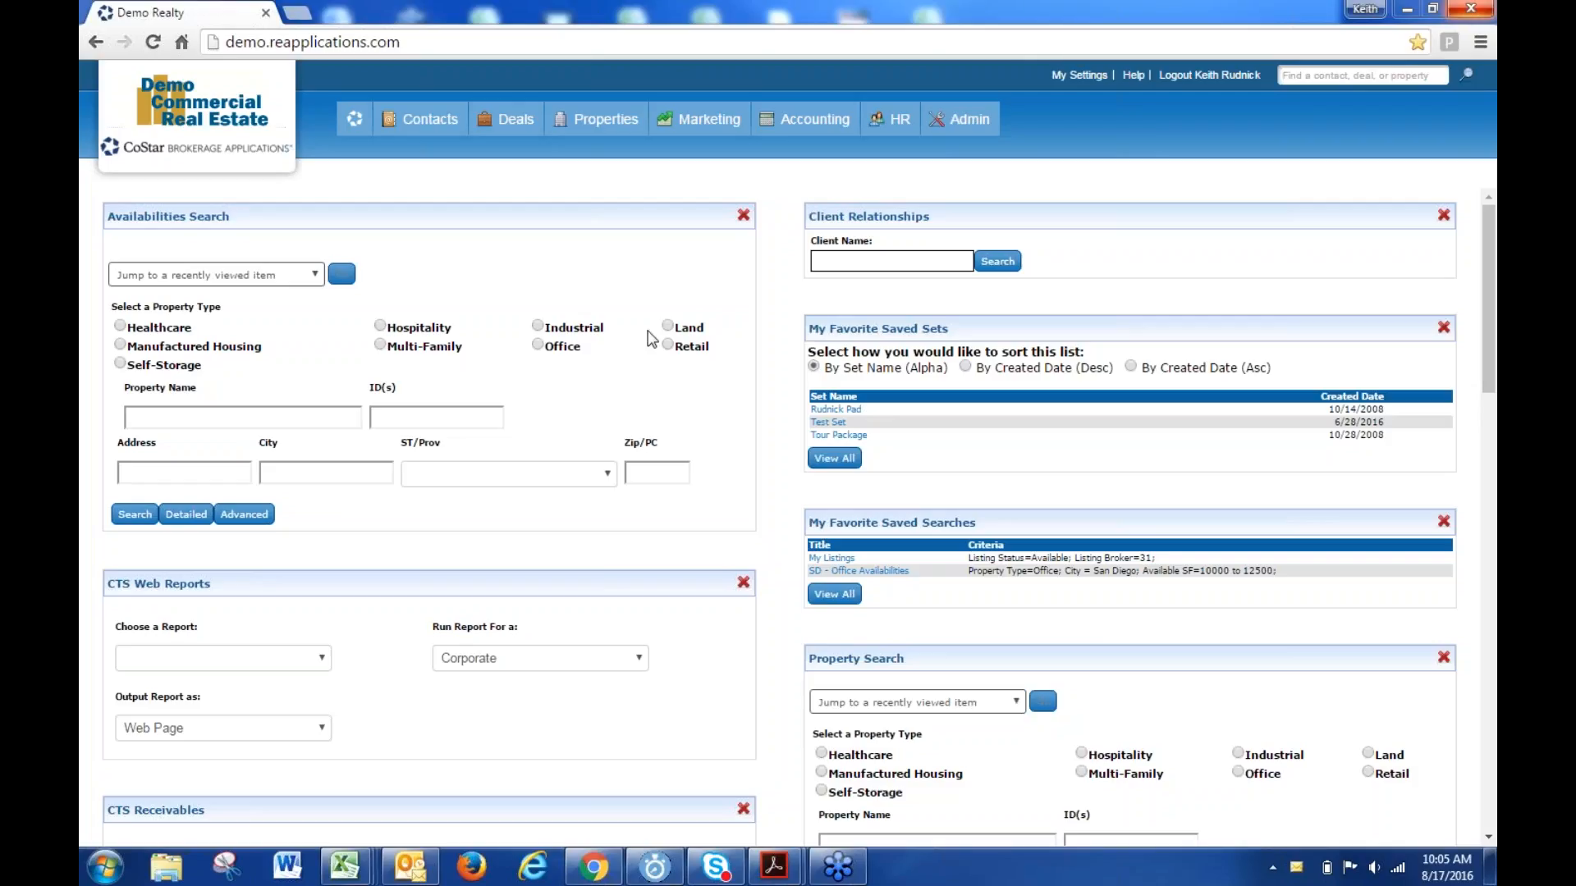
- Search contacts by company 'demo' and open the DemoCo Realtors vice president's action menu
mouse_move(410, 119)
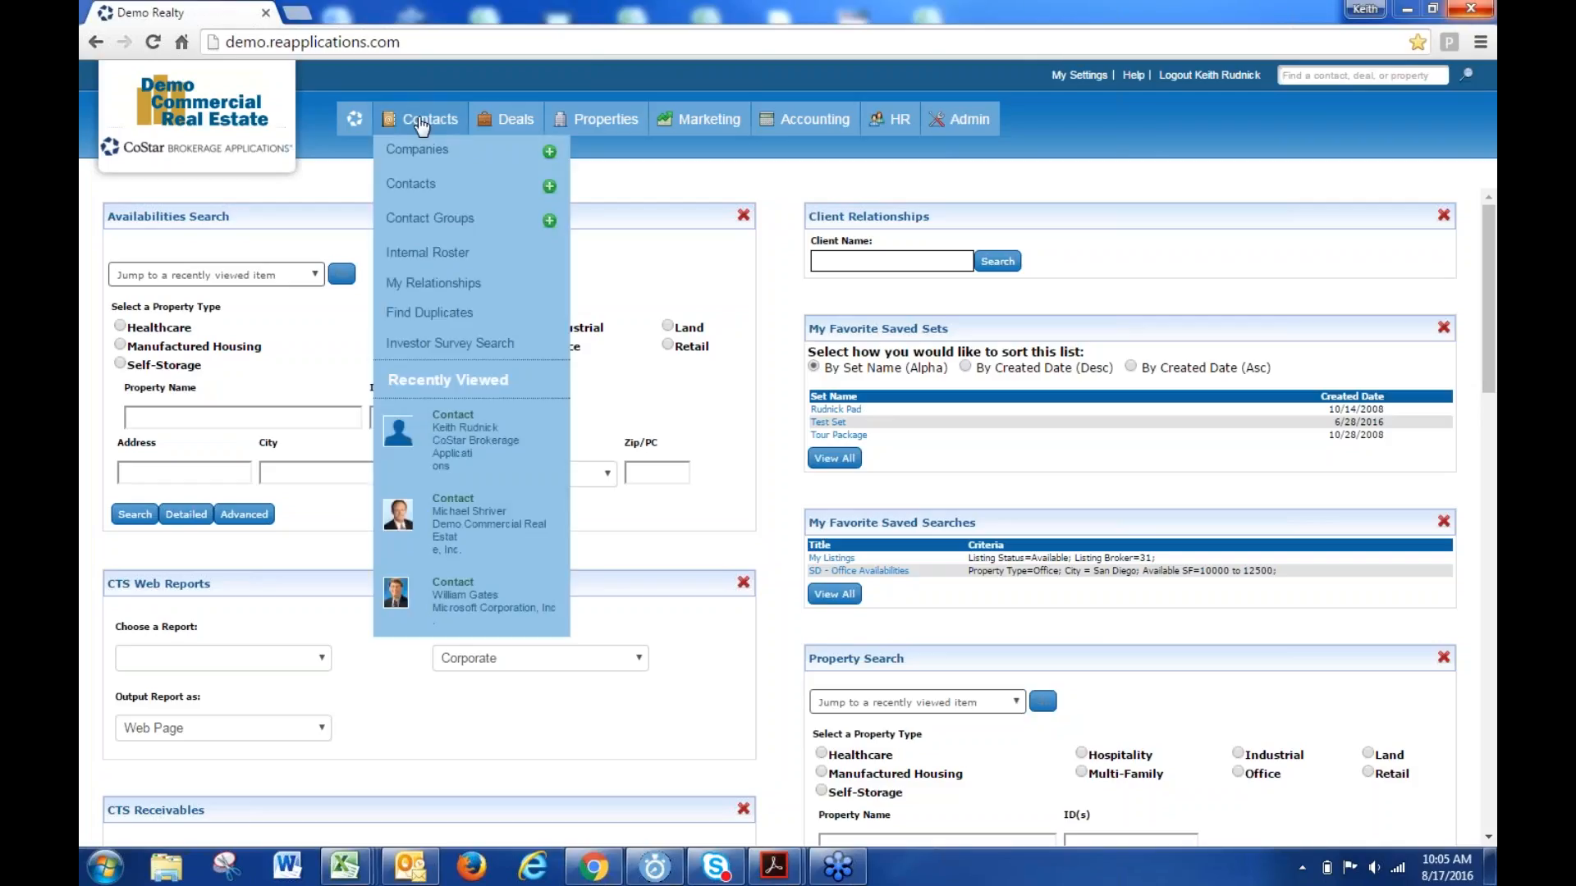
left_click(412, 184)
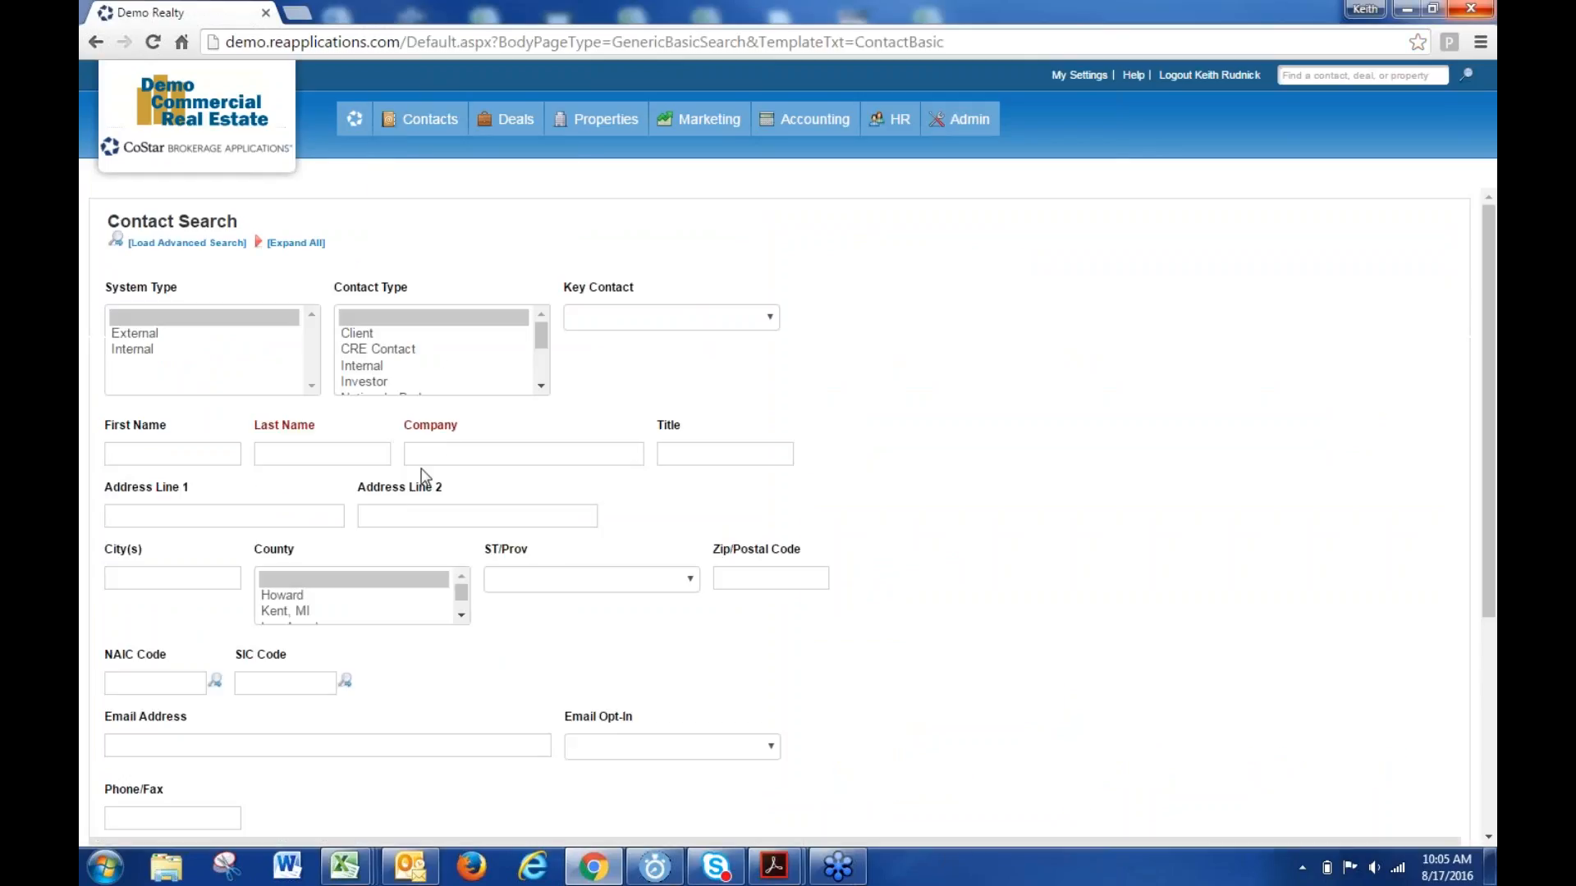
left_click(450, 447)
type("demo")
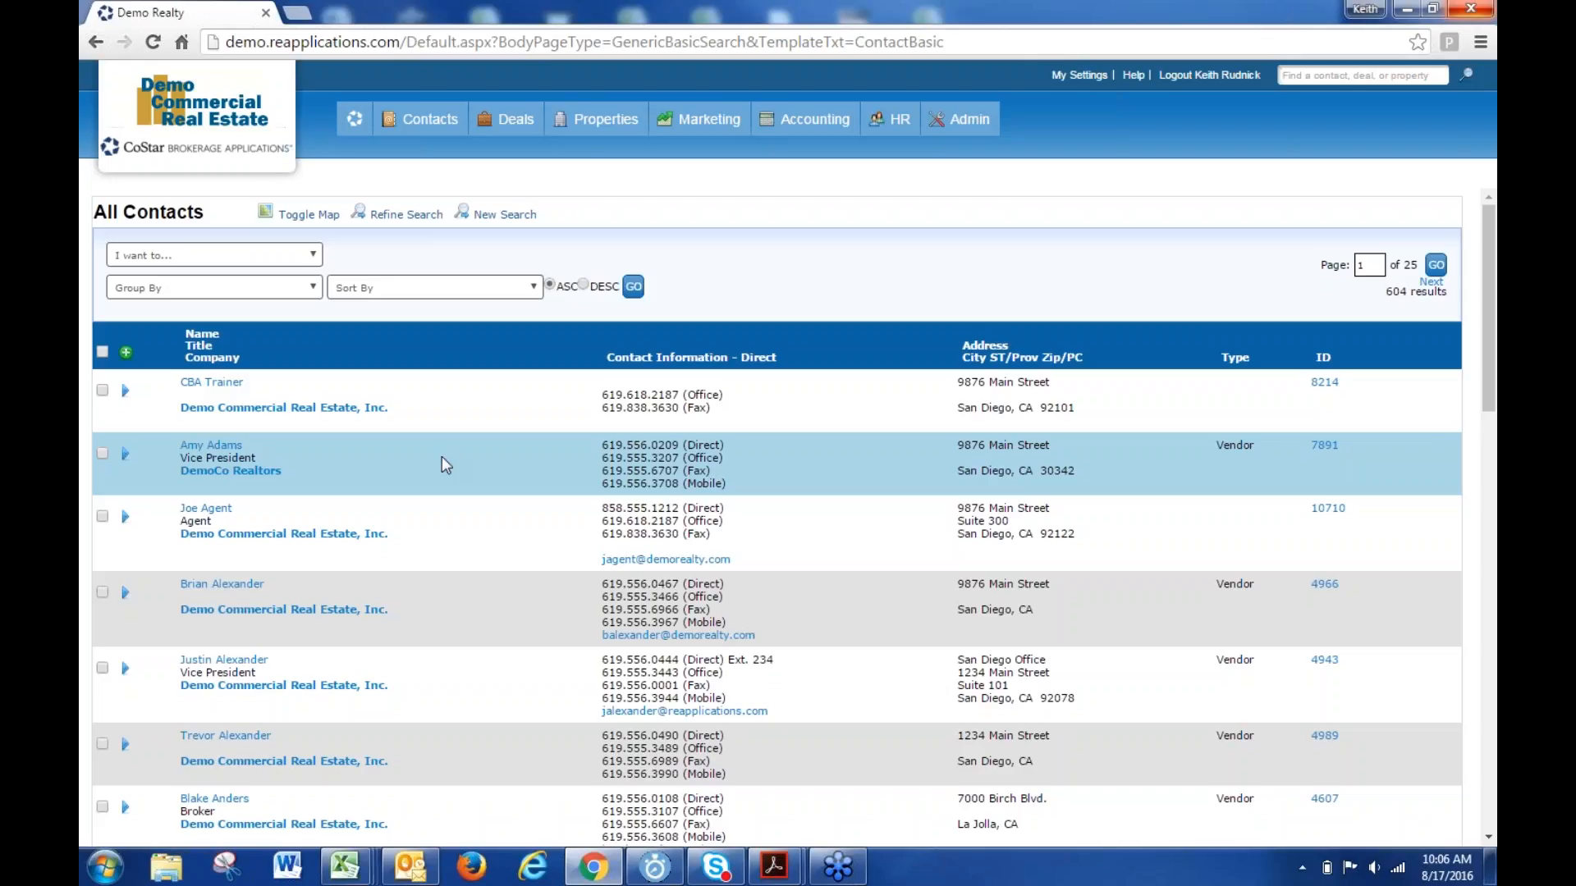
left_click(125, 455)
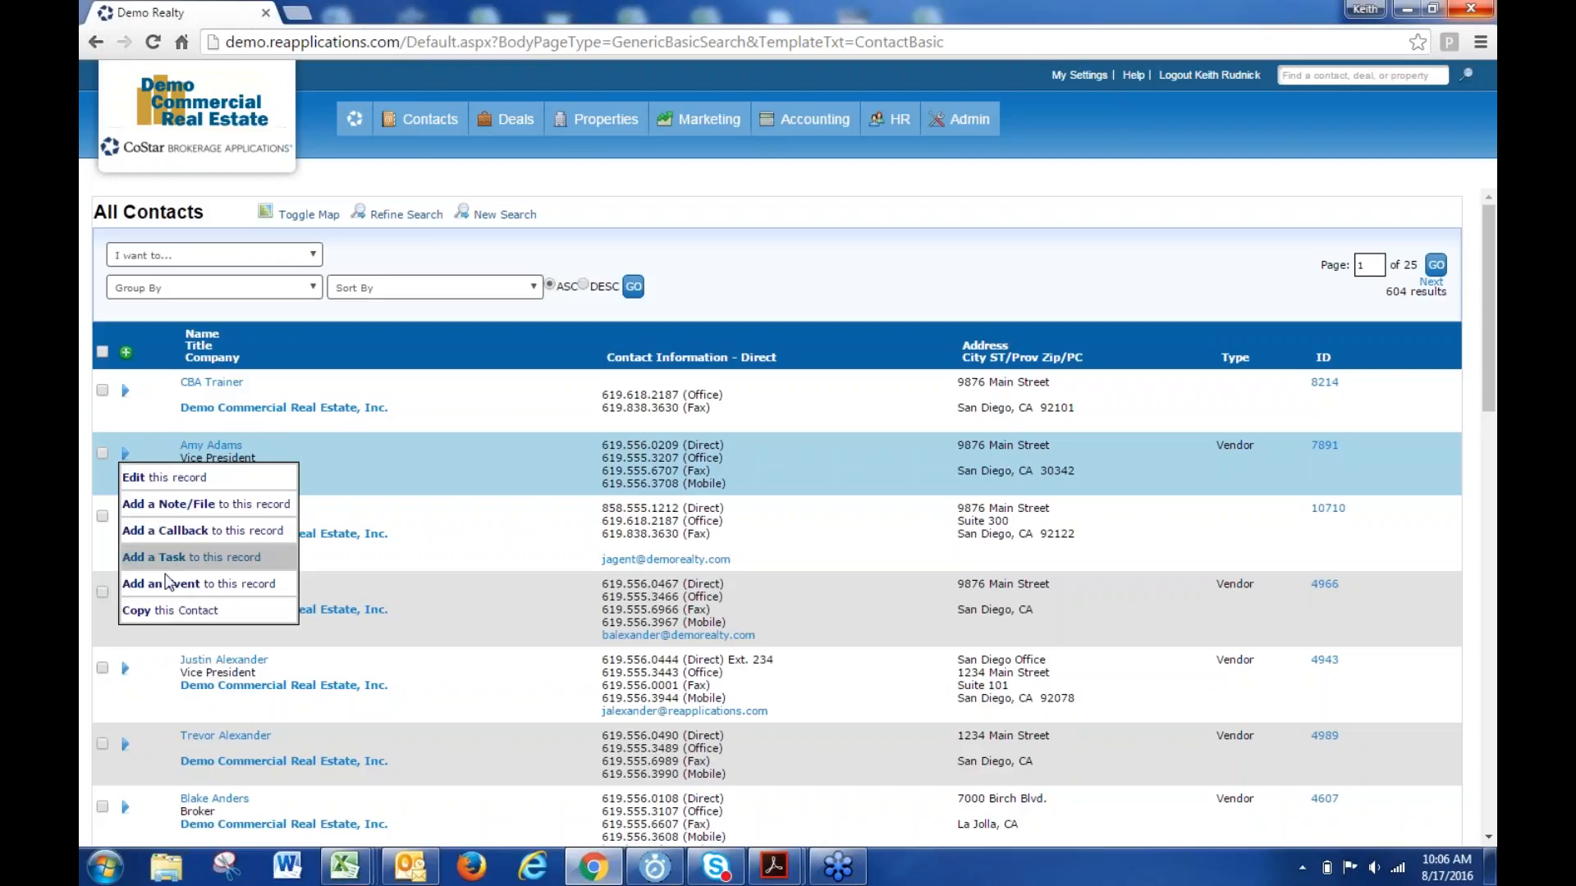
- Copy the contact and replace its first and last name with the new broker's name
left_click(187, 612)
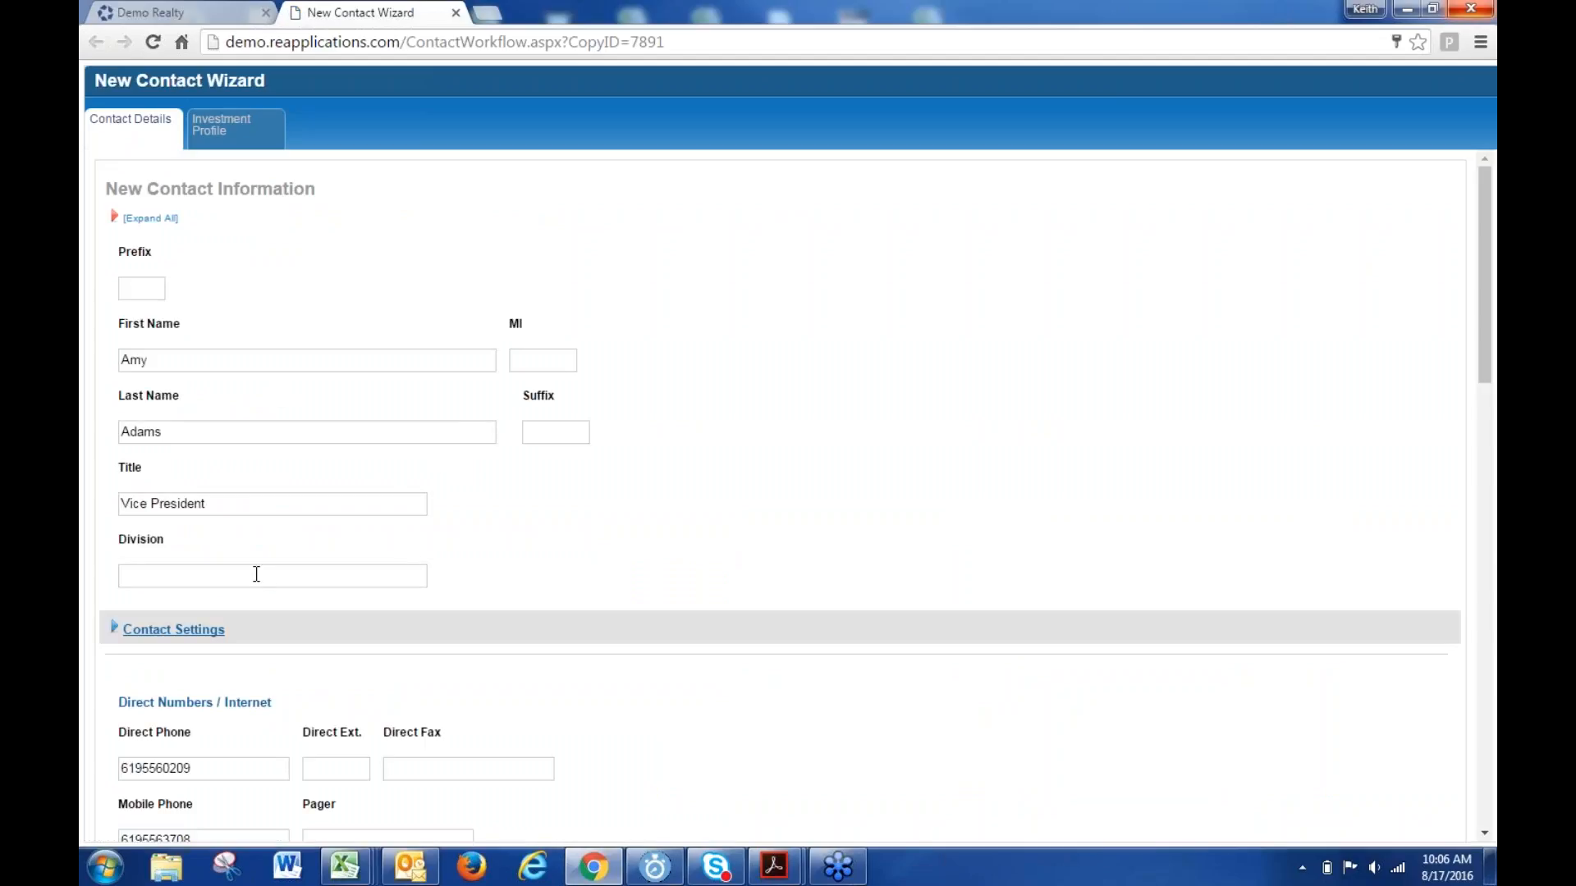
double_click(158, 361)
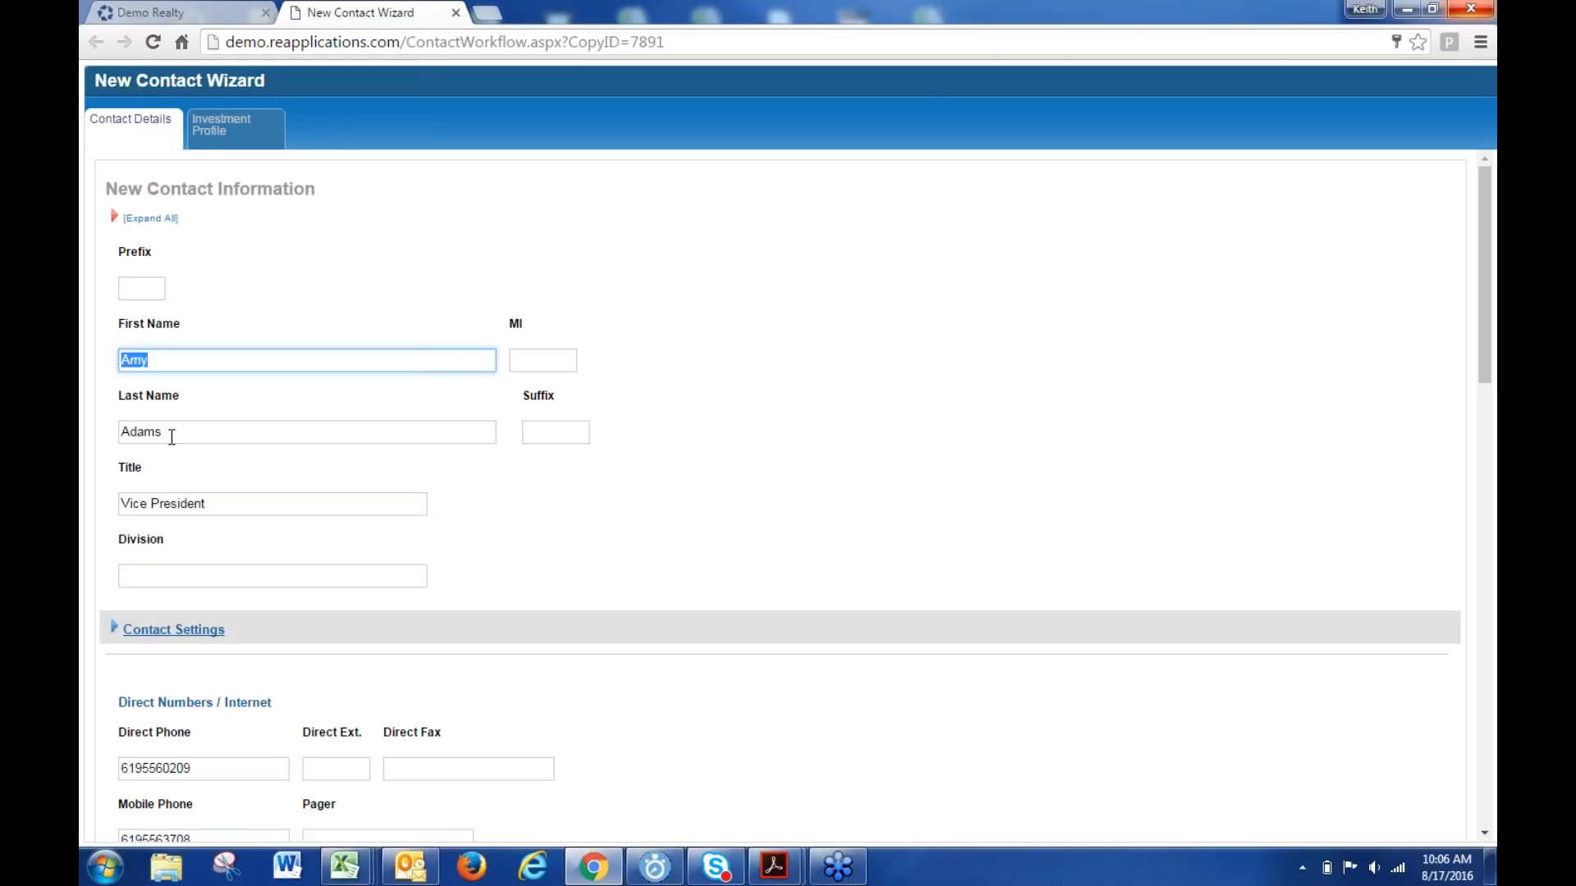
double_click(168, 432)
left_click_drag(223, 506, 100, 527)
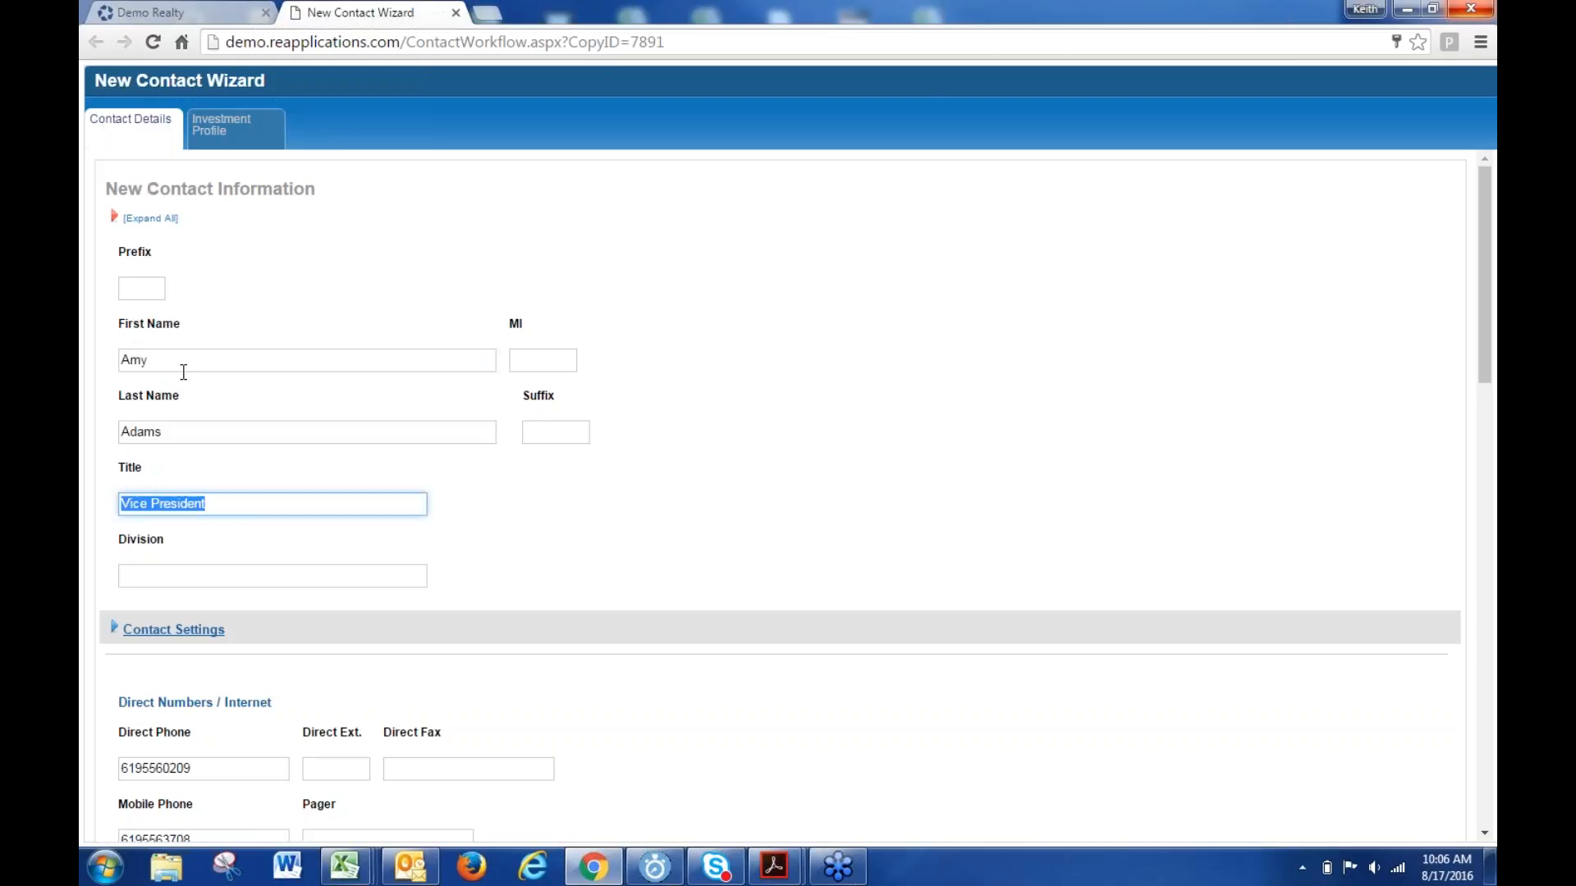
left_click_drag(171, 364, 89, 382)
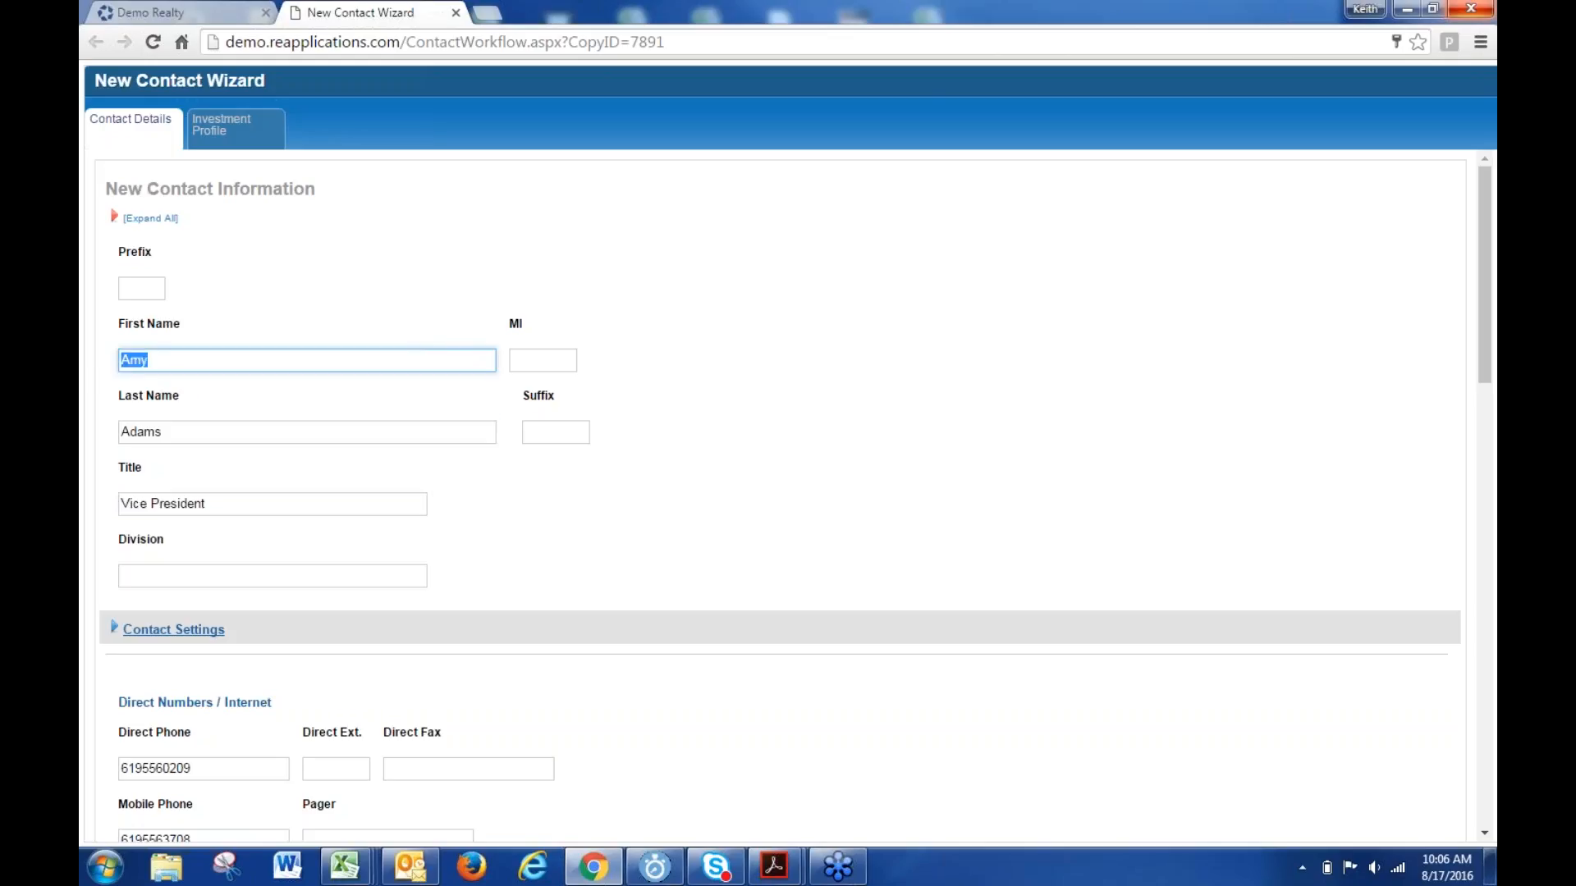
type("Joe")
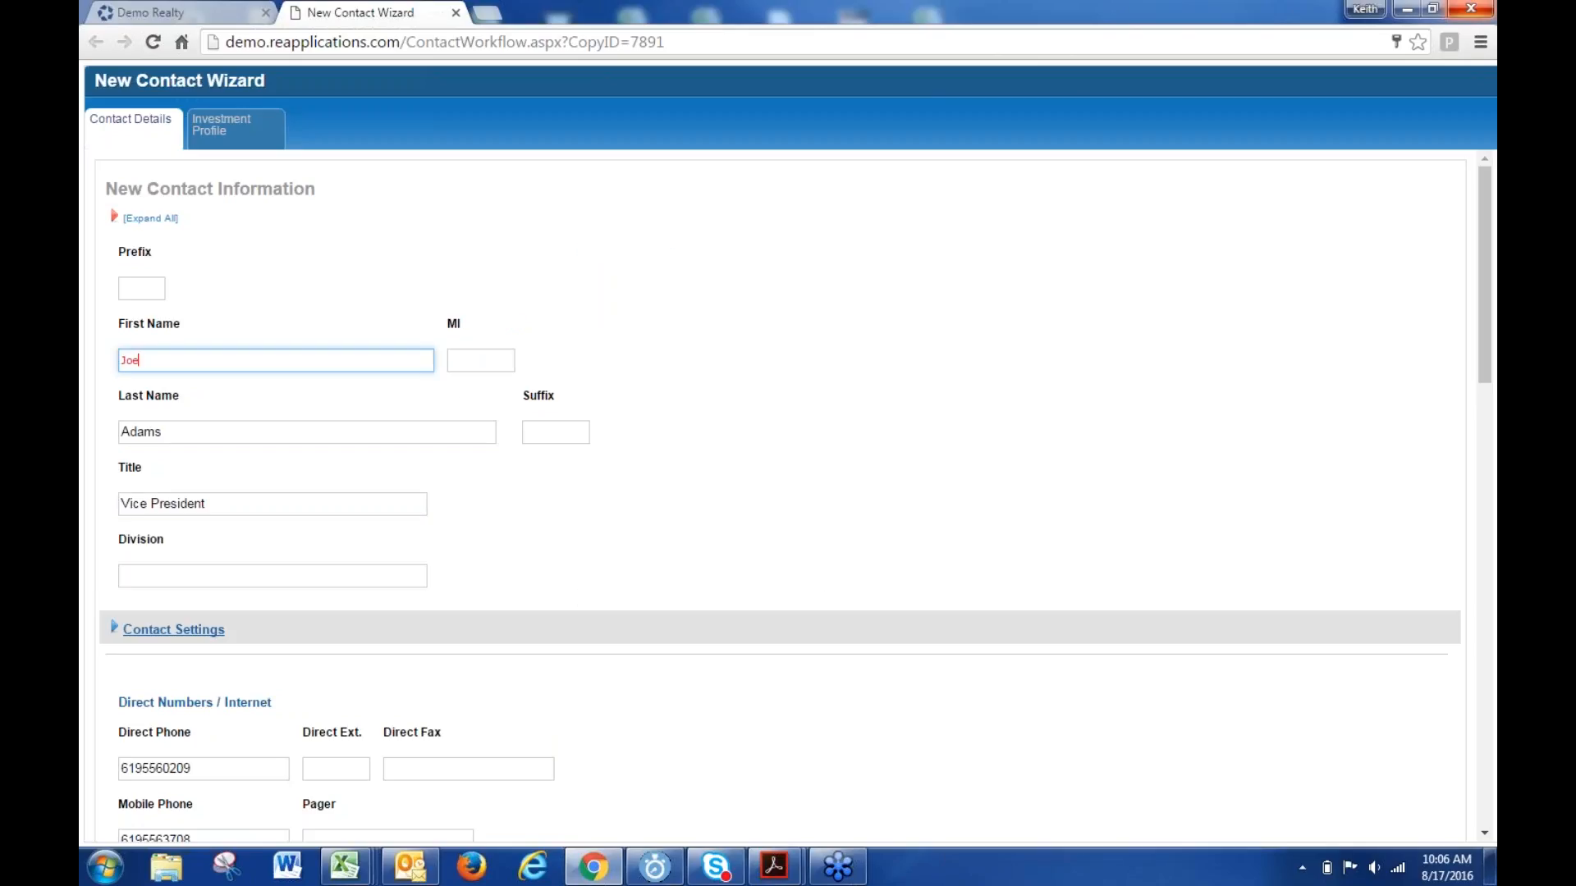
key("Tab")
type("Broker")
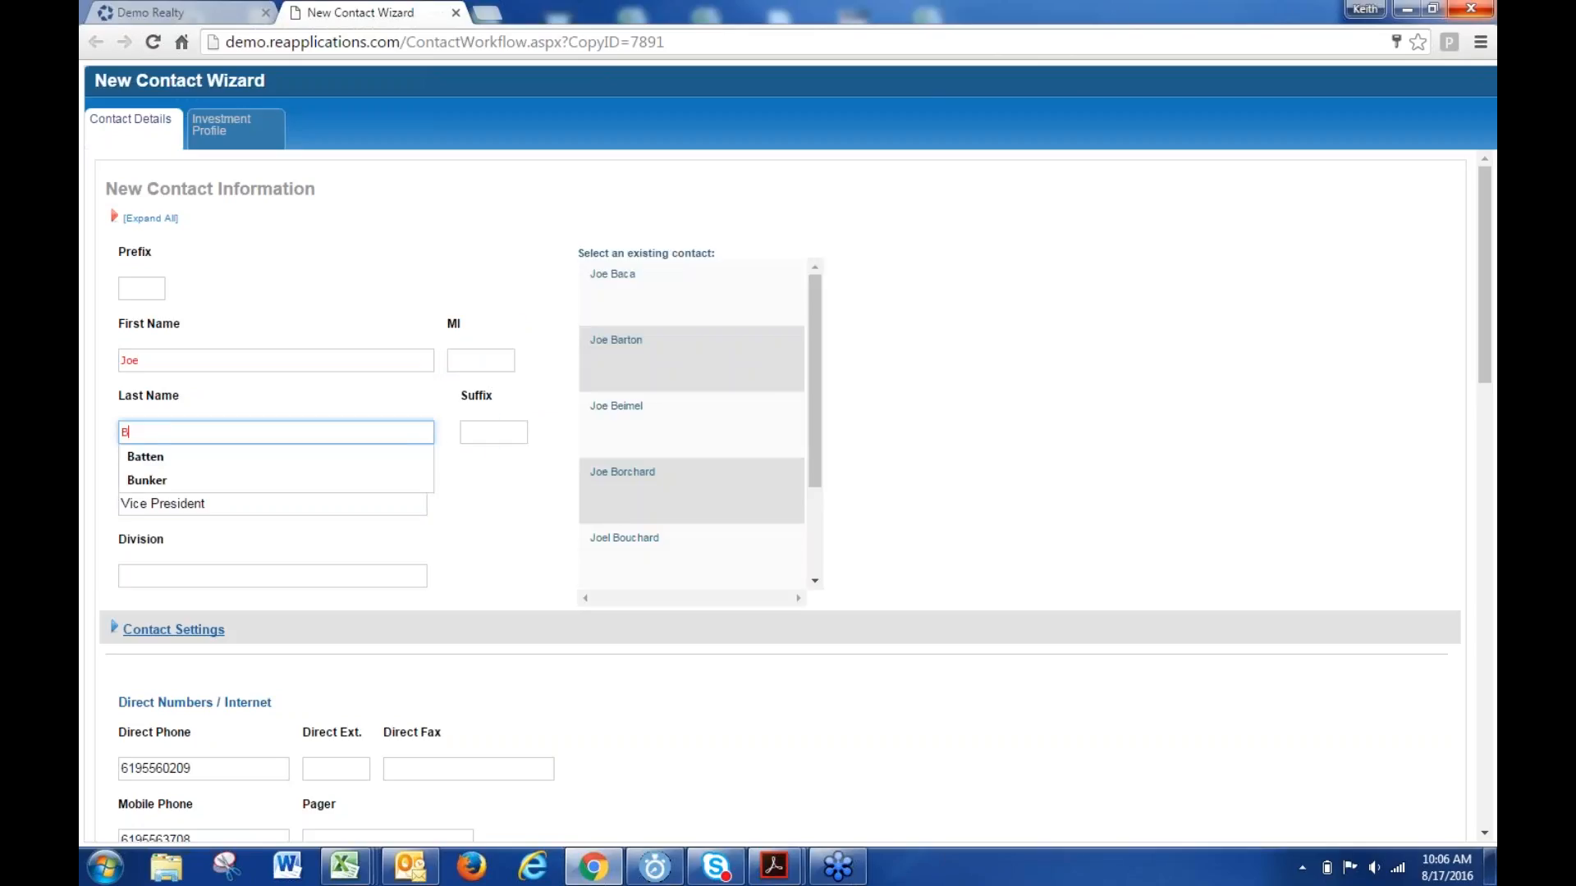
left_click(358, 294)
- Change the copied contact's title to 'Agent'
left_click_drag(227, 508, 88, 561)
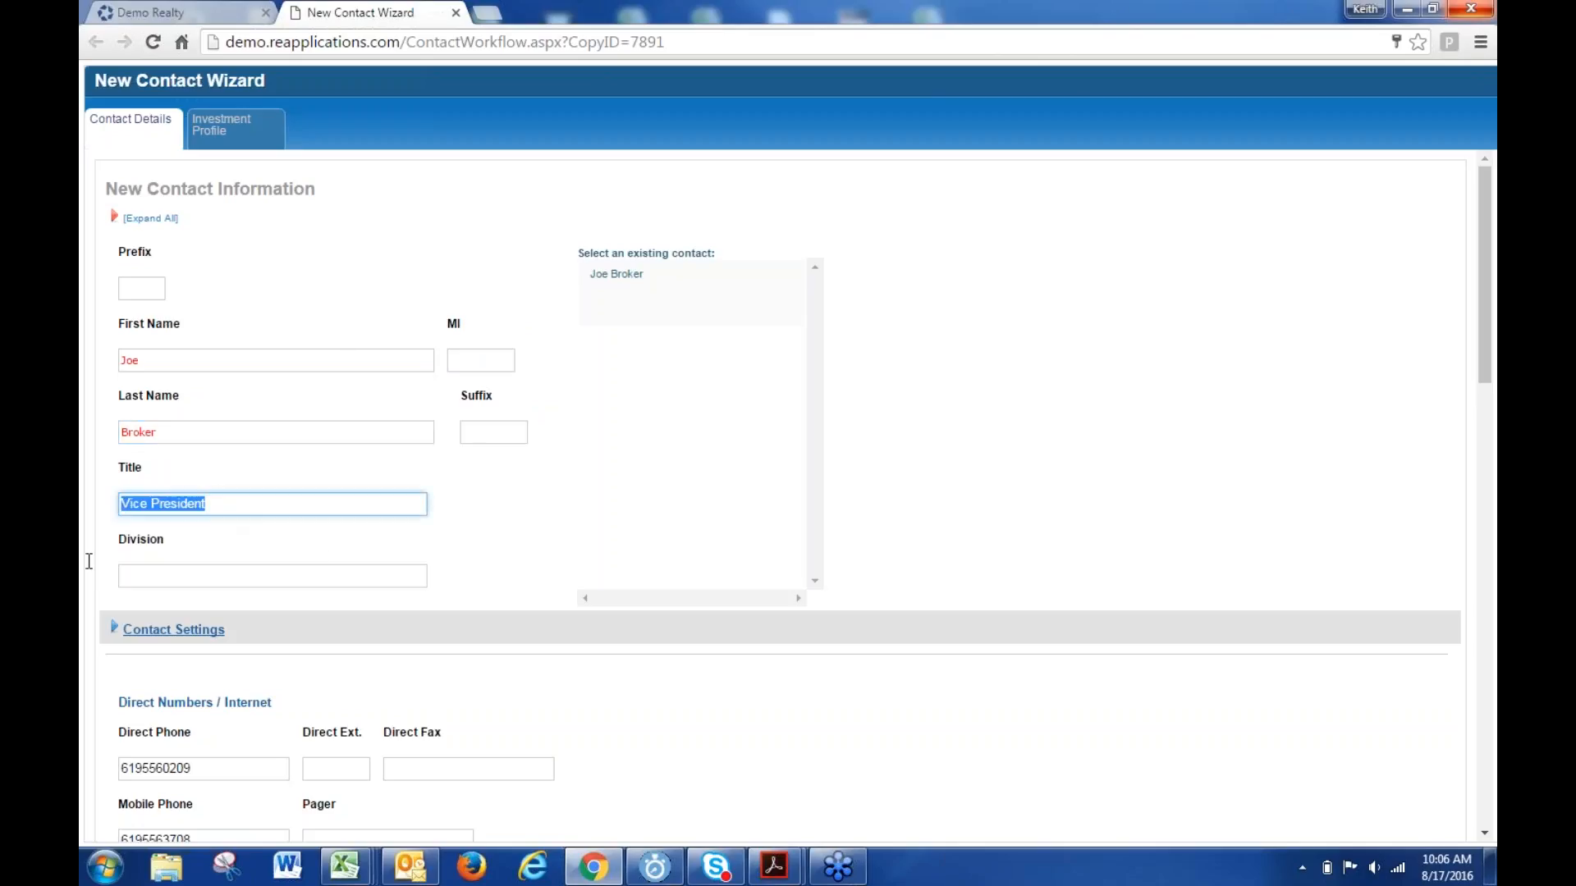
type("Agent")
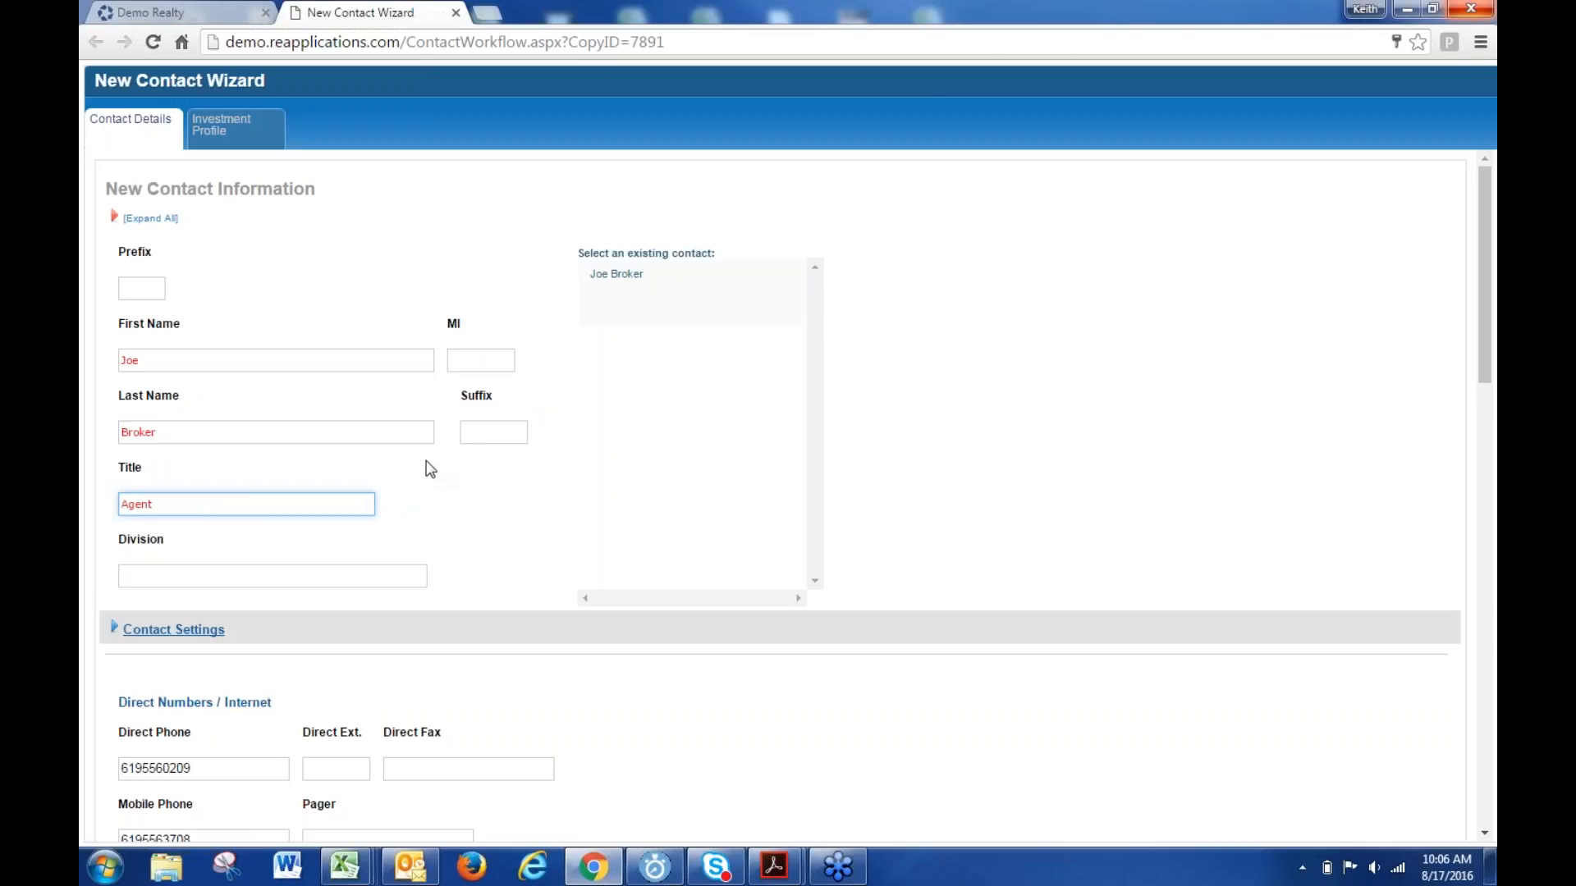
left_click(440, 508)
scroll(435, 509, "down", 5)
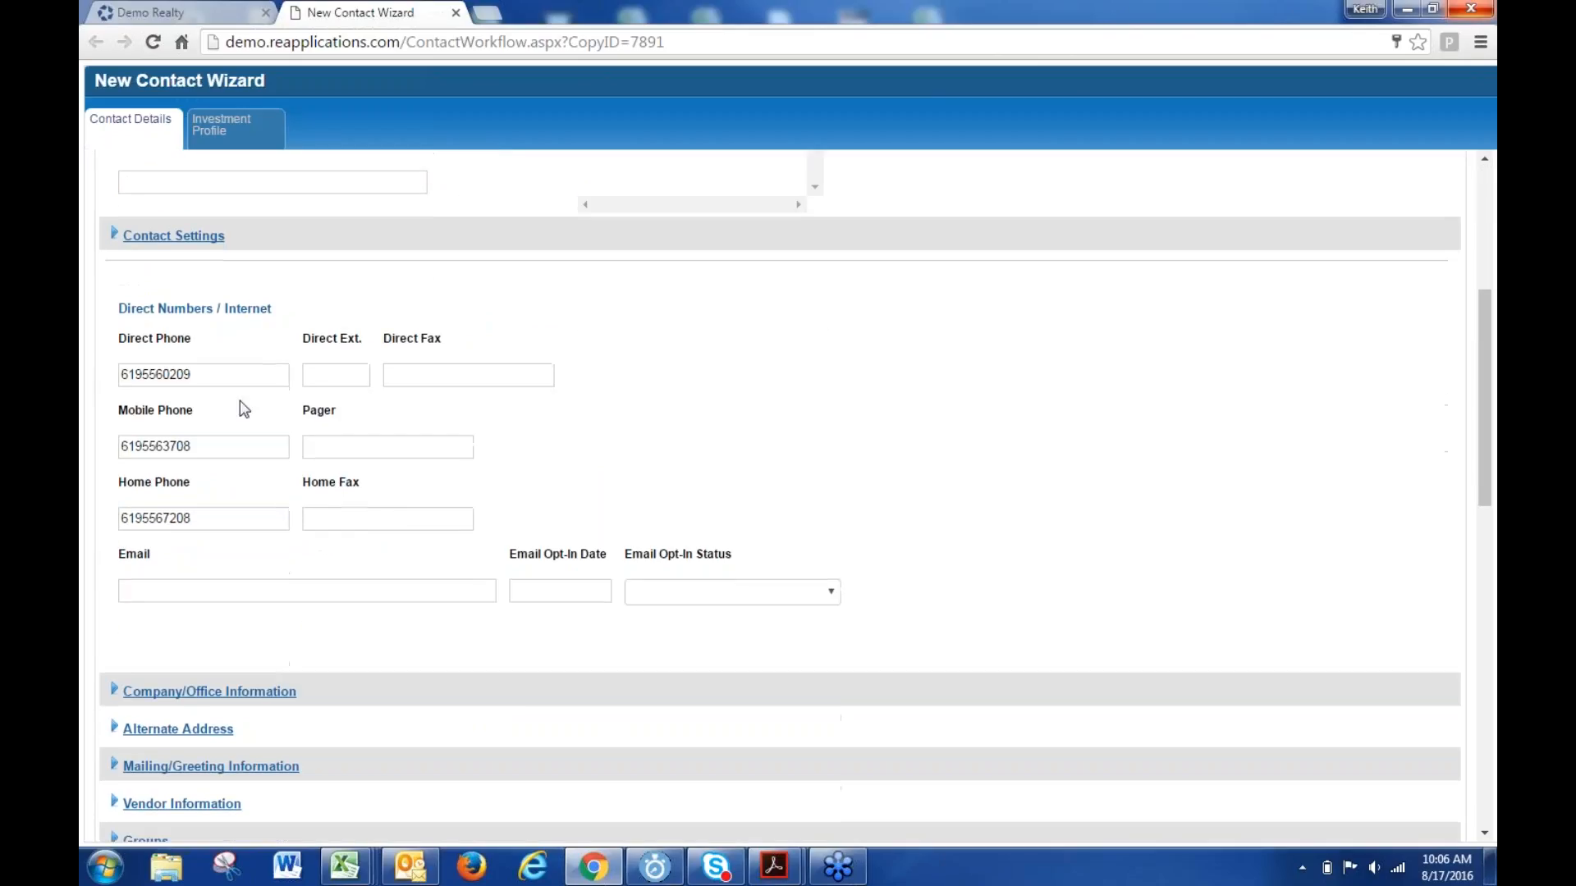
- End the direct phone number in 22 and clear the mobile and home phone numbers
left_click(203, 382)
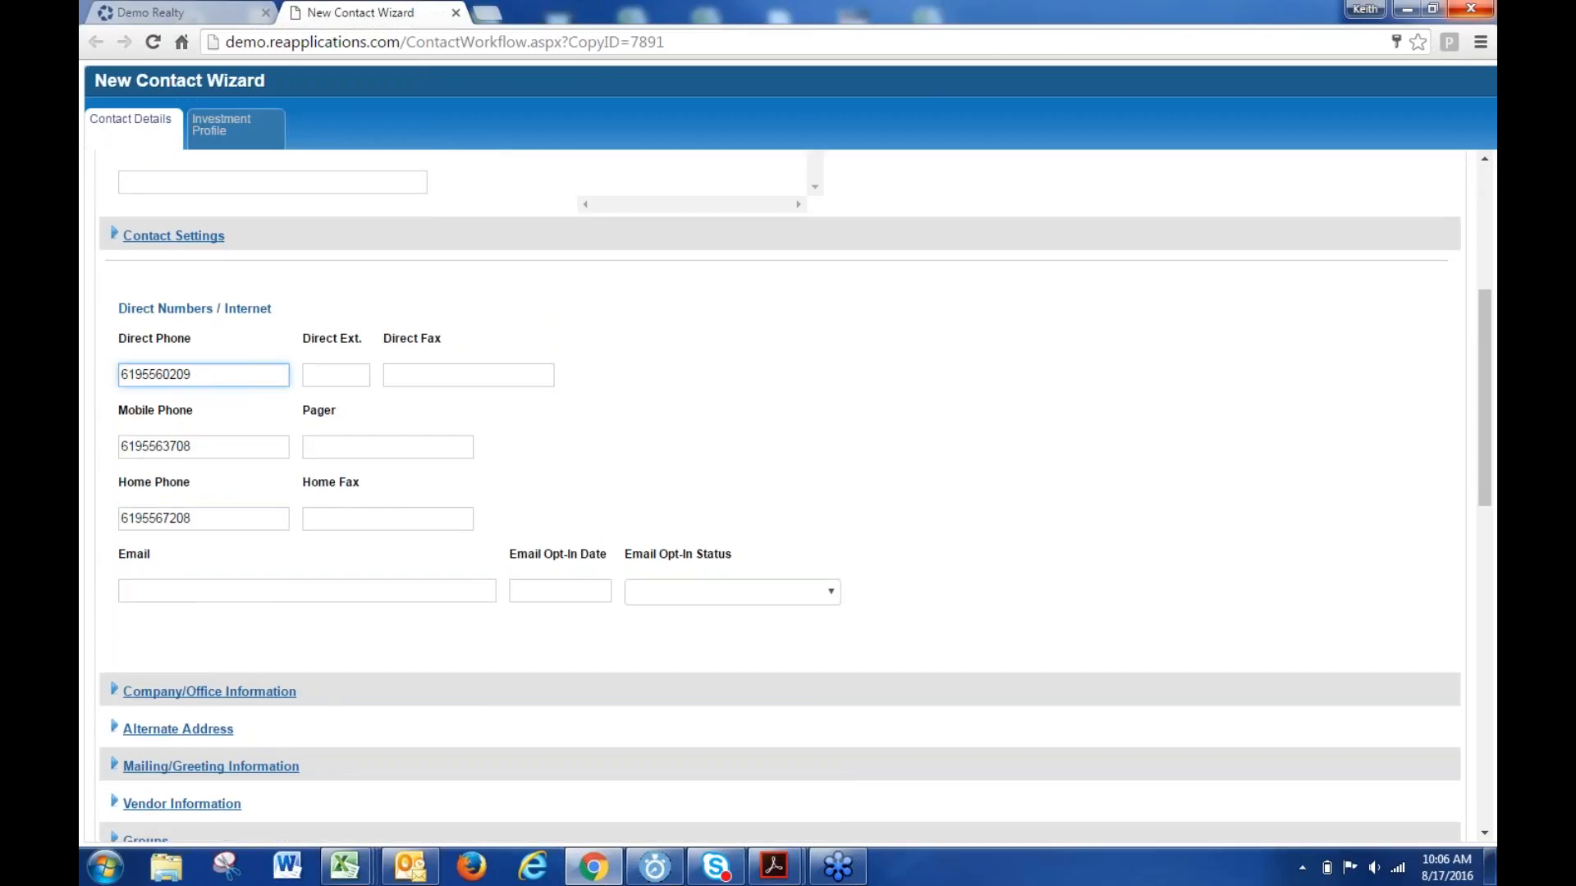
key("BackSpace")
key("BackSpace")
type("22")
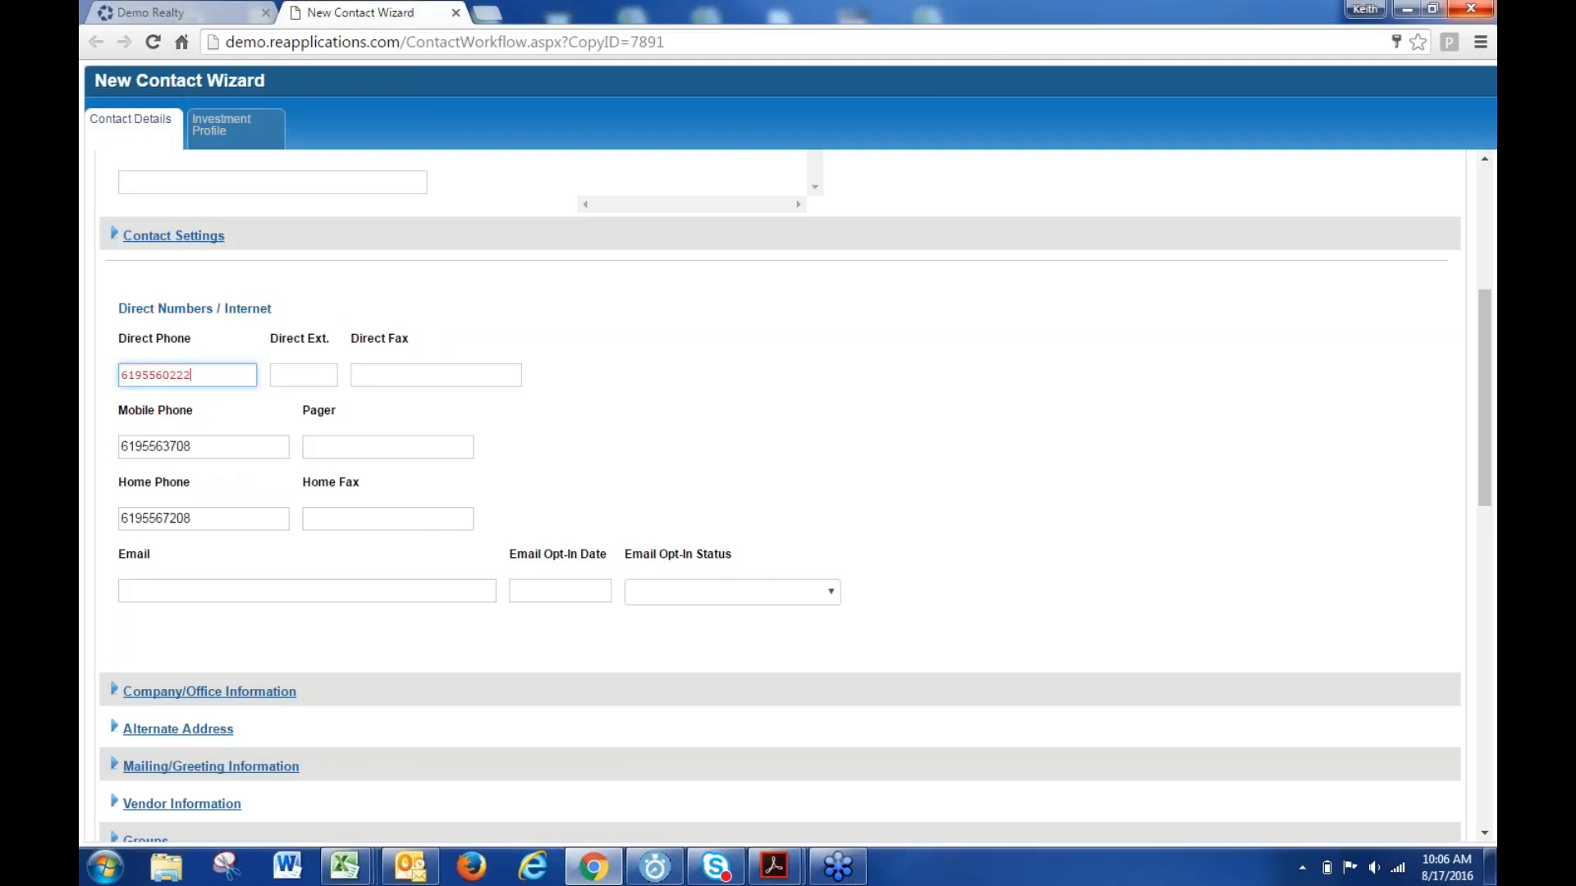
double_click(201, 446)
key("BackSpace")
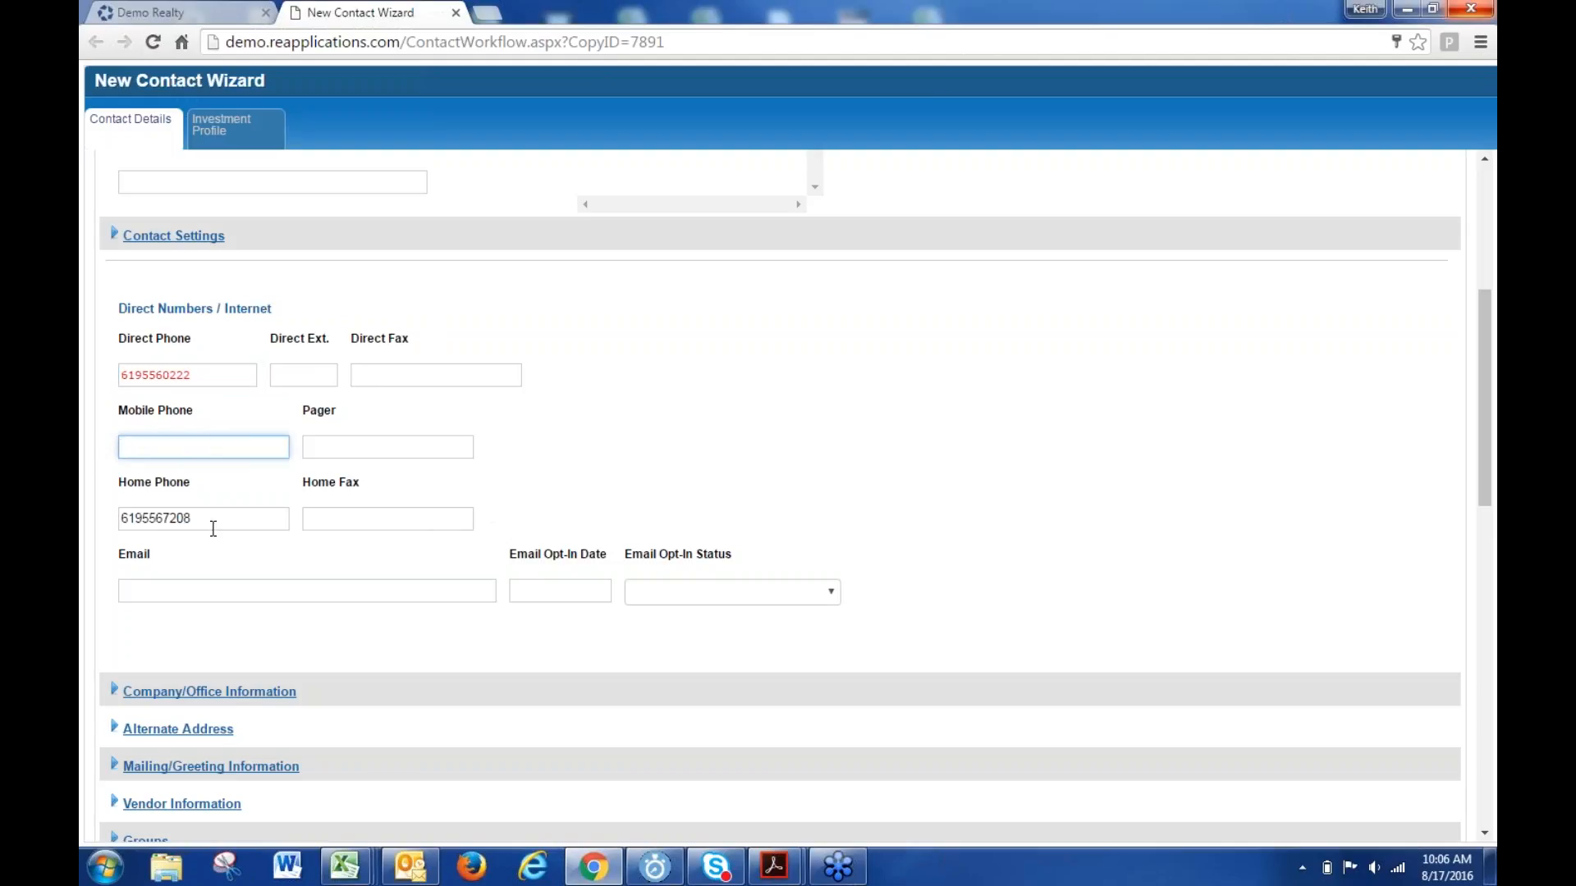
left_click_drag(211, 524, 82, 505)
key("BackSpace")
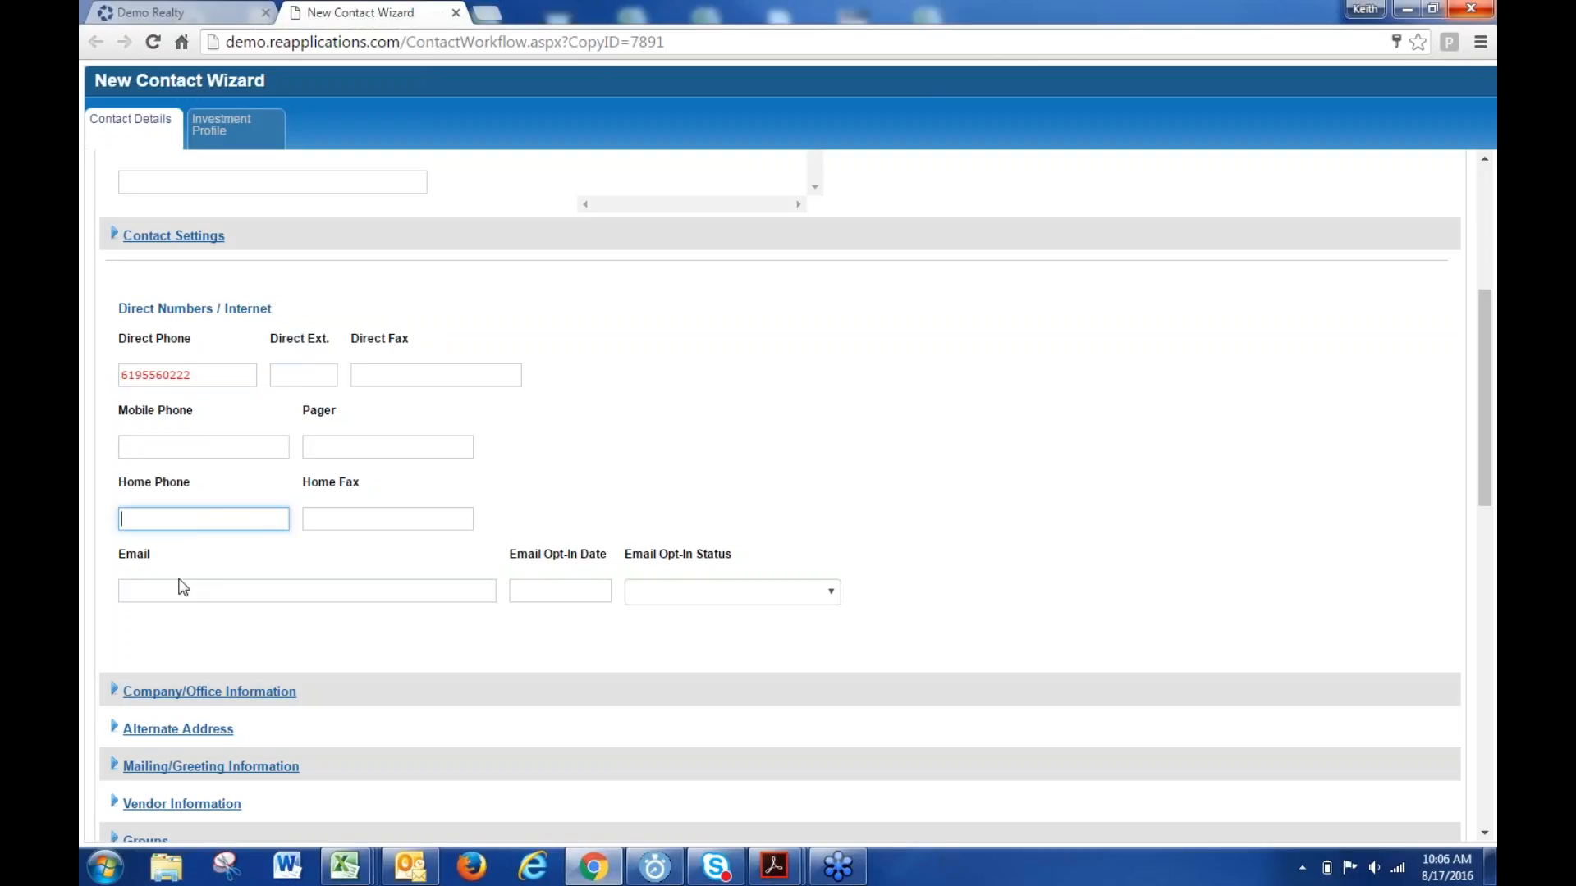
- Enter the broker's own e-mail address in the Email field
left_click(138, 590)
type("jbr")
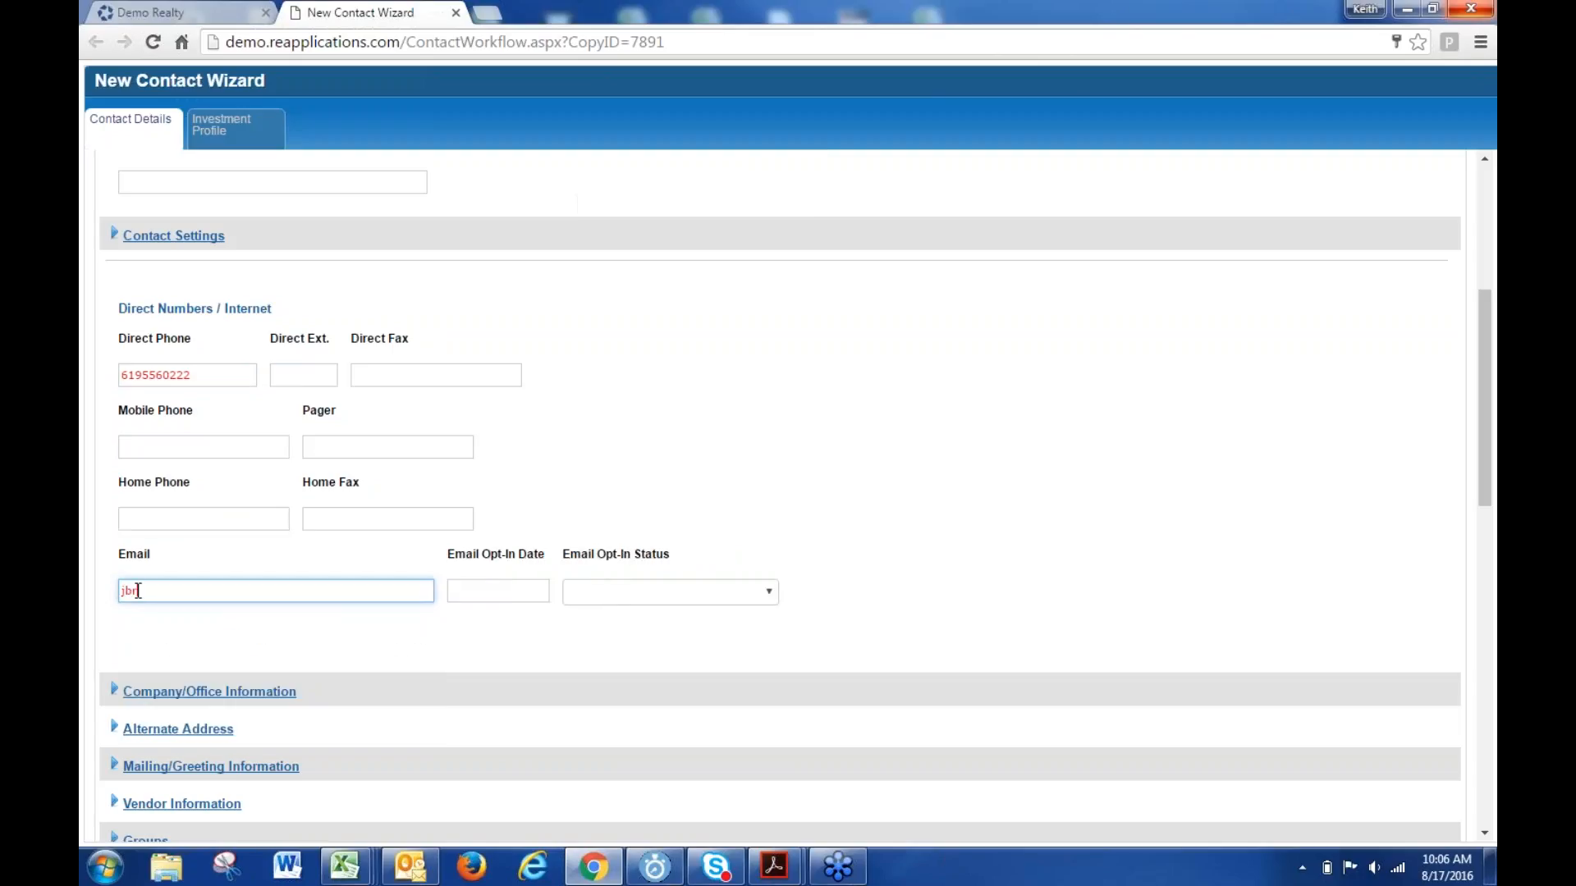
type("oker@demo.com")
left_click(358, 661)
- Expand the Company/Office Information and Contact Settings sections
left_click(279, 693)
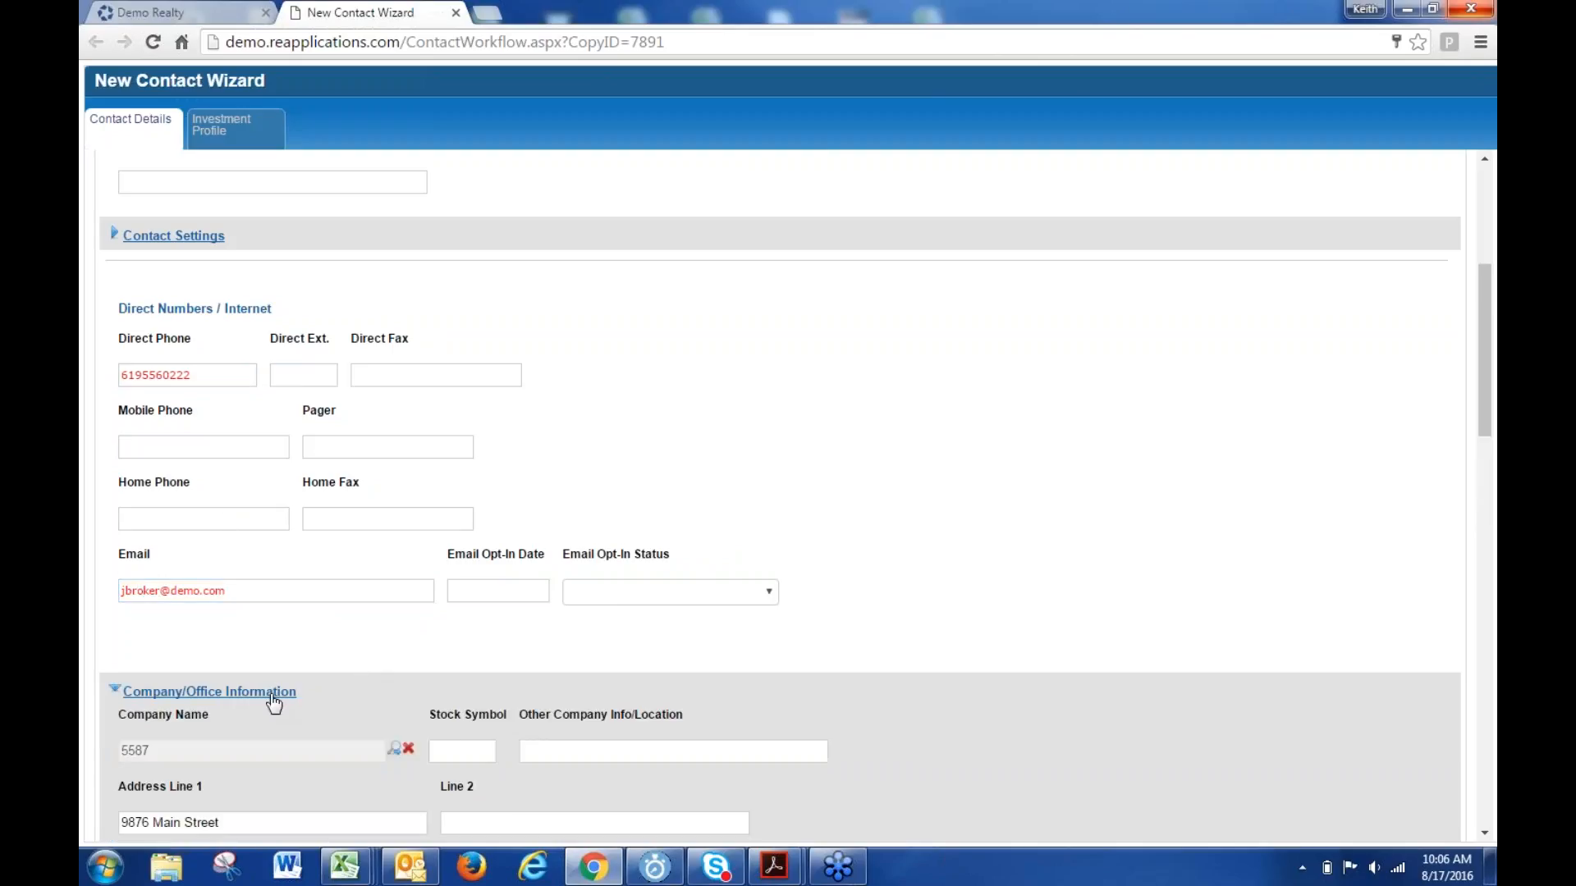
scroll(466, 483, "down", 5)
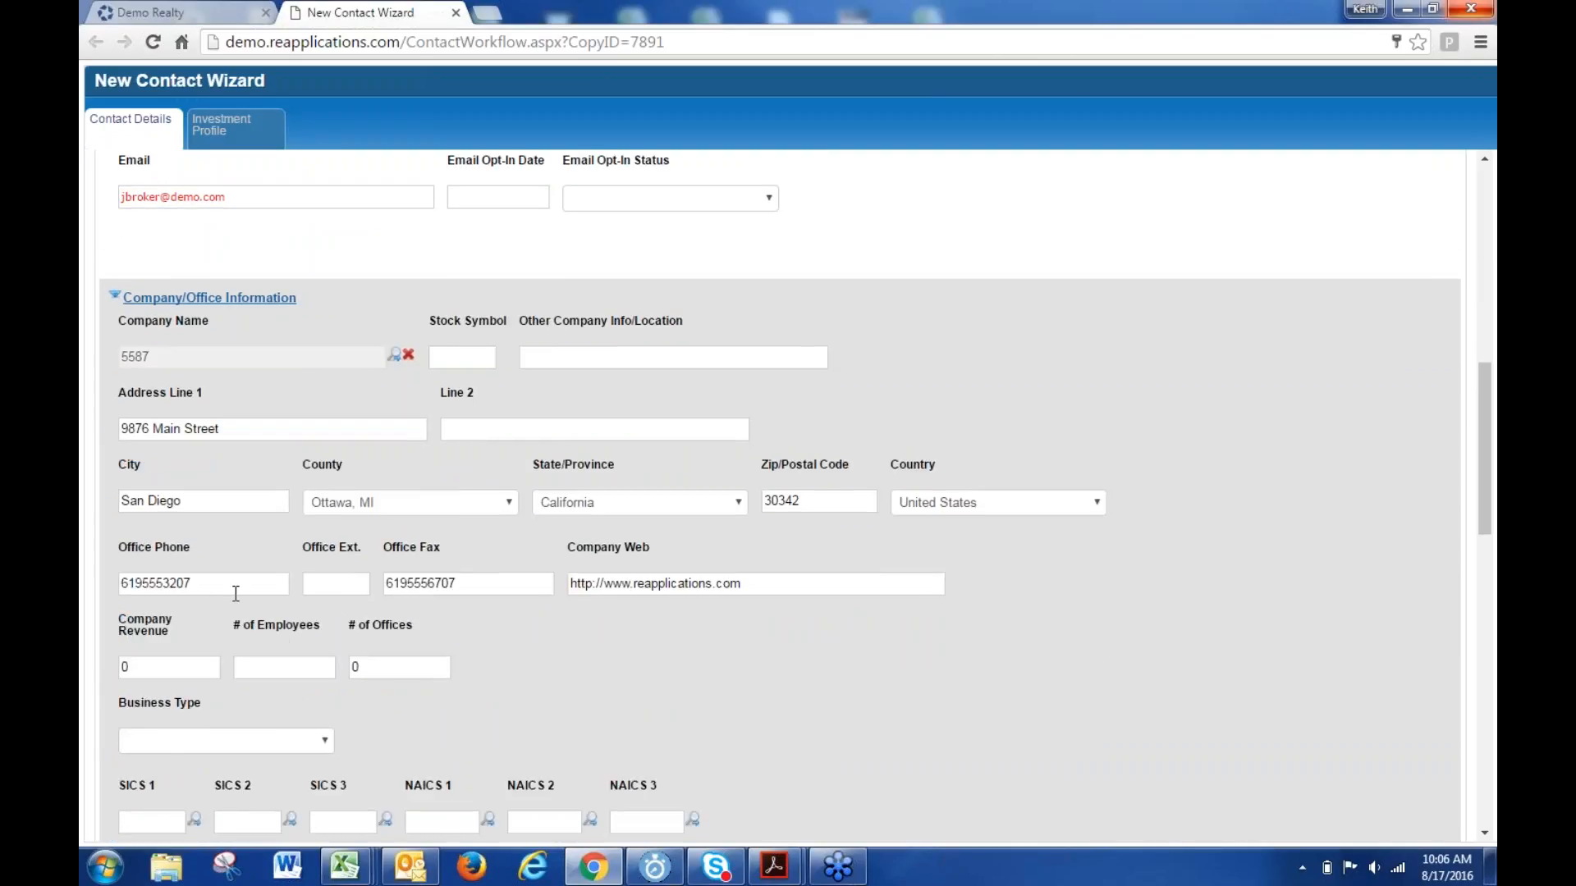
scroll(501, 652, "down", 5)
scroll(504, 657, "down", 1)
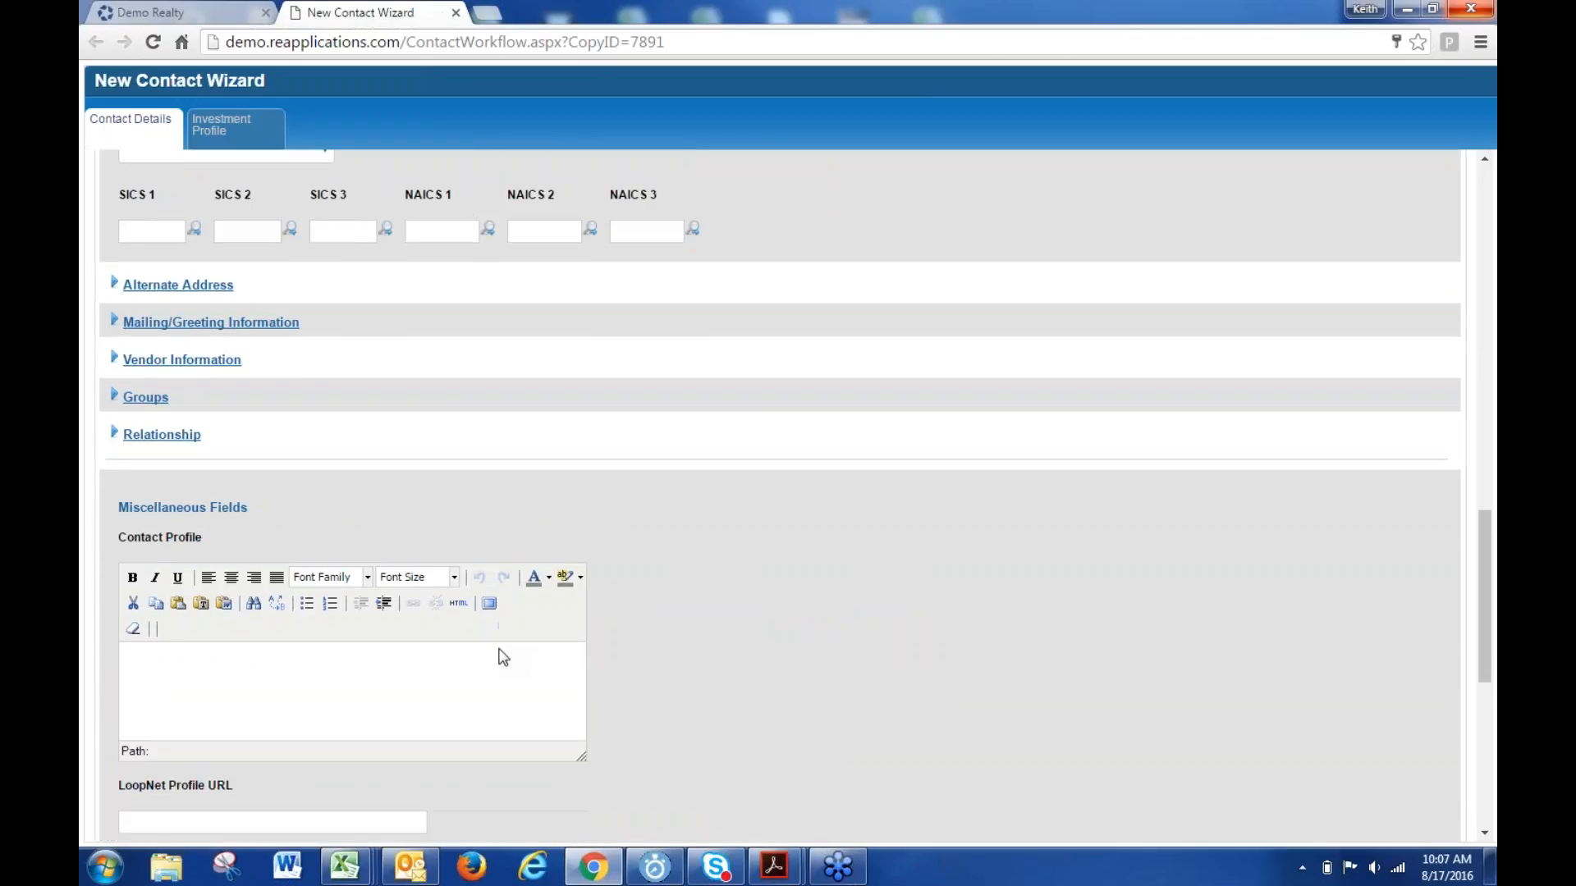
scroll(503, 657, "down", 5)
scroll(503, 656, "up", 15)
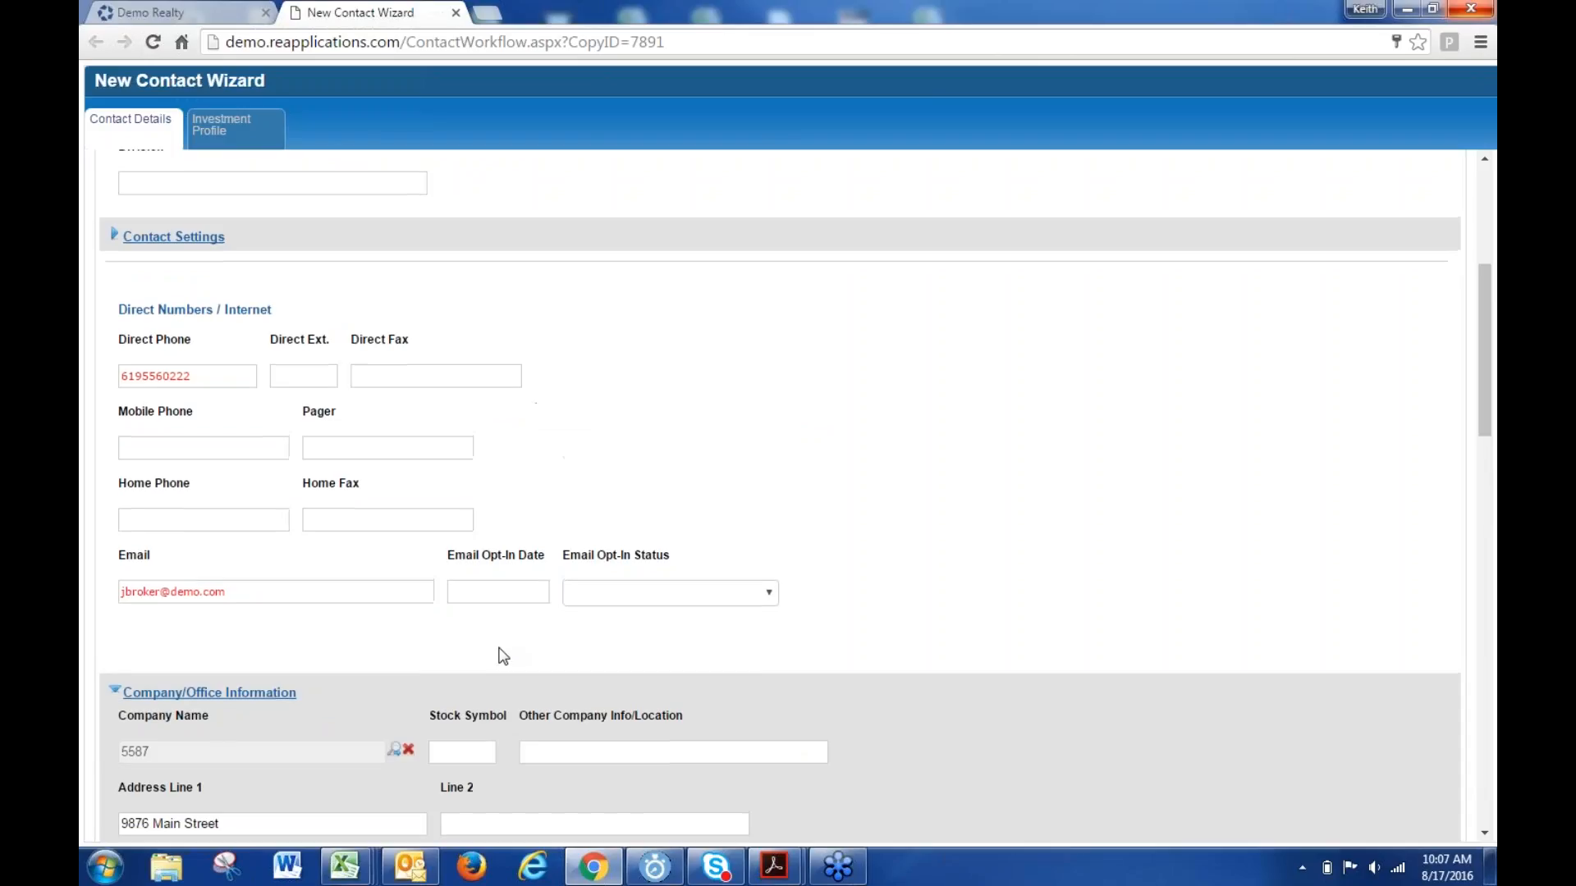
scroll(501, 655, "up", 4)
left_click(175, 632)
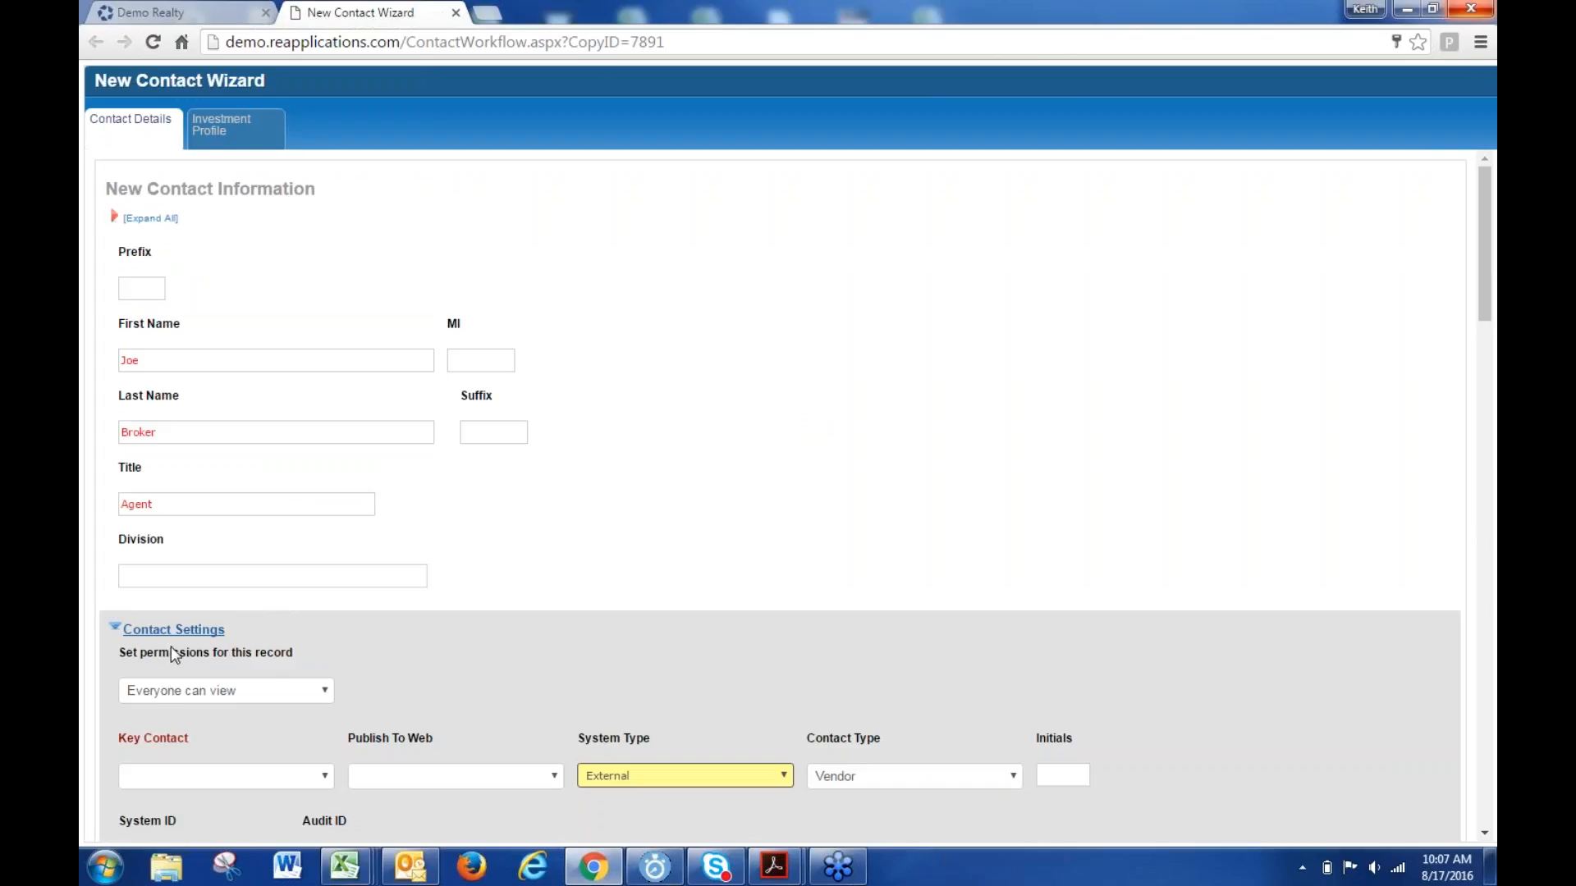
- Keep System Type as External and finish the wizard to save the new contact
scroll(631, 656, "down", 3)
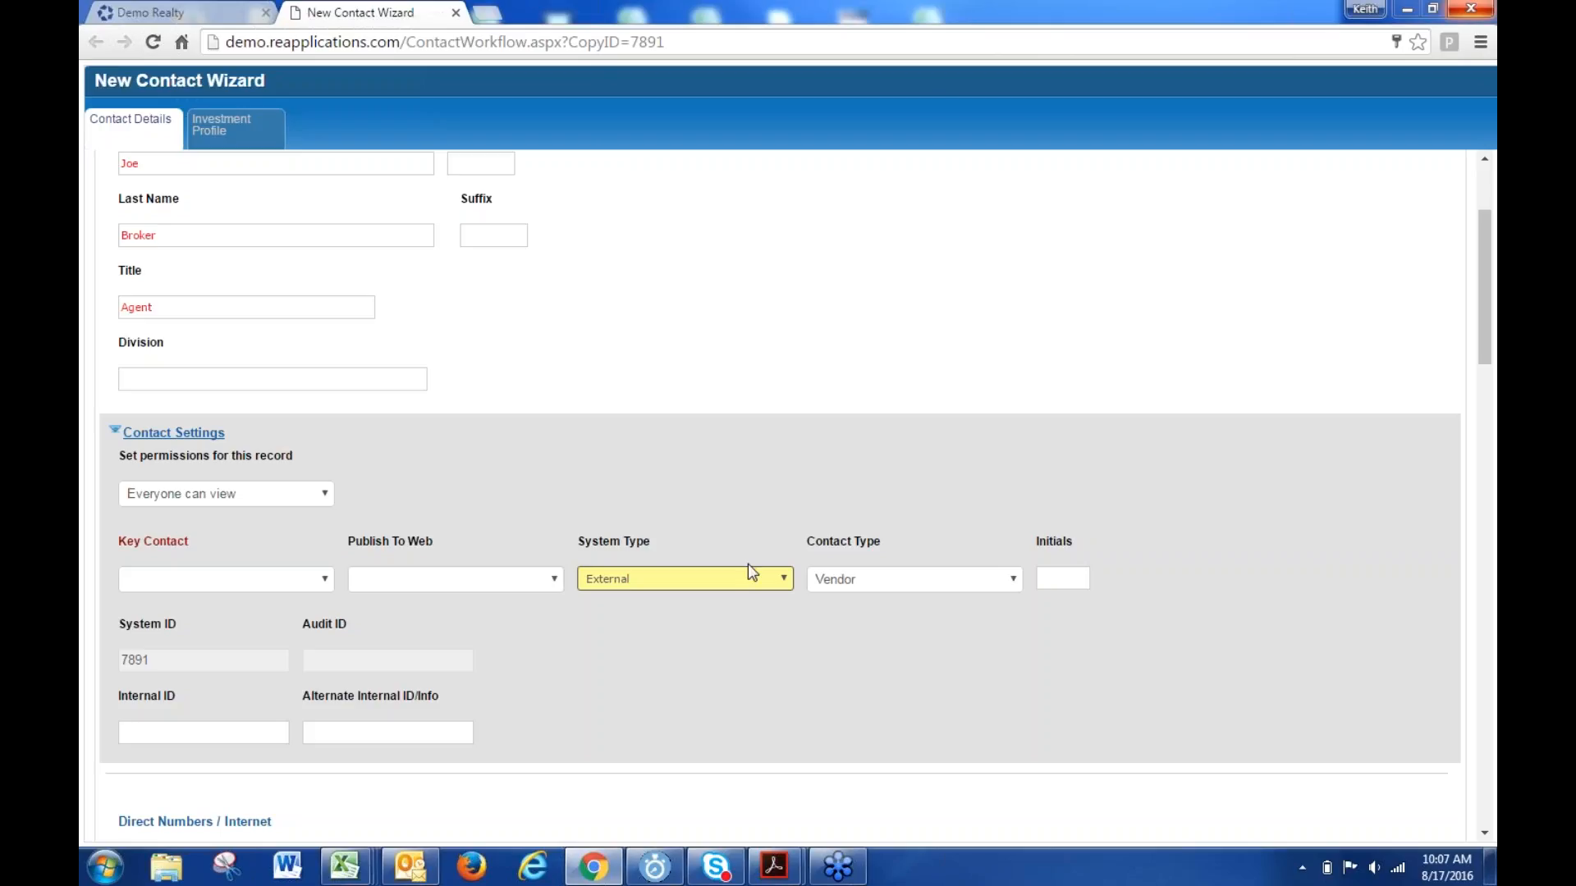
left_click(734, 583)
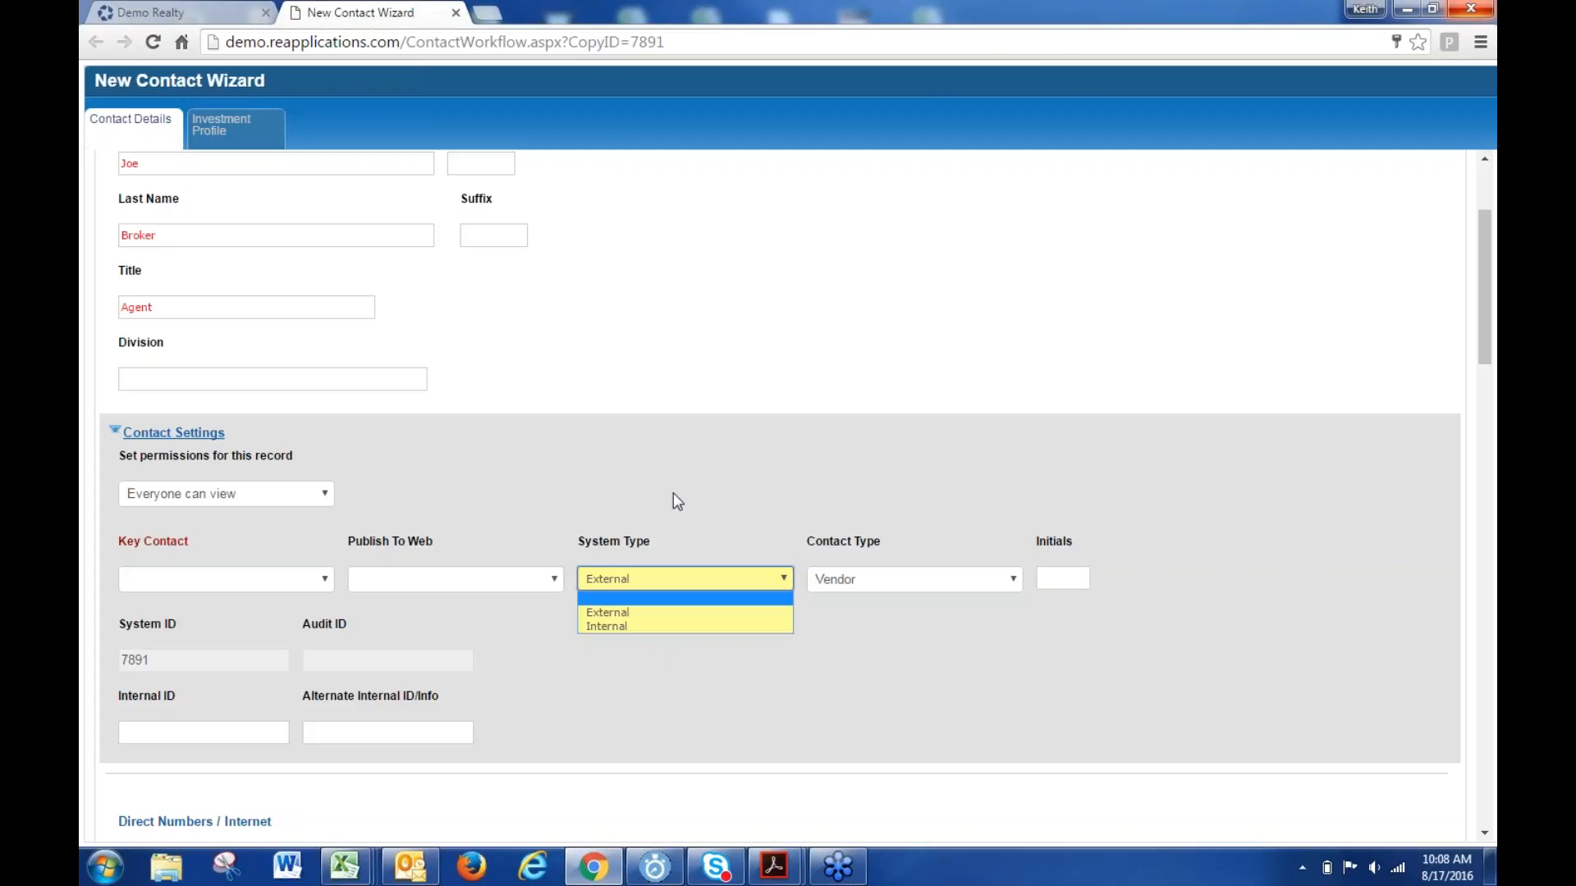
left_click(624, 612)
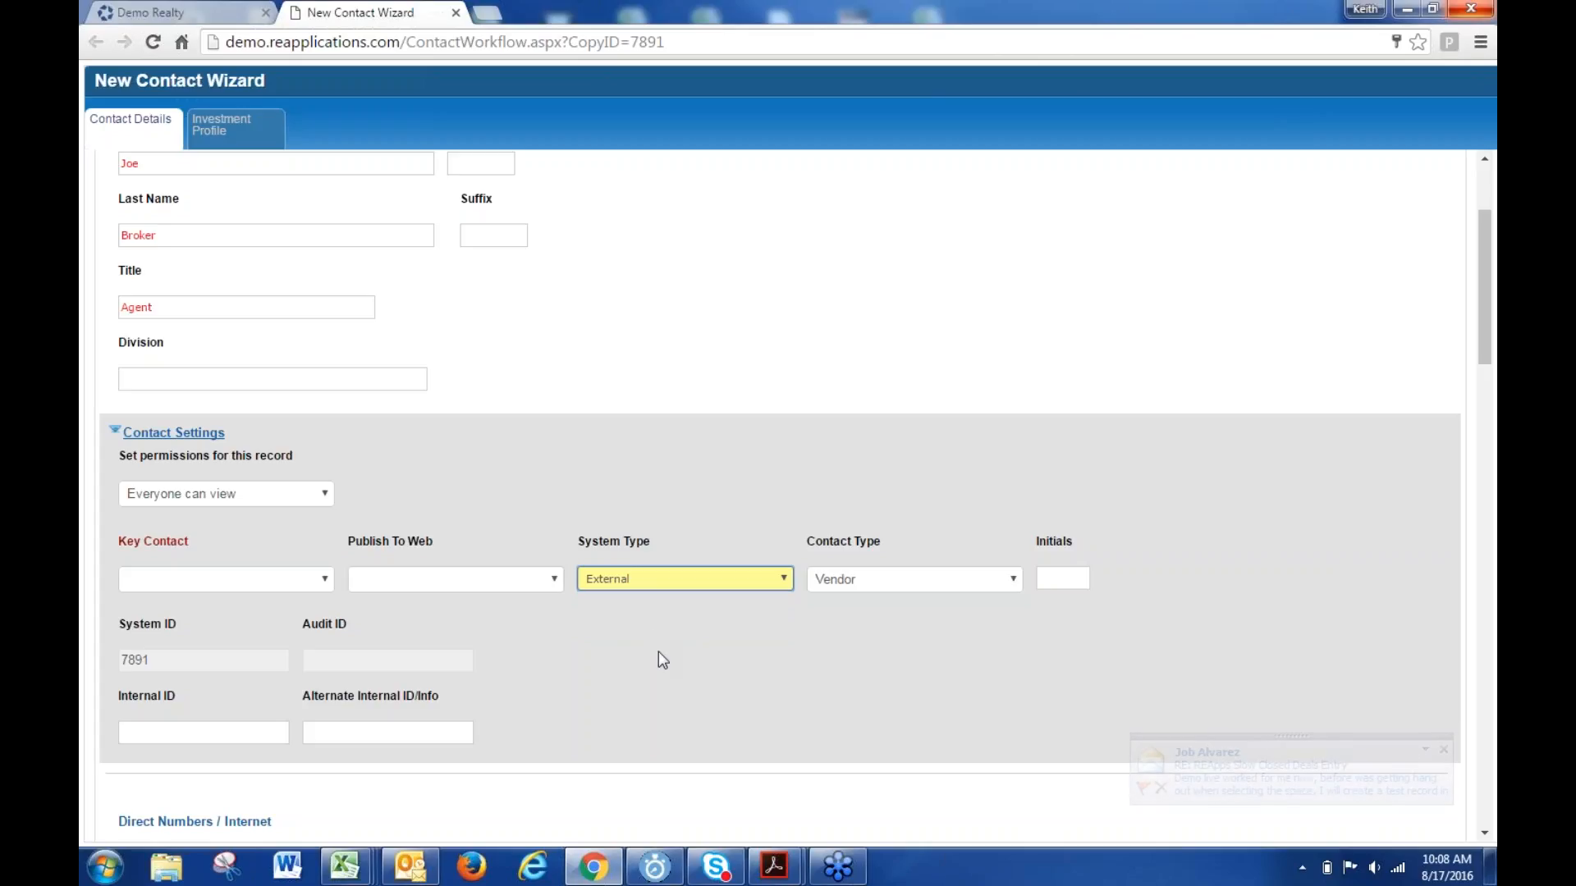
scroll(662, 659, "down", 5)
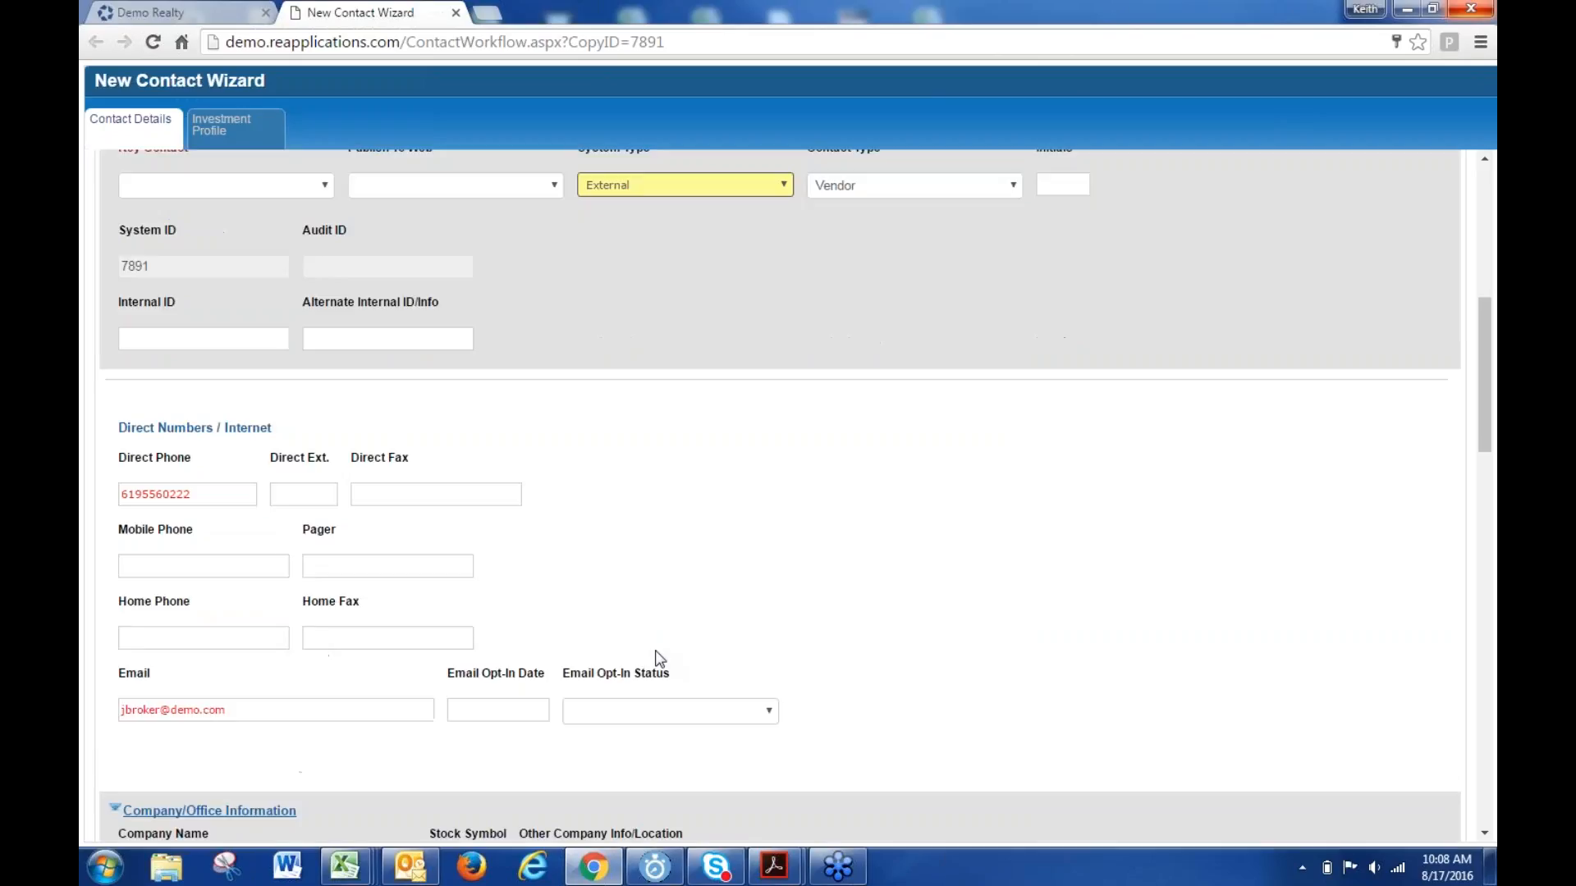
scroll(655, 654, "down", 18)
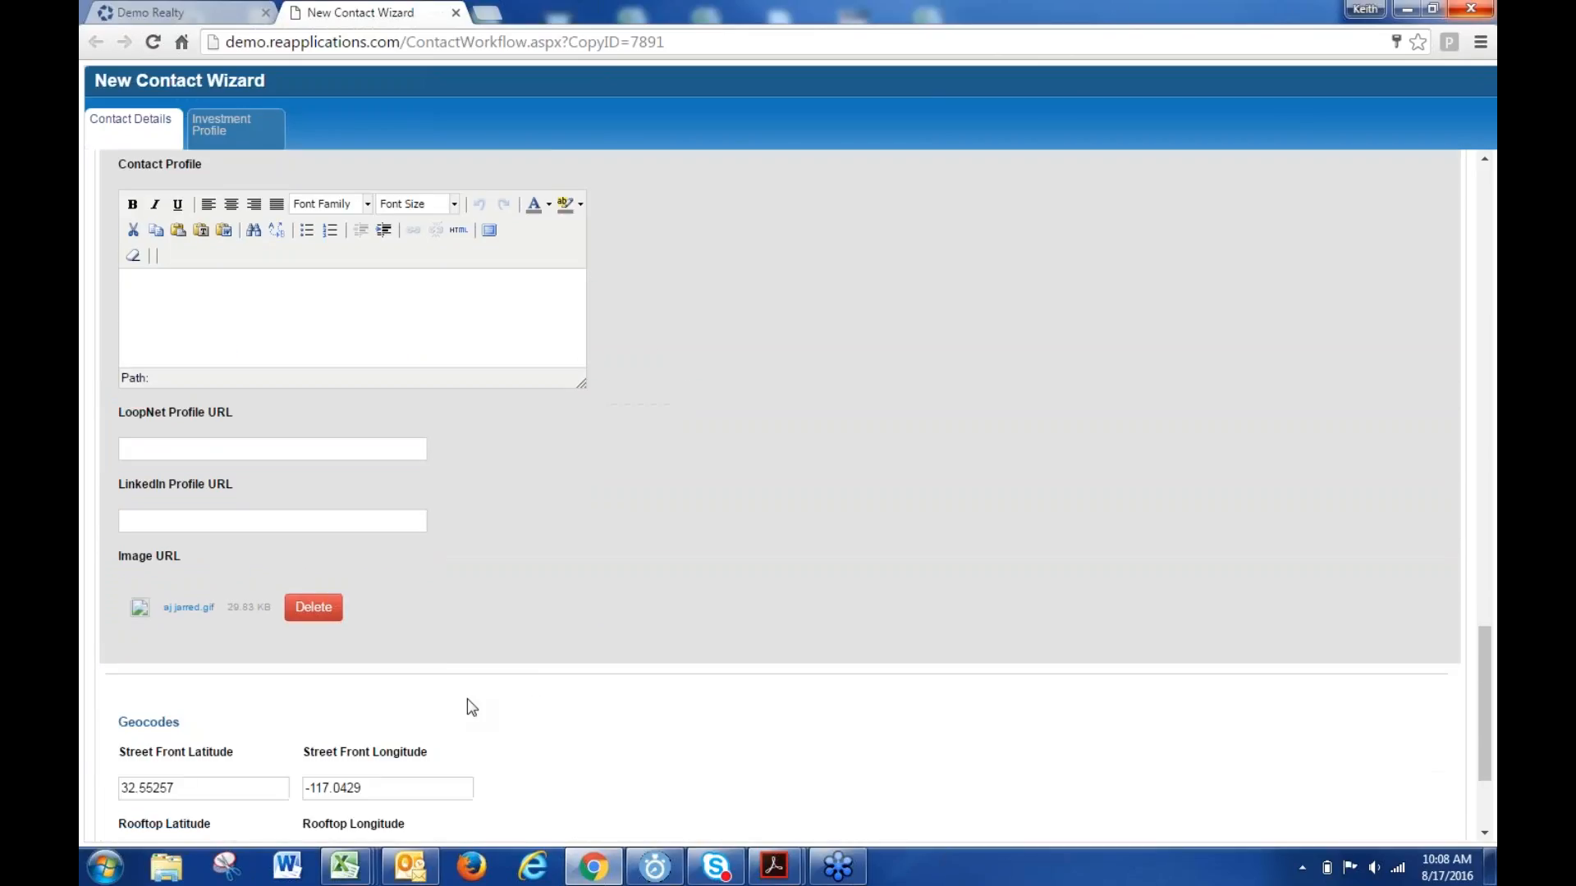
scroll(492, 697, "down", 3)
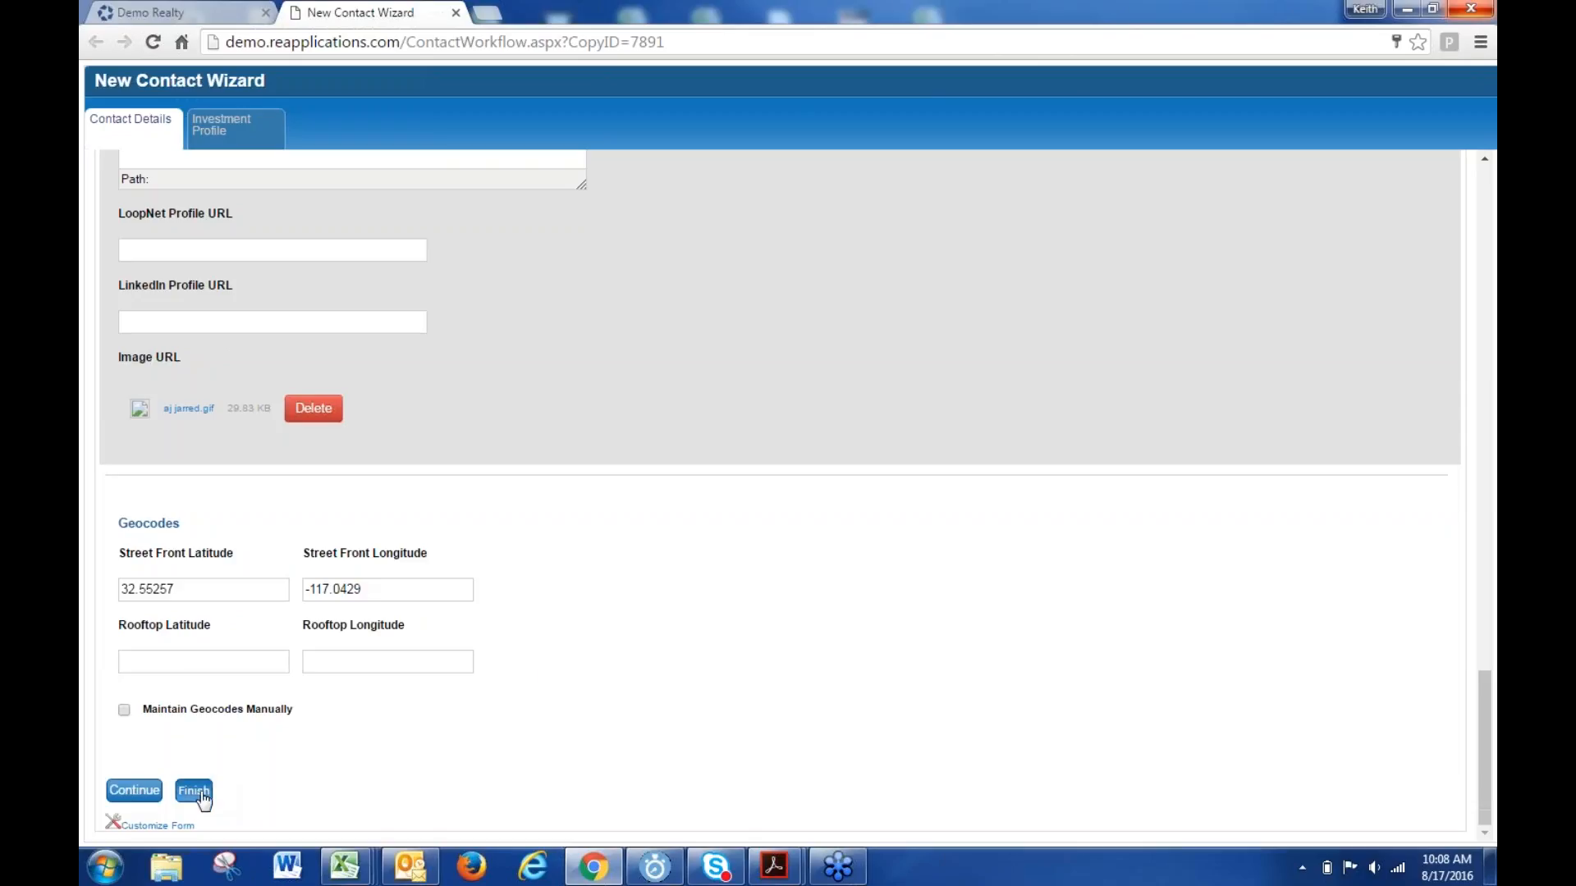
left_click(201, 796)
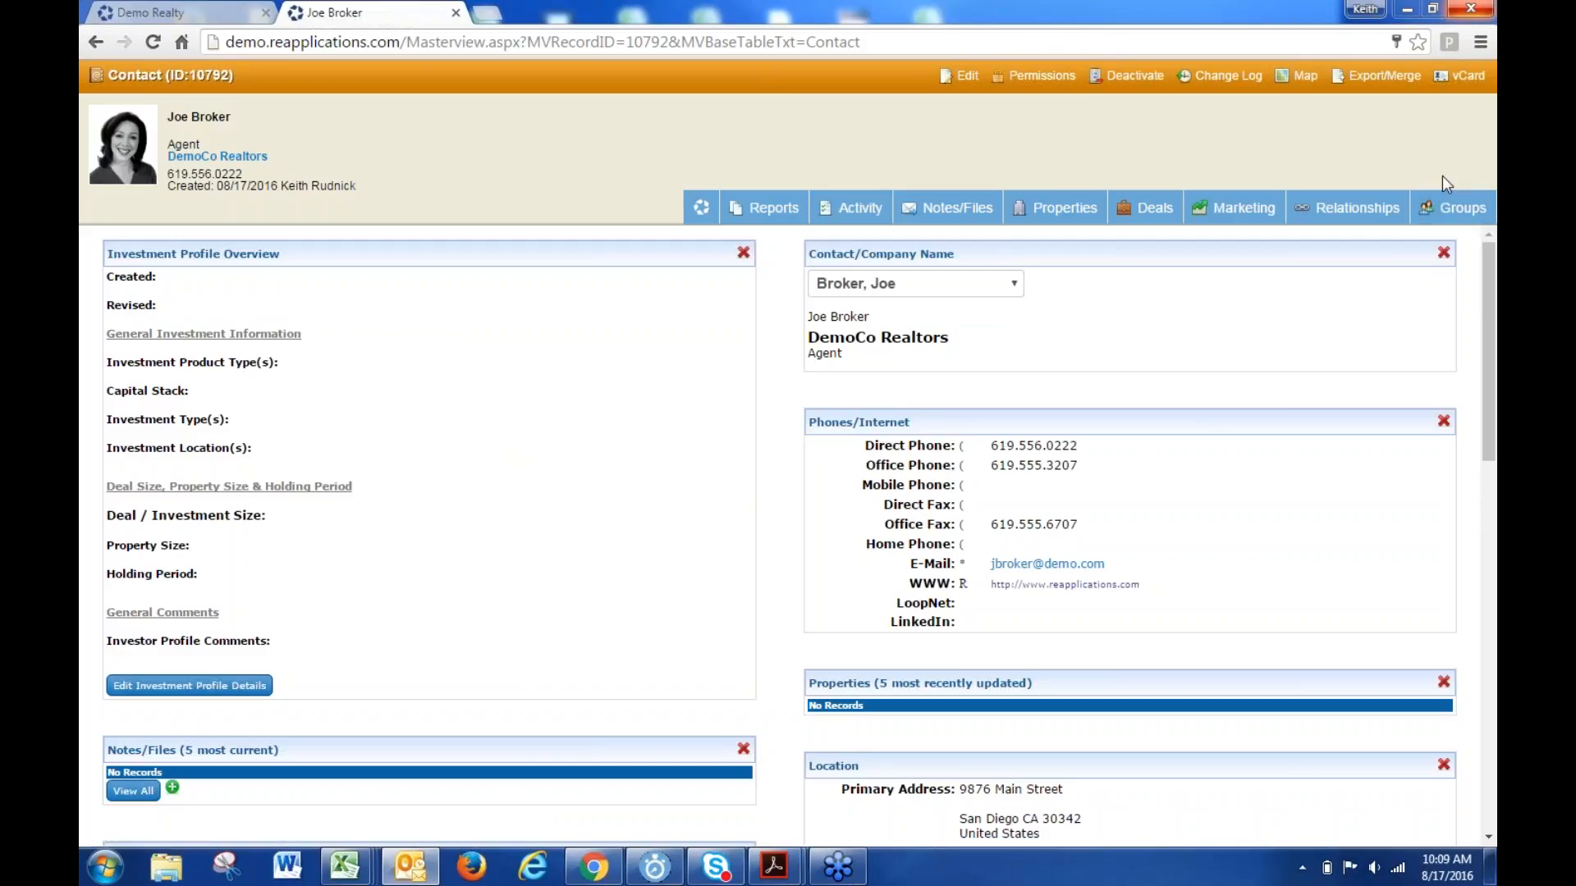
- Edit the contact, change System Type from External to Internal in Contact Settings, and save
left_click(965, 76)
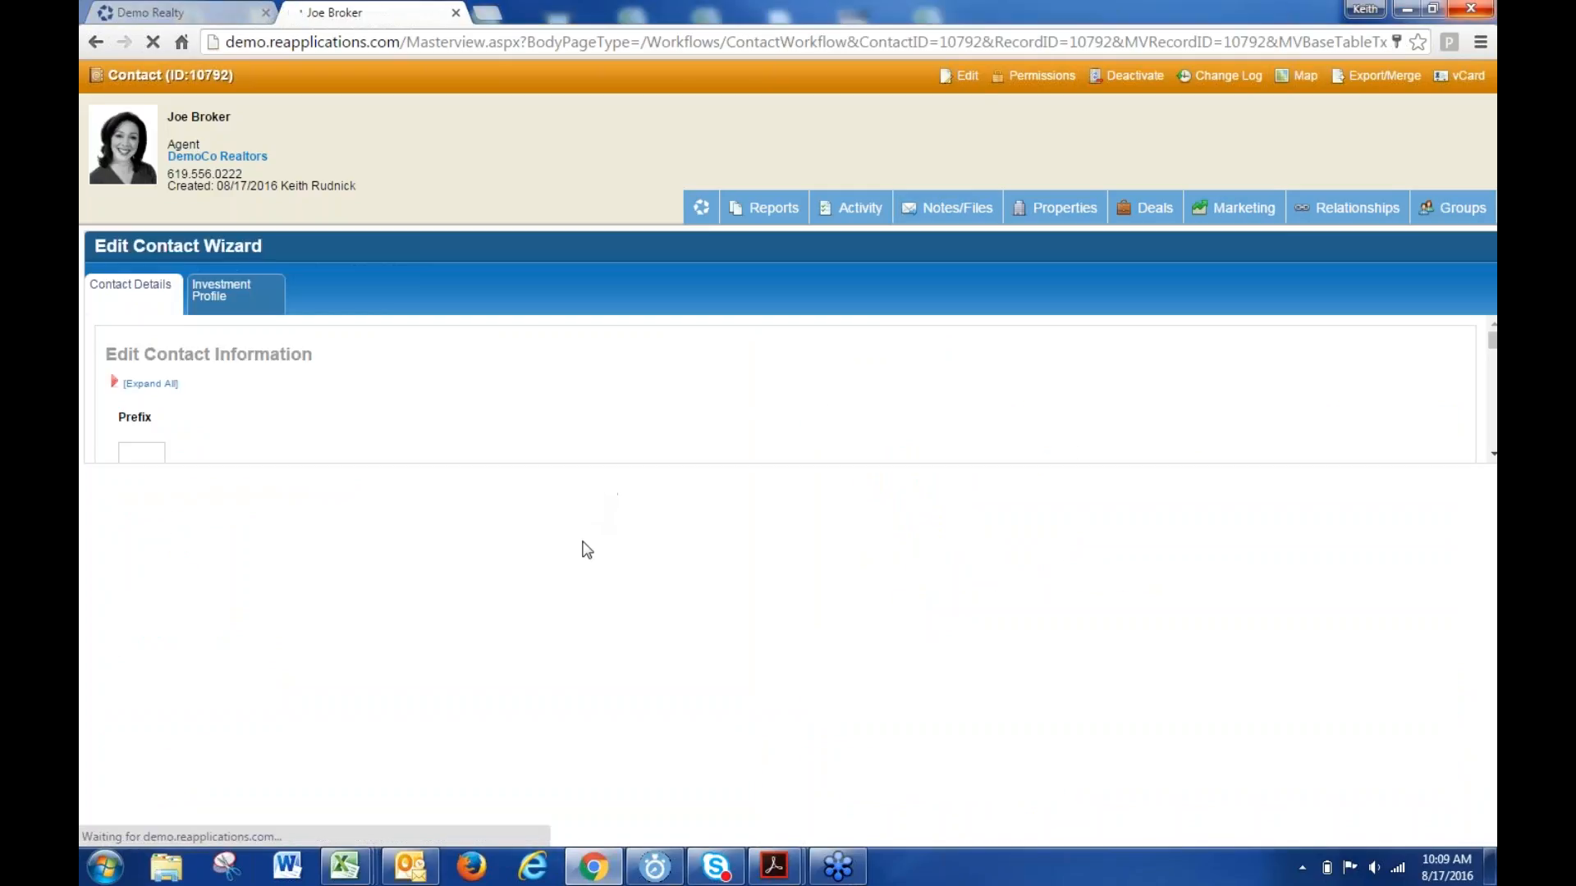
scroll(422, 581, "down", 5)
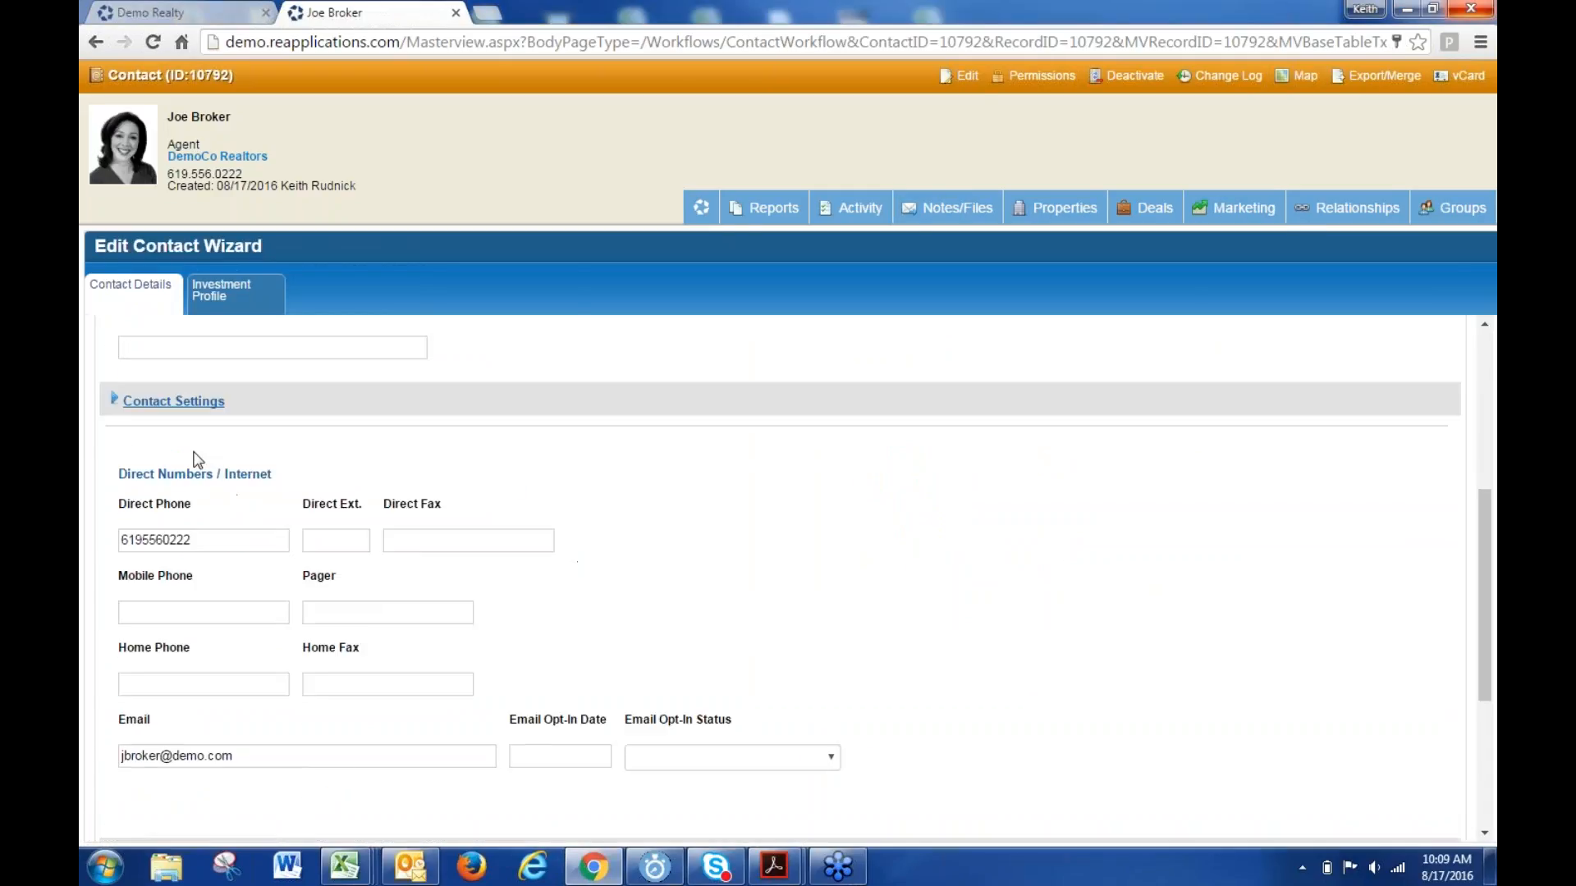
left_click(179, 401)
left_click(655, 462)
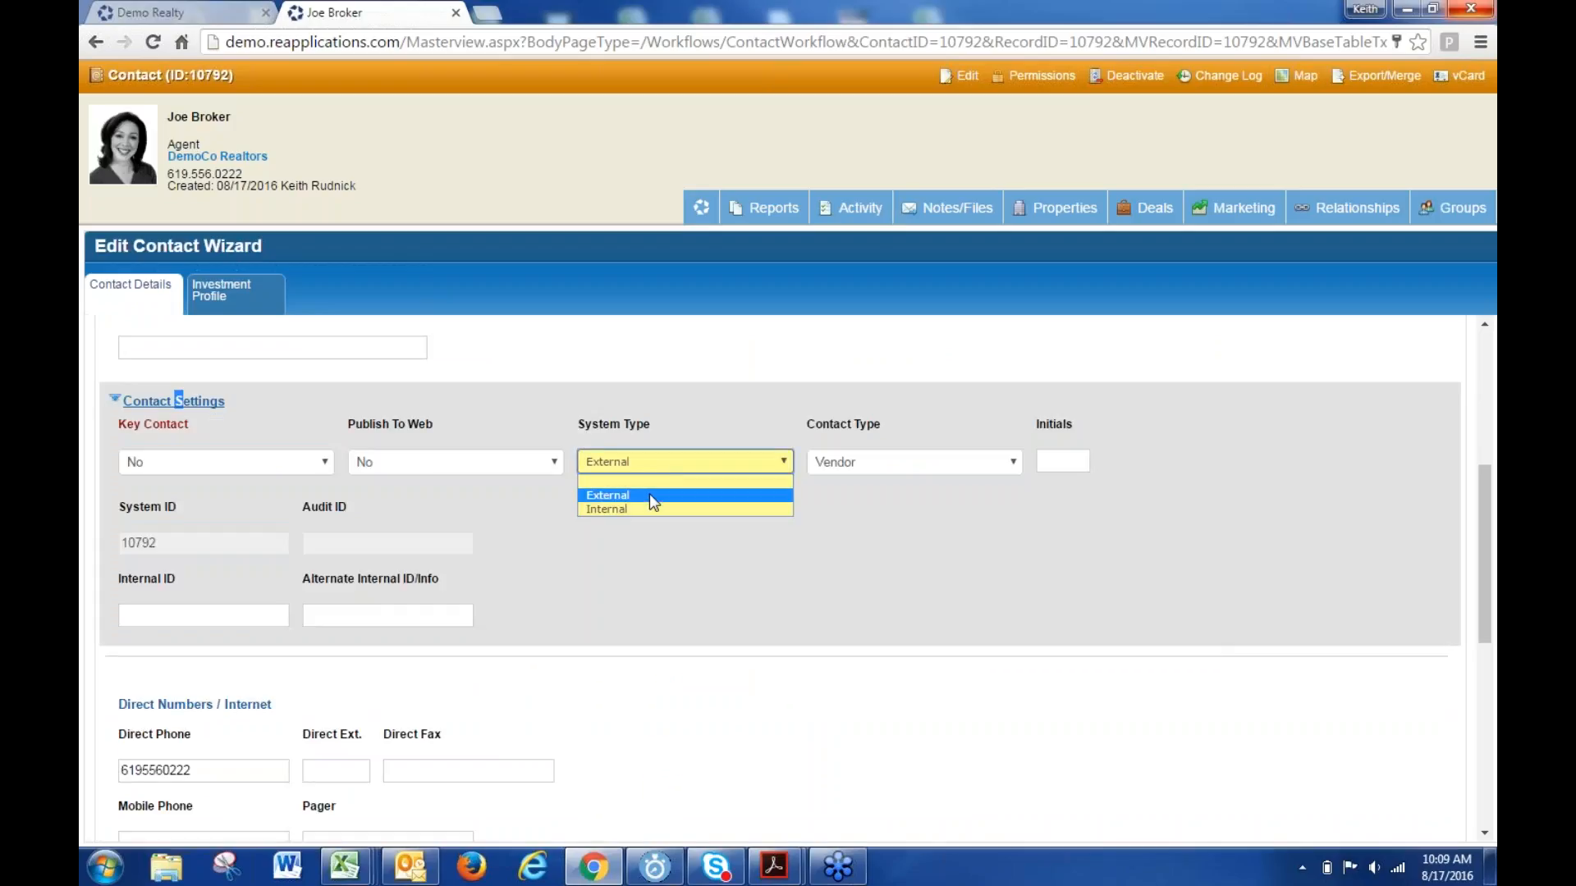
left_click(647, 510)
scroll(654, 548, "down", 7)
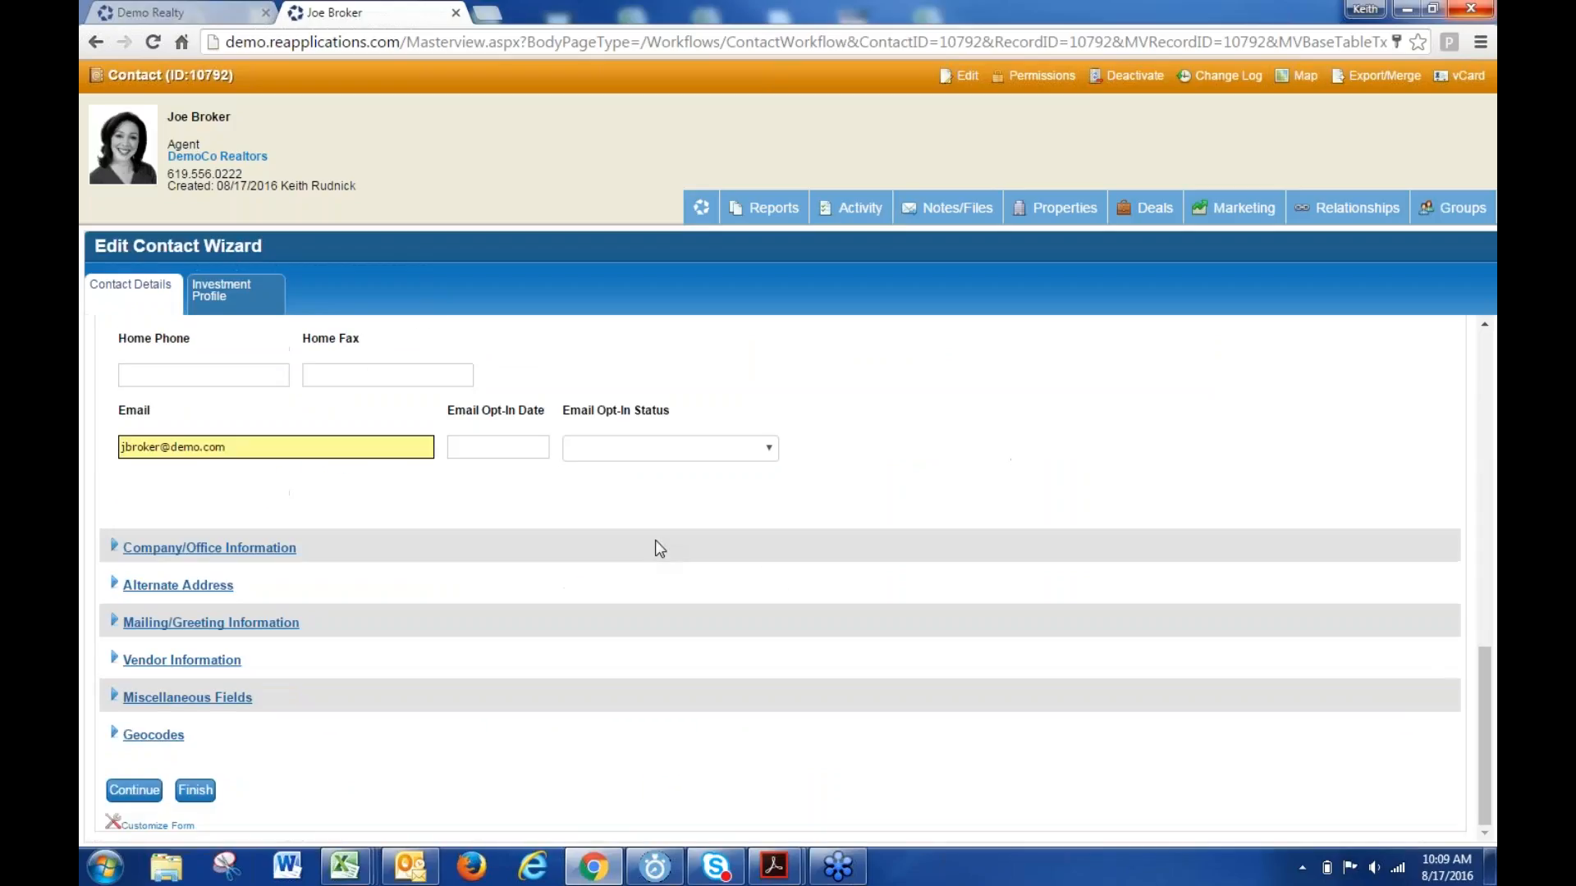
left_click(197, 789)
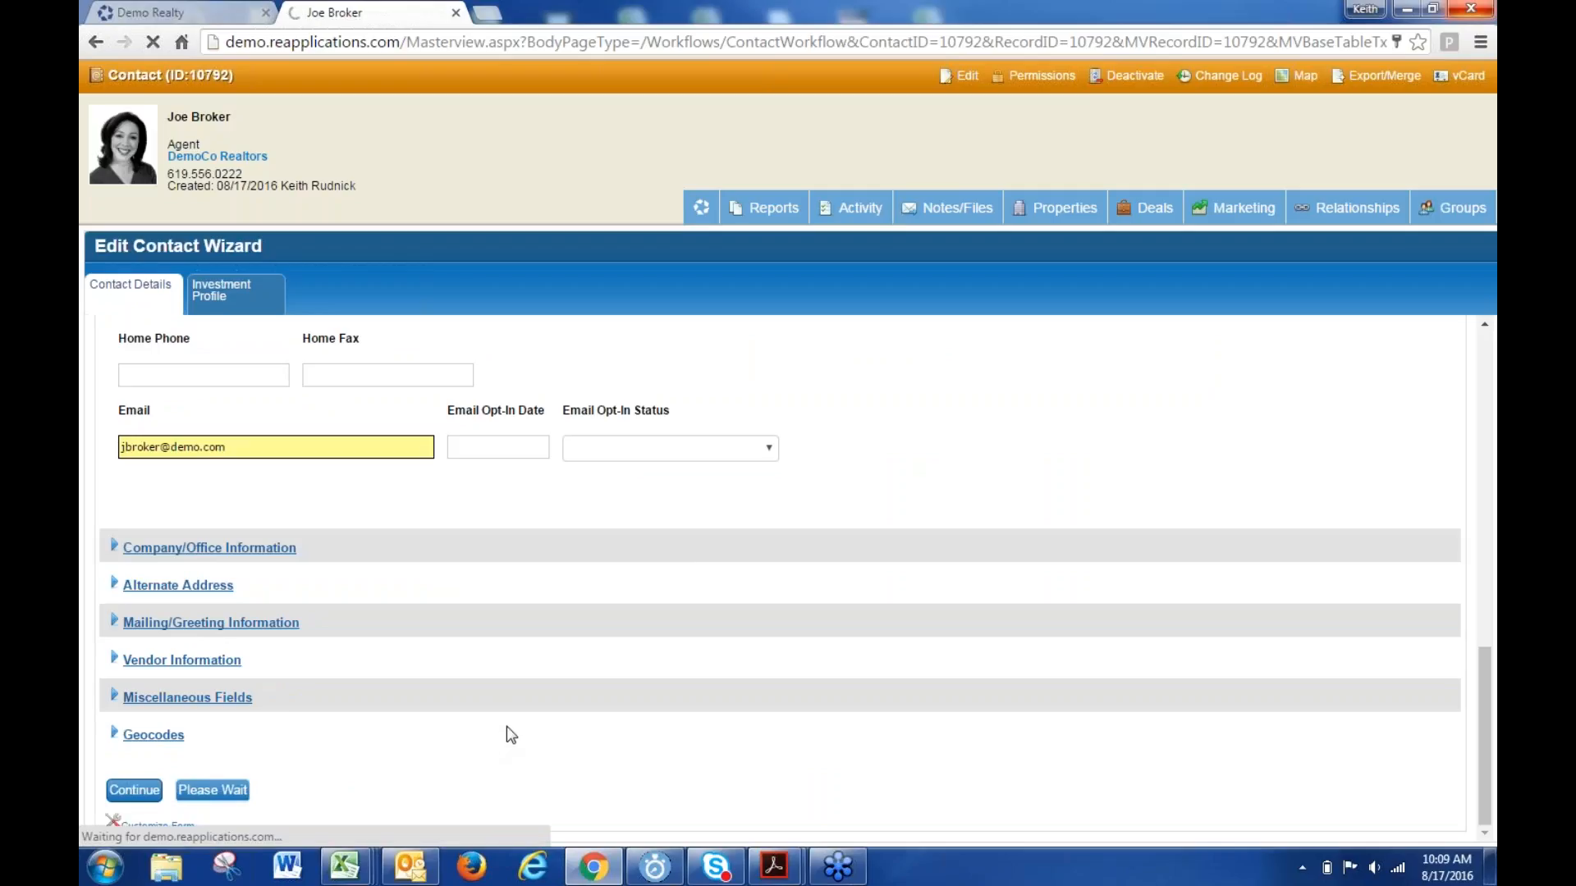
mouse_move(1460, 223)
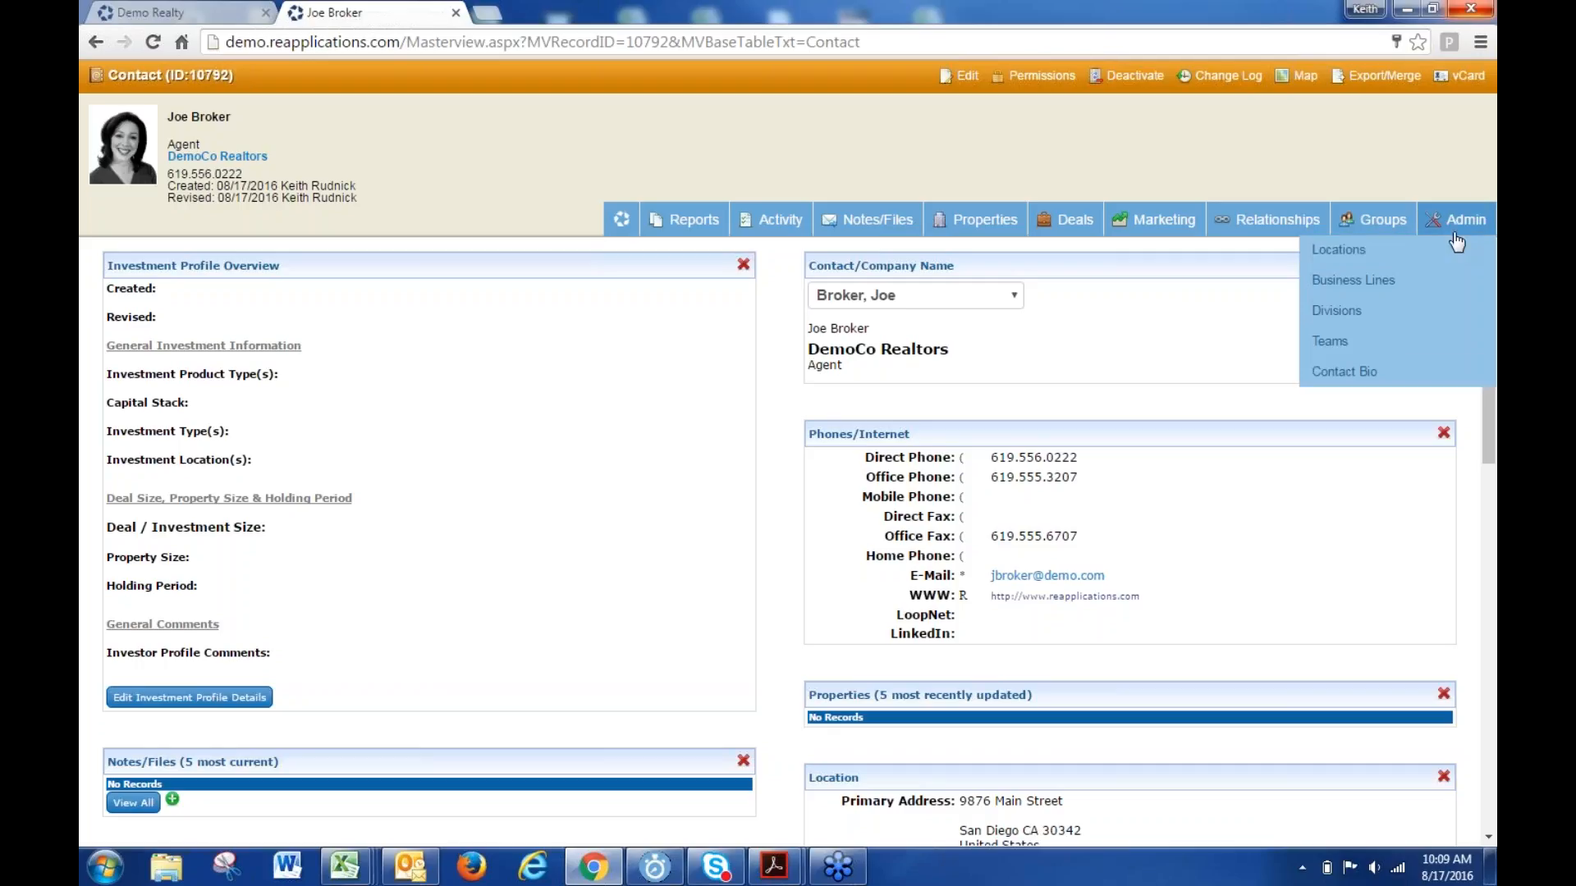
left_click(1336, 259)
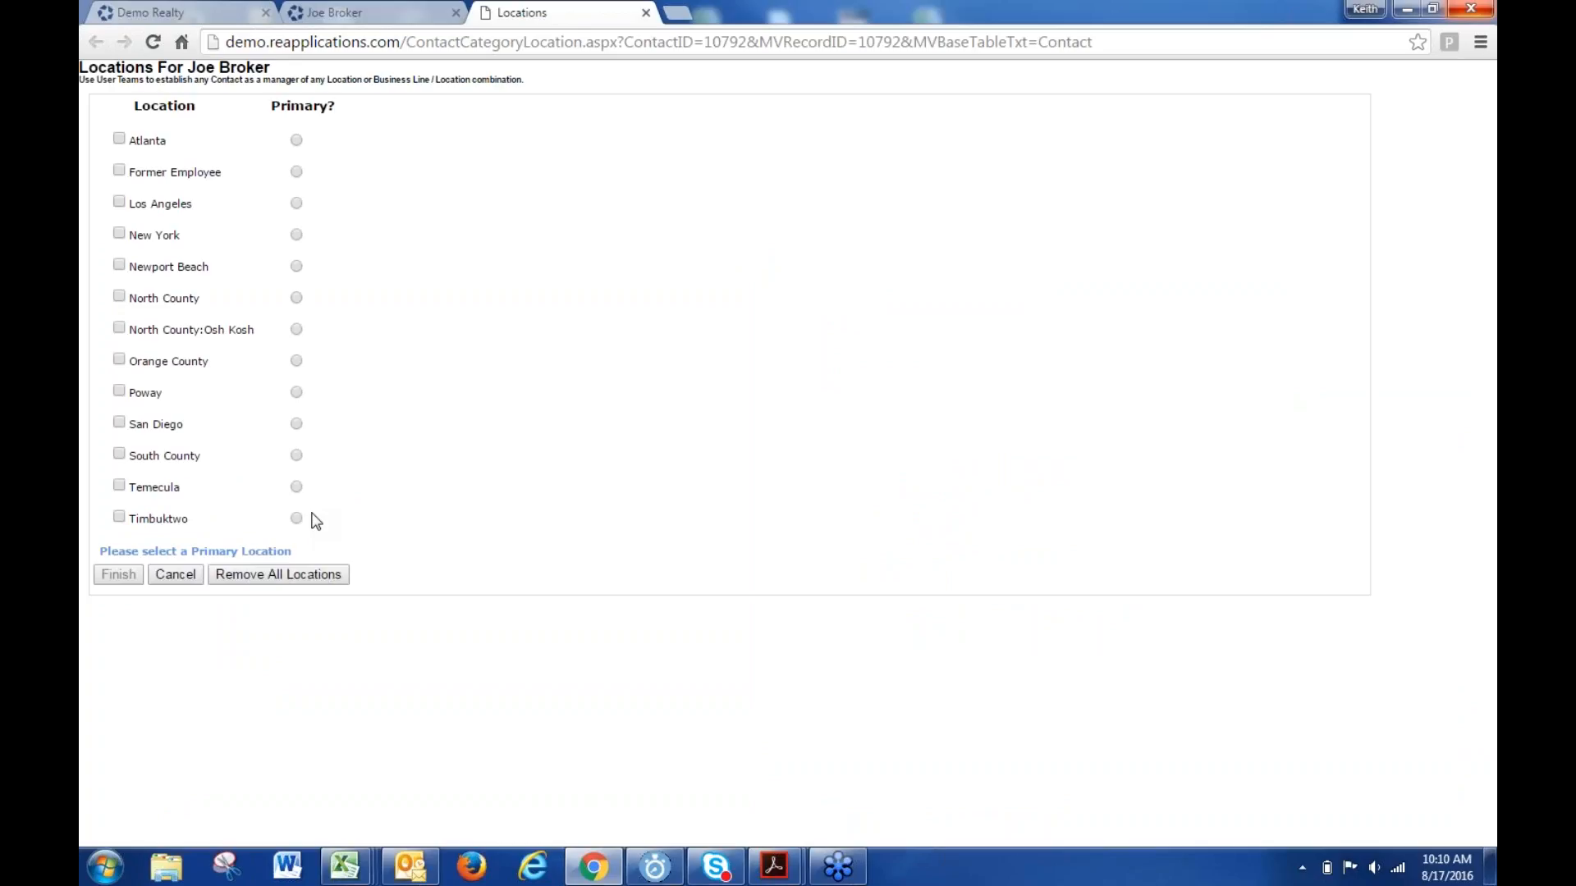
left_click(645, 12)
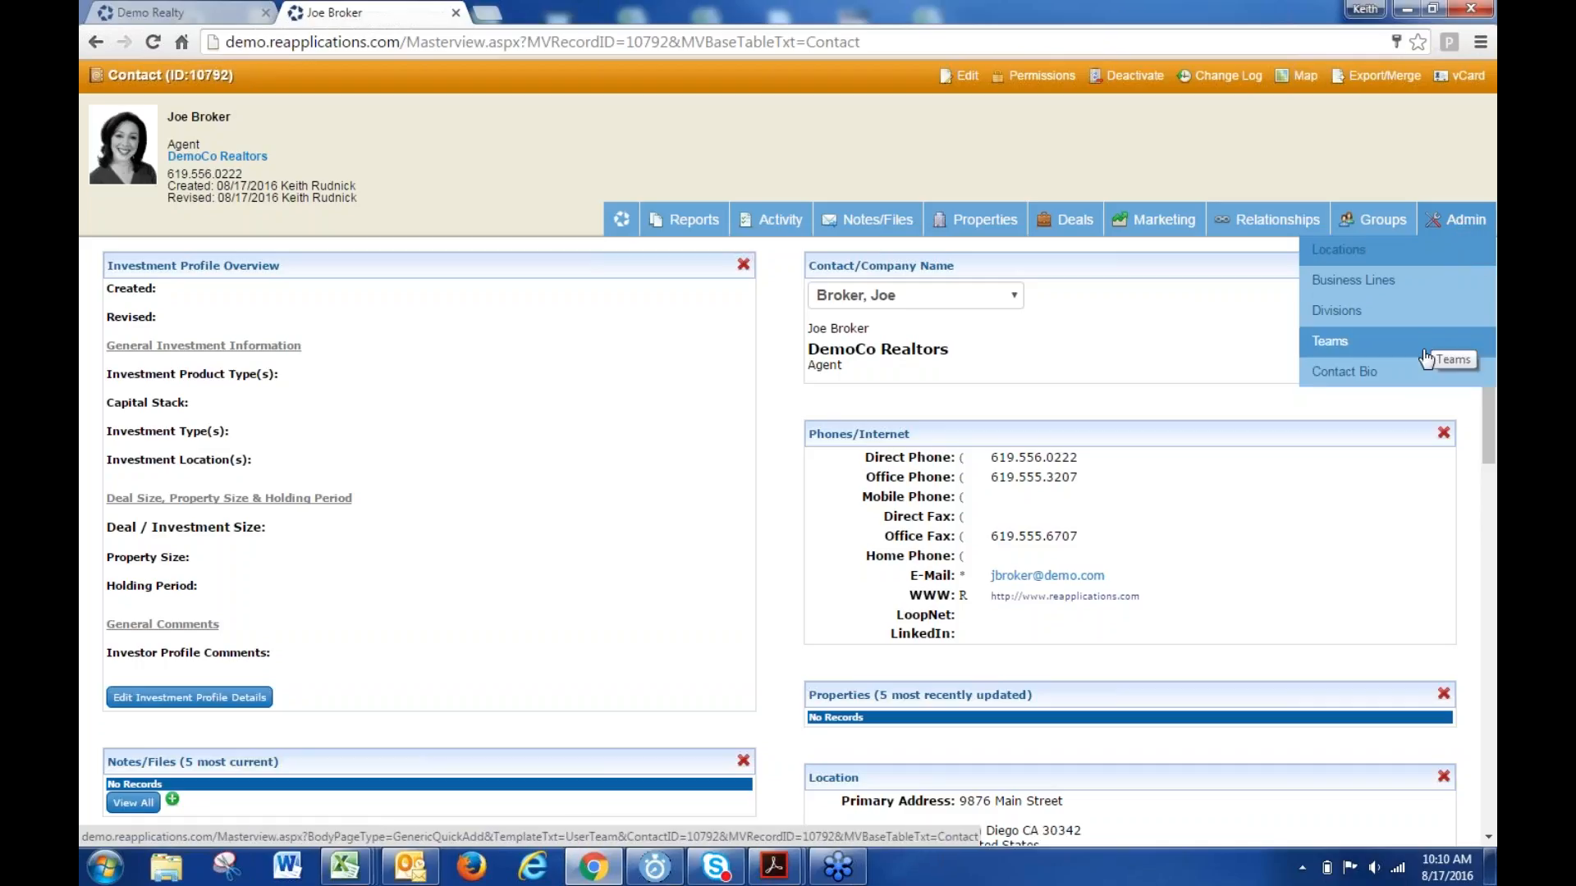
- Open the Contact Bio form and step through the empty Biography, Career History and Education fields
left_click(1378, 380)
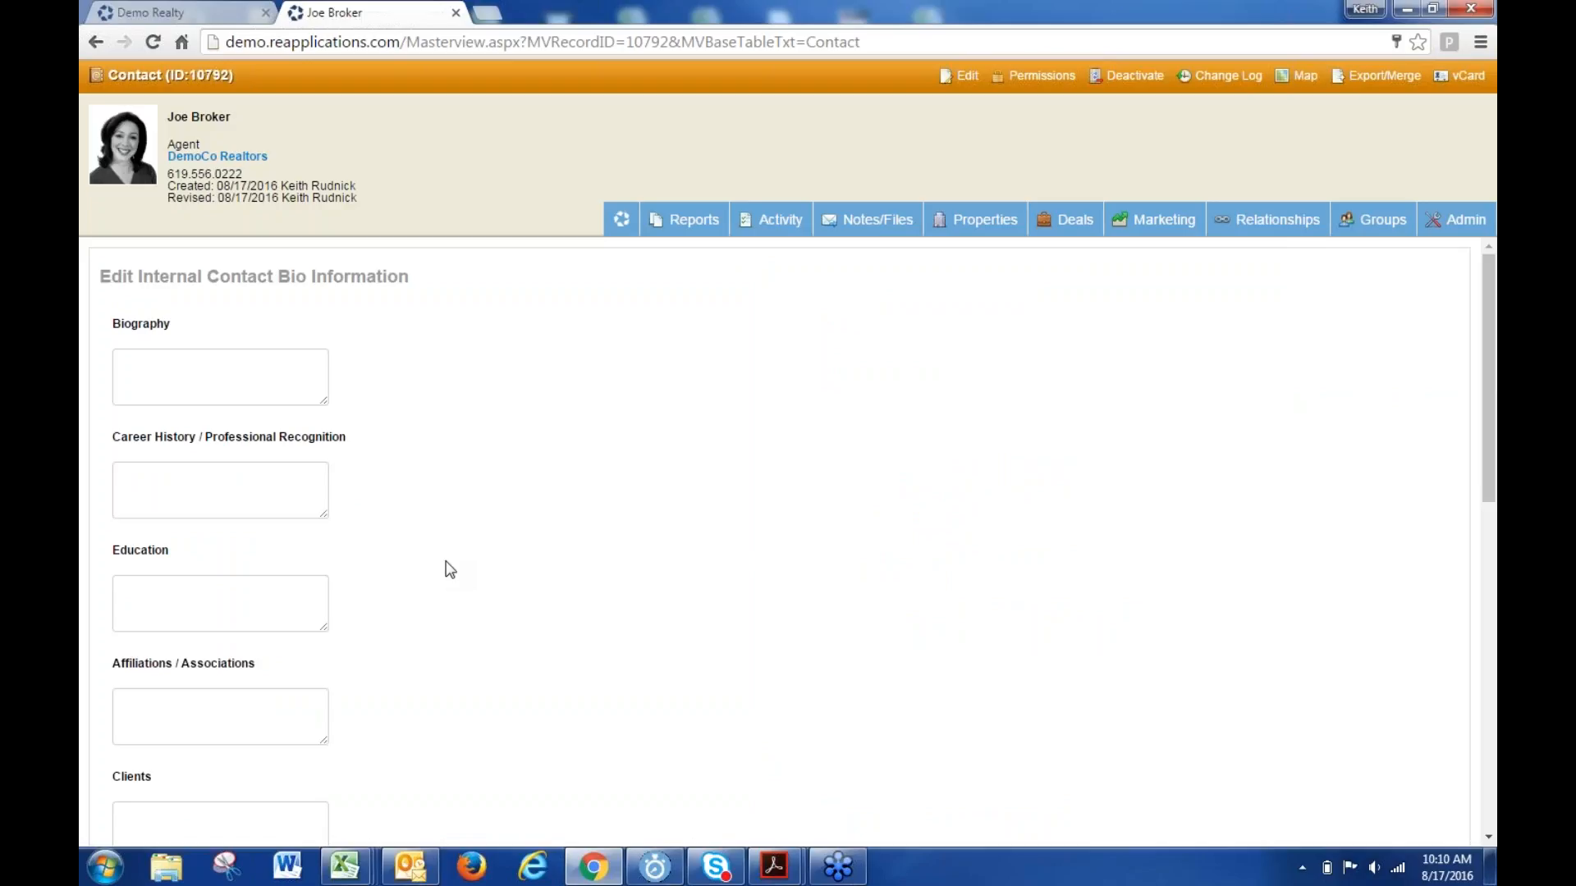
left_click(183, 363)
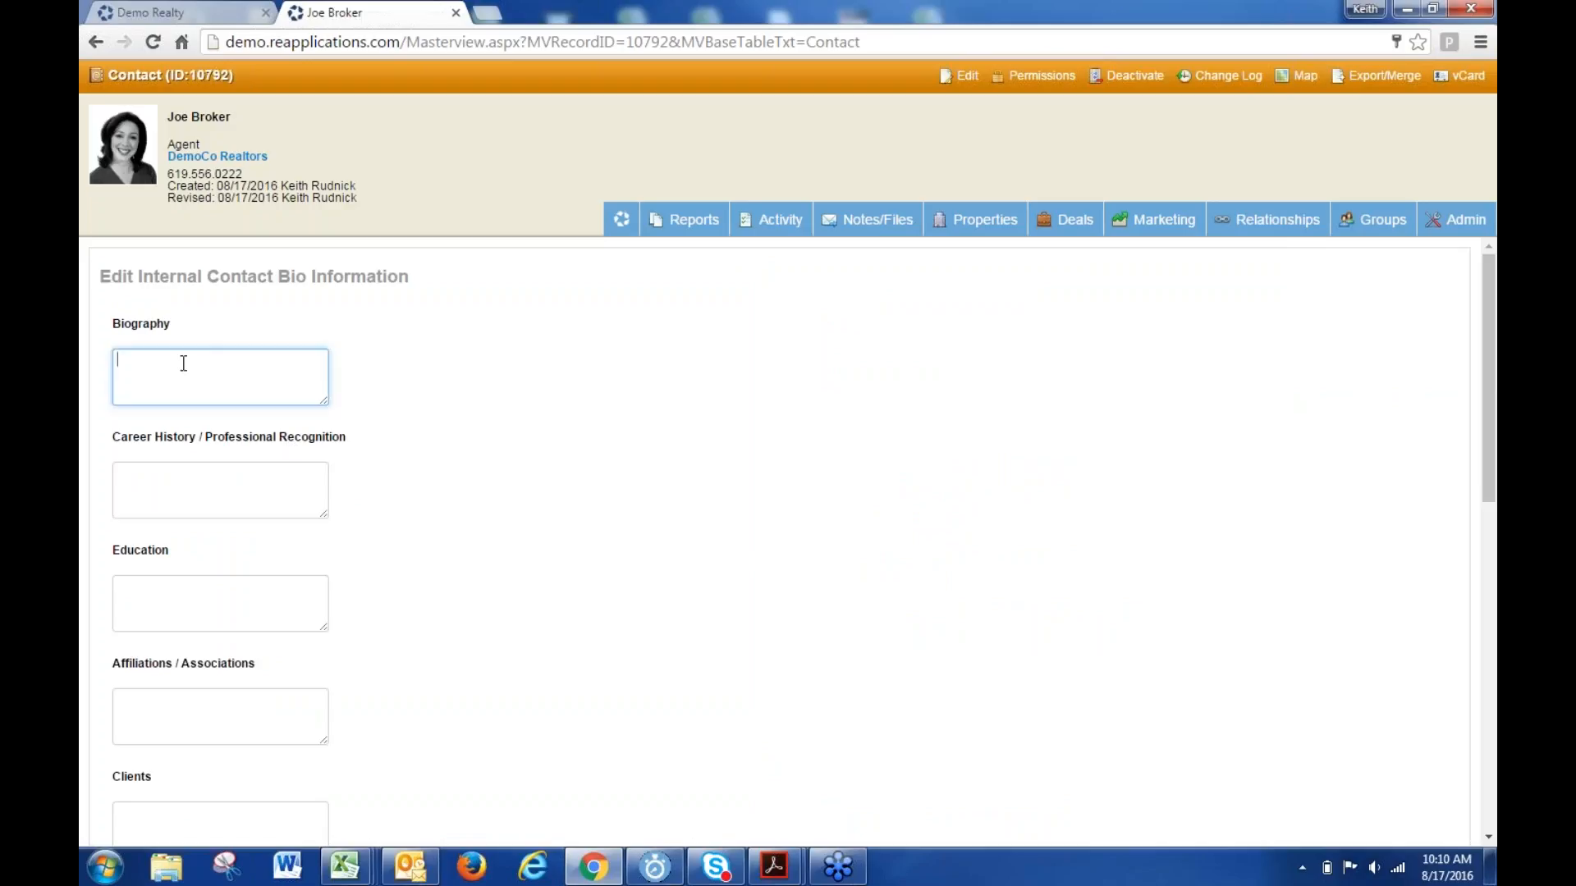
left_click(201, 484)
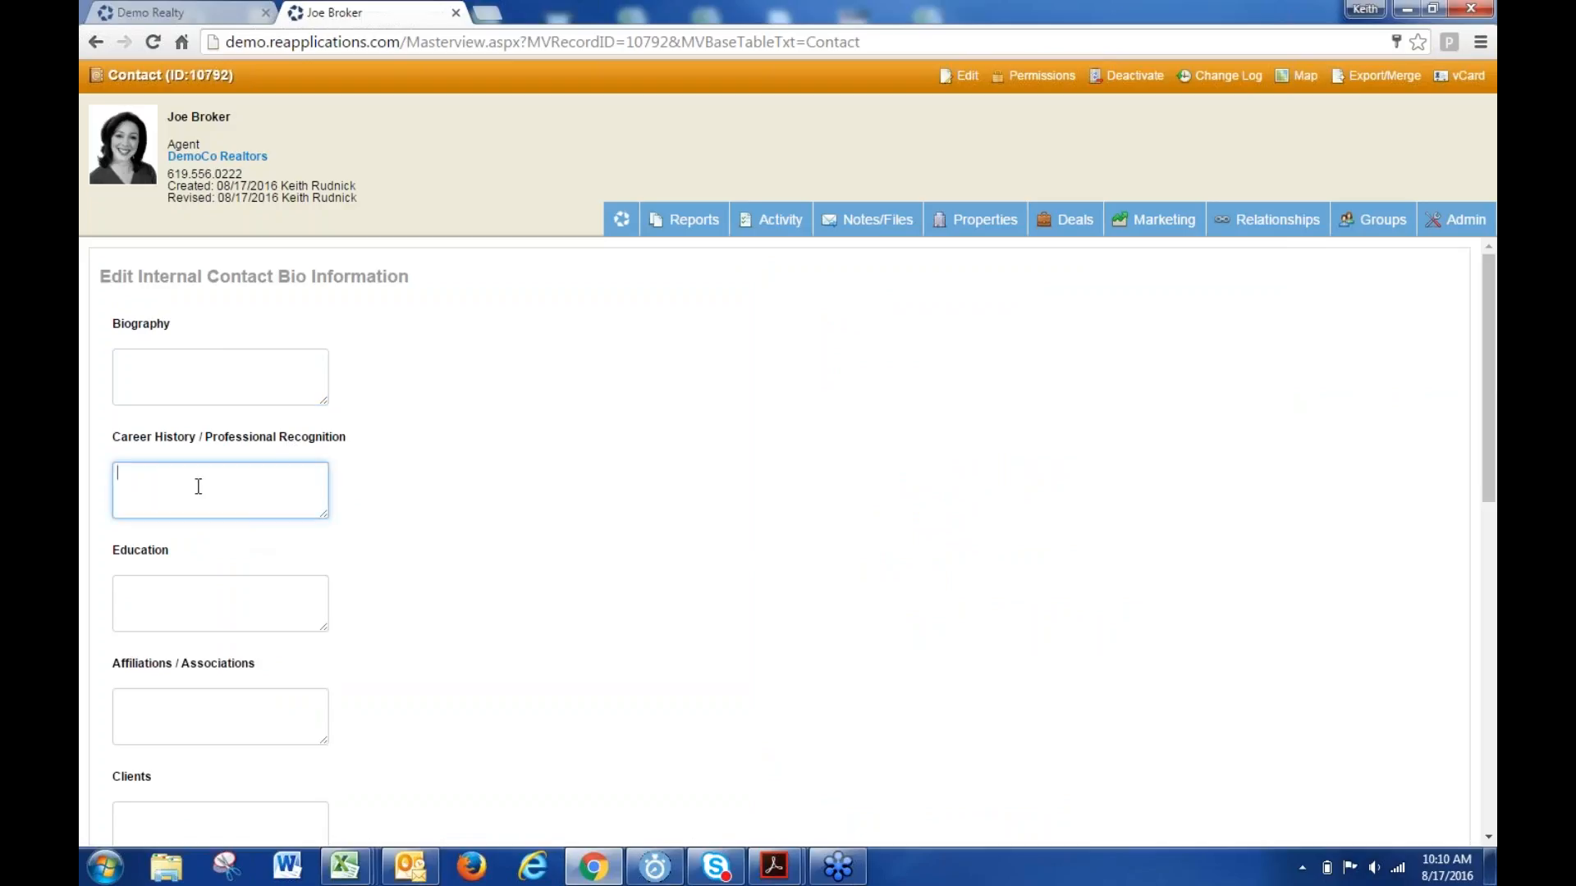
left_click(197, 596)
- Enlarge the Affiliations / Associations box, then shrink it back to small
scroll(234, 706, "down", 3)
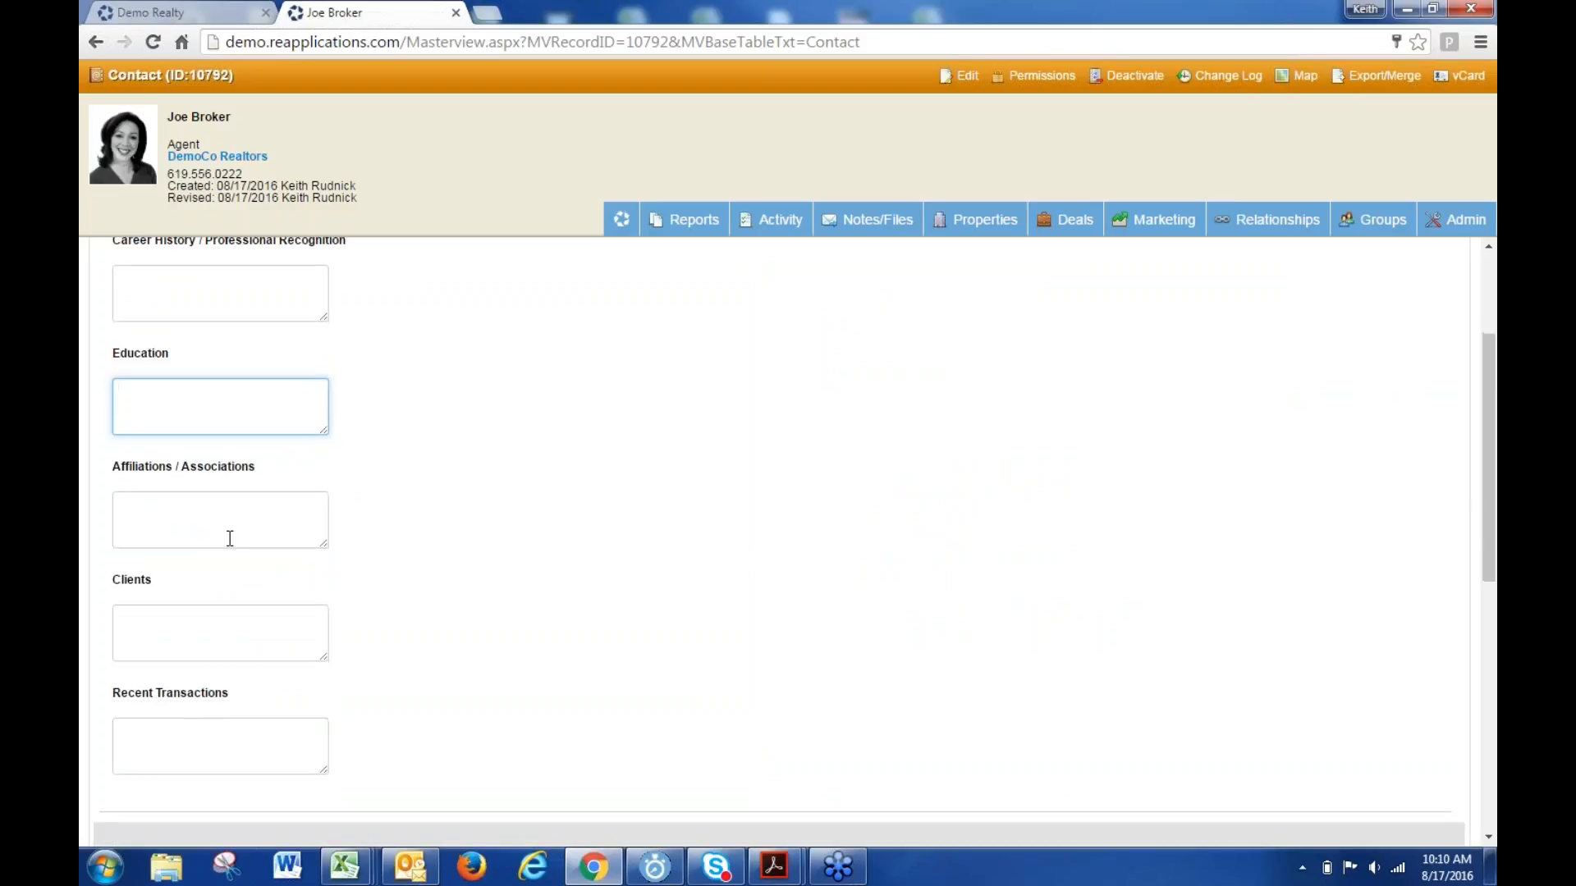
left_click_drag(328, 549, 630, 706)
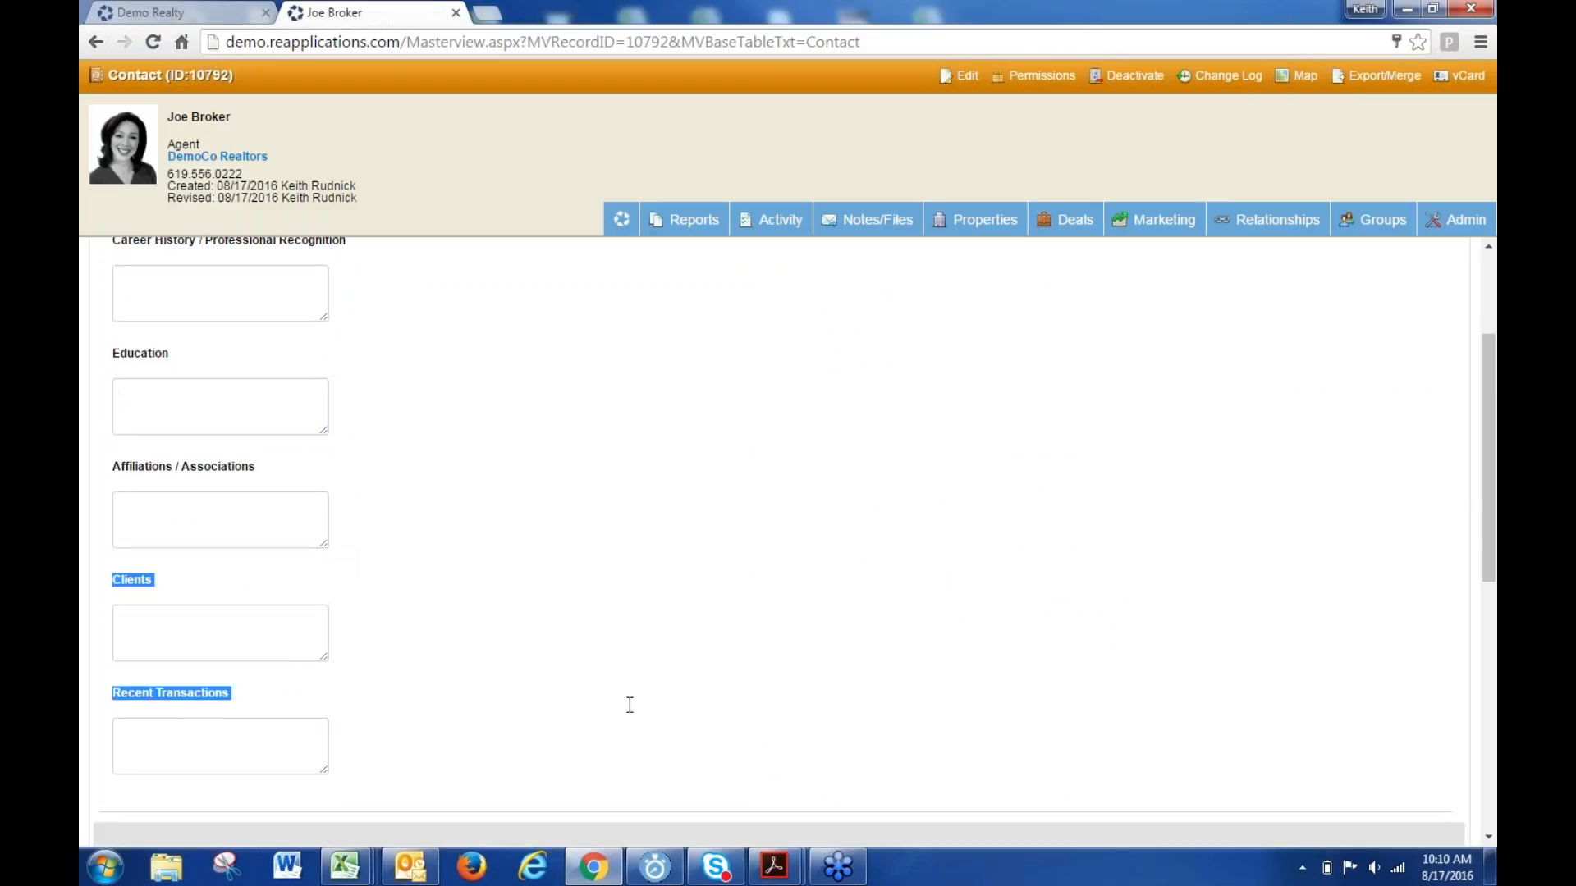
left_click_drag(325, 546, 541, 648)
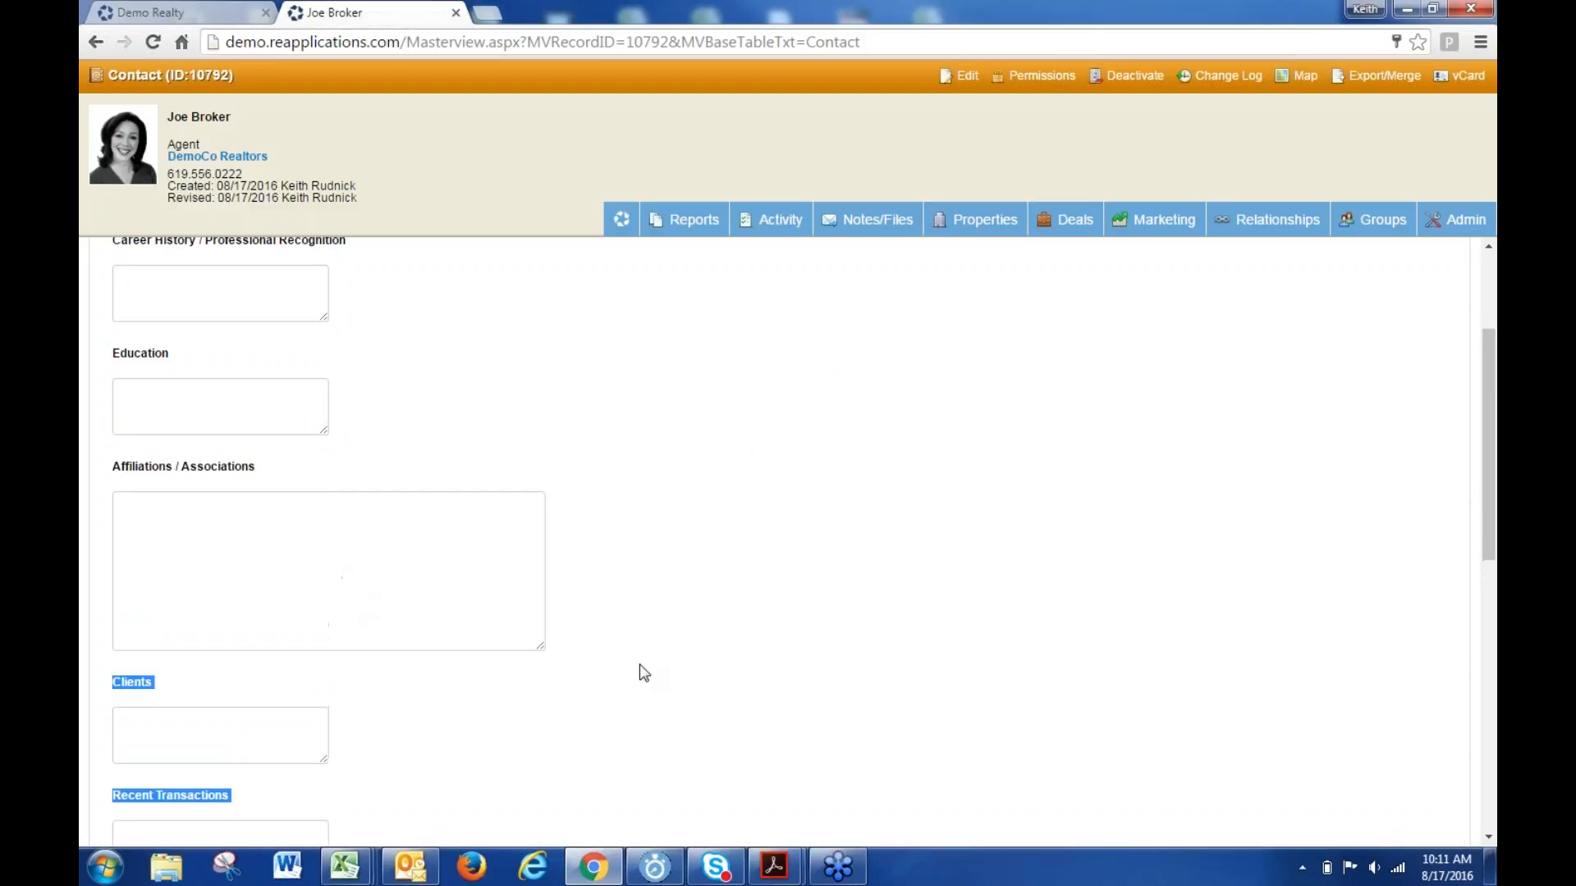
left_click_drag(640, 666, 813, 701)
left_click(602, 654)
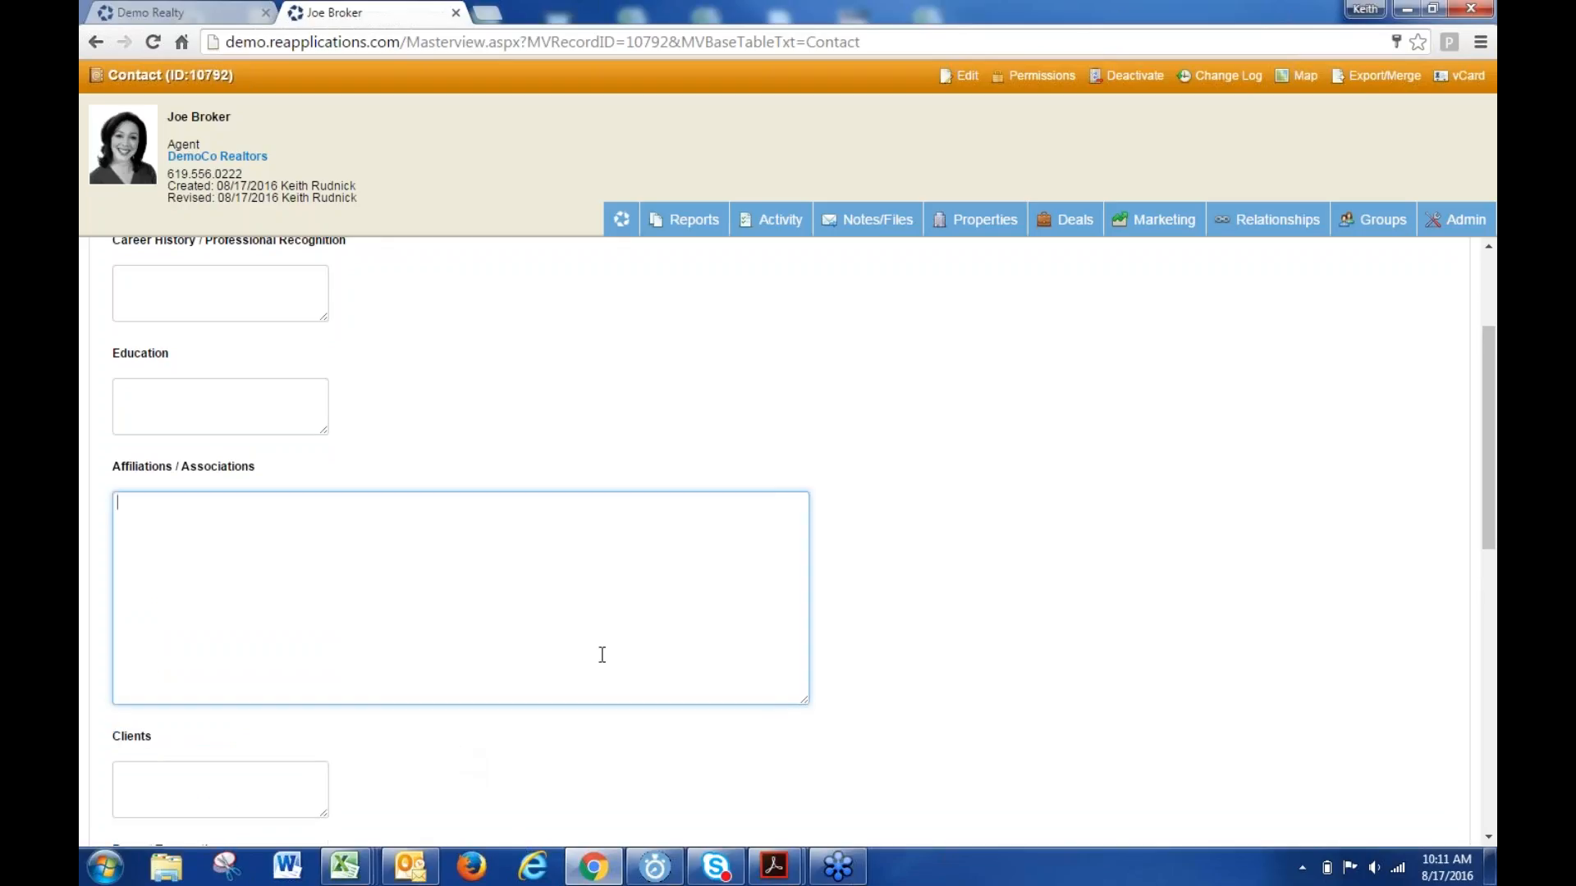
scroll(577, 624, "down", 3)
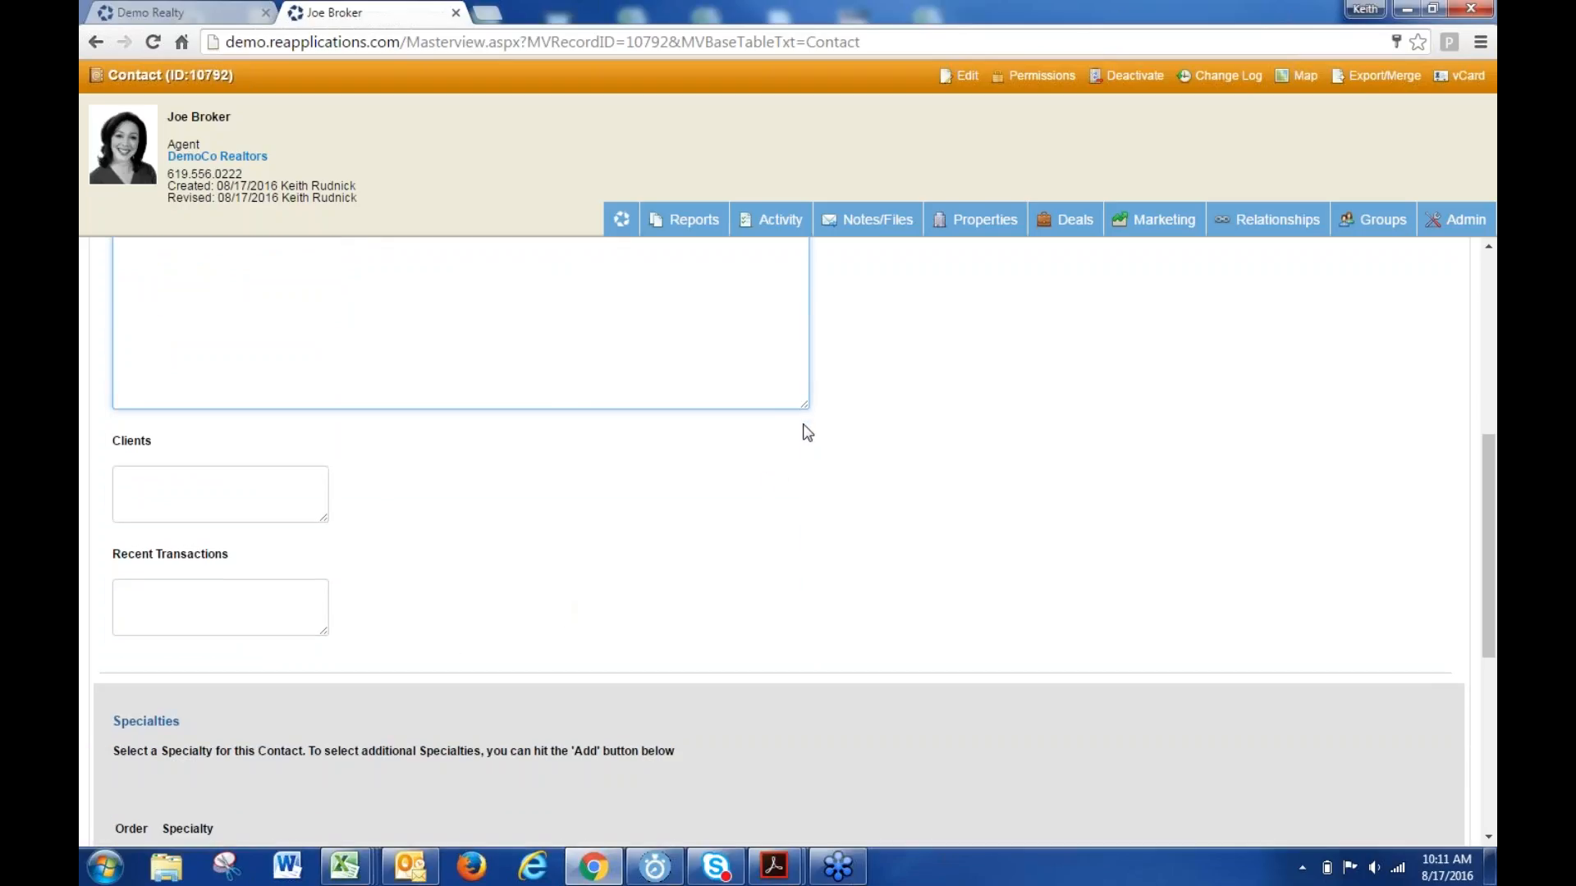
left_click_drag(806, 412, 324, 275)
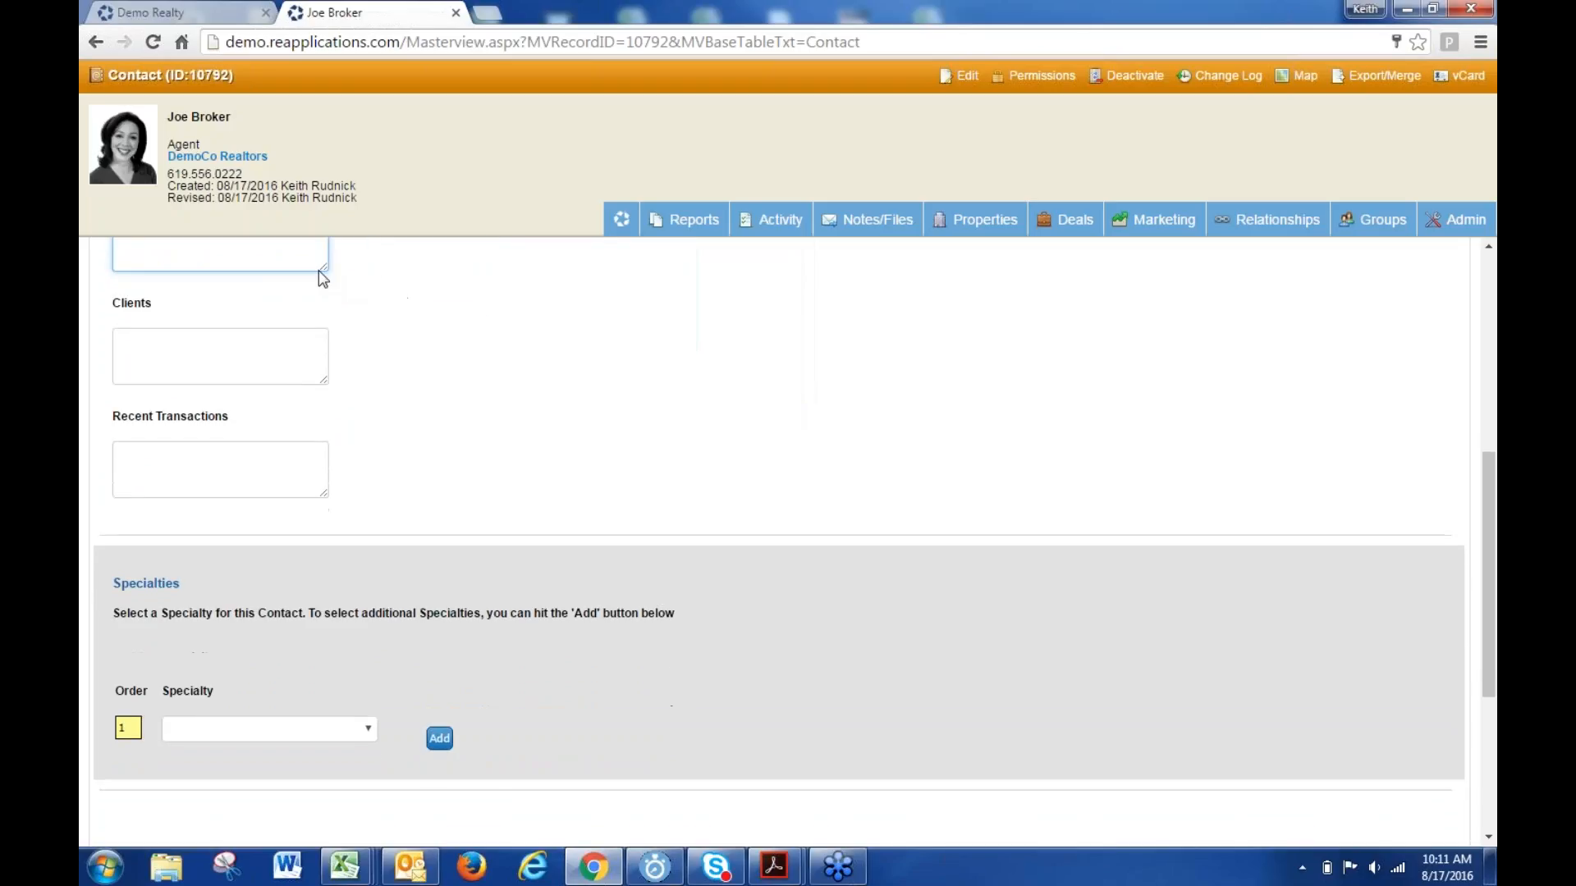
- Check the Specialty list without choosing anything and return to the top of the form
scroll(482, 407, "up", 5)
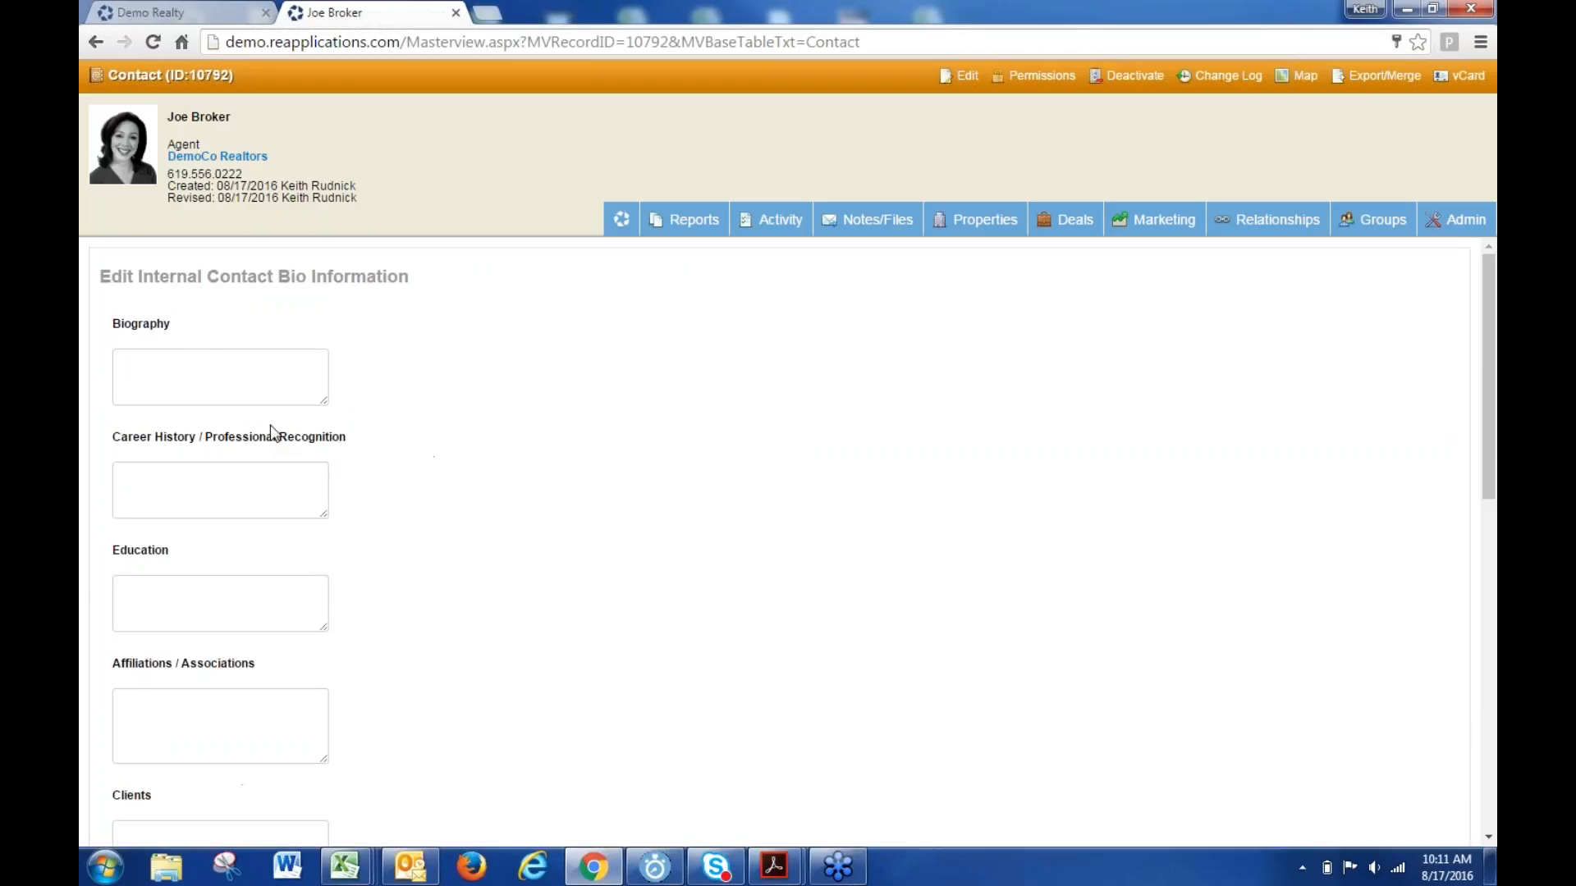
scroll(141, 582, "down", 4)
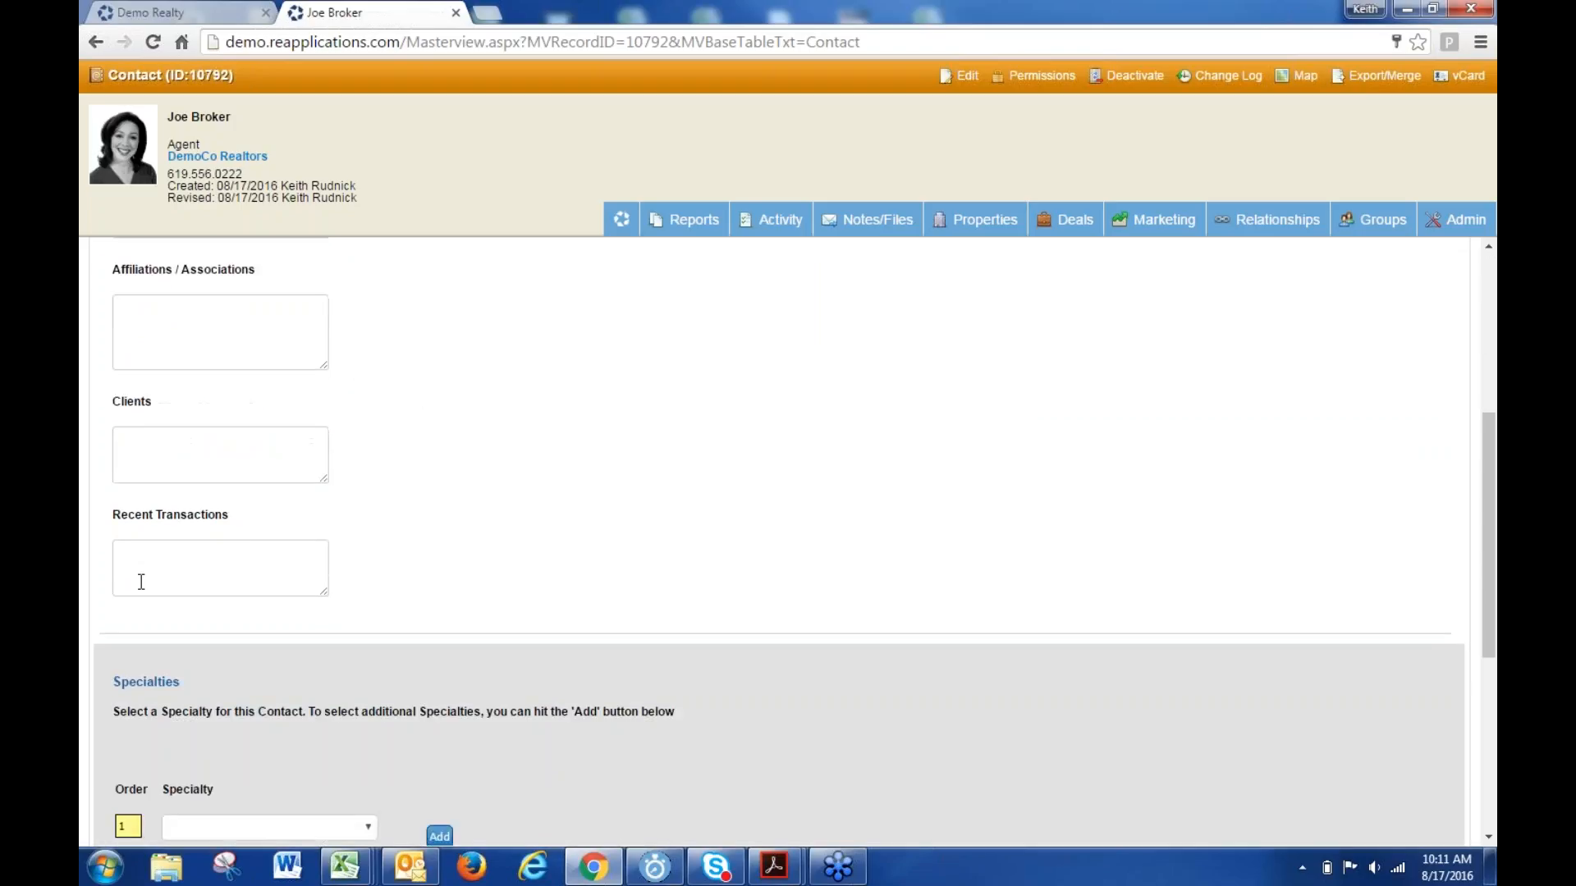
scroll(141, 581, "down", 3)
left_click(305, 537)
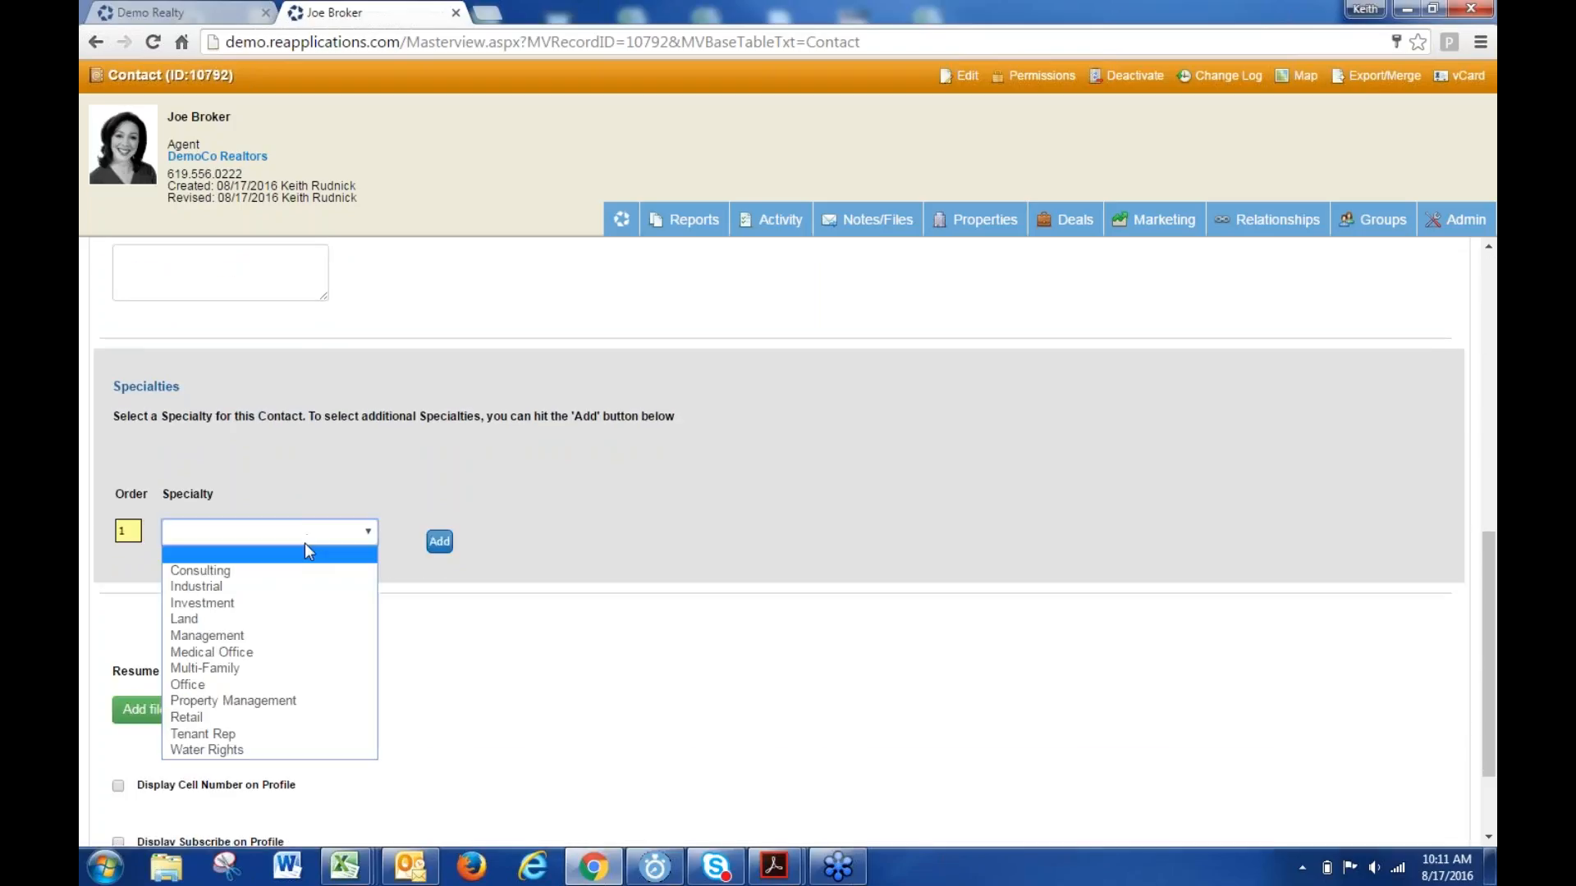
left_click(322, 543)
scroll(545, 668, "down", 2)
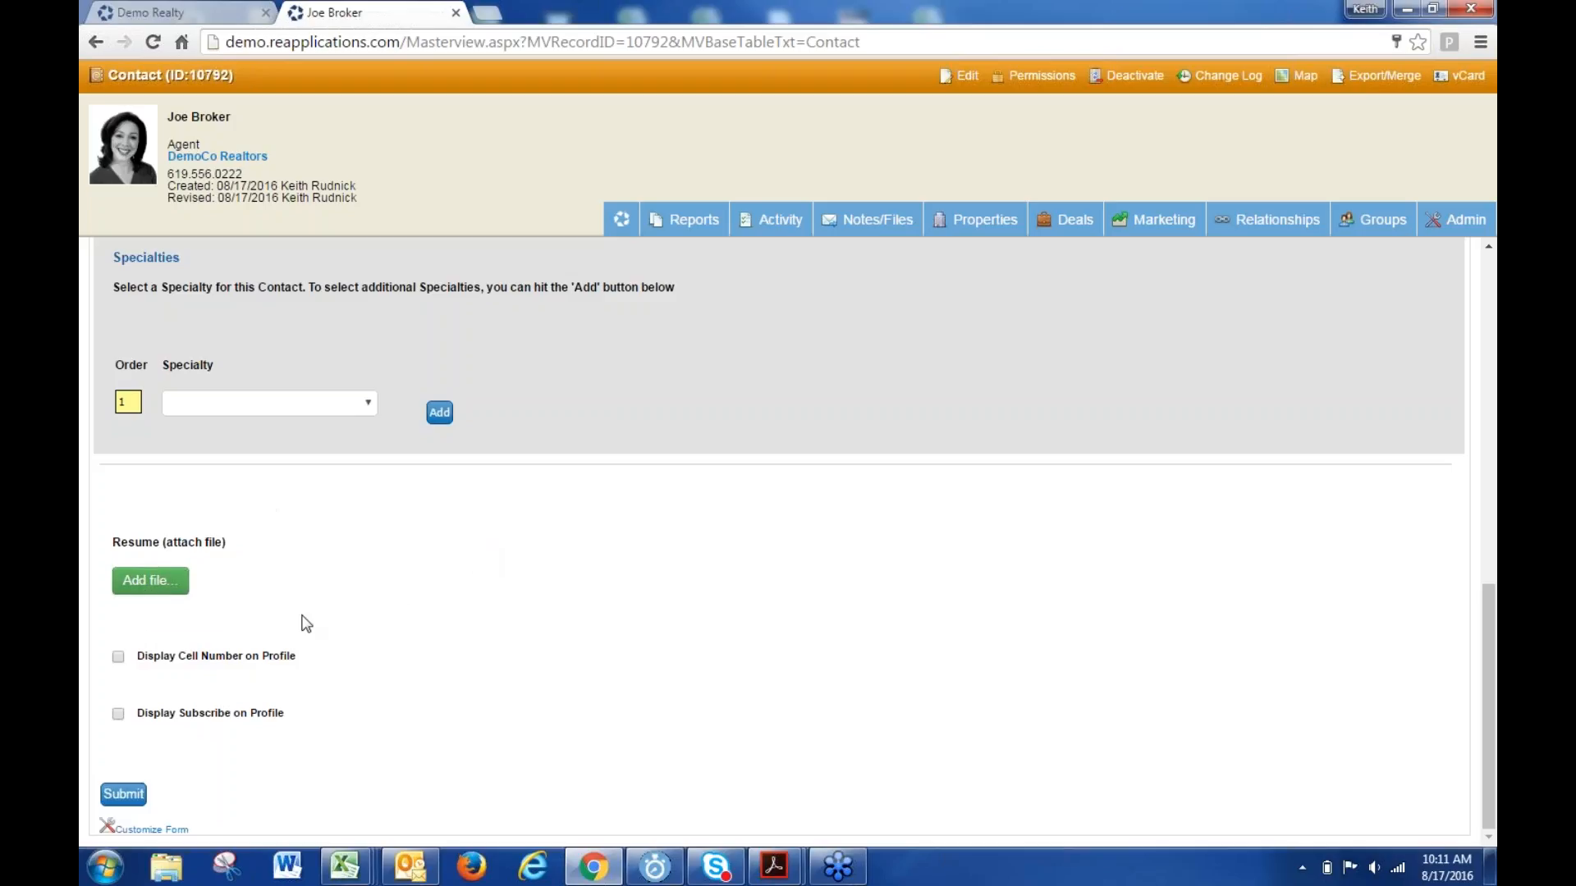
scroll(552, 607, "up", 7)
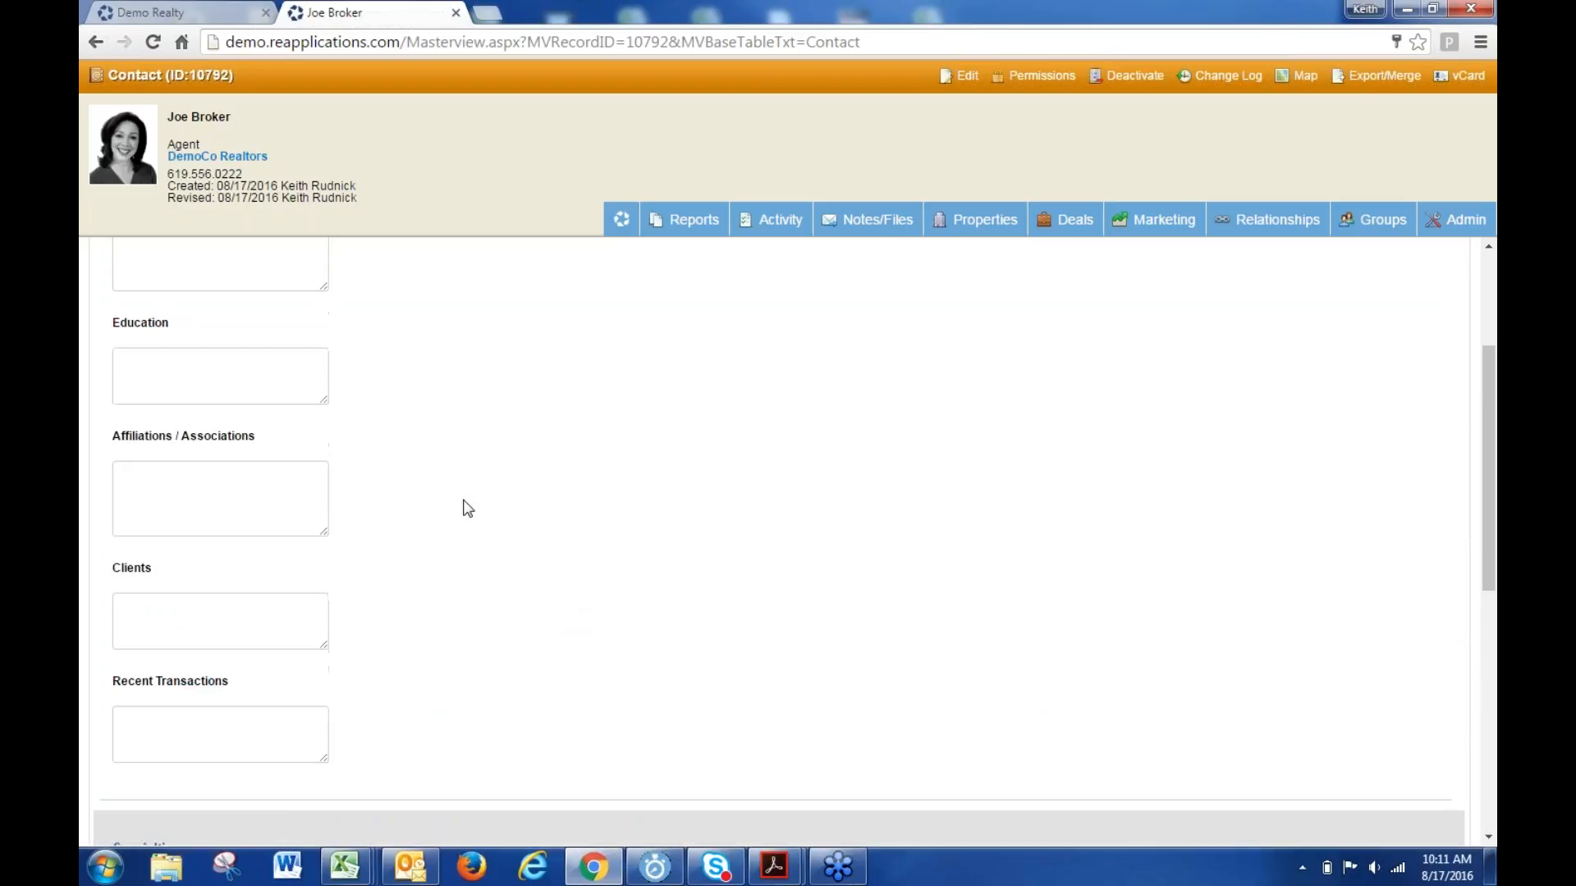
scroll(461, 553, "up", 3)
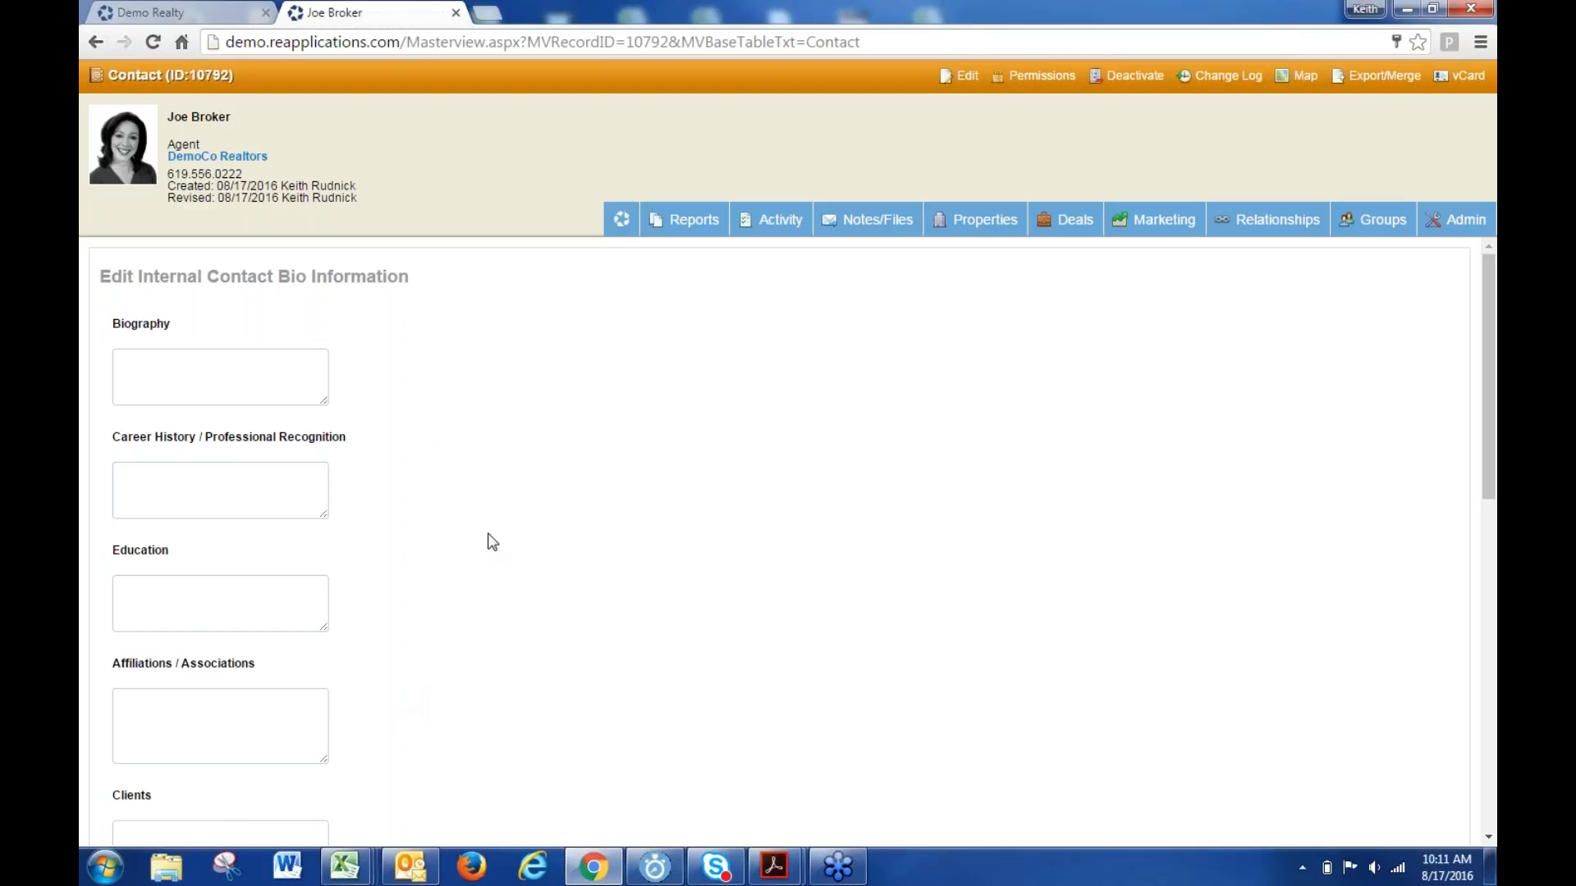
- Edit the contact again, set Publish To Web to Yes in Contact Settings, and save
left_click(969, 78)
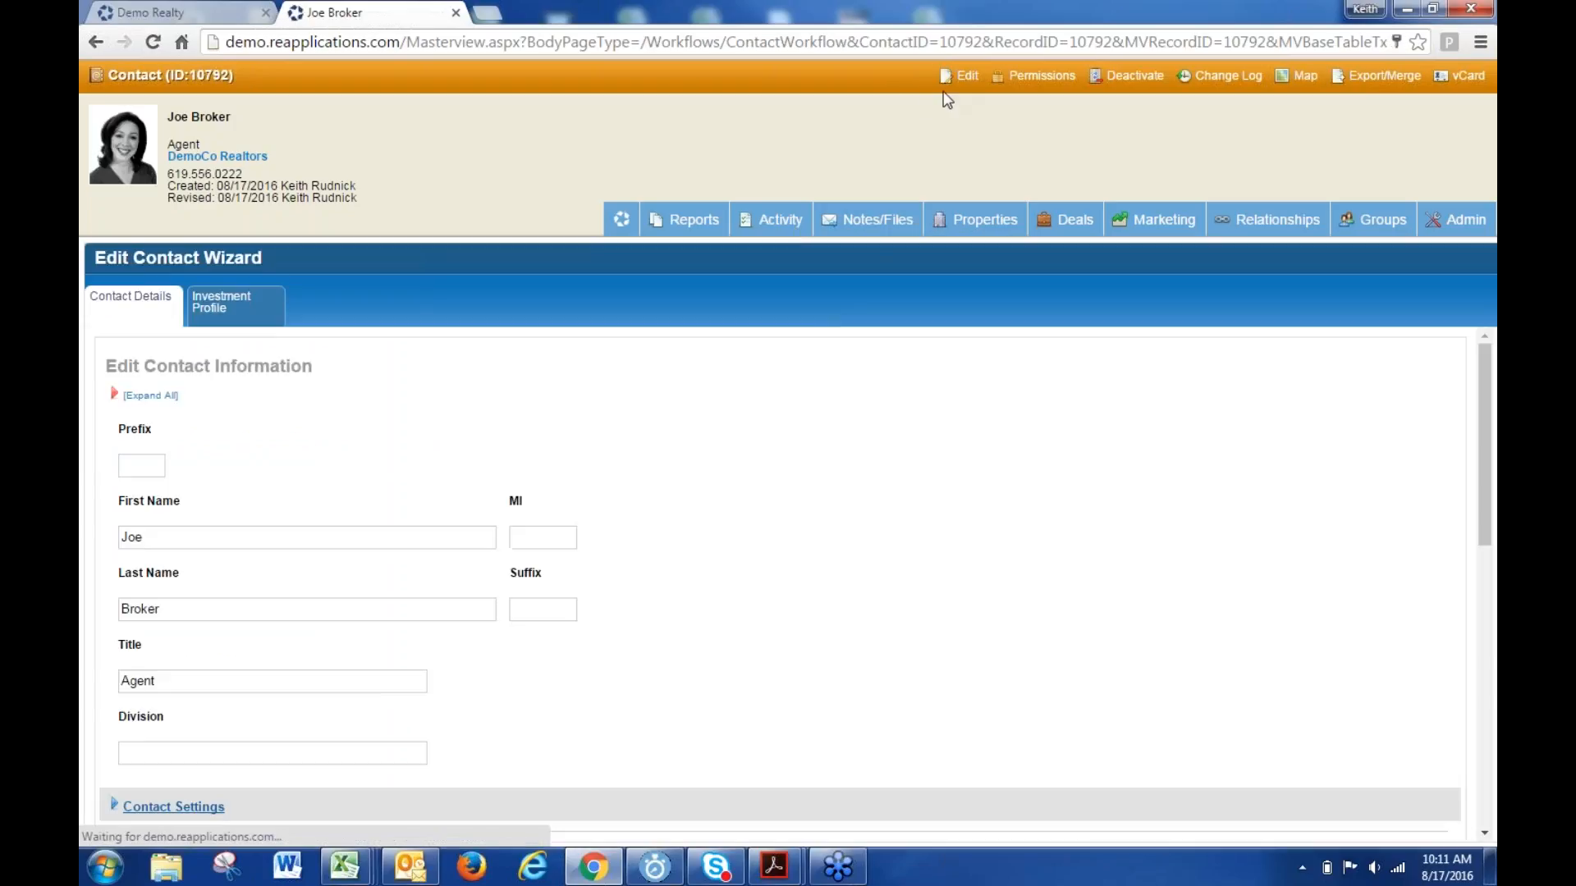
scroll(372, 791, "down", 3)
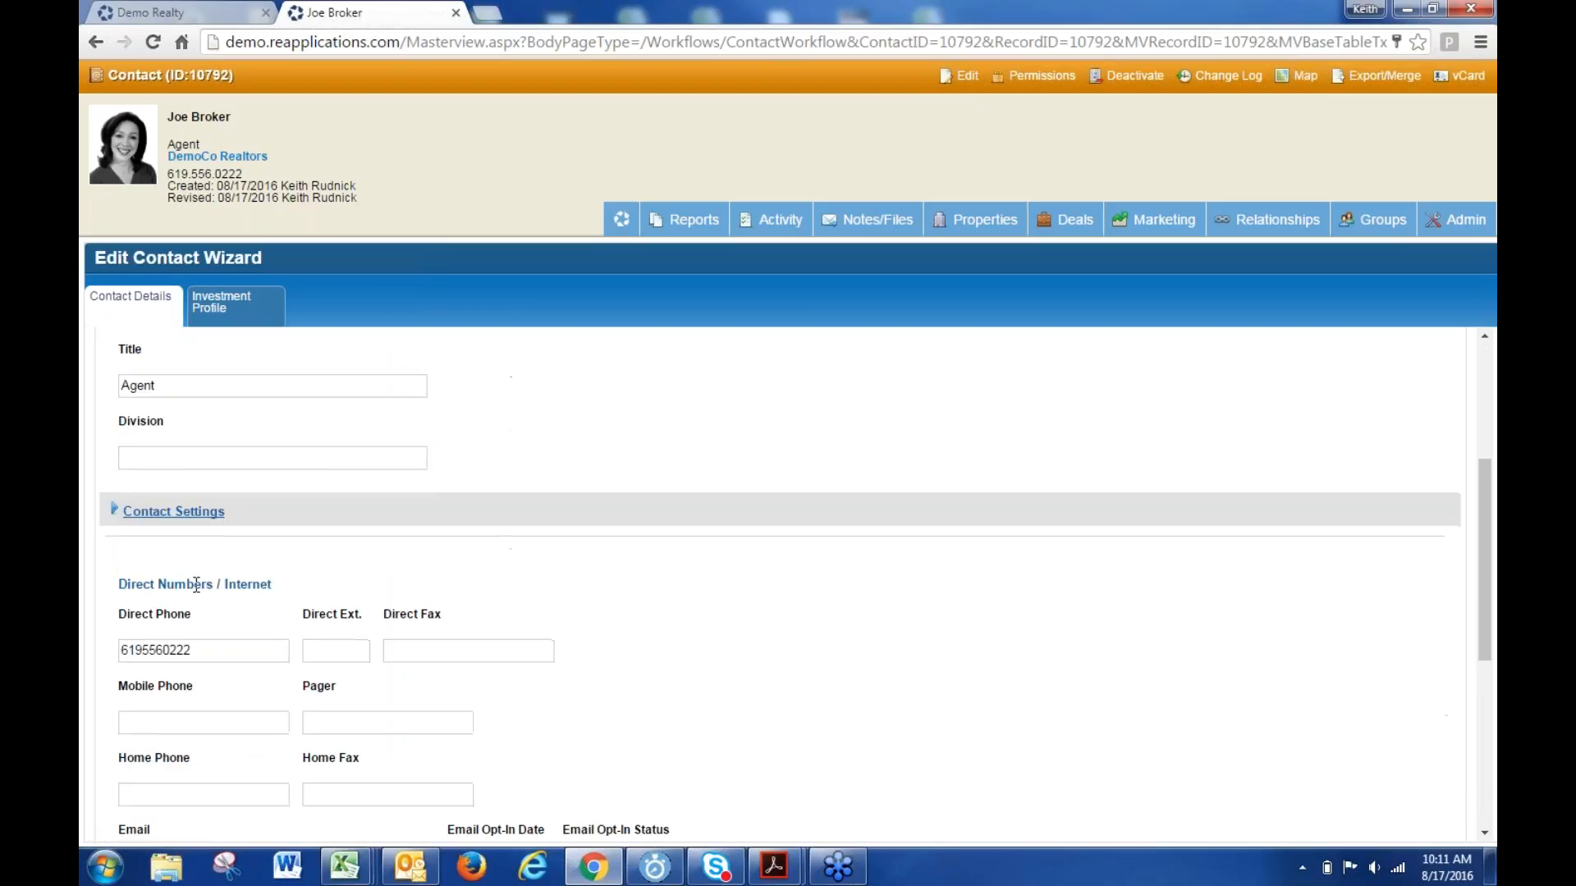
left_click(194, 514)
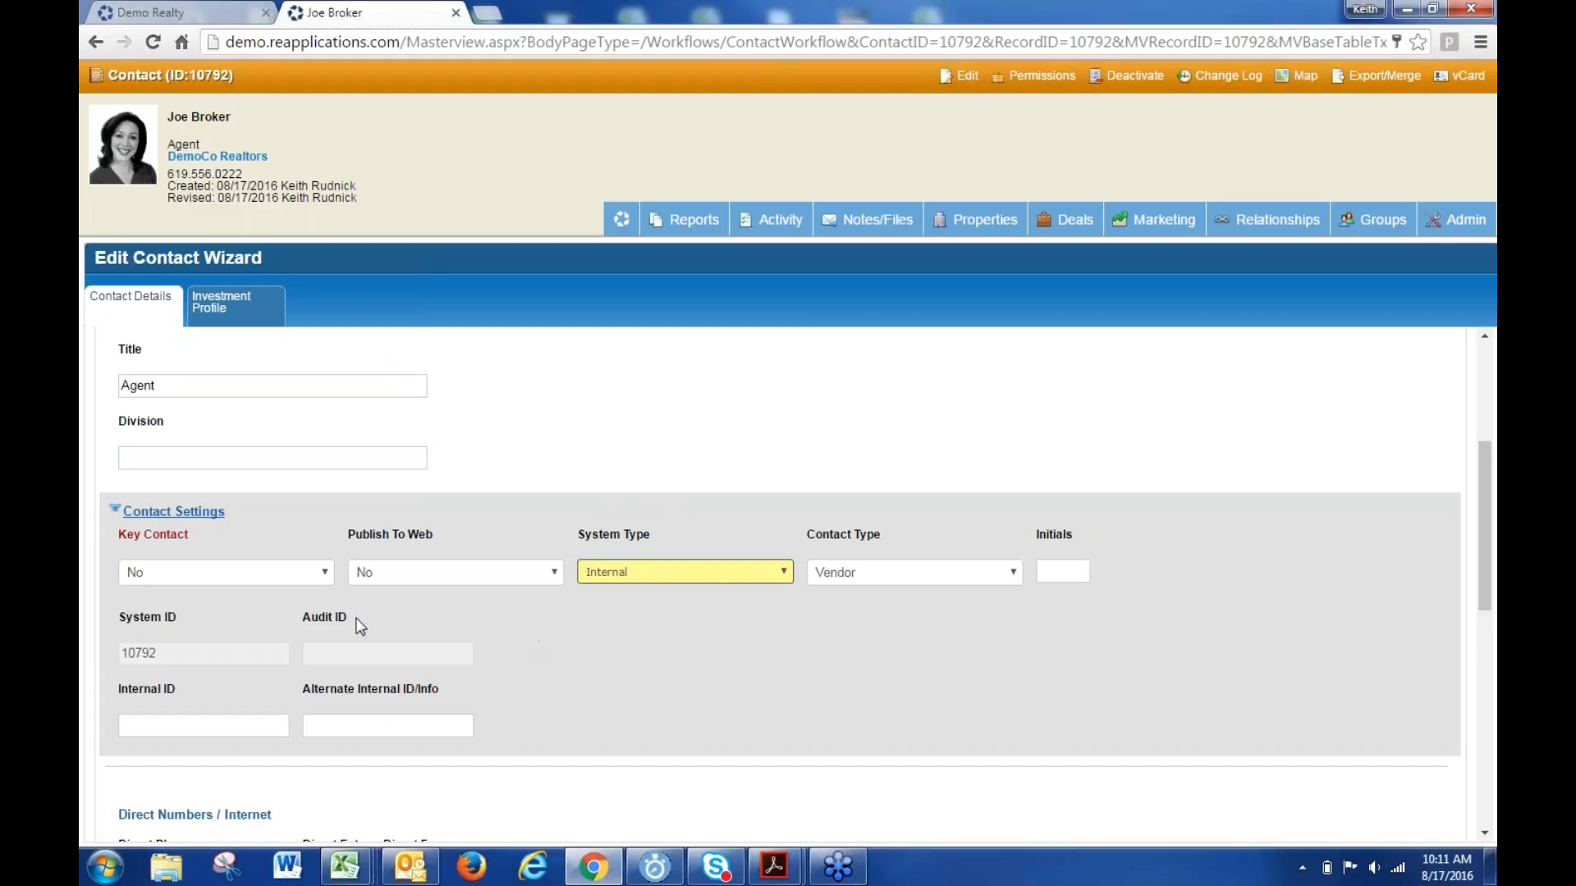
left_click(473, 577)
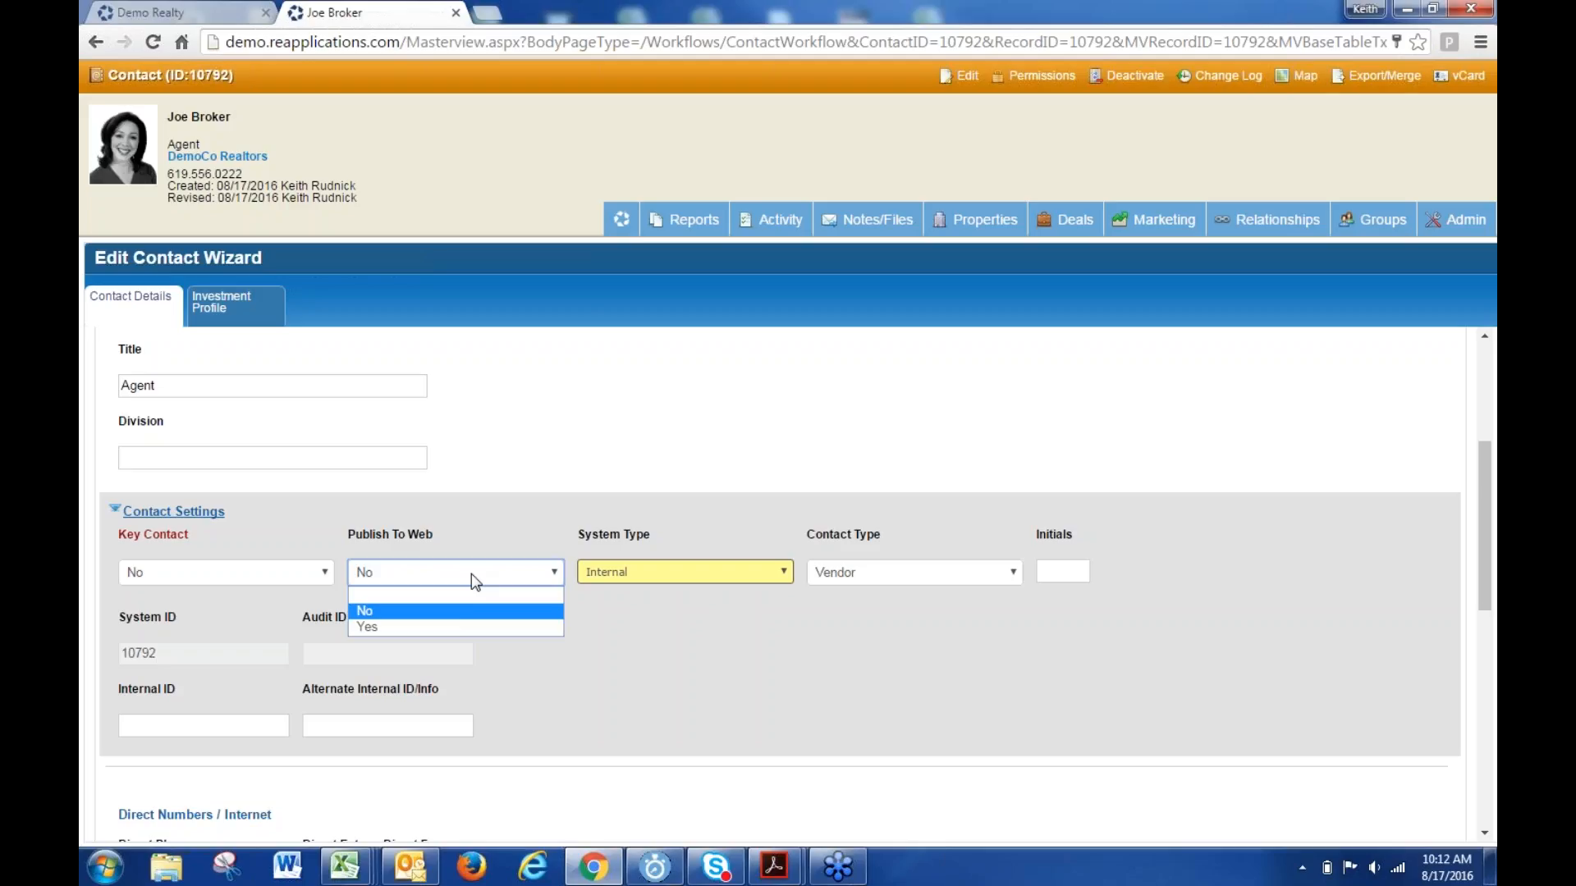
left_click(430, 630)
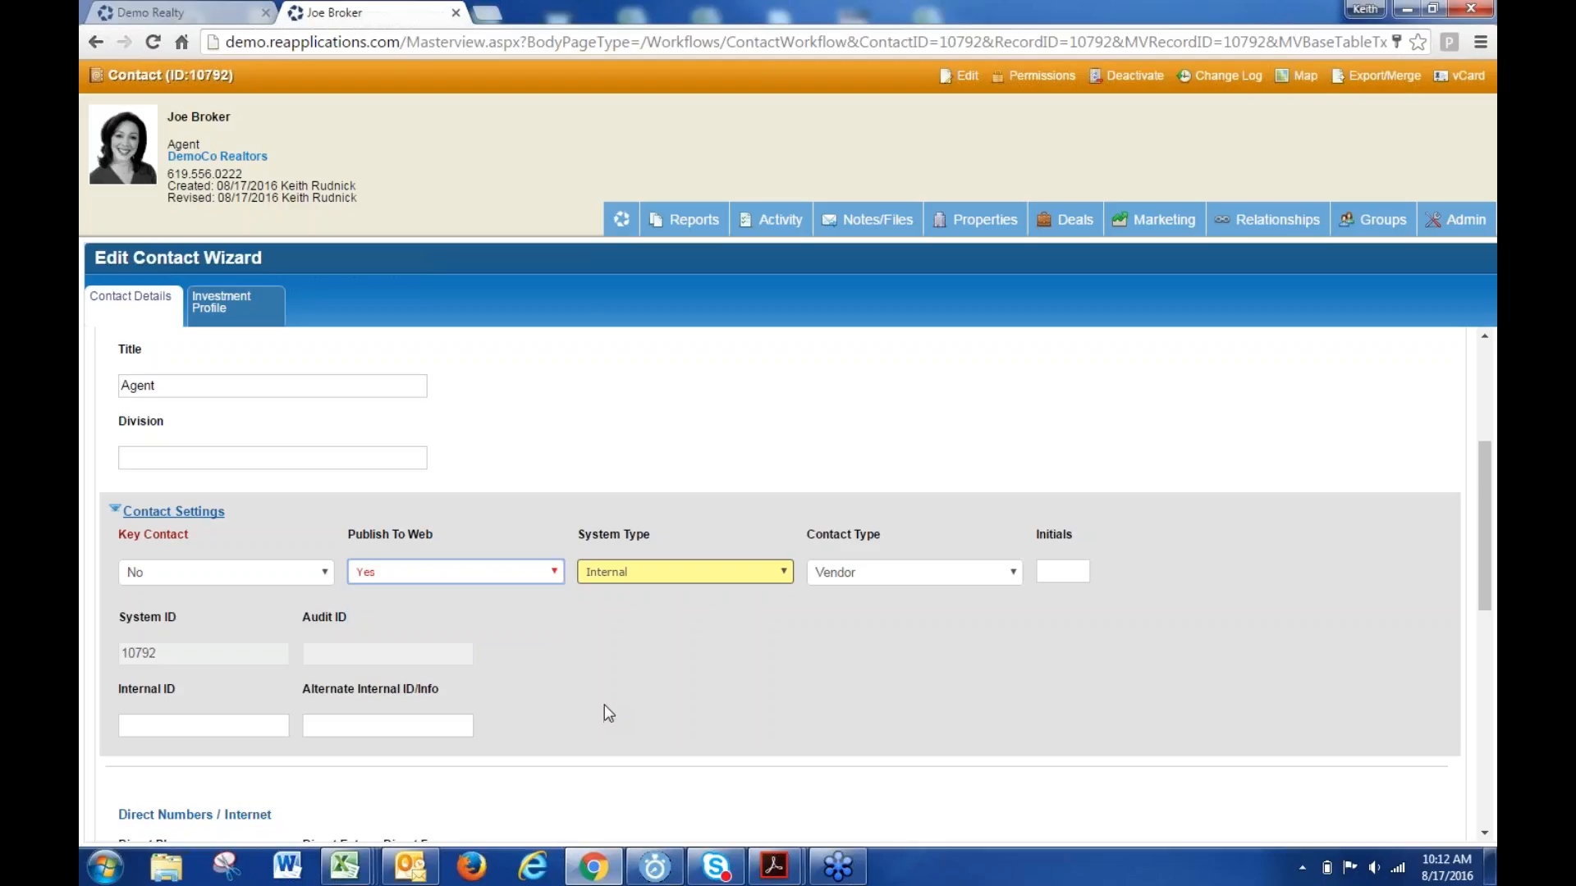
scroll(604, 696, "down", 8)
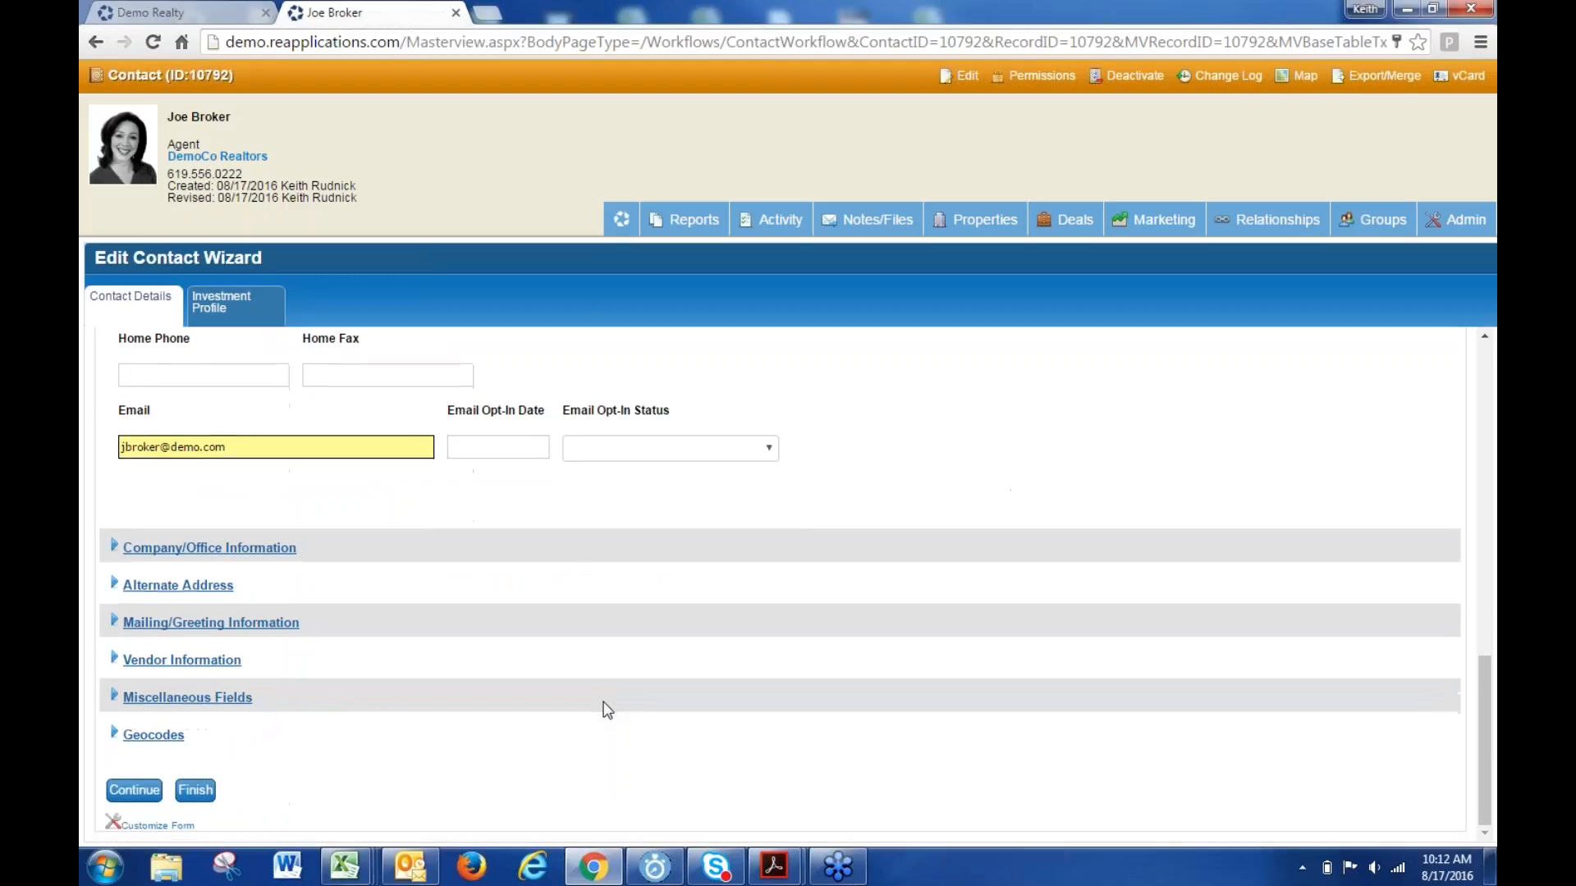
left_click(197, 790)
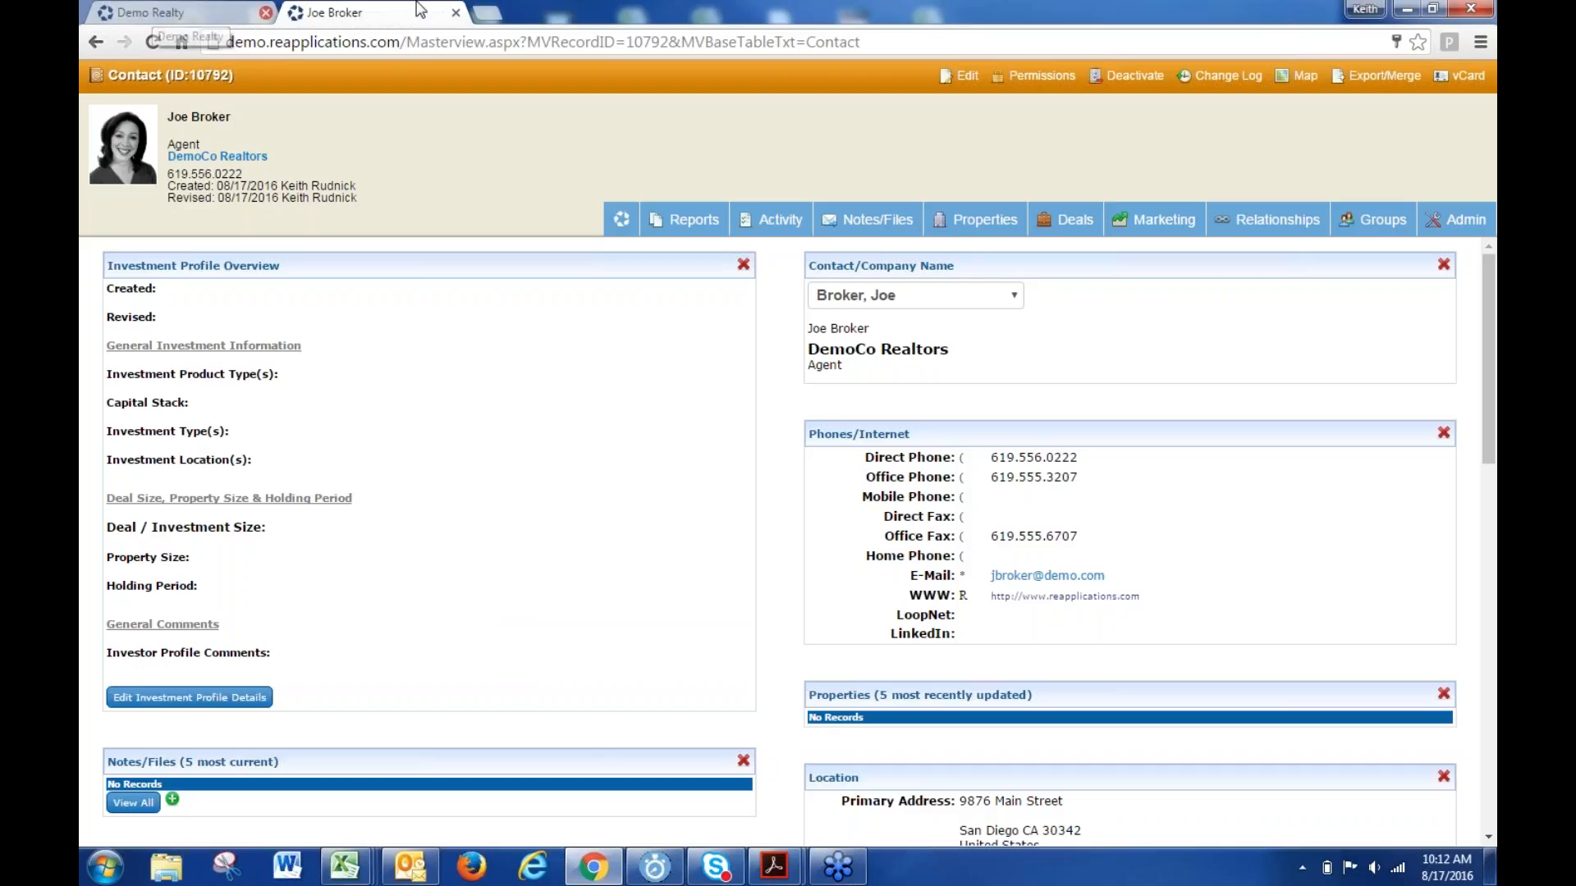
- Load leec-co.reapplications.com in a new Chrome tab
left_click(486, 13)
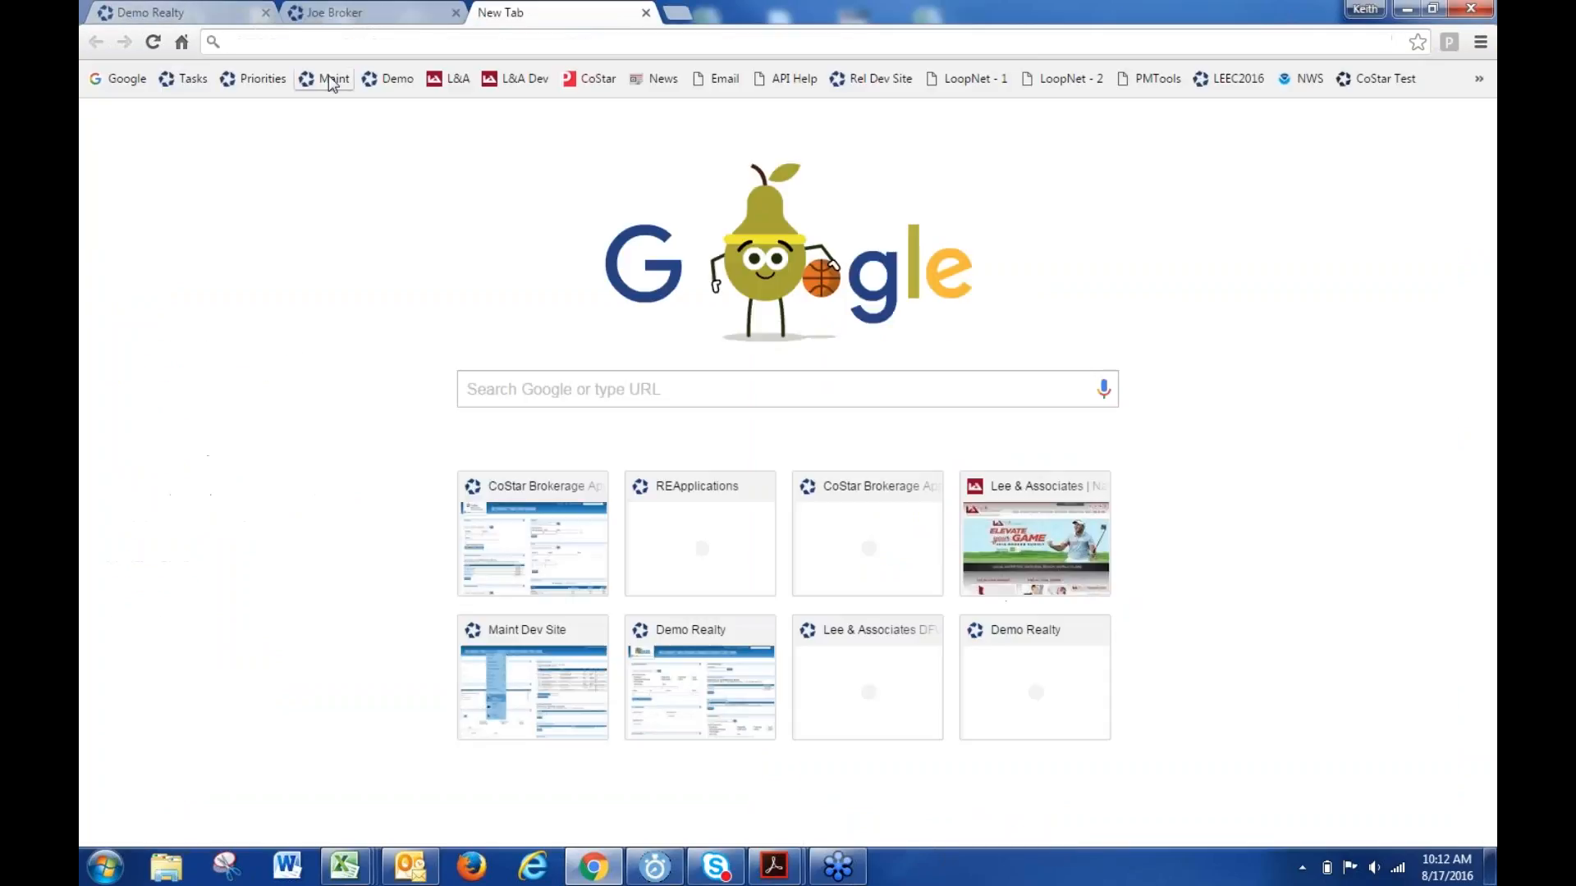
type("leec-co.reapplications.com")
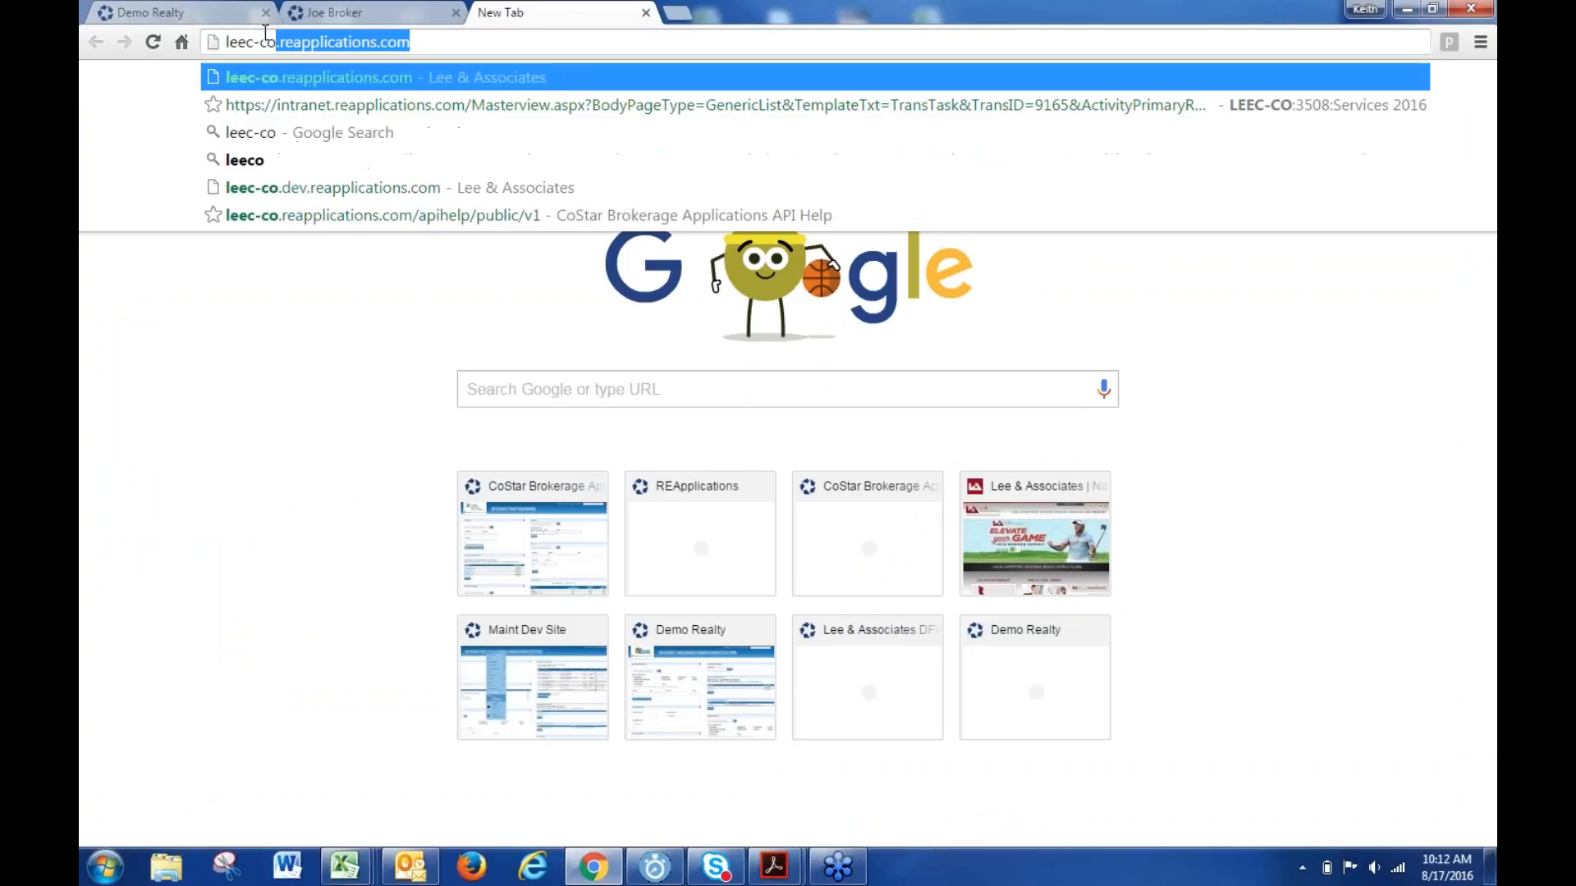
key("Return")
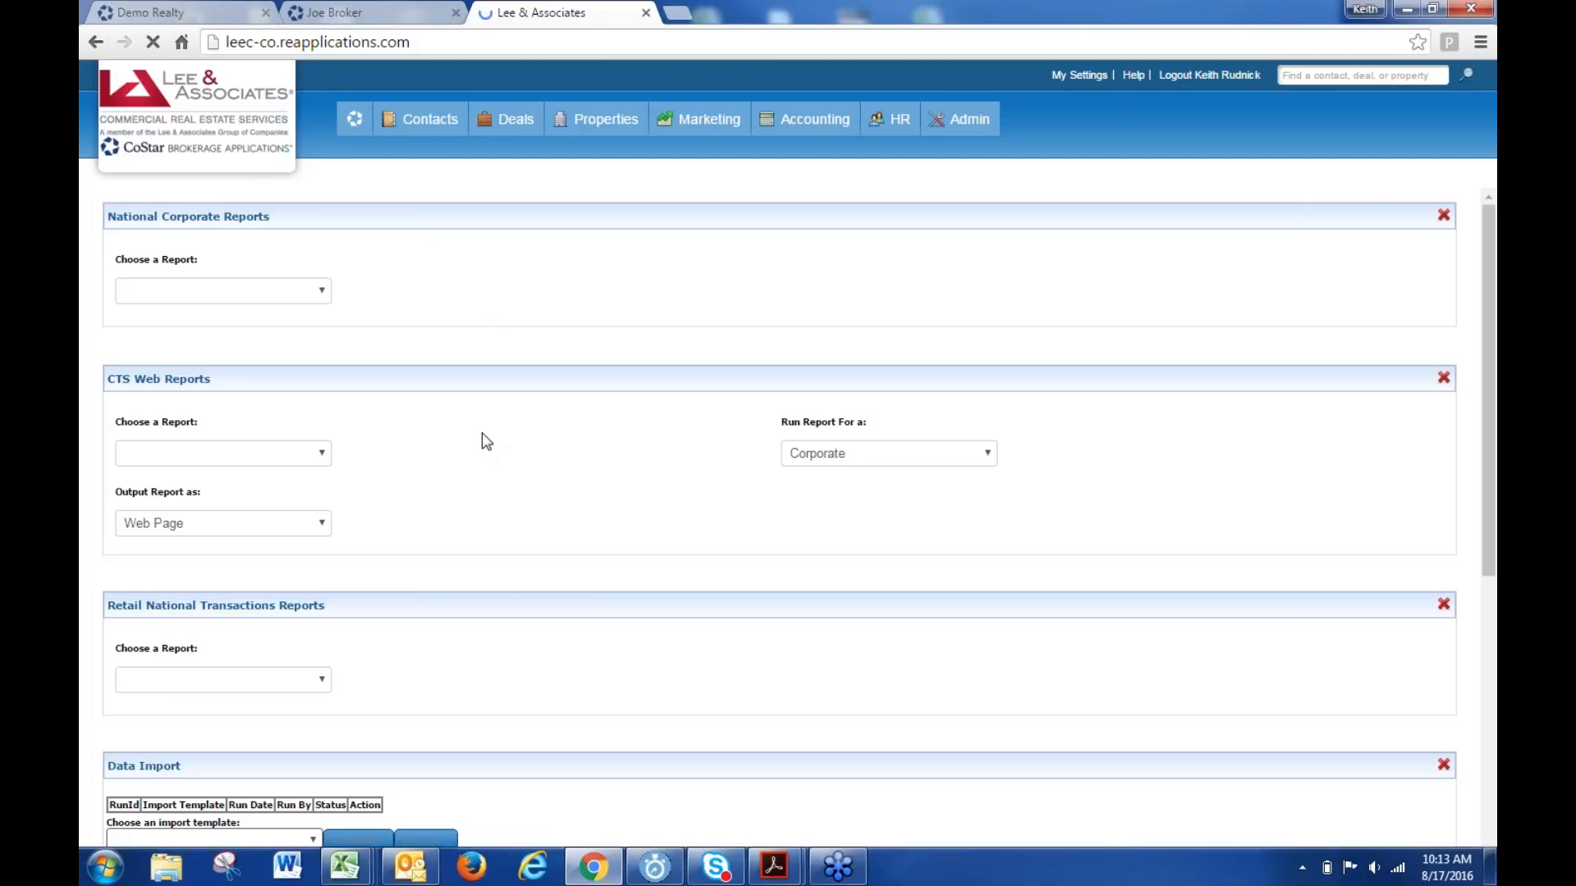
- Run Publish Now in the Publish to Corporate widget so the last sync shows 10:13:51 AM
scroll(474, 421, "down", 13)
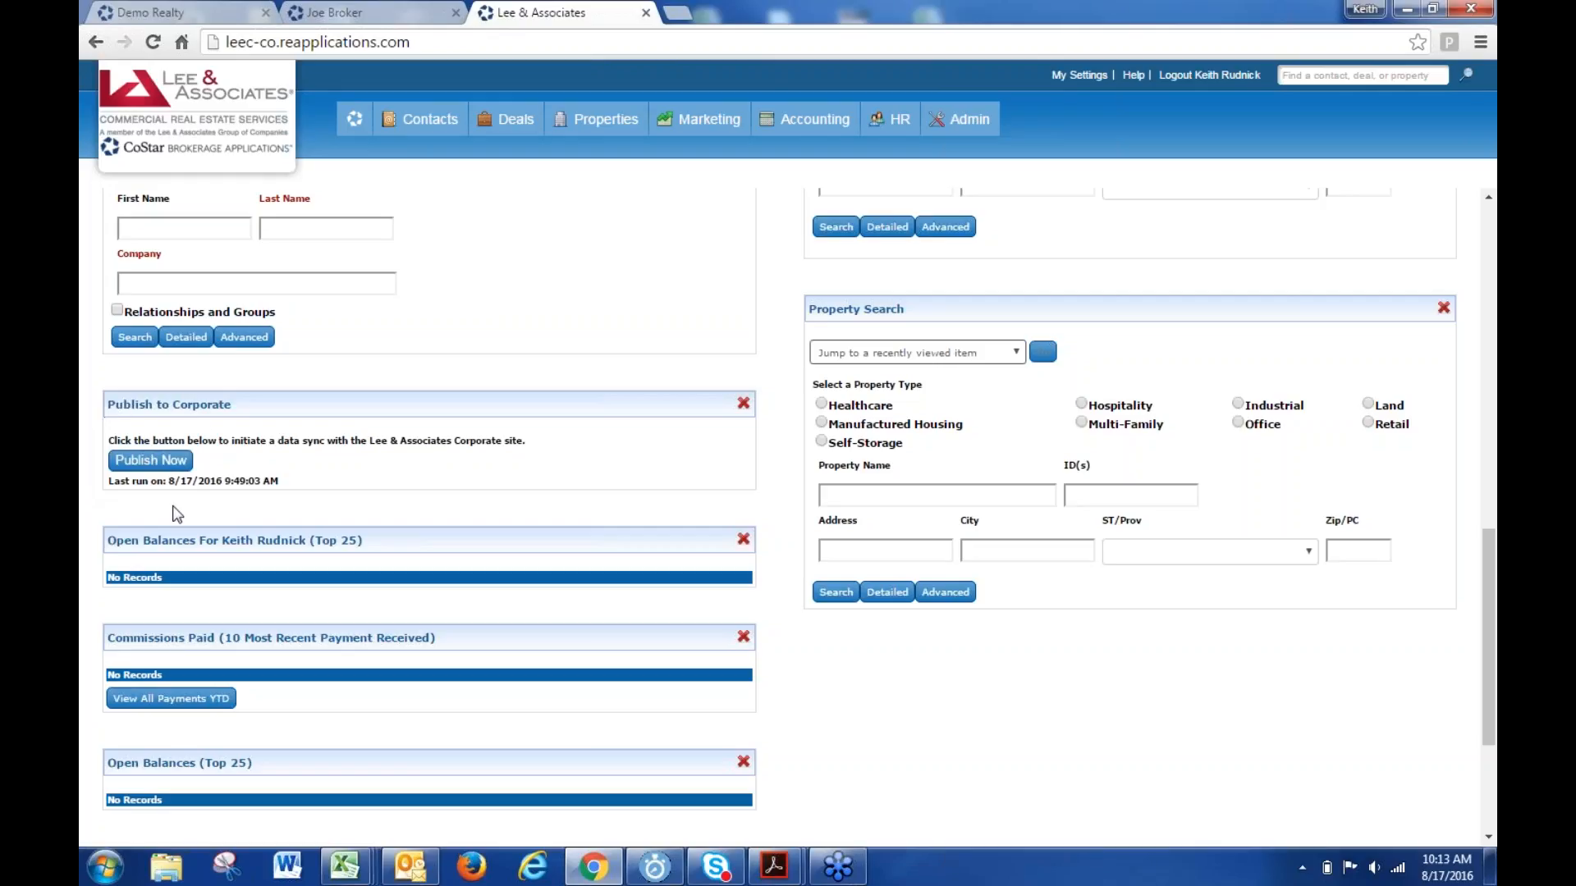
left_click(148, 462)
scroll(415, 459, "down", 3)
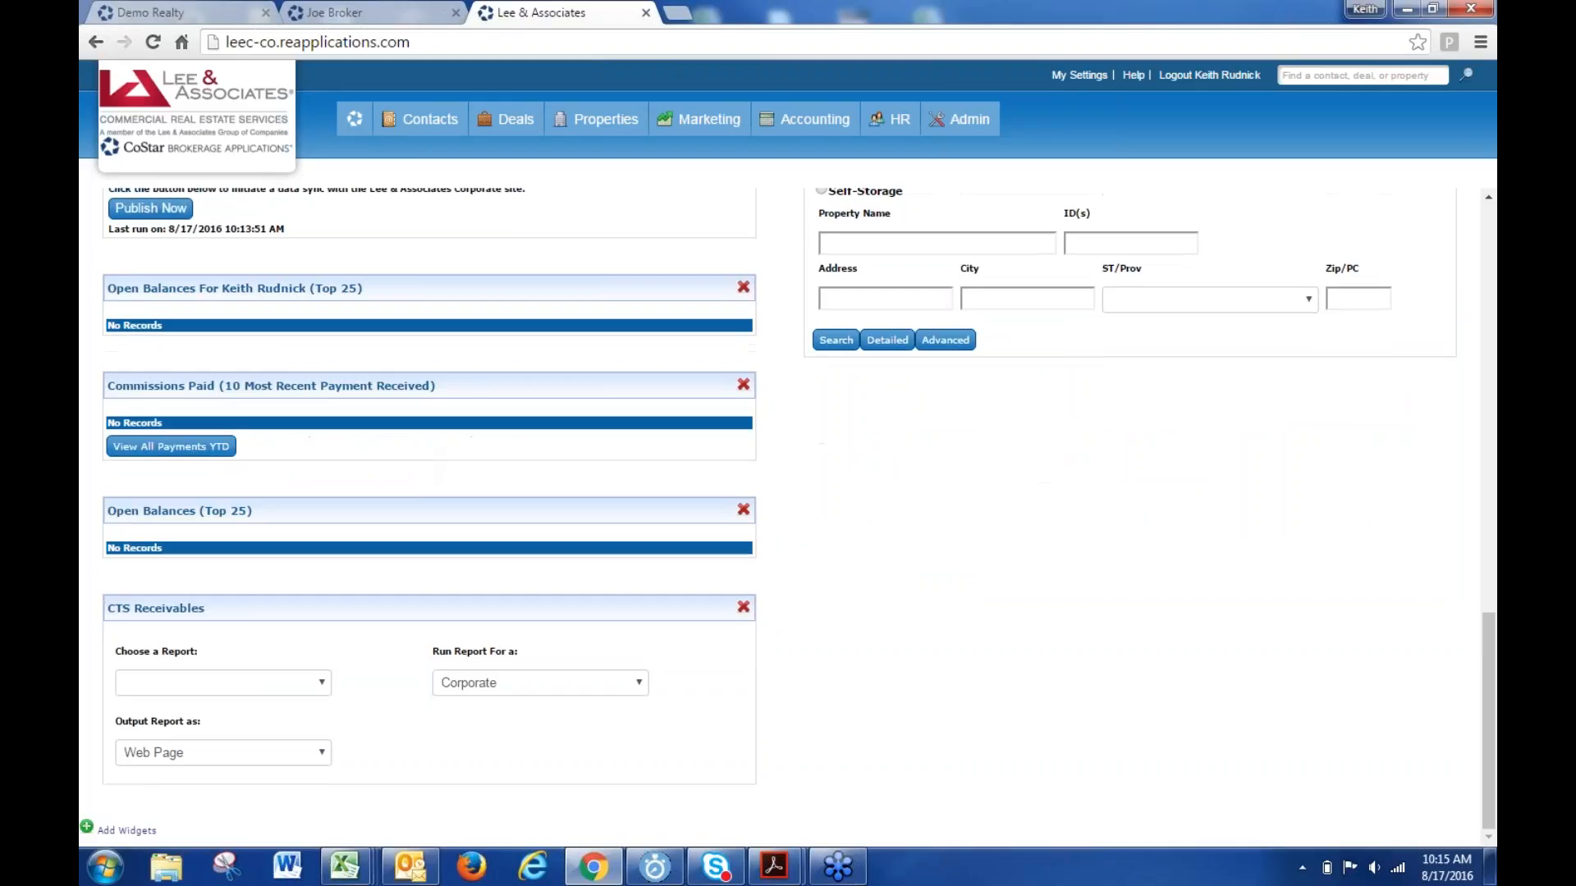
- Browse pages 5 and 6 of the Add Widgets list, open Calendar, then return to the agent's contact tab
left_click(127, 830)
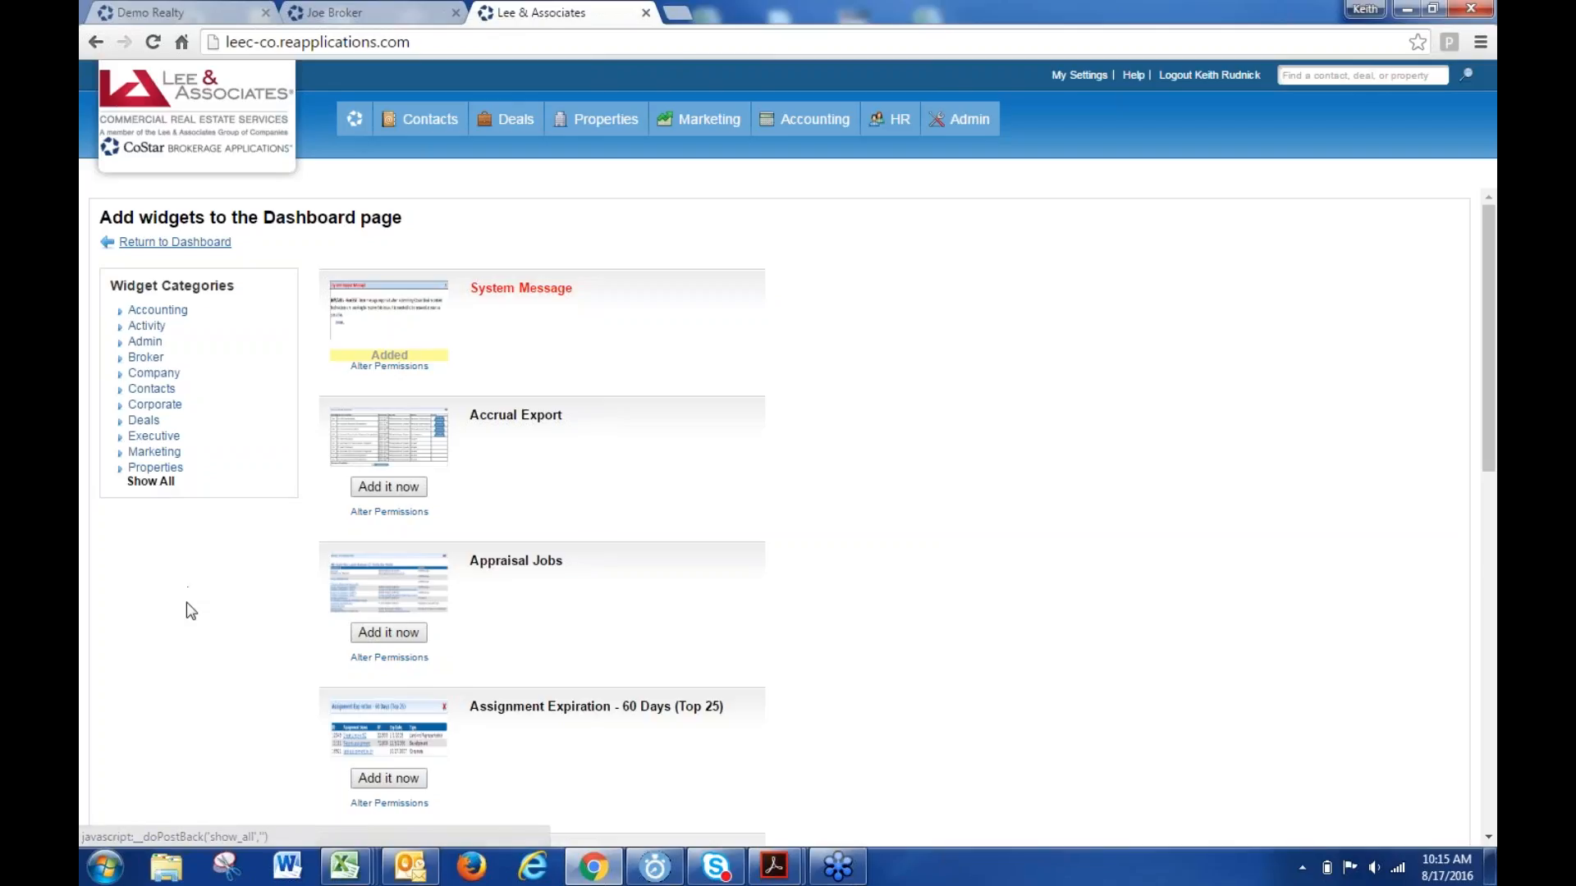
scroll(187, 608, "down", 10)
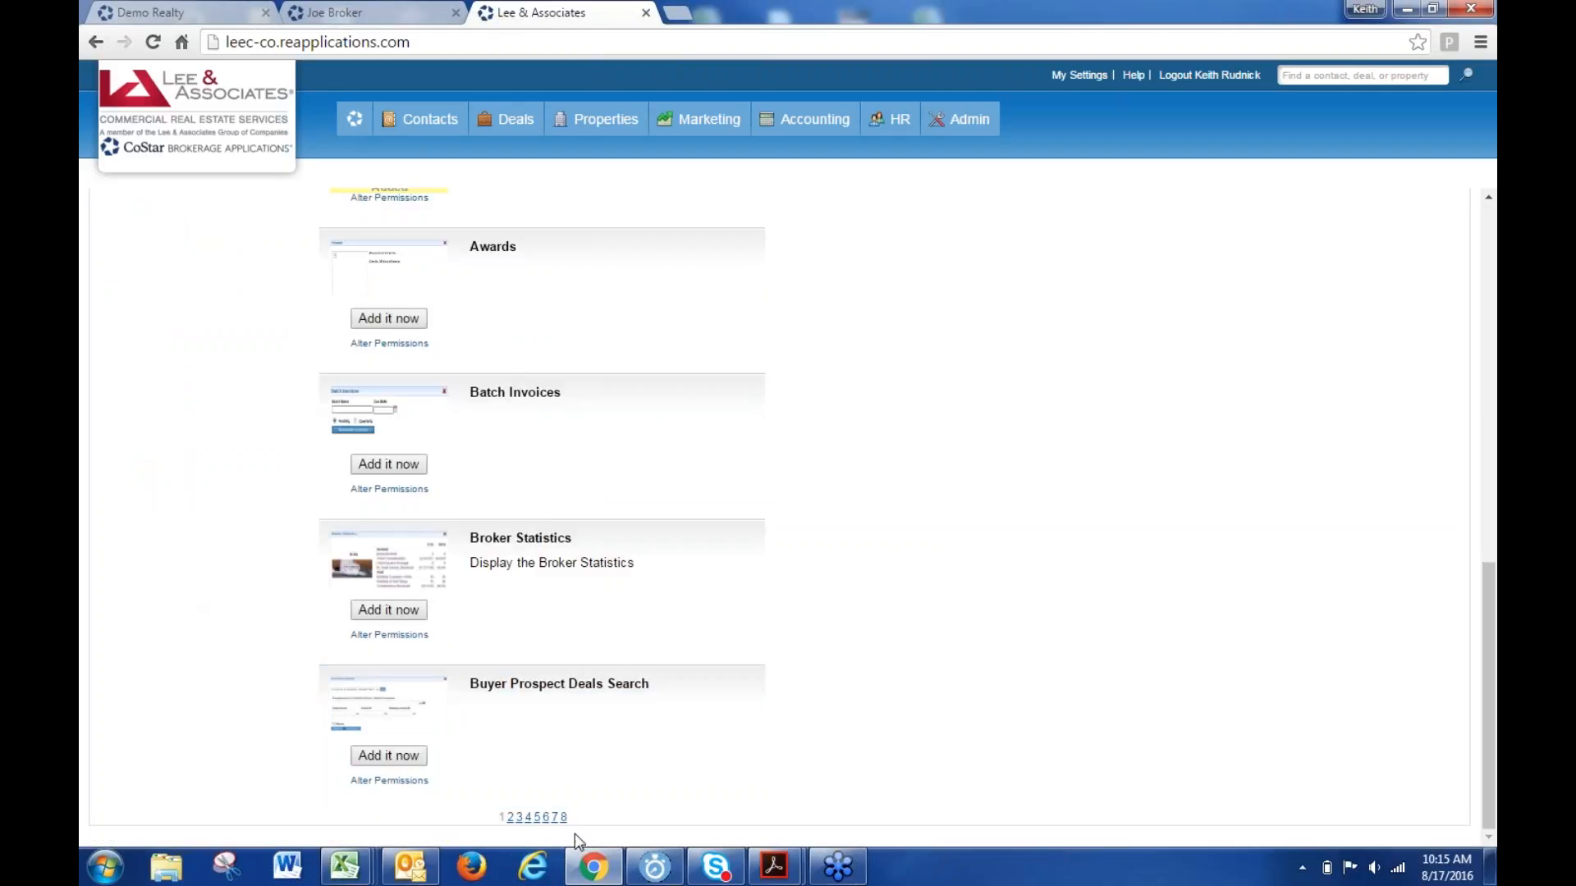
left_click(537, 817)
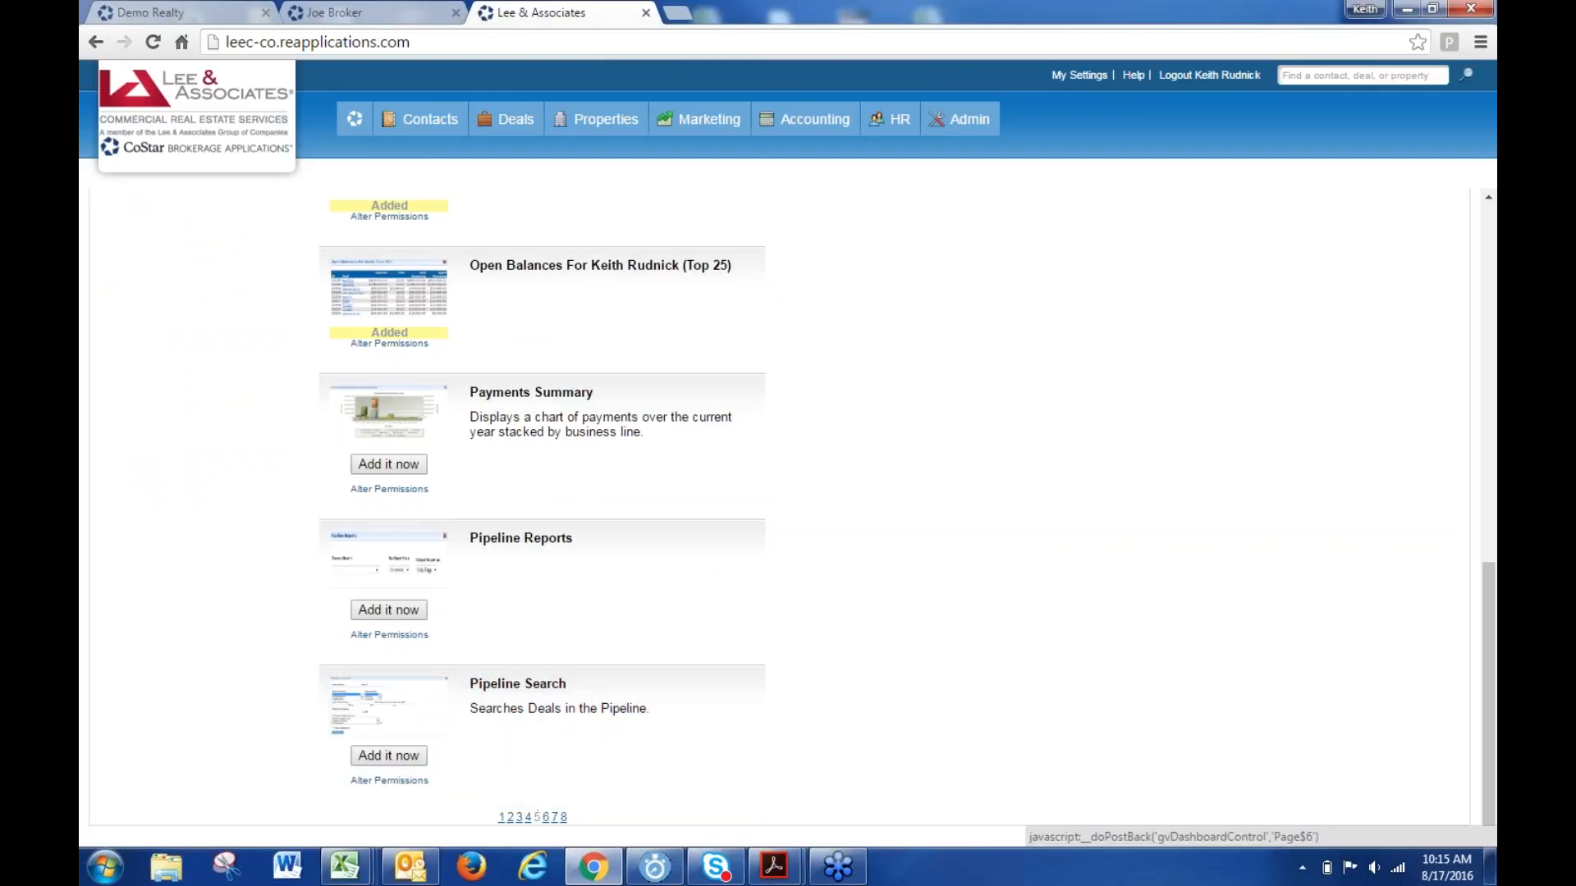
left_click(547, 817)
scroll(520, 619, "up", 10)
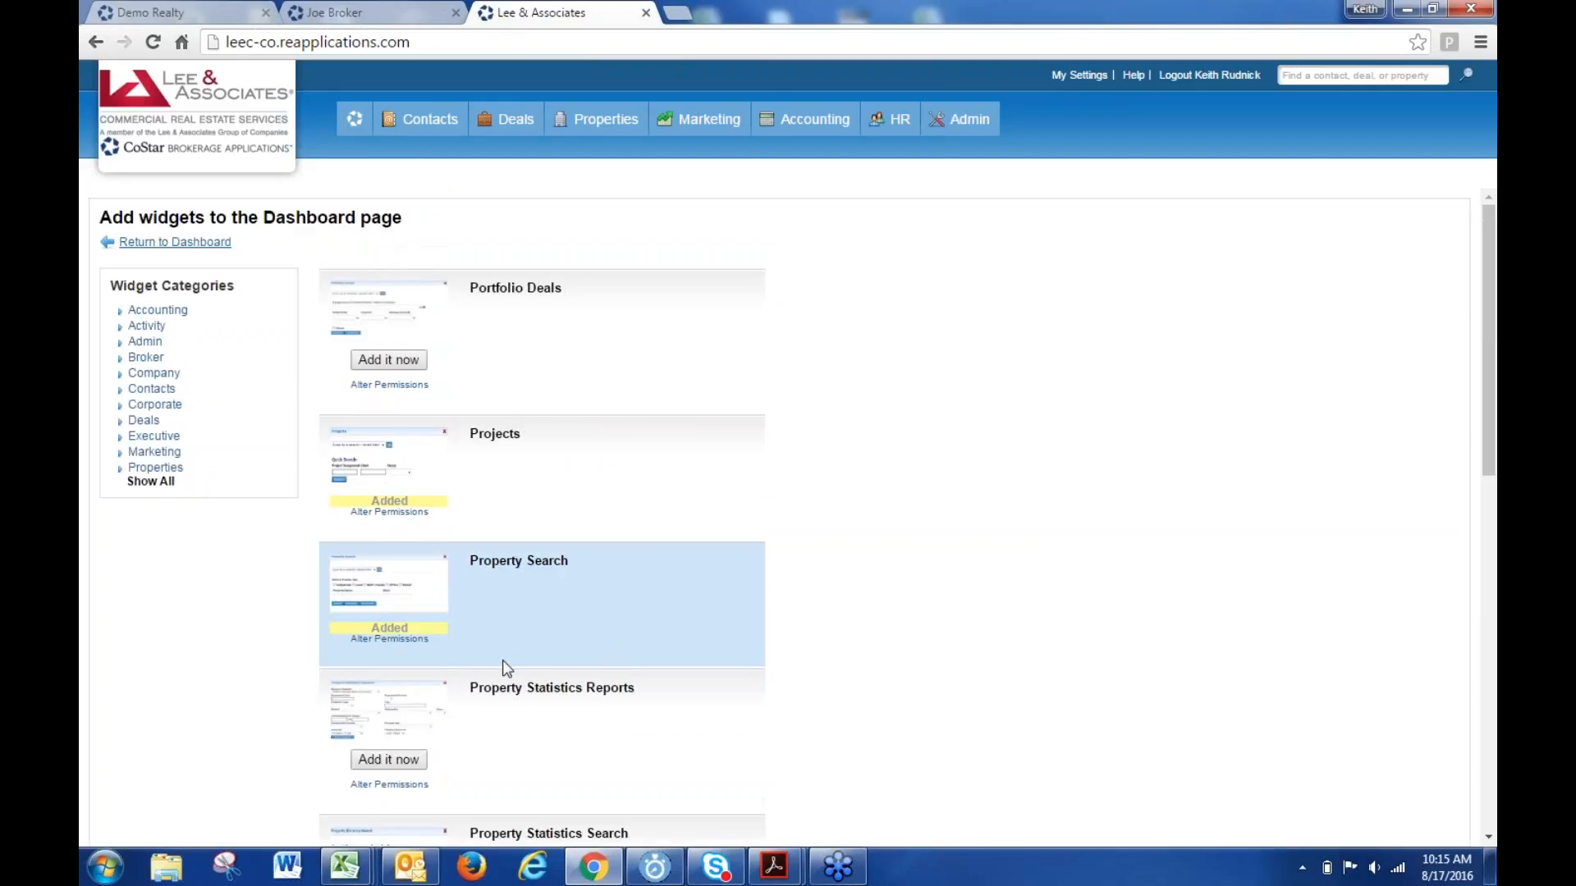
scroll(457, 718, "down", 6)
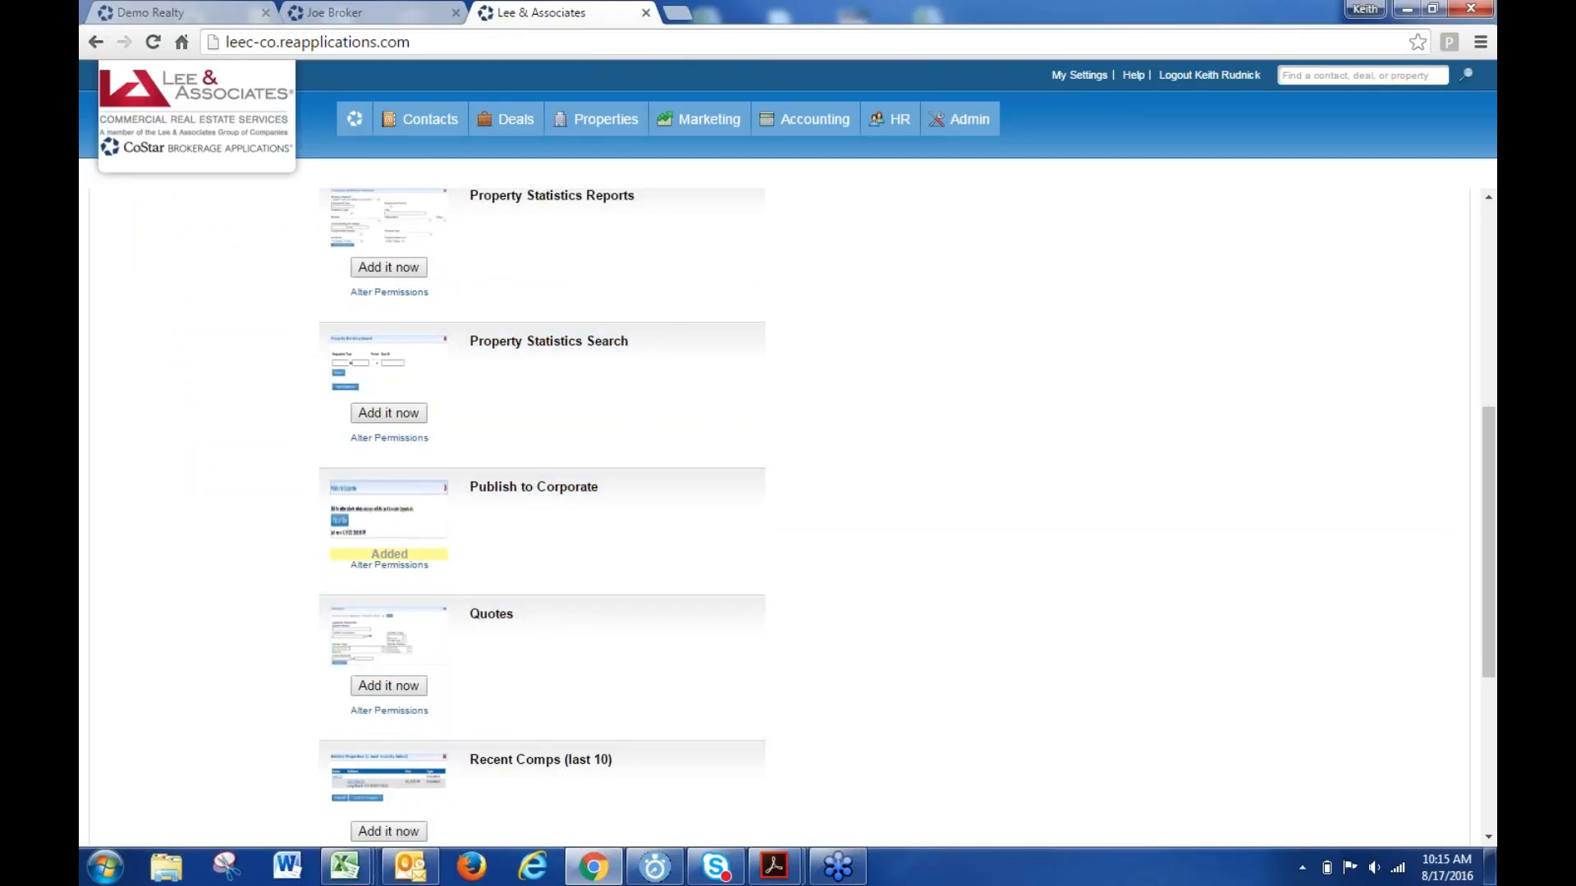
left_click(373, 144)
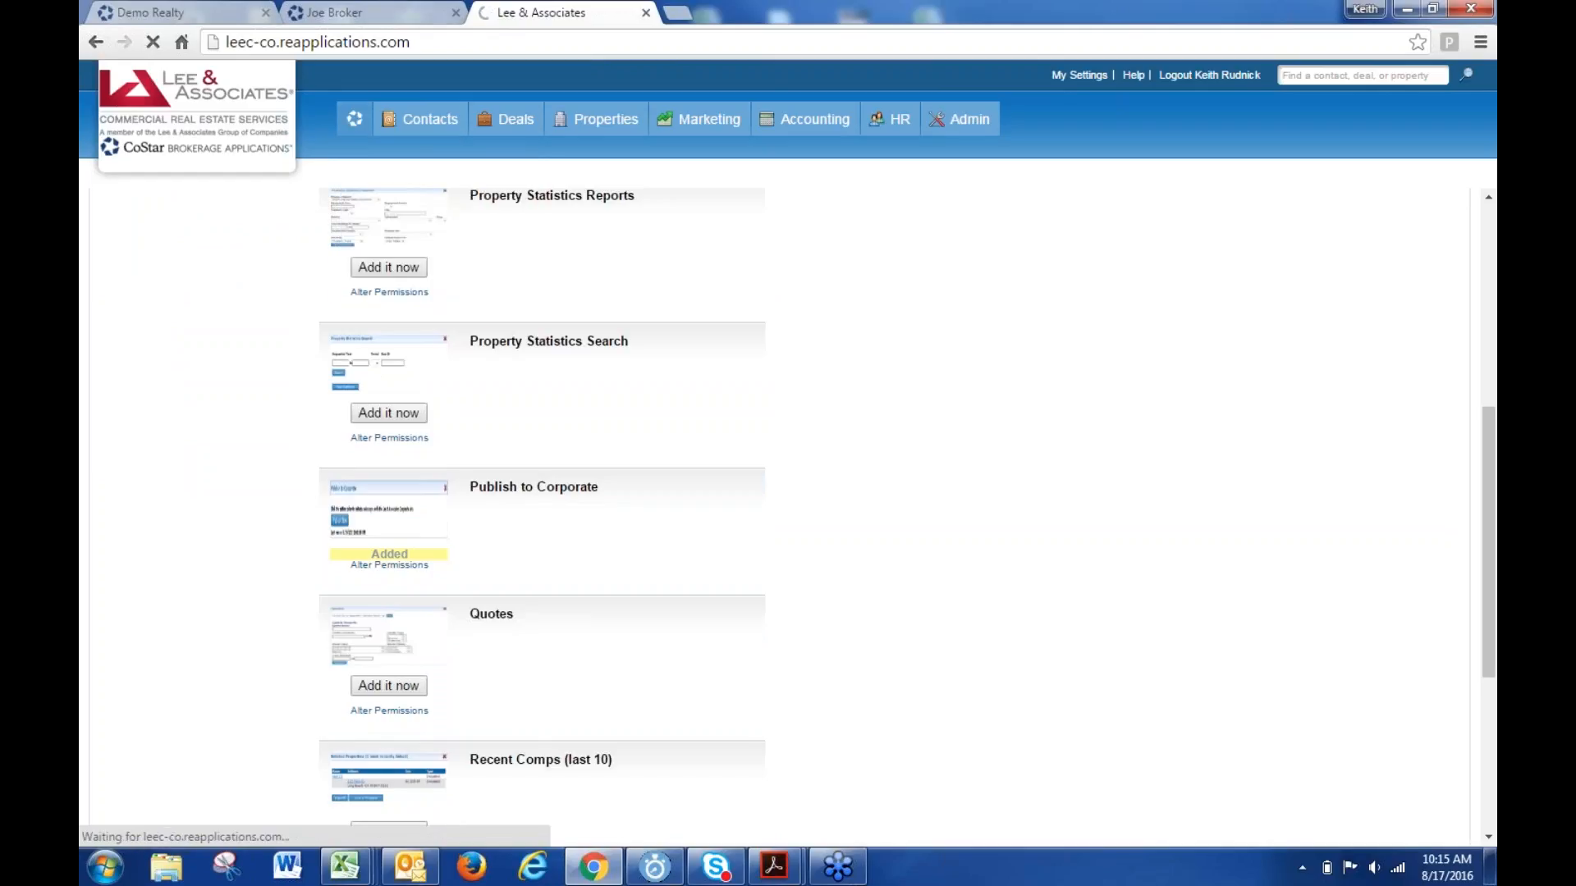
left_click(369, 13)
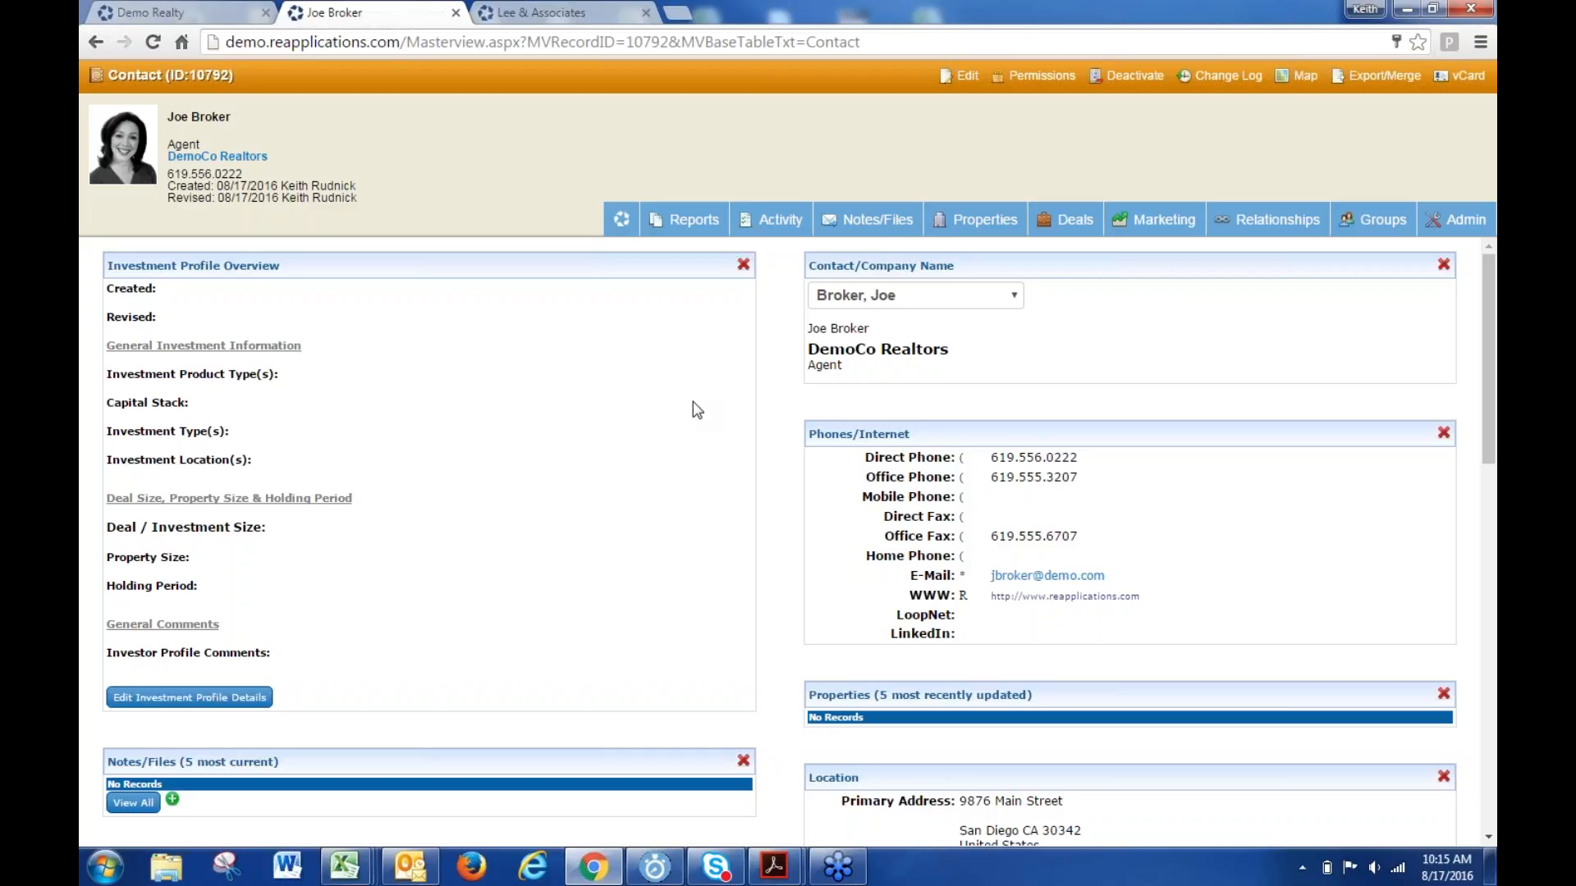
- Bring the Demo Realty tab forward with its All Contacts list of 604 results
mouse_move(1462, 226)
left_click(172, 16)
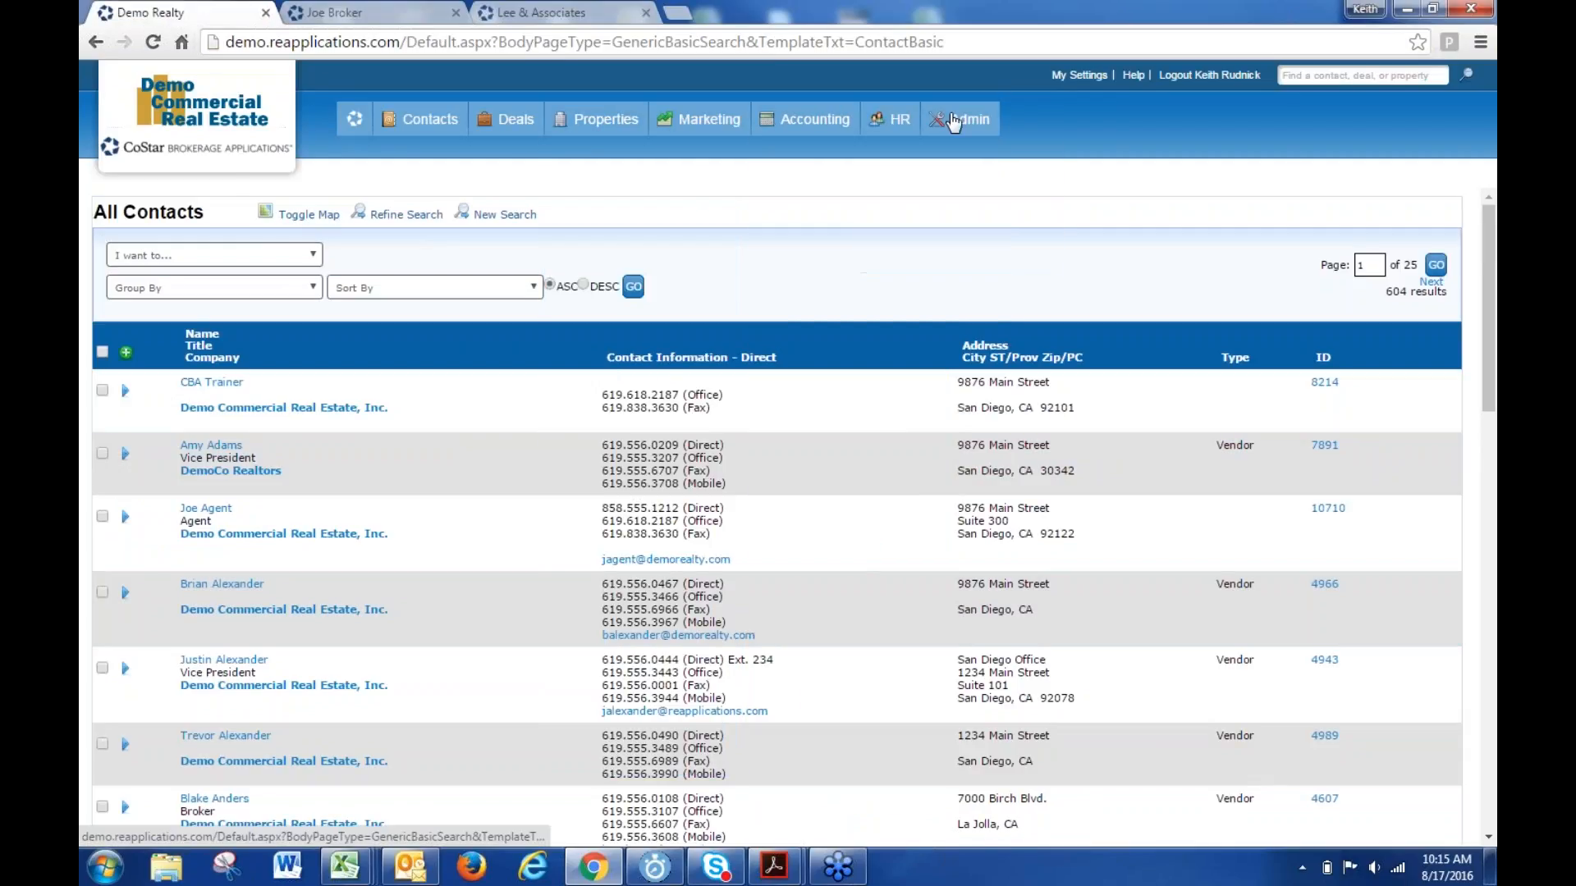
- From the Admin Logins list, start a blank new Login Form using the green add icon
mouse_move(953, 122)
left_click(829, 246)
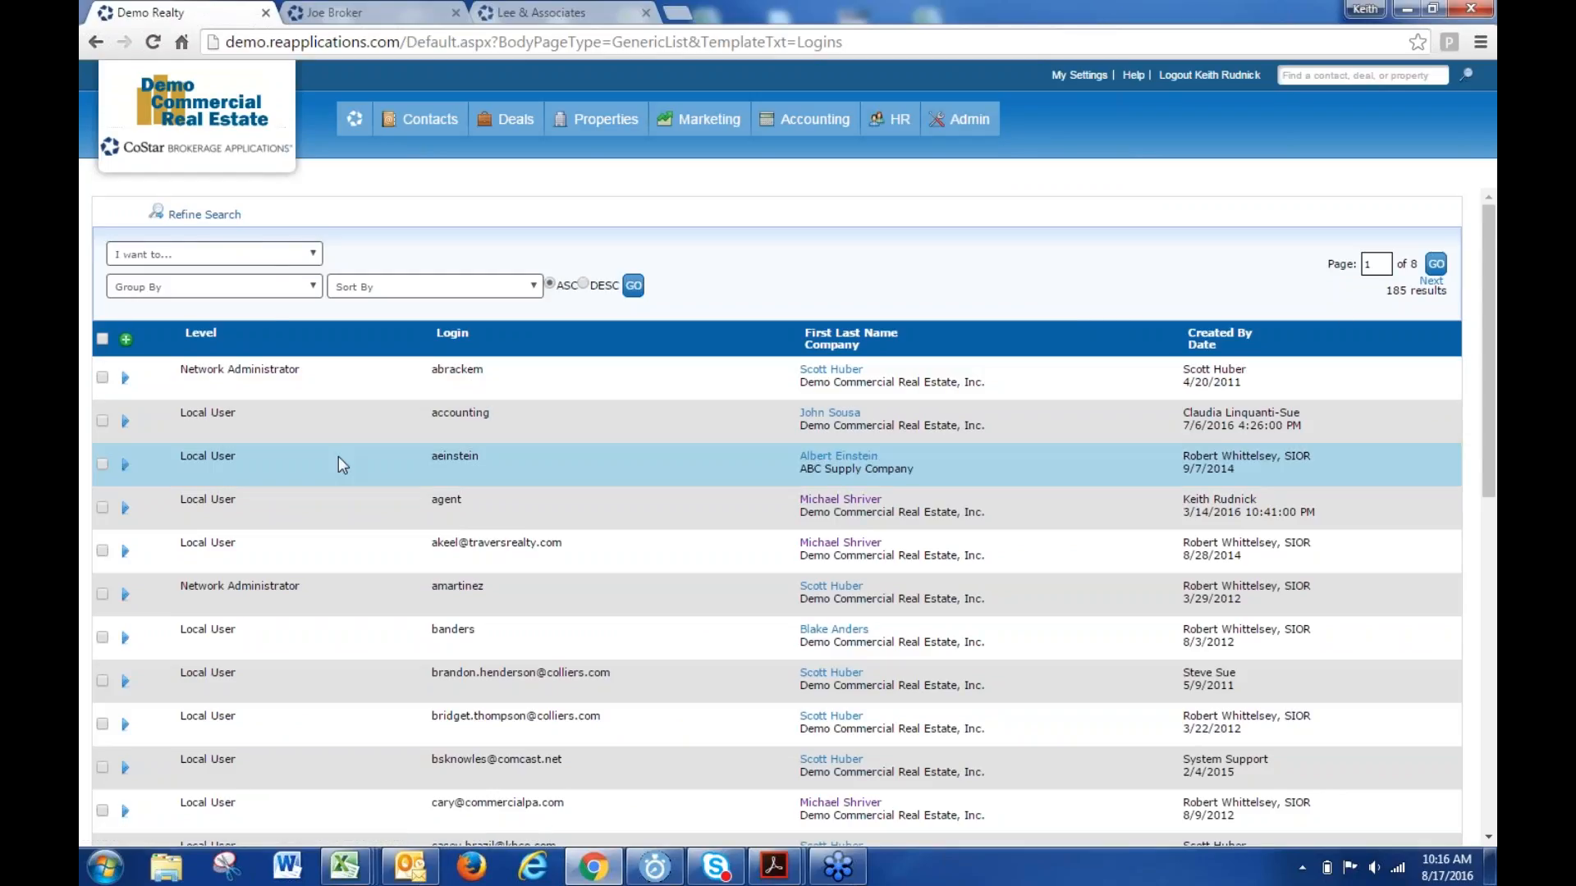
left_click(205, 215)
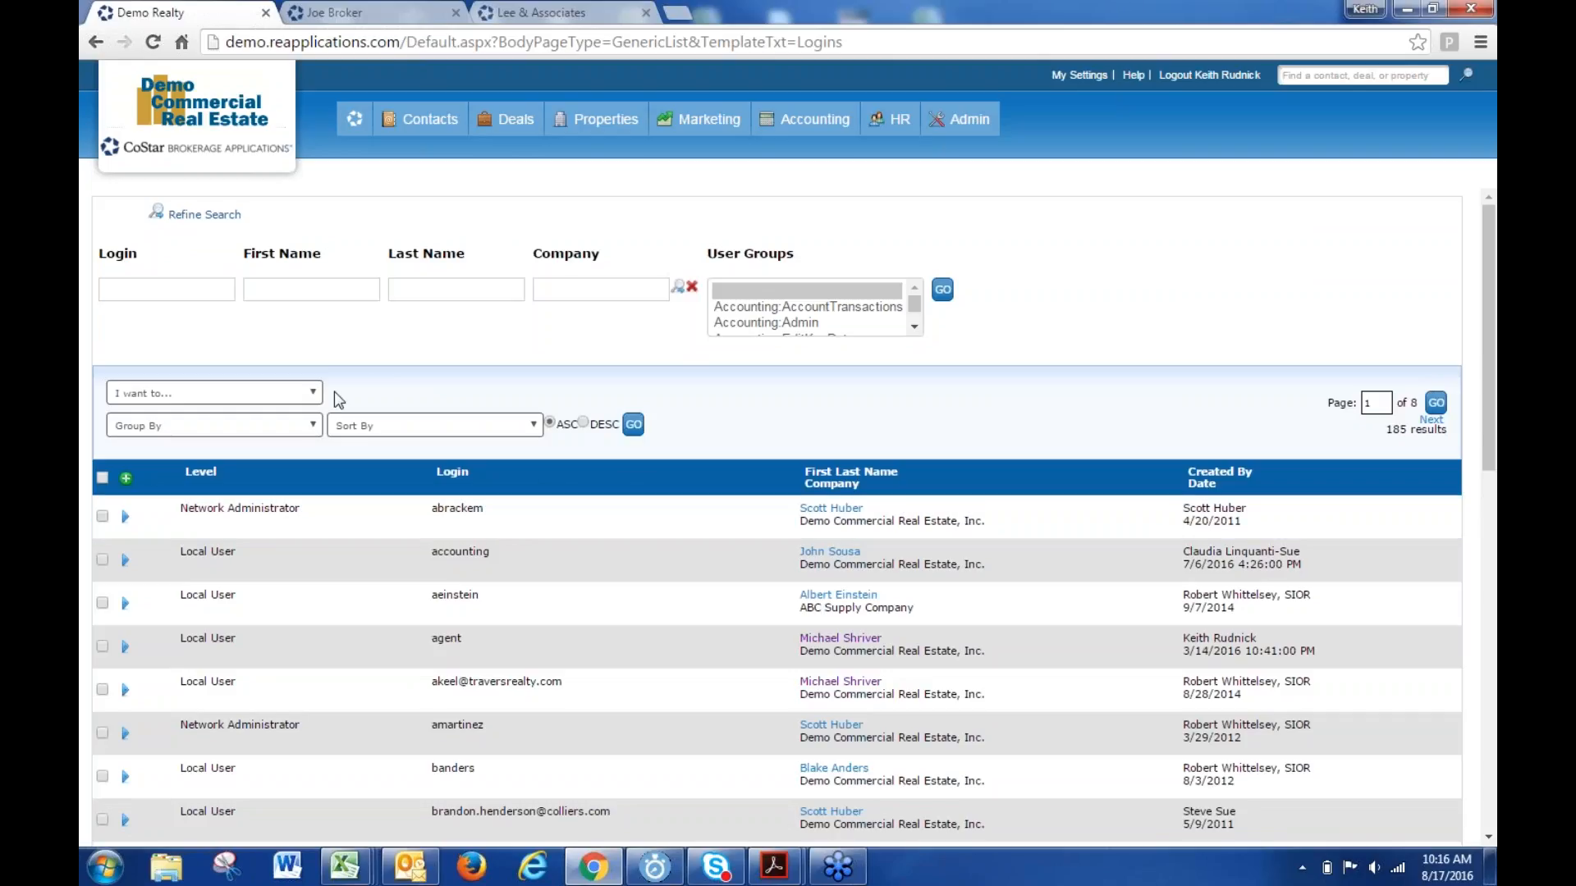
left_click(329, 288)
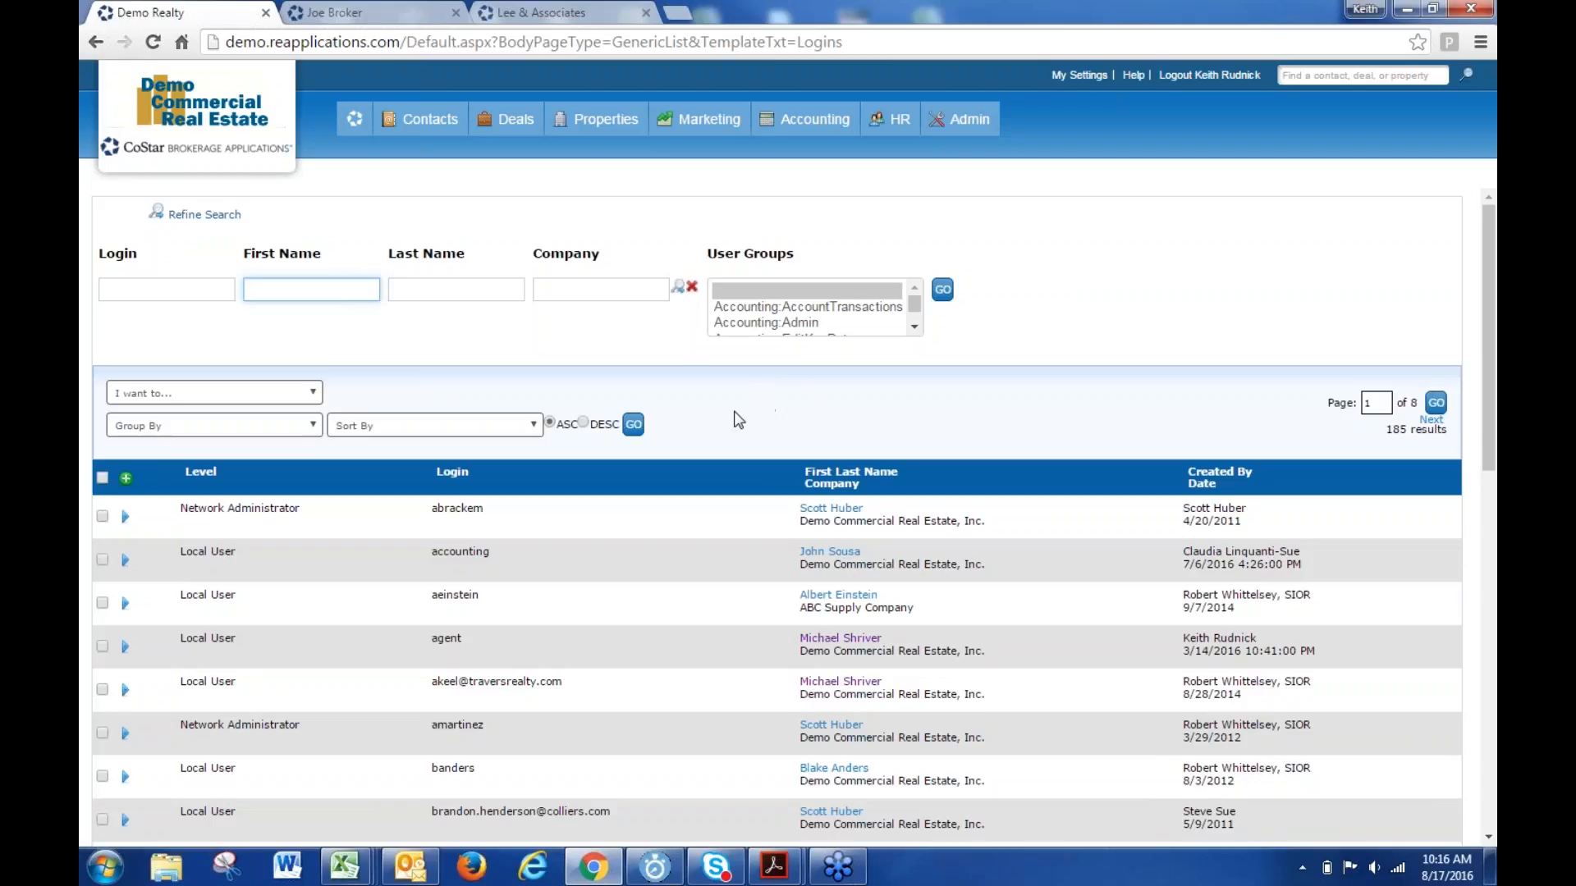
left_click(742, 407)
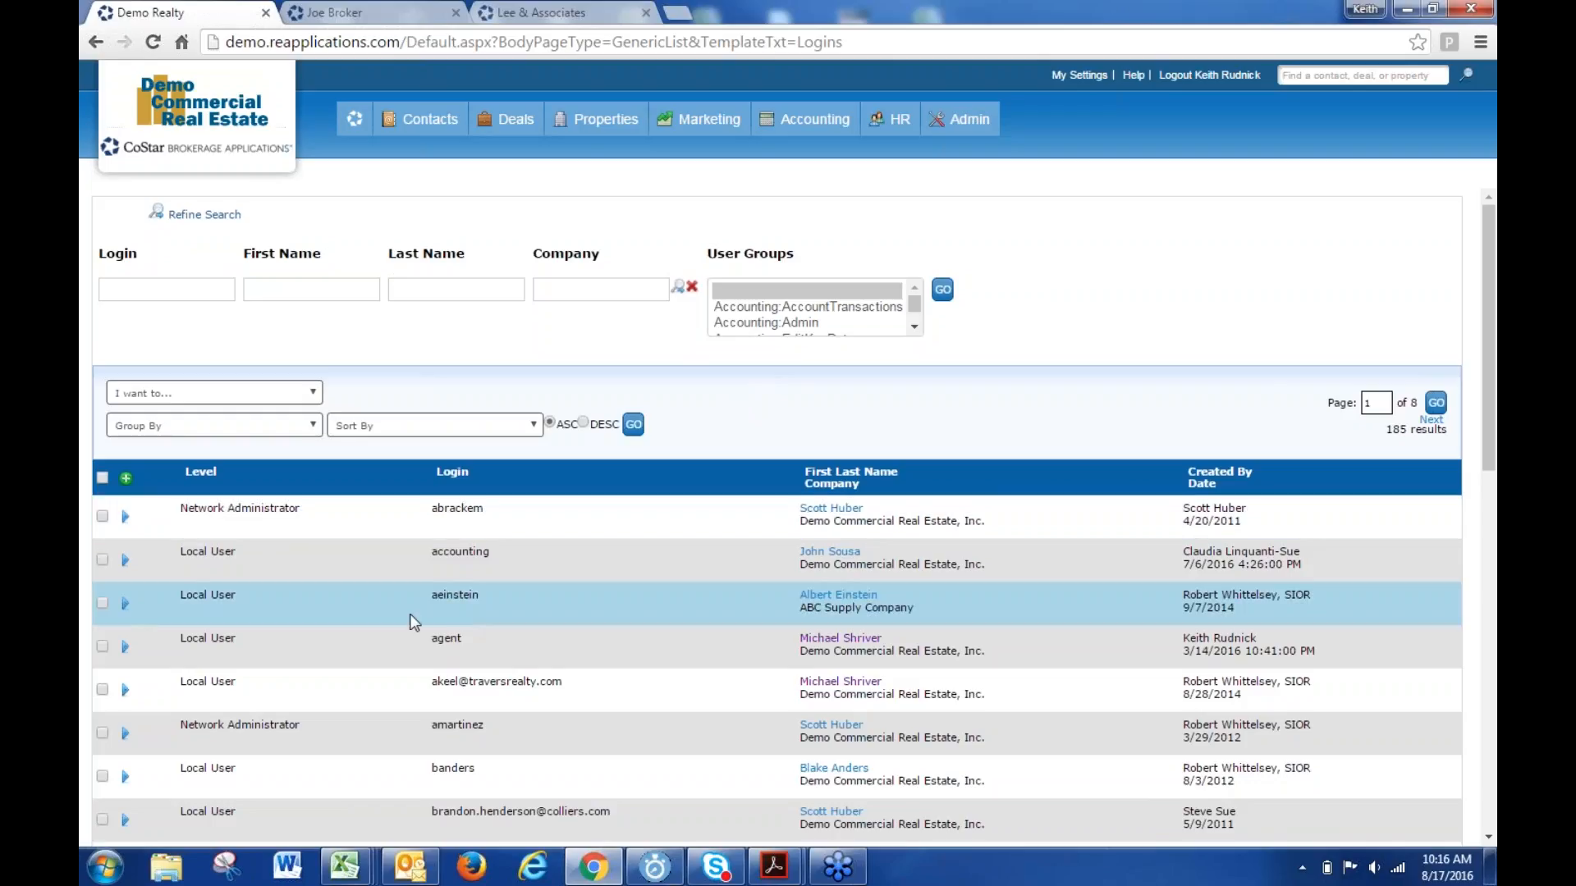
left_click(127, 478)
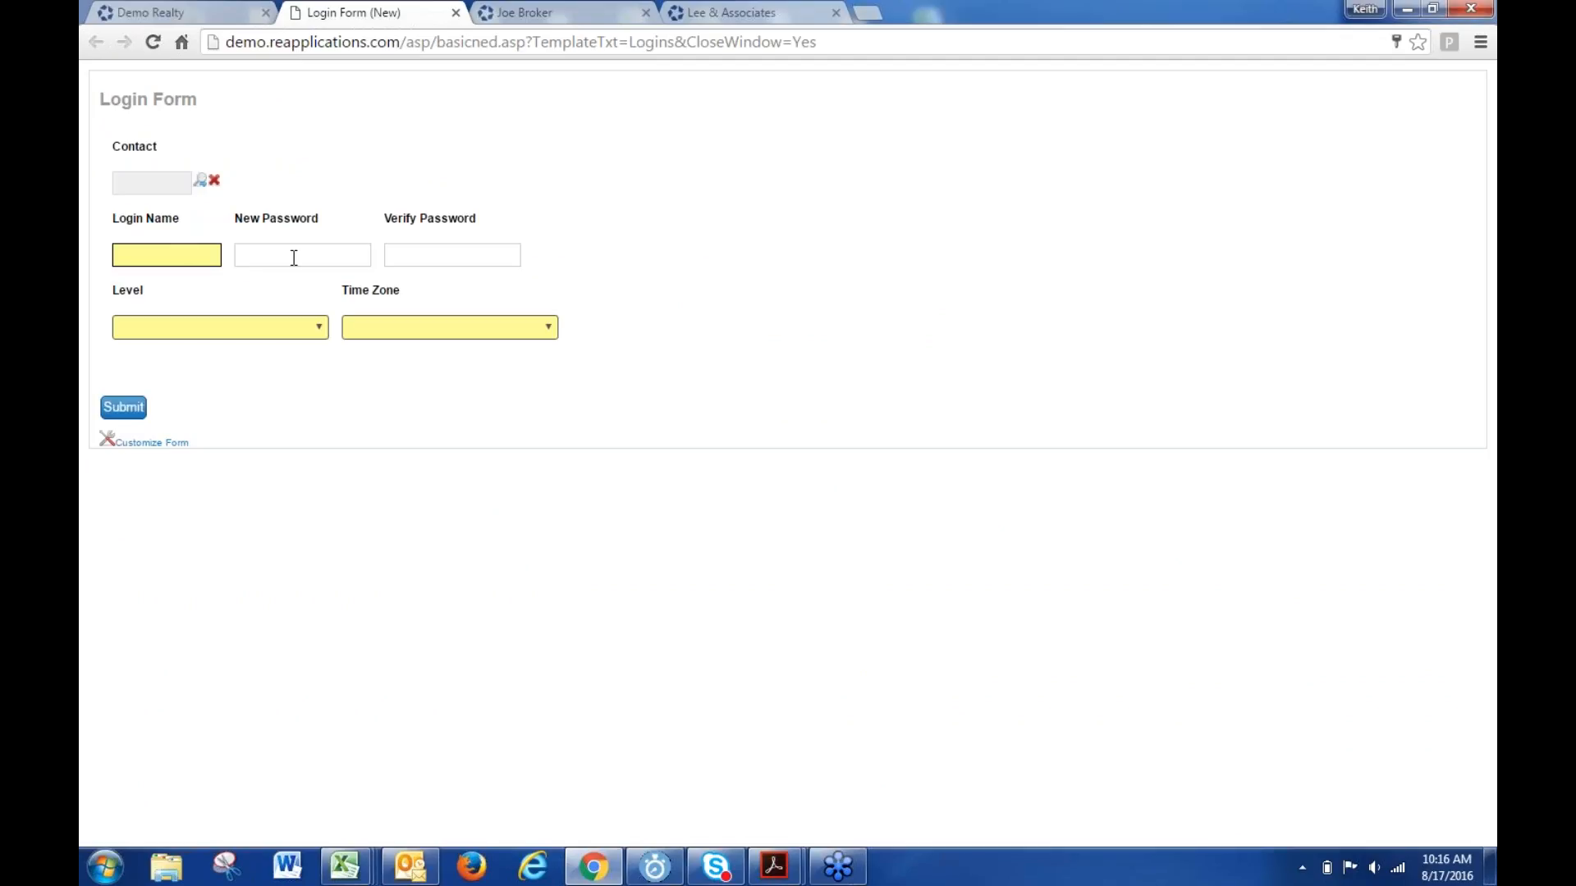
- Switch back to the agent's contact record tab for DemoCo Realtors
left_click(538, 15)
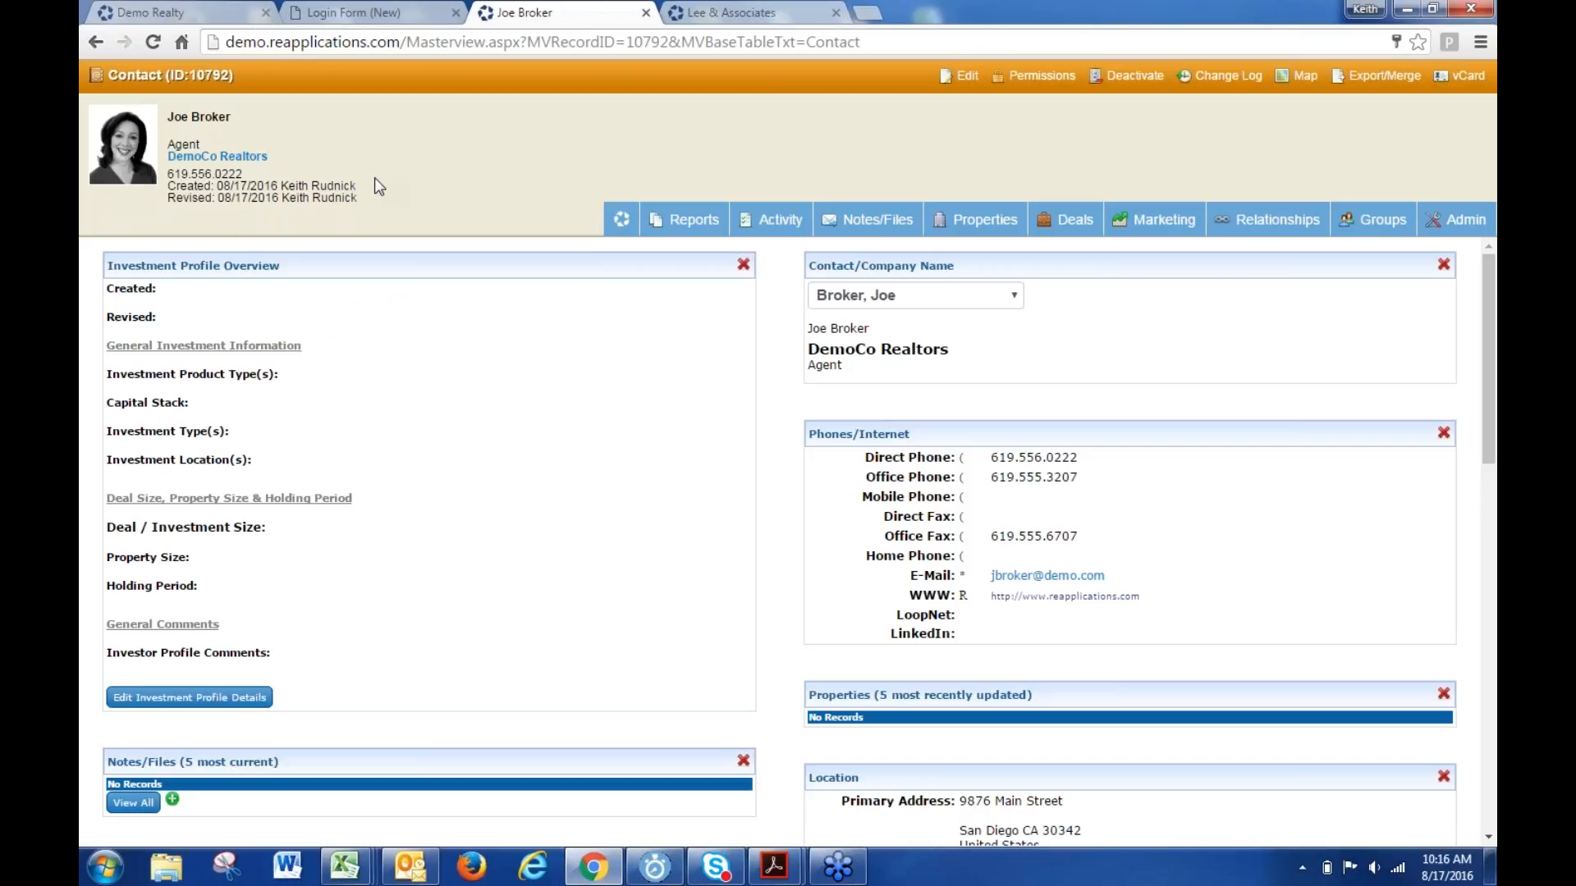
- Open the contact's Change Log showing the ContactID entry dated 8/17/2016 10:08 AM
left_click_drag(374, 177, 312, 197)
left_click(276, 205)
left_click_drag(200, 184, 343, 185)
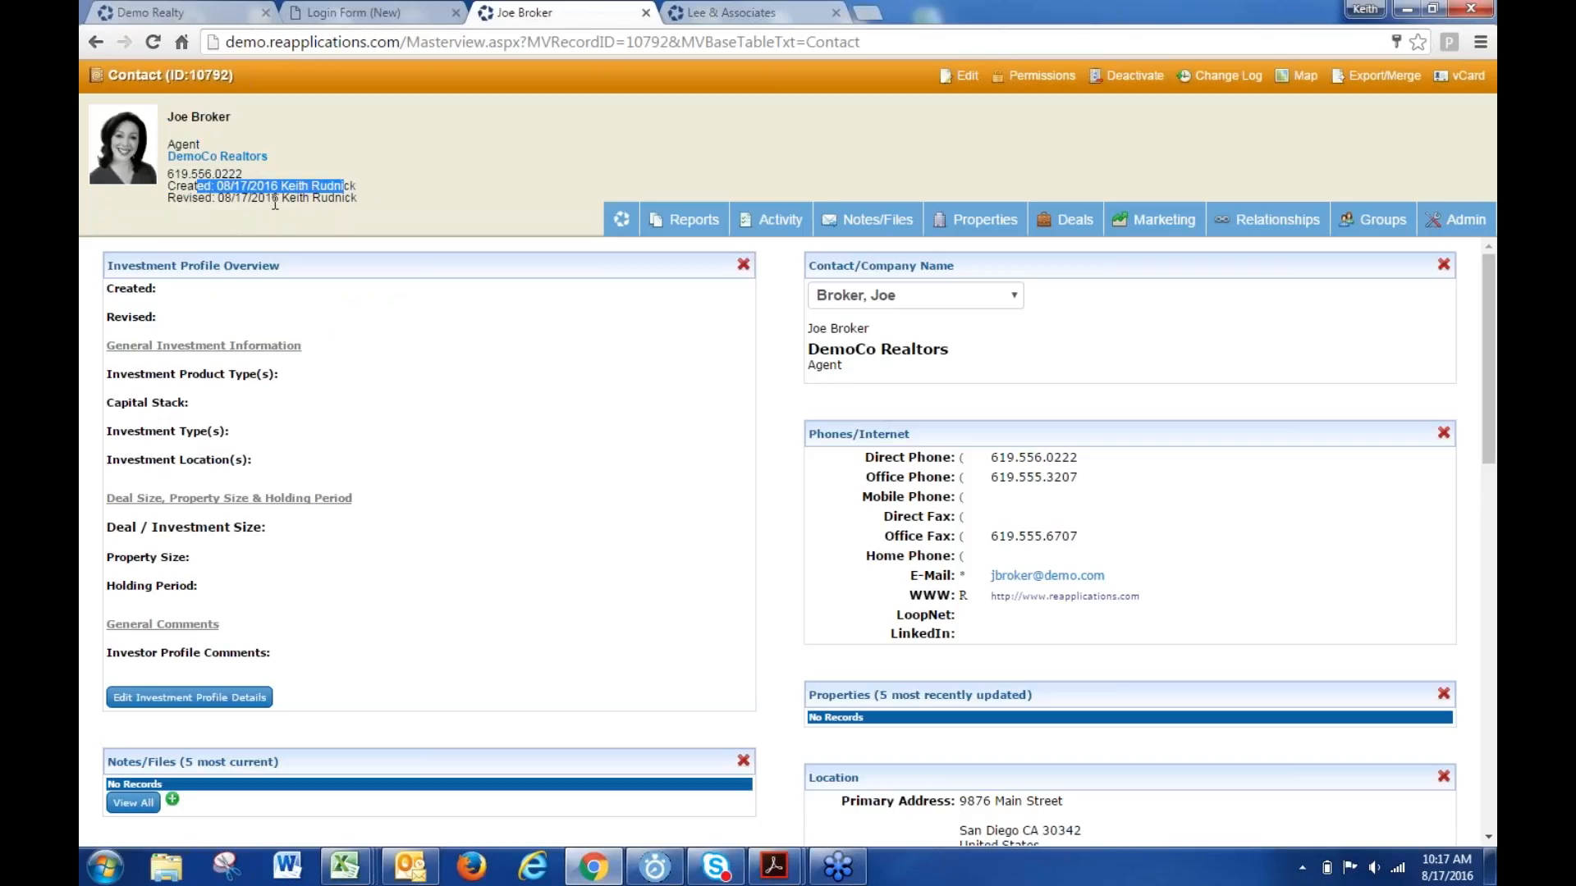
left_click_drag(197, 196, 367, 201)
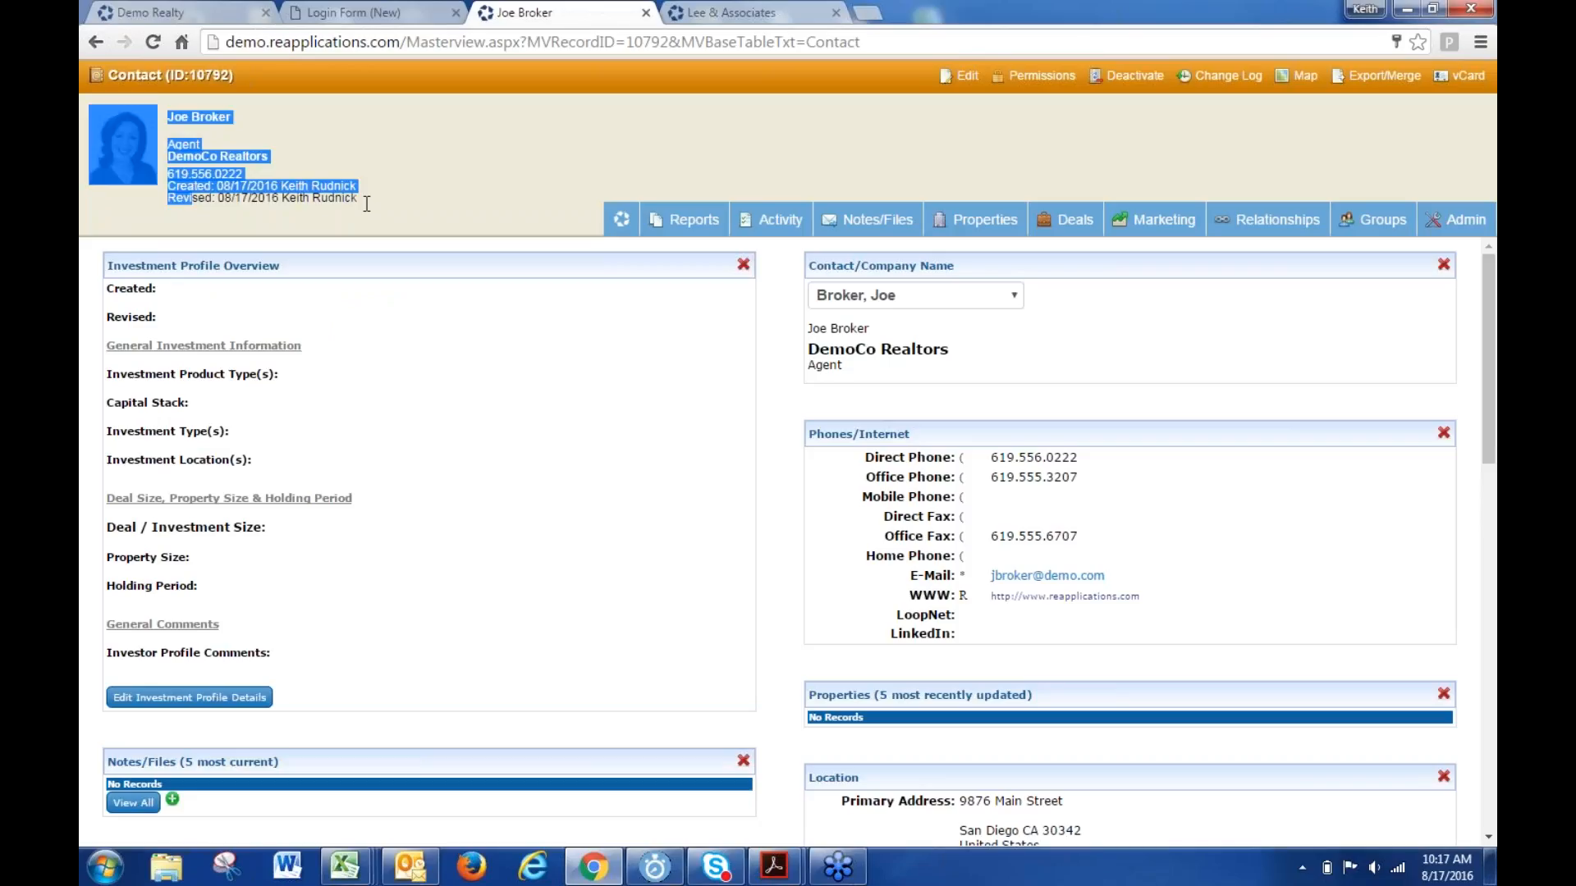
left_click(408, 212)
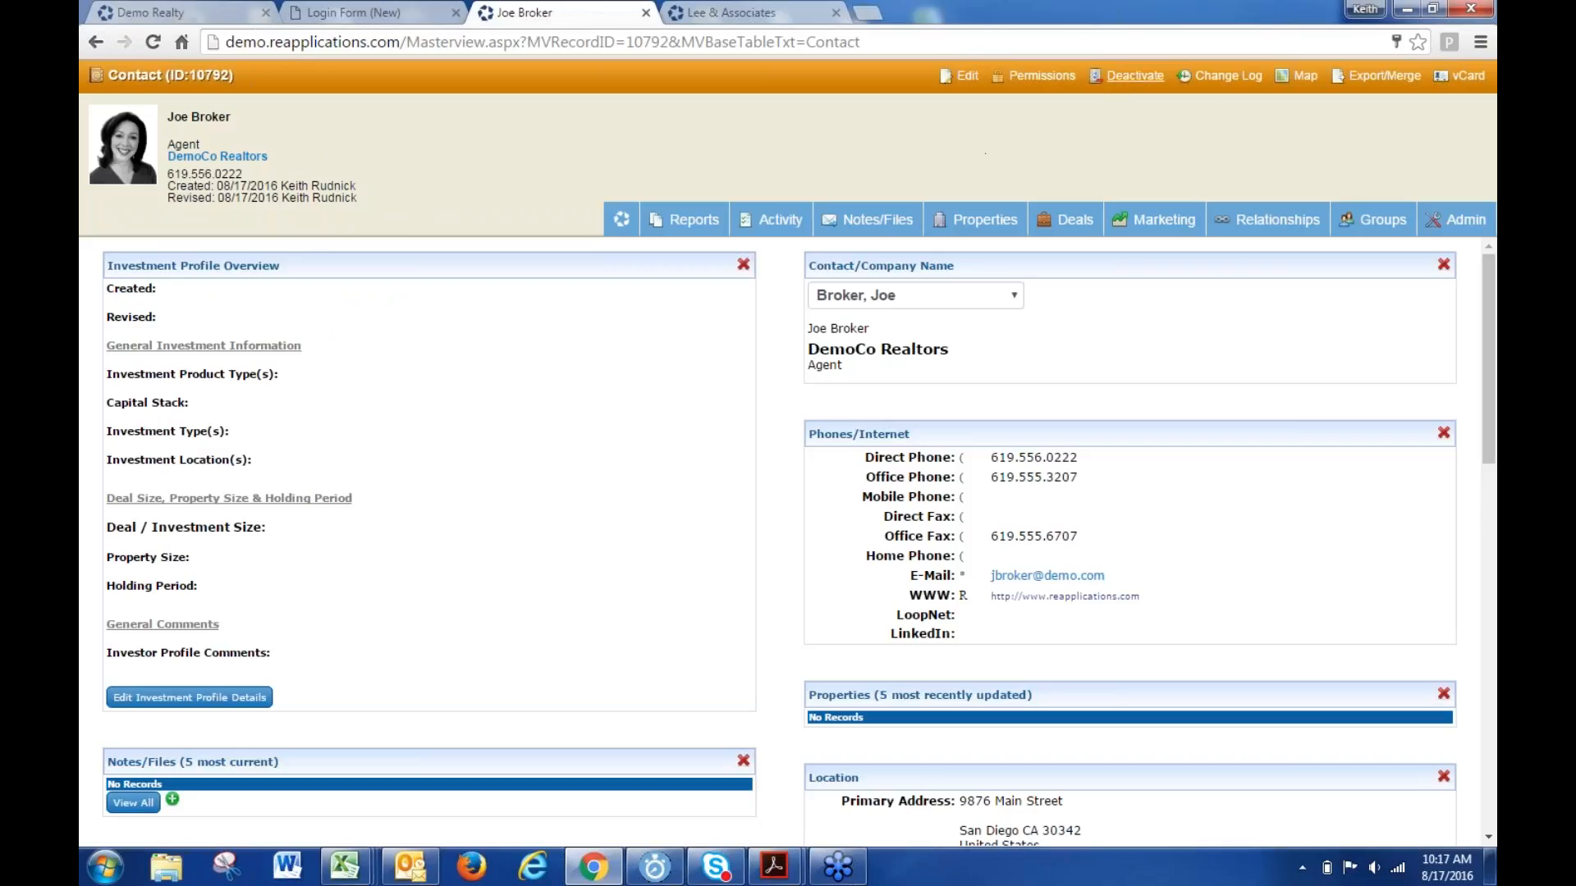
left_click(1223, 75)
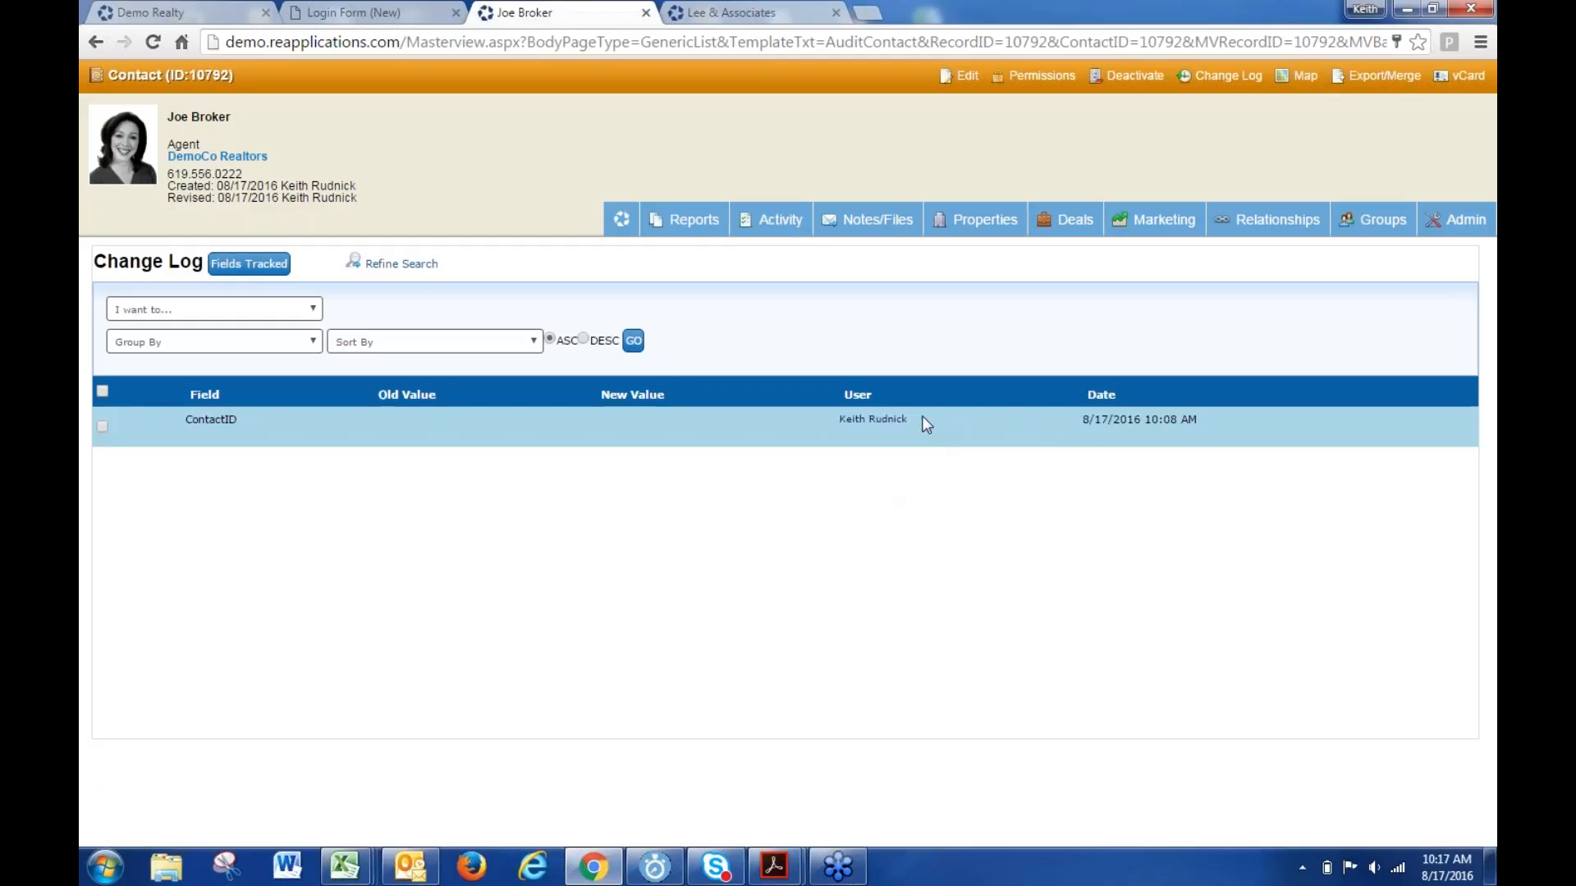
left_click_drag(919, 420, 833, 419)
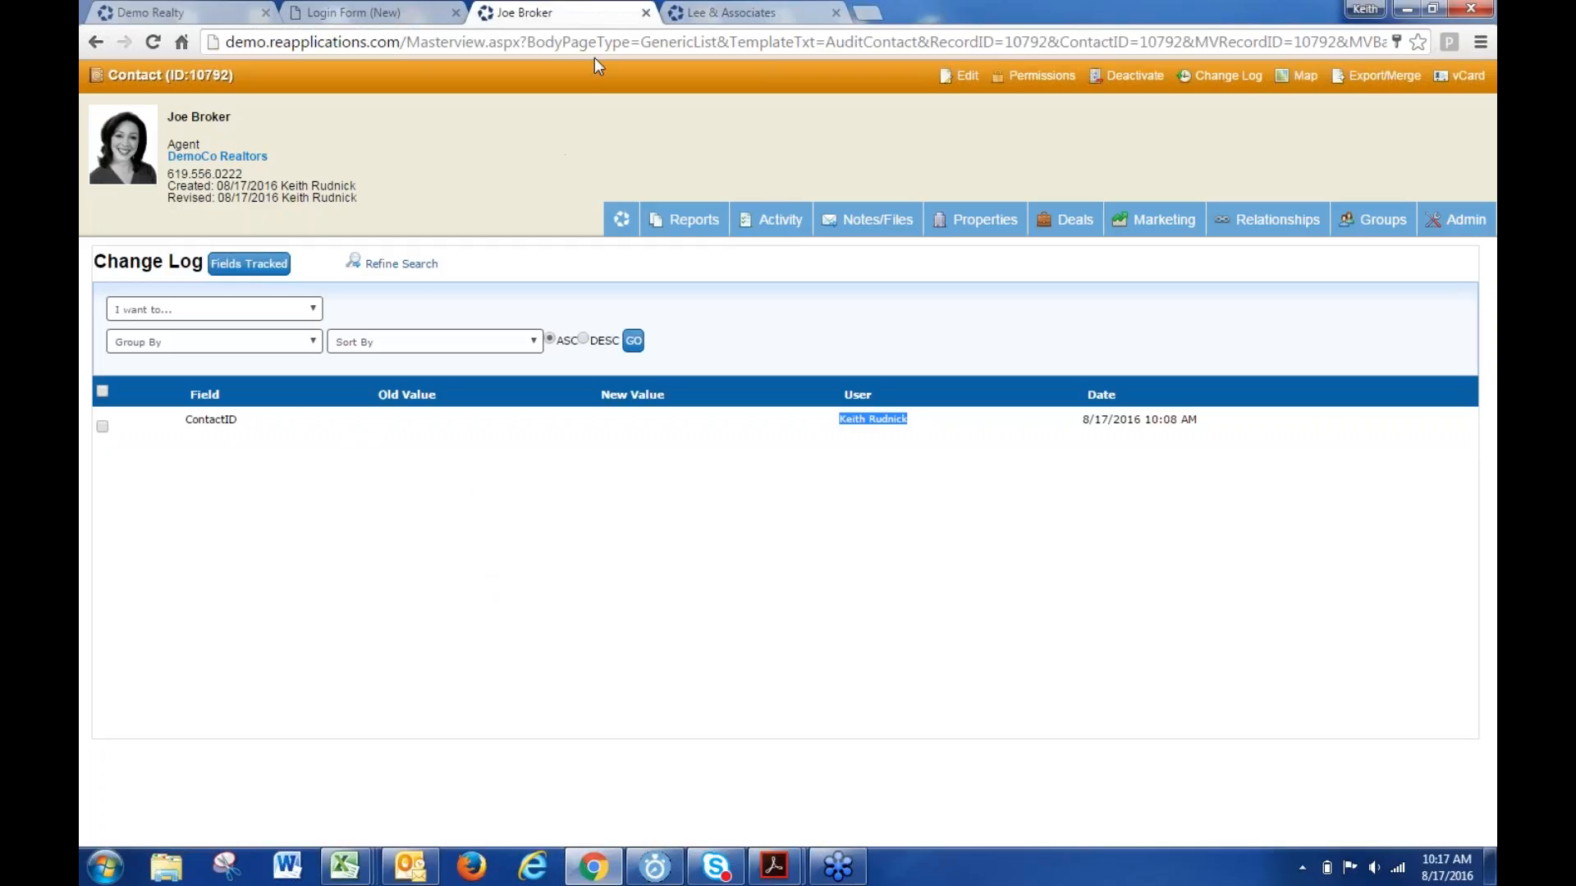
left_click(621, 219)
- On the new Login Form, clear the browser-autofilled login and password fields
left_click(330, 17)
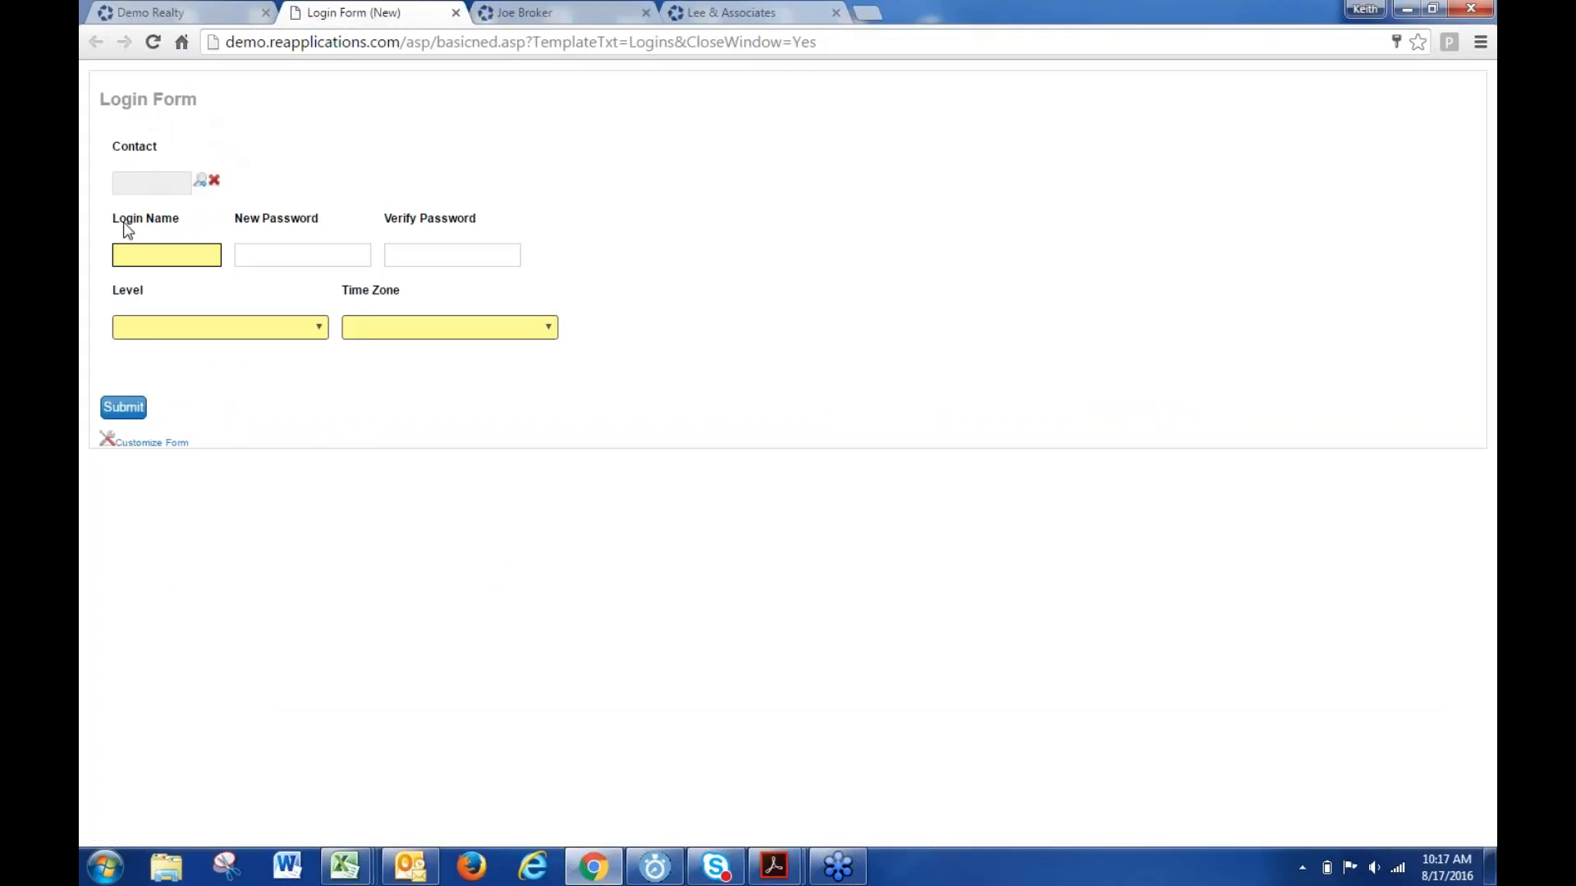
left_click(165, 257)
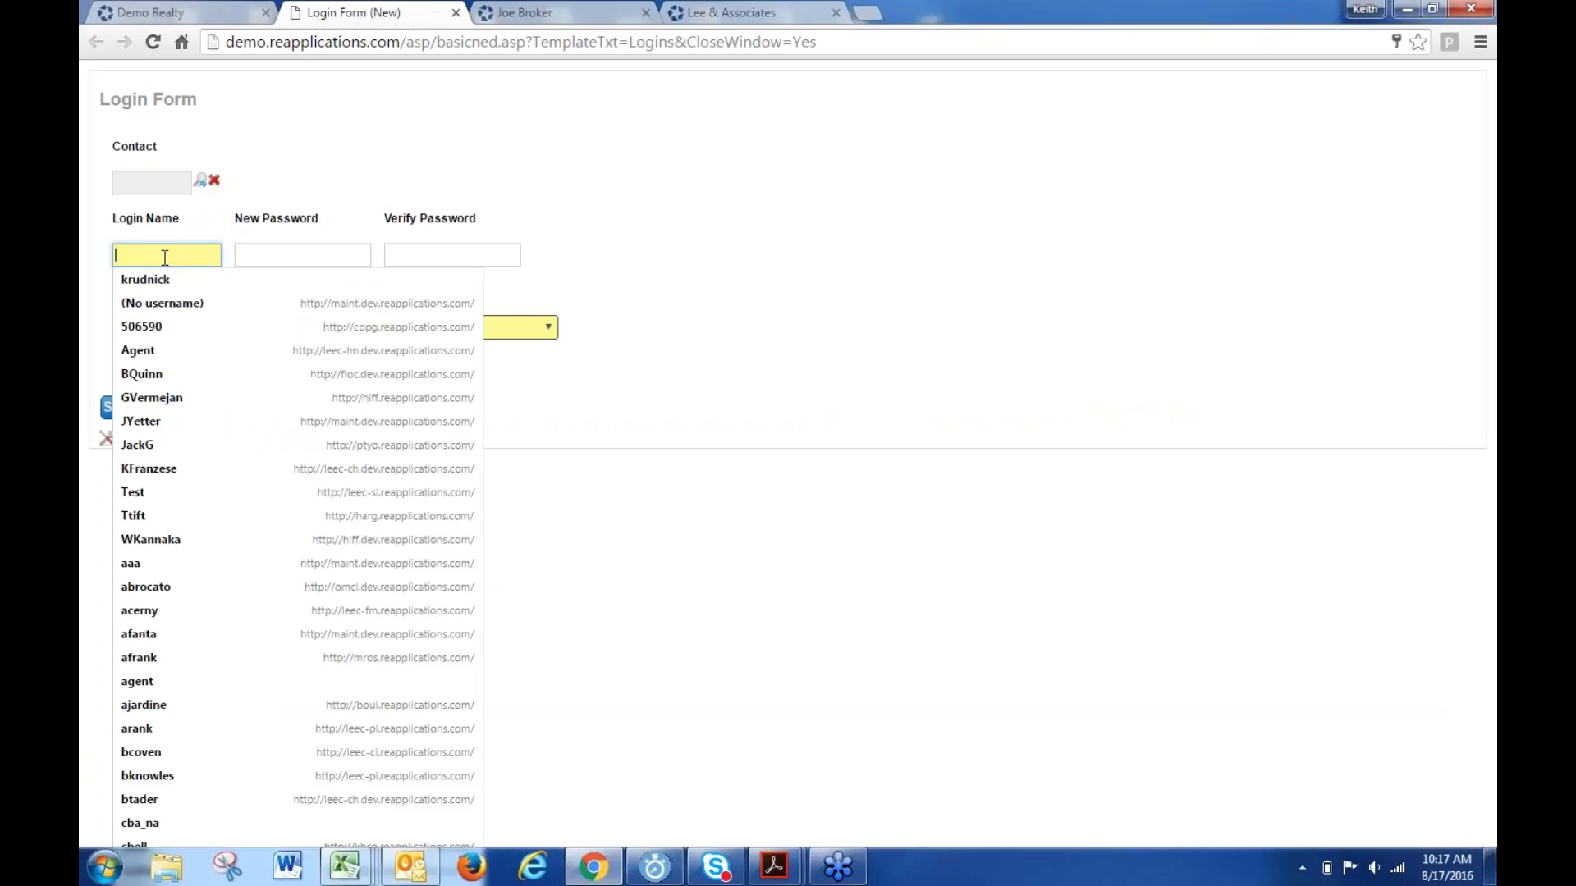
key("Escape")
left_click(284, 256)
left_click(613, 201)
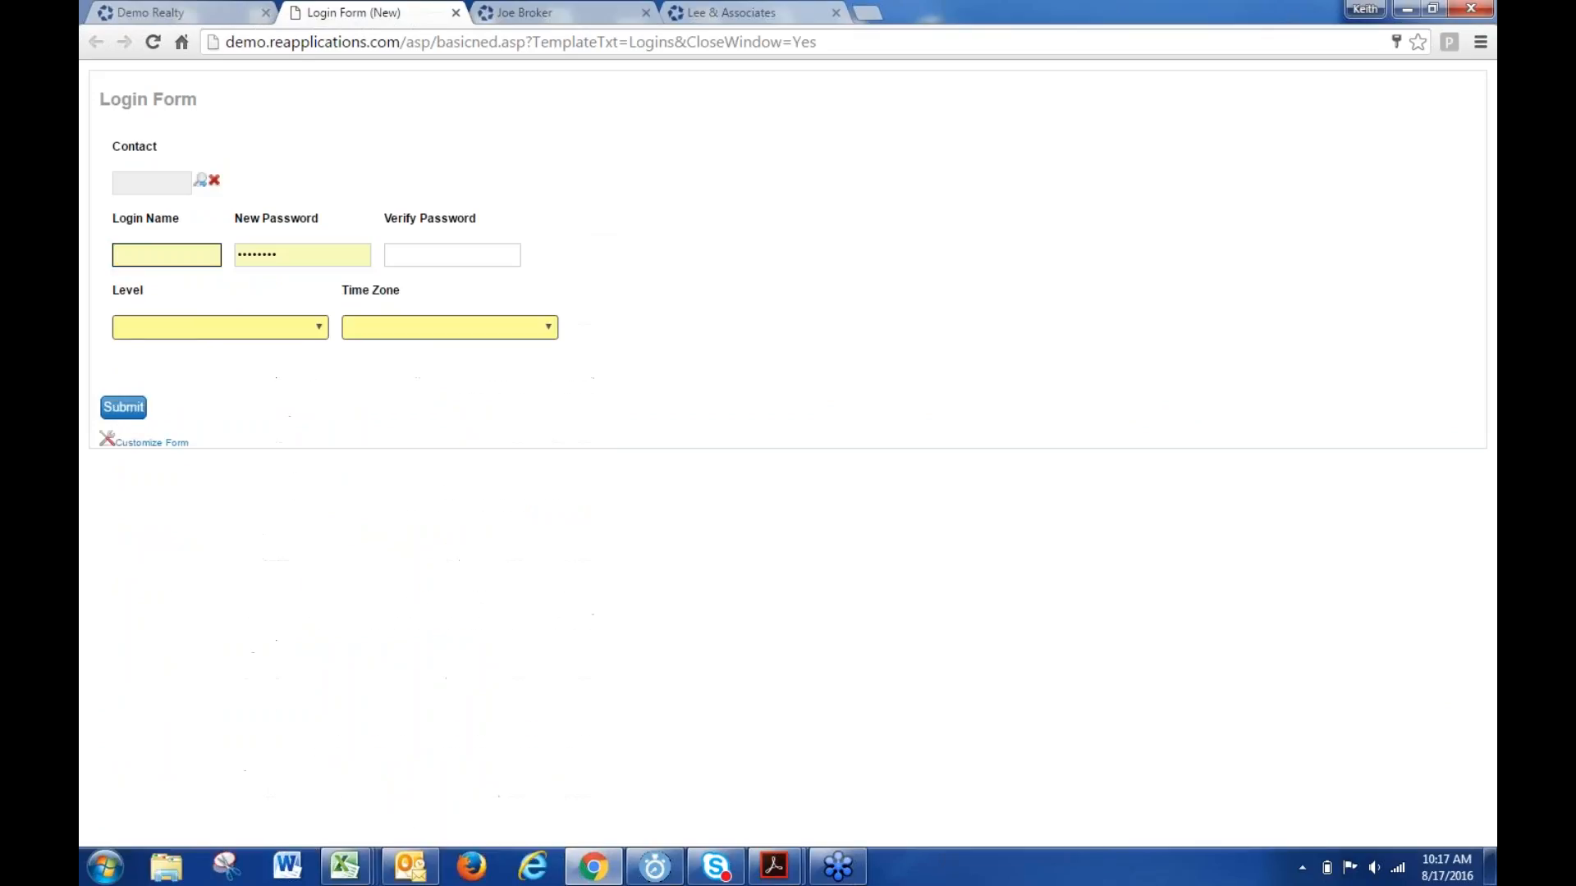
left_click_drag(328, 256, 161, 259)
key("BackSpace")
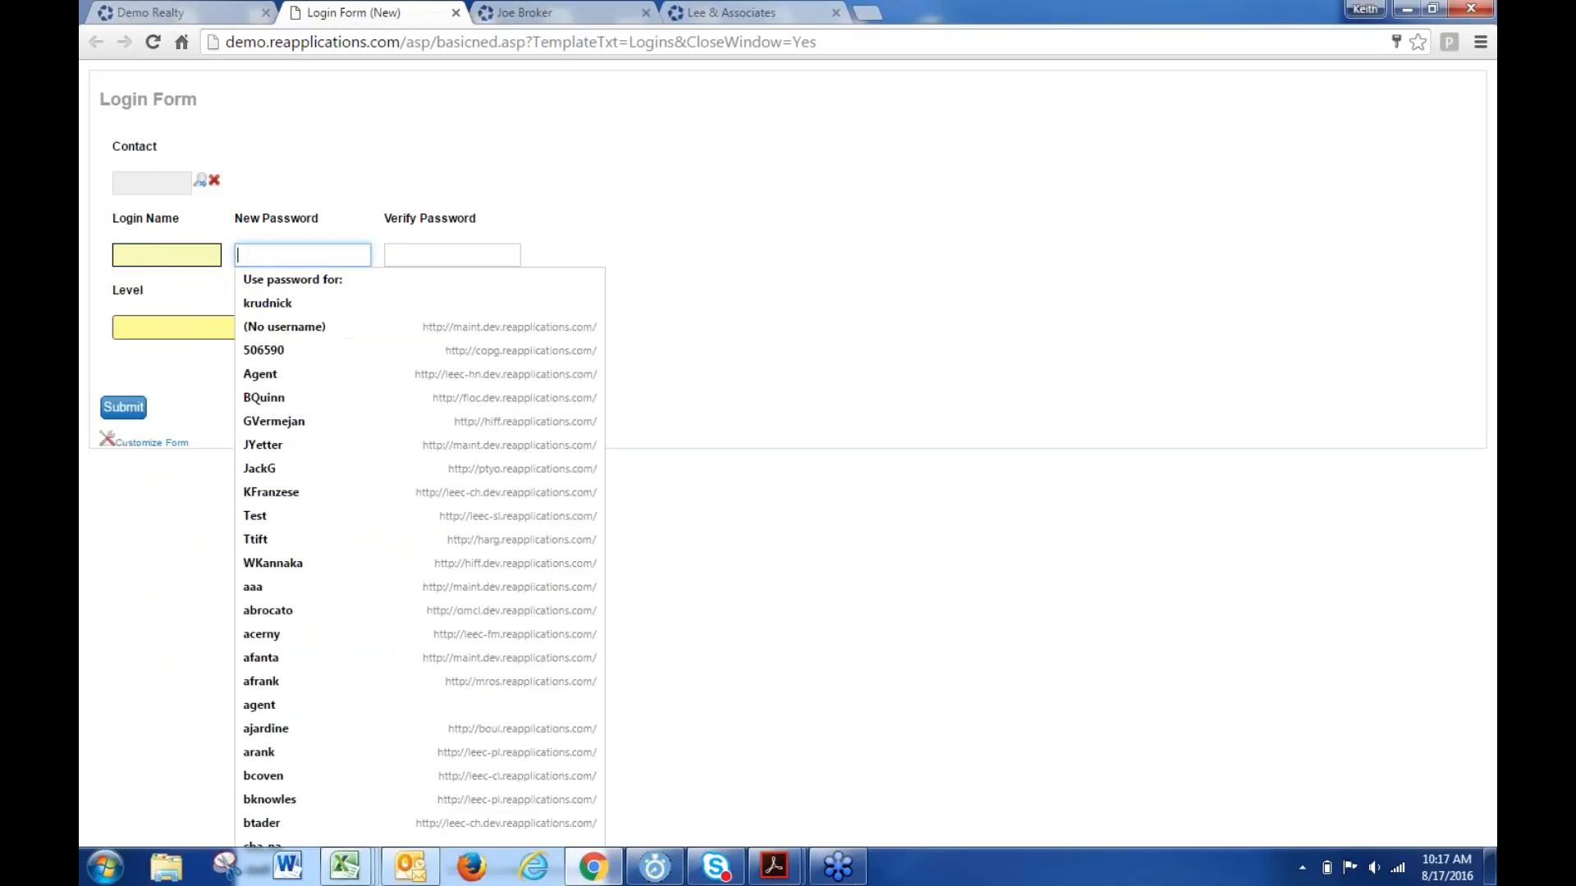
left_click(390, 195)
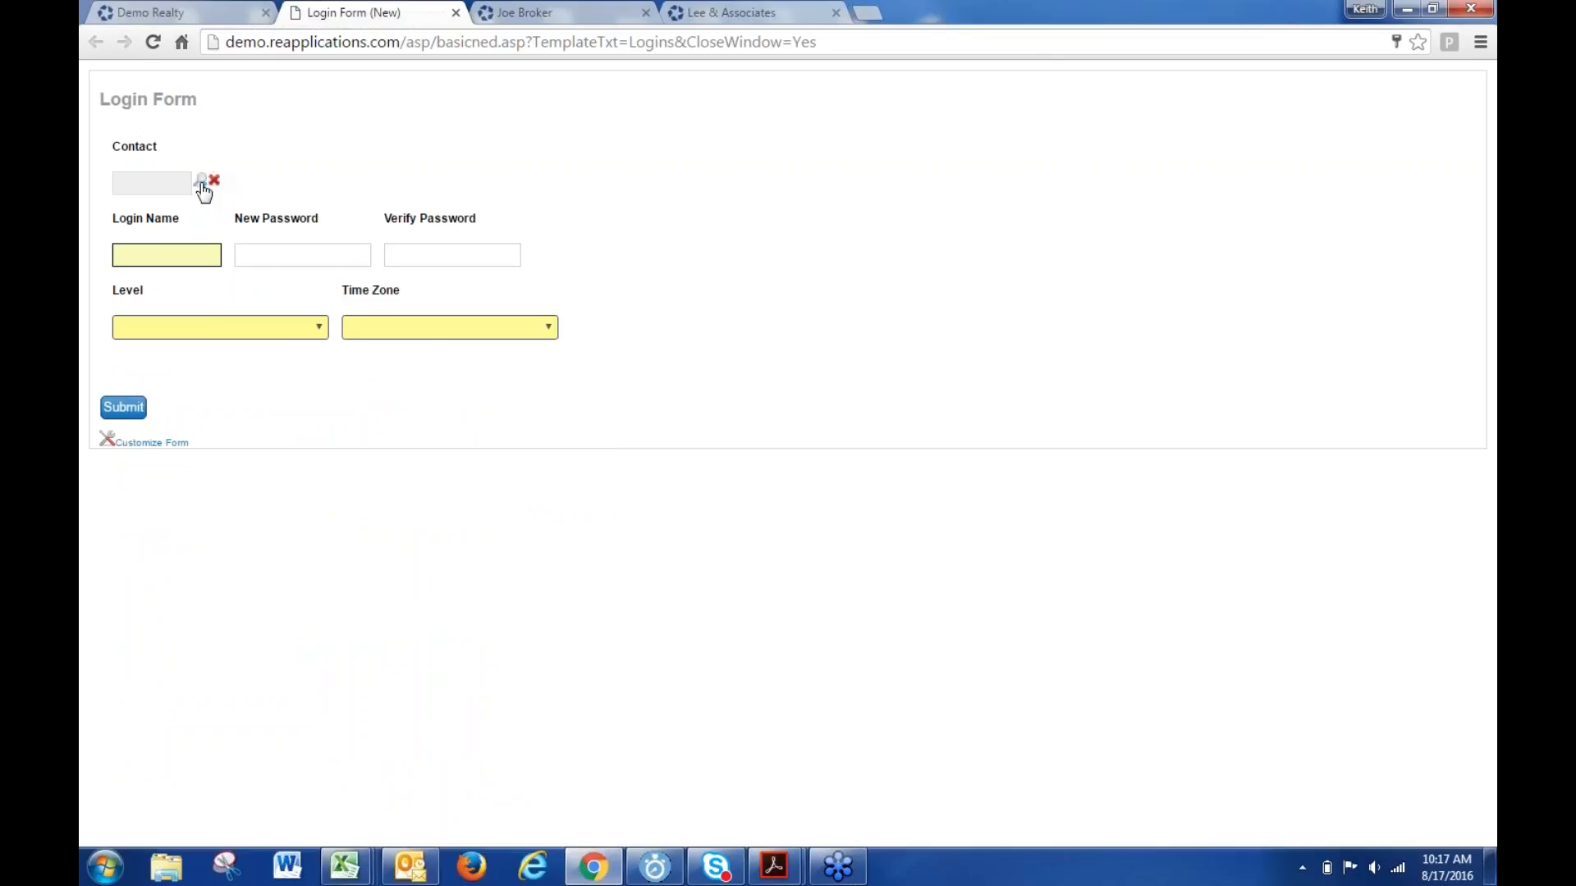
- Search Contact Quick Find by the agent's first and last name and select the DemoCo Realtors result
left_click(202, 182)
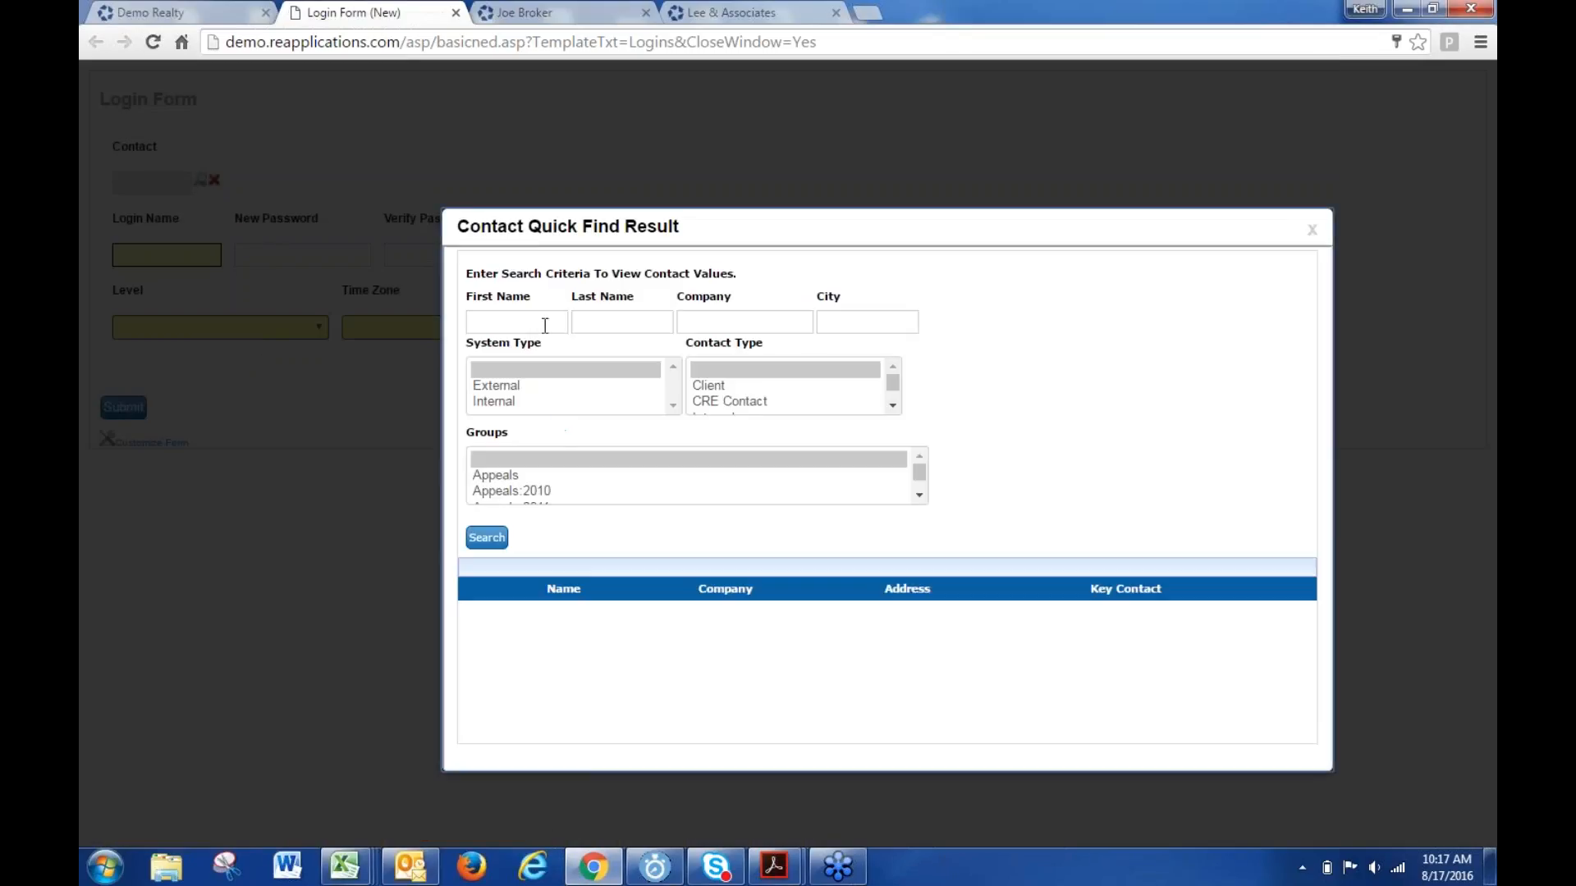
left_click(512, 324)
type("joe")
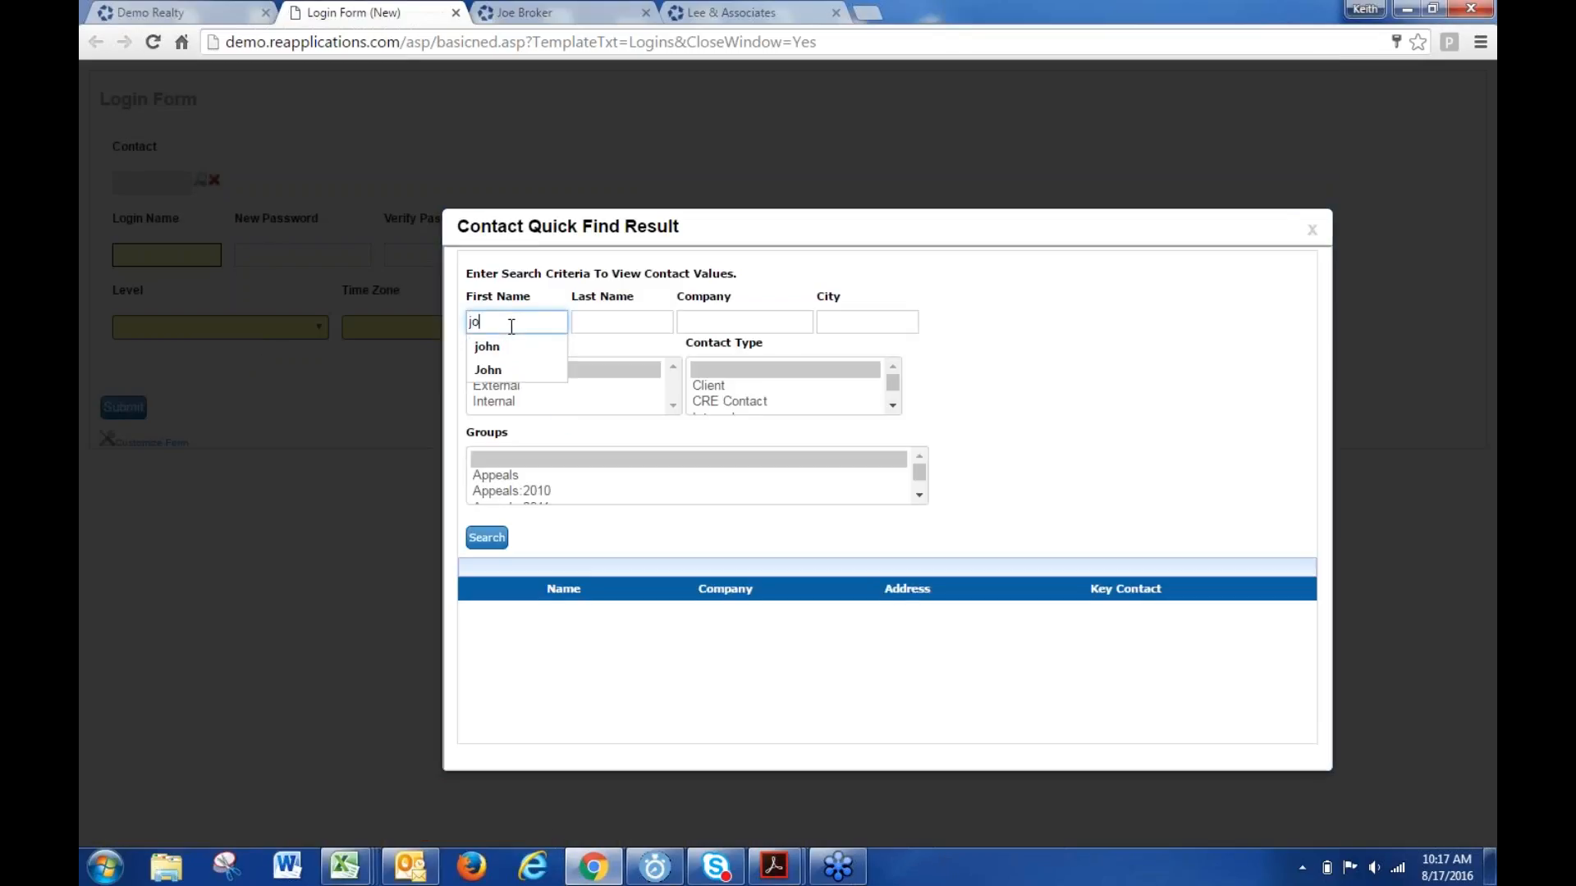
key("Tab")
type("broker")
key("Return")
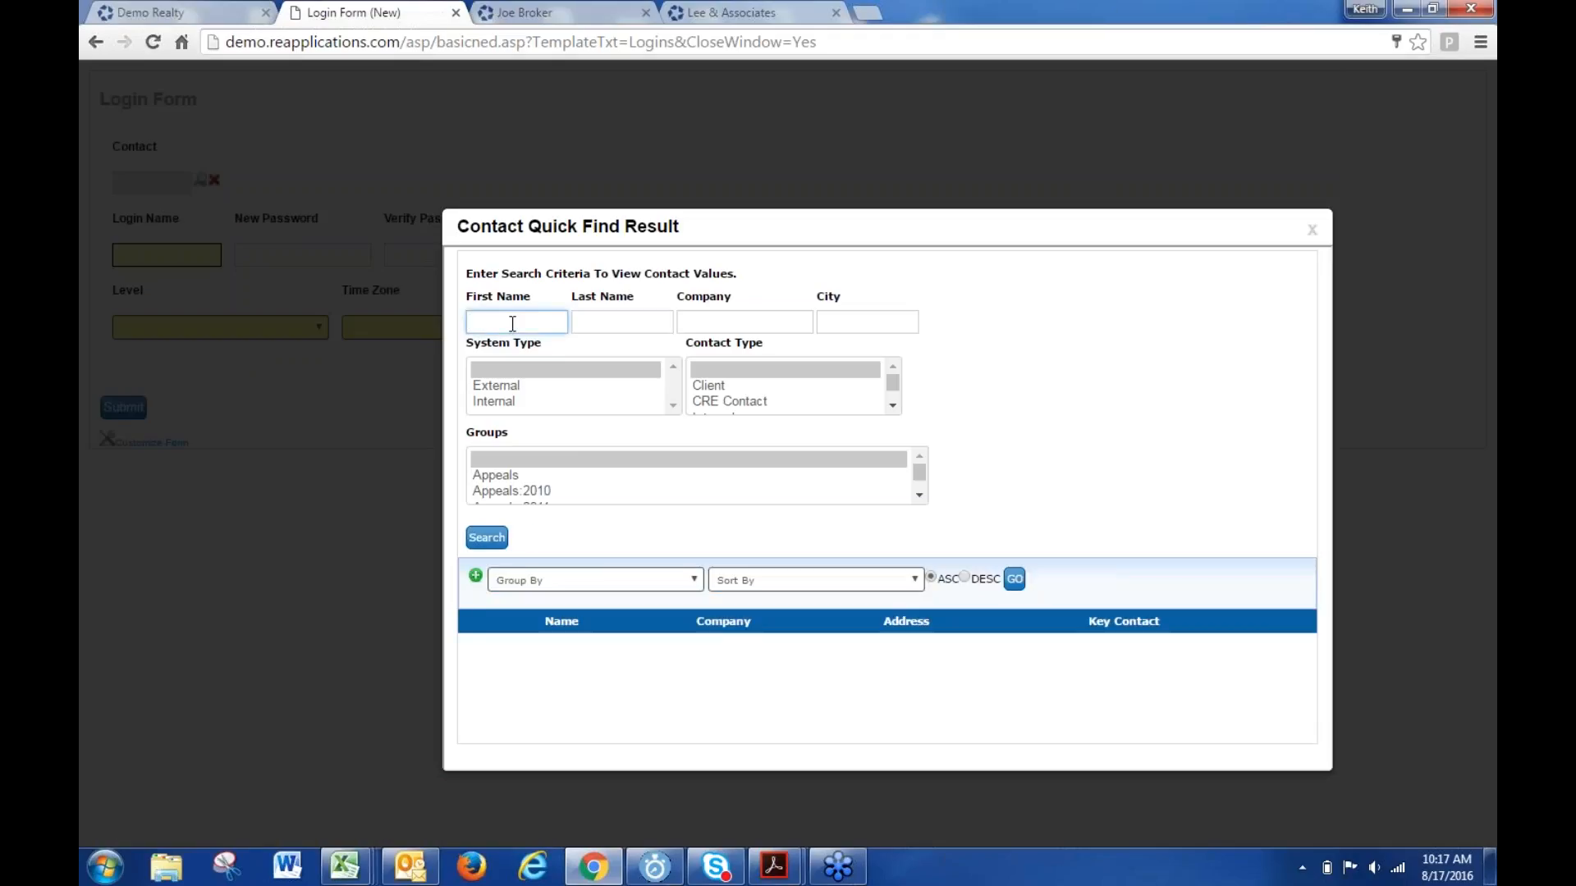
type("joeqbro")
key("Return")
type("joe")
key("Tab")
type("brok")
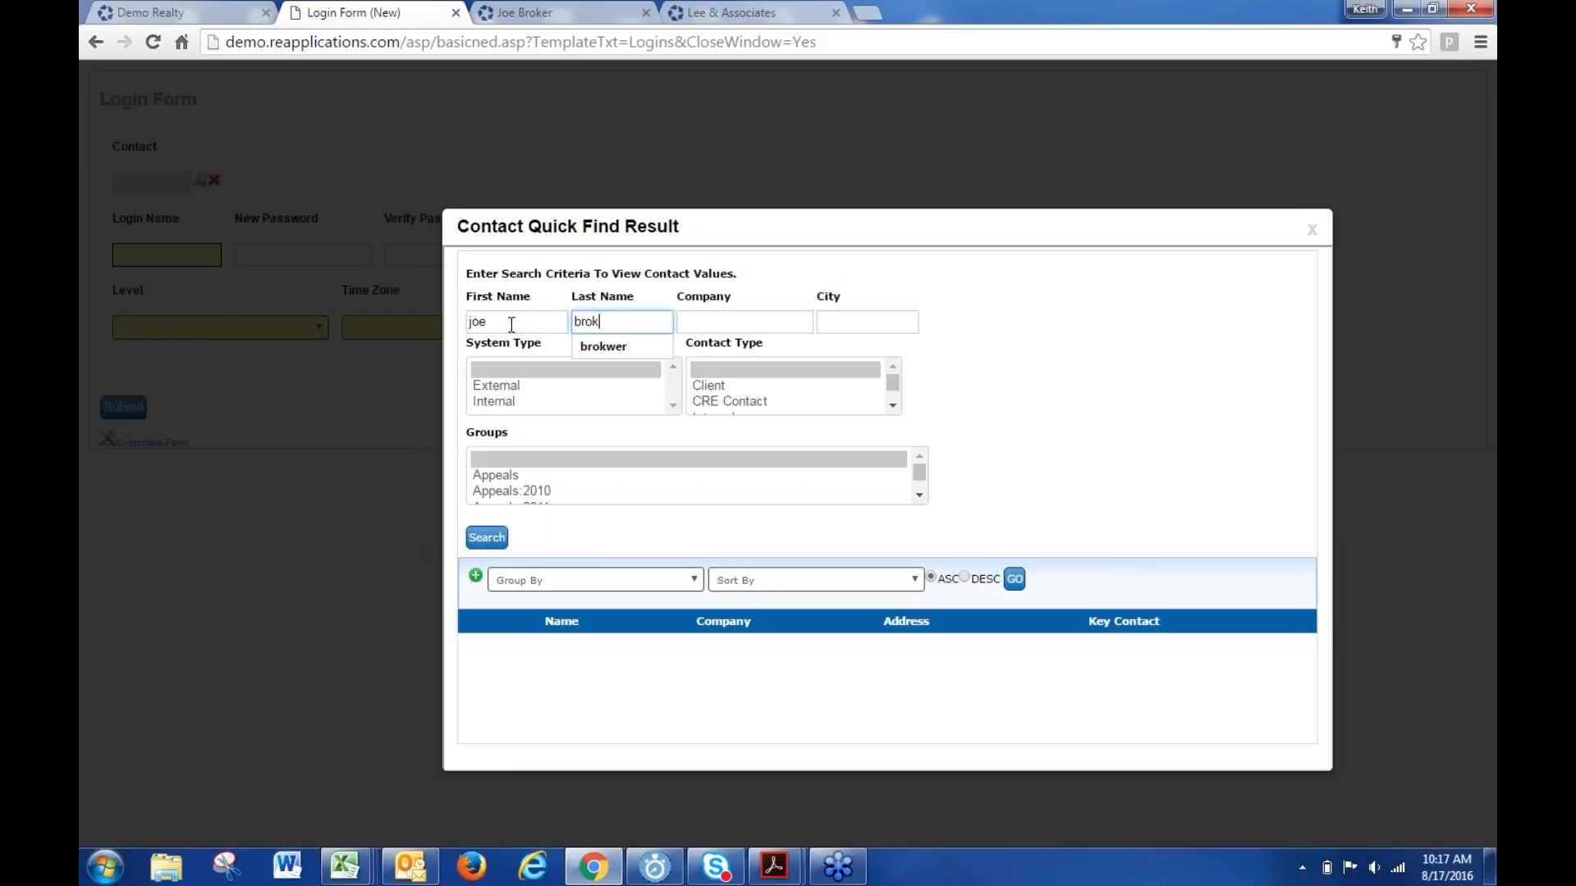
key("Return")
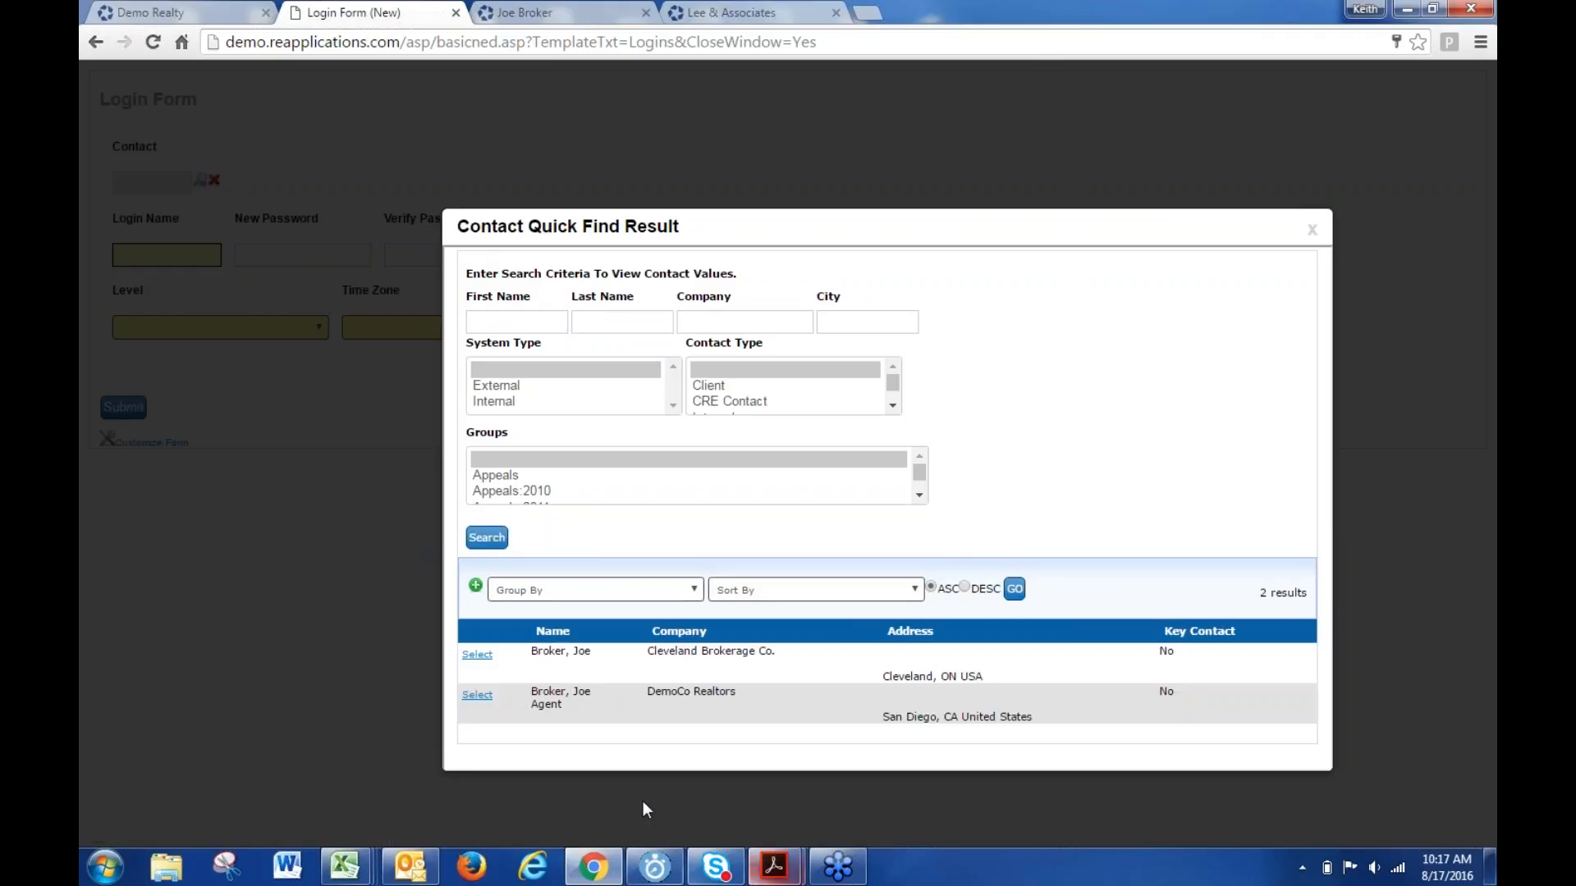
left_click(473, 697)
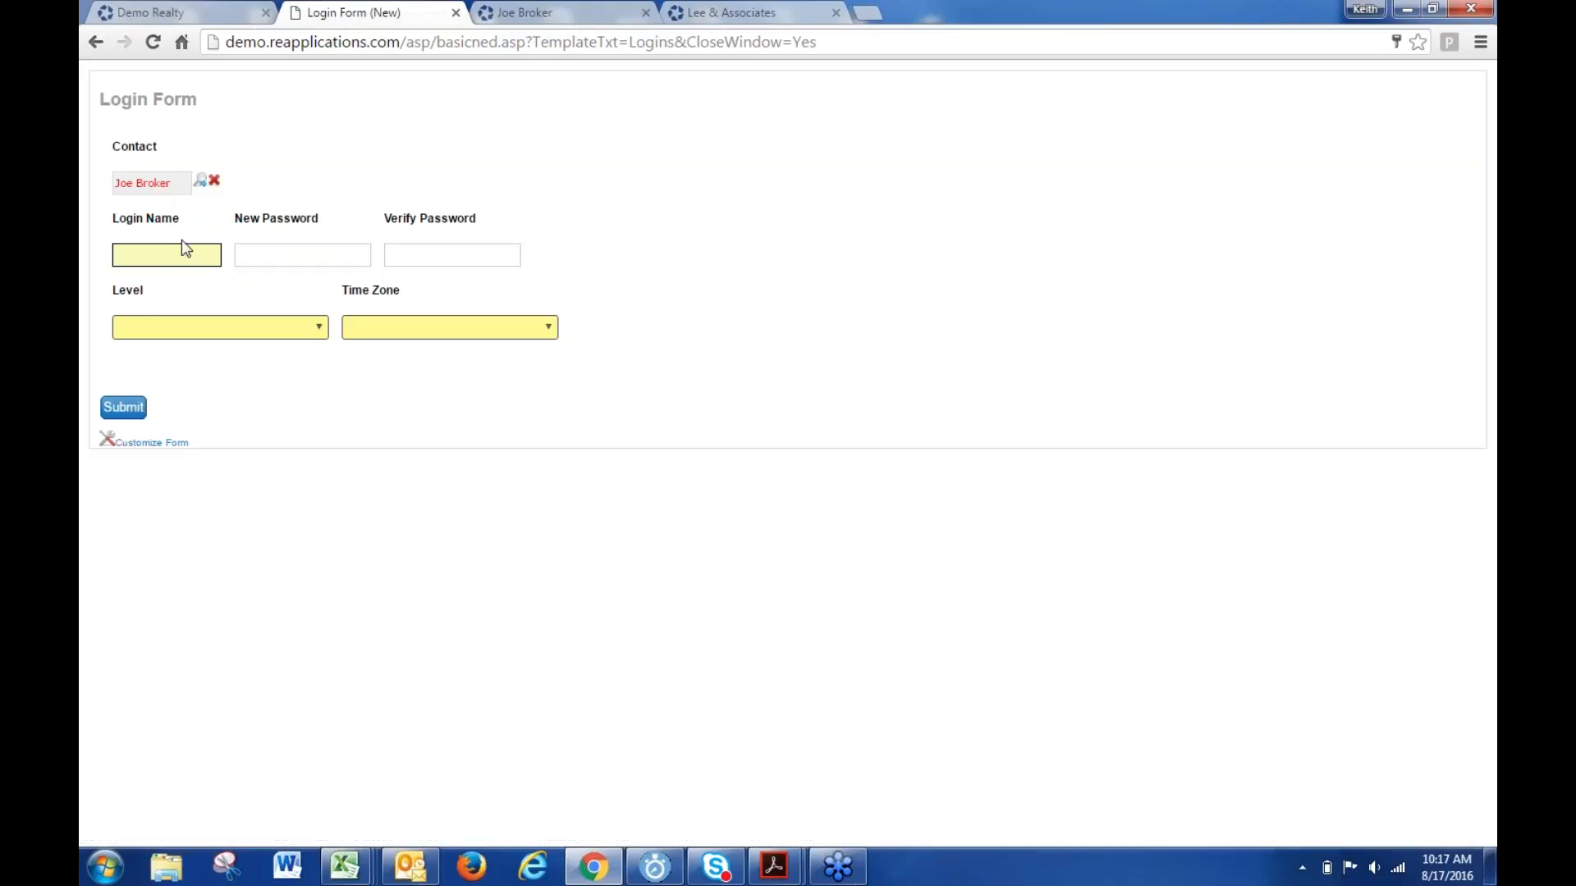
- Enter the agent's login name, then the new password and its confirmation
left_click(168, 255)
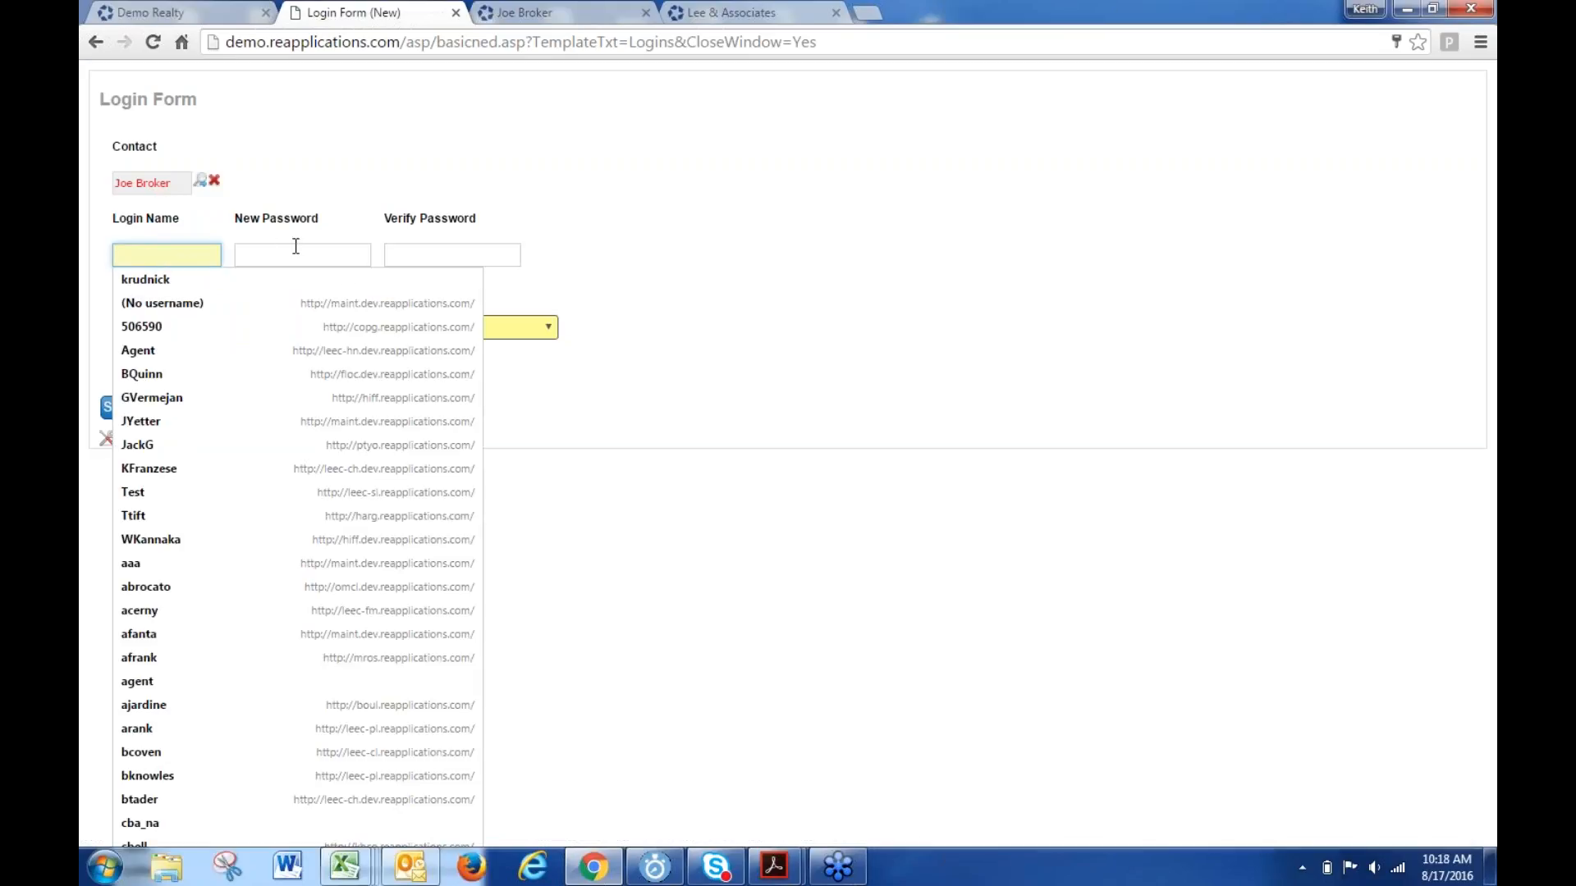
left_click(454, 156)
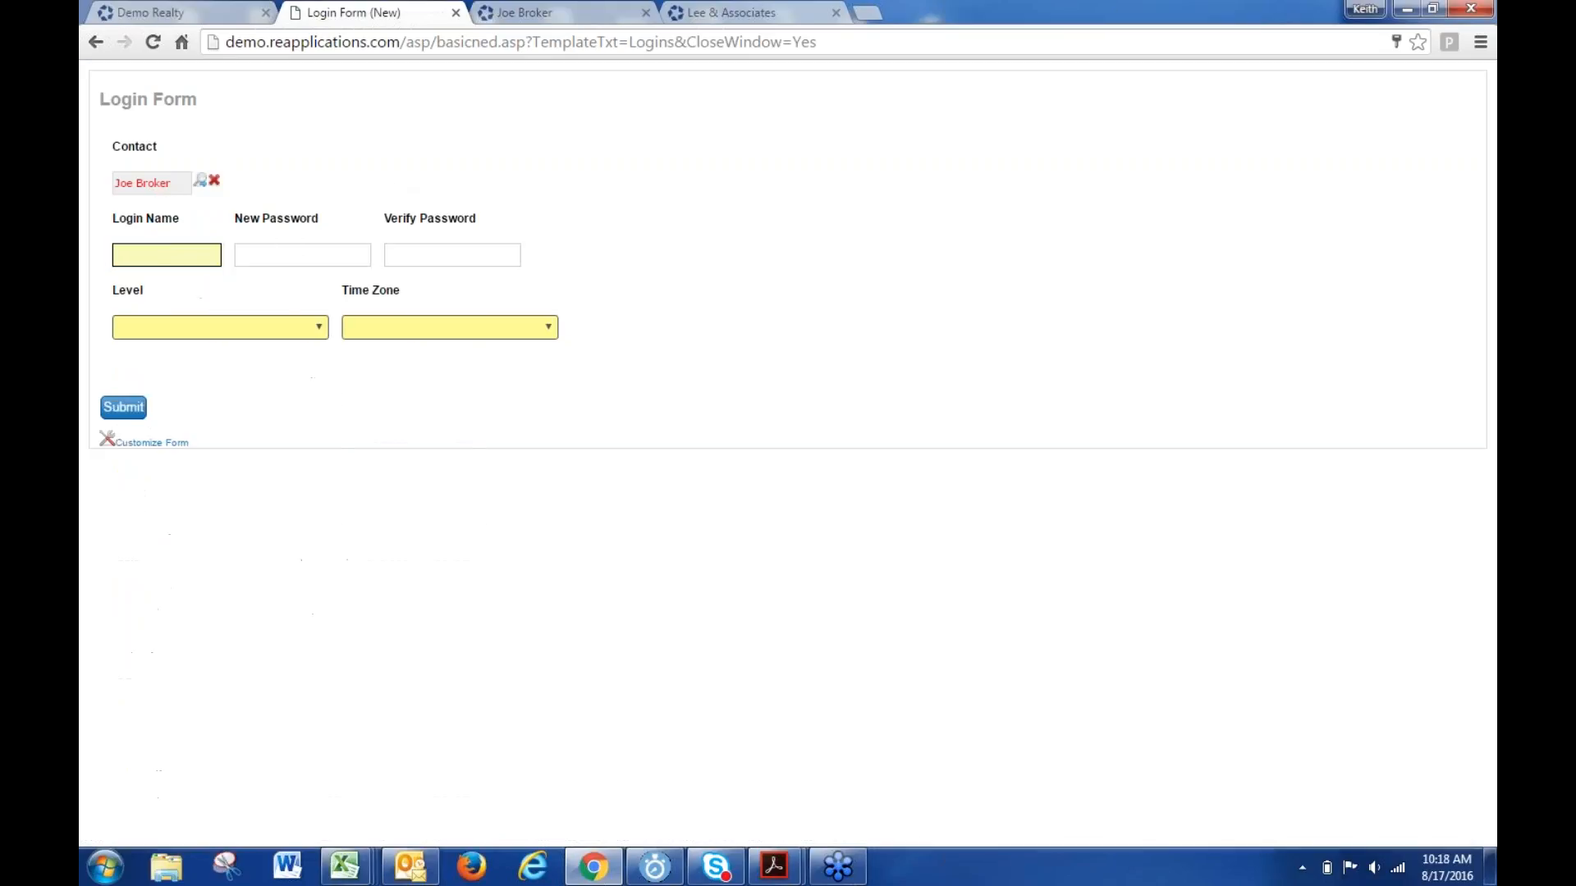
left_click(123, 255)
type("jbroker")
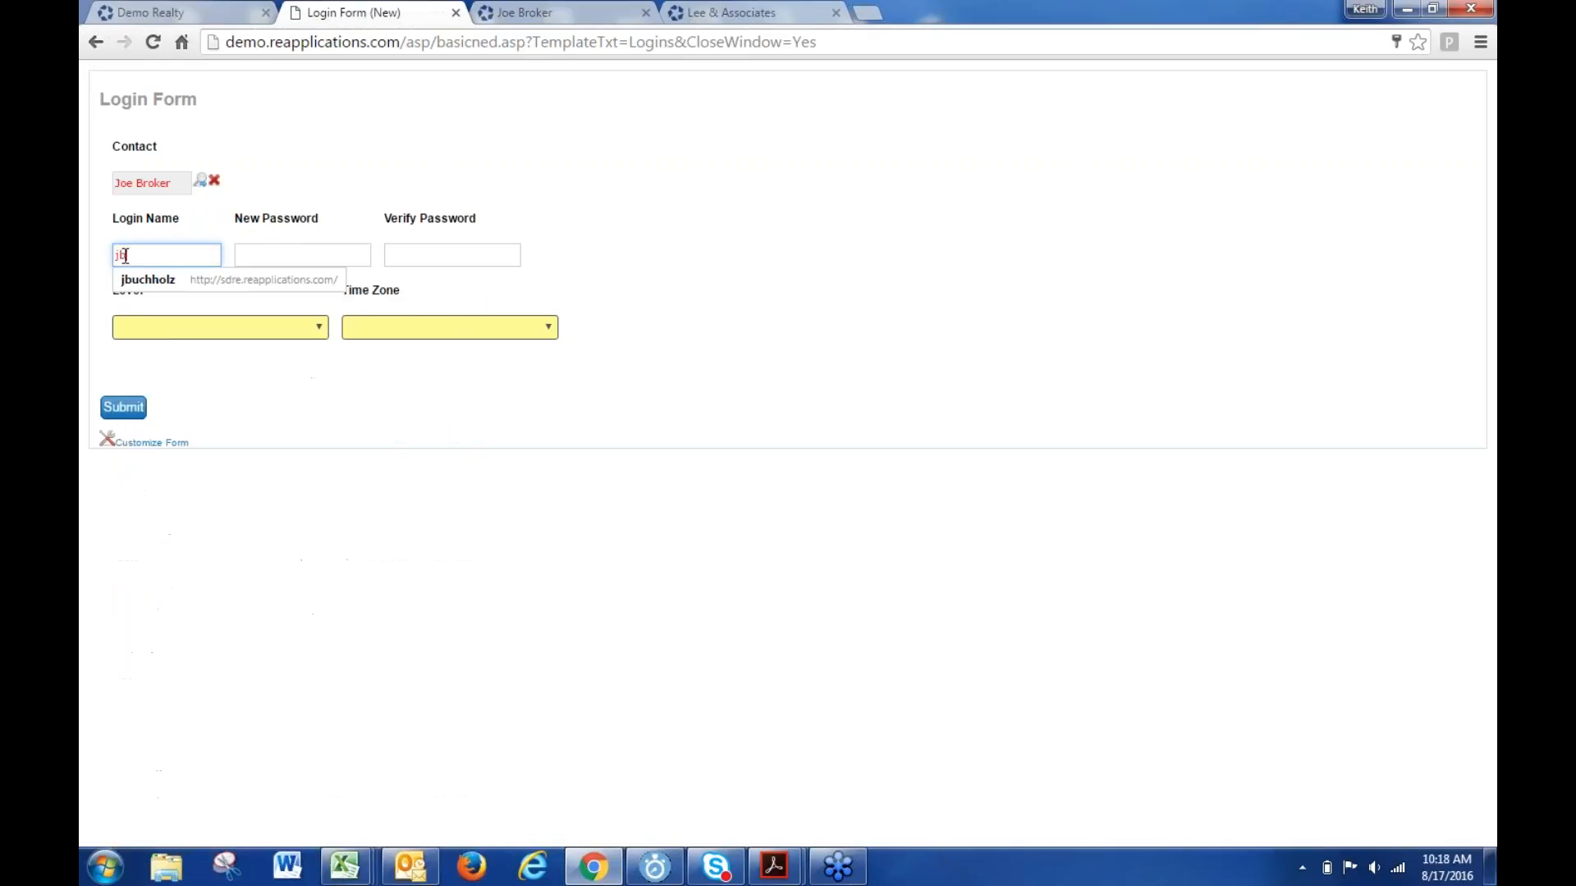
key("Tab")
type("*")
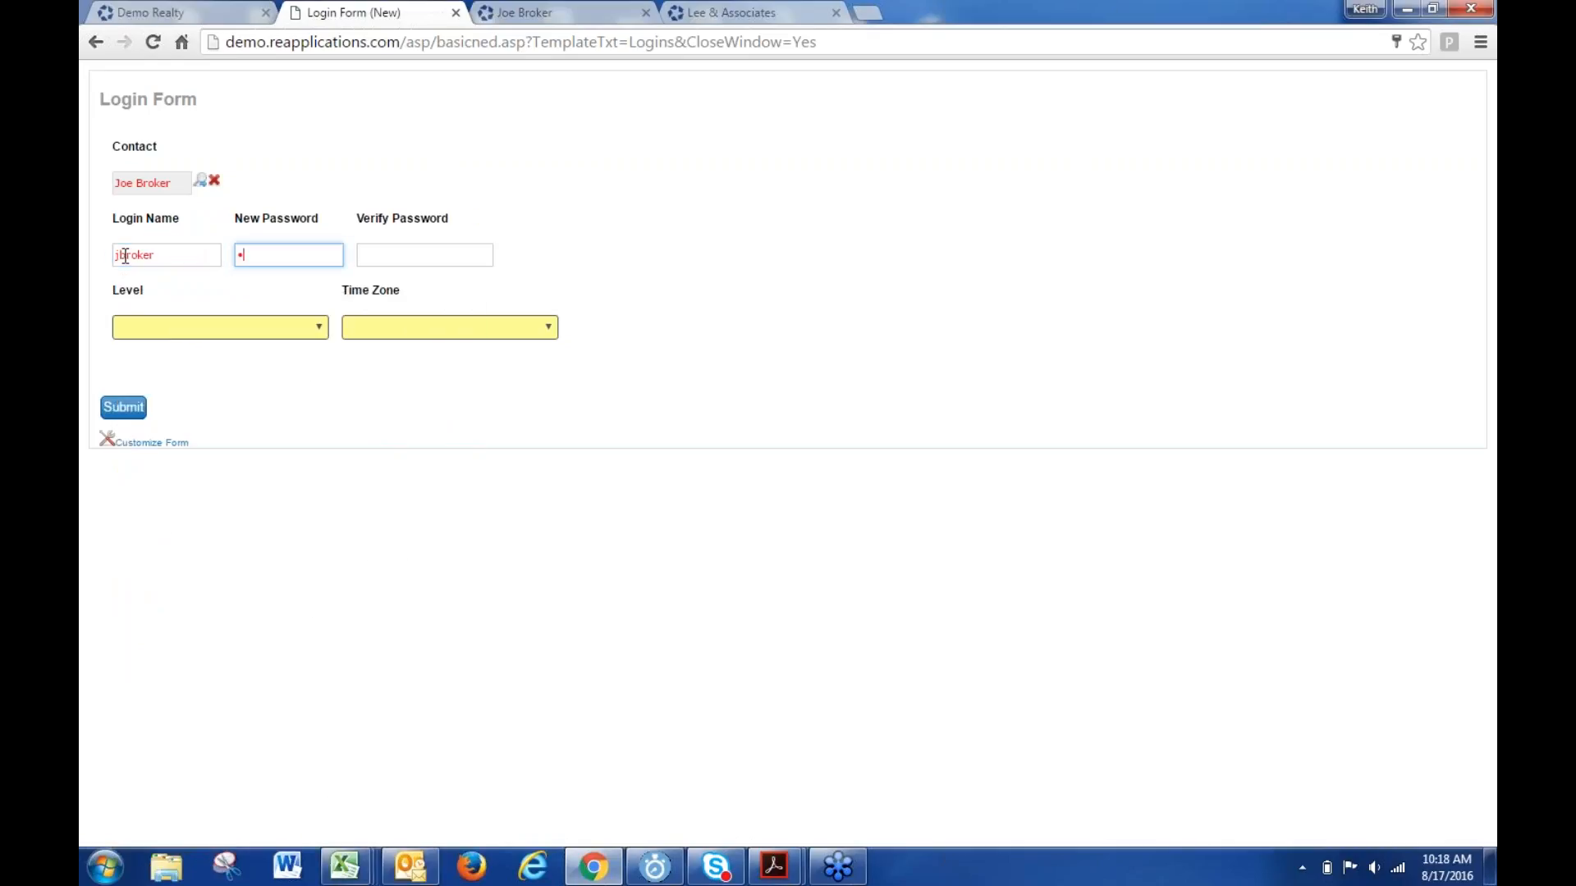
type("******")
key("Tab")
type("**")
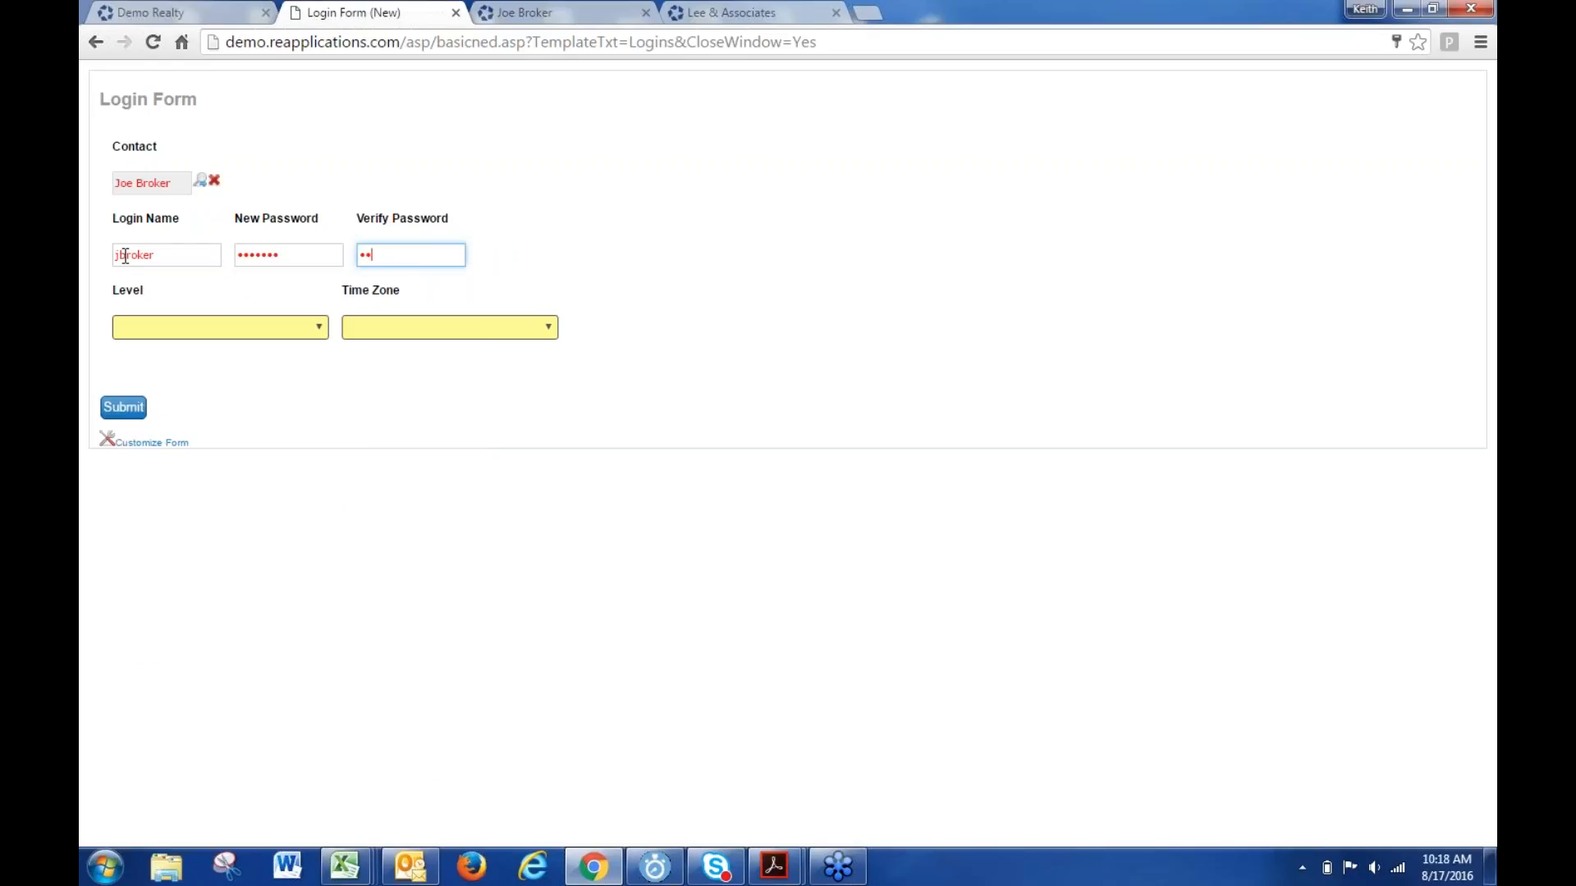
type("*****")
- Set Level to Local User and Time Zone to (GMT-08:00) Pacific Time, then submit the login
left_click(205, 328)
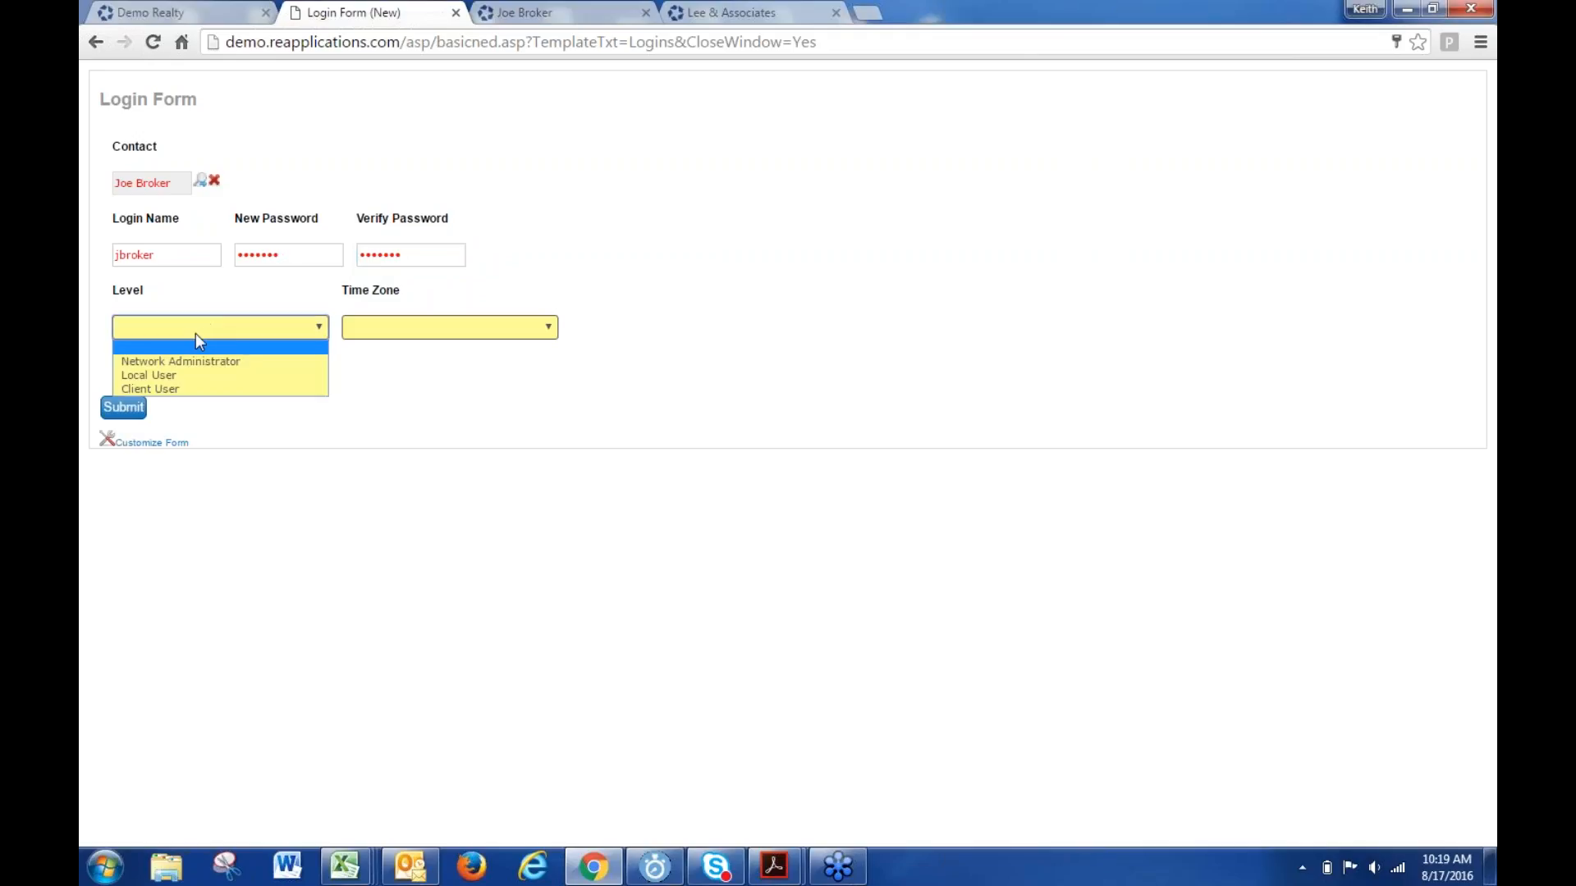
left_click(186, 377)
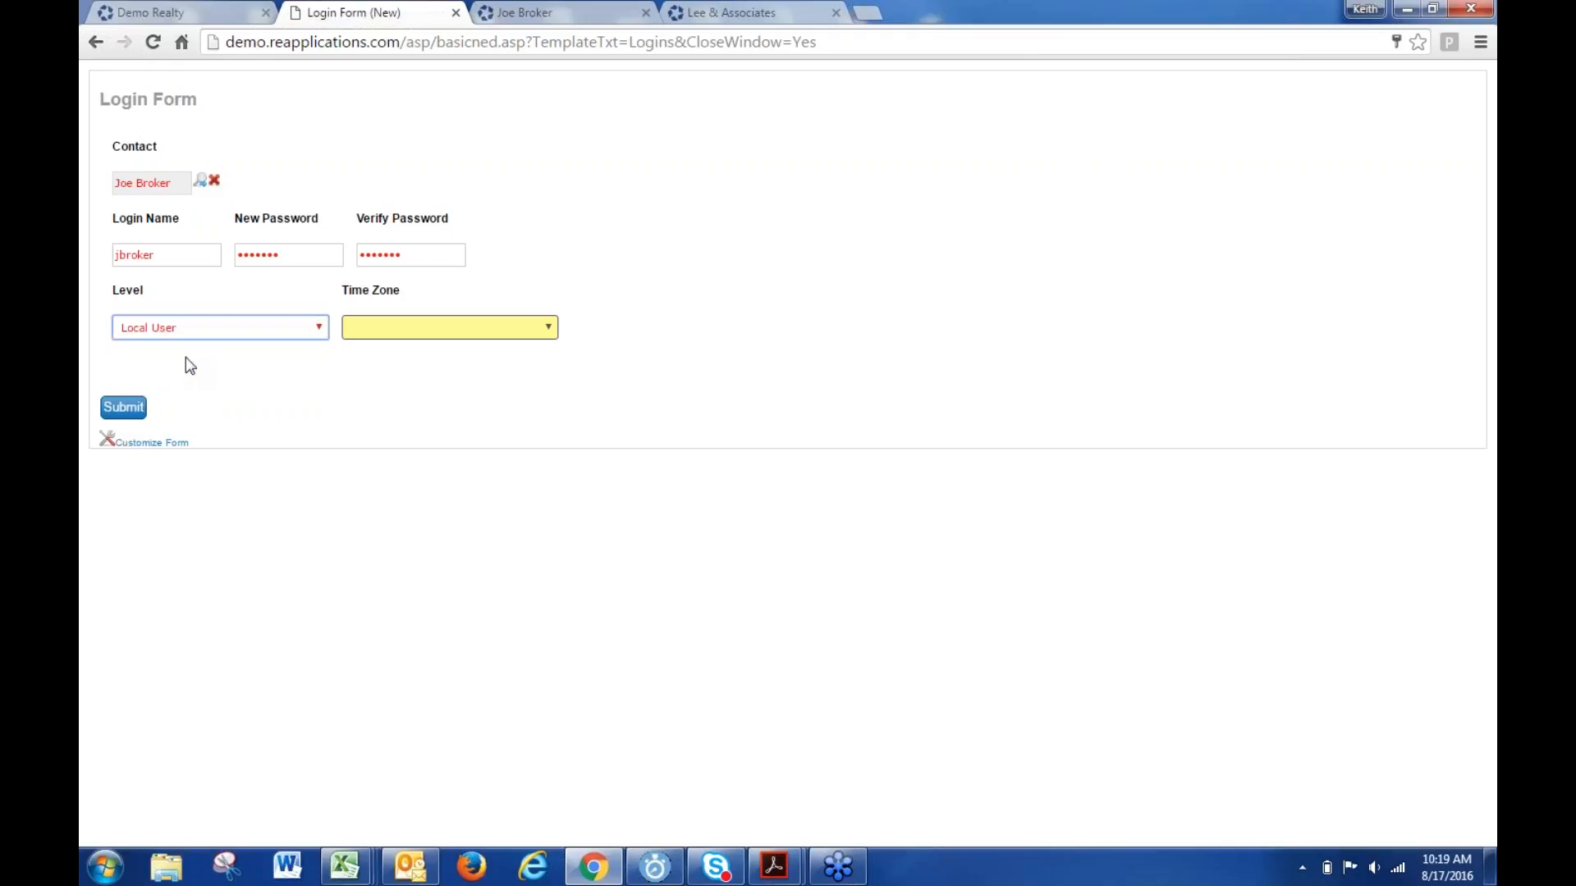
left_click(253, 326)
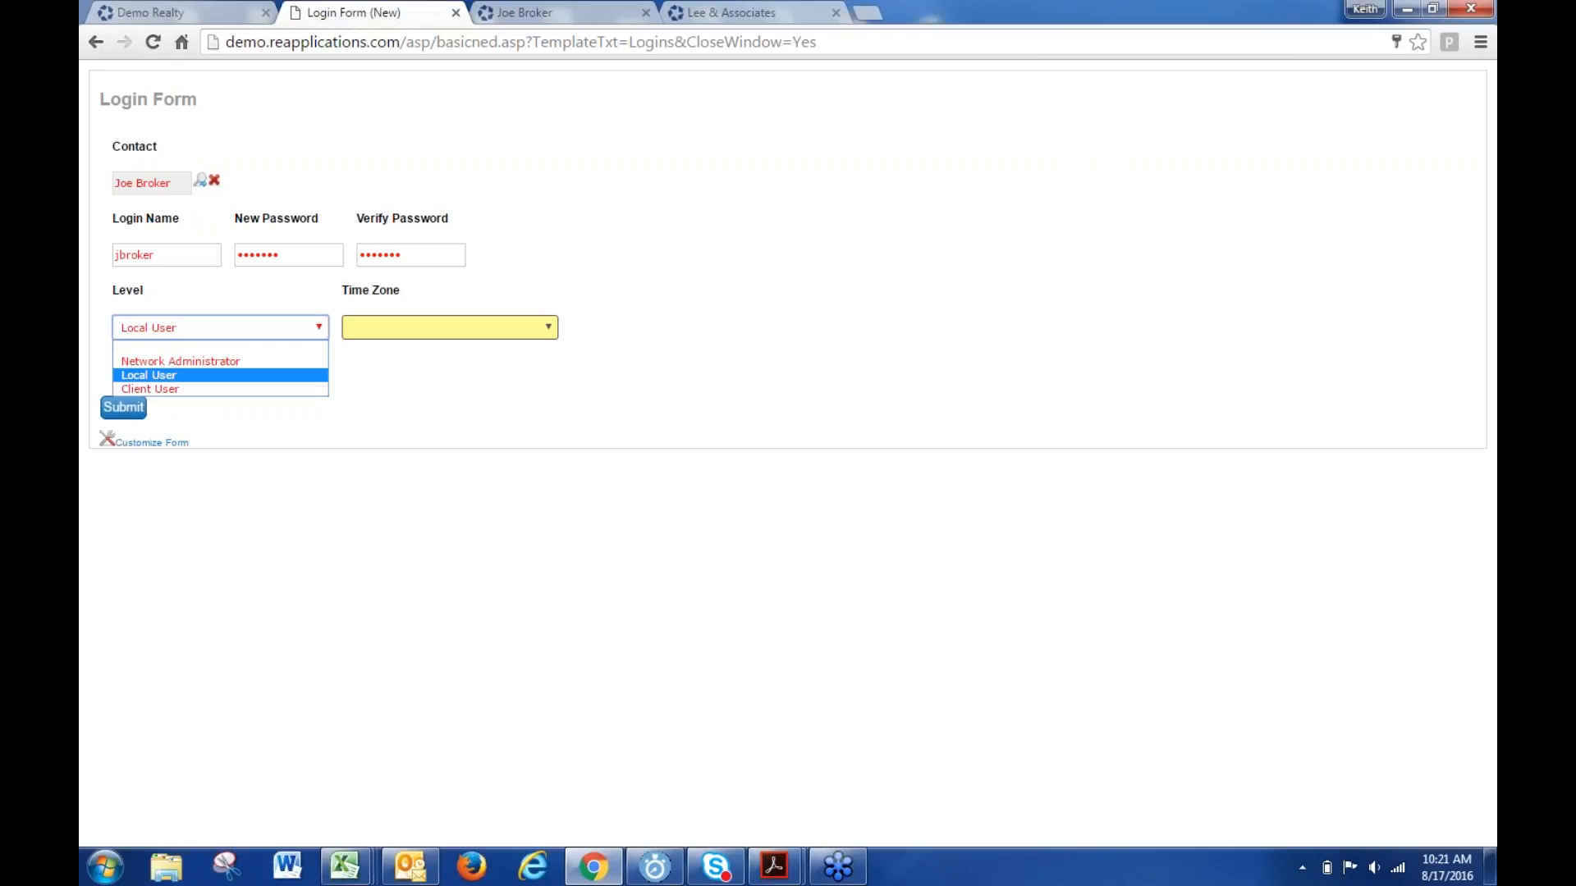
left_click(164, 375)
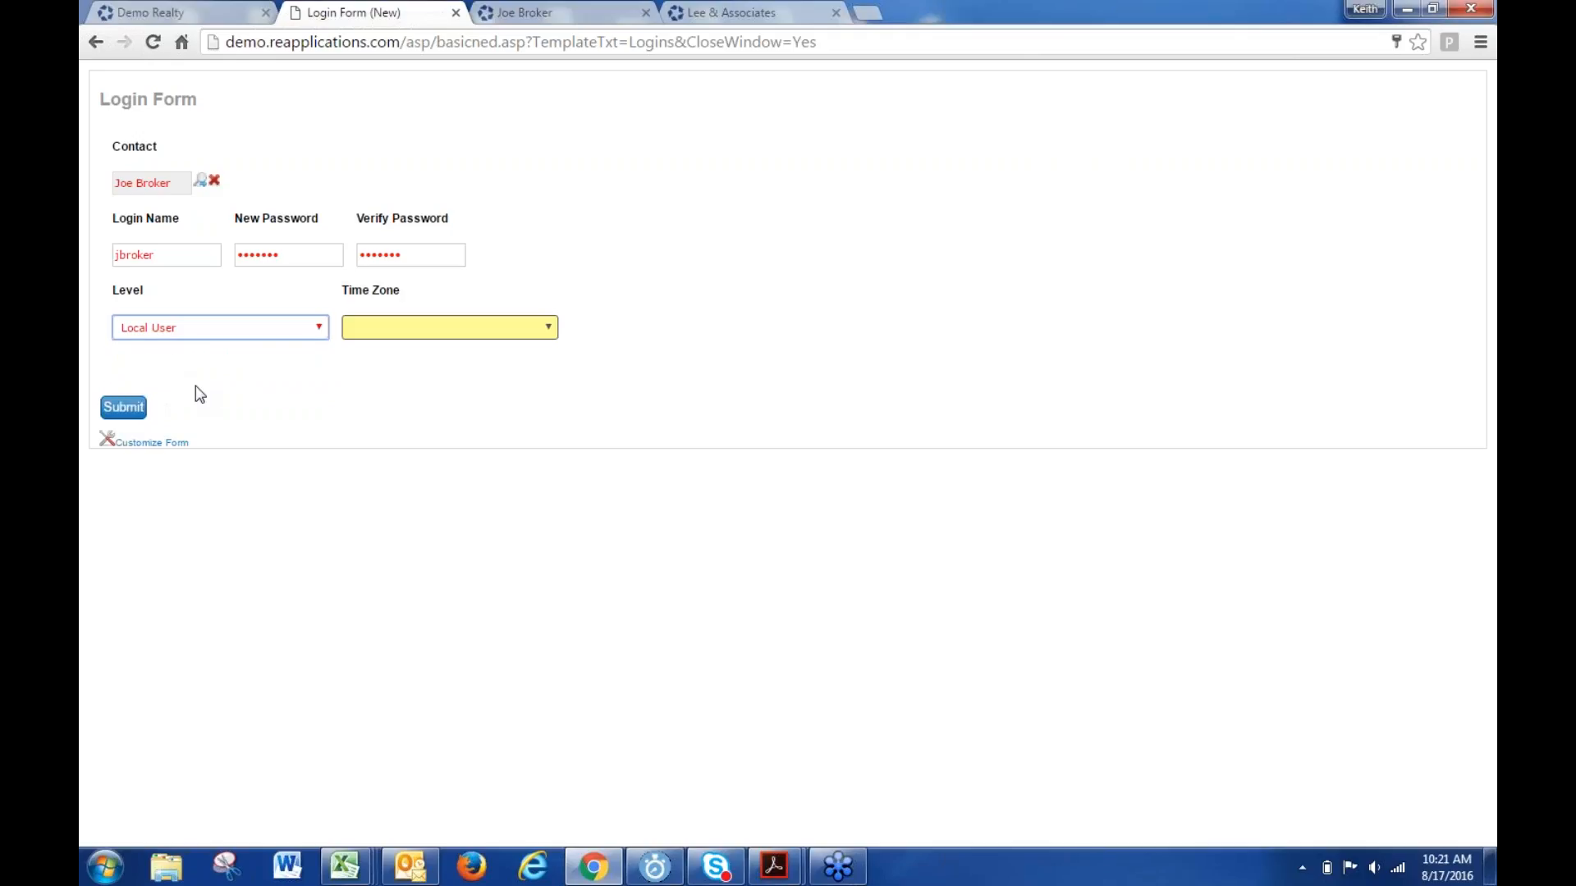
left_click(443, 330)
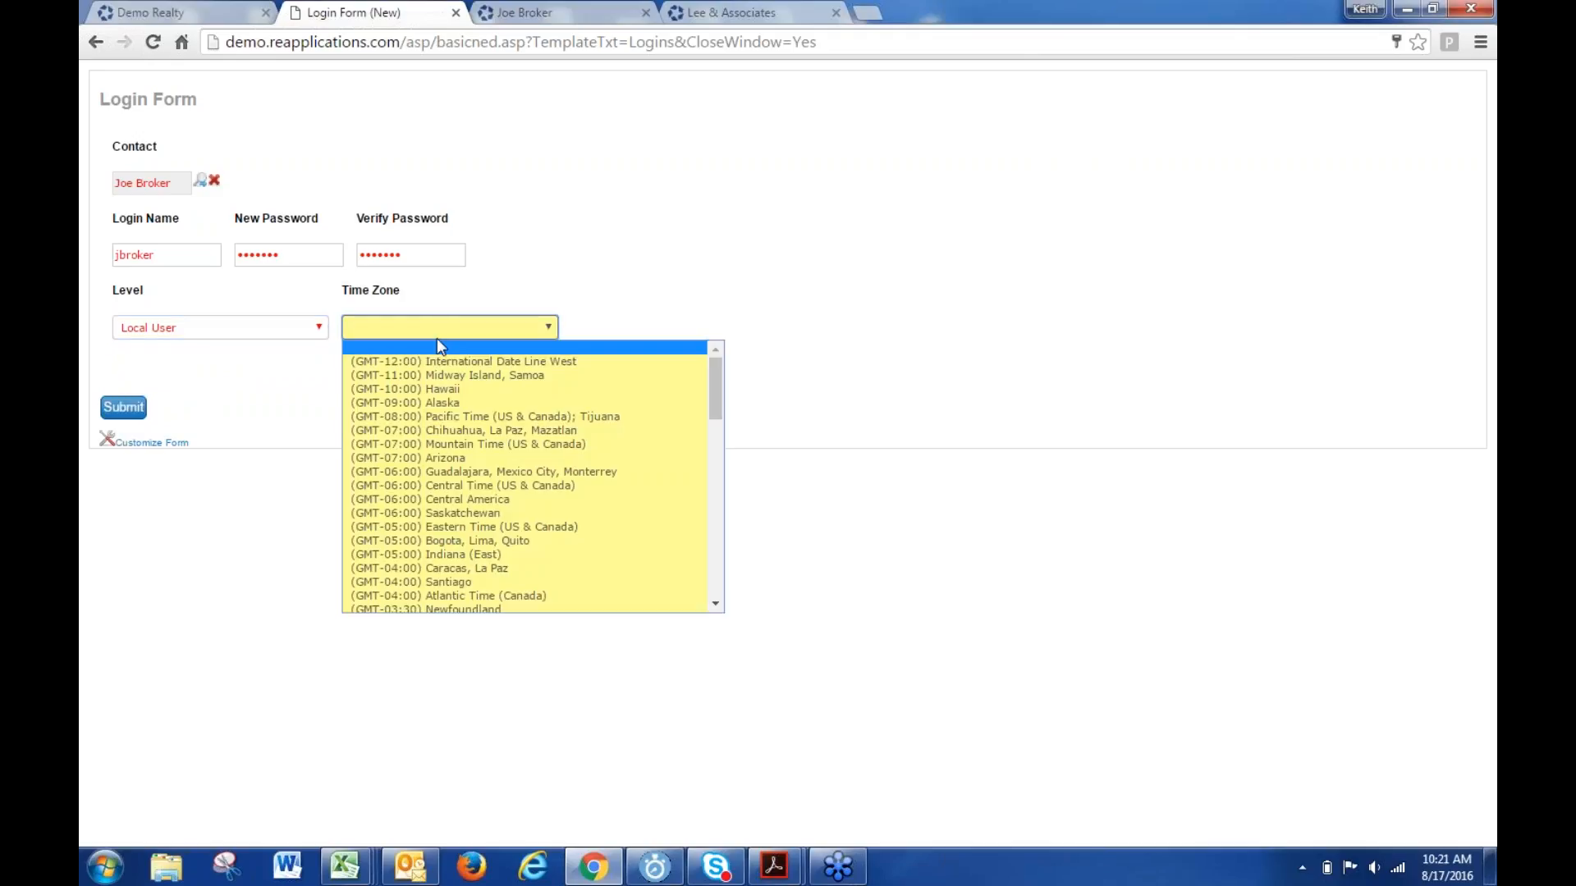
left_click(484, 416)
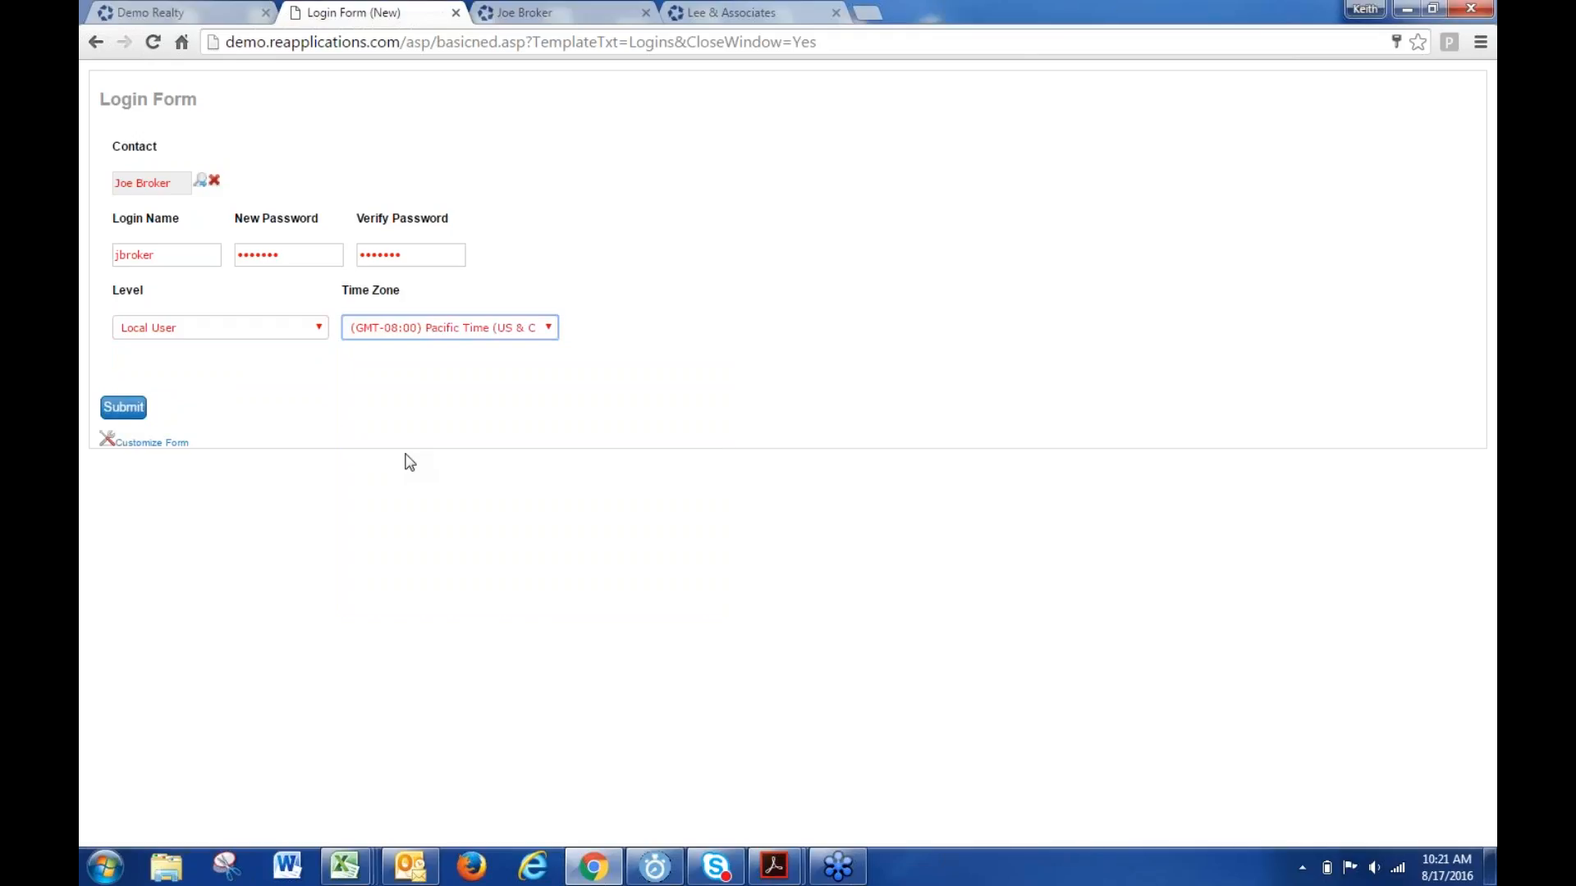
left_click(124, 408)
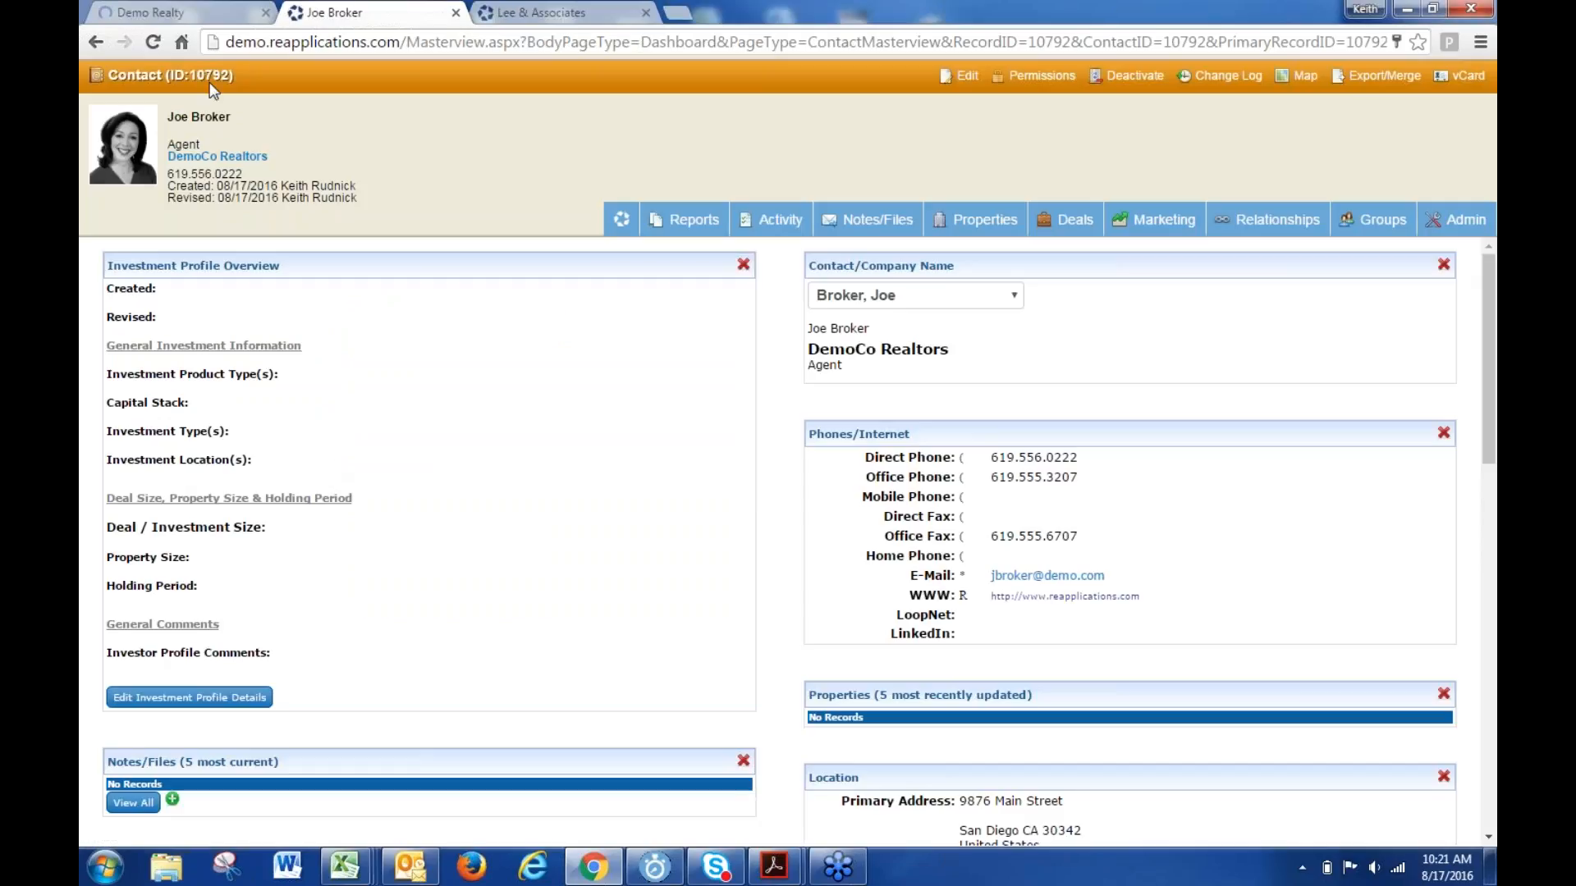
- Filter the Logins list by the agent's first name to show the 2 matching logins
left_click(186, 12)
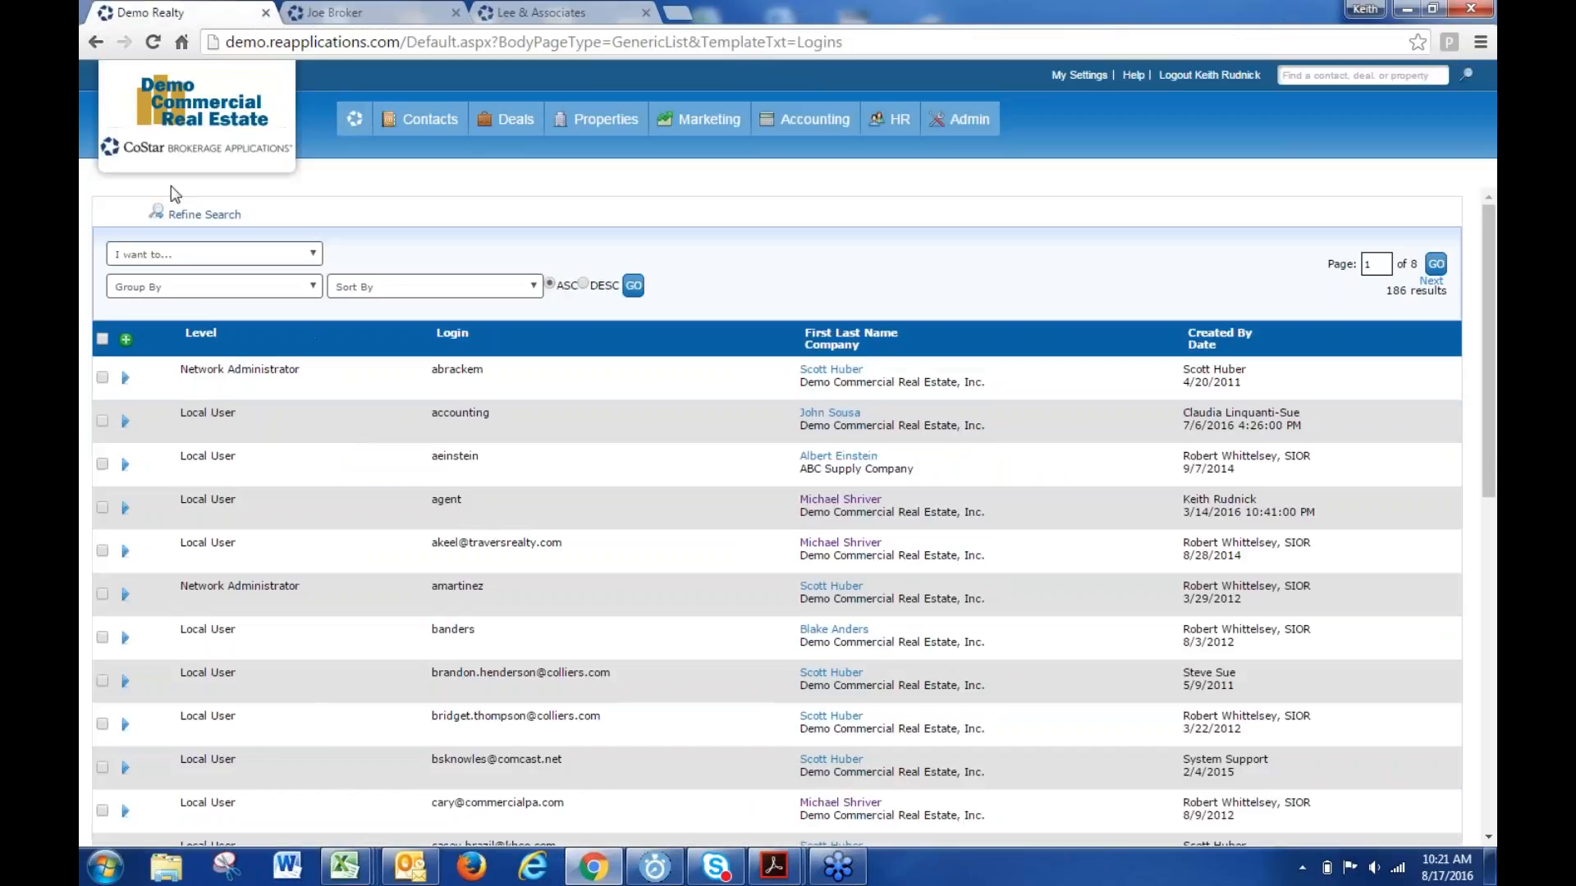
left_click(201, 215)
left_click(308, 287)
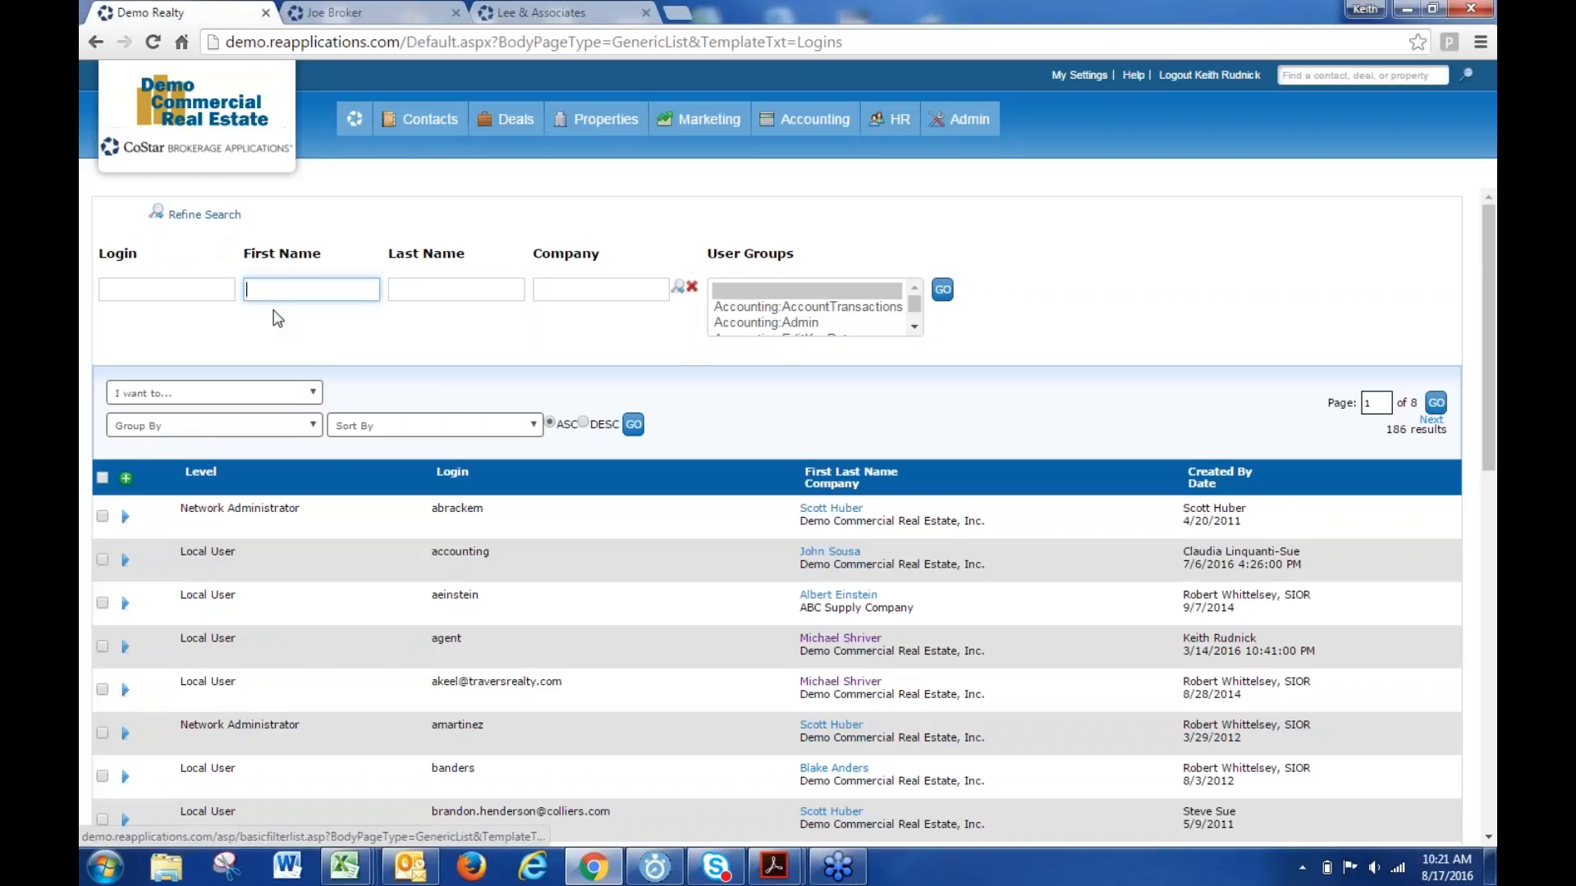
type("joe")
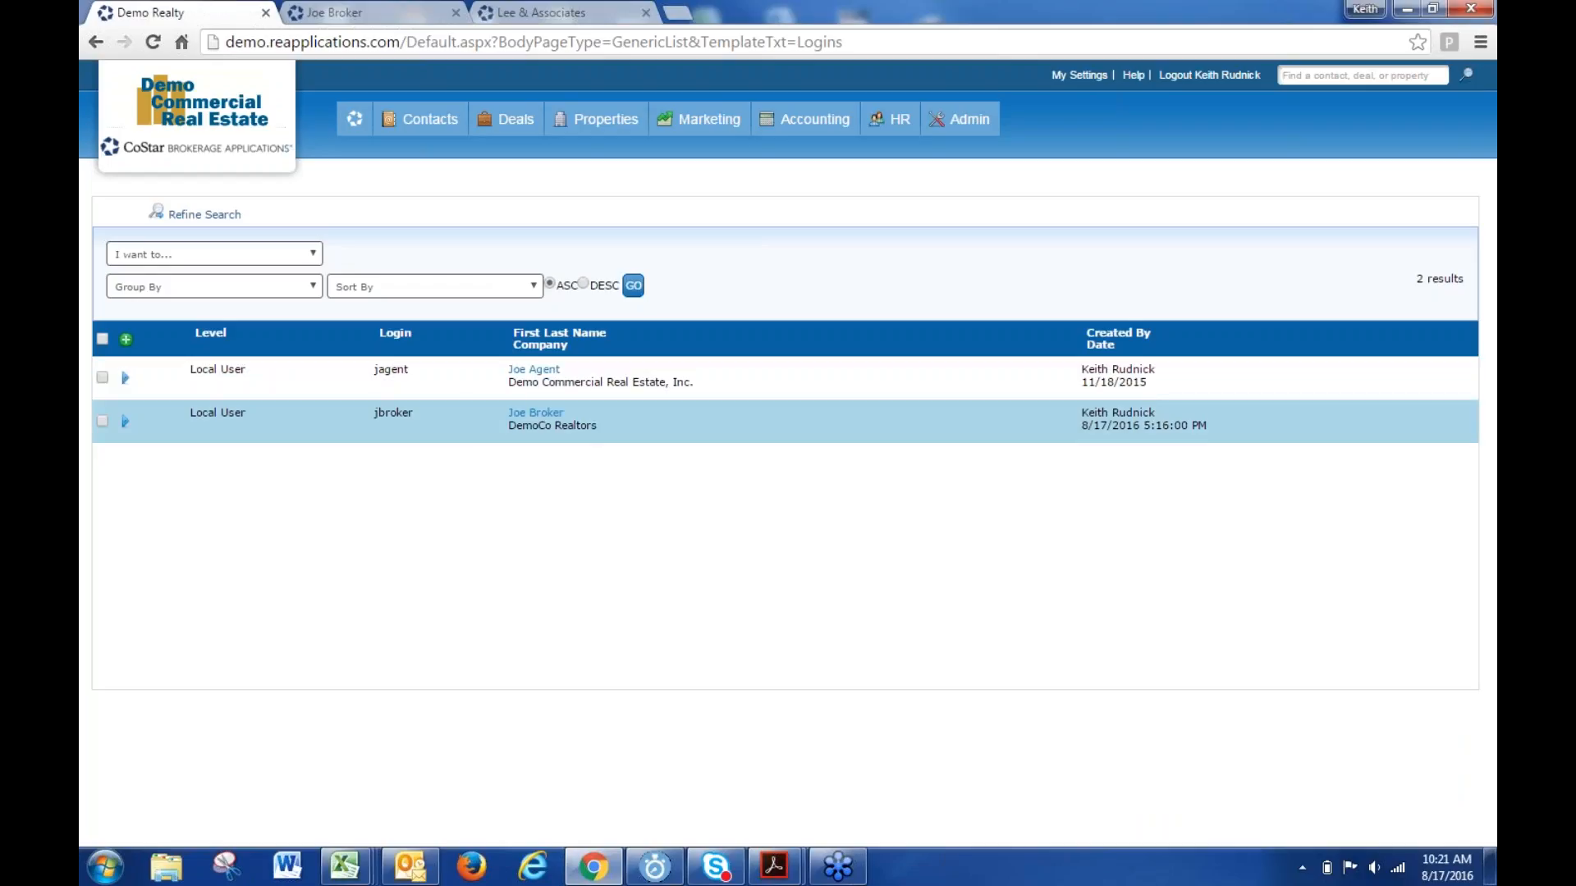
left_click_drag(1136, 415, 1059, 433)
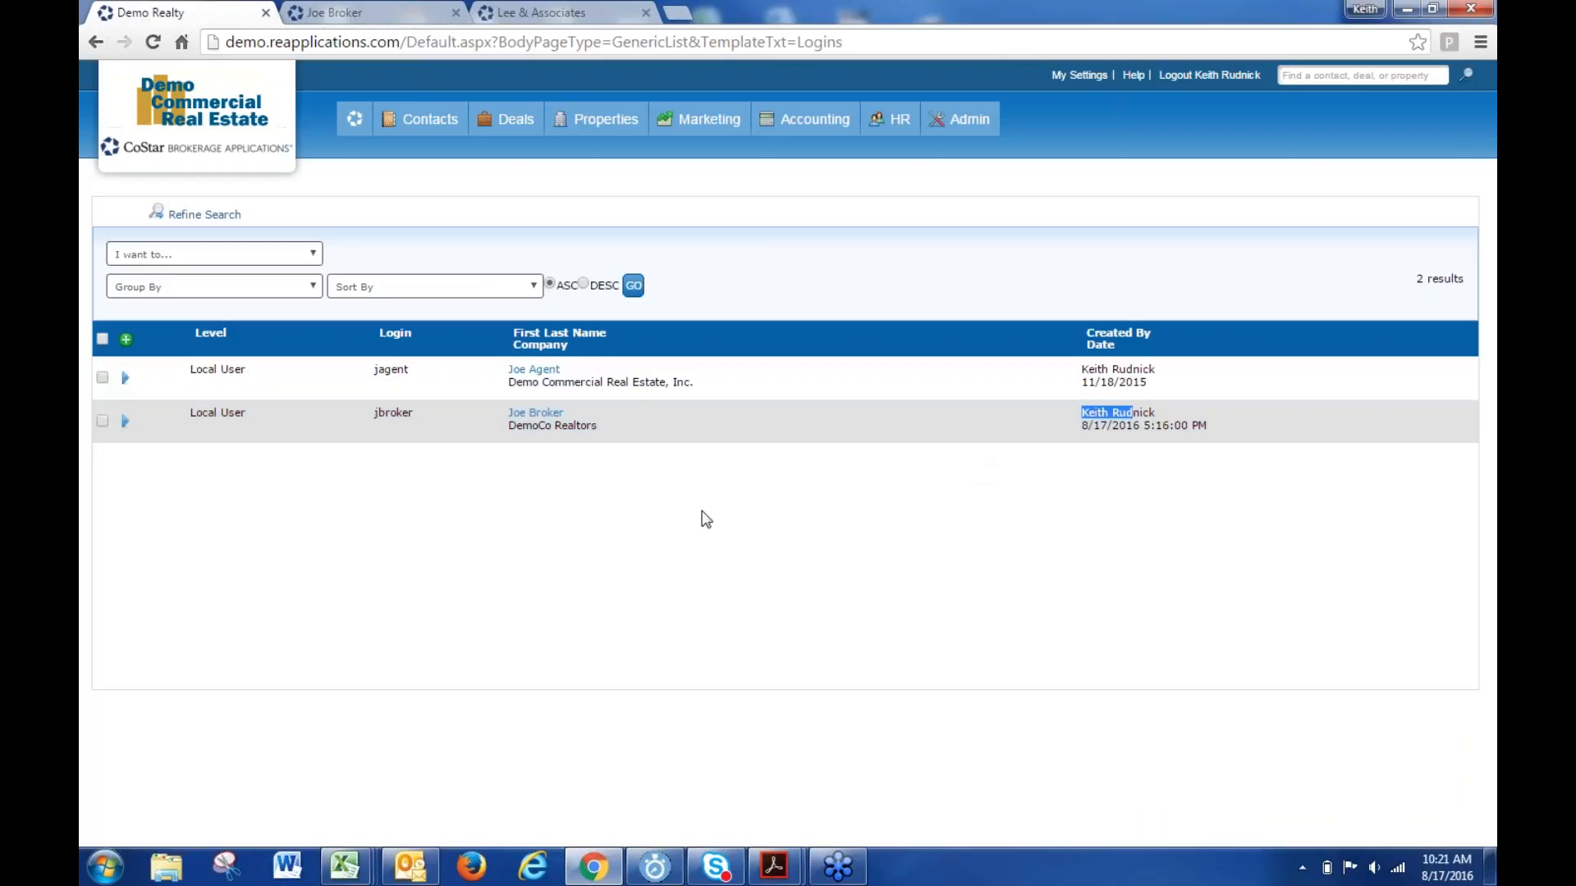
left_click(531, 497)
- In the new login's User Group Settings, allow creating contacts and remove Dedup, Investment Profile, UpdateSelected and Admin rights
left_click(124, 421)
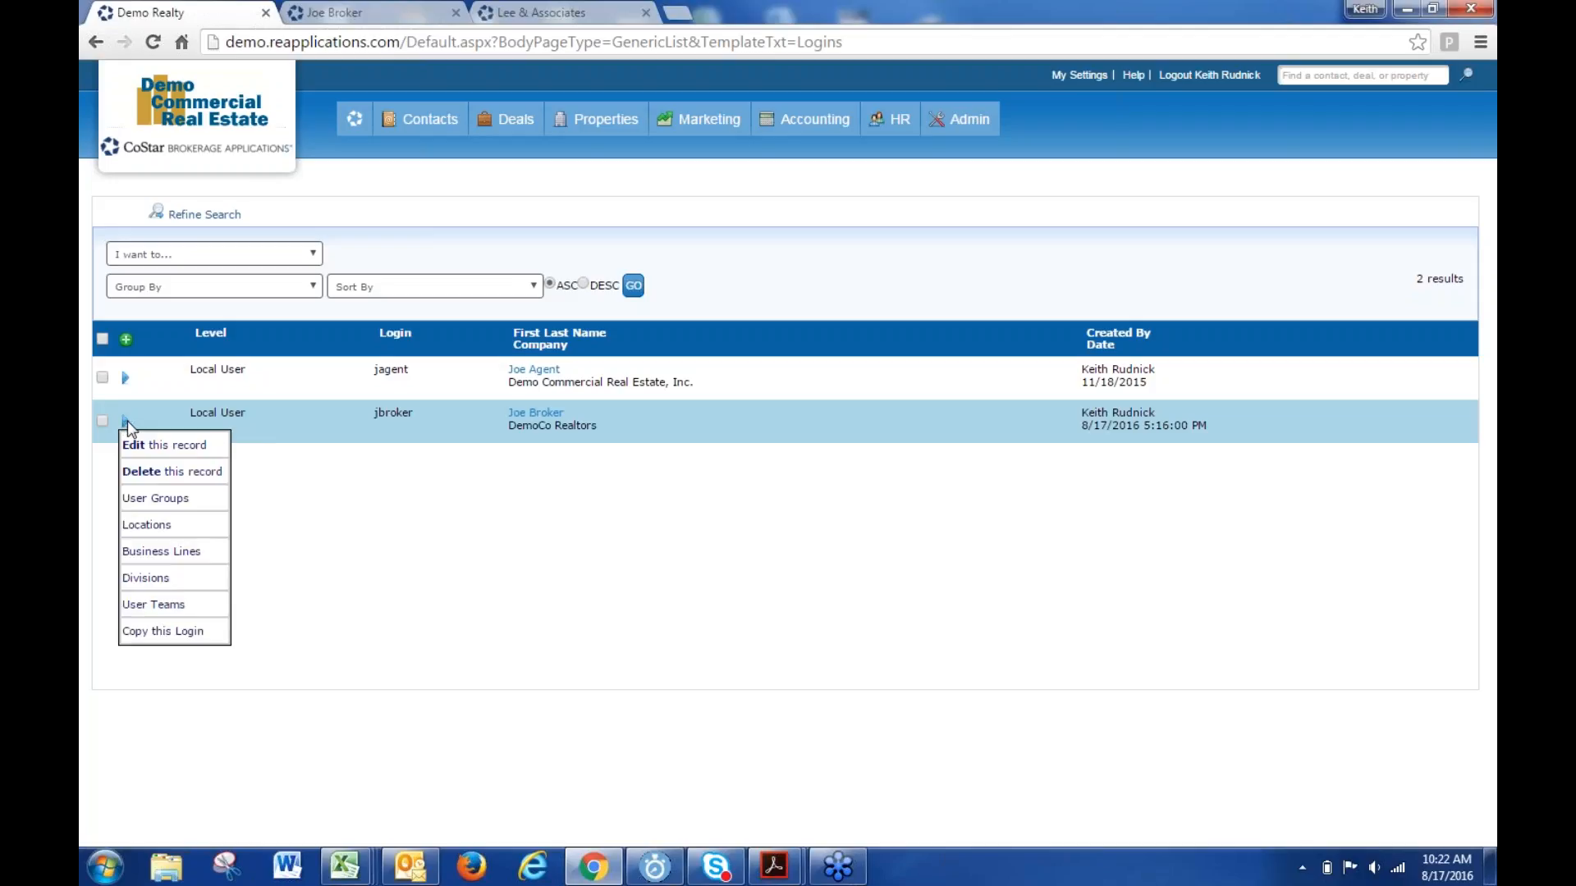
left_click(155, 498)
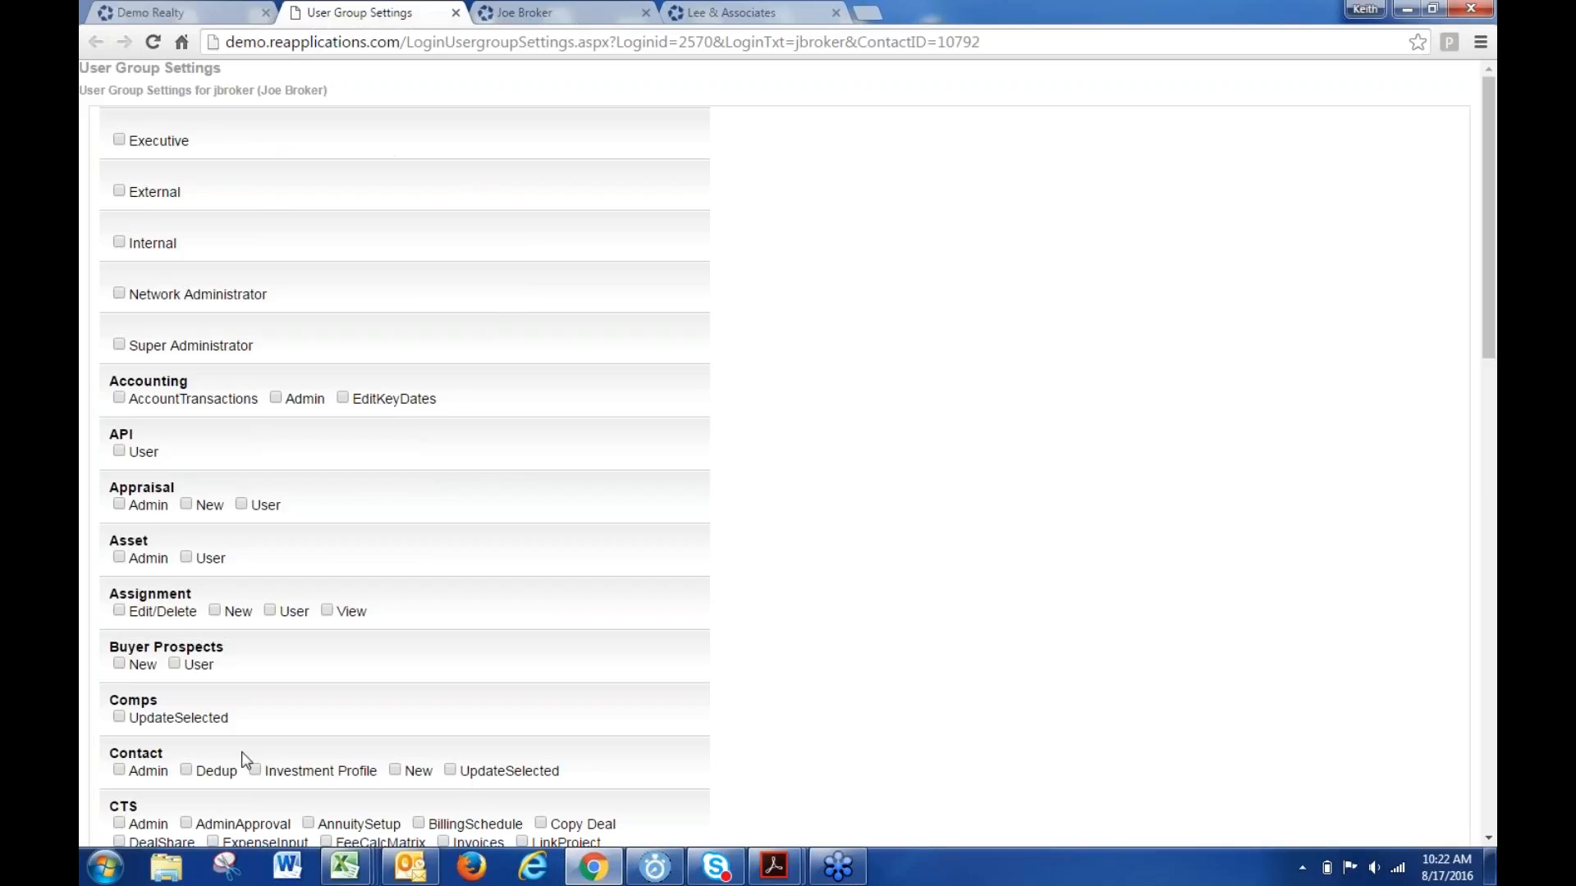
scroll(612, 599, "down", 3)
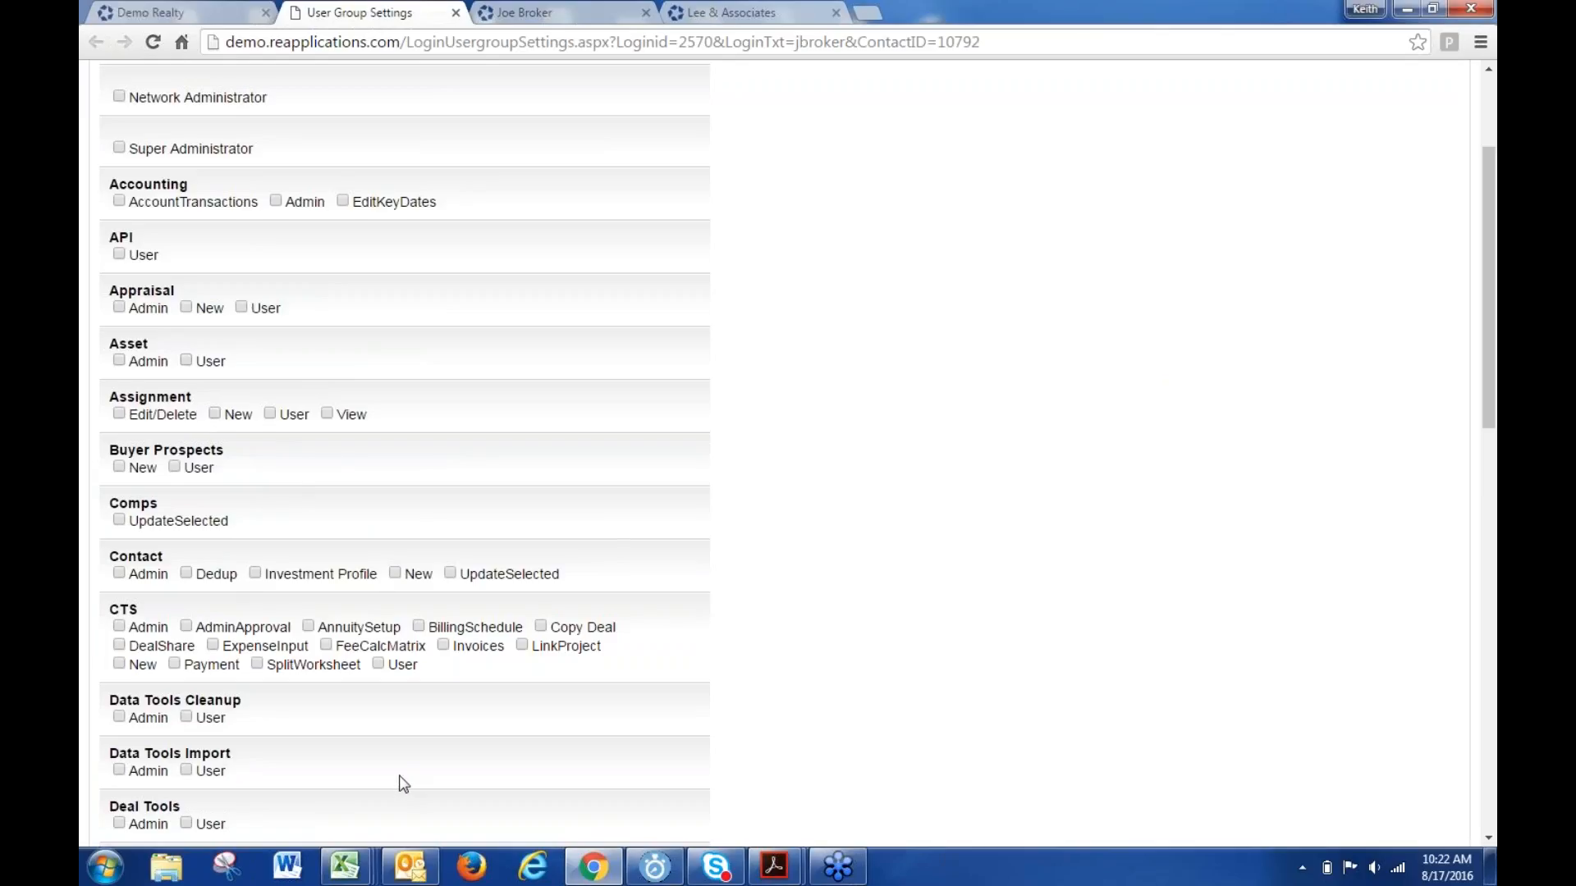
left_click(396, 573)
left_click(120, 573)
left_click(186, 572)
left_click(186, 573)
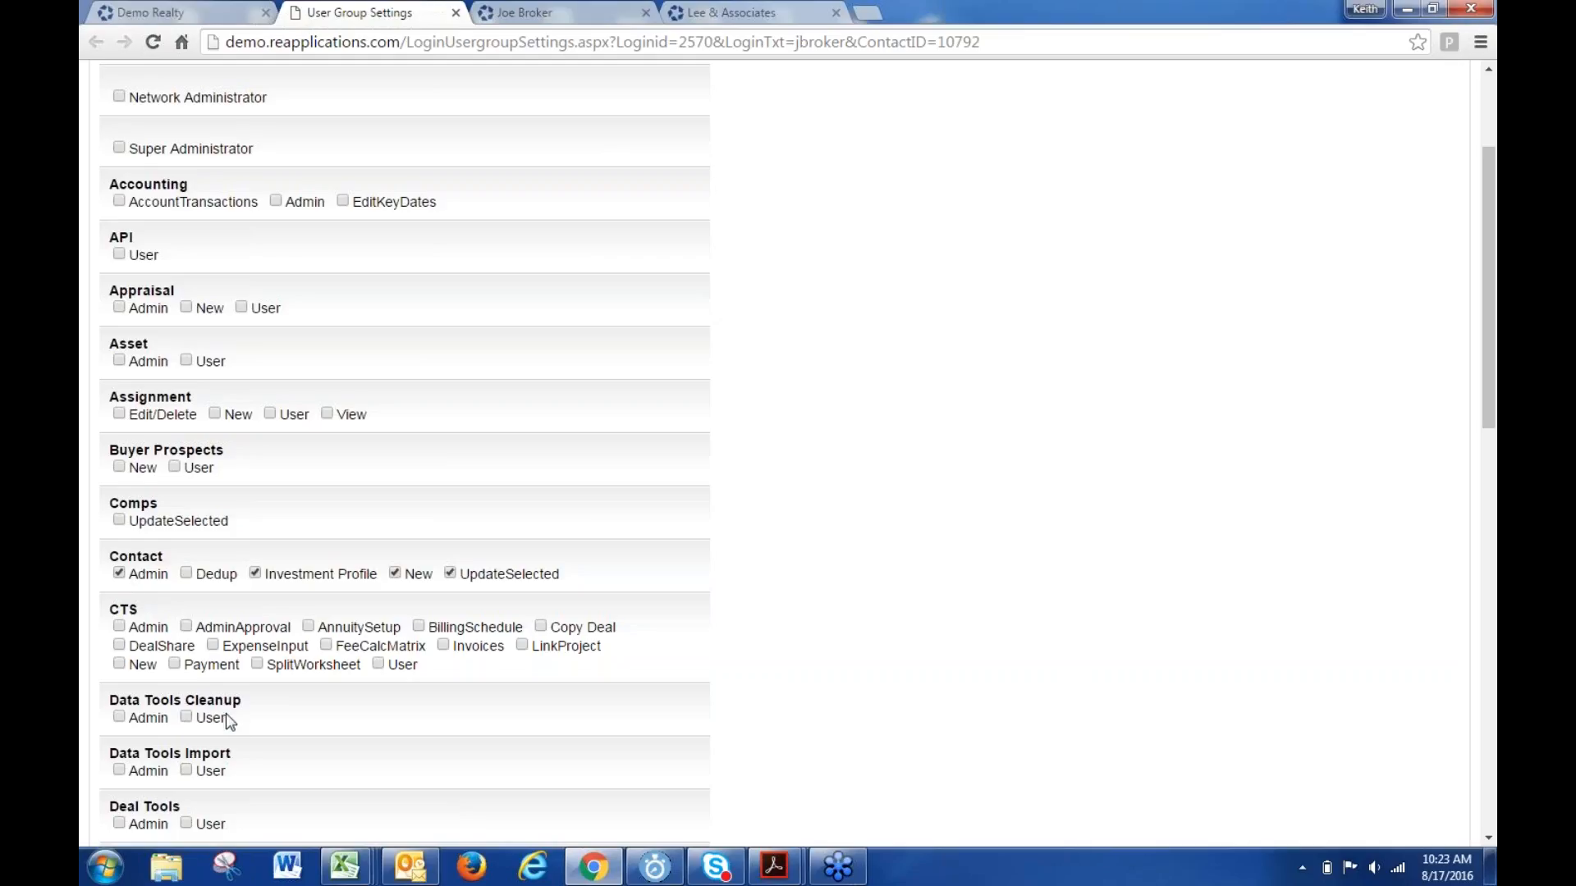
left_click(261, 577)
left_click(449, 575)
left_click(119, 574)
- Read the permission and Internal group descriptions, then return to the Logins list
mouse_move(123, 574)
mouse_move(215, 580)
mouse_move(416, 584)
scroll(269, 710, "up", 2)
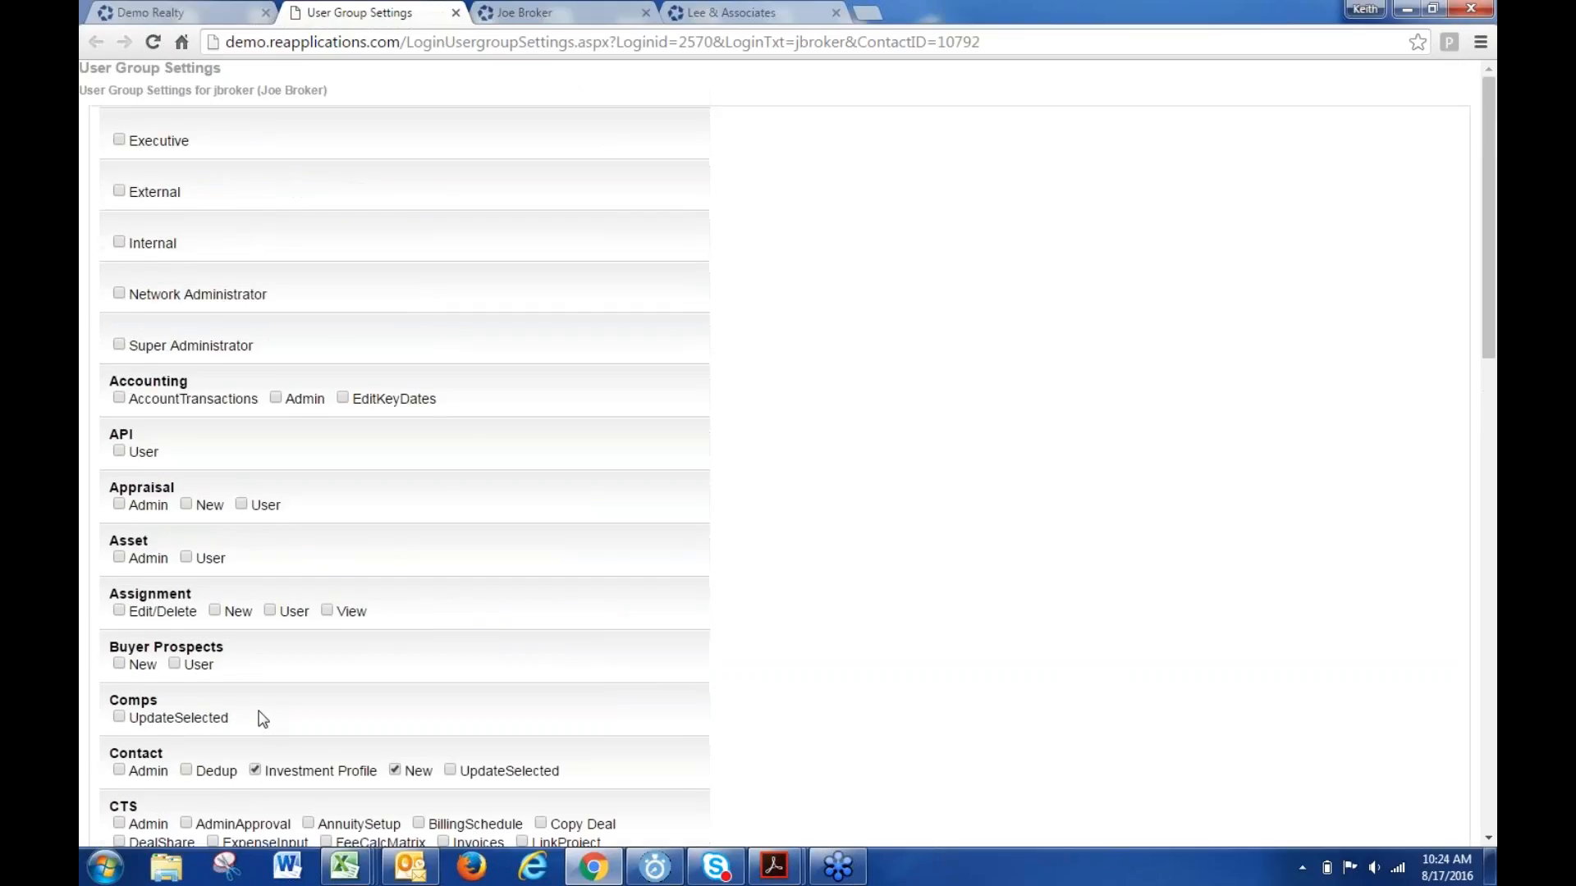
scroll(256, 712, "down", 1)
scroll(252, 712, "up", 1)
left_click_drag(184, 243, 124, 249)
left_click(236, 241)
left_click_drag(187, 247, 128, 248)
mouse_move(157, 248)
left_click(355, 263)
left_click(186, 13)
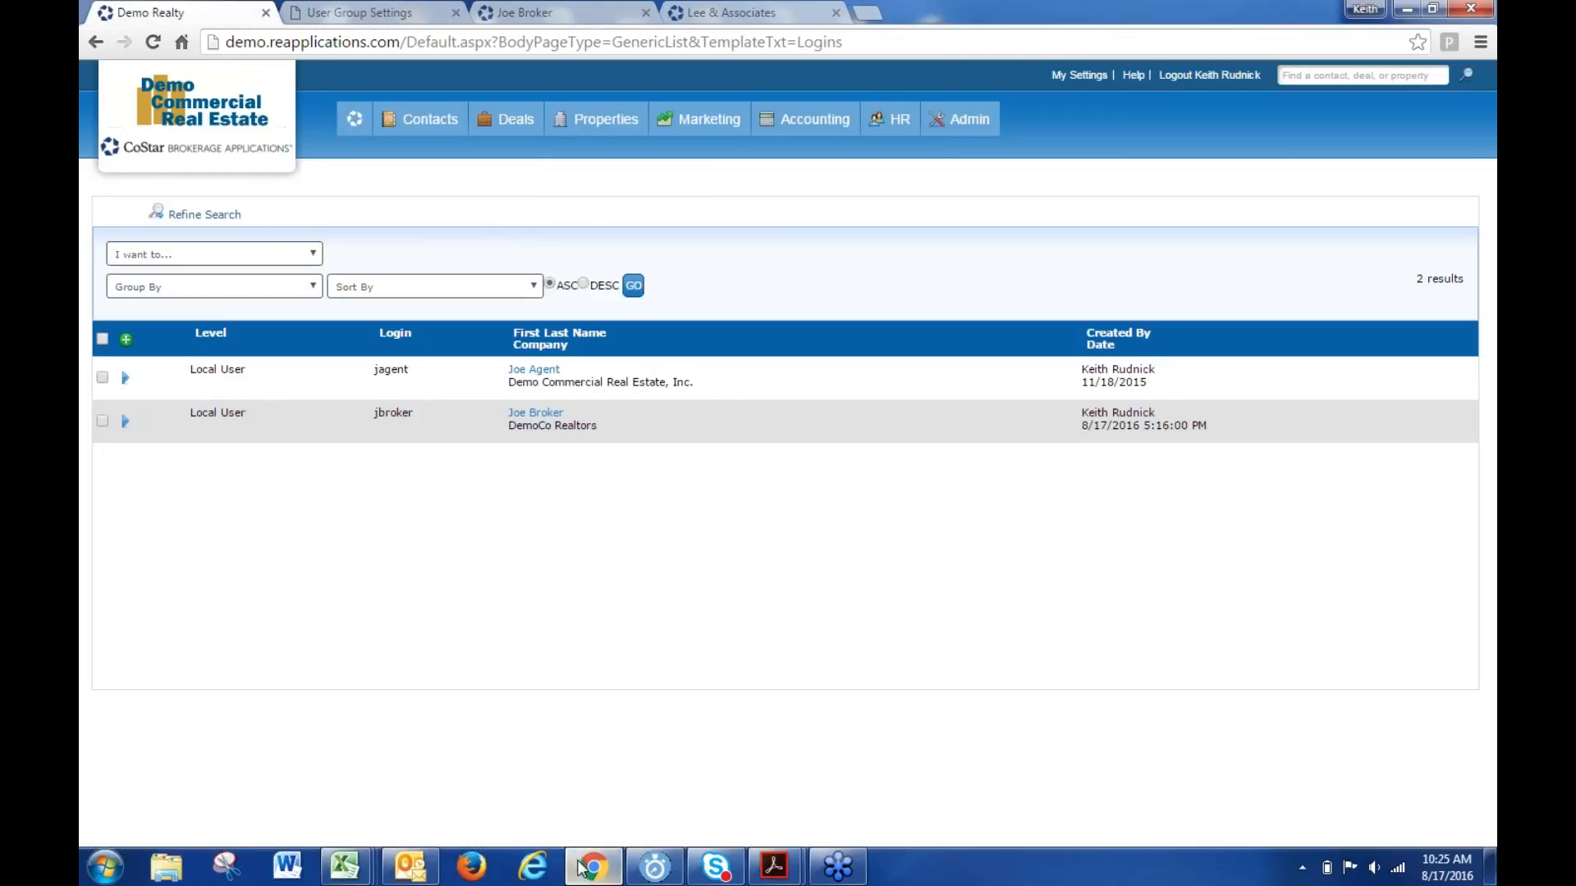
- In Internet Explorer, sign in to the demo site with the new agent login and its password
left_click(533, 867)
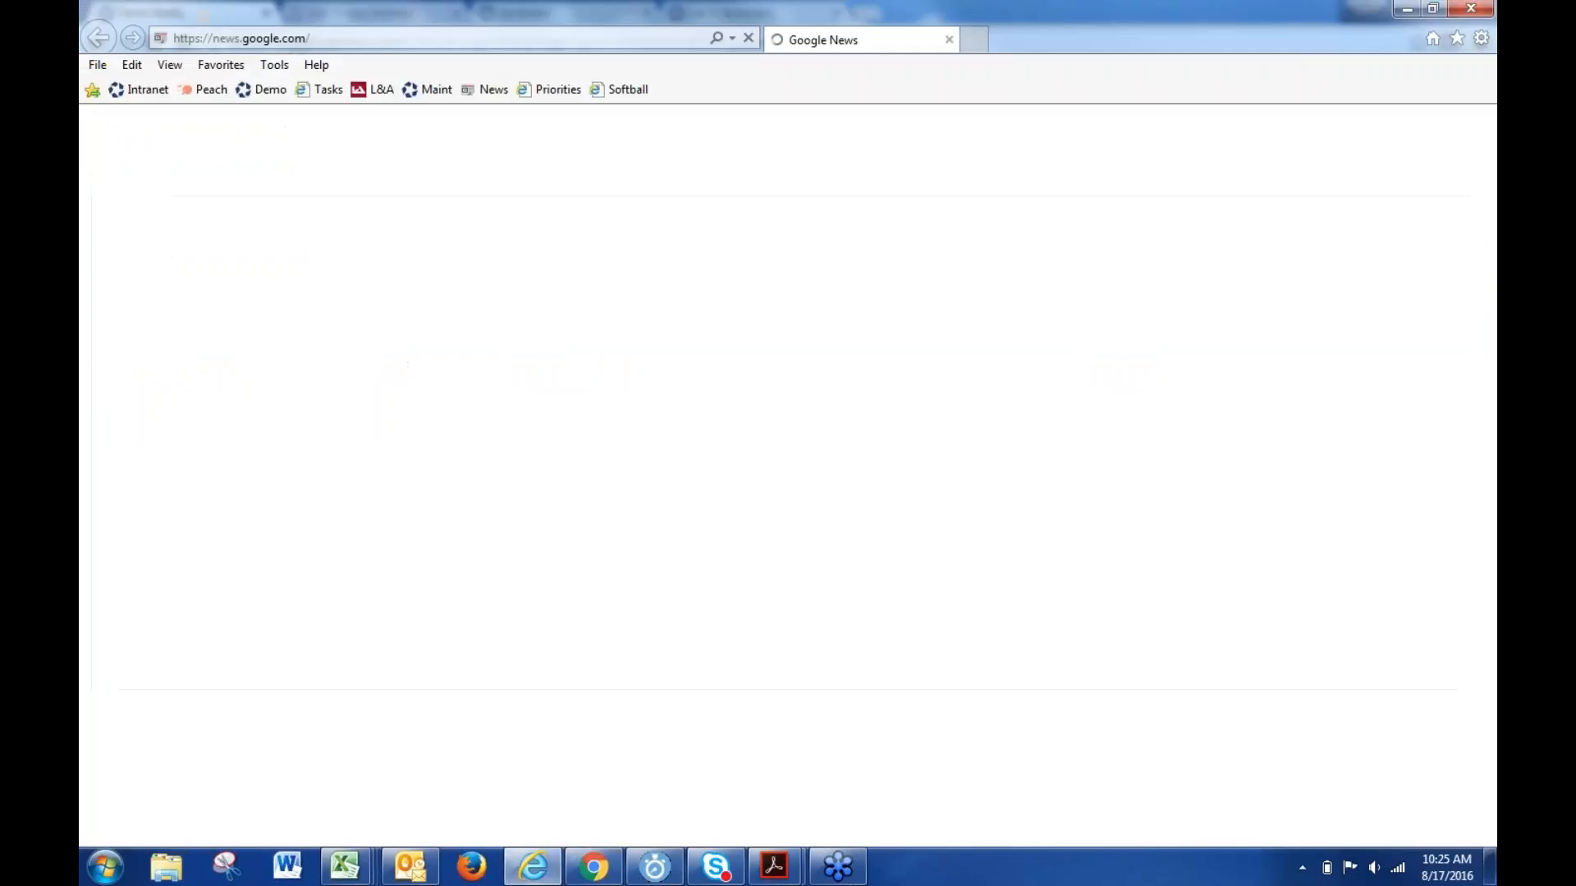
left_click(261, 88)
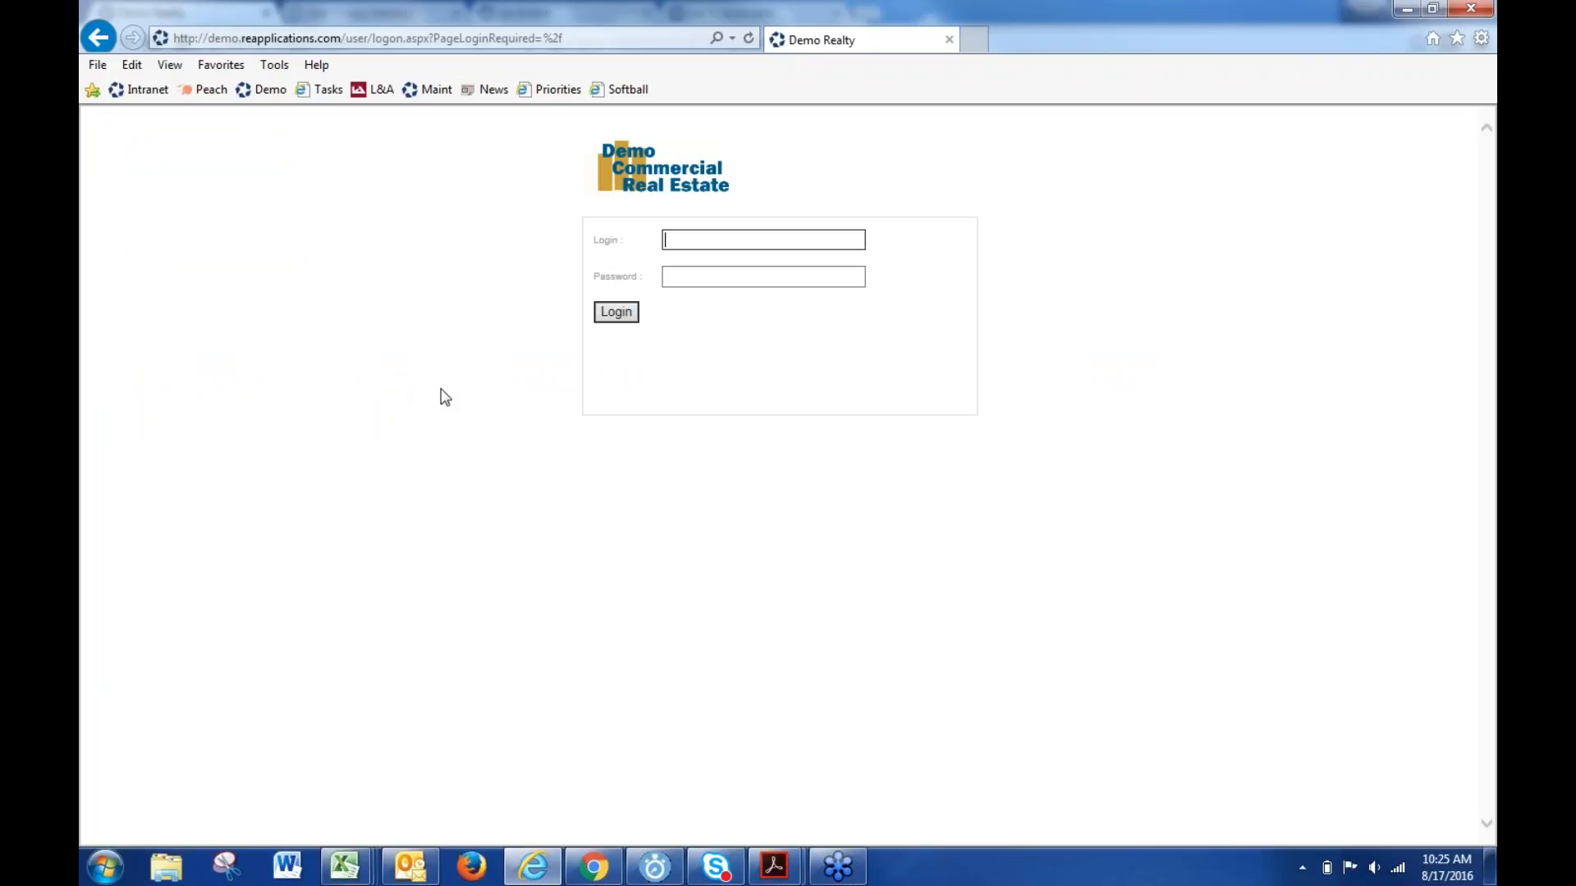
type("jbroker")
key("Tab")
type("•••••••")
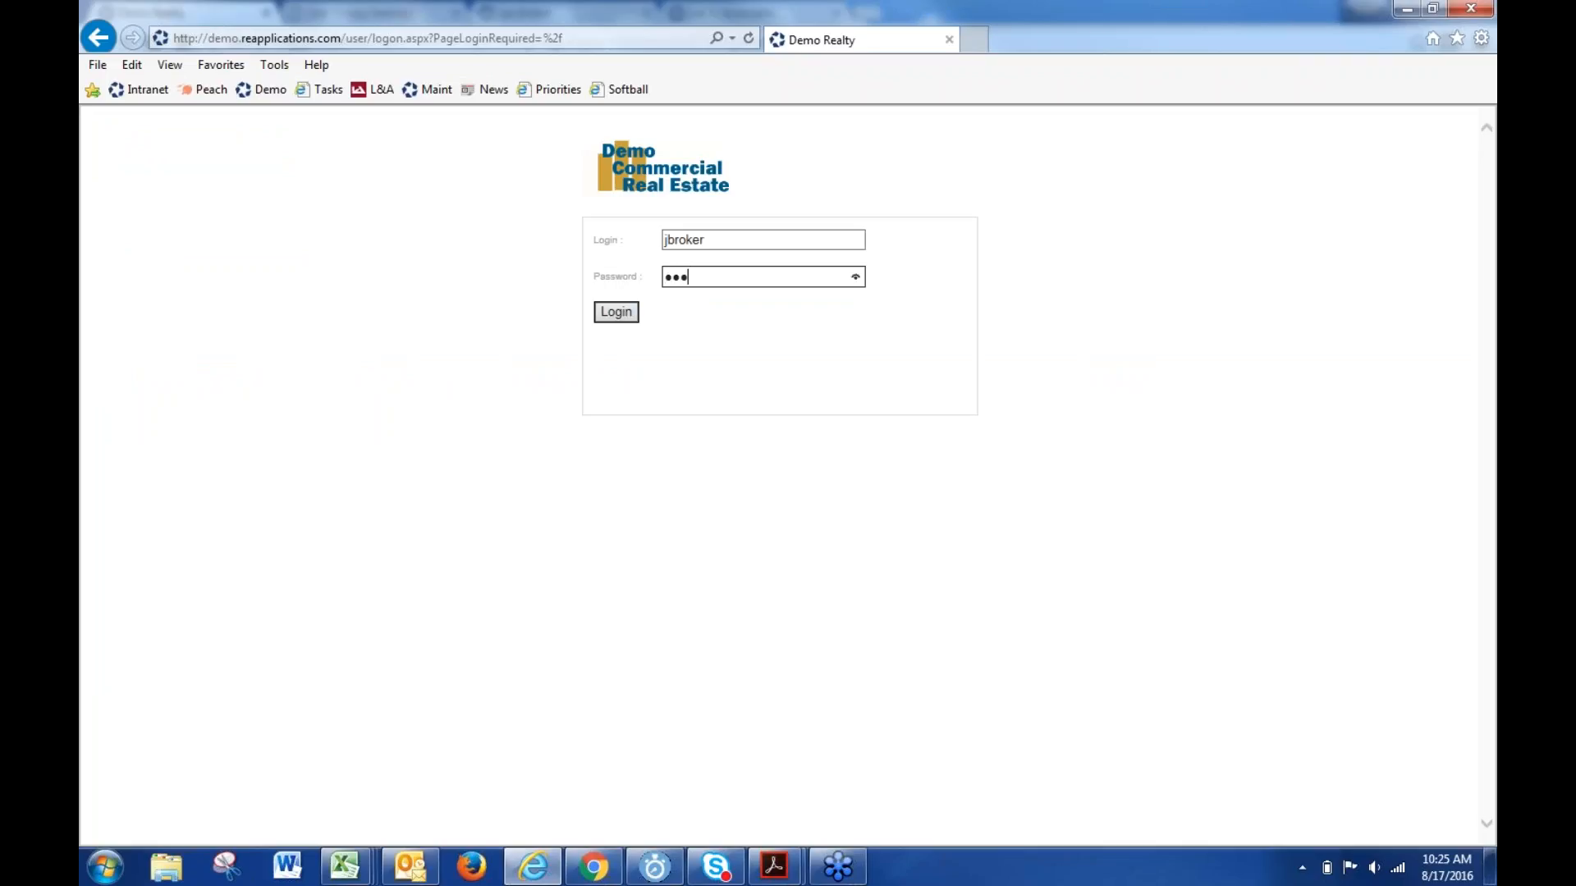
key("Return")
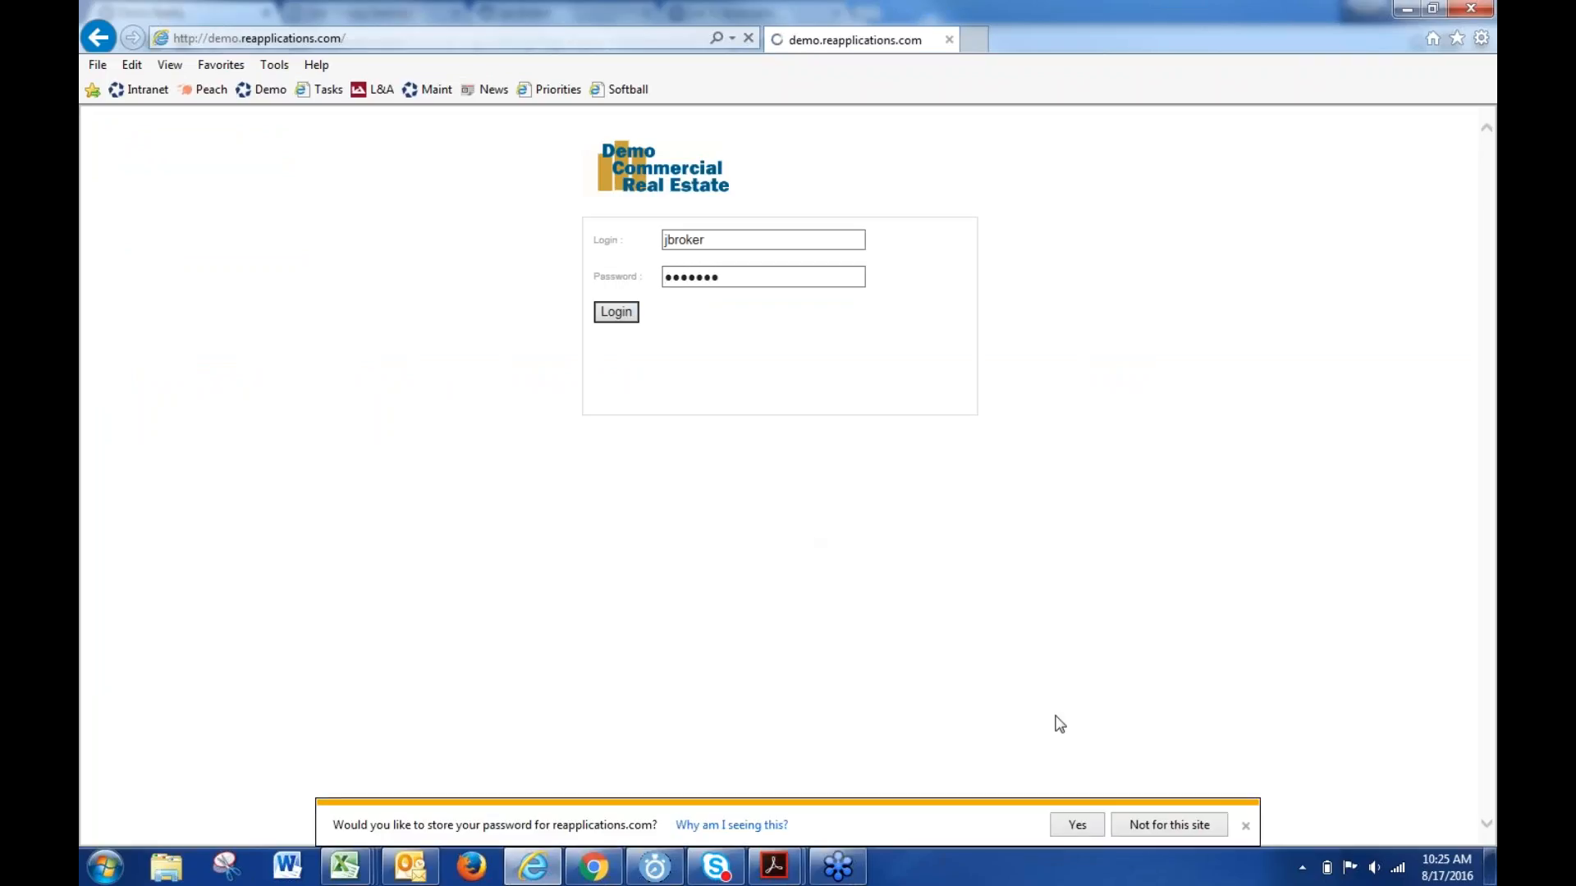
- Decline saving jbroker's password, then return to Chrome's jbroker User Group Settings
left_click(1075, 824)
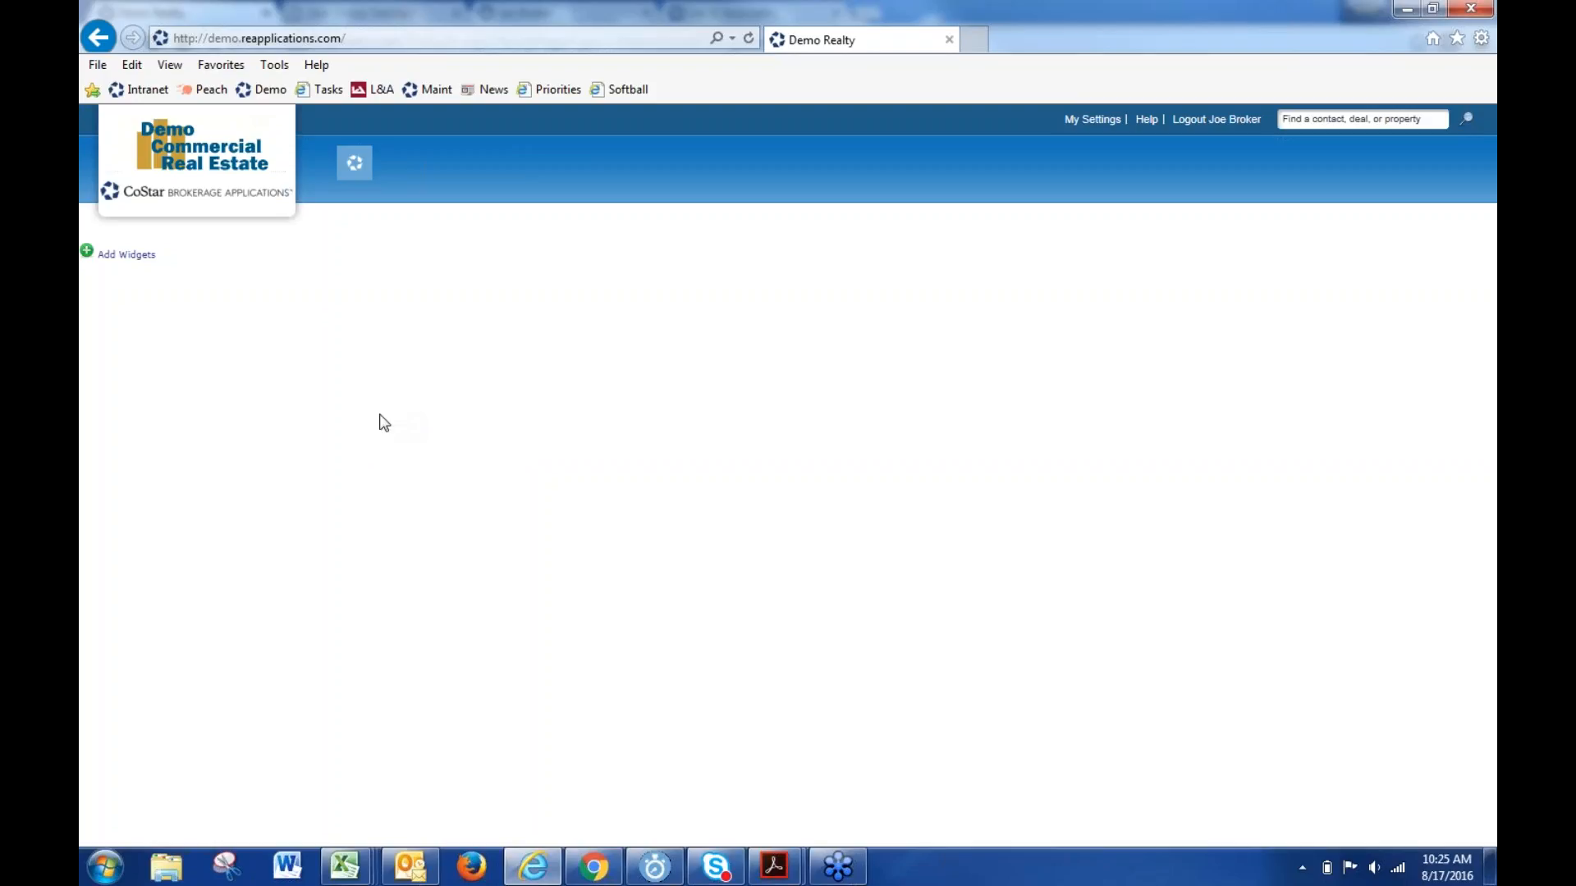
left_click(593, 866)
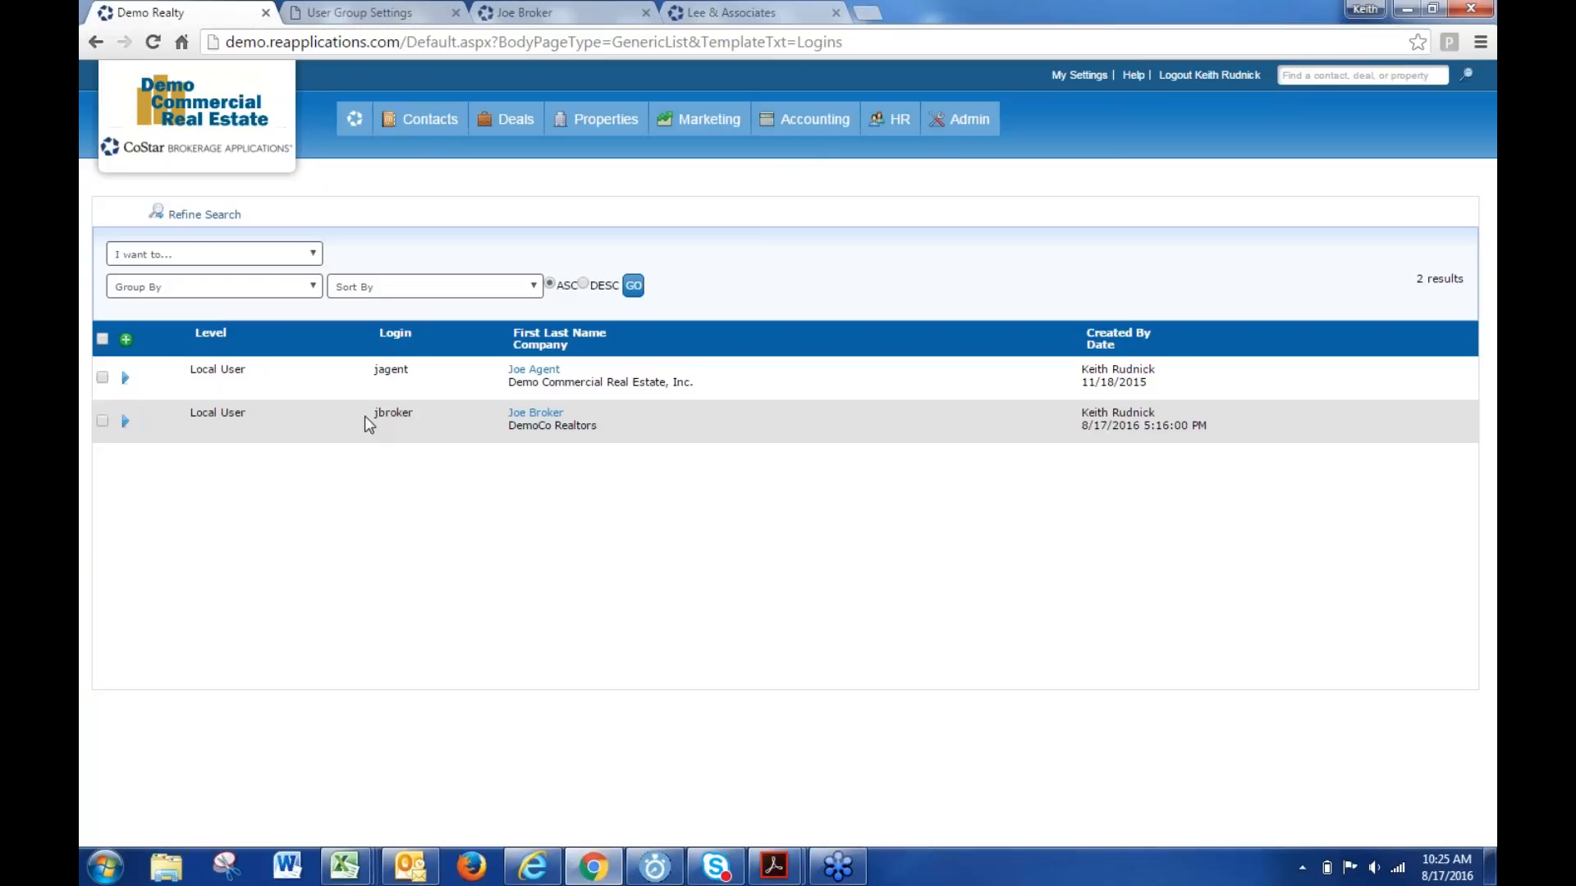
left_click(363, 14)
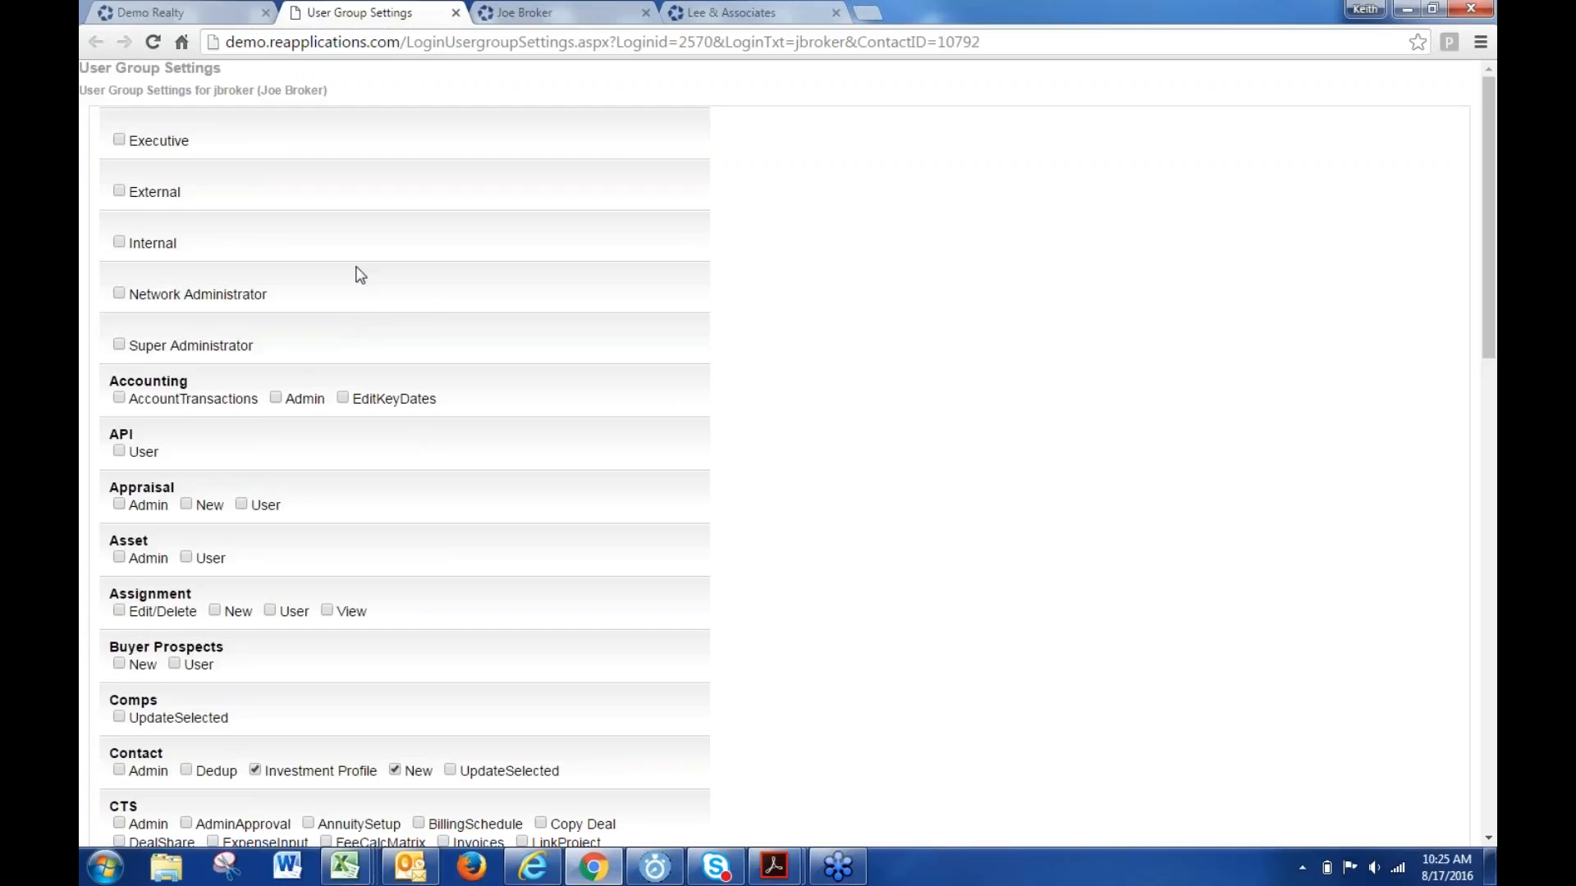
- Tick the Internal group for jbroker and save with Finish
left_click(119, 244)
scroll(475, 386, "down", 15)
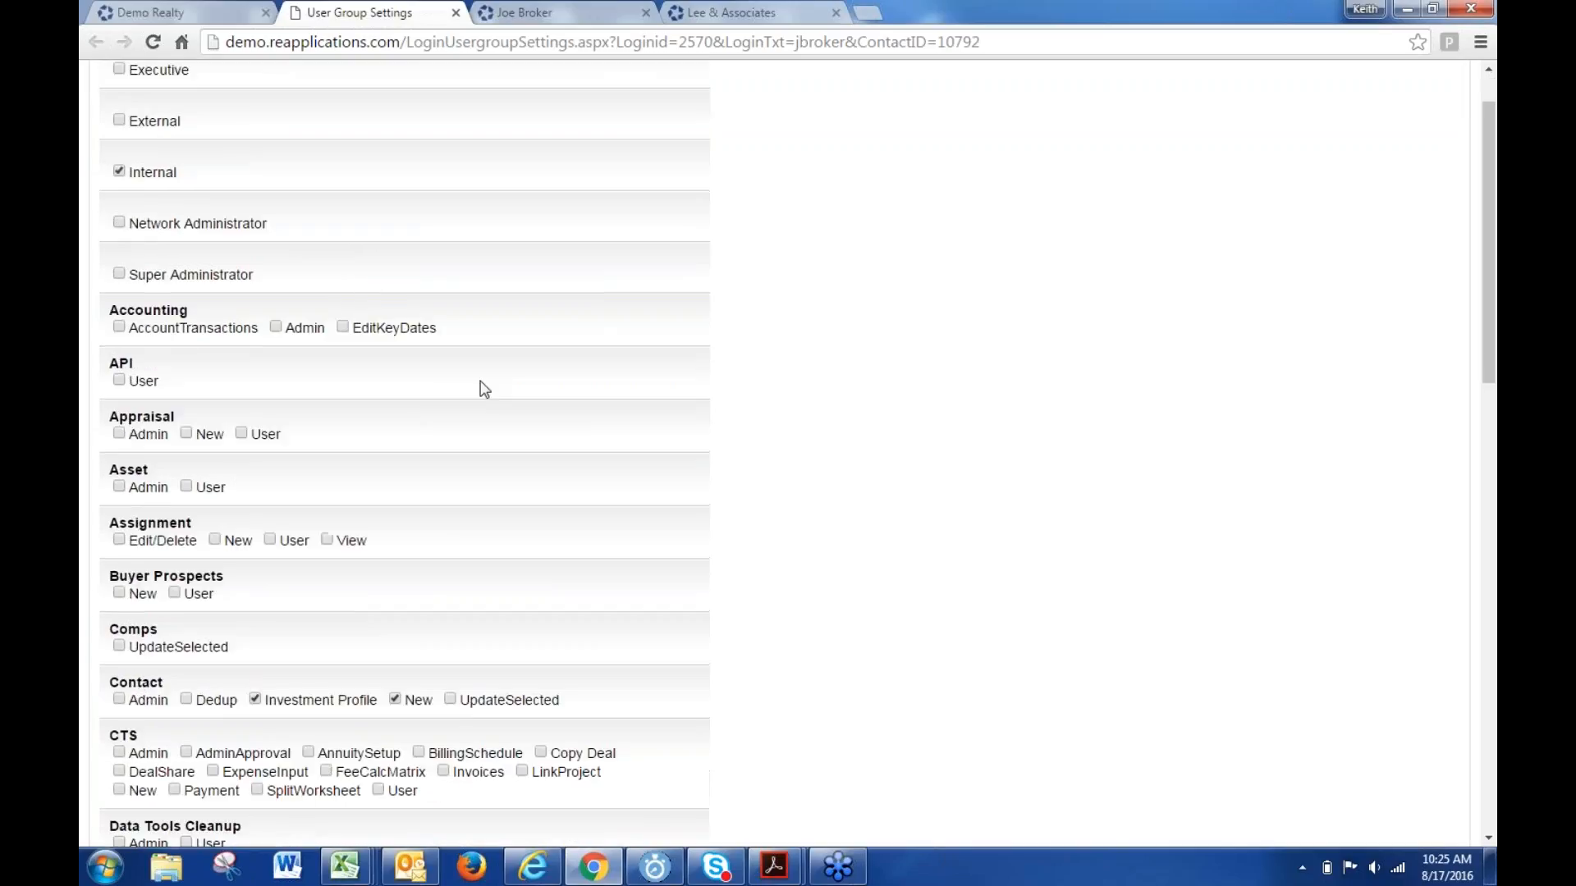
scroll(408, 628, "down", 3)
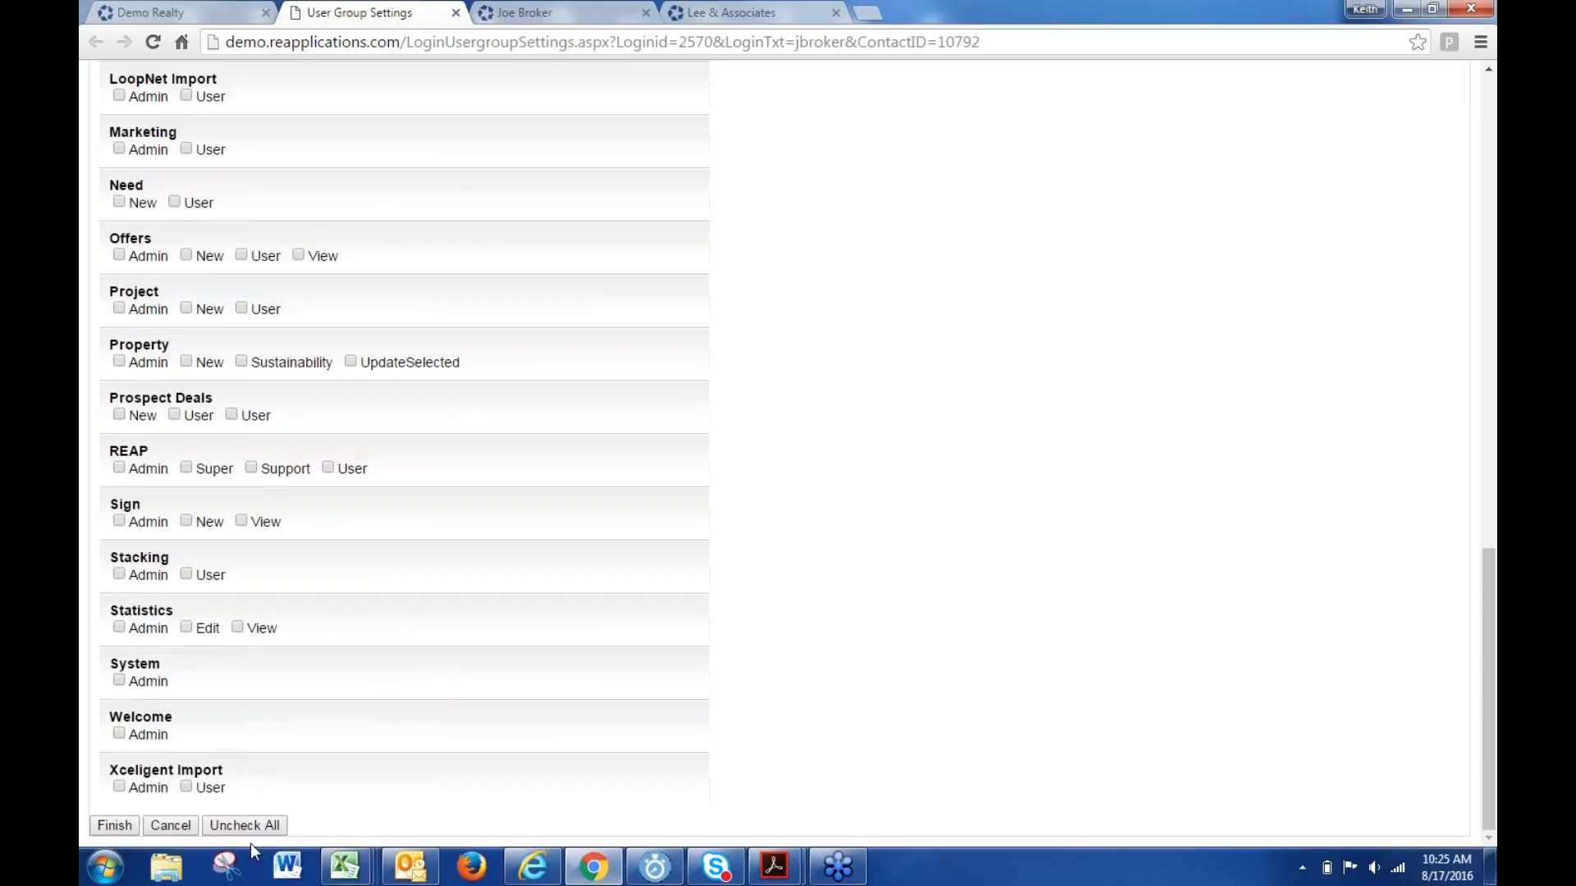
left_click(119, 829)
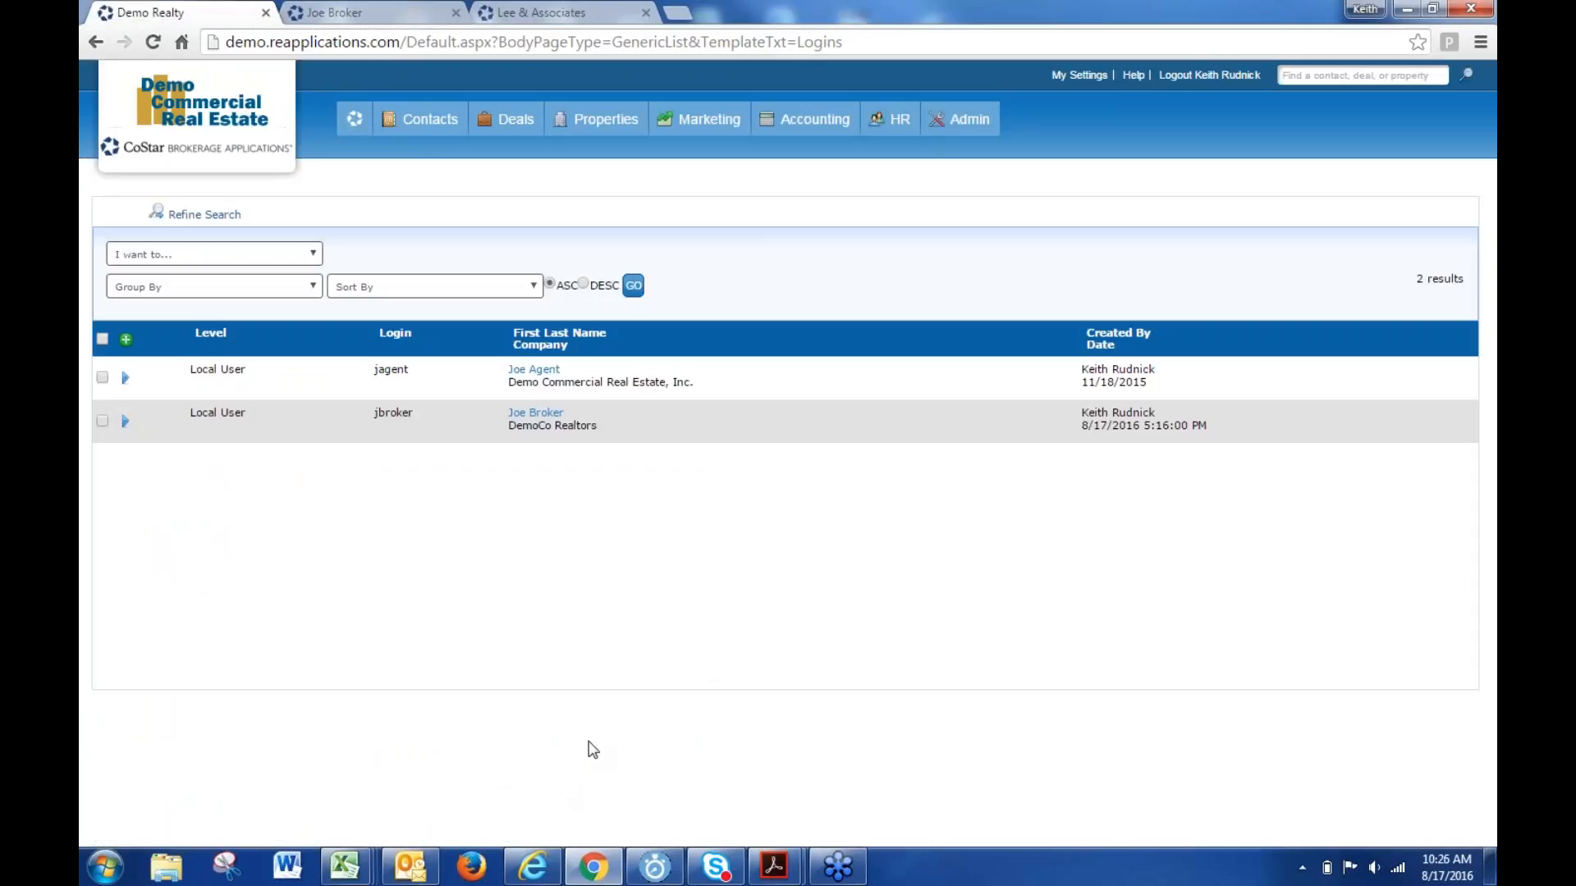
- Reload jbroker's Internet Explorer home page to check the new widgets, then go back to Chrome's Logins list
left_click(529, 875)
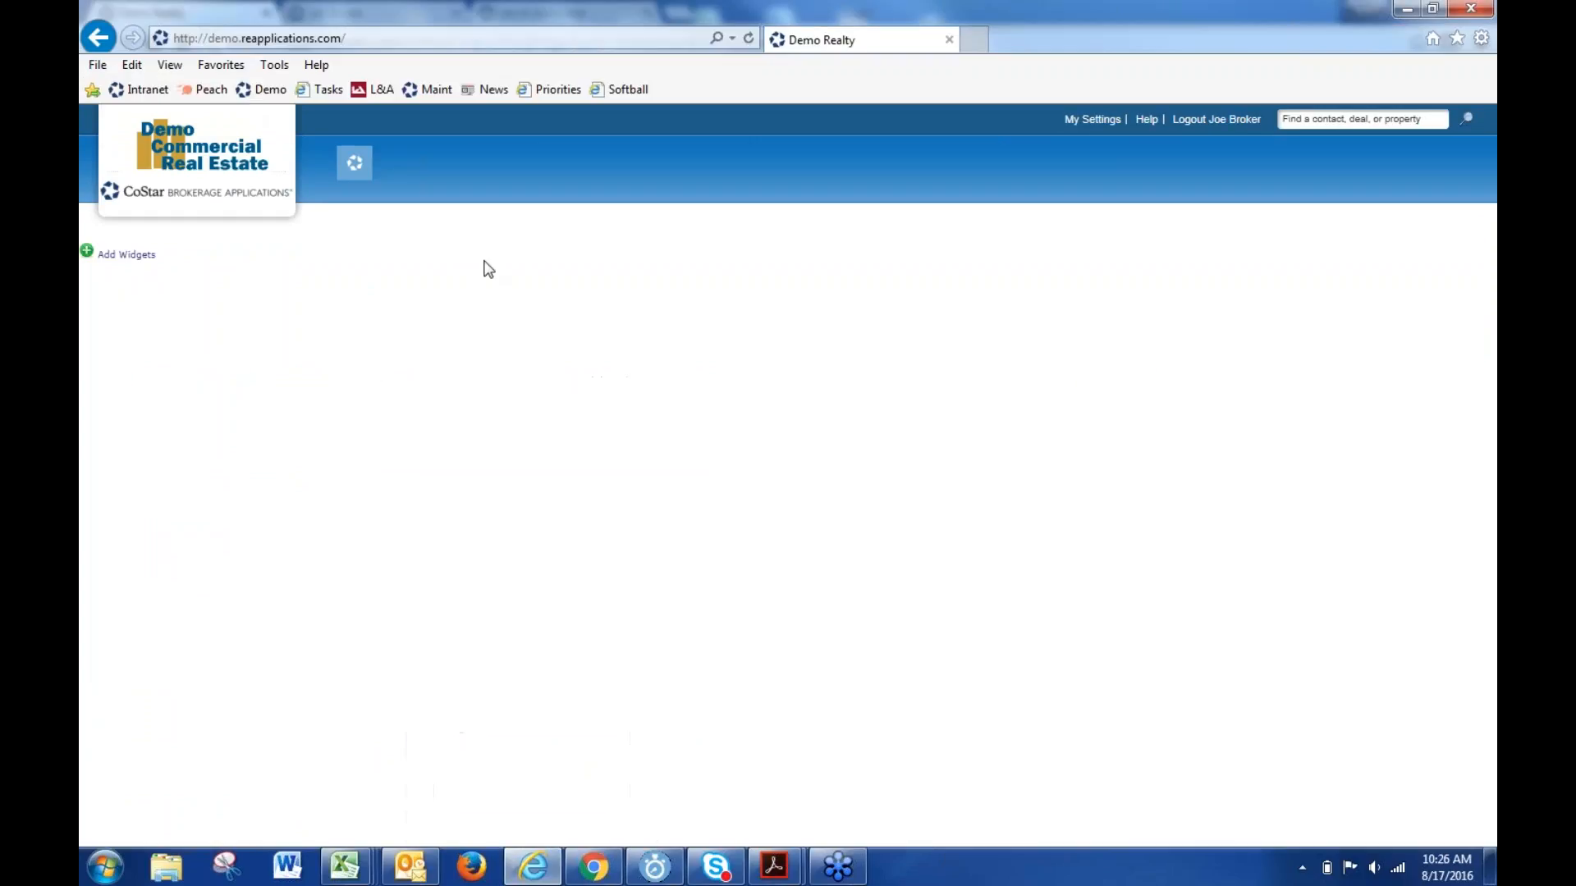
left_click(357, 157)
mouse_move(553, 162)
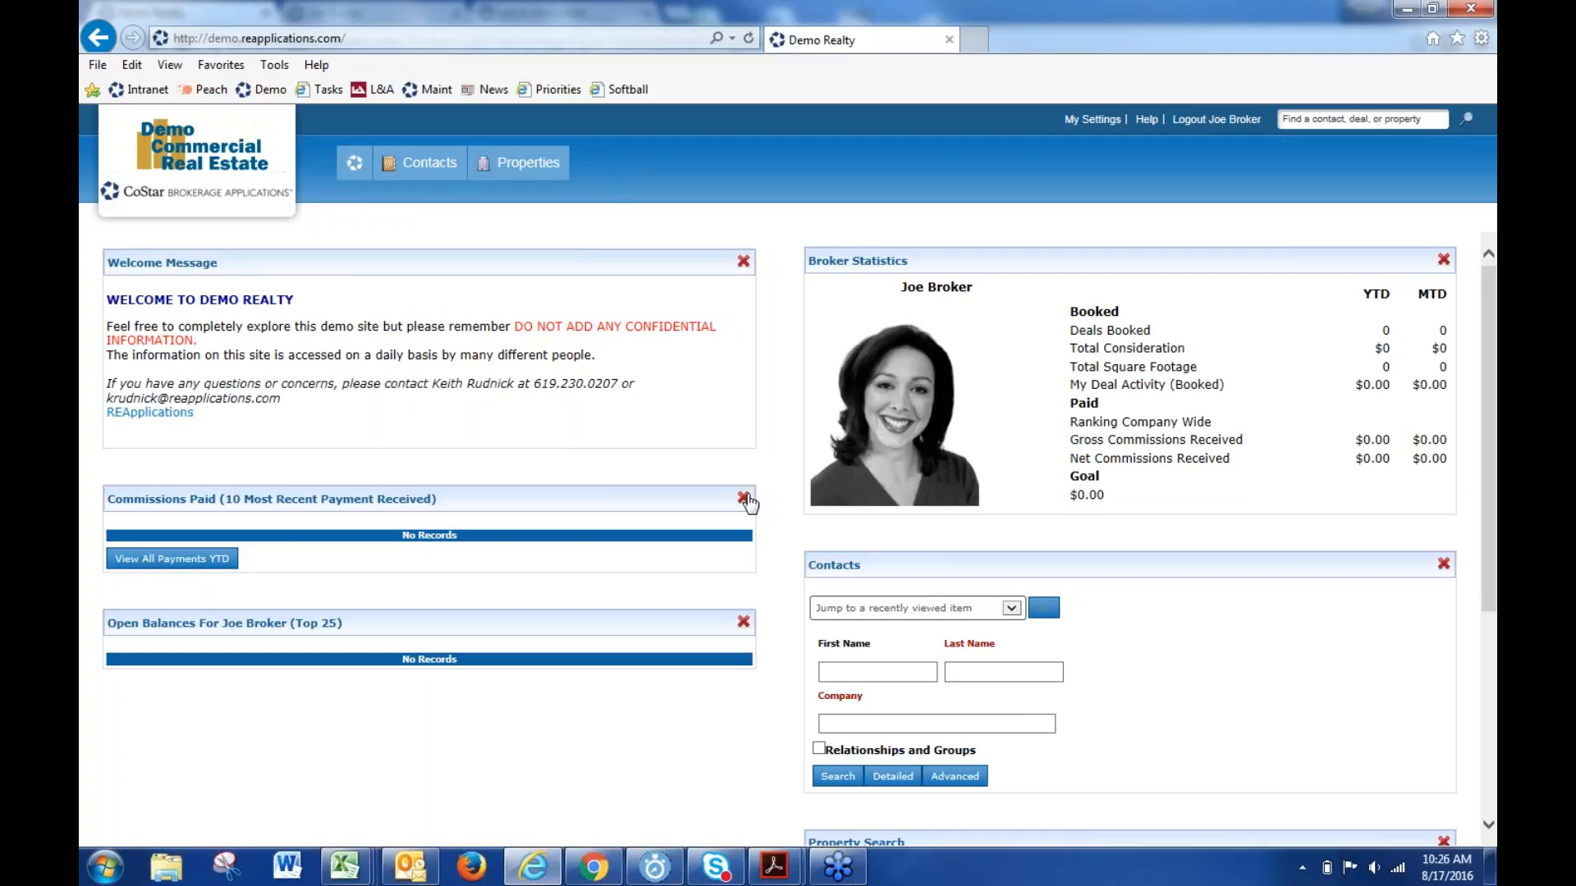
scroll(369, 766, "down", 3)
left_click(594, 868)
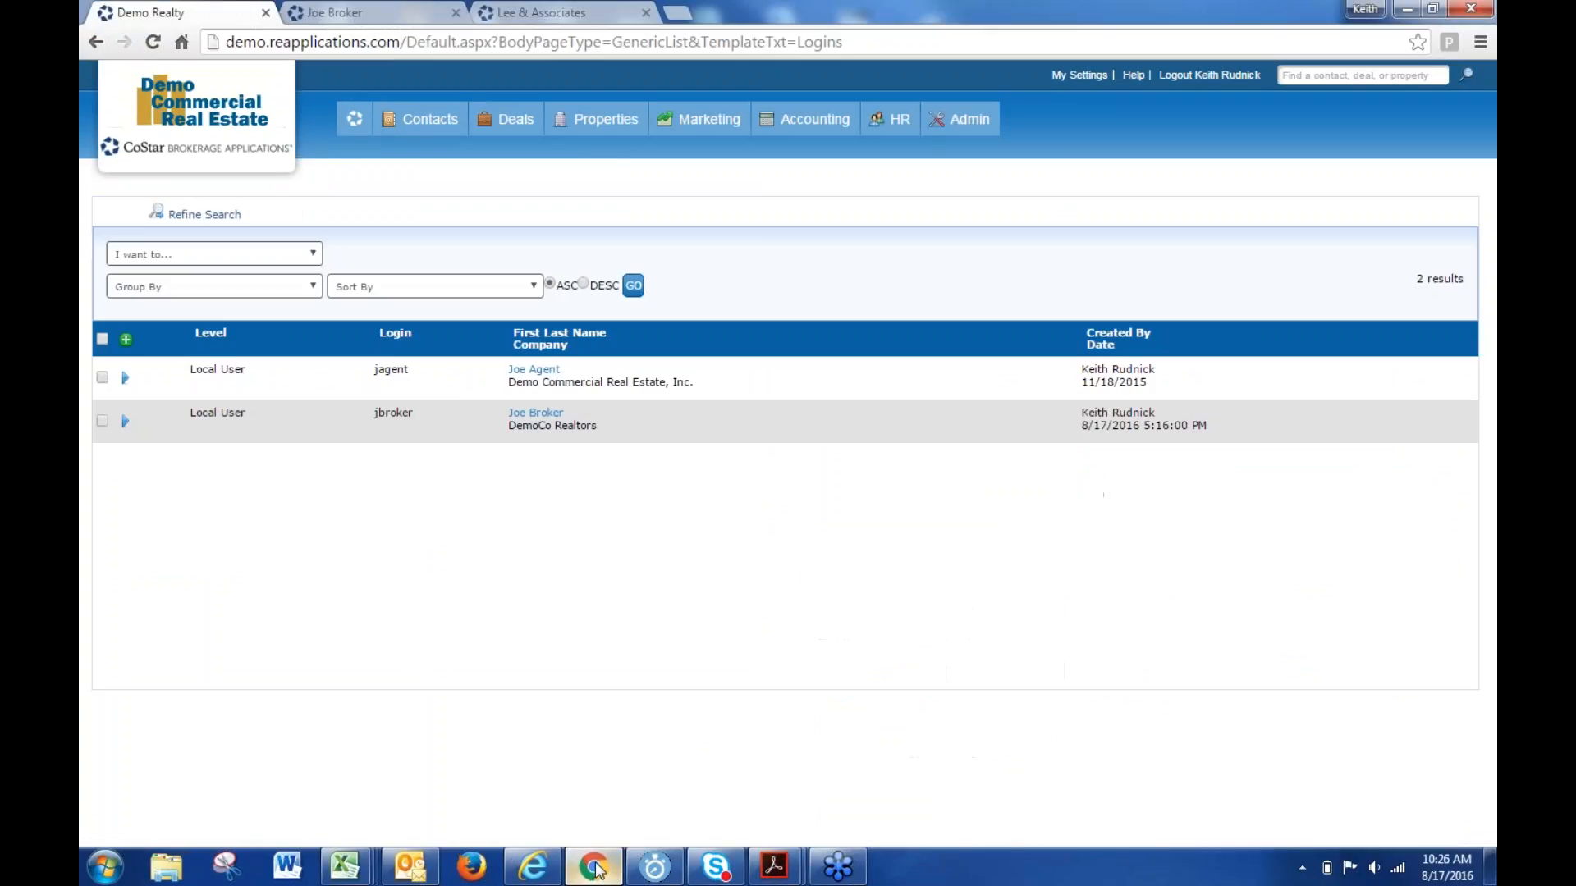
- Choose User Groups from the jbroker row's action menu to review Internal, Contact Investment Profile and New
left_click(127, 422)
left_click(164, 500)
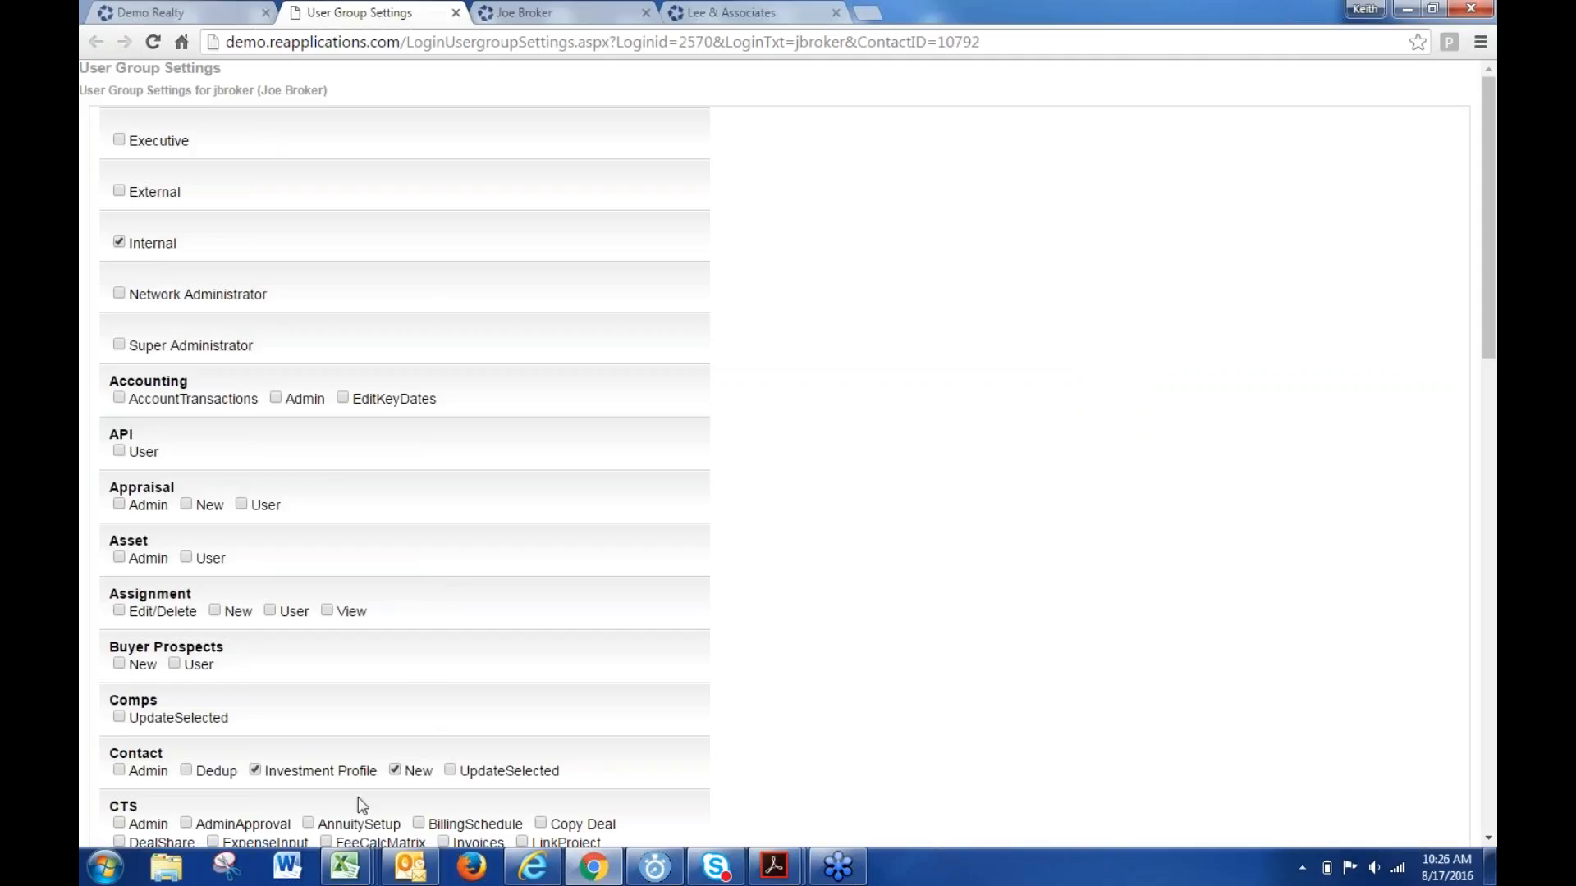
- Switch to the REAP v4_0 workbook and look over its role columns, Agent or Assistant through Client or other External Users
mouse_move(338, 868)
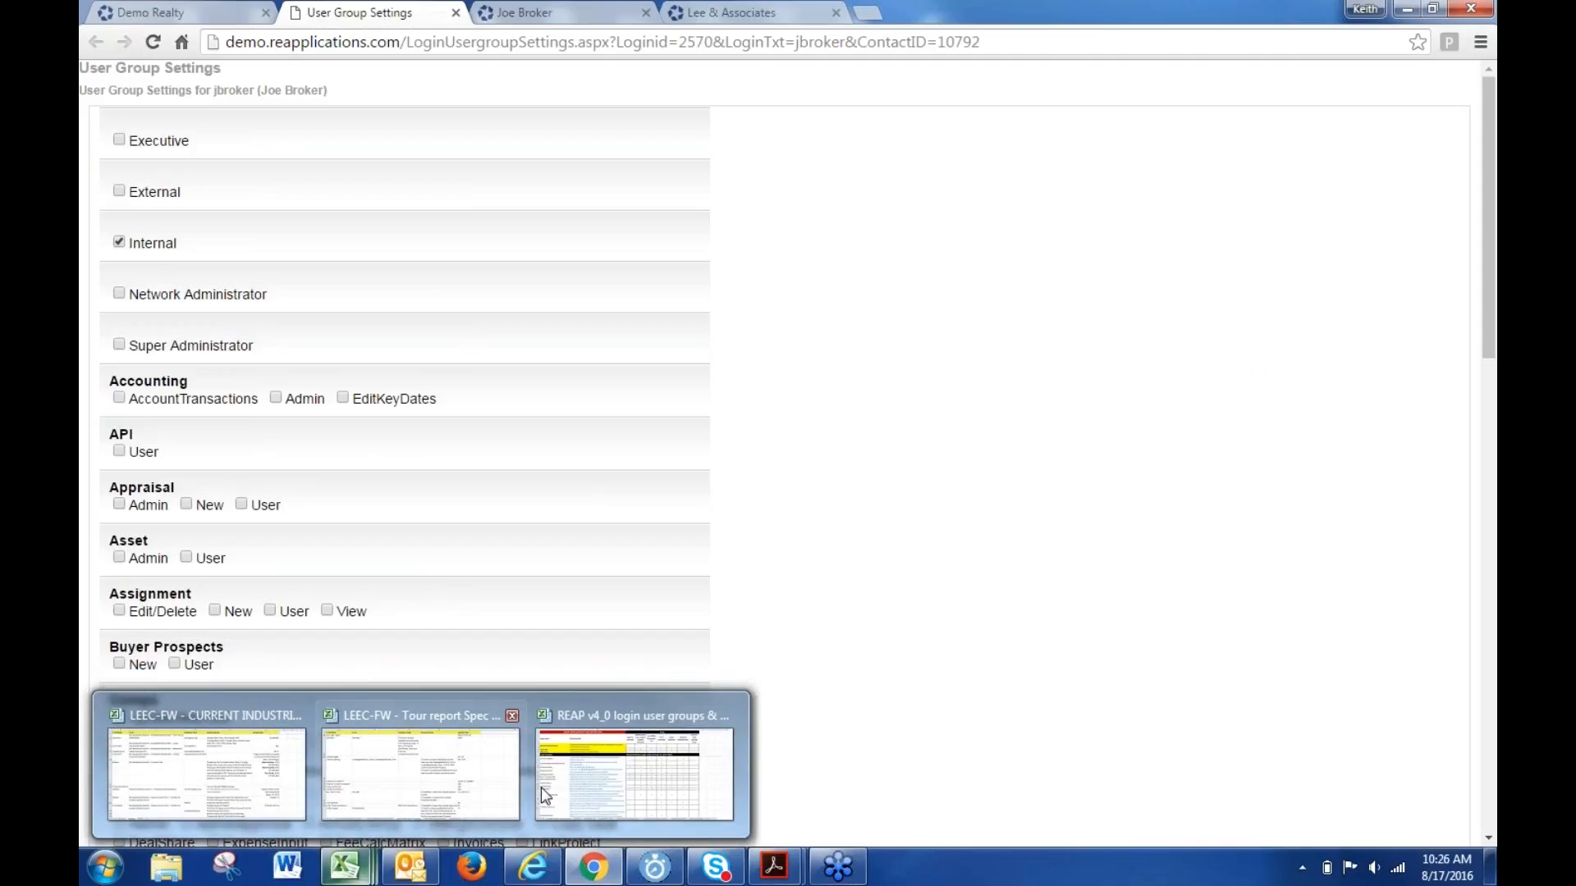
left_click(597, 781)
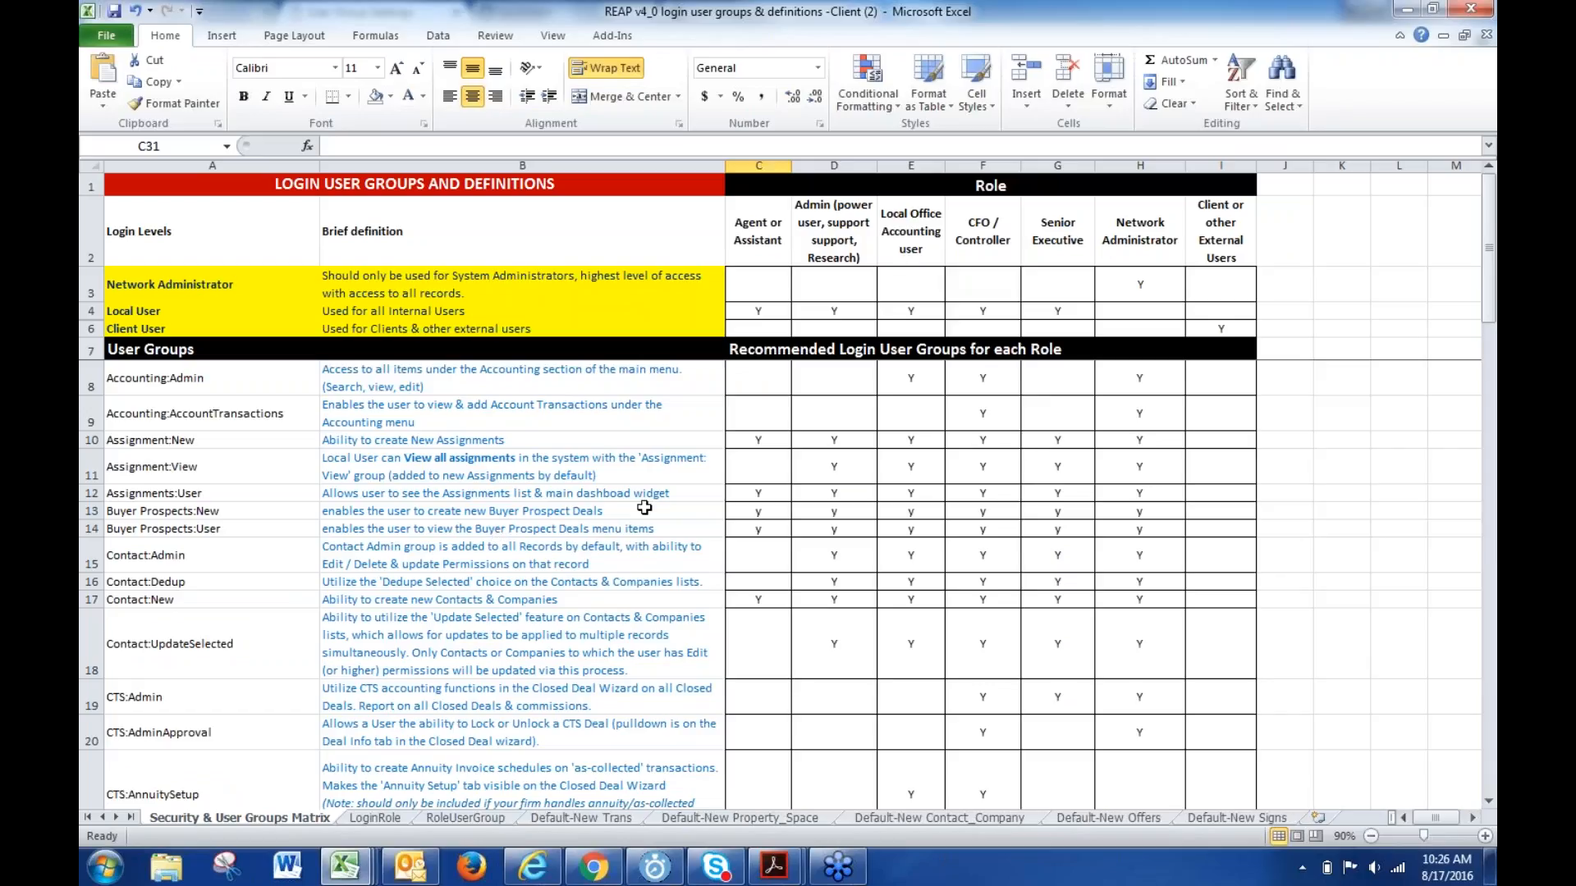
left_click(758, 165)
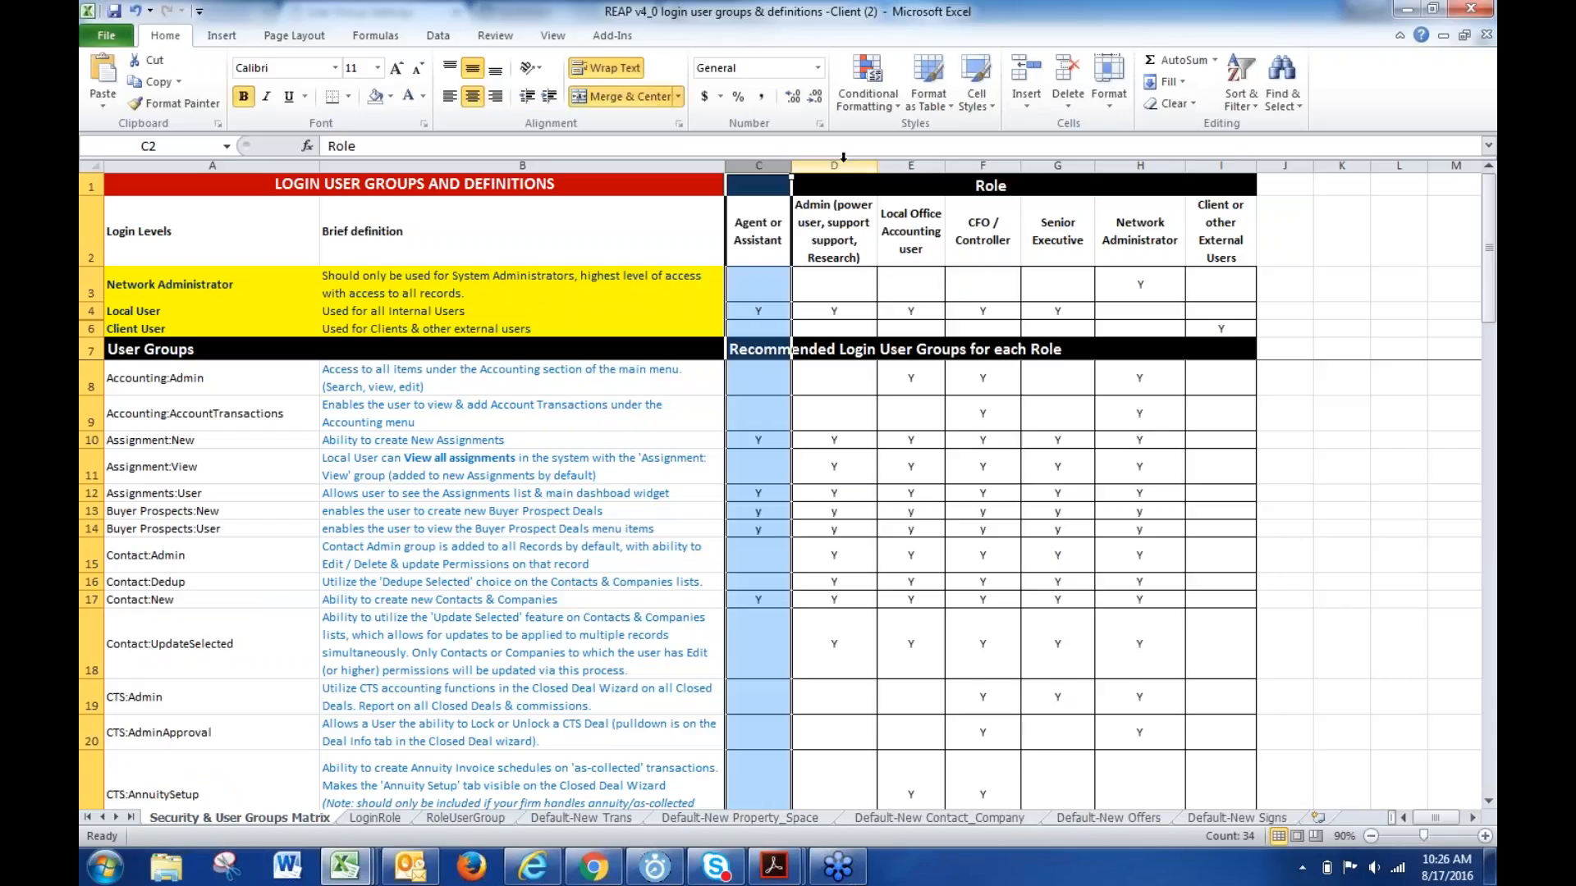
left_click(834, 165)
left_click(910, 165)
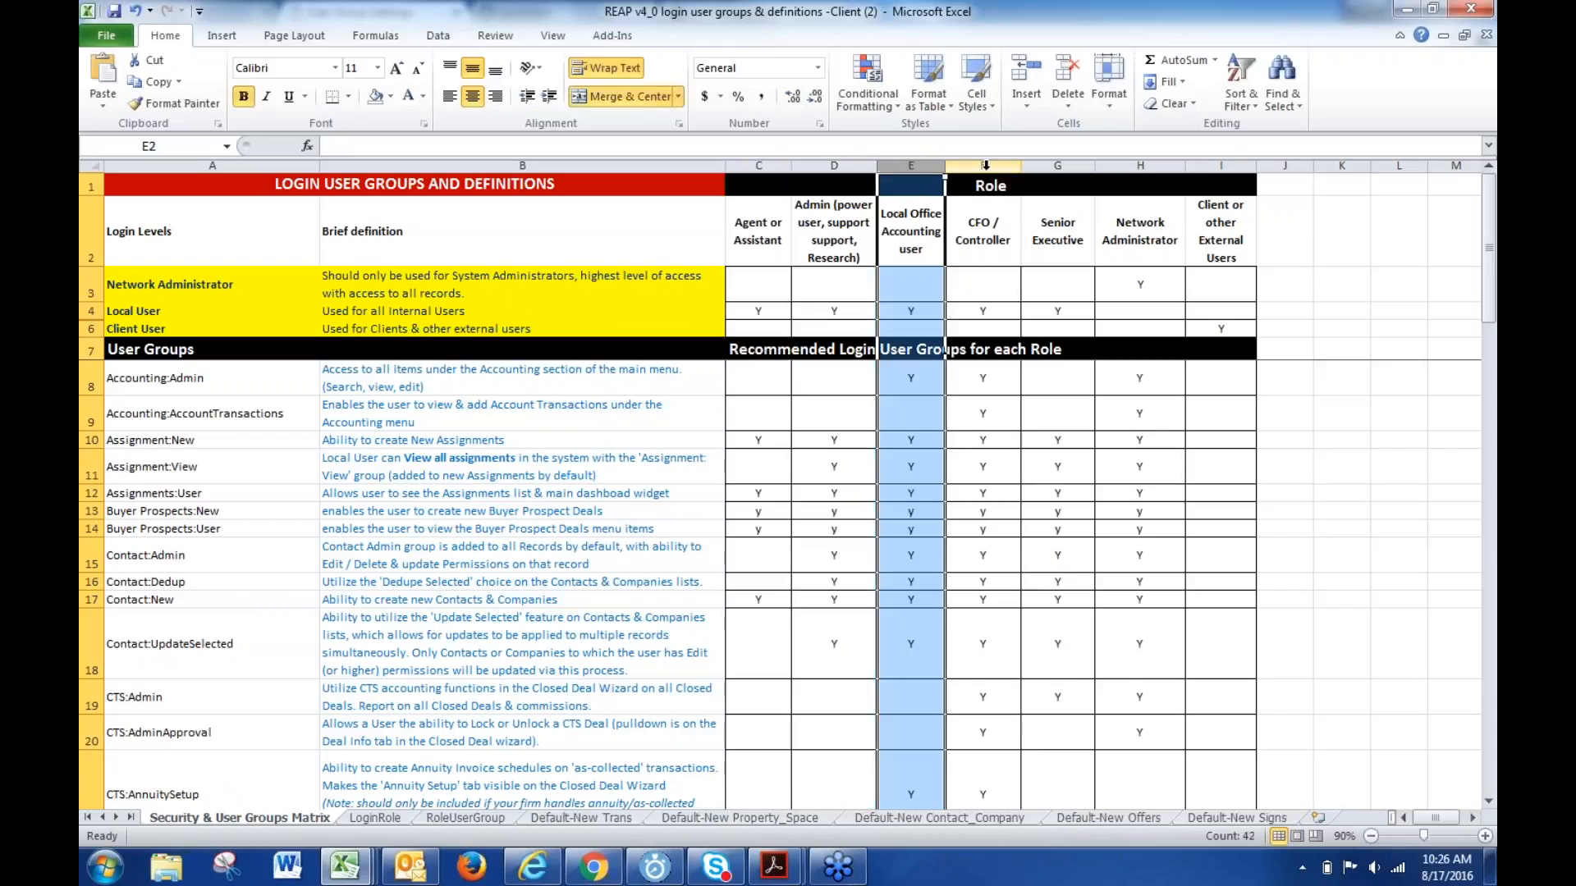
left_click(983, 165)
left_click(1057, 165)
left_click(1139, 165)
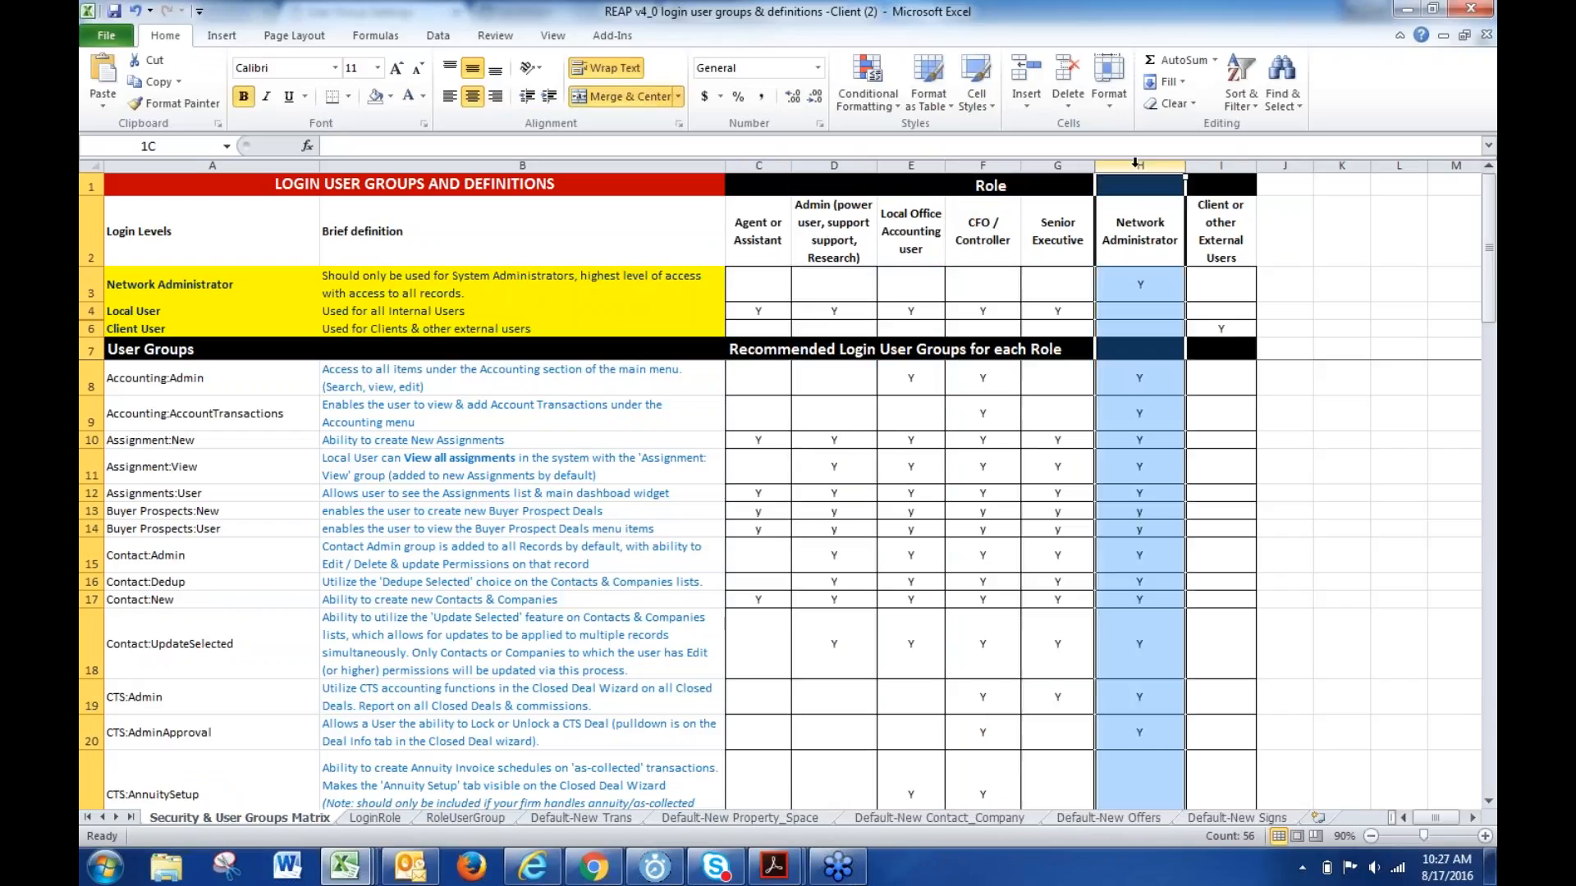
left_click(1220, 184)
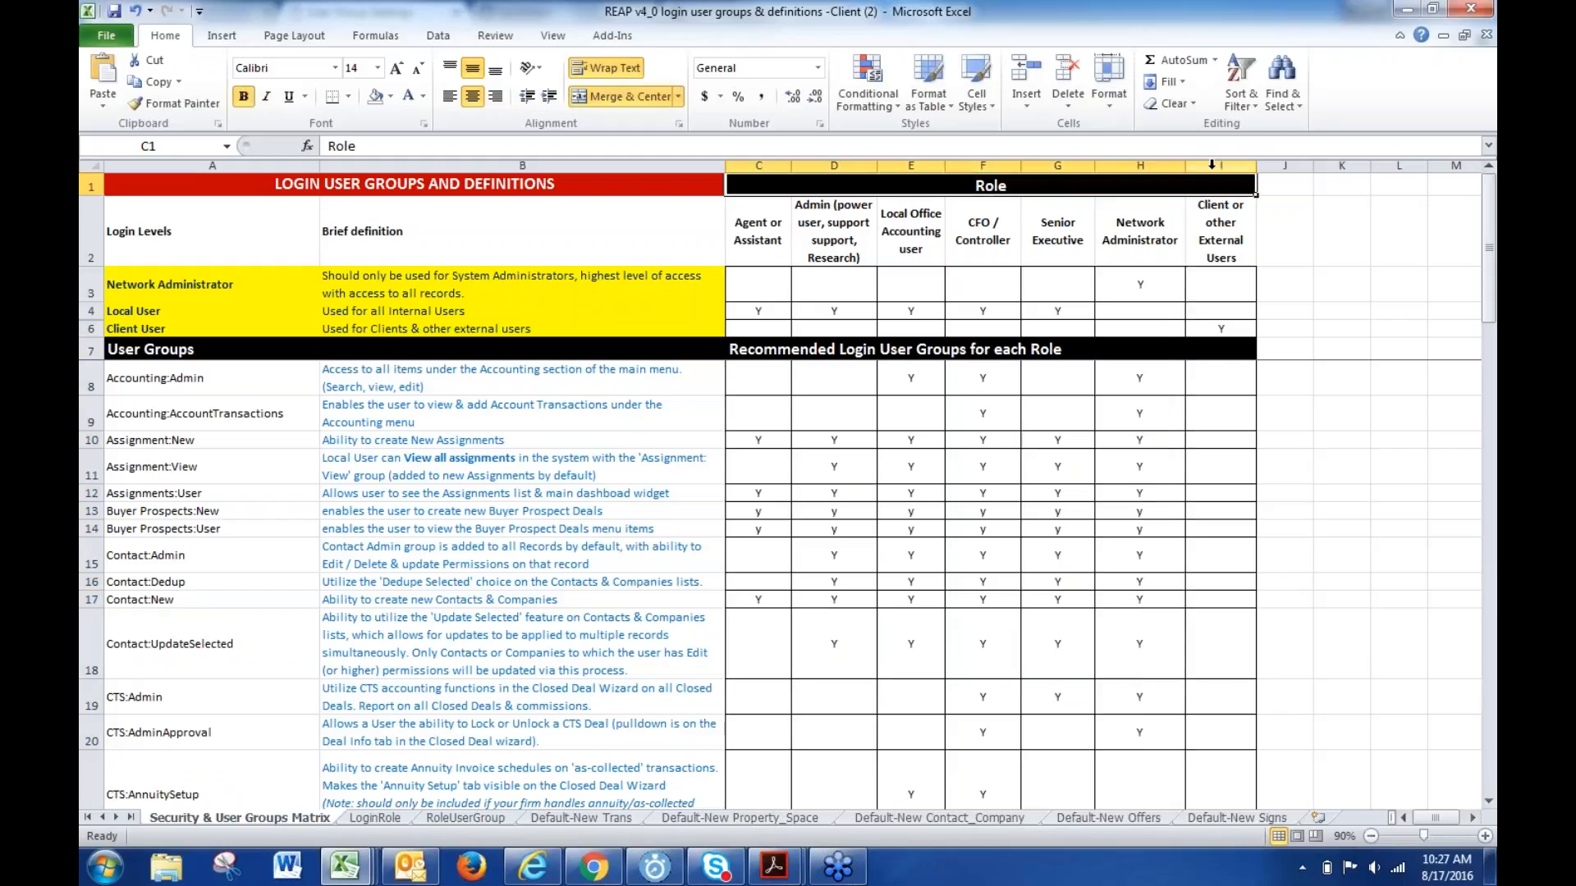
left_click(1220, 165)
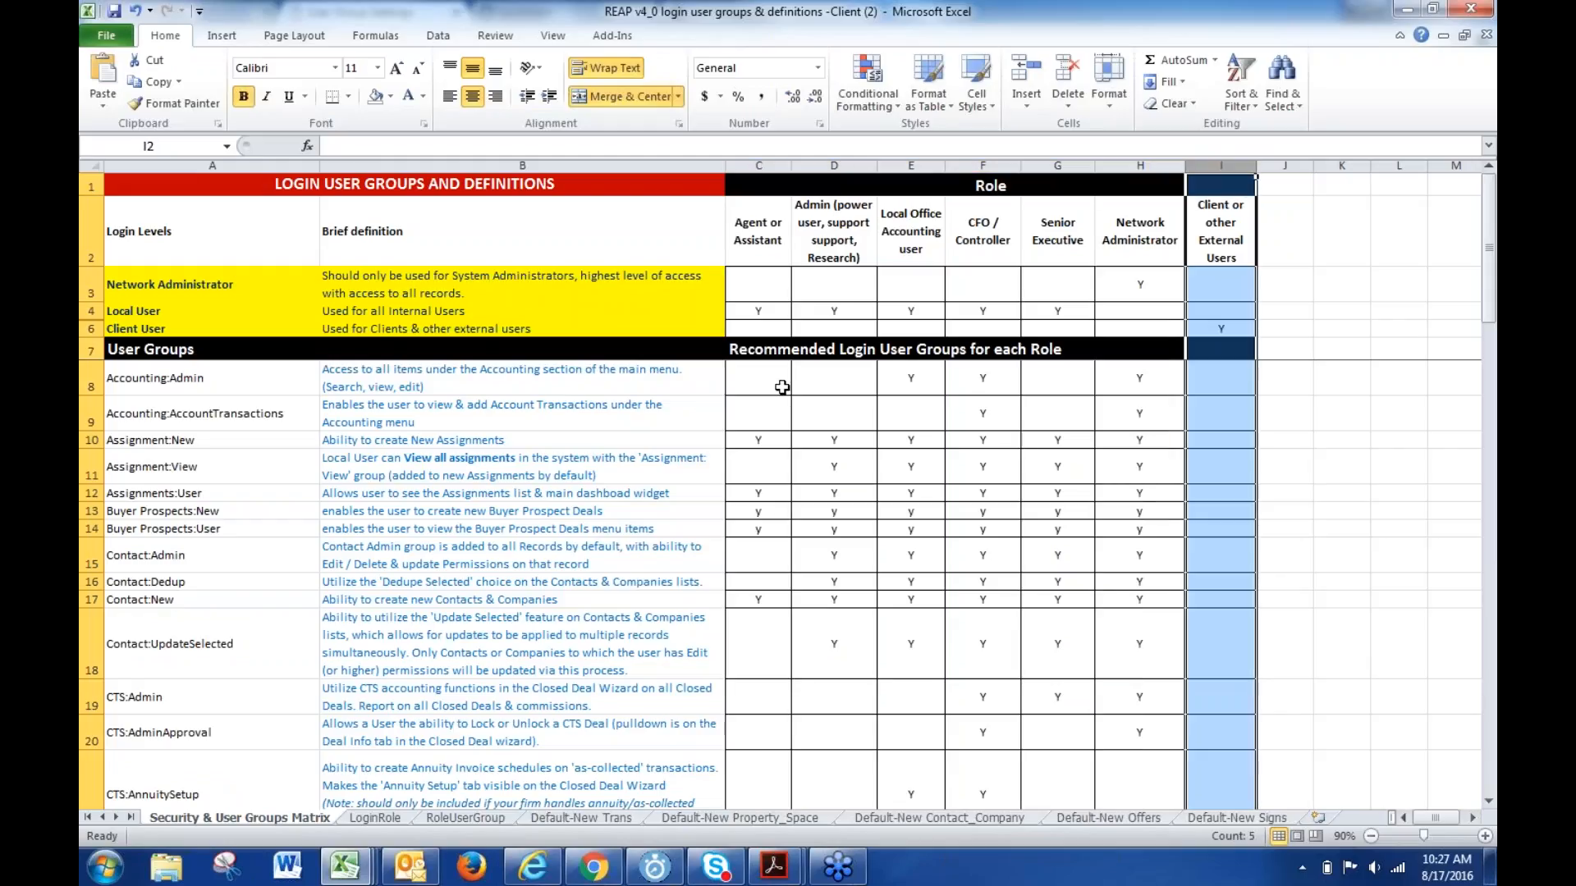
left_click(839, 335)
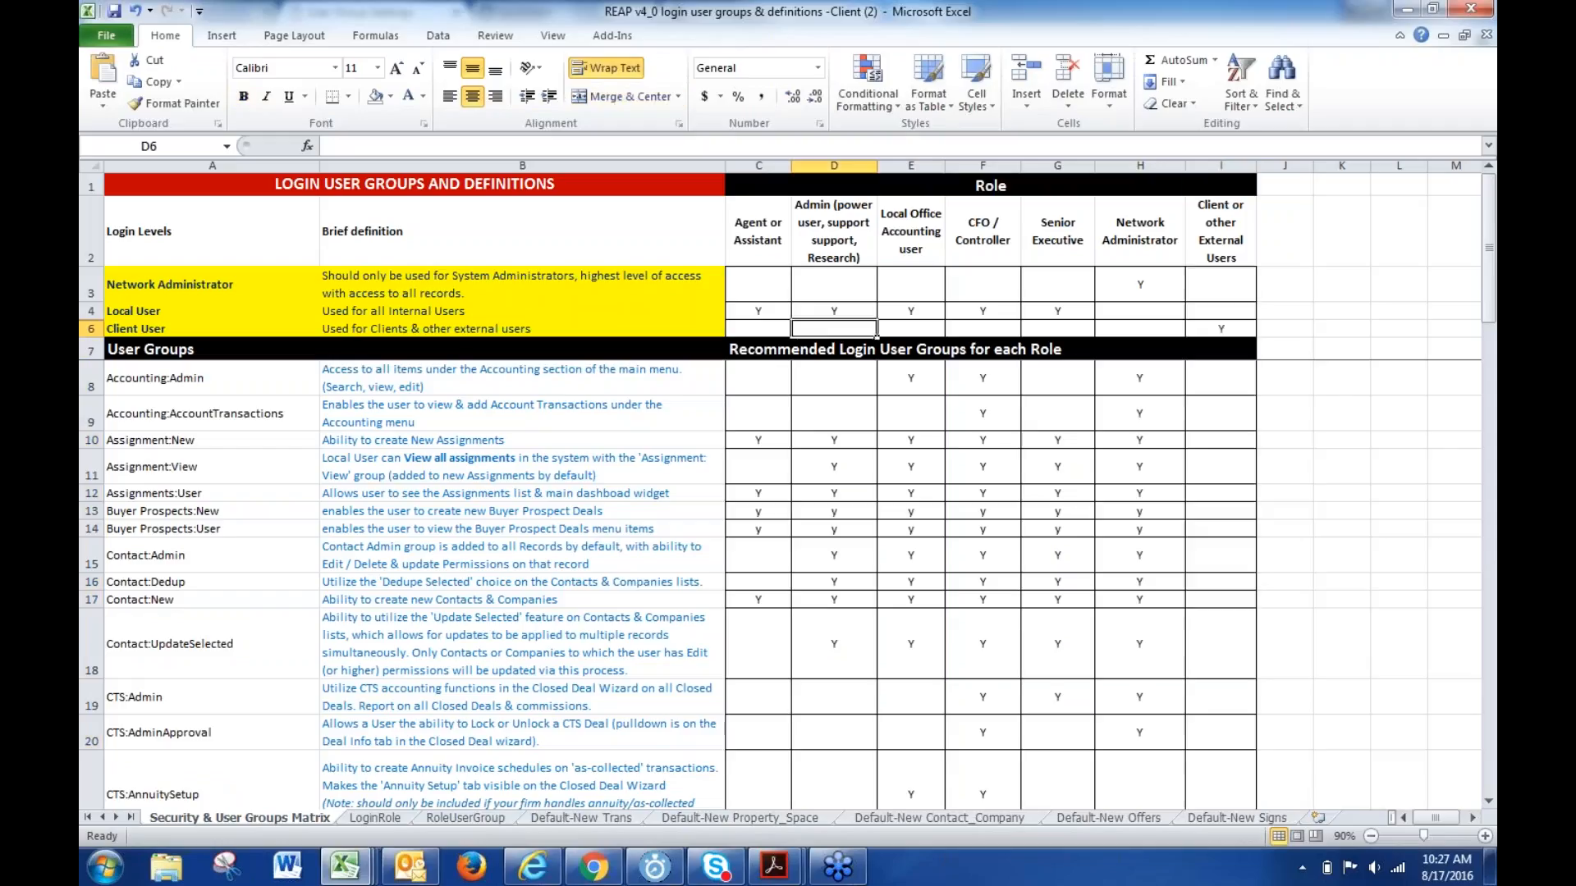
left_click(829, 413)
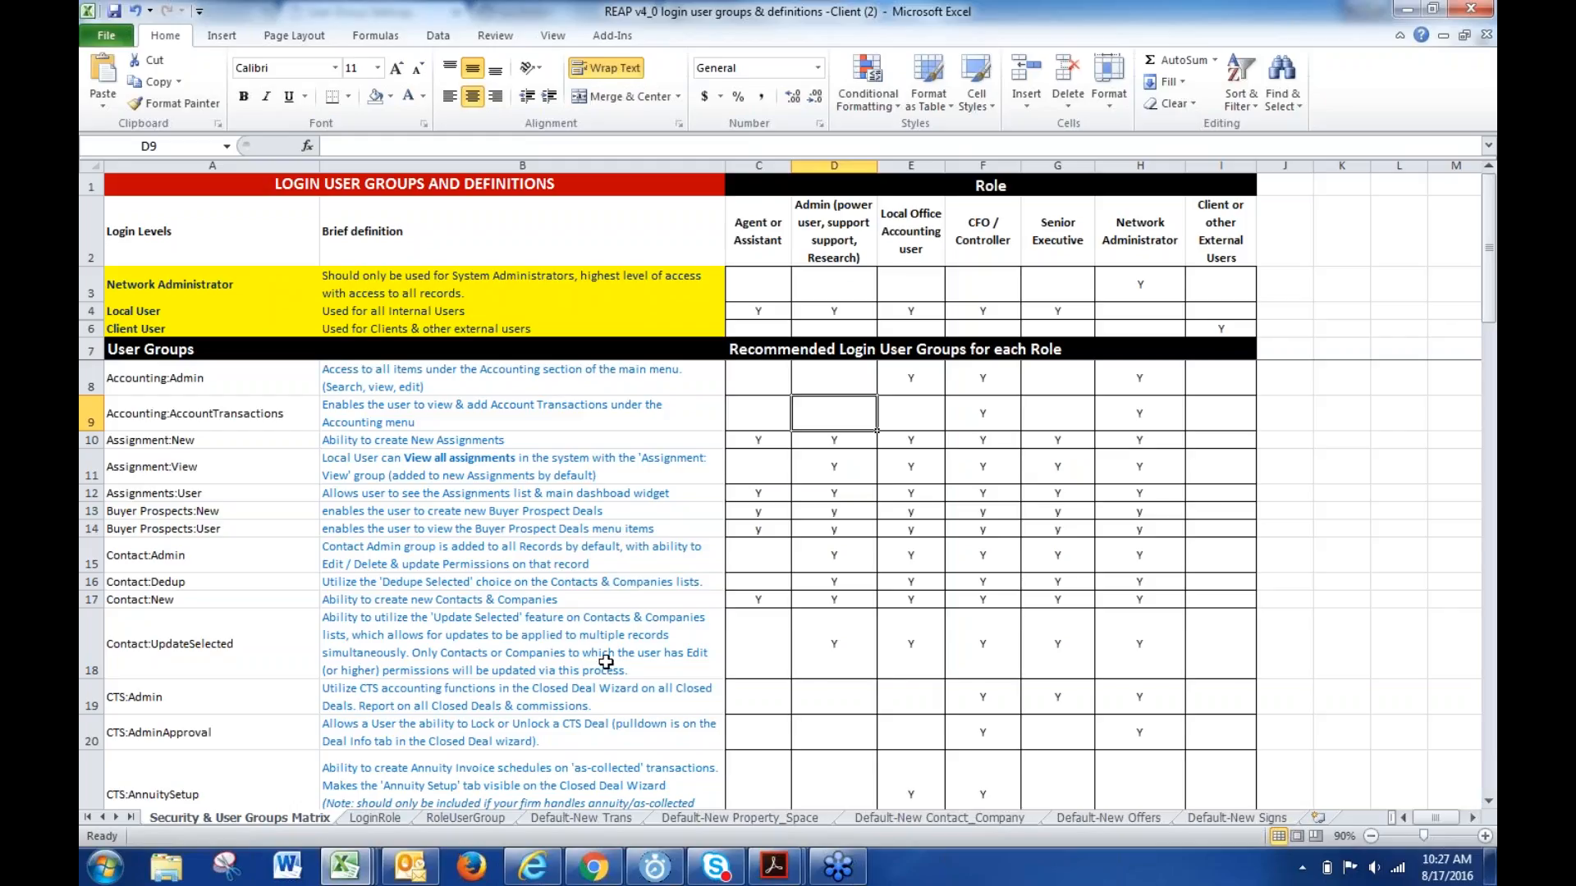
- Delete the Local Office Accounting user column from the matrix
left_click(757, 161)
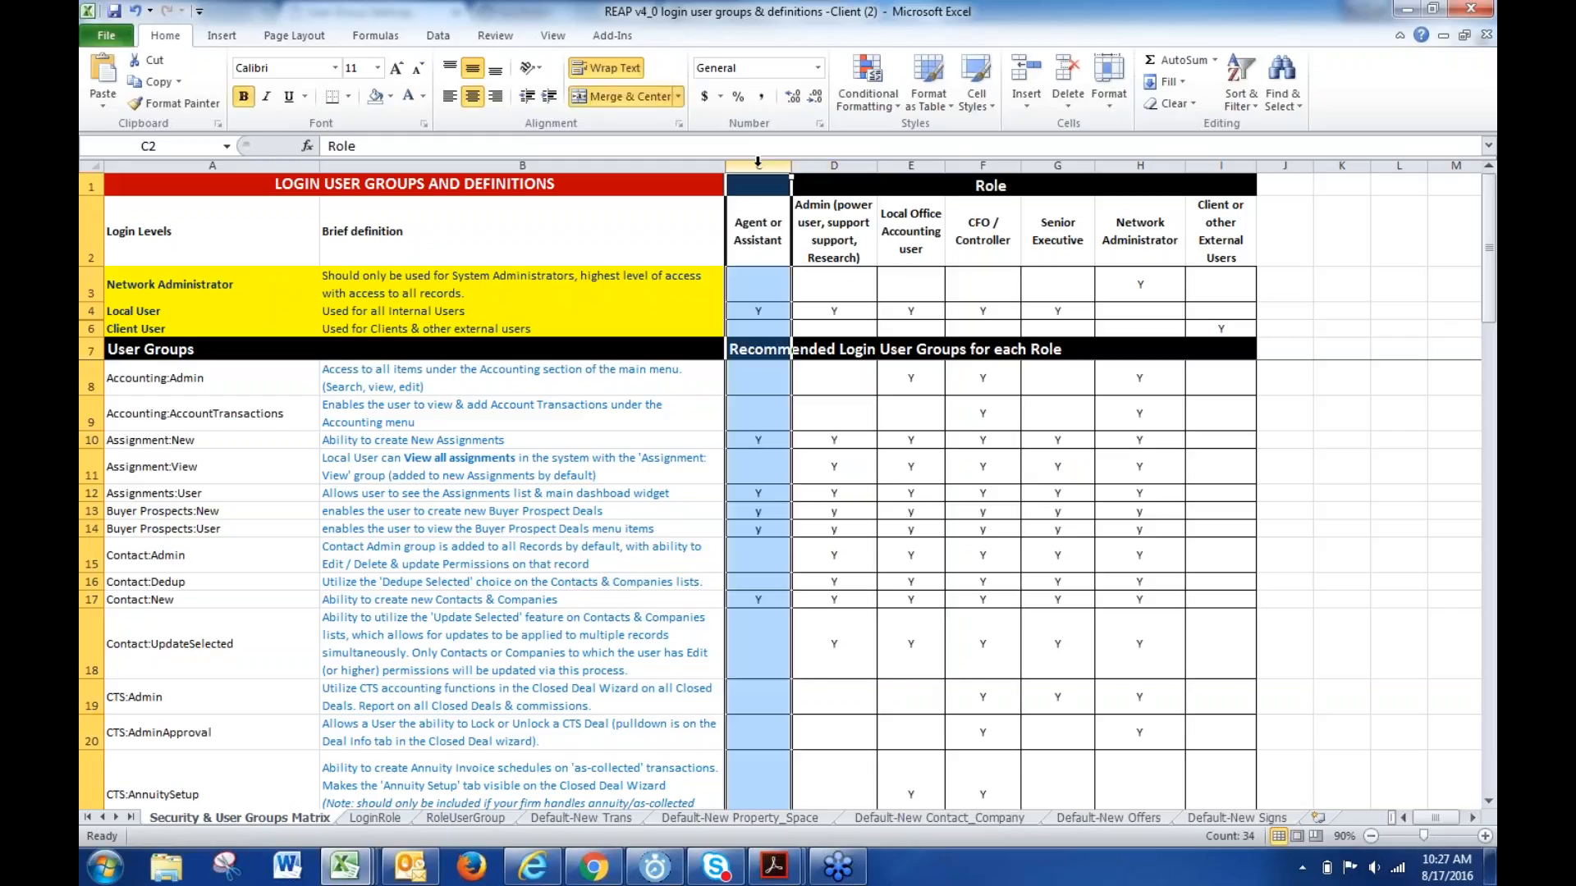
left_click(837, 162)
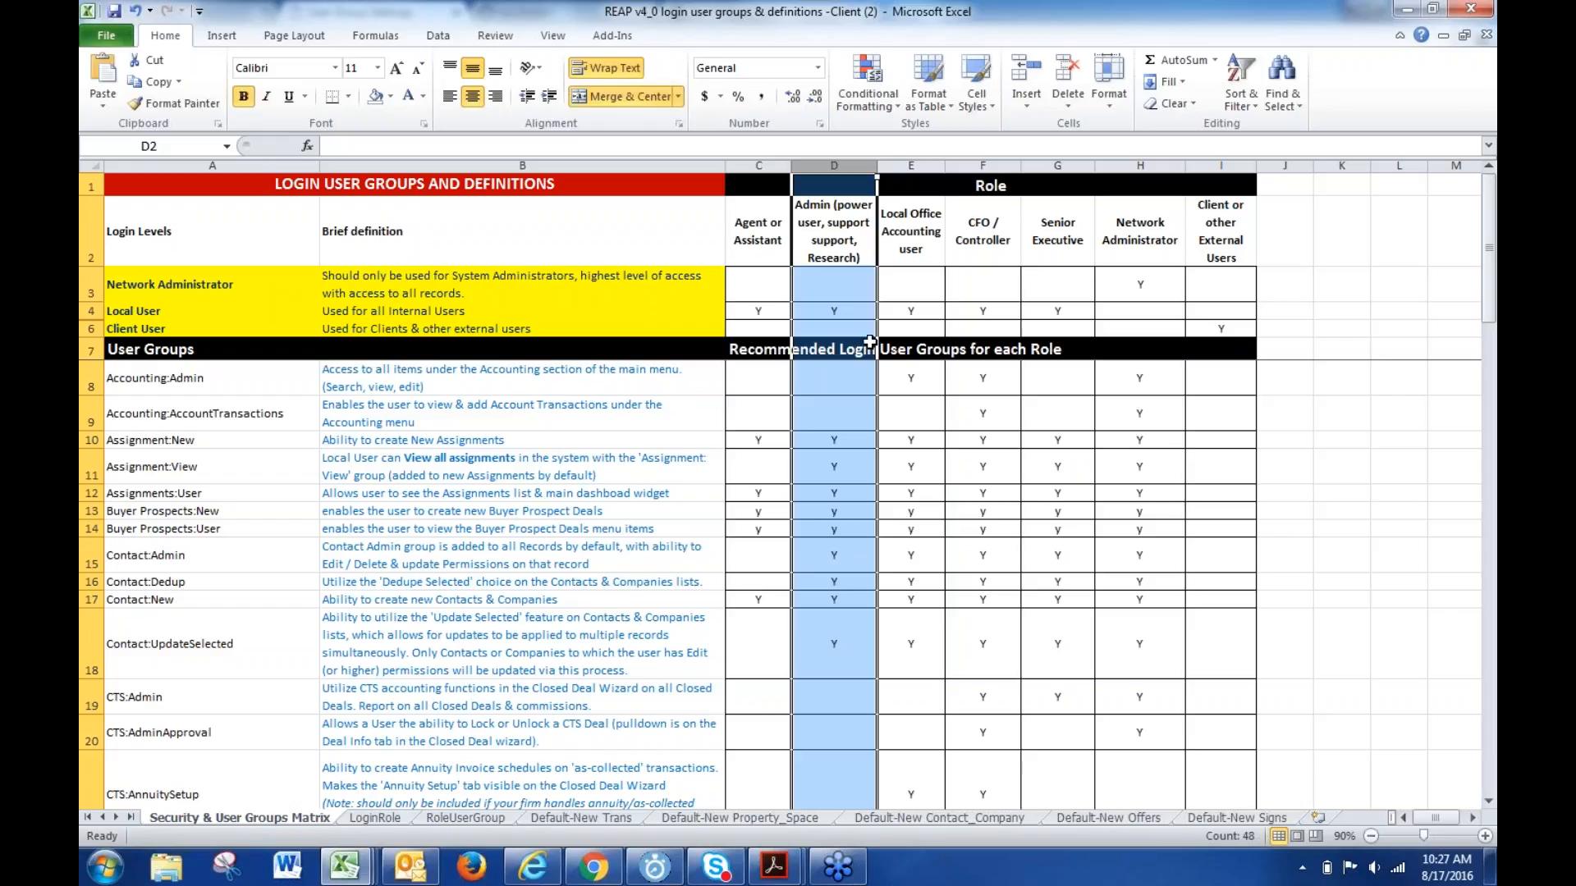
left_click(913, 166)
right_click(922, 165)
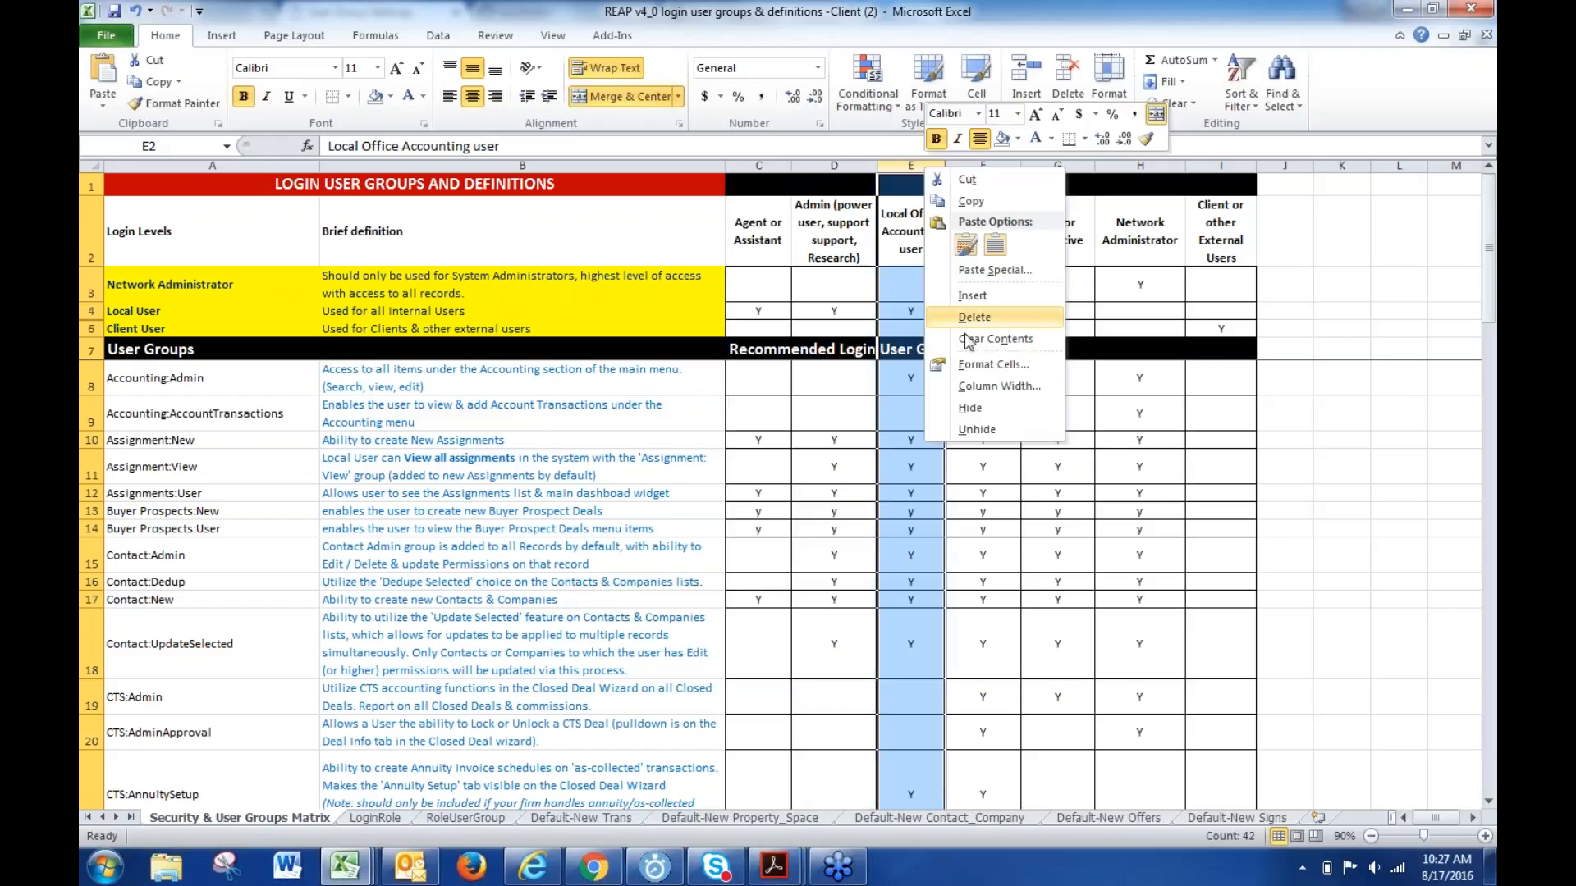
left_click(969, 332)
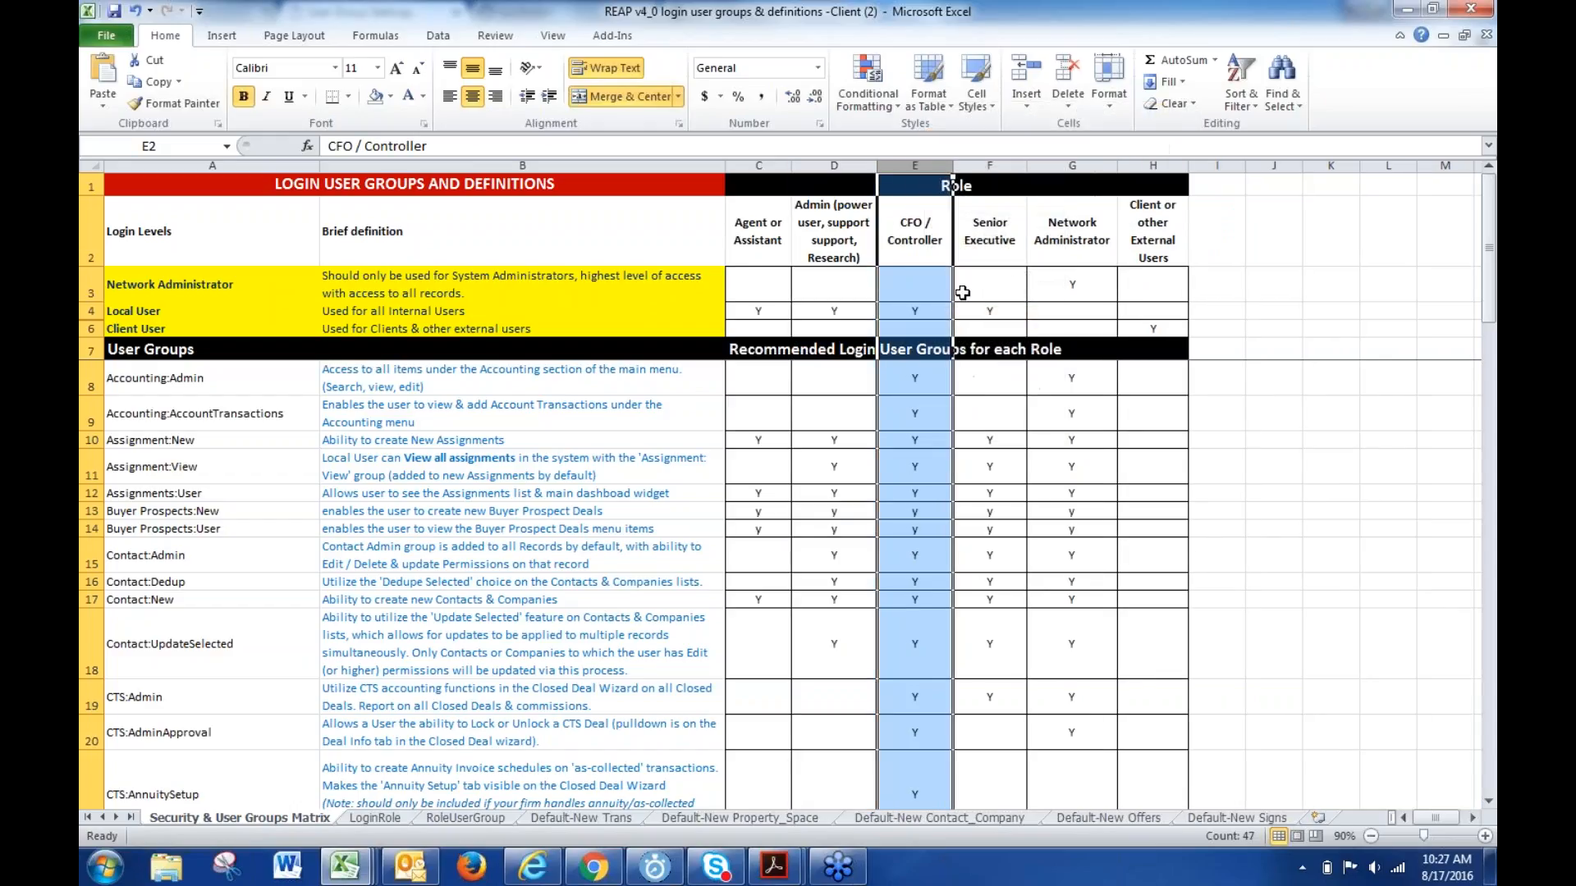
- Check the six remaining role headings, from Agent or Assistant to Client or other External Users
left_click(751, 245)
left_click(820, 244)
left_click(903, 239)
left_click(983, 245)
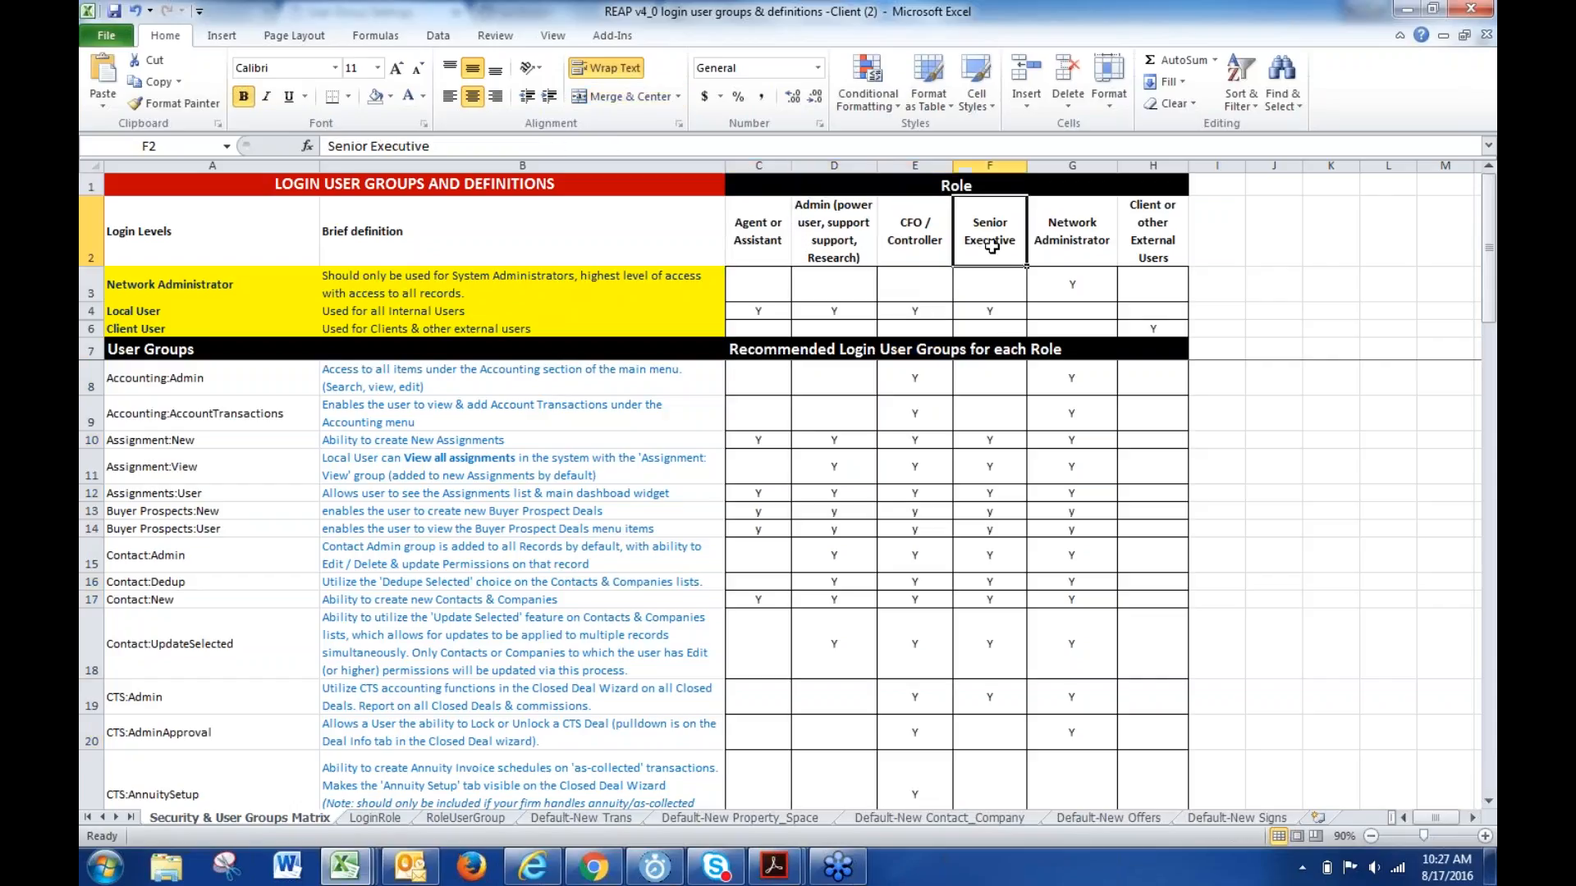
left_click(1075, 240)
left_click(1140, 238)
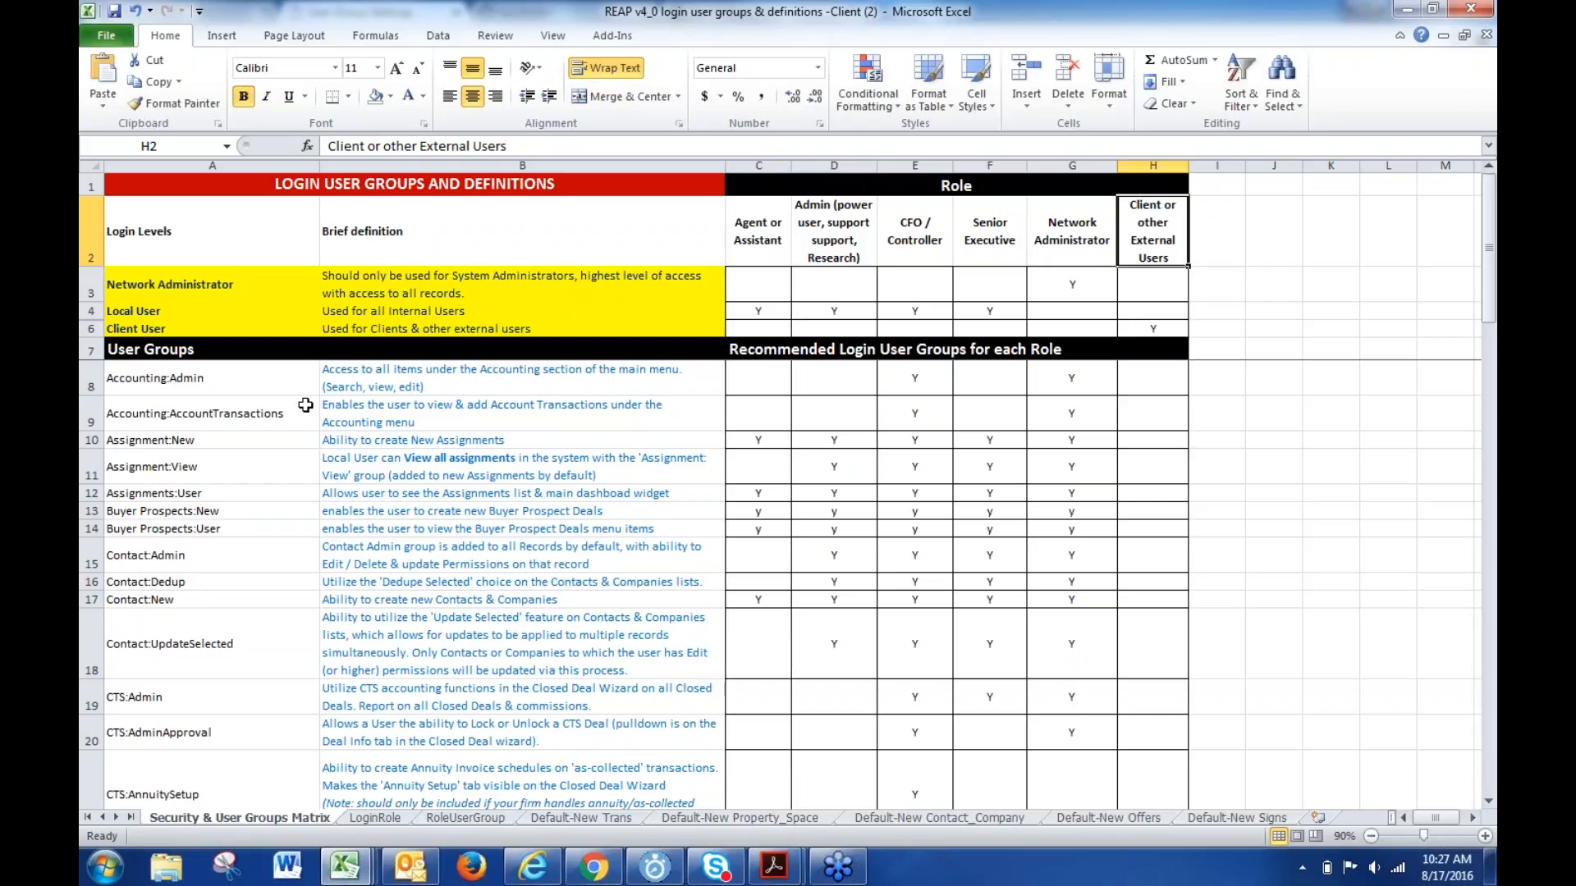
- Review the group names, definitions and role assignments in the matrix, then minimize Excel
left_click_drag(185, 386, 172, 730)
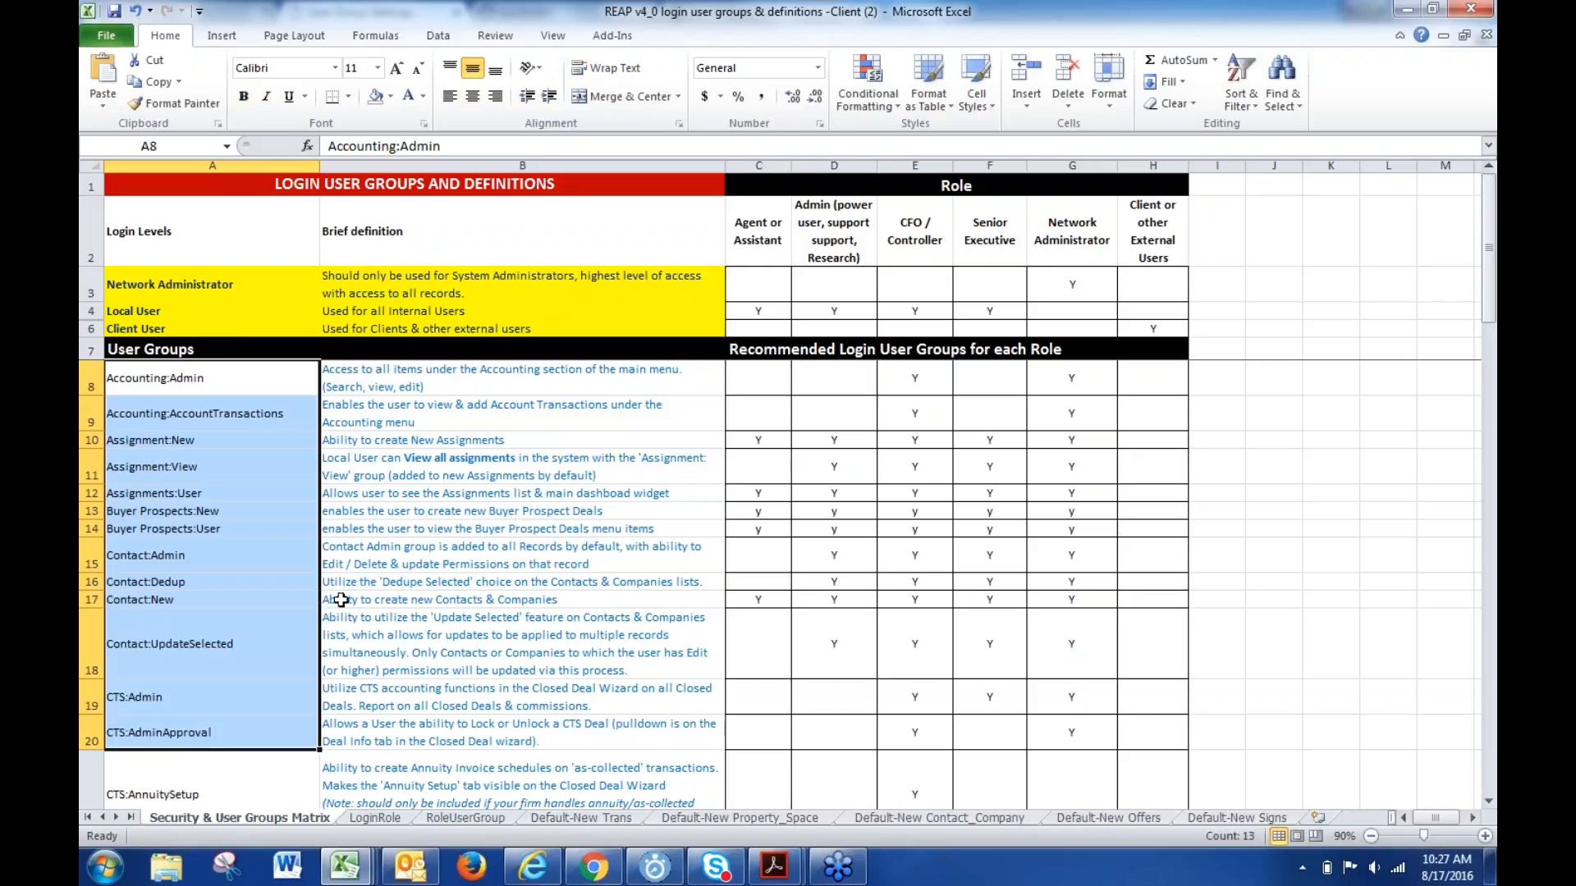
left_click_drag(419, 377, 435, 737)
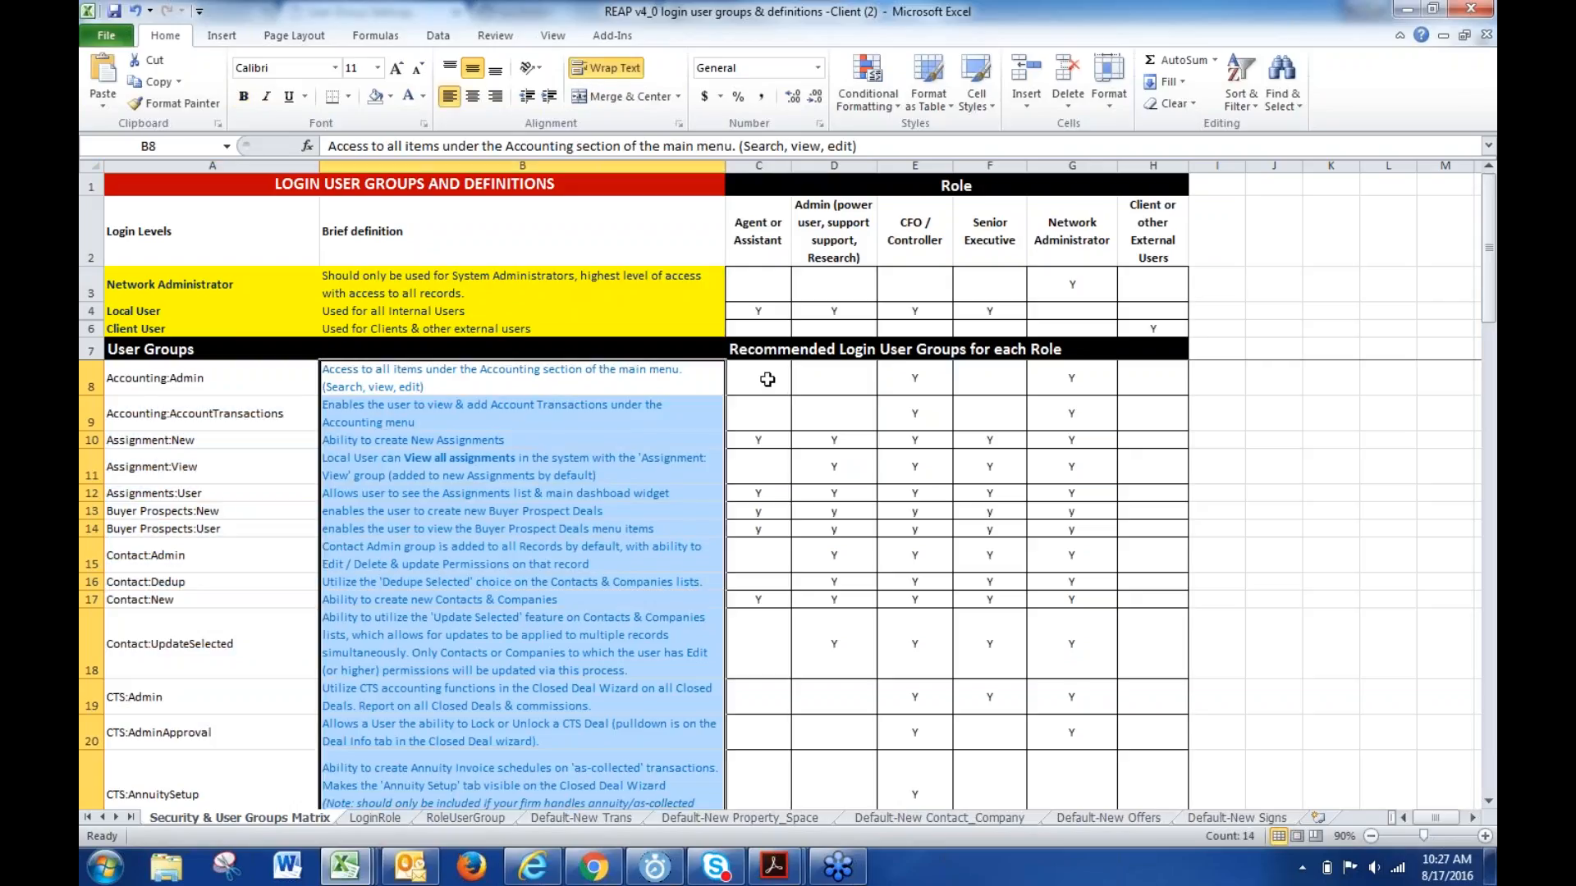
left_click(760, 440)
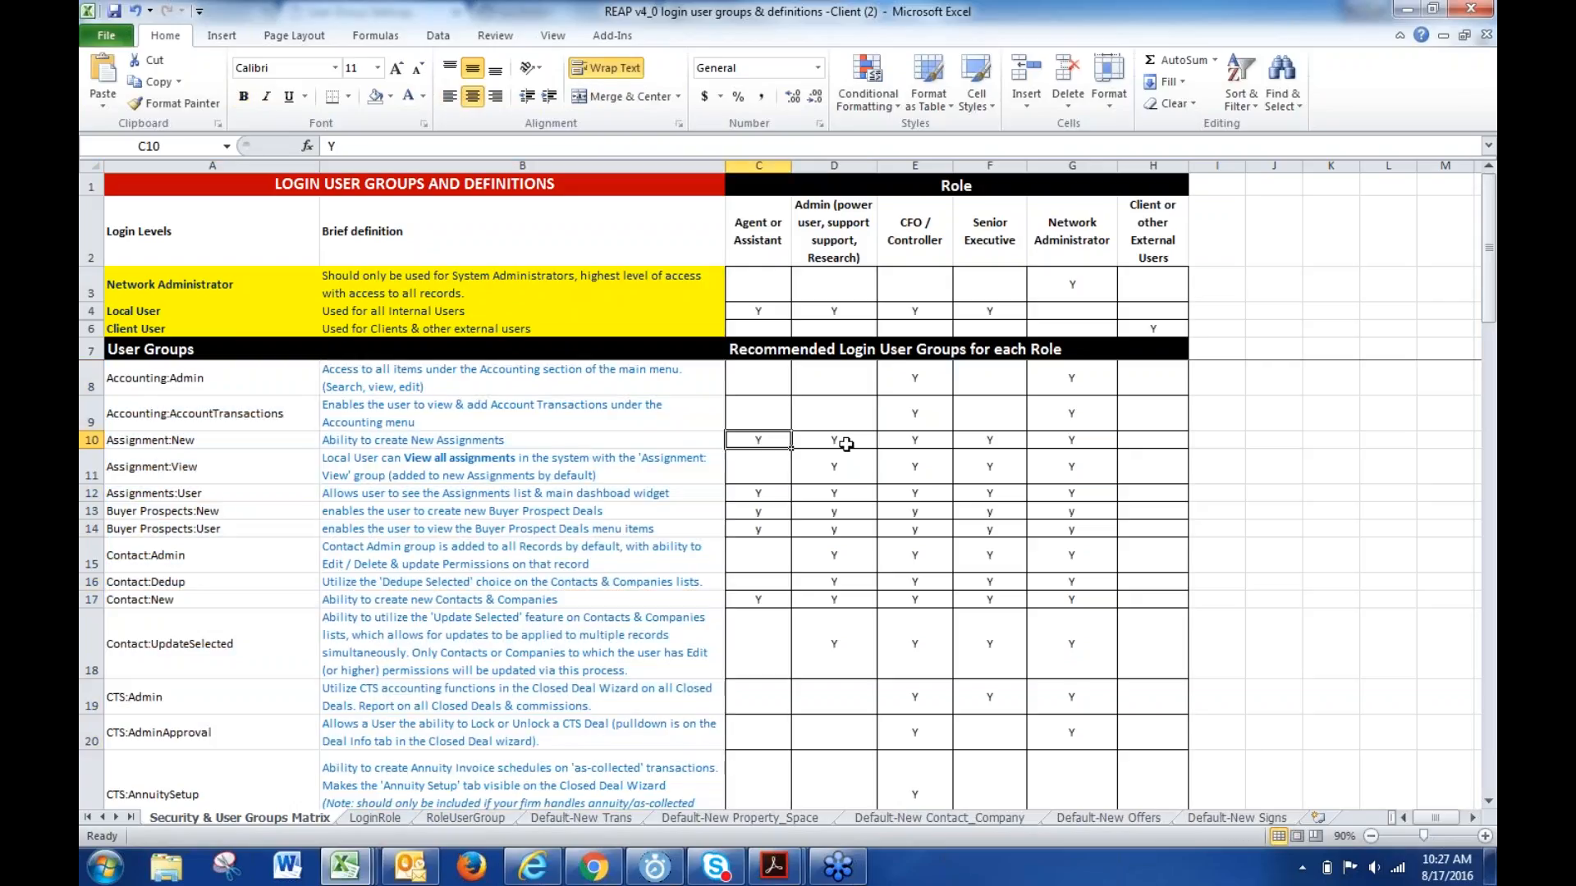
left_click_drag(778, 511, 781, 498)
left_click(843, 491)
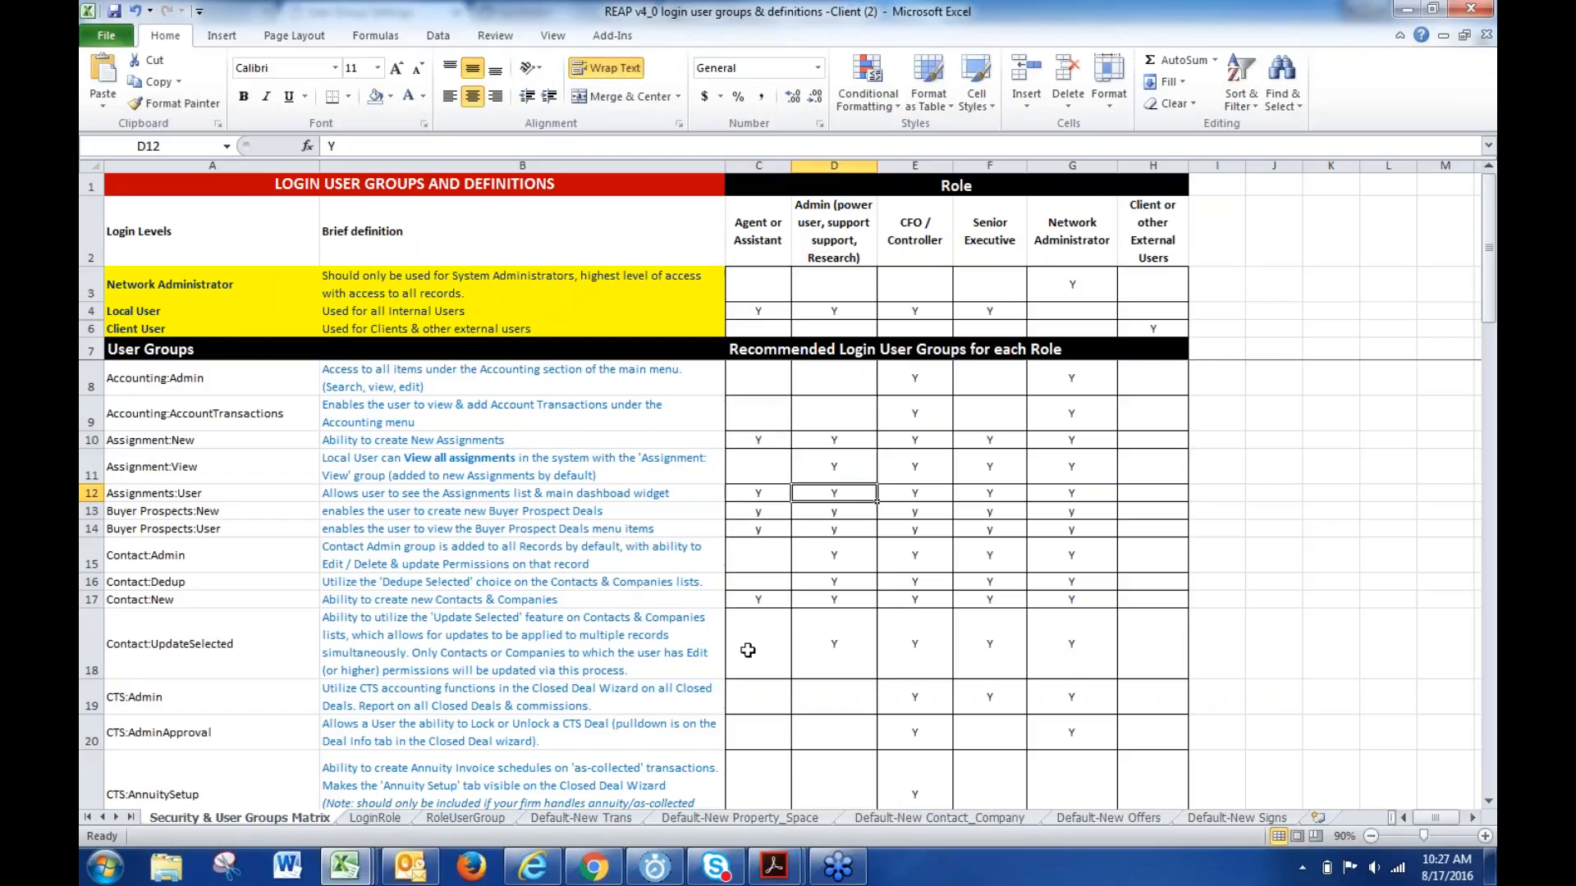
left_click(755, 164)
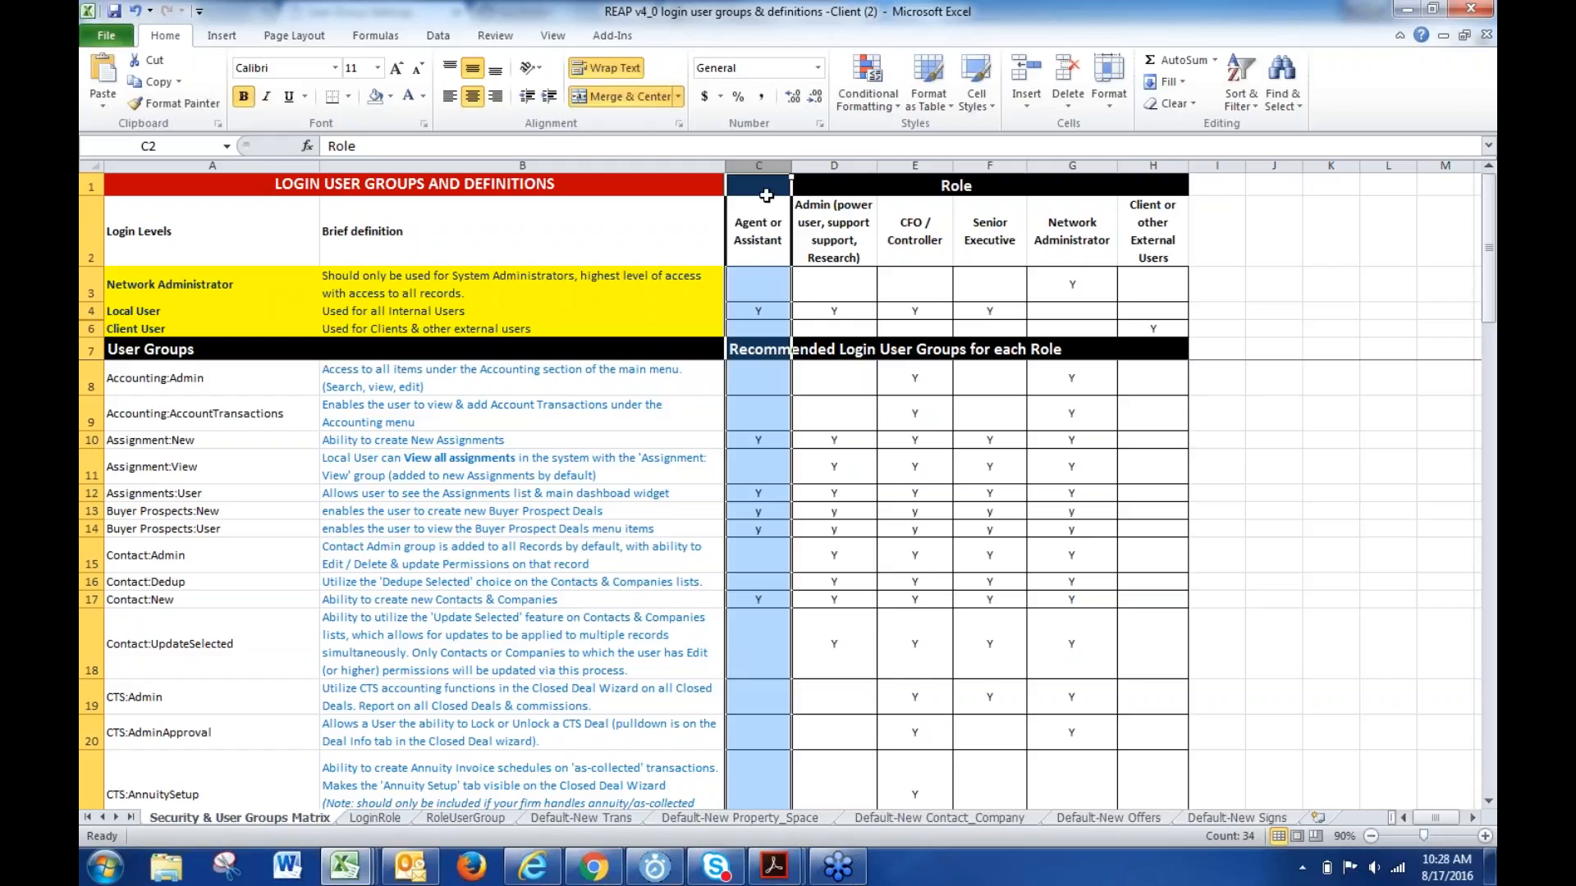
left_click(641, 516)
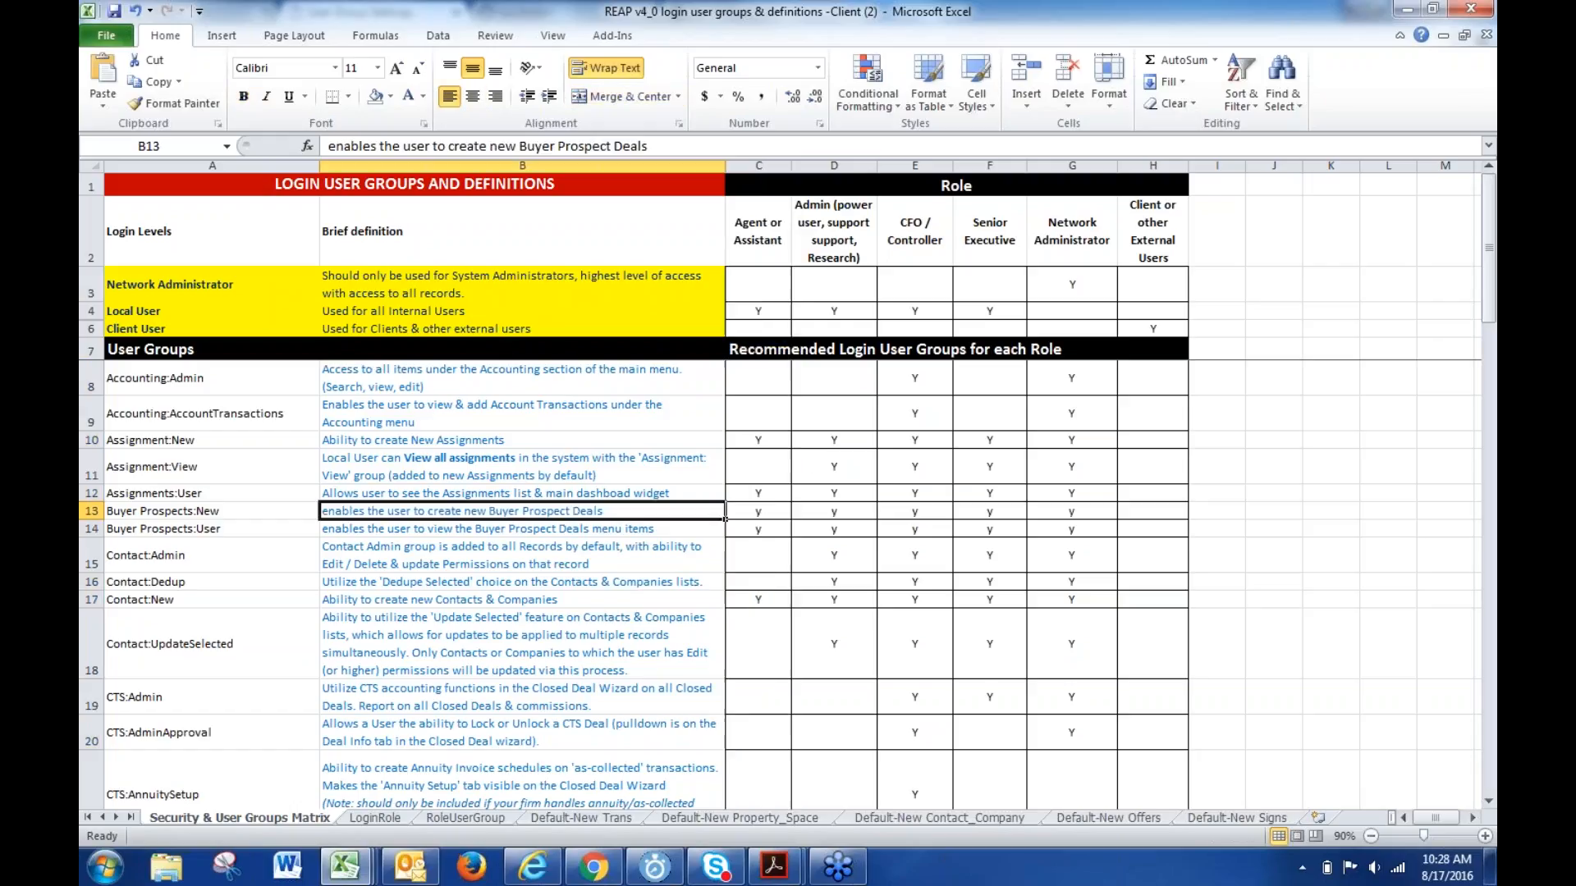
left_click(755, 414)
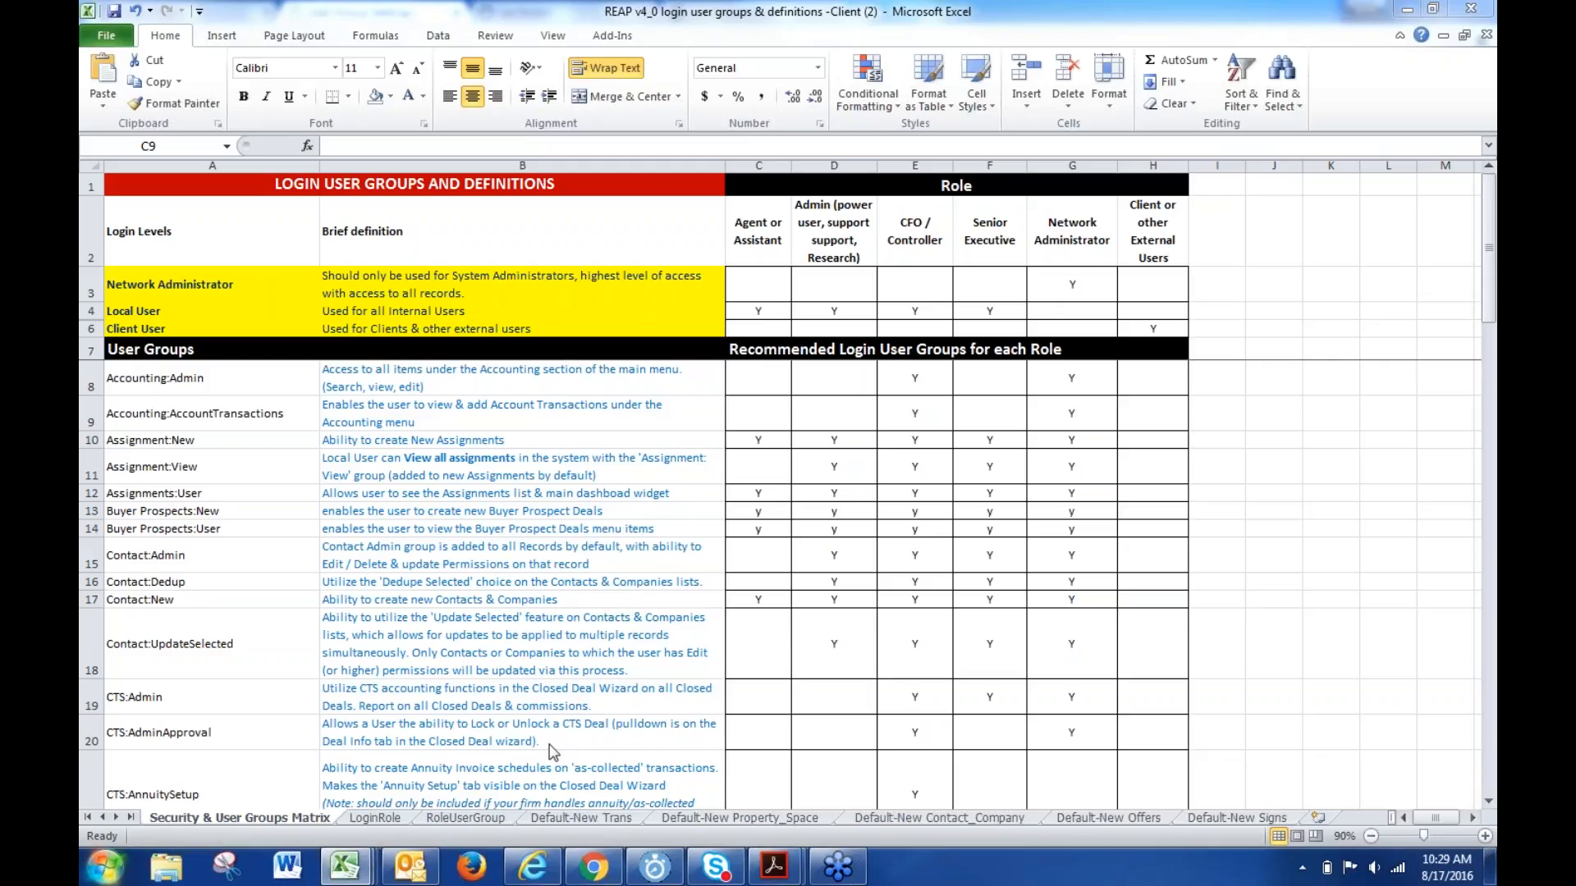
left_click(1410, 10)
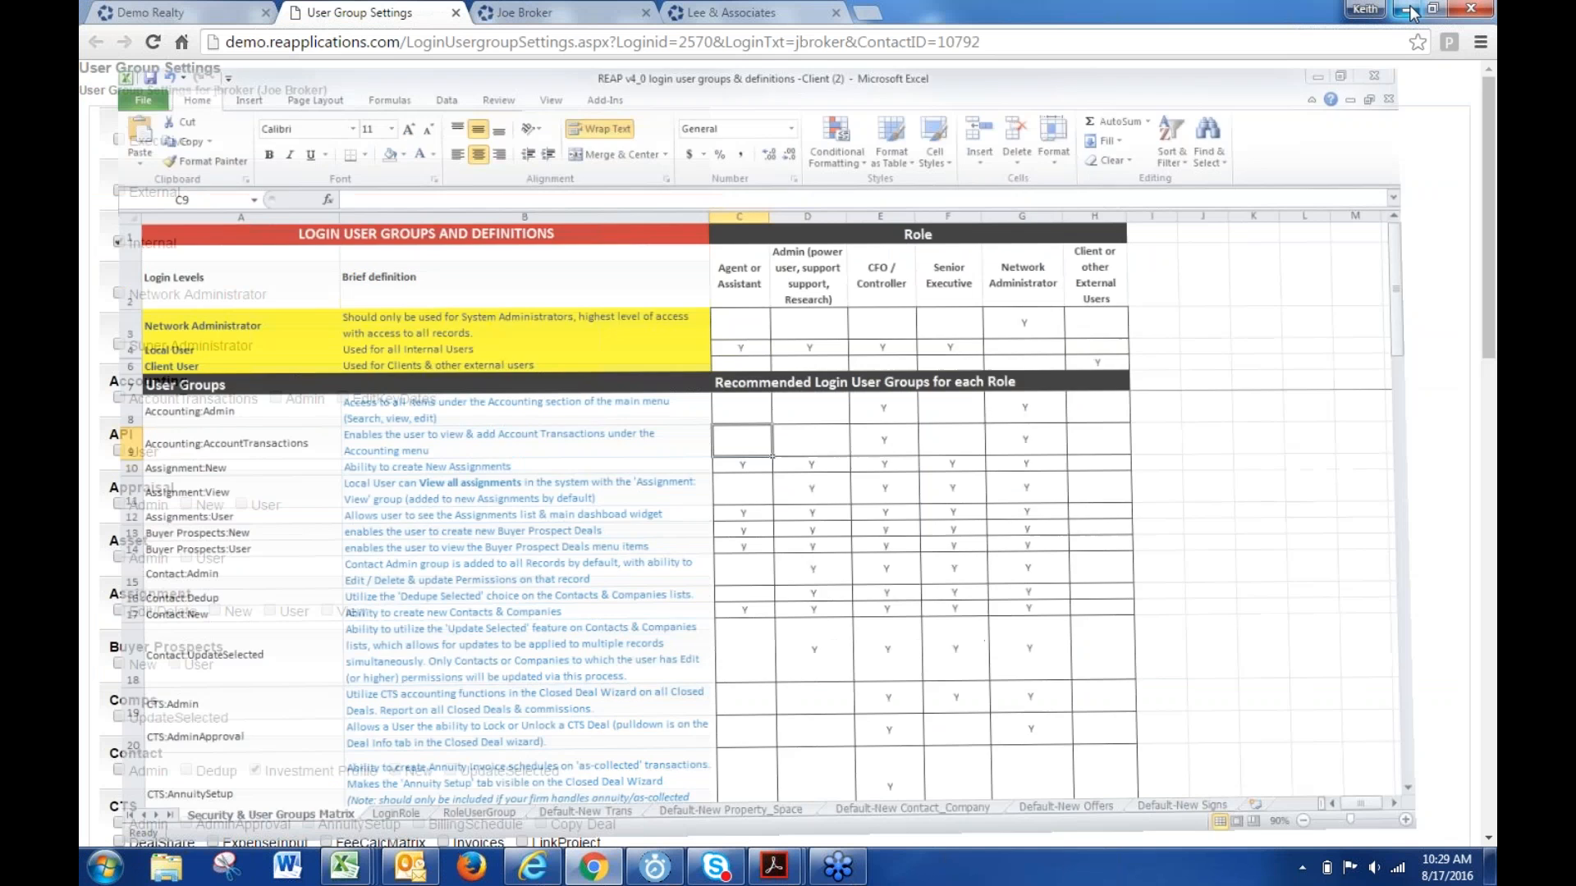
left_click(455, 12)
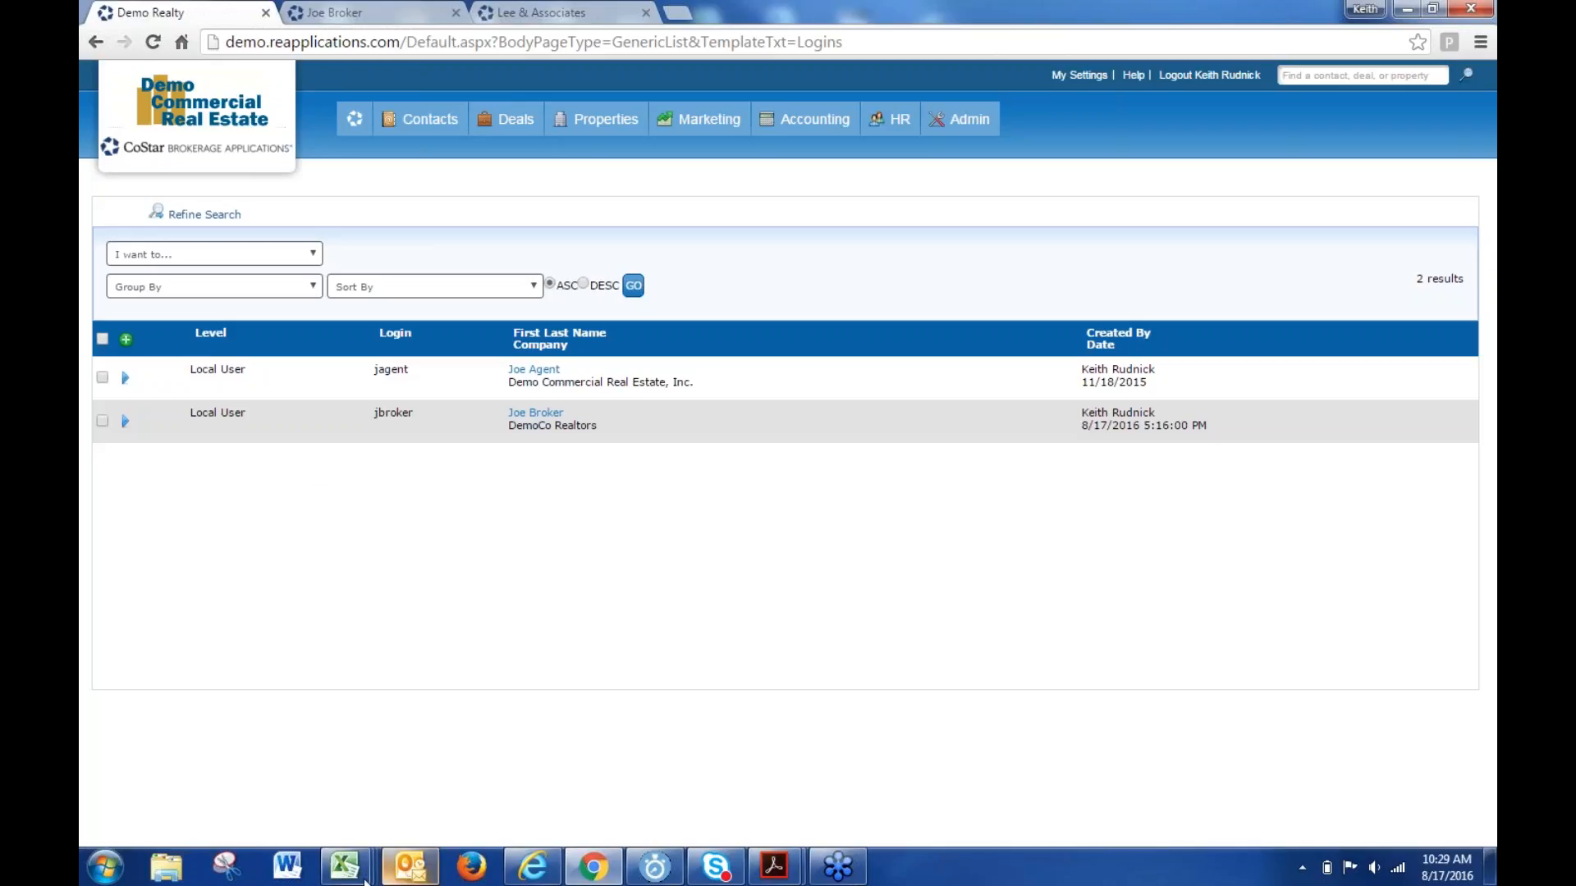
mouse_move(353, 874)
left_click(632, 738)
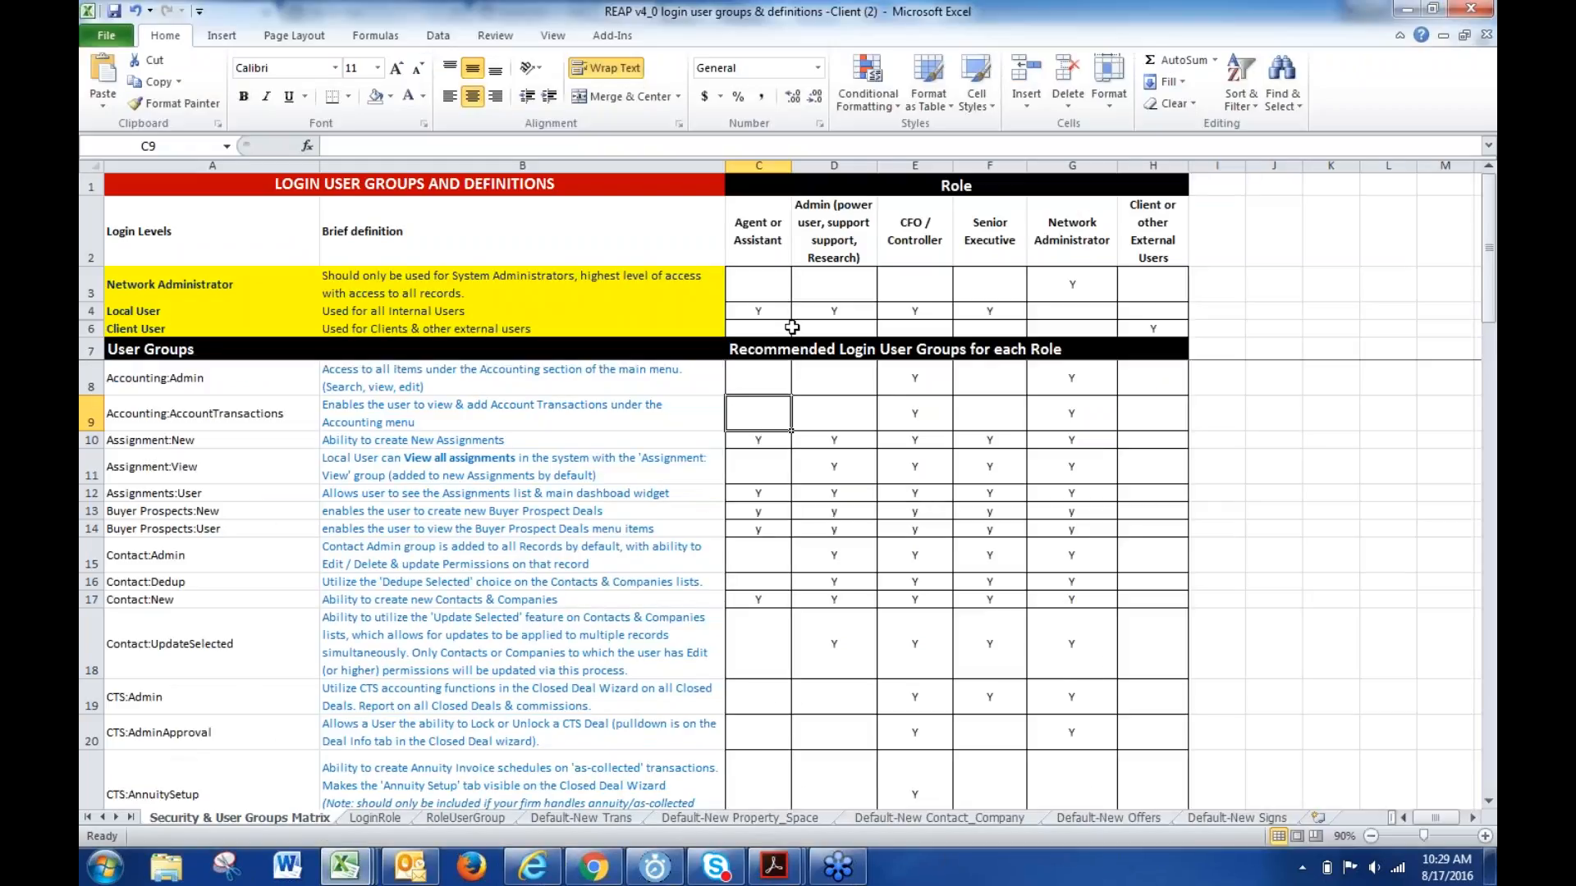
- Go through role columns C to H, Agent or Assistant to Client or other External Users, then minimize Excel
left_click(758, 165)
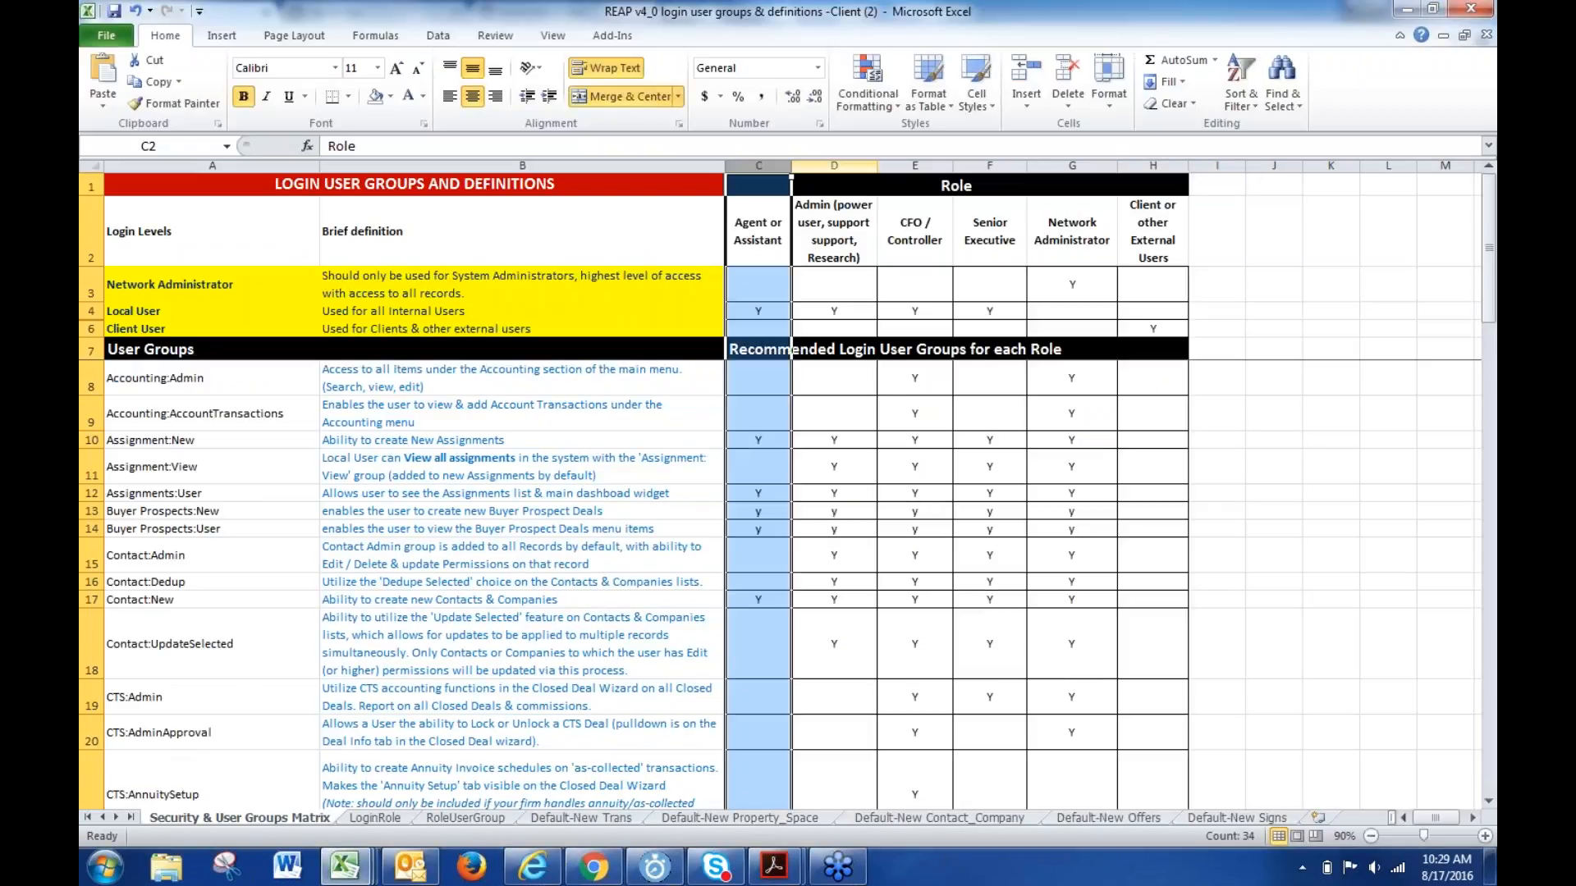
left_click(837, 165)
left_click(913, 161)
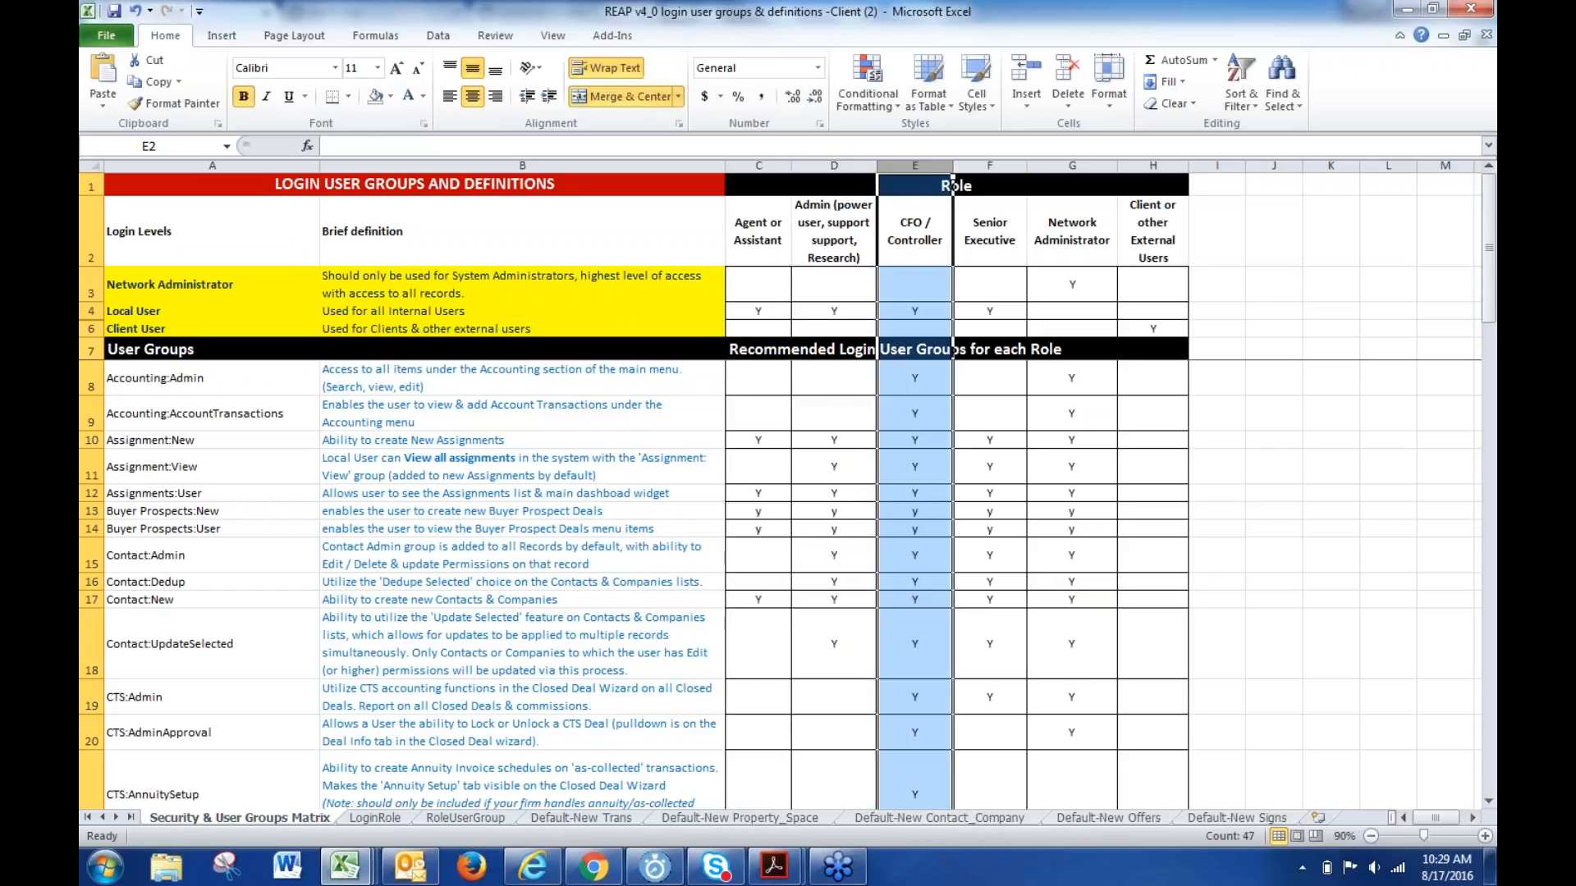
left_click(1000, 159)
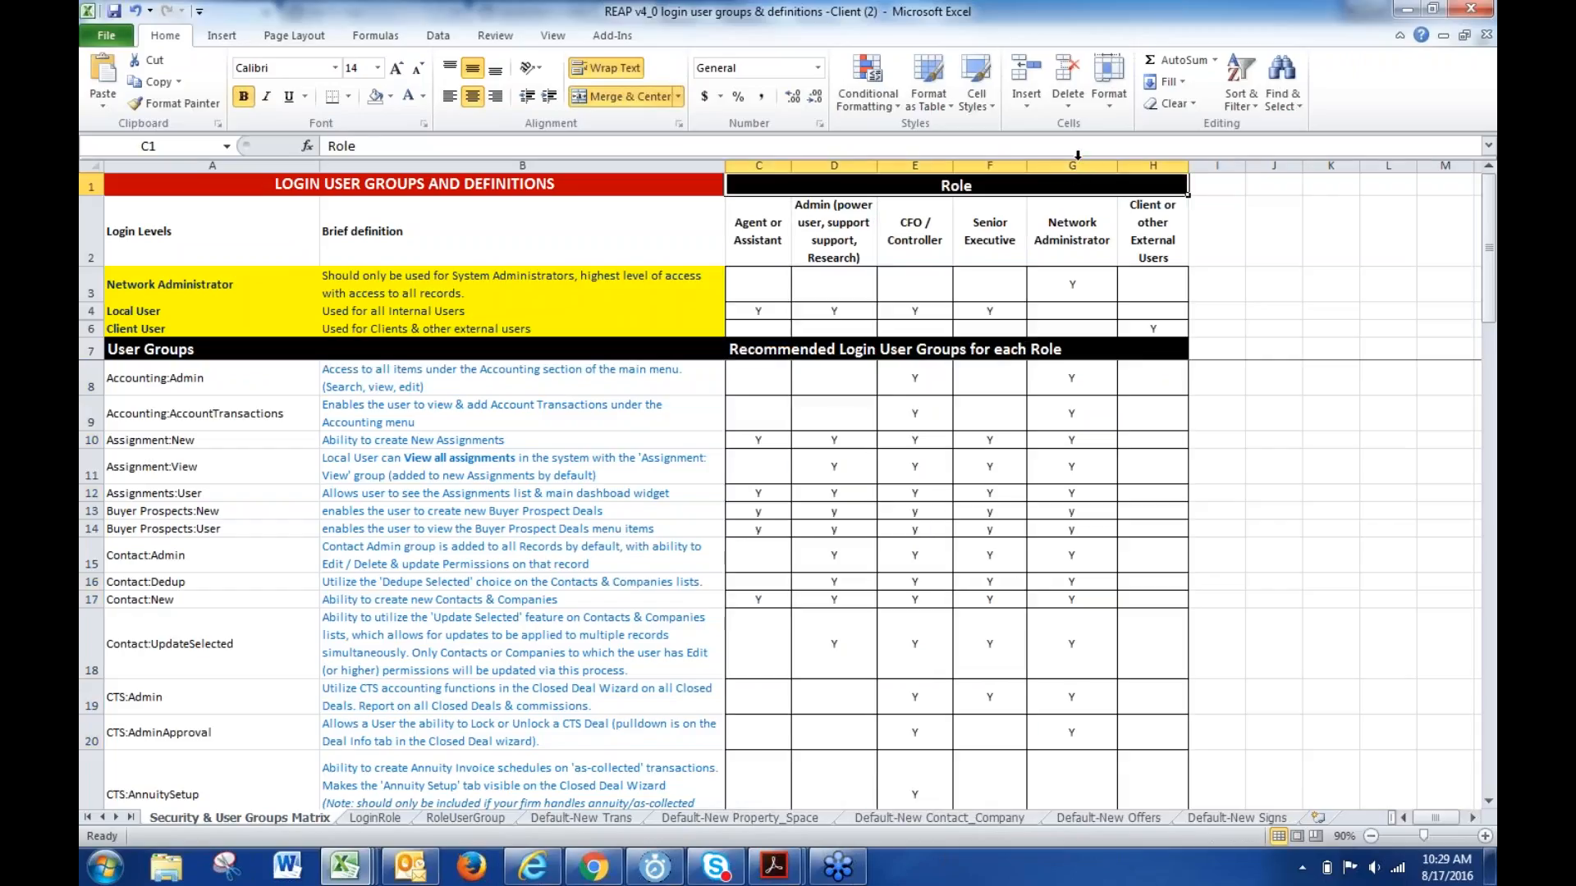
left_click(1072, 161)
left_click(1152, 164)
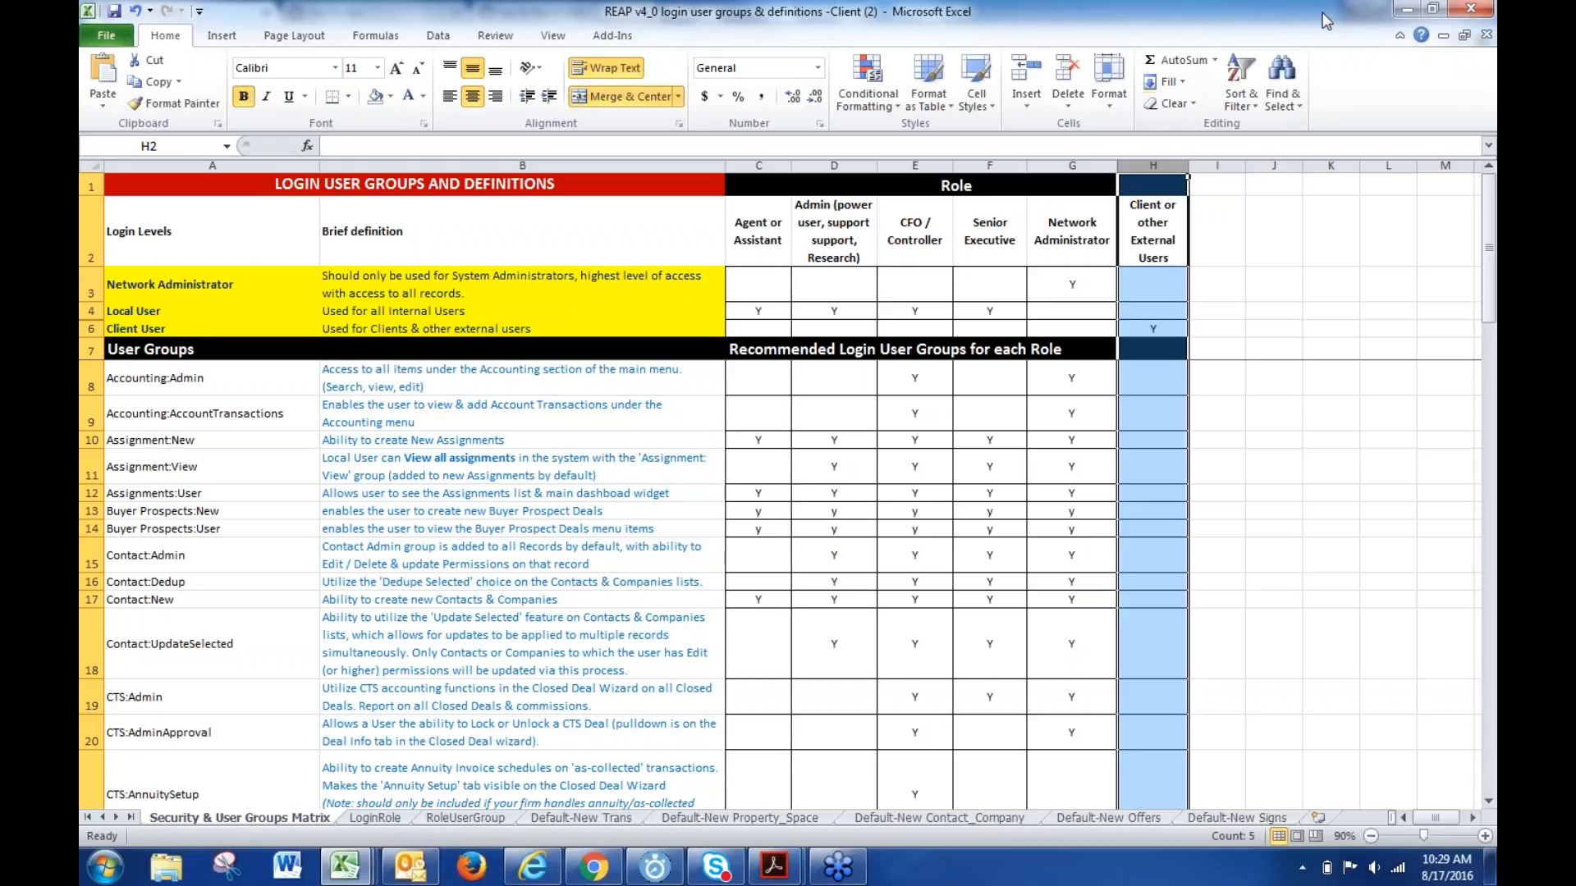
left_click(1410, 11)
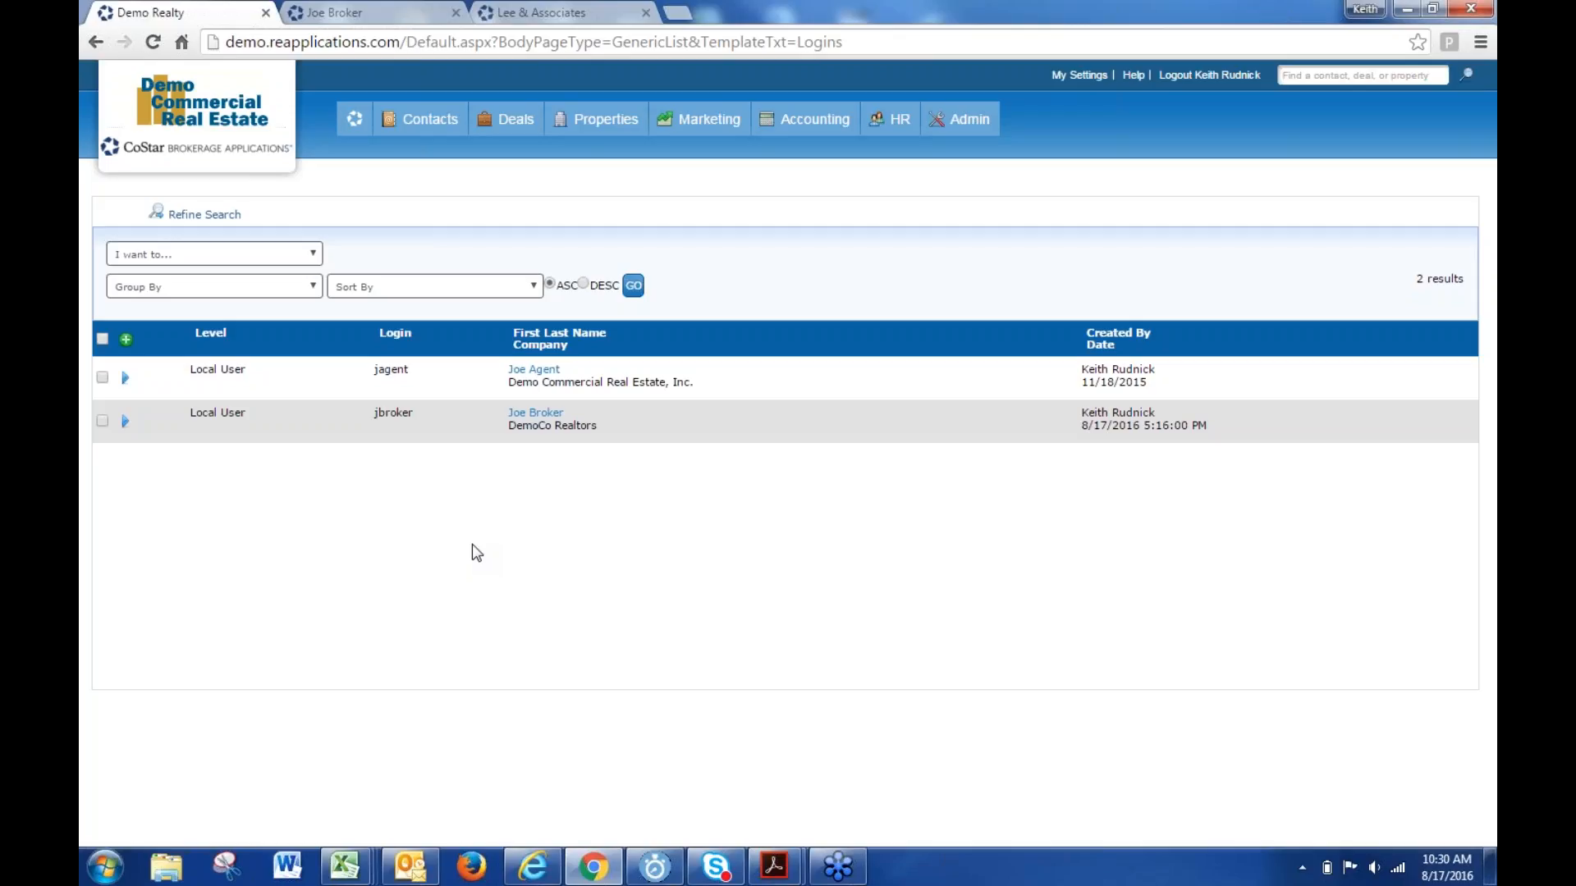
- Set North County as jbroker's primary location on the Locations page and save with Finish
left_click(125, 421)
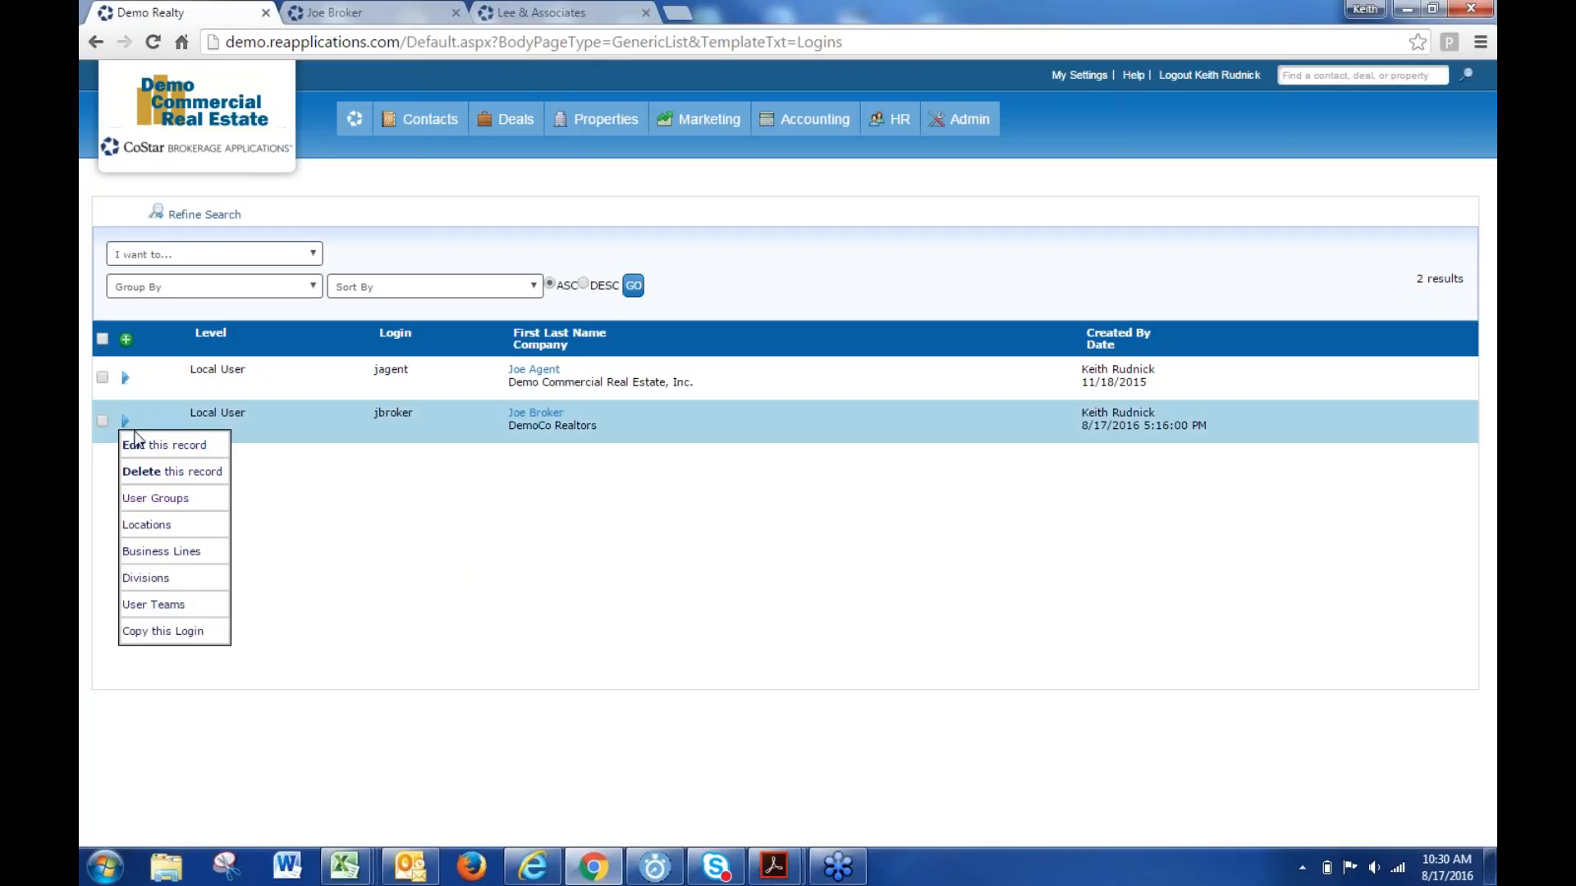
left_click(160, 527)
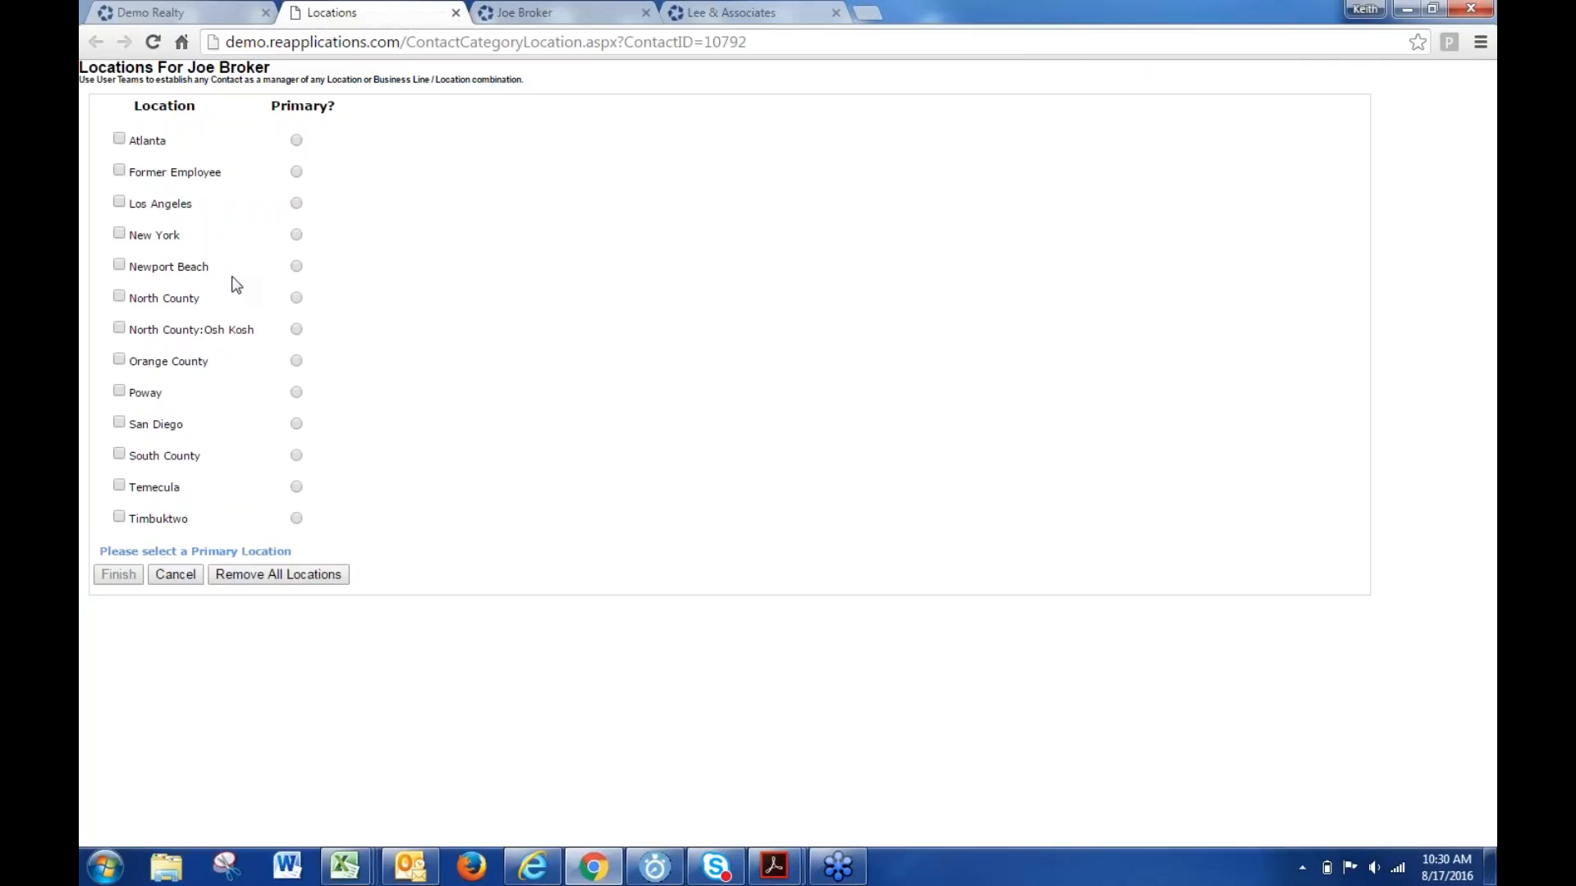
left_click(296, 297)
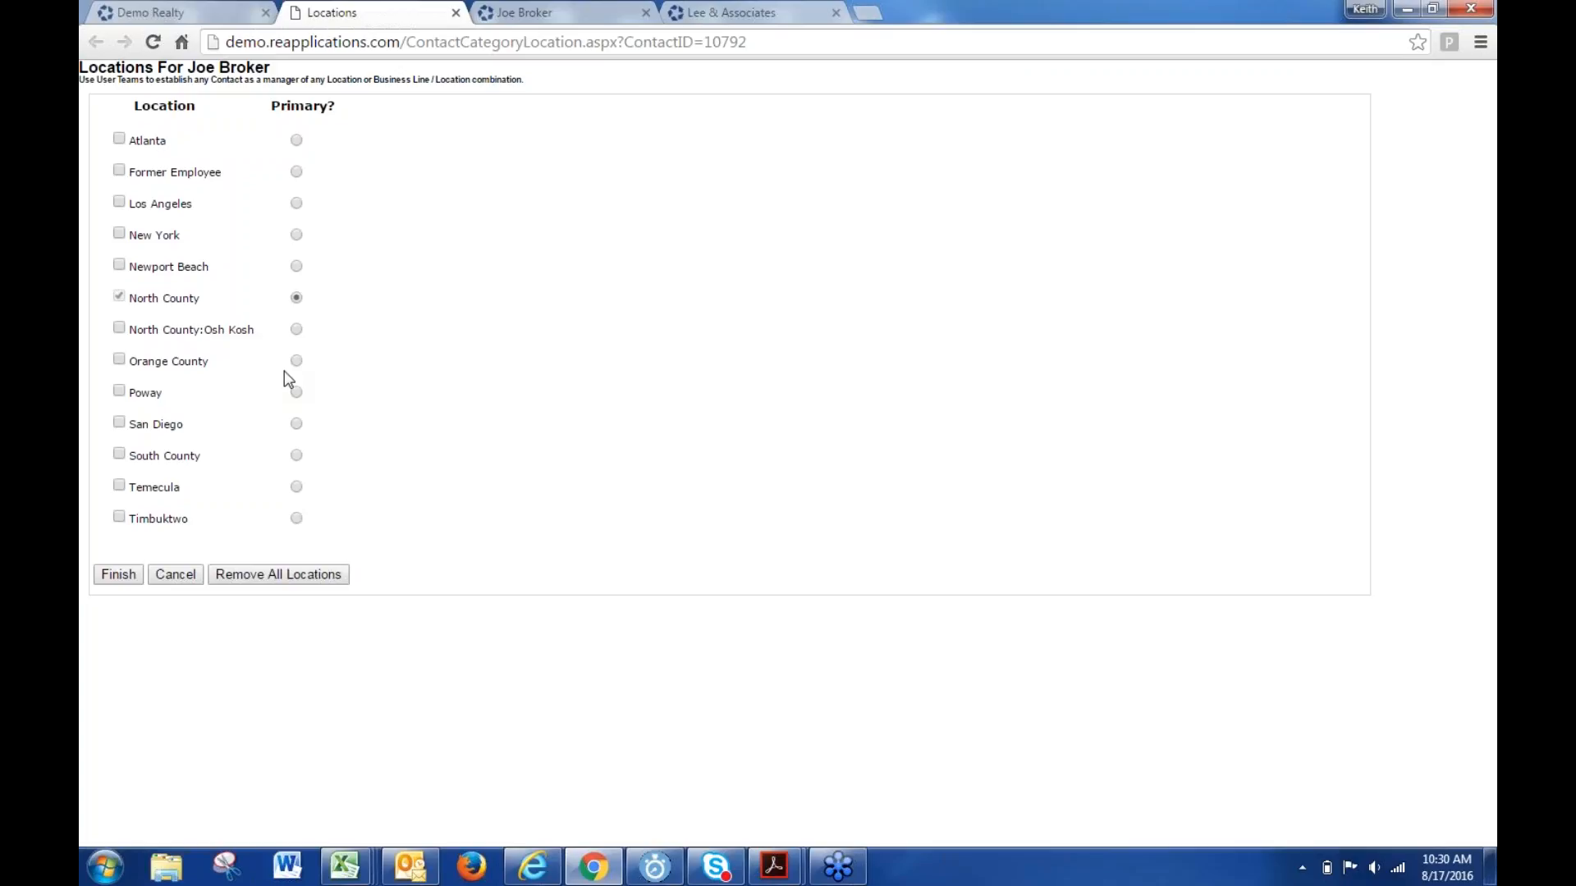
left_click(113, 575)
- Open jbroker's Business Lines, close it unchanged, and go back to the Demo Realty home dashboard
left_click(125, 421)
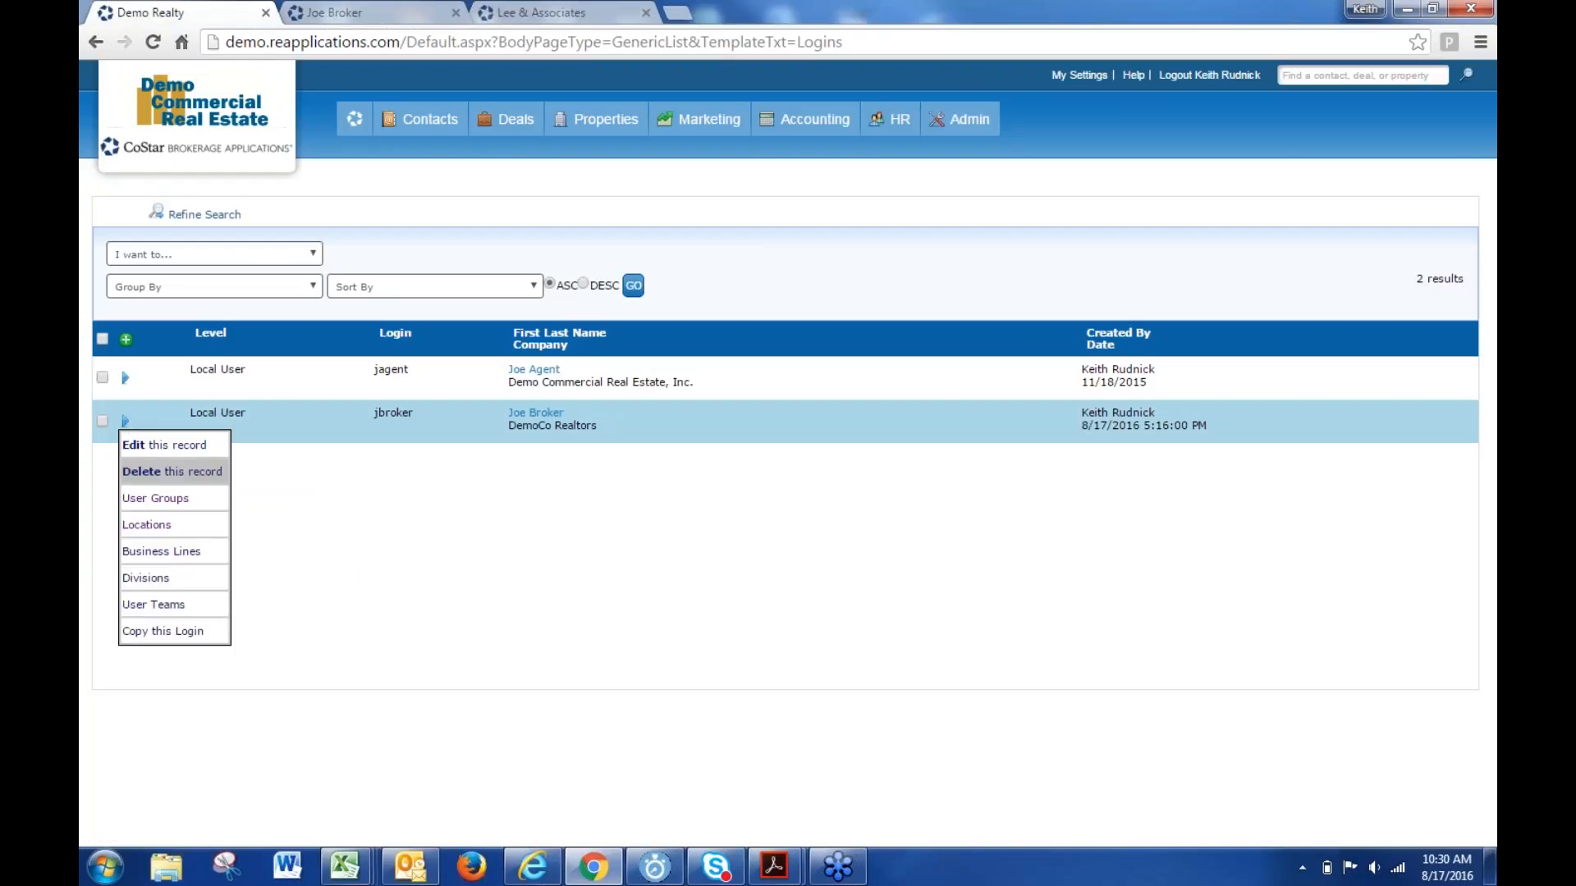
left_click(161, 552)
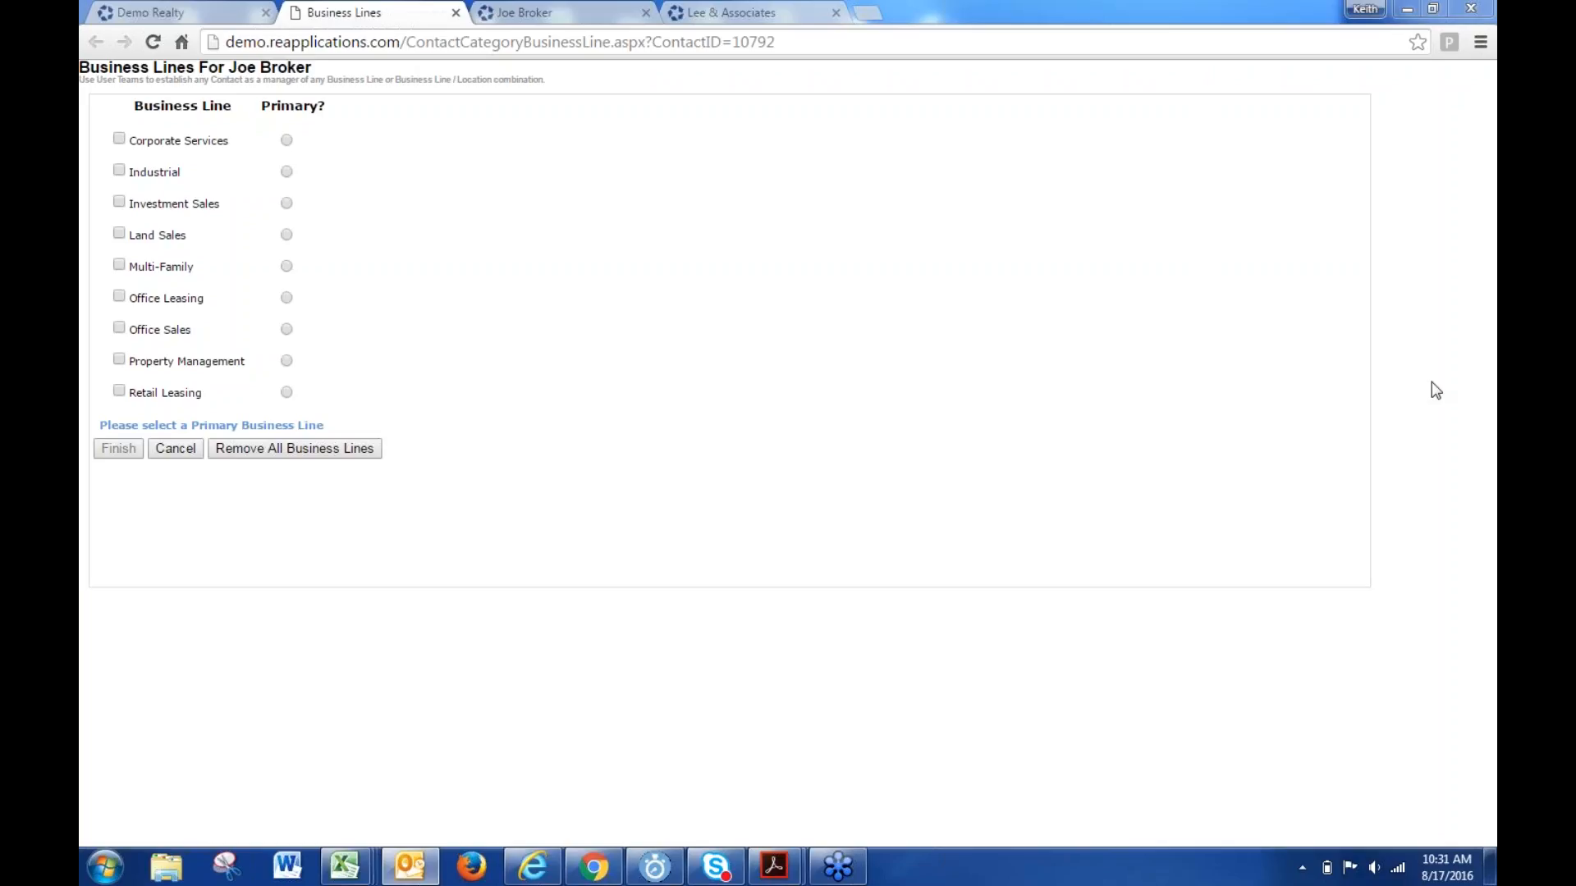
left_click(456, 13)
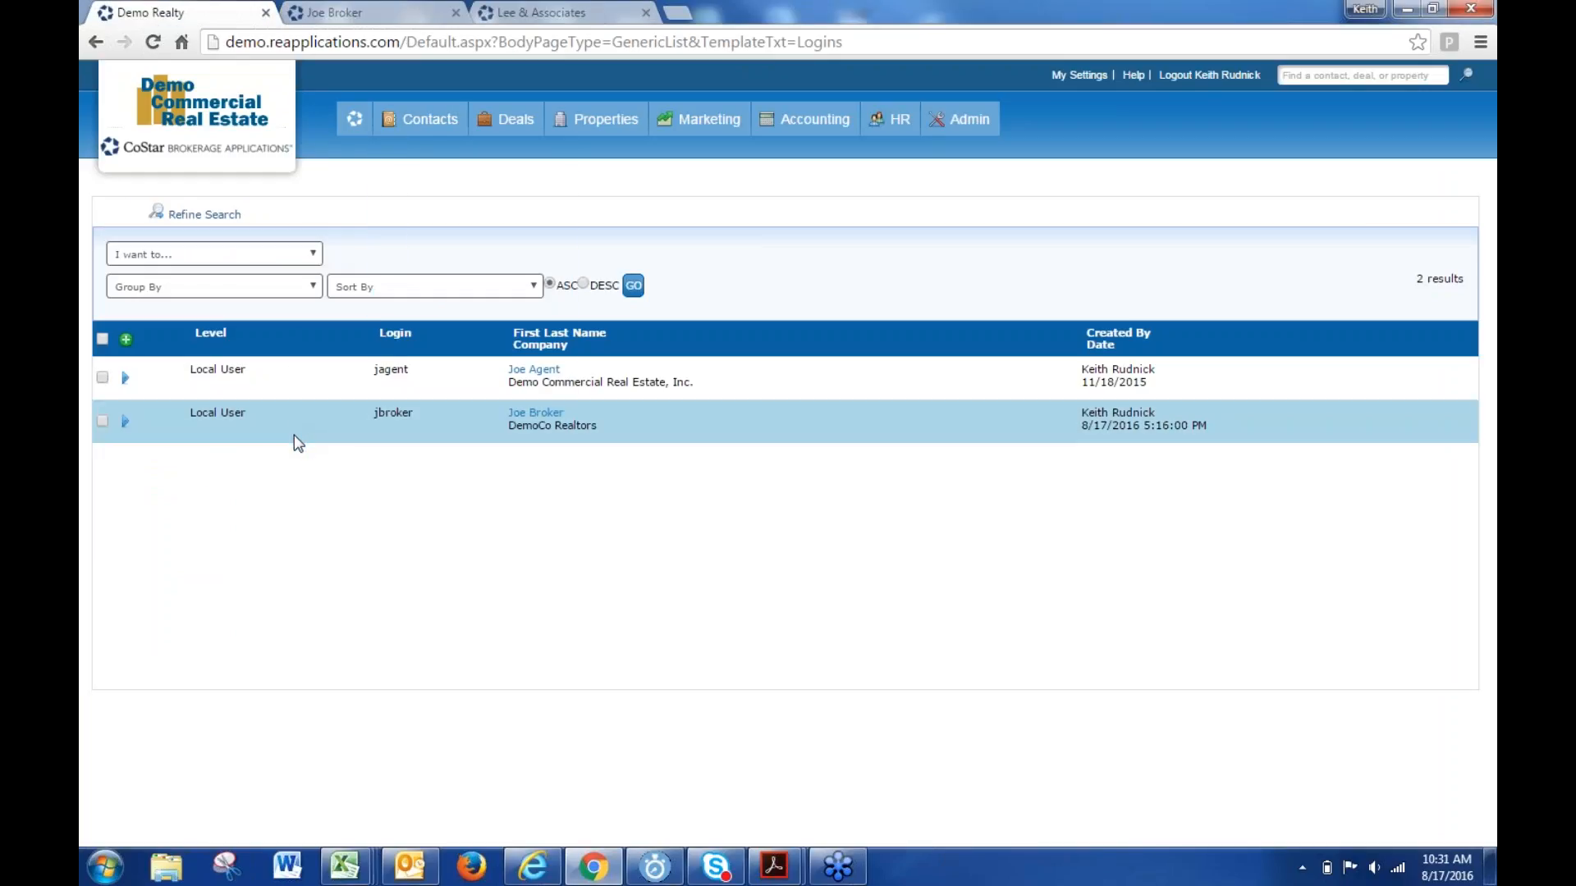
left_click(124, 421)
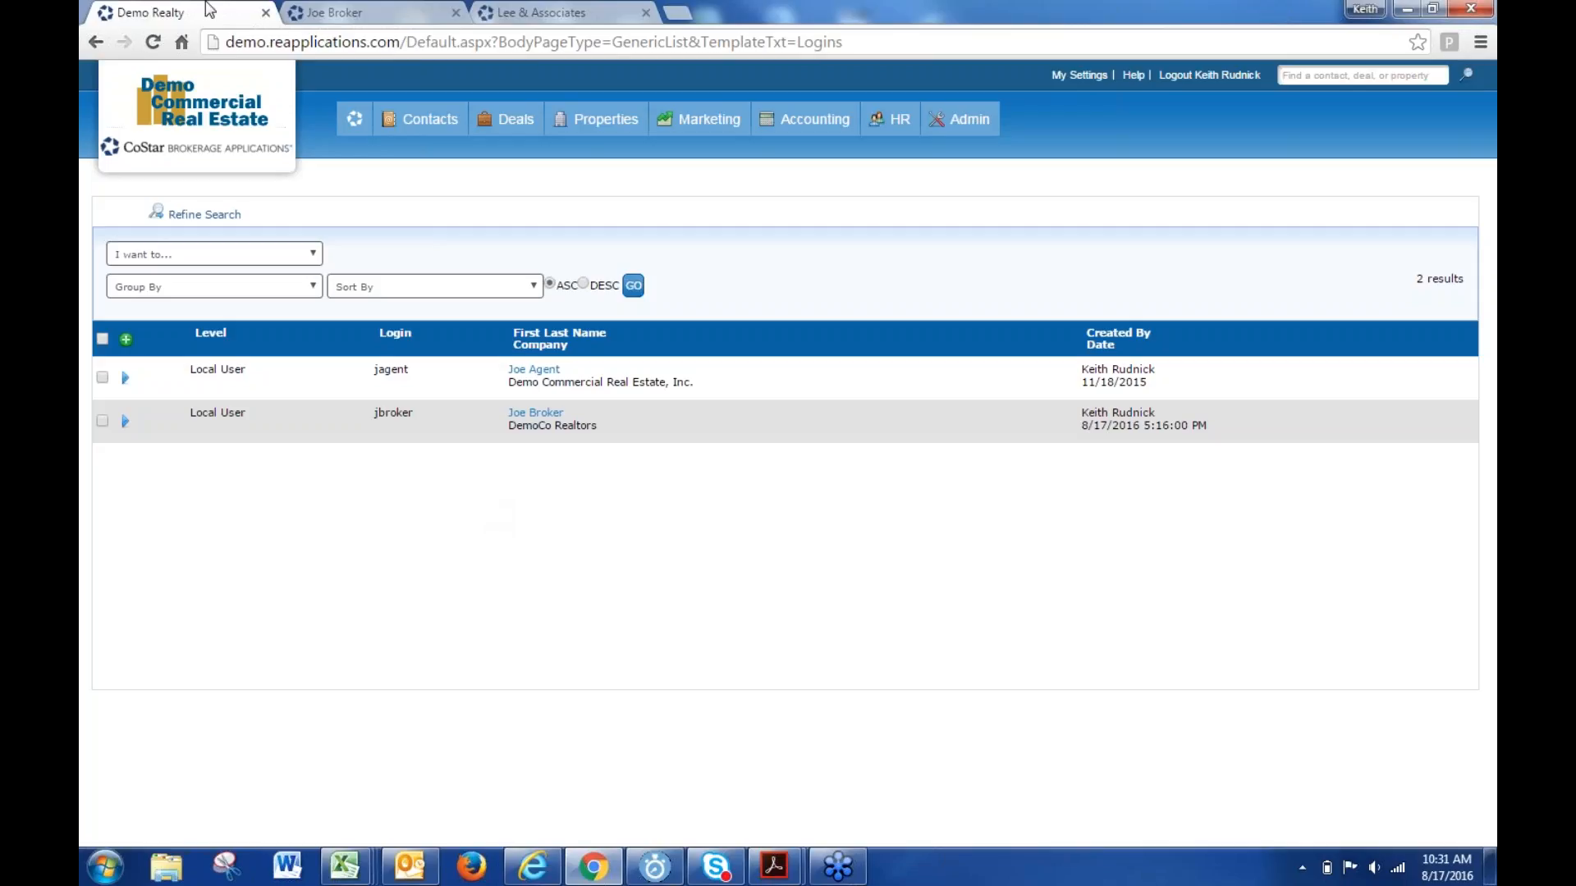
left_click(355, 119)
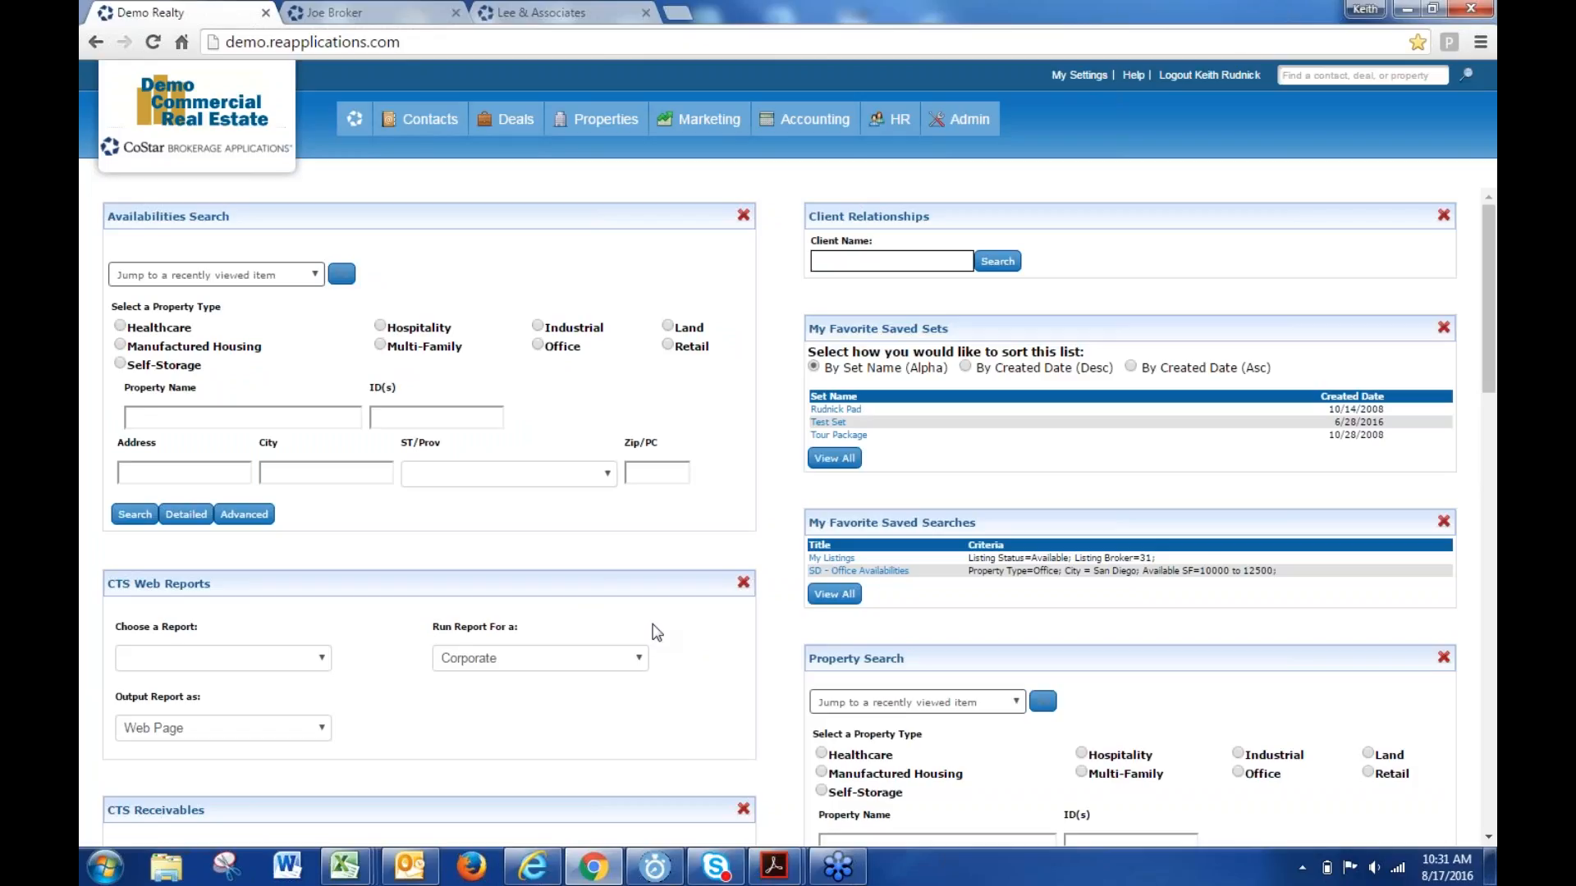
- In Joe Broker's Internet Explorer session, open Add Widgets and filter to the Properties category
left_click(533, 866)
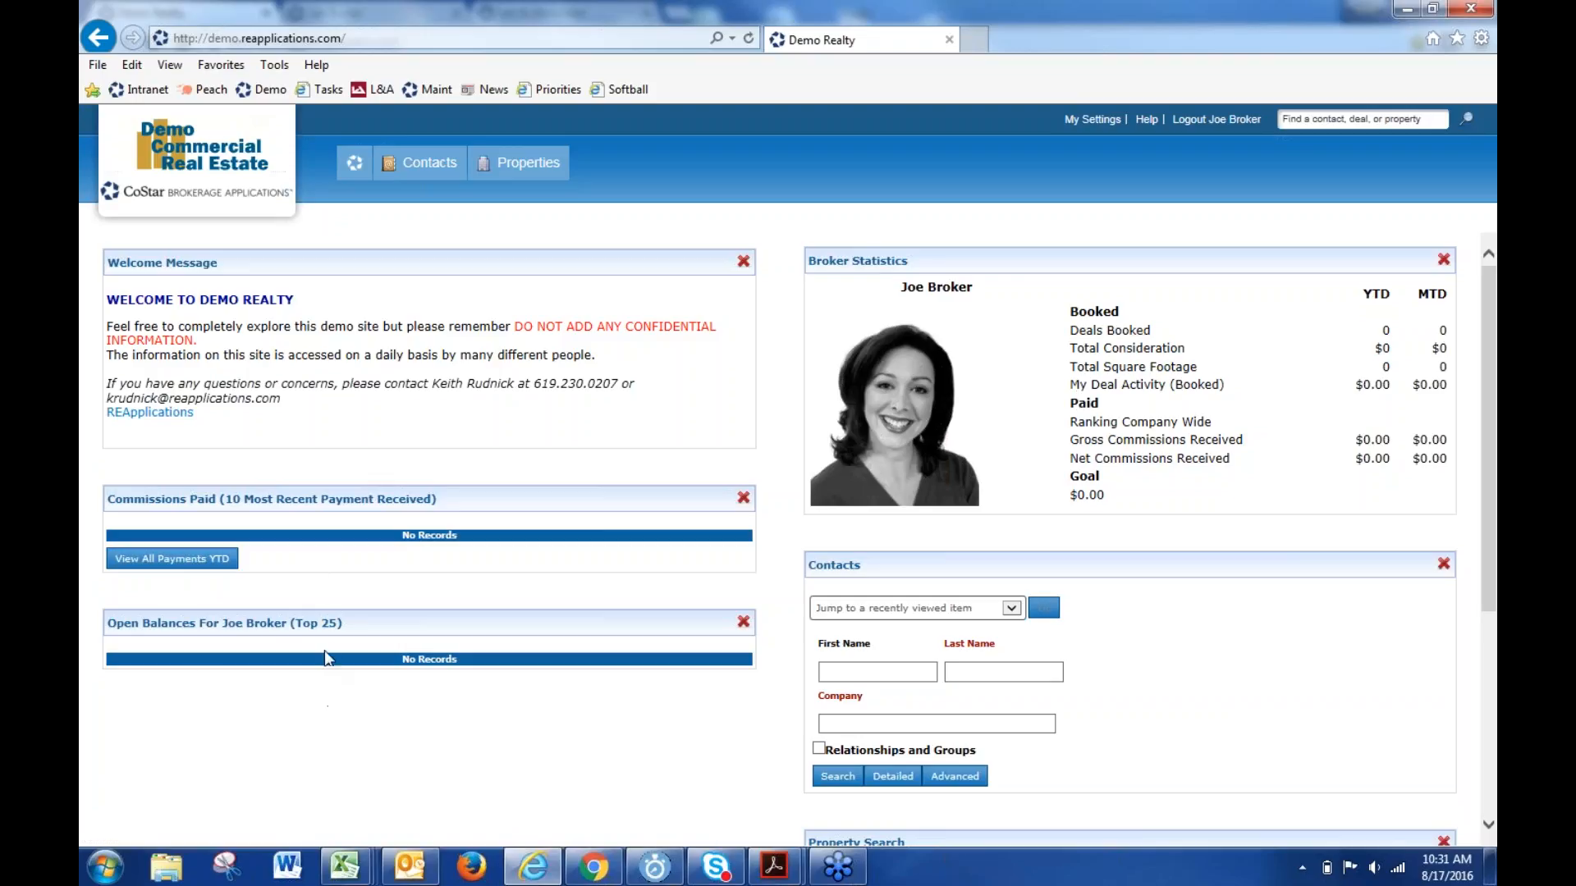
scroll(321, 663, "down", 1)
scroll(326, 671, "down", 2)
scroll(320, 671, "up", 1)
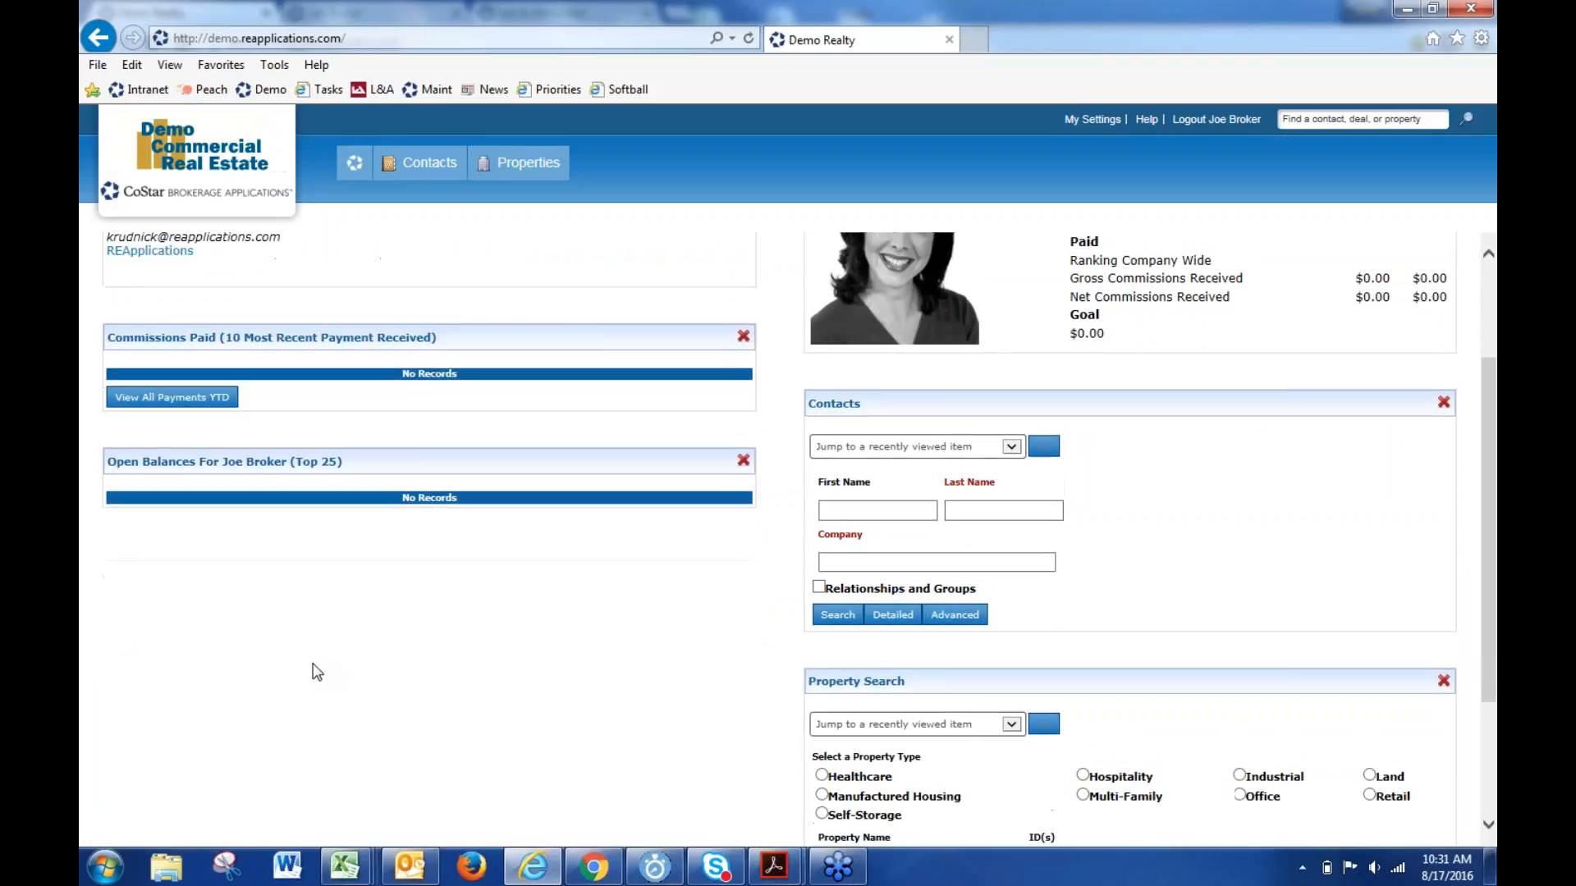
scroll(311, 668, "down", 3)
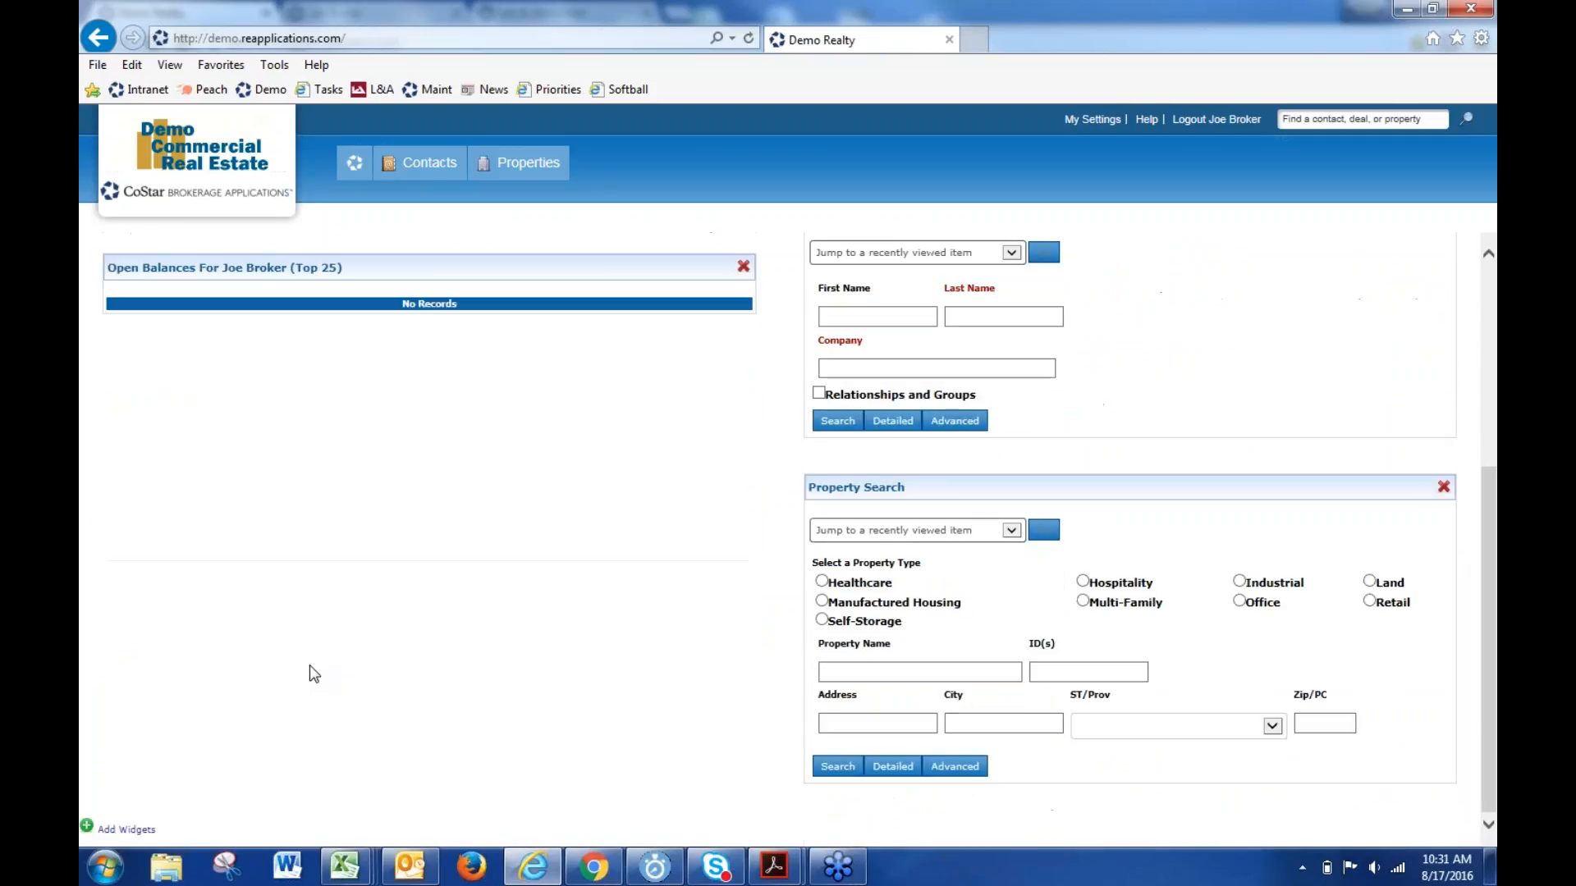
left_click(131, 830)
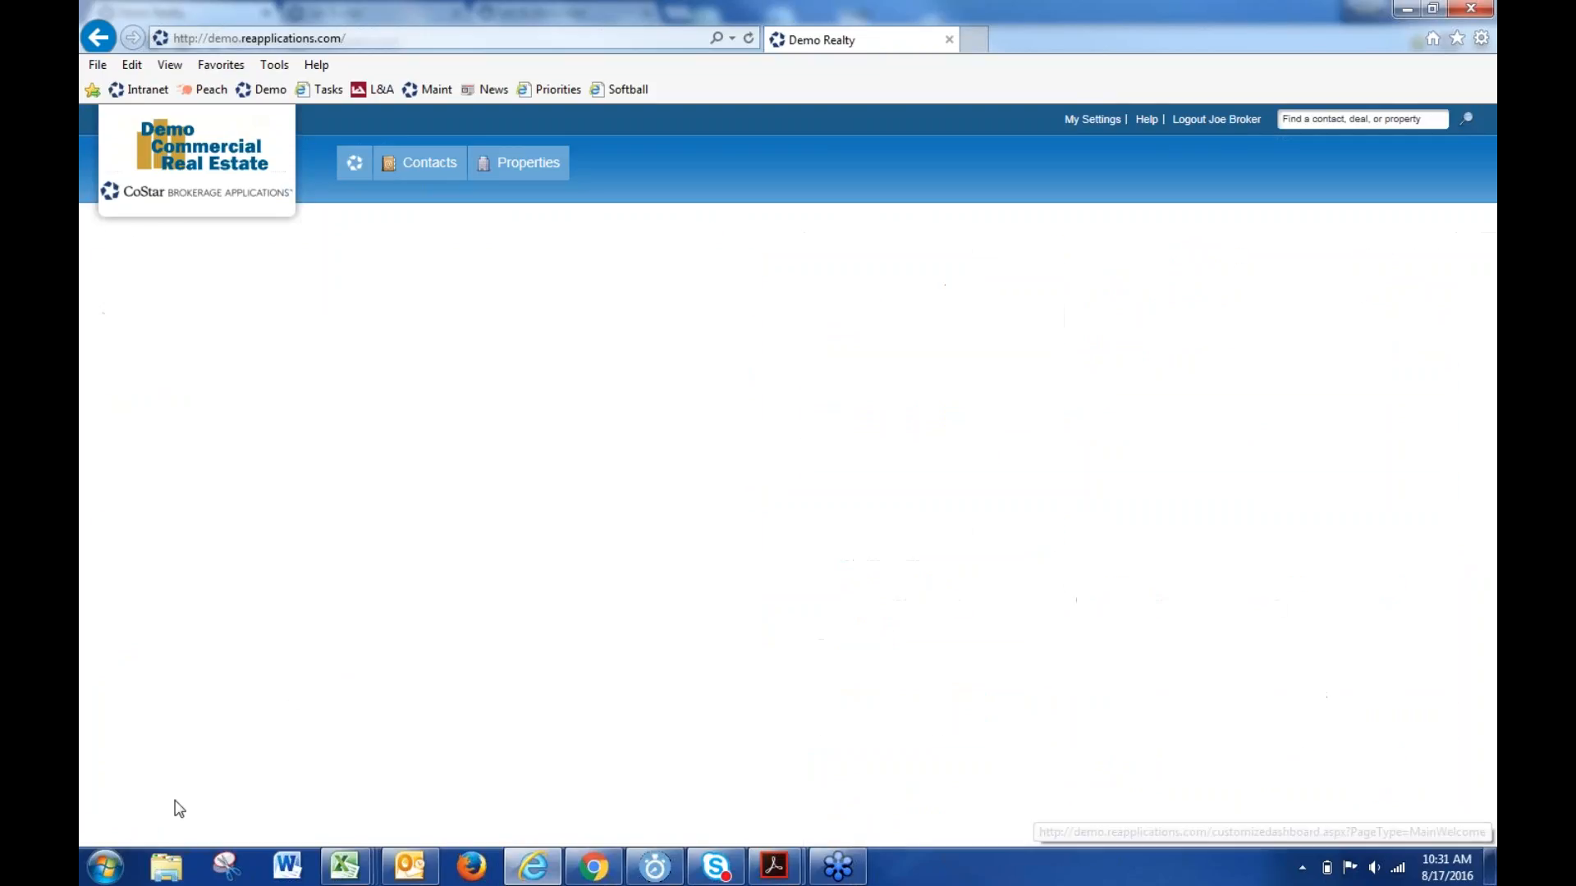
scroll(956, 605, "down", 1)
scroll(957, 605, "down", 5)
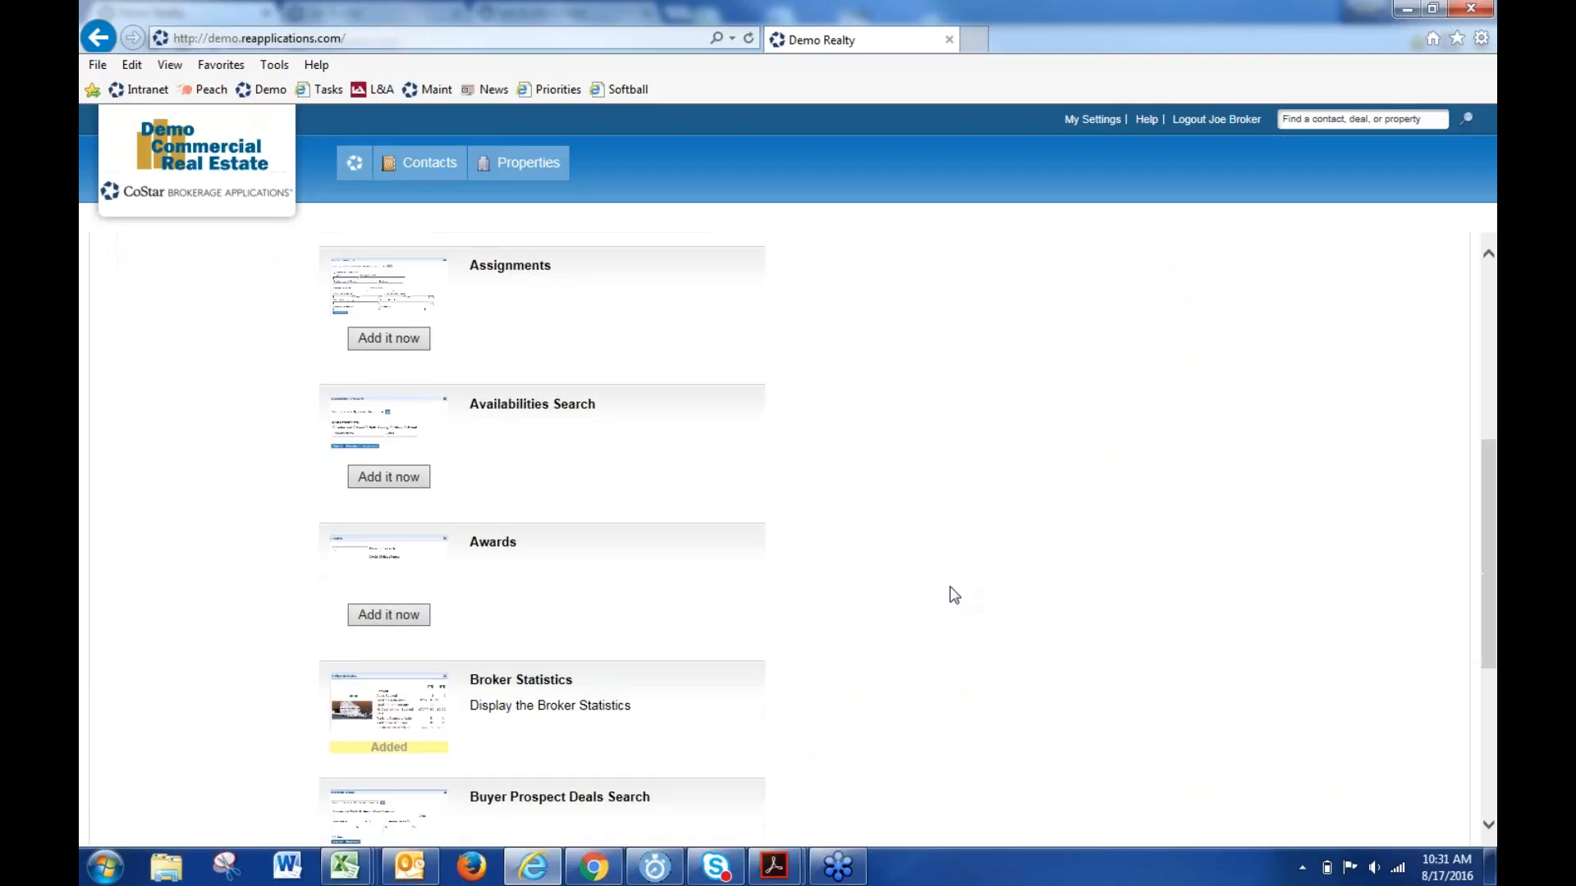
scroll(950, 590, "up", 6)
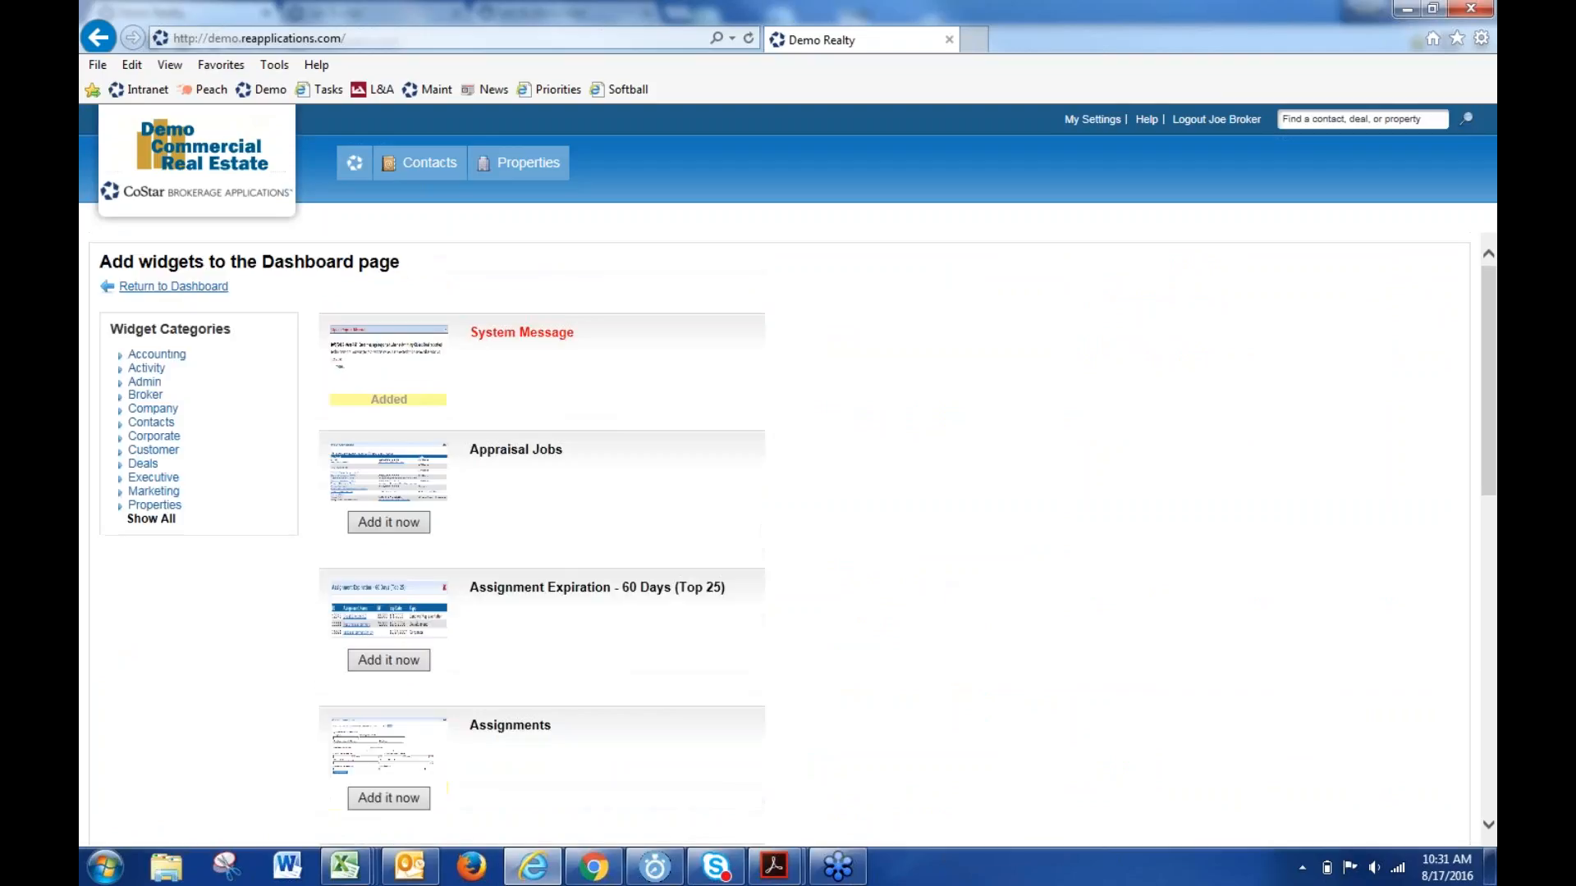
left_click(153, 505)
- Add the Recently Added Availabilities and Recent Comps widgets, then return to the dashboard
scroll(883, 484, "down", 9)
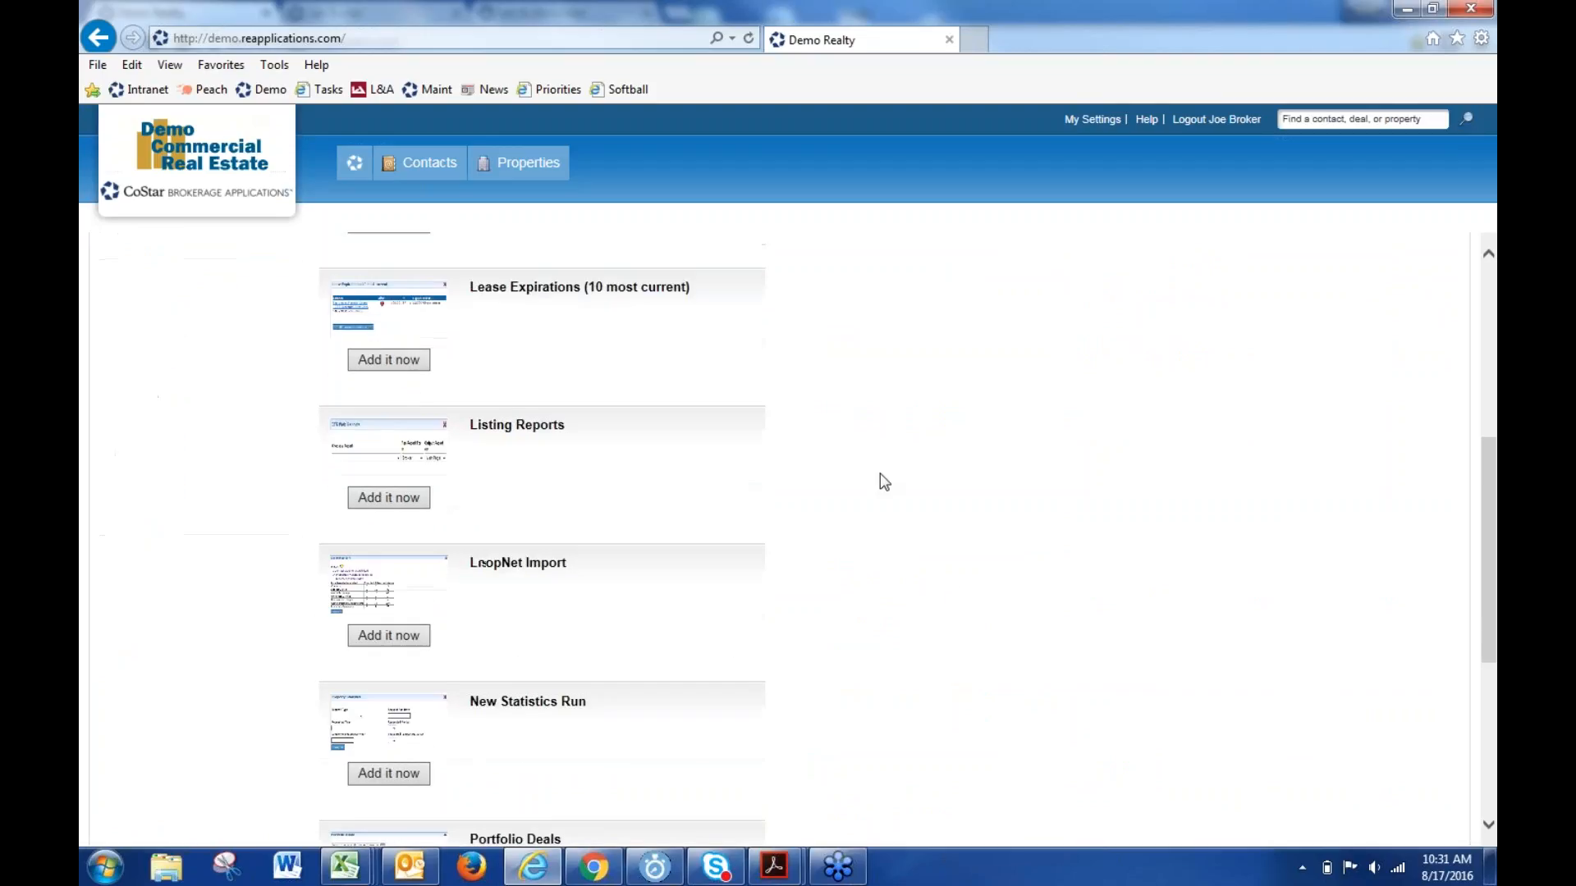
scroll(686, 592, "down", 2)
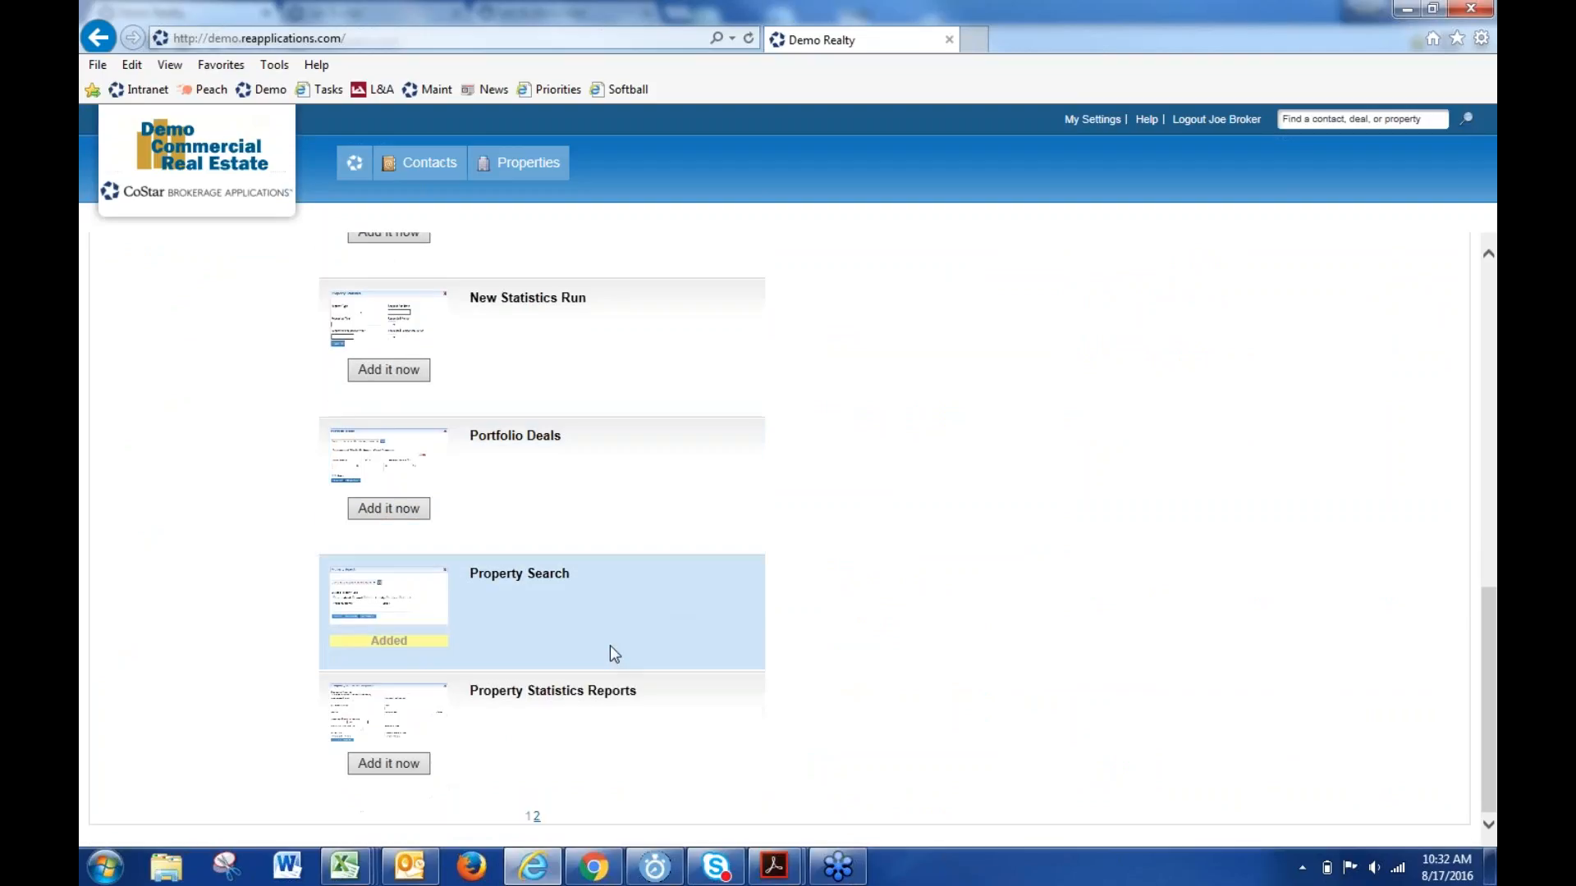
left_click(535, 819)
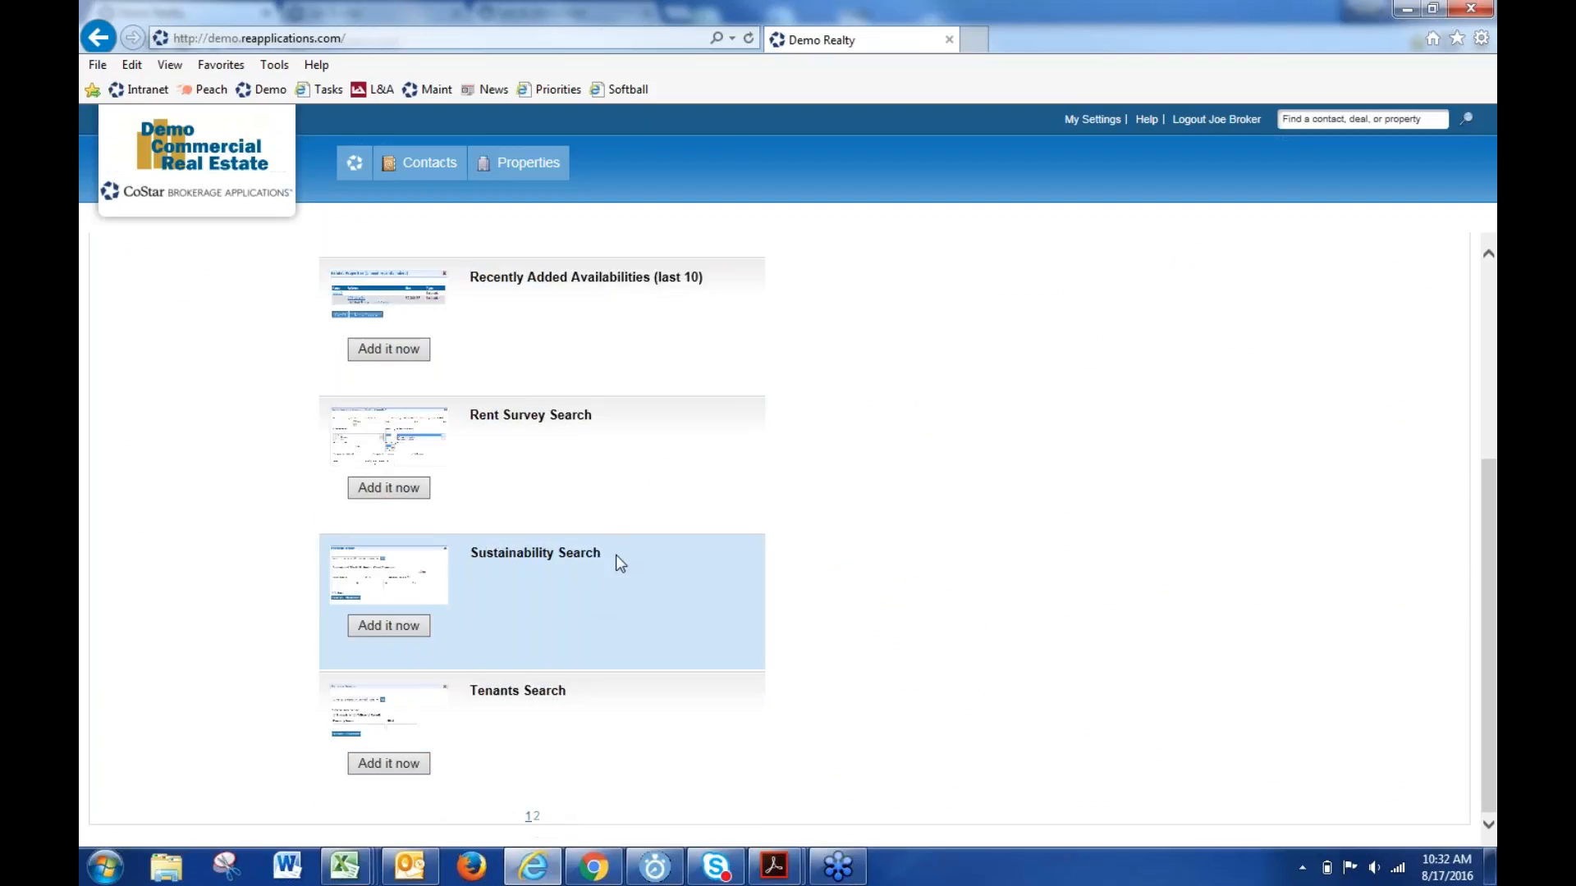
left_click(402, 362)
scroll(568, 546, "up", 4)
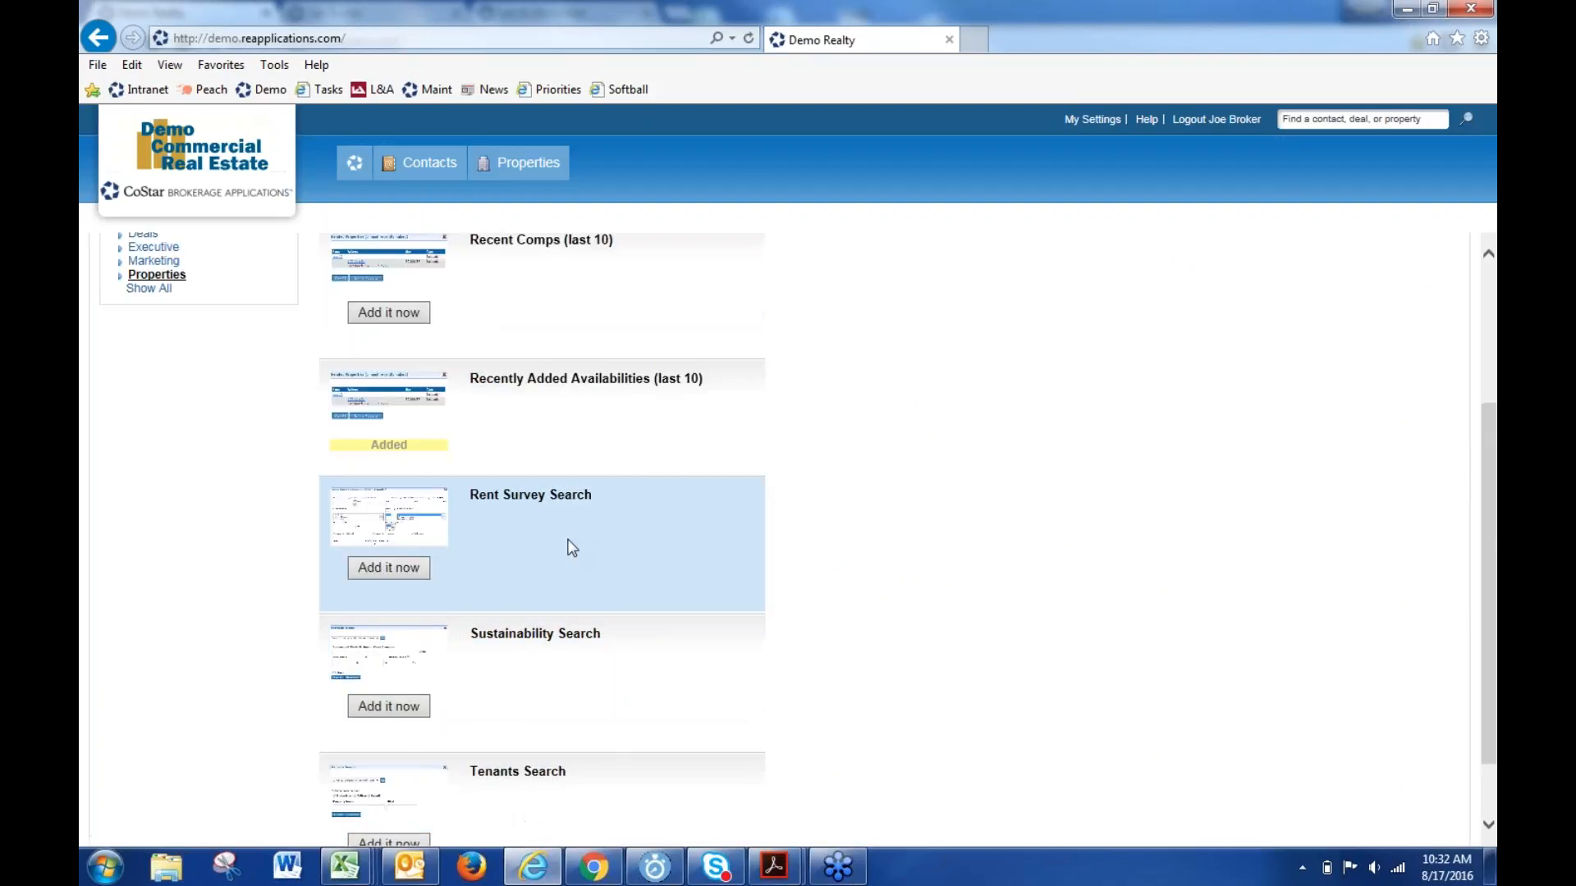
left_click(392, 536)
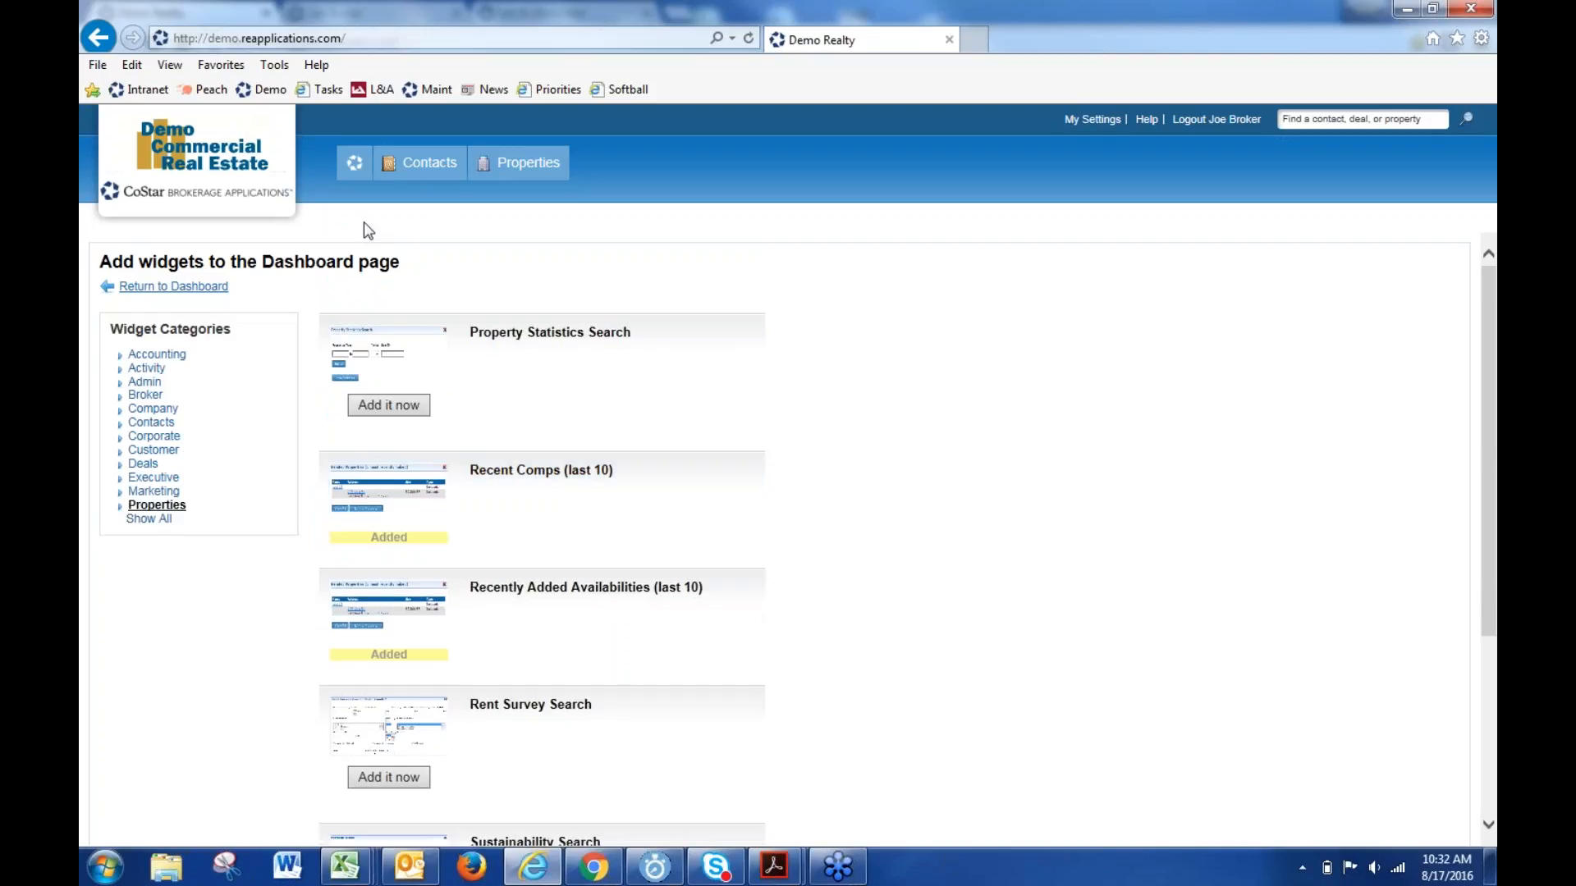
left_click(353, 187)
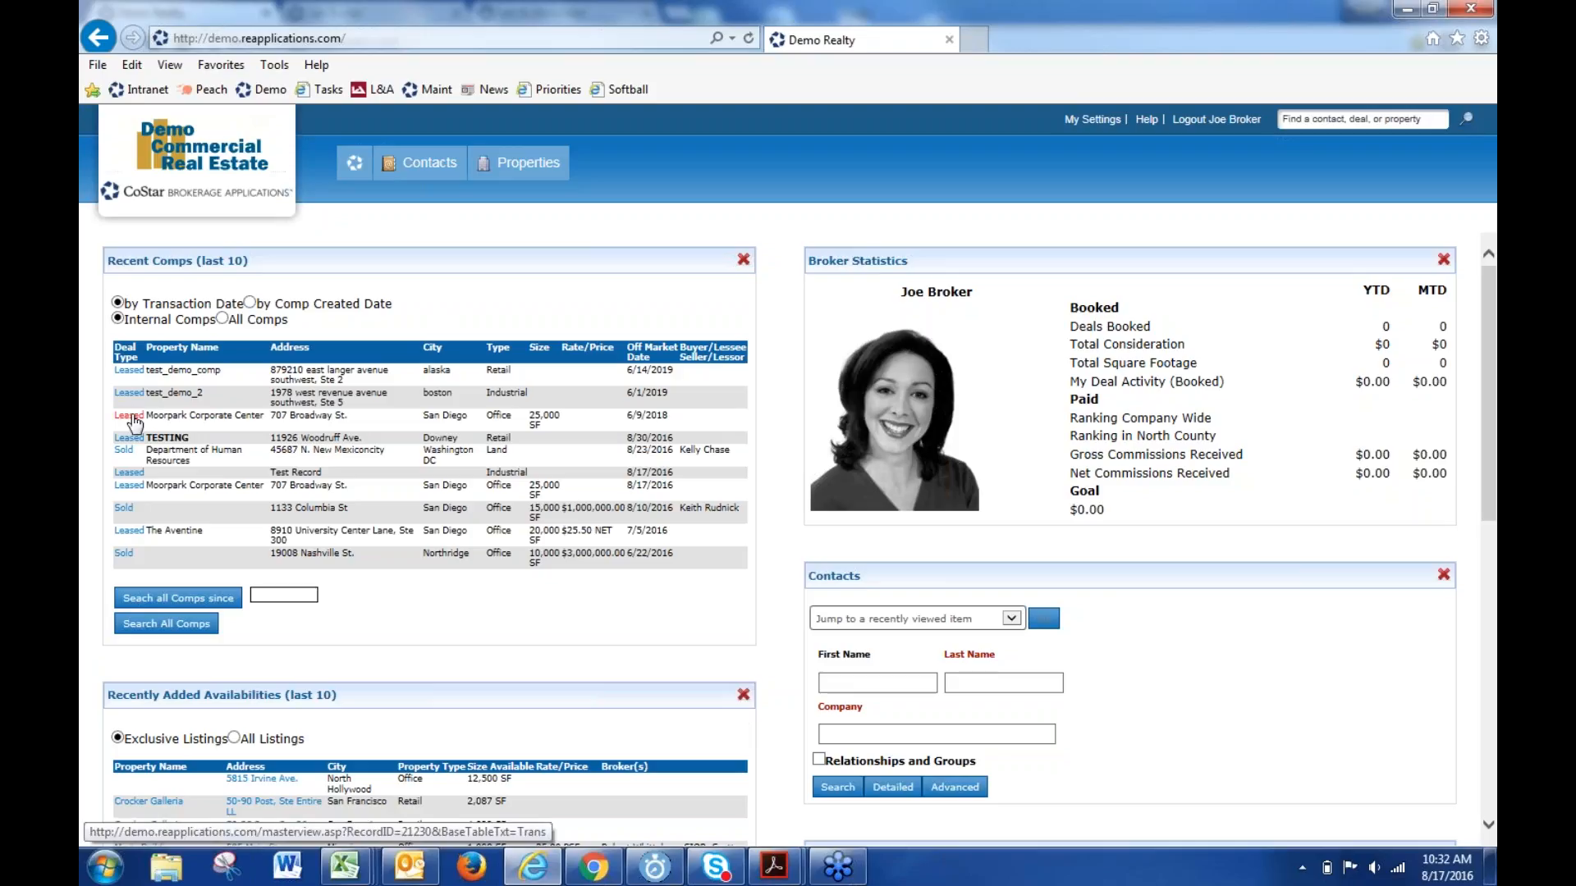
- Open the Moorpark Corporate Center leased comp and bring up its available widgets
left_click(130, 450)
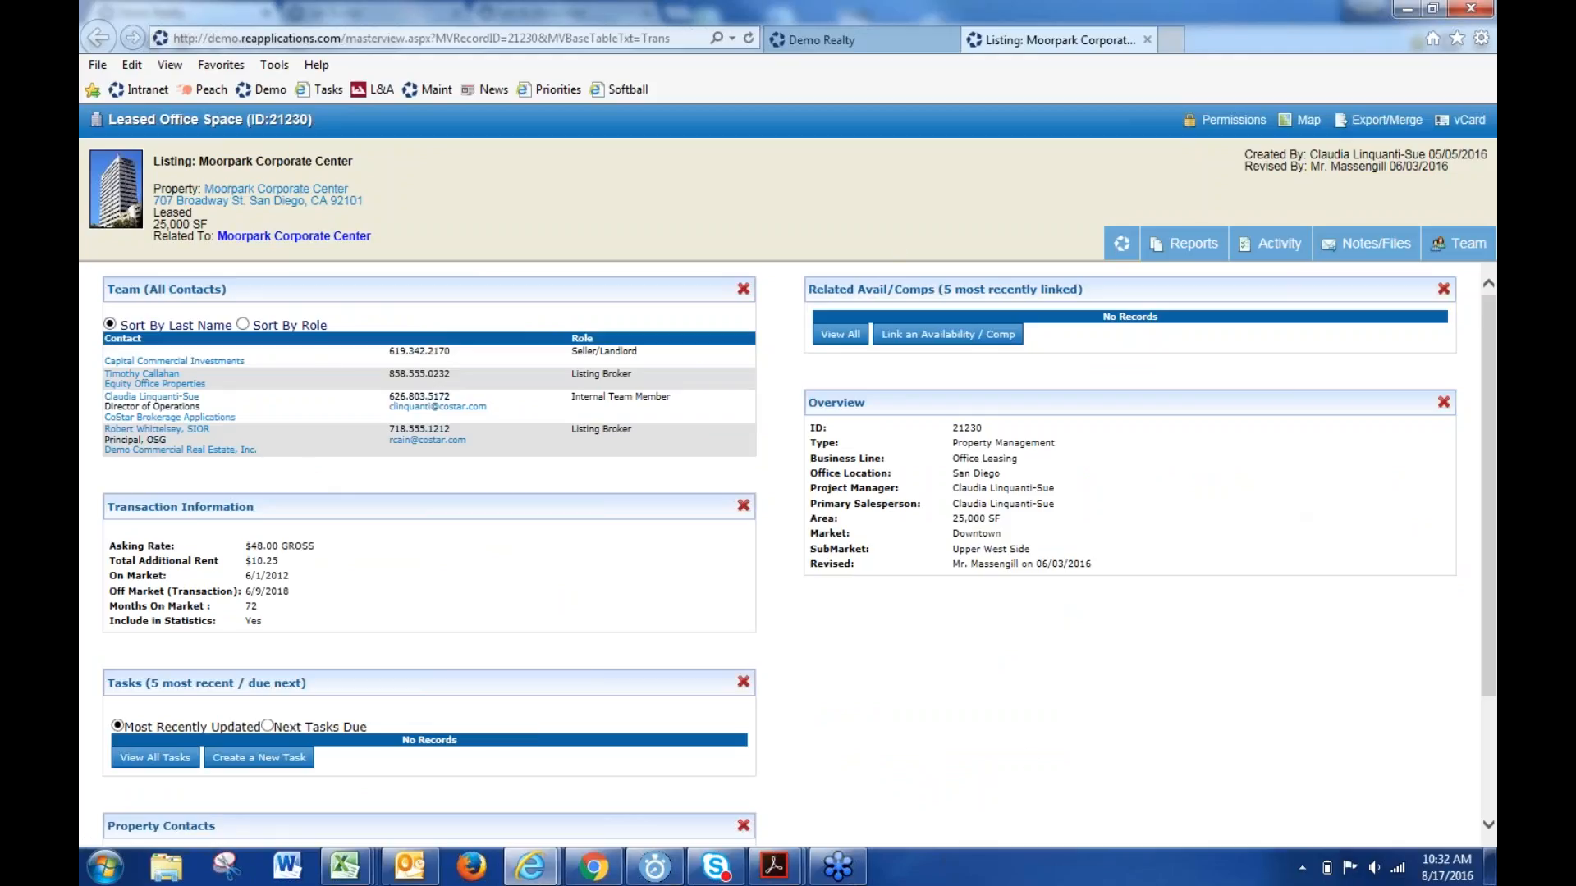
scroll(840, 665, "down", 2)
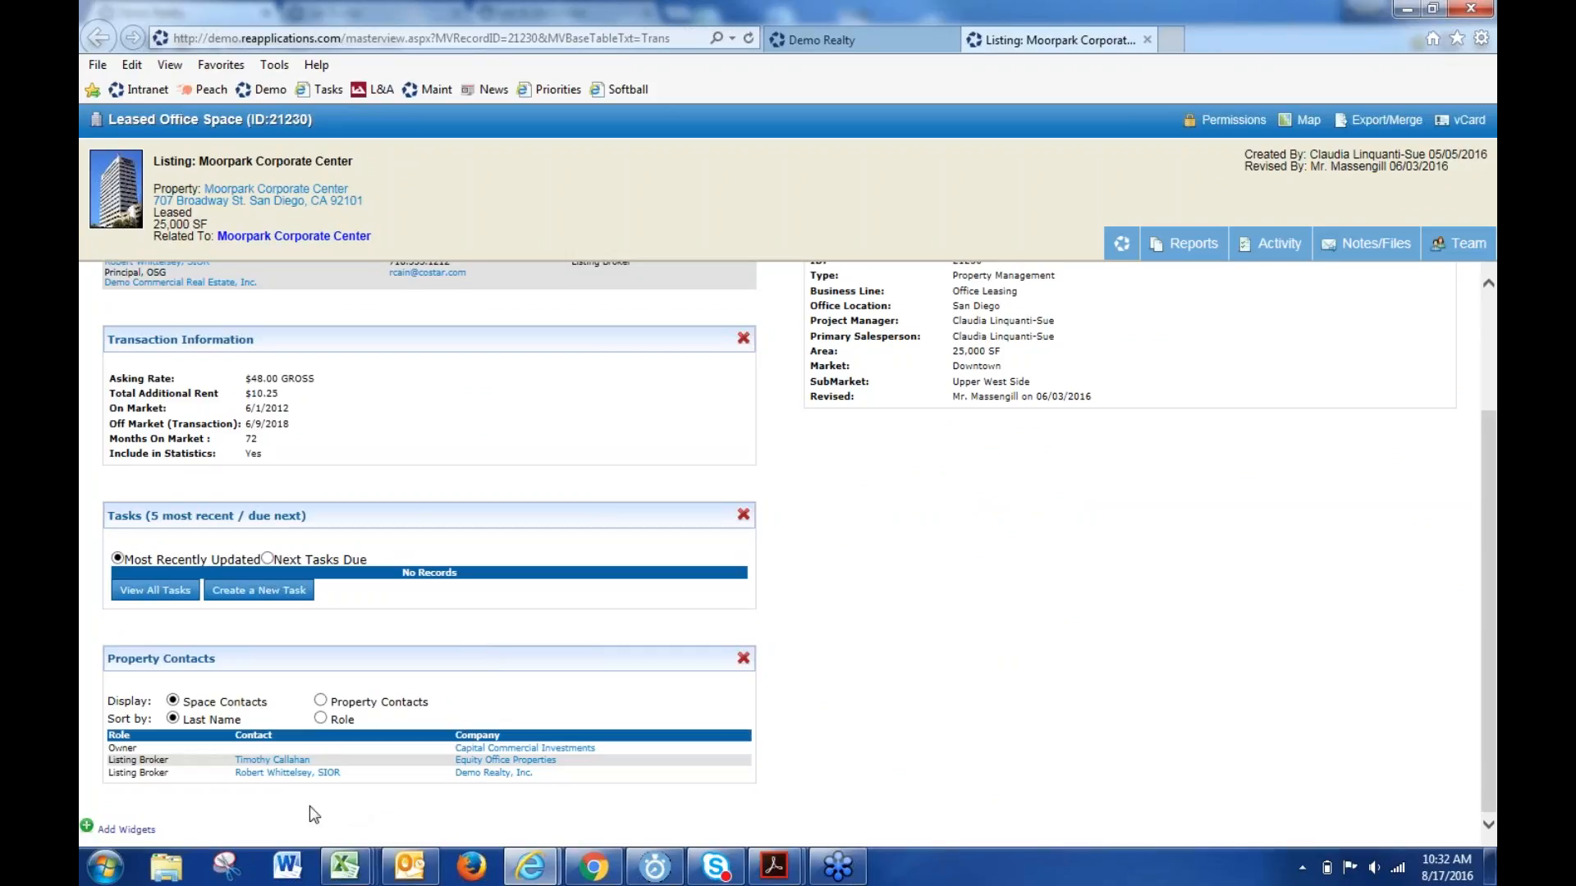
left_click(127, 830)
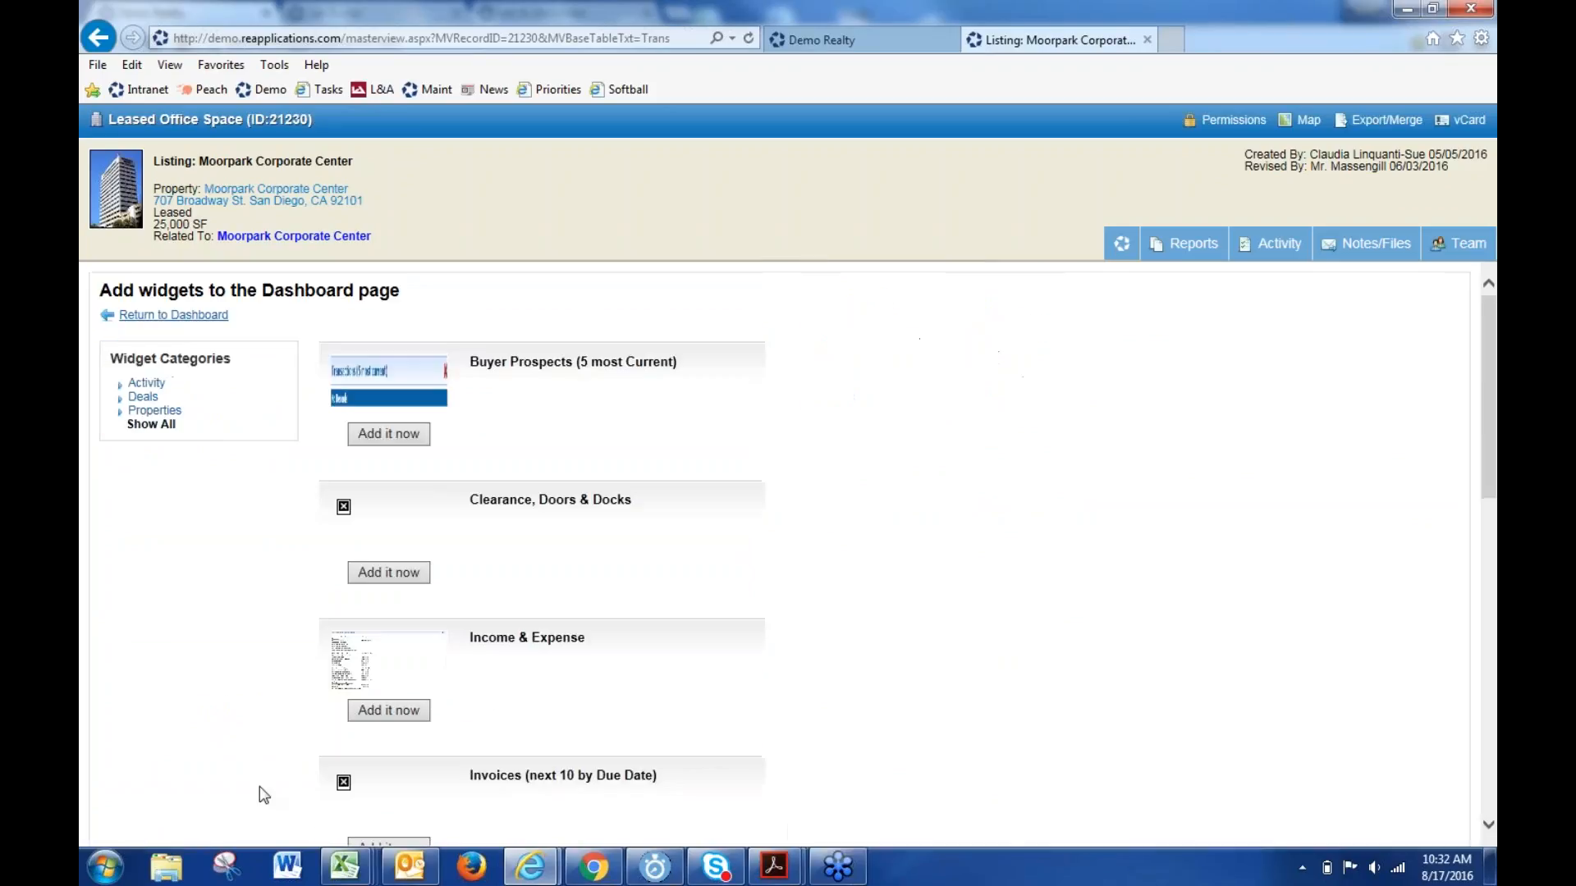
- Add the Notes/Files widget, return to the dashboard, and close the Moorpark listing
scroll(533, 677, "down", 3)
scroll(450, 716, "down", 3)
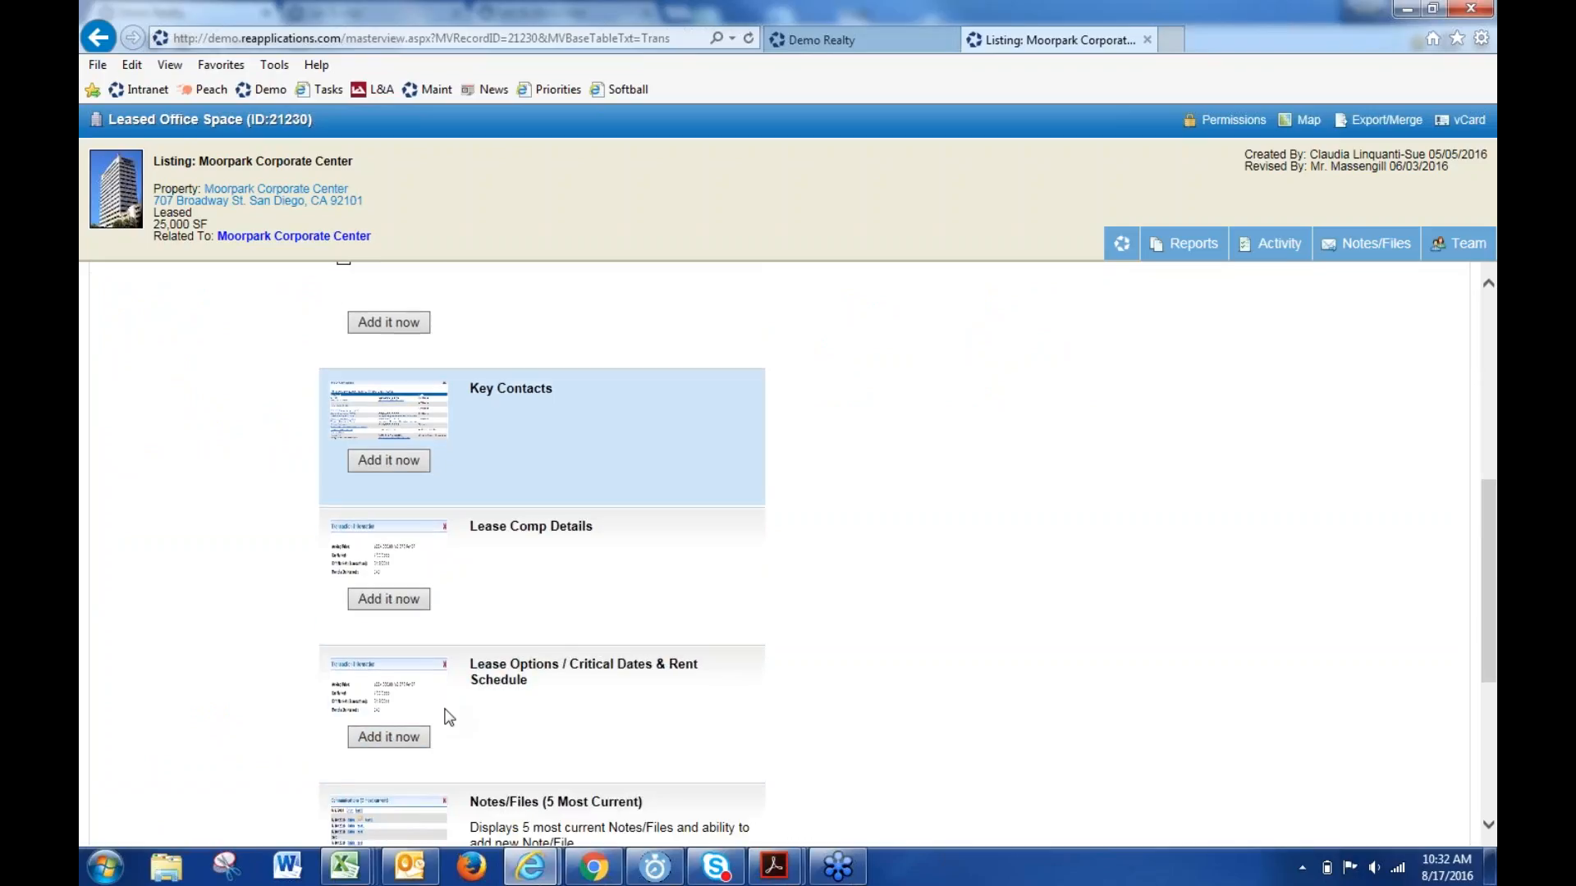
scroll(381, 746, "down", 3)
left_click(384, 747)
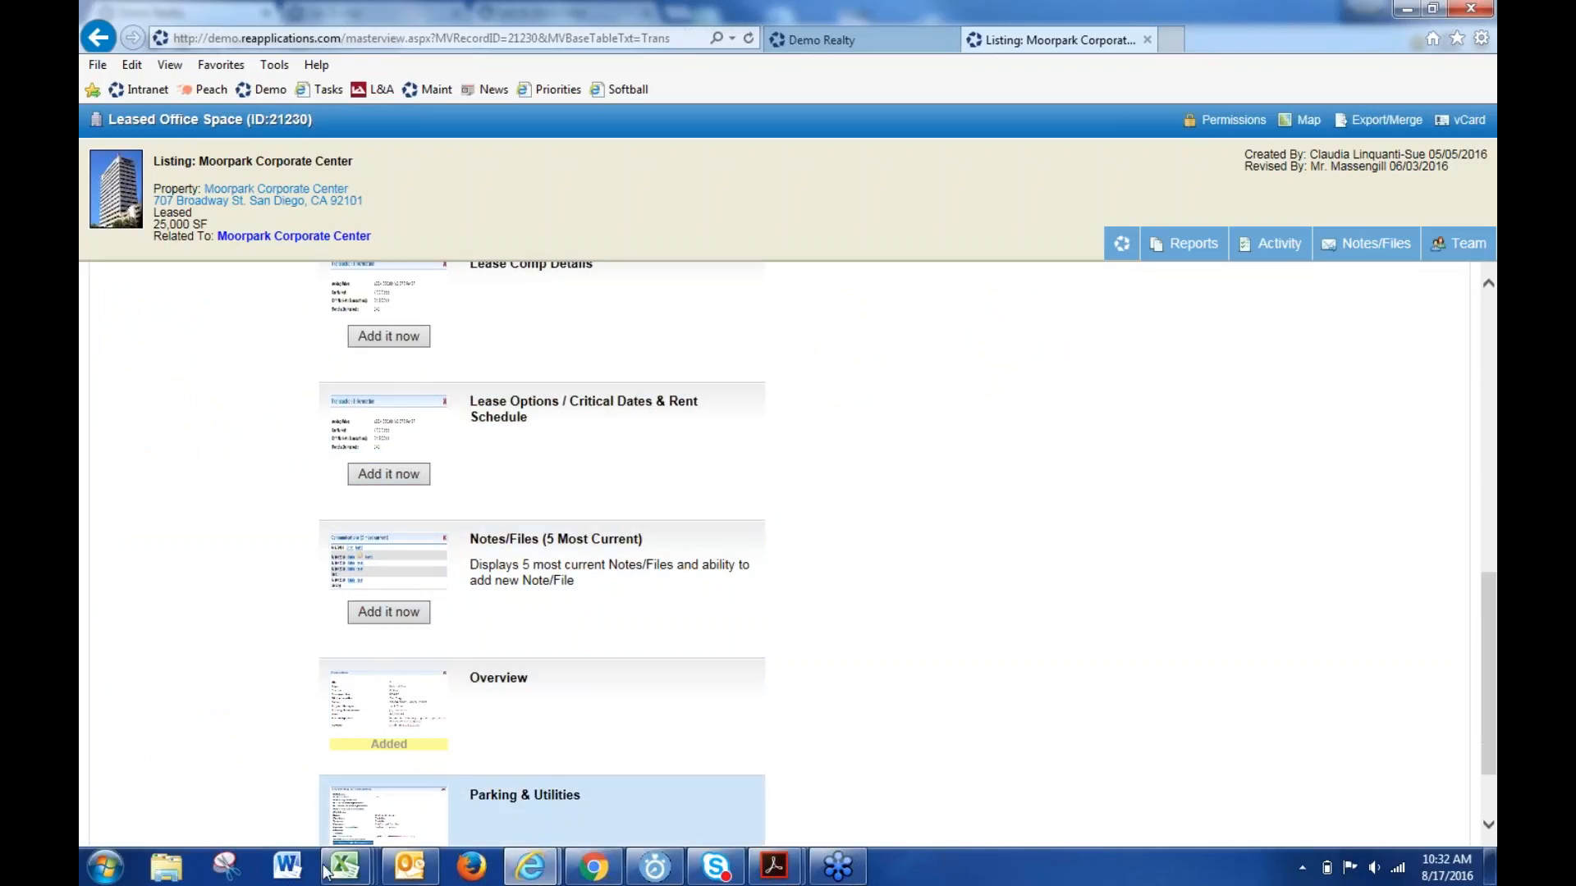
left_click(388, 612)
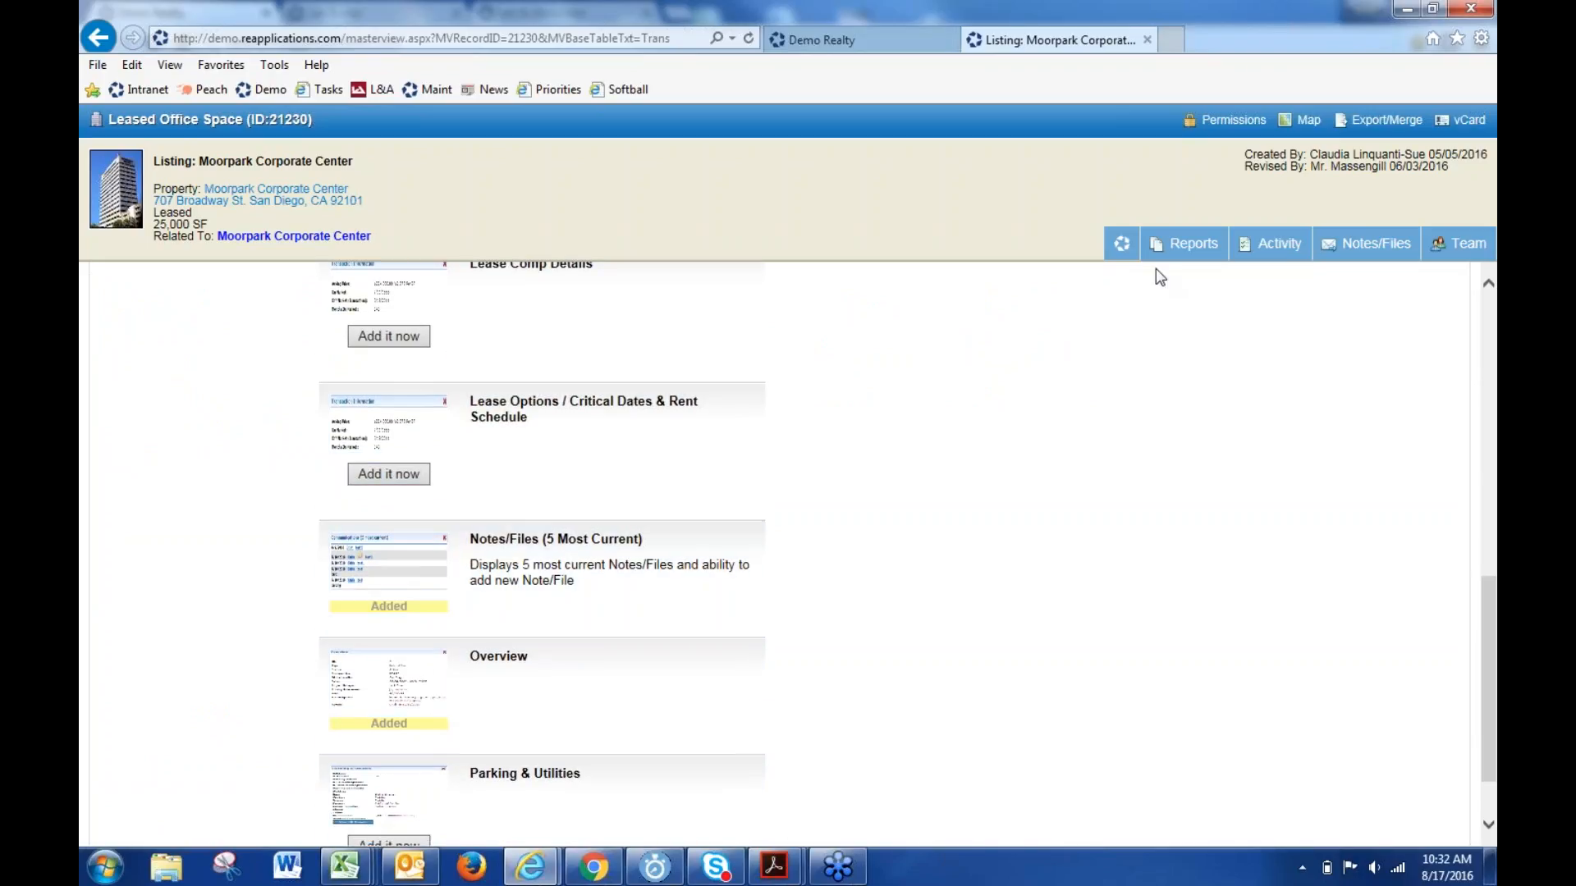
left_click(1121, 243)
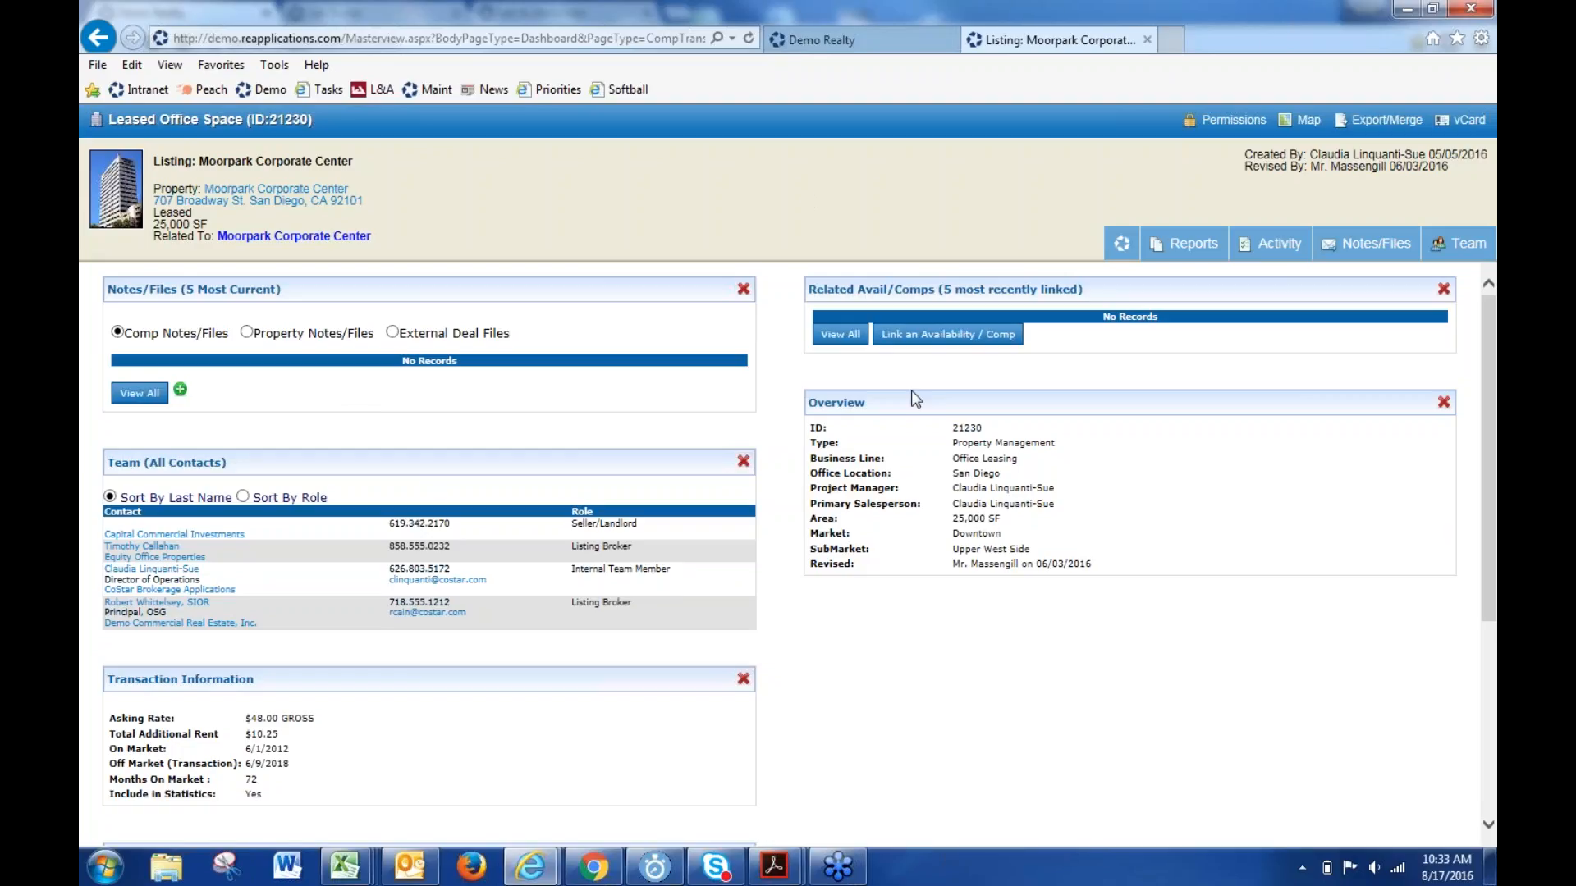
left_click(1146, 41)
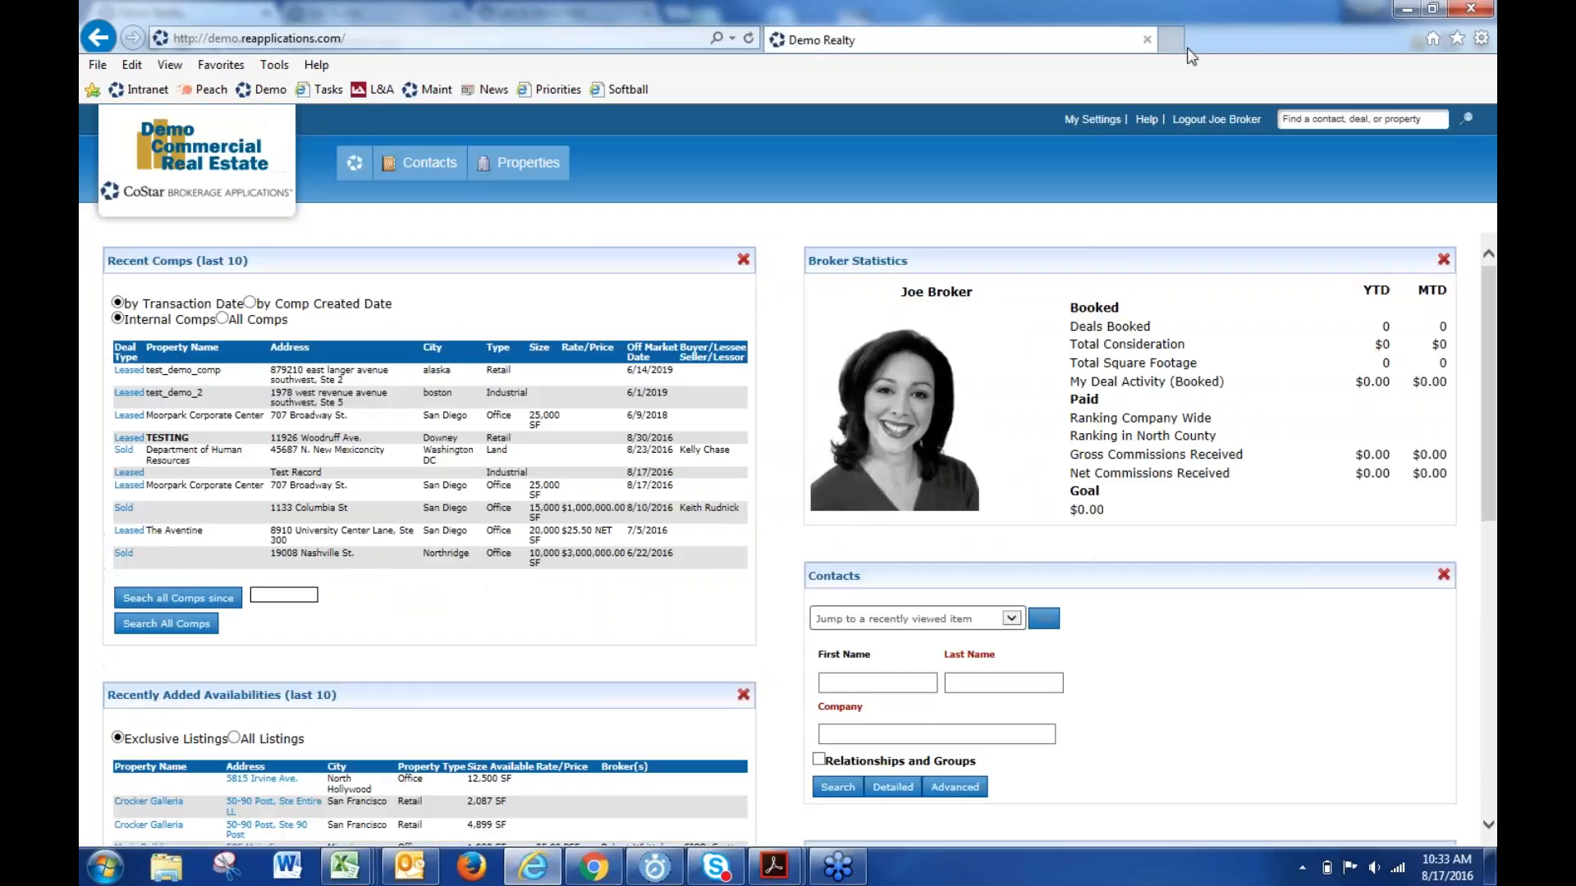
- Minimize the IE session and open the Admin > Logins list in Chrome
left_click(1405, 10)
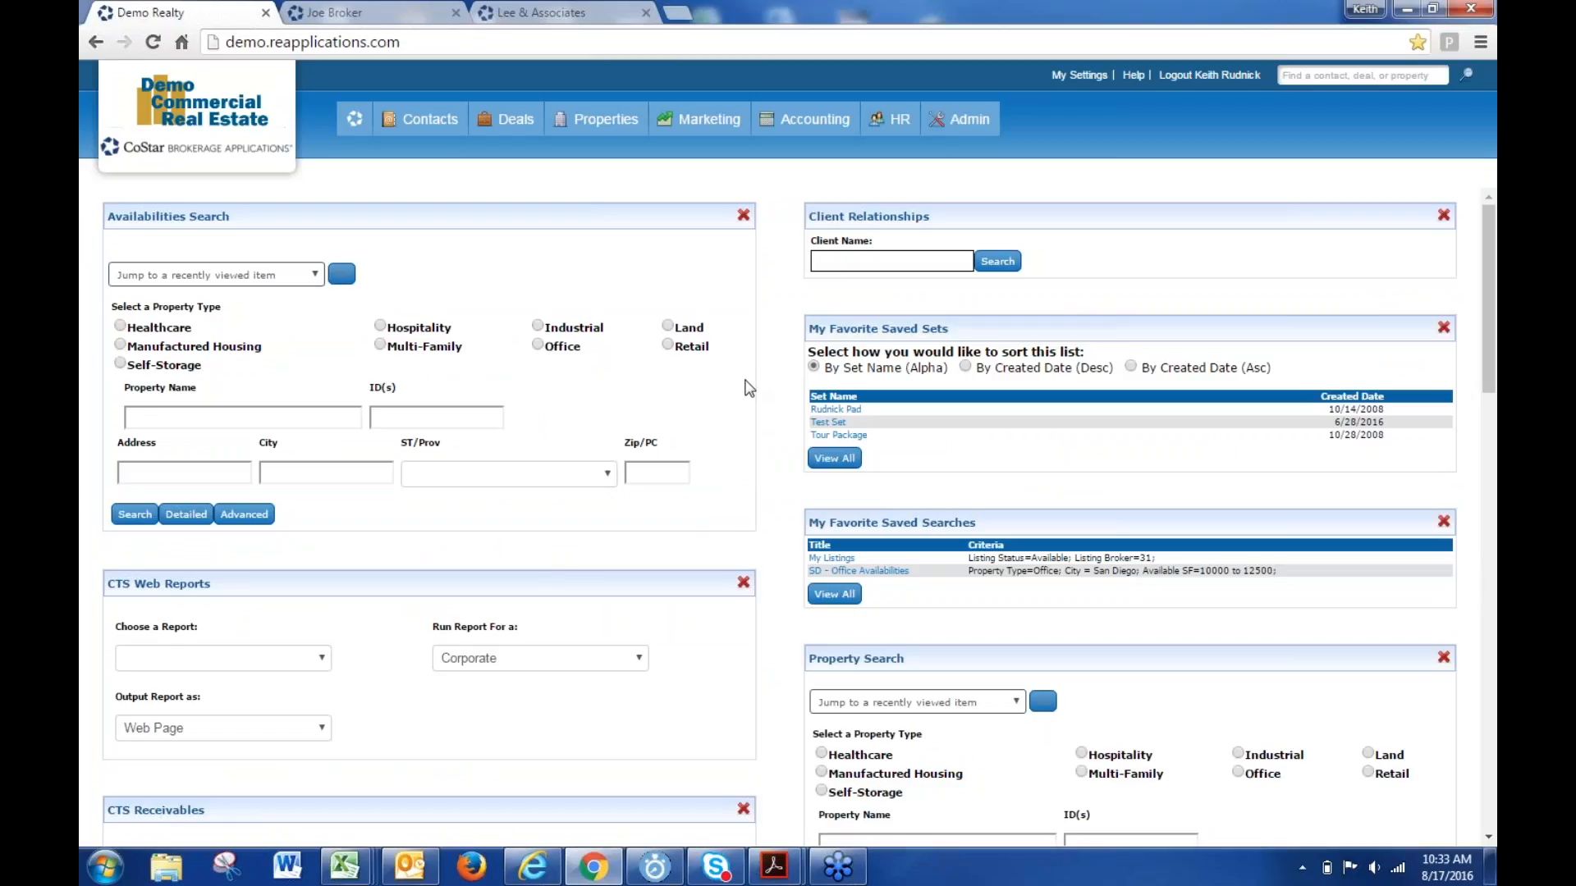
mouse_move(965, 125)
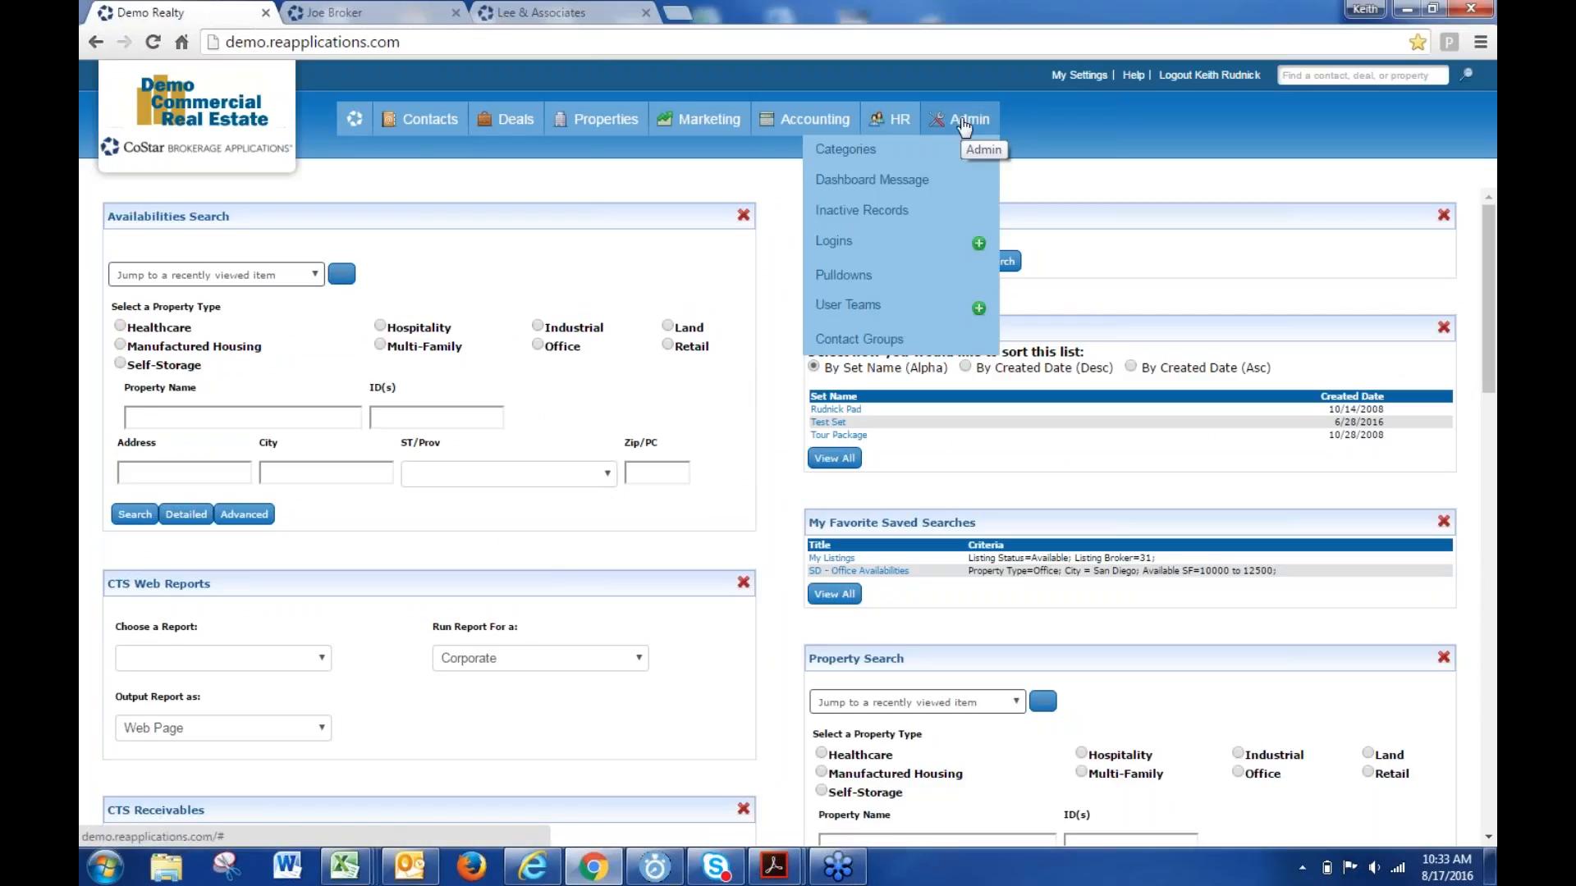
left_click(839, 241)
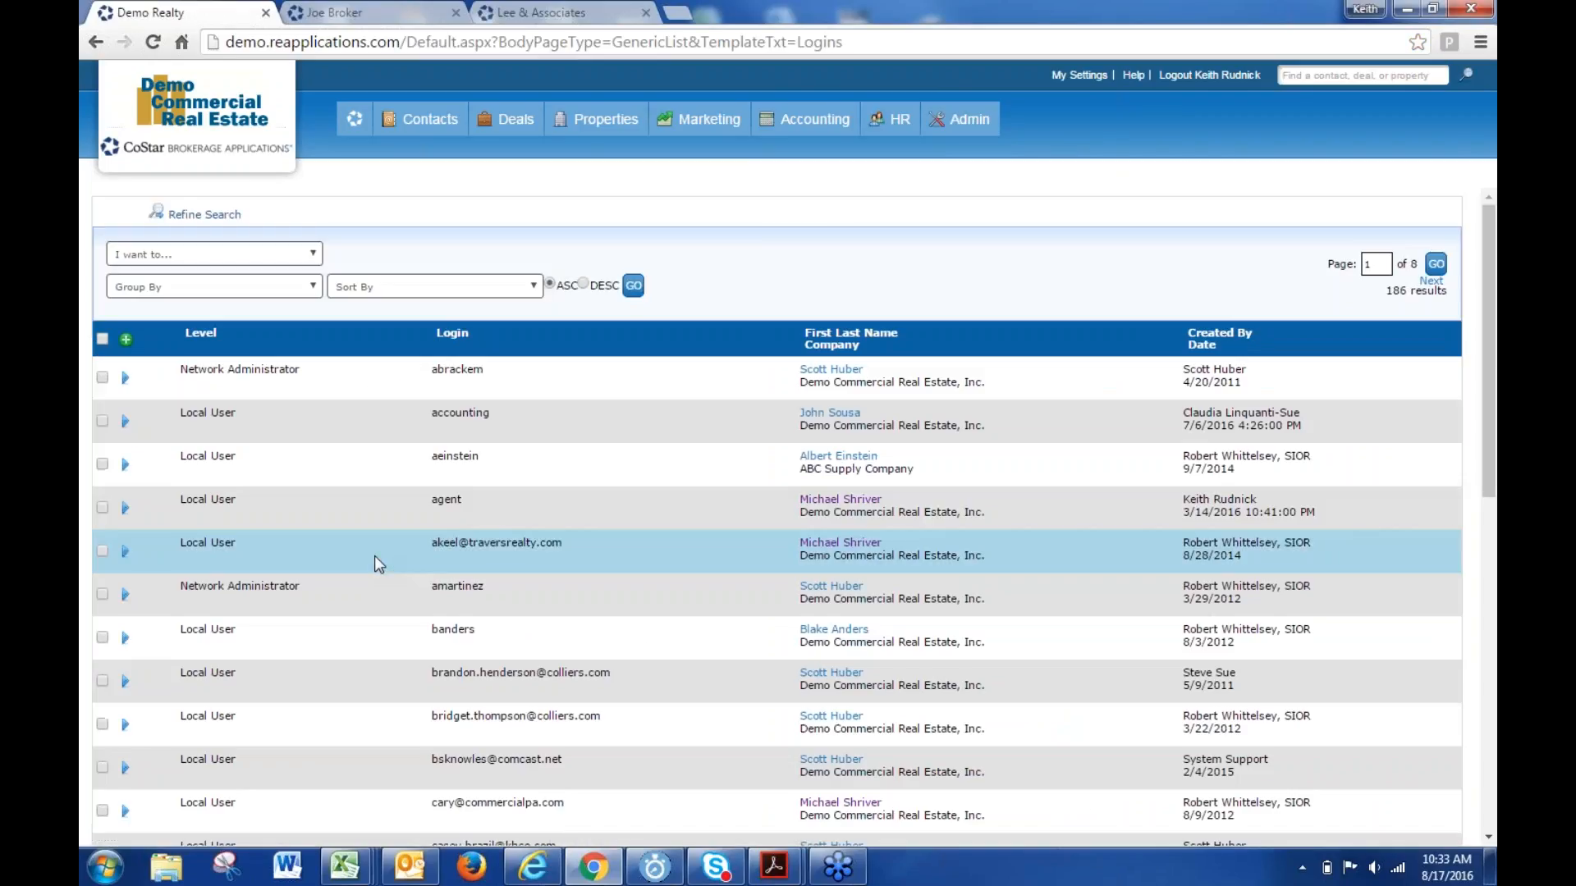
- Filter logins by the first name to list jagent and jbroker, and open jbroker's actions
left_click(195, 215)
left_click(301, 288)
type("j")
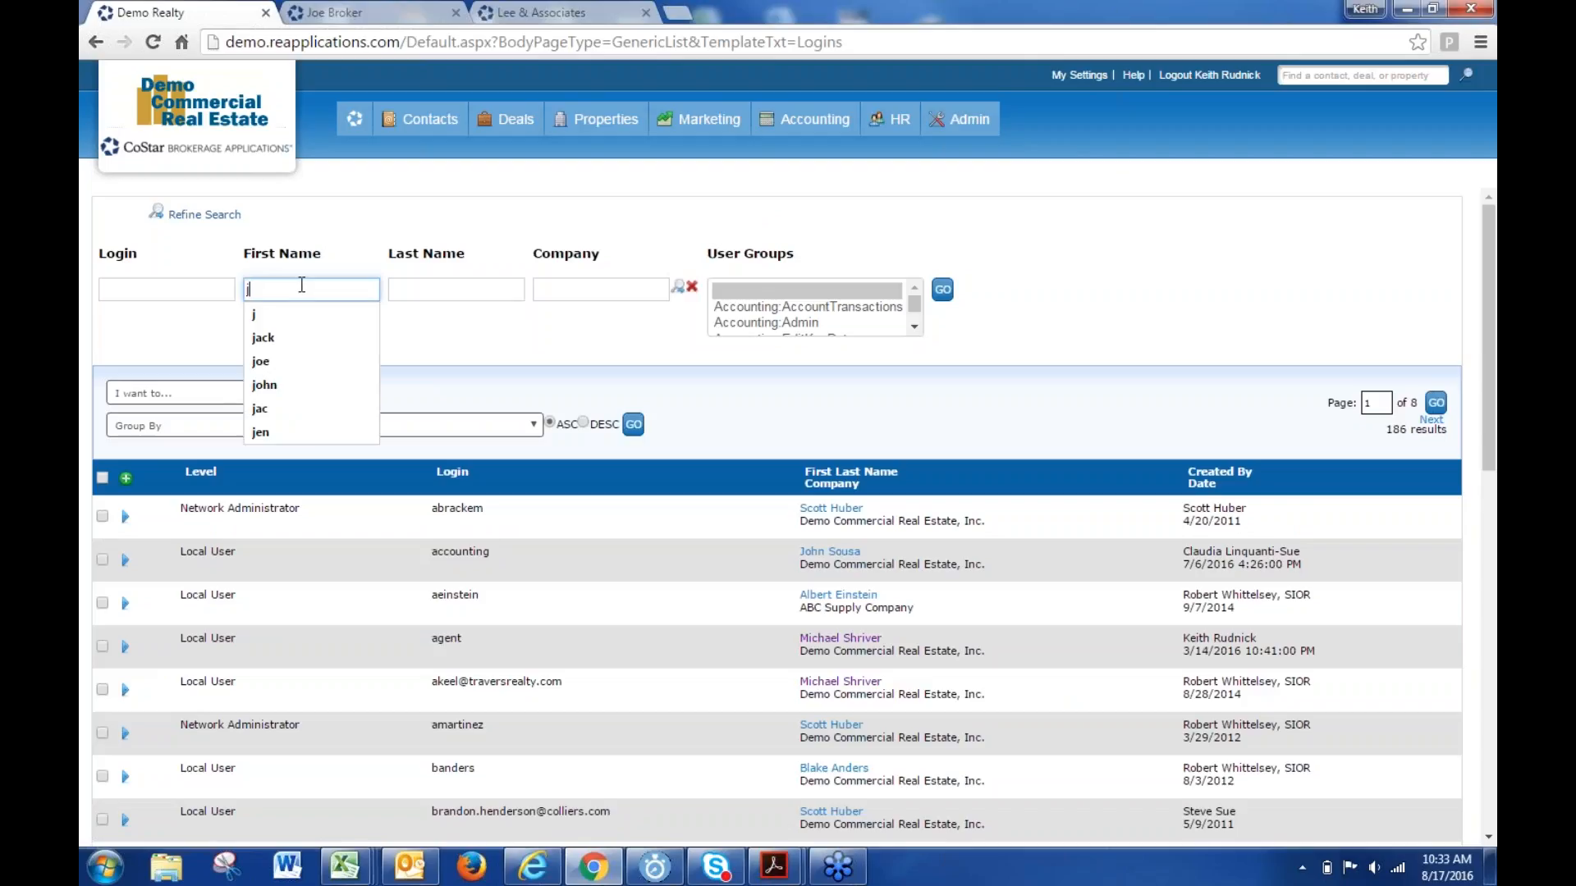
type("oe")
key("Return")
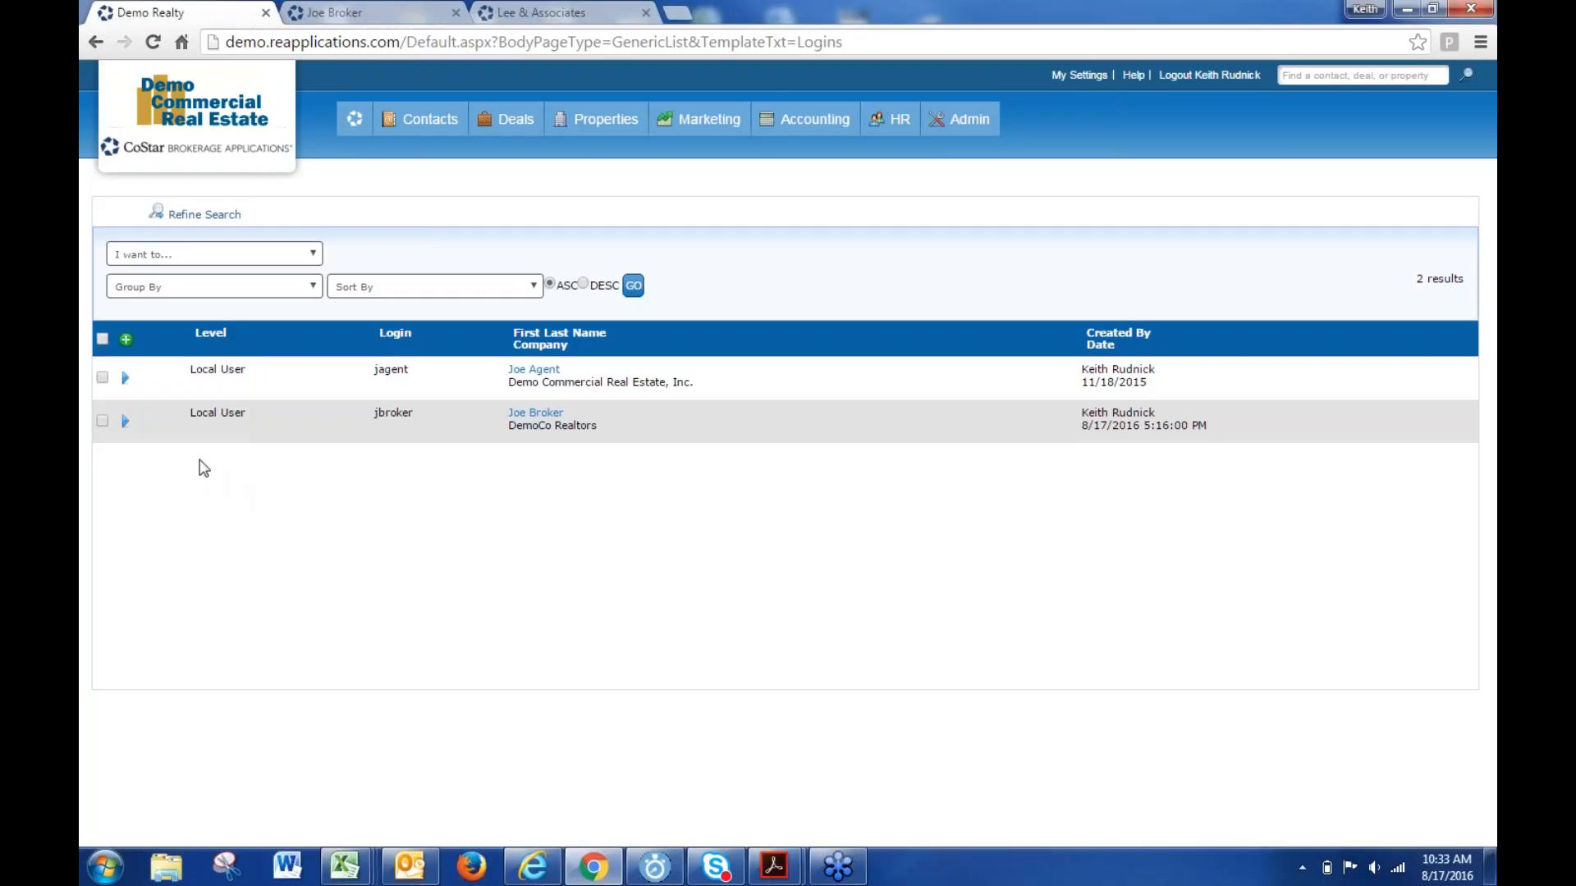
left_click(125, 422)
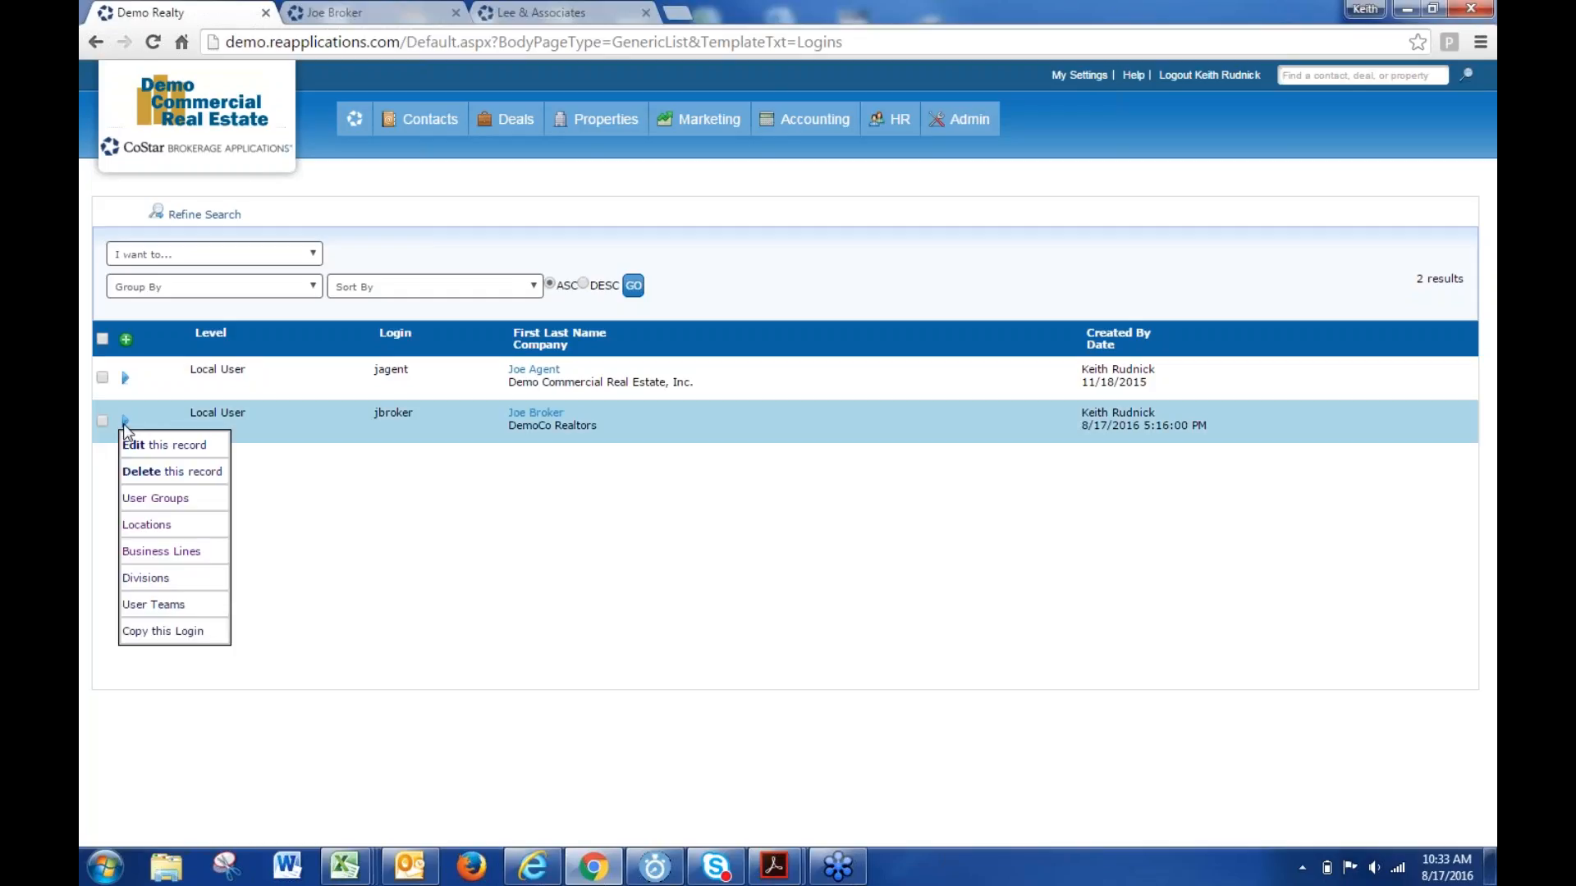
- Start a copy of the jbroker login and open the contact lookup
left_click(169, 632)
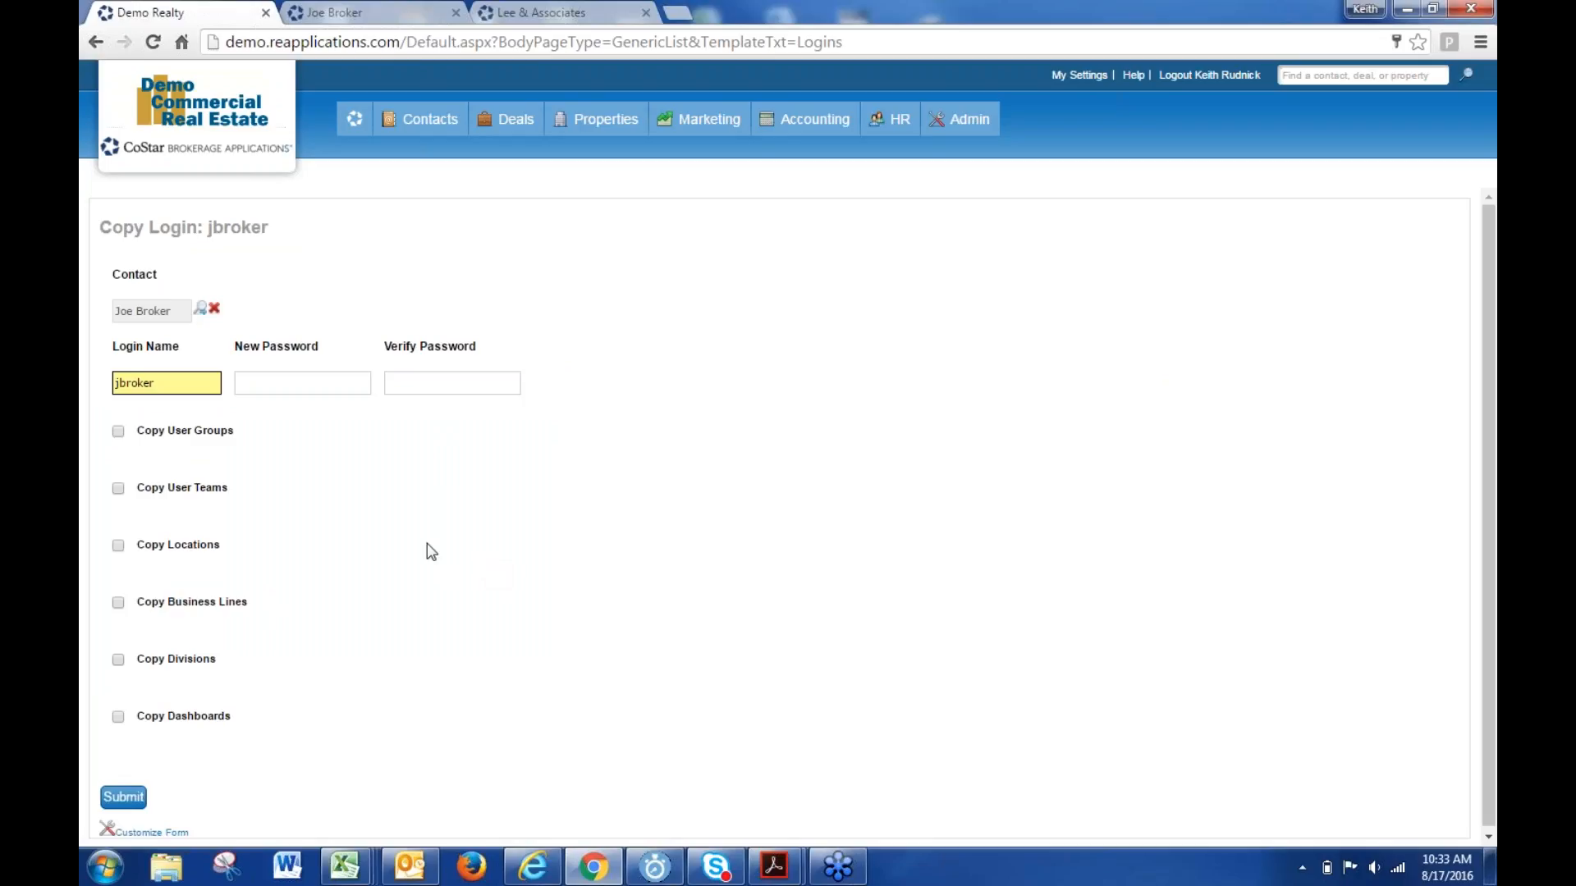
left_click(199, 309)
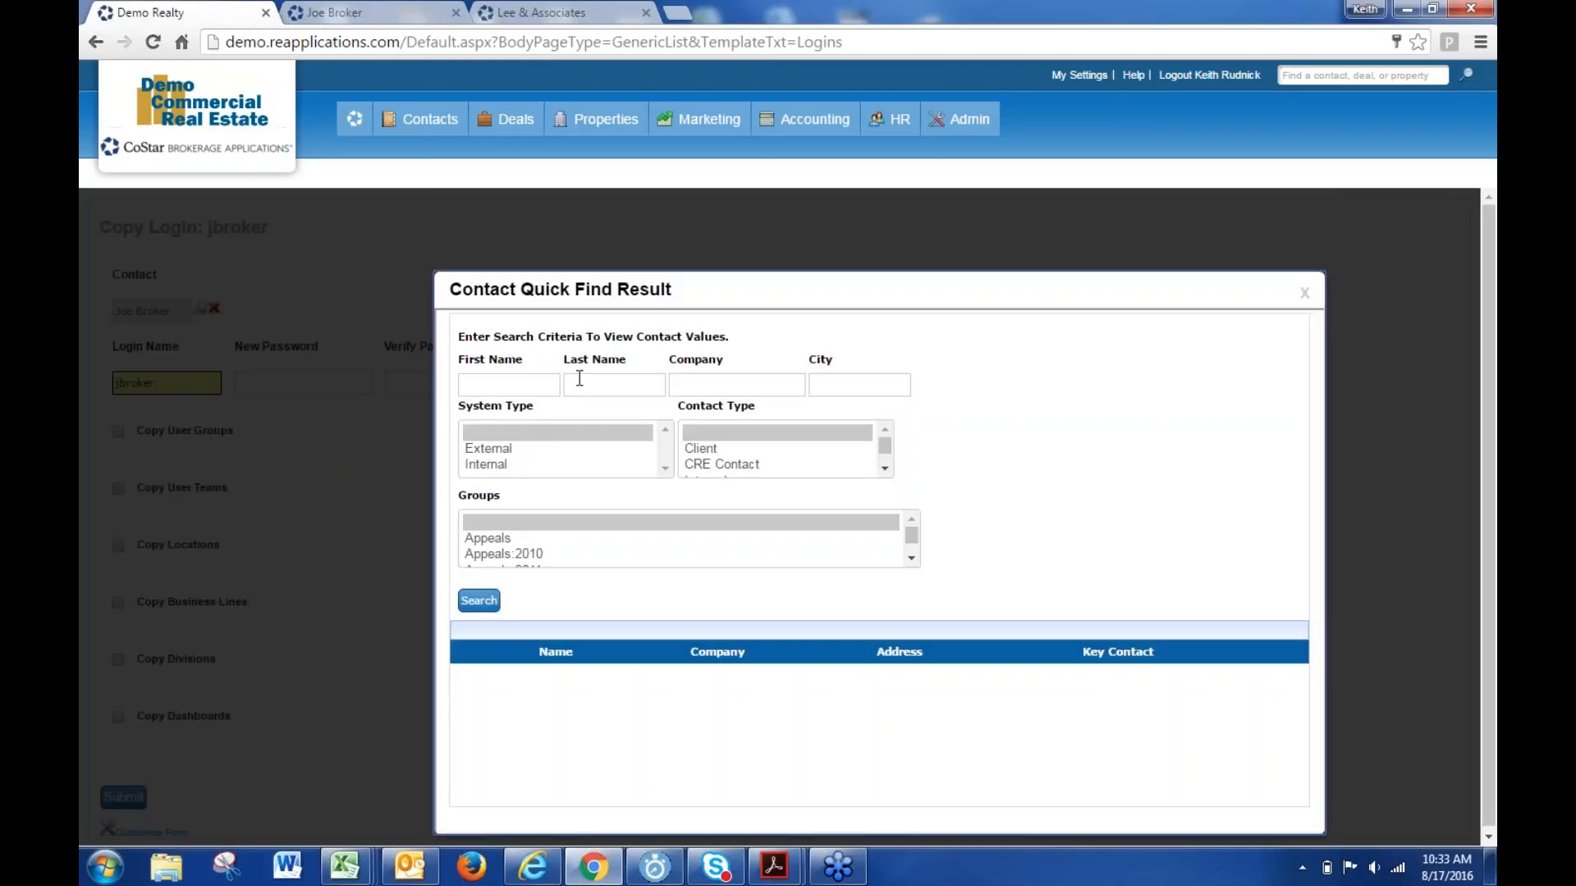
left_click(581, 381)
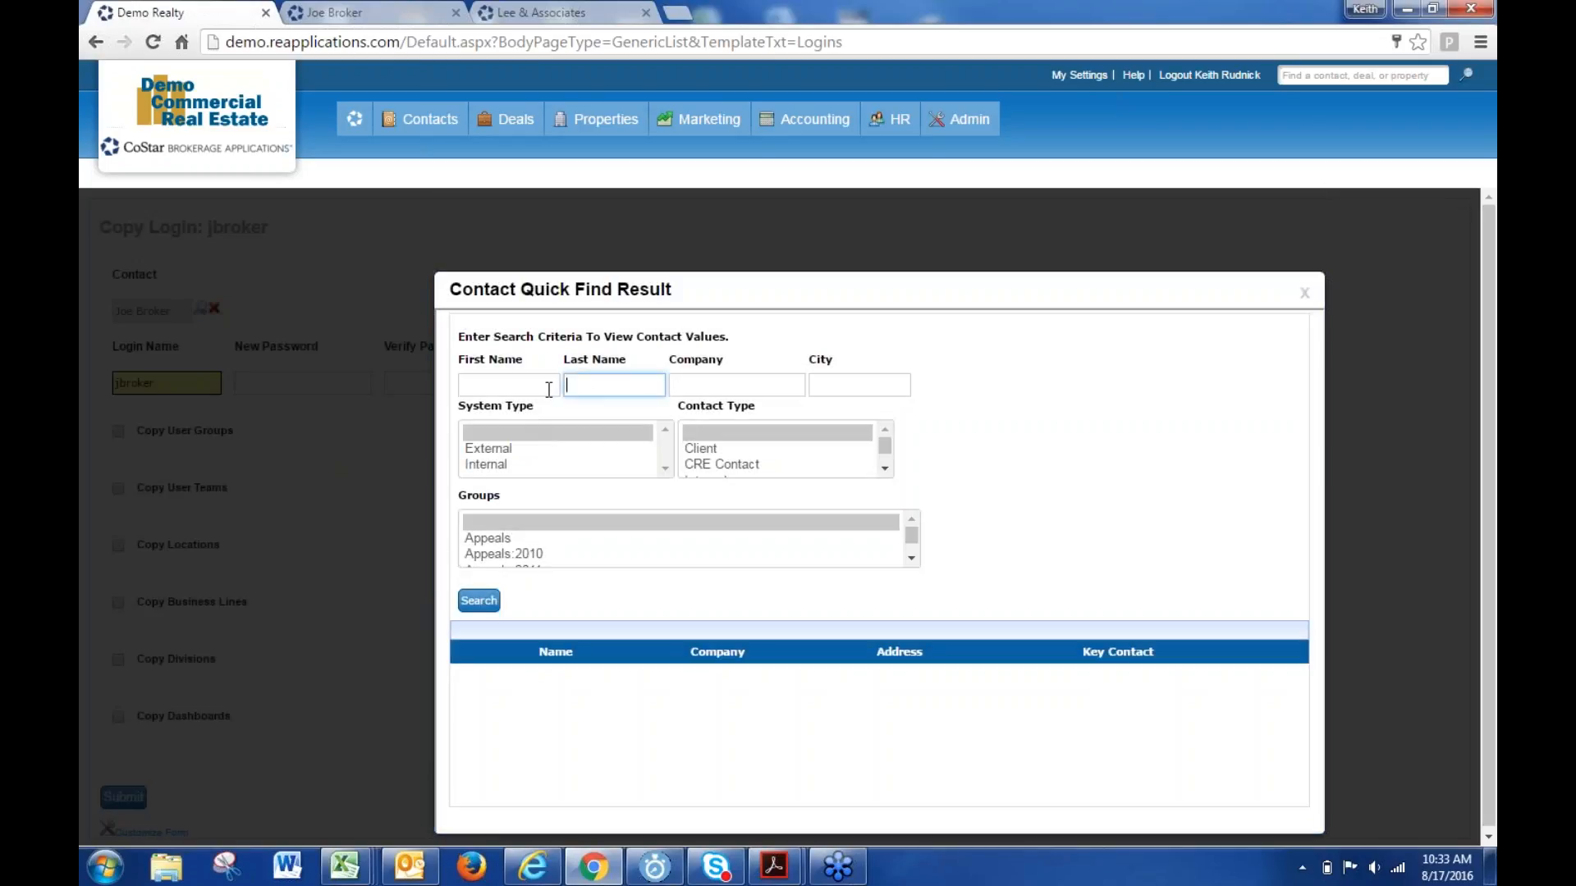
- Search contacts by the new user's first and last name and select the last matching contact
left_click(544, 388)
type("bill")
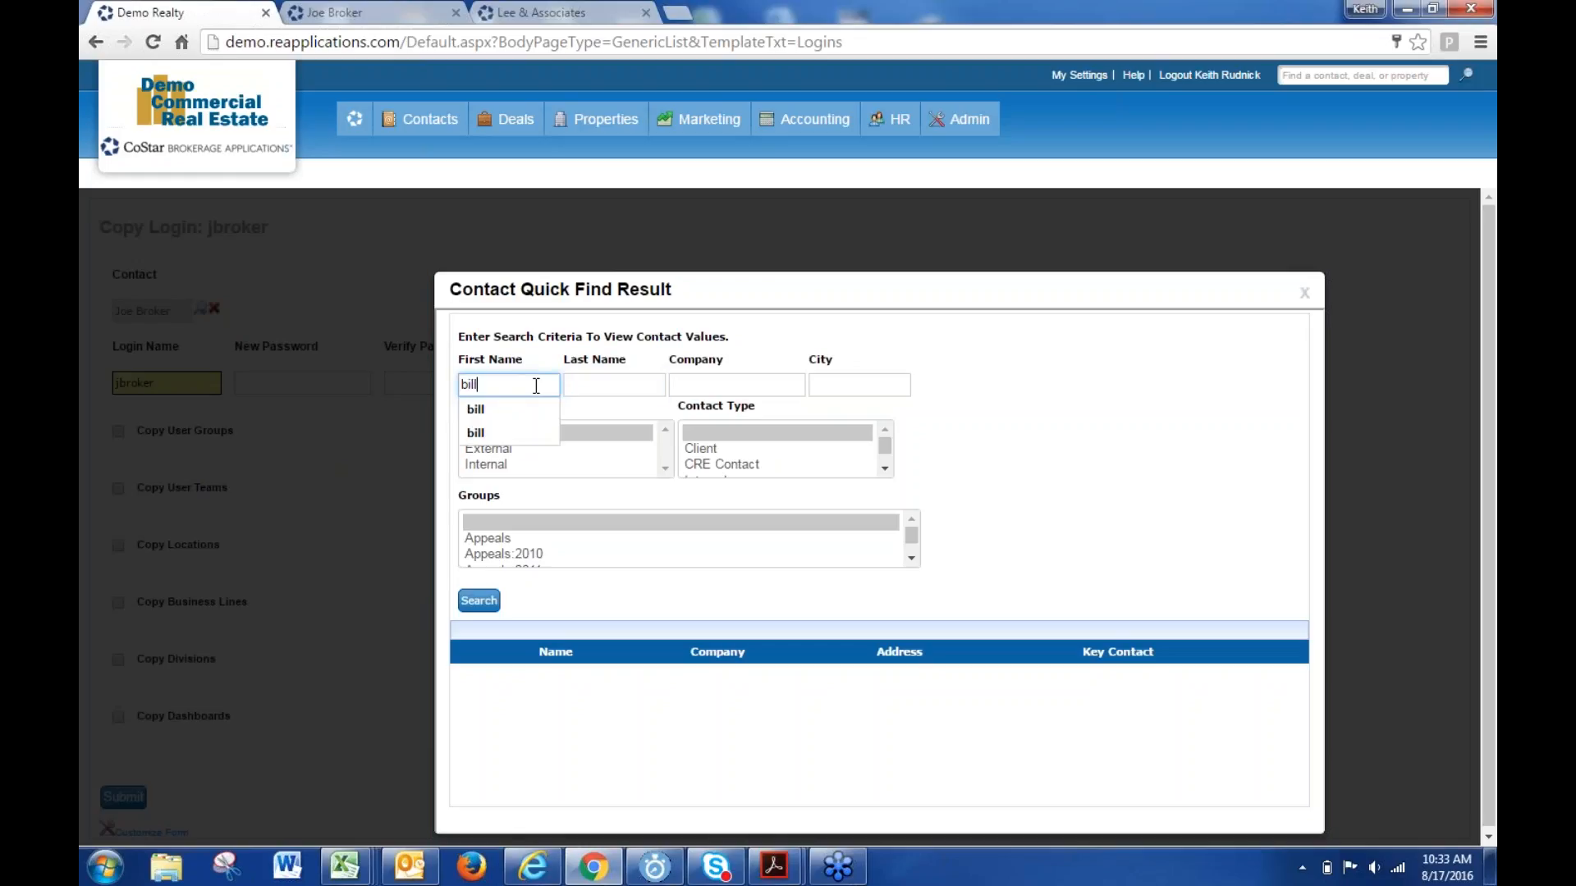
key("Tab")
type("smith")
key("Return")
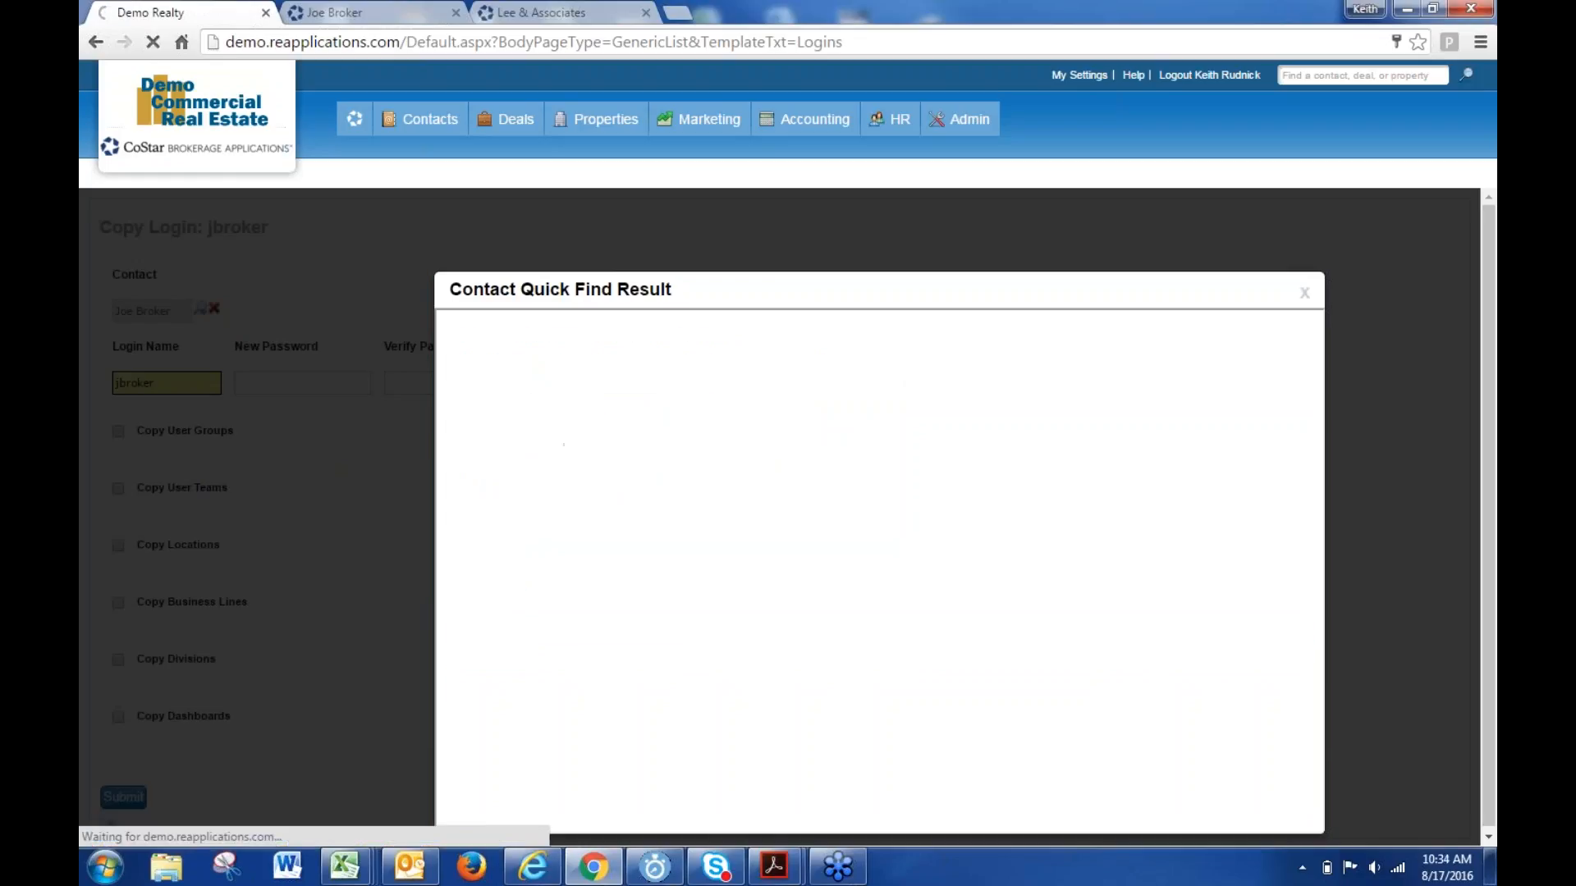
scroll(518, 761, "down", 5)
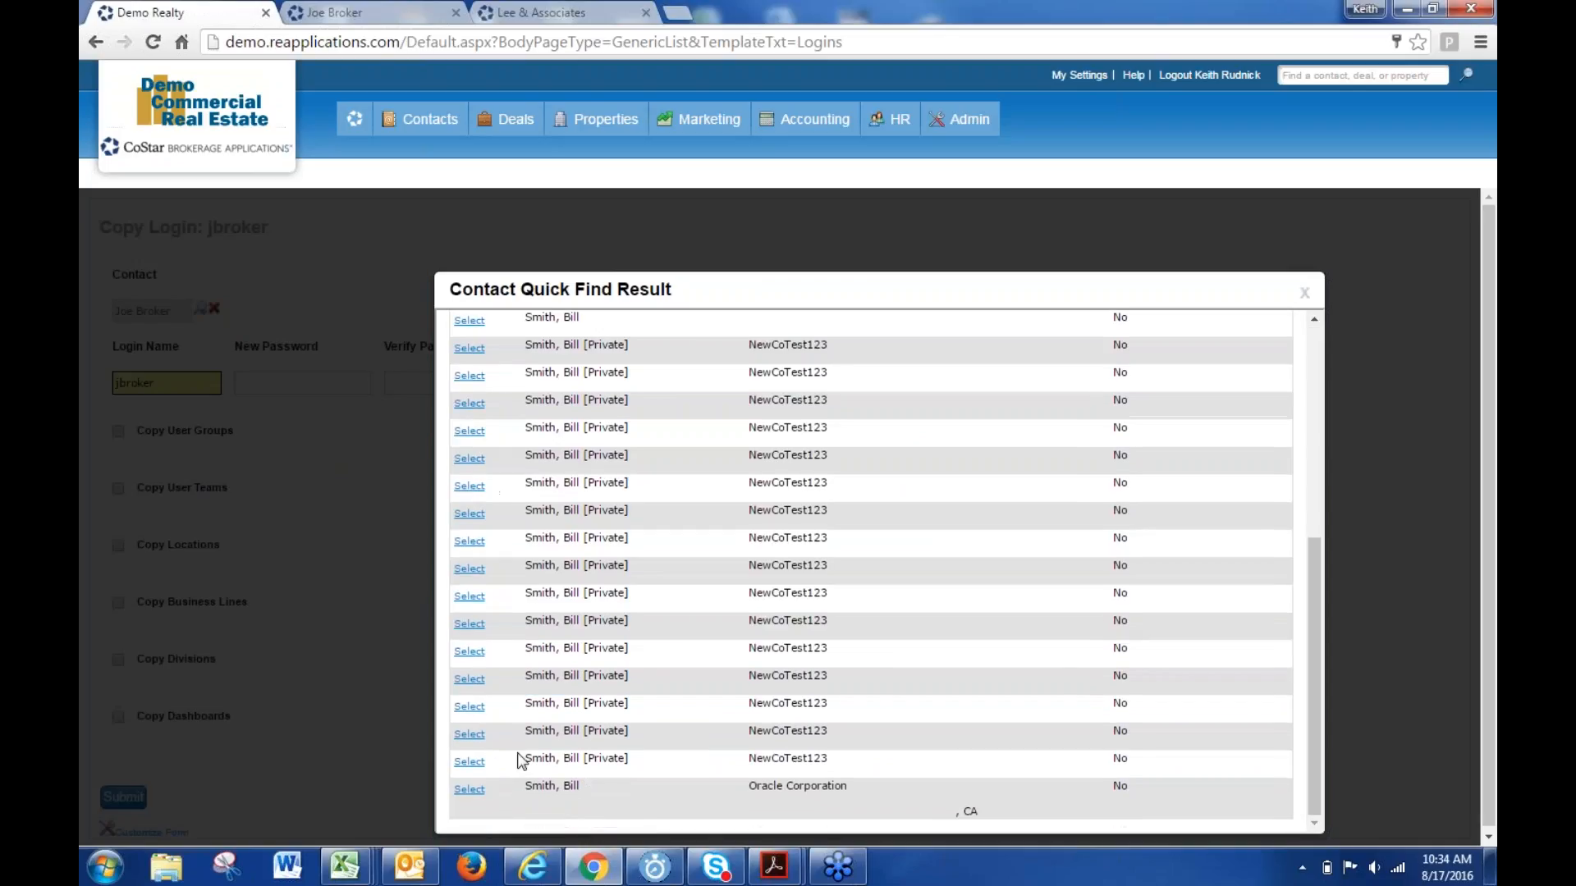
left_click(470, 789)
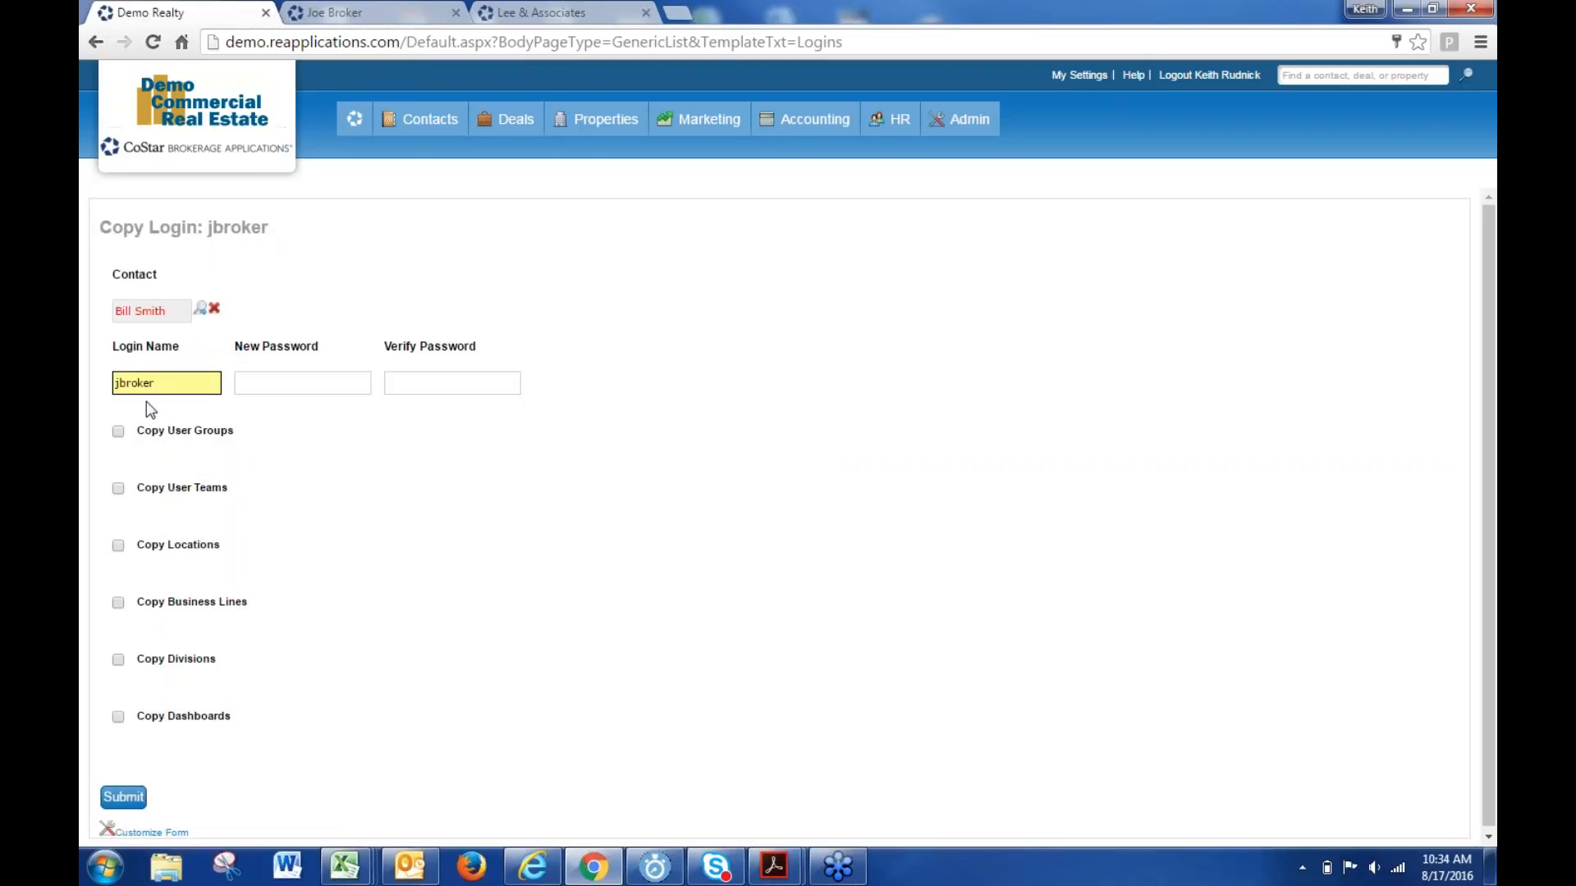
double_click(160, 386)
- Tick Copy User Groups, Copy Locations, Copy Business Lines and Copy Dashboards, leaving passwords empty
left_click(327, 381)
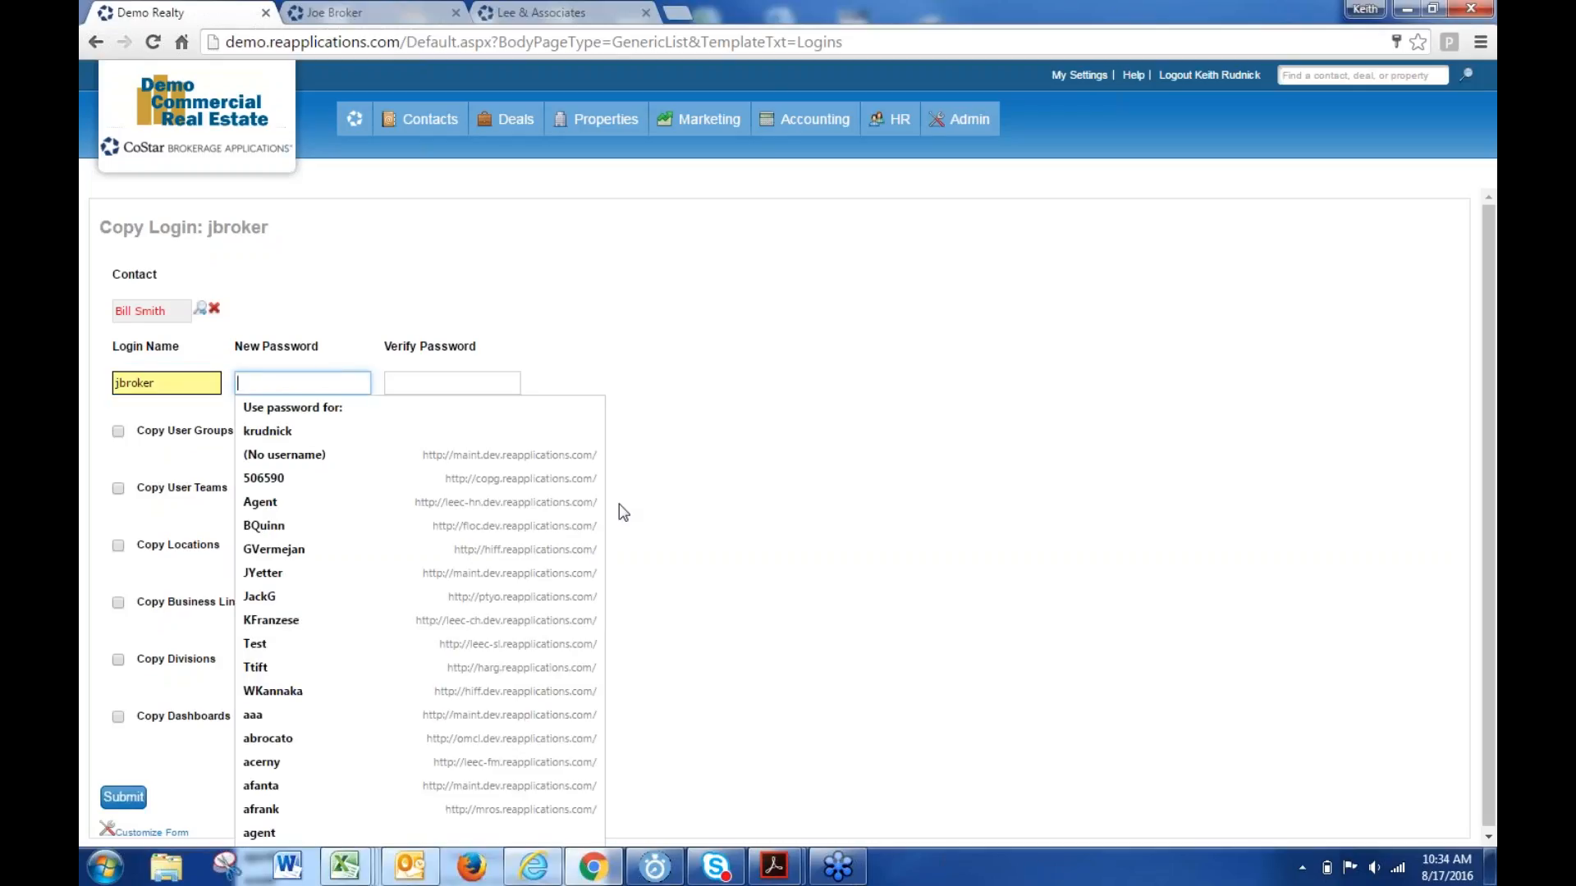
left_click(992, 536)
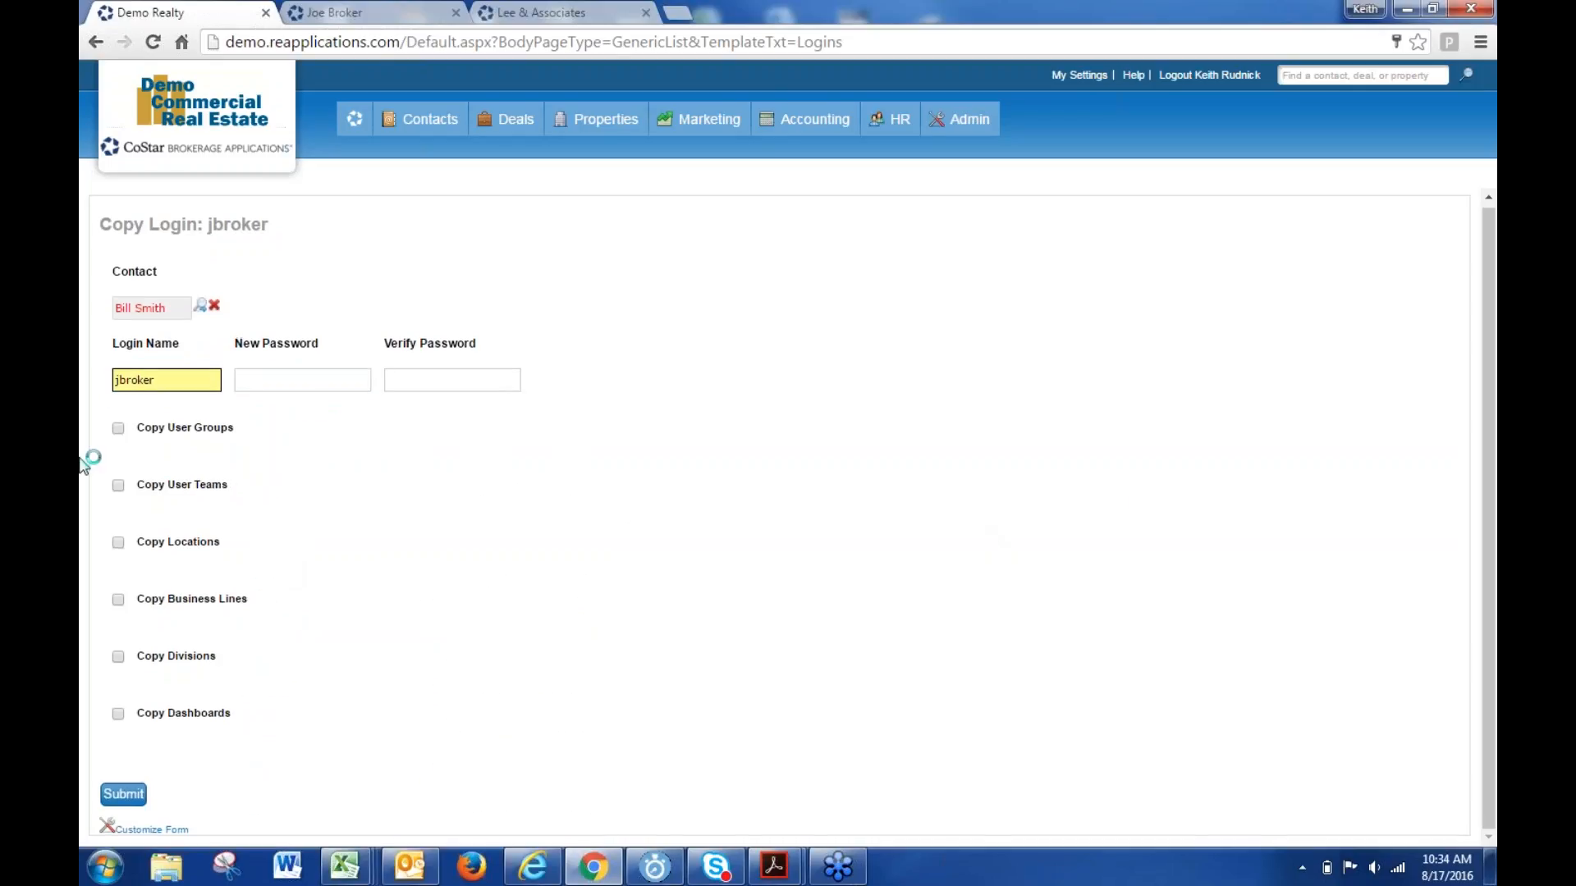
left_click(118, 435)
left_click(117, 543)
left_click(118, 605)
left_click(119, 718)
left_click_drag(238, 713, 136, 713)
left_click(1407, 767)
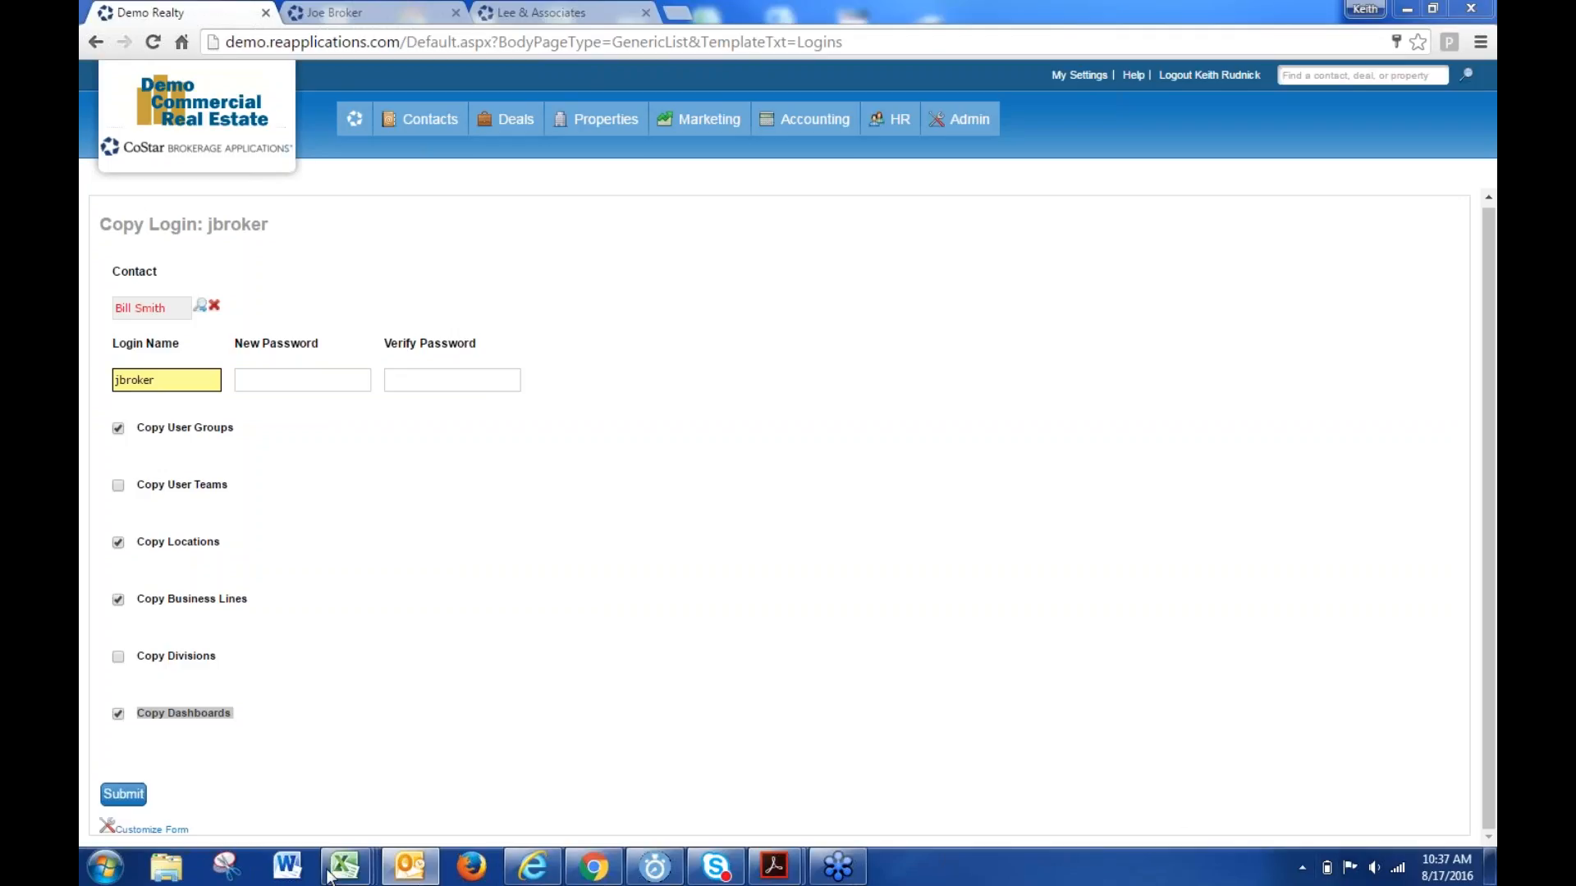
- Bring the login user groups workbook forward and scroll through its matrix
mouse_move(345, 868)
left_click(649, 751)
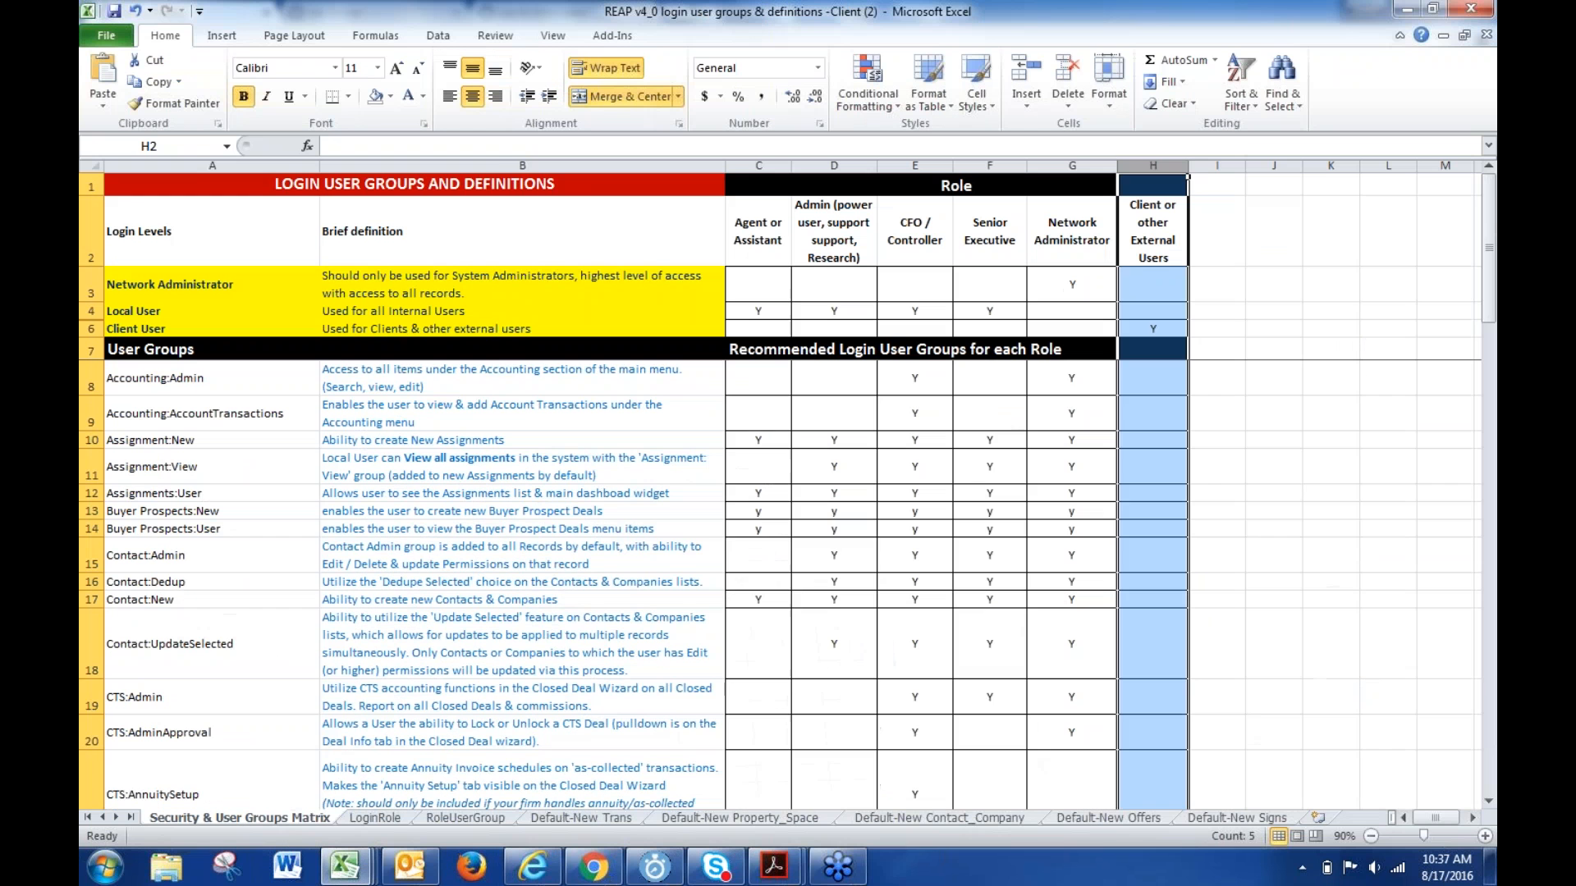
left_click(767, 556)
scroll(426, 651, "down", 2)
scroll(426, 651, "down", 13)
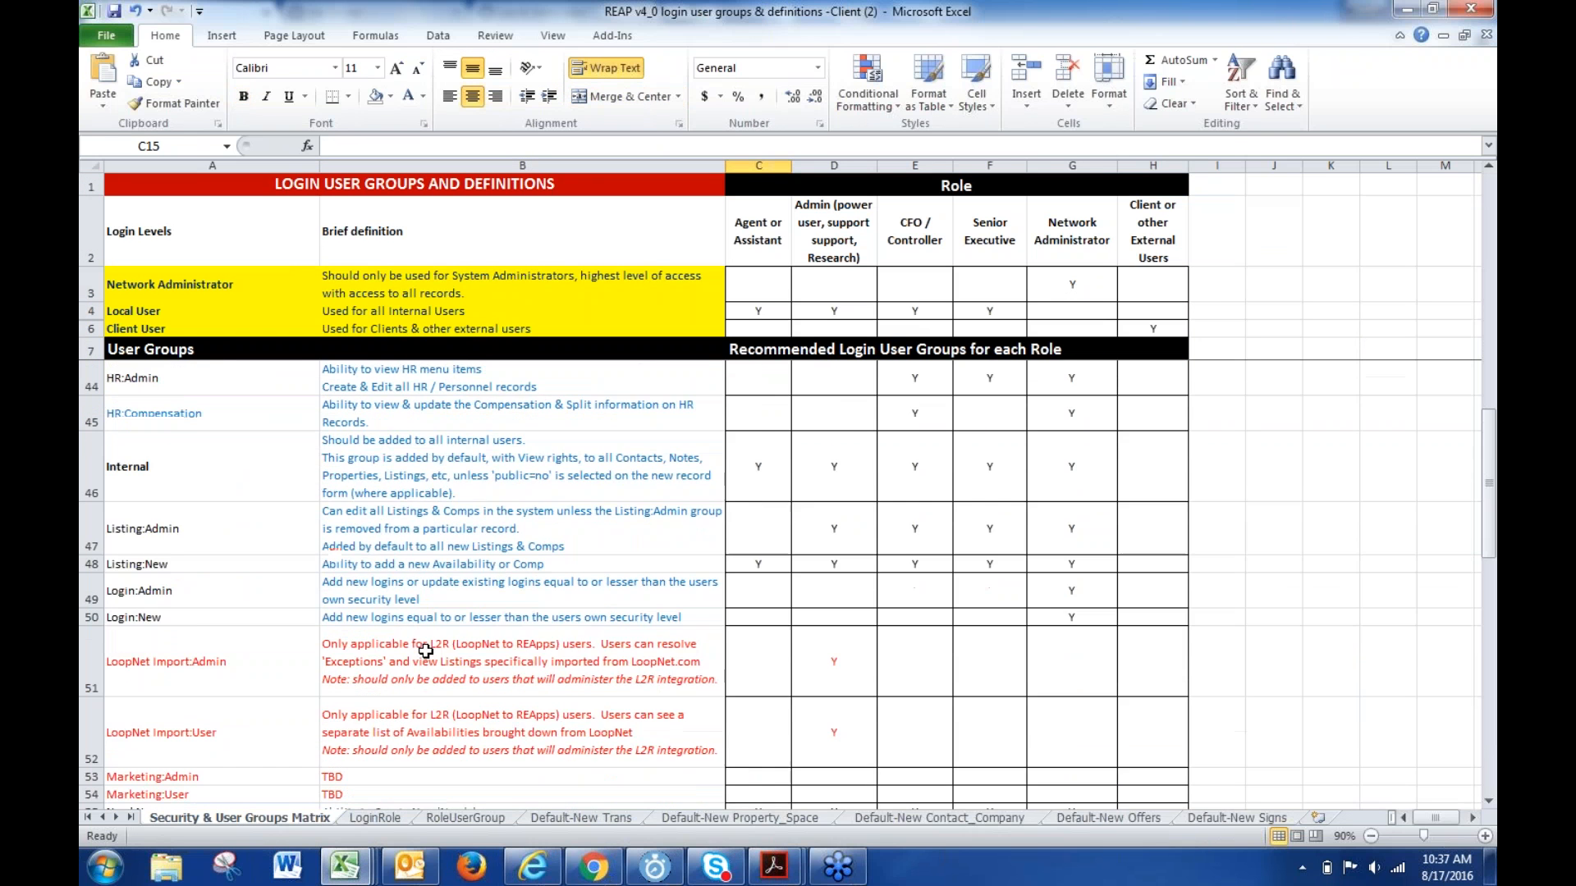
scroll(426, 651, "down", 10)
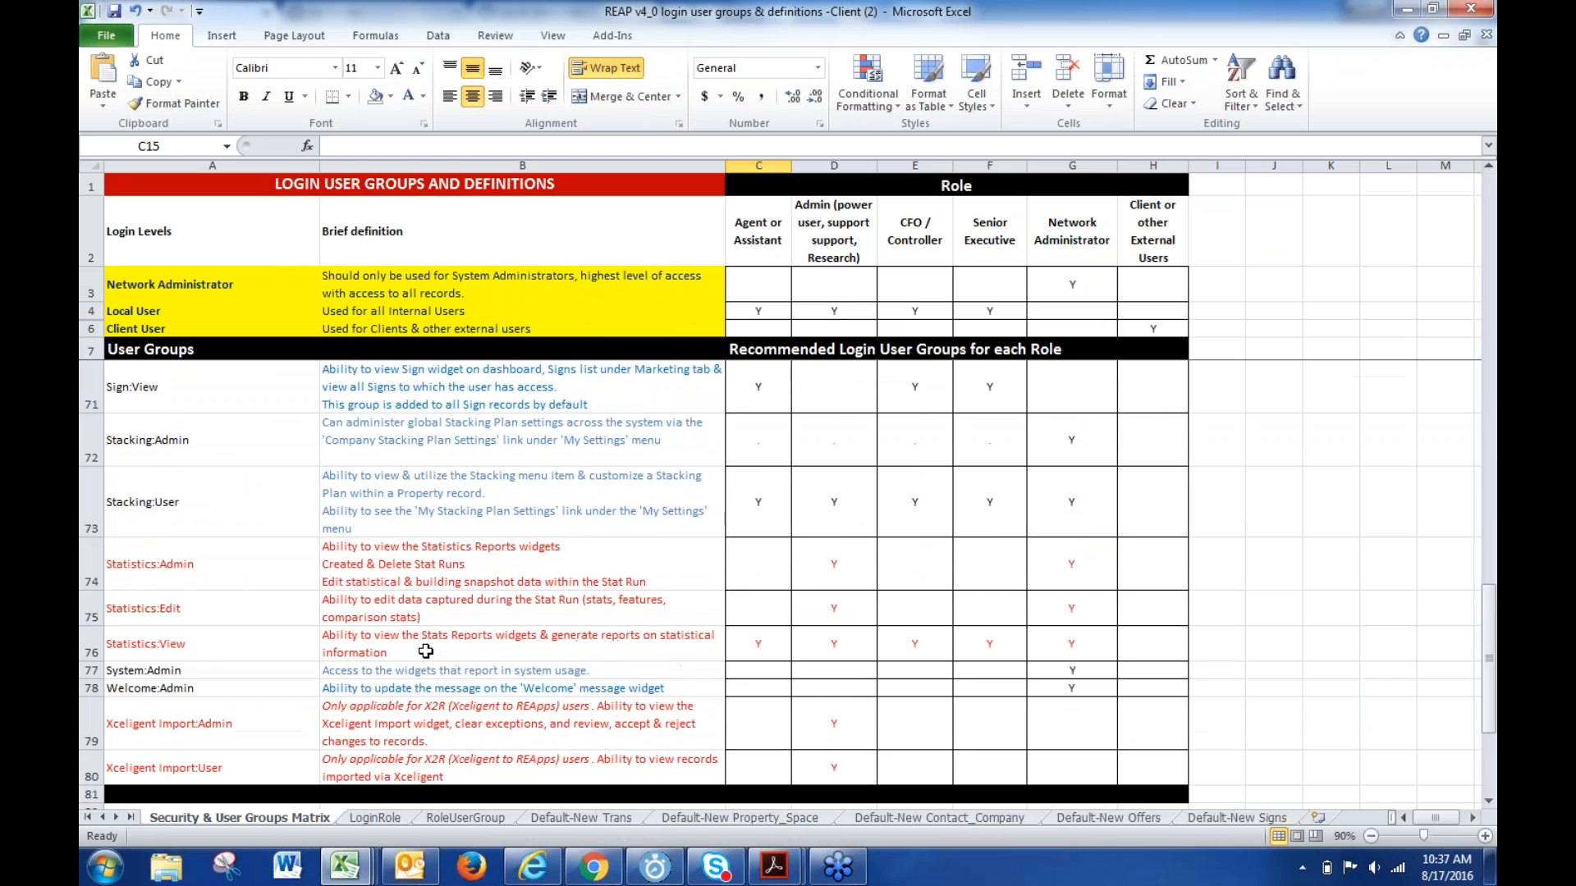
scroll(425, 651, "up", 4)
scroll(426, 651, "up", 13)
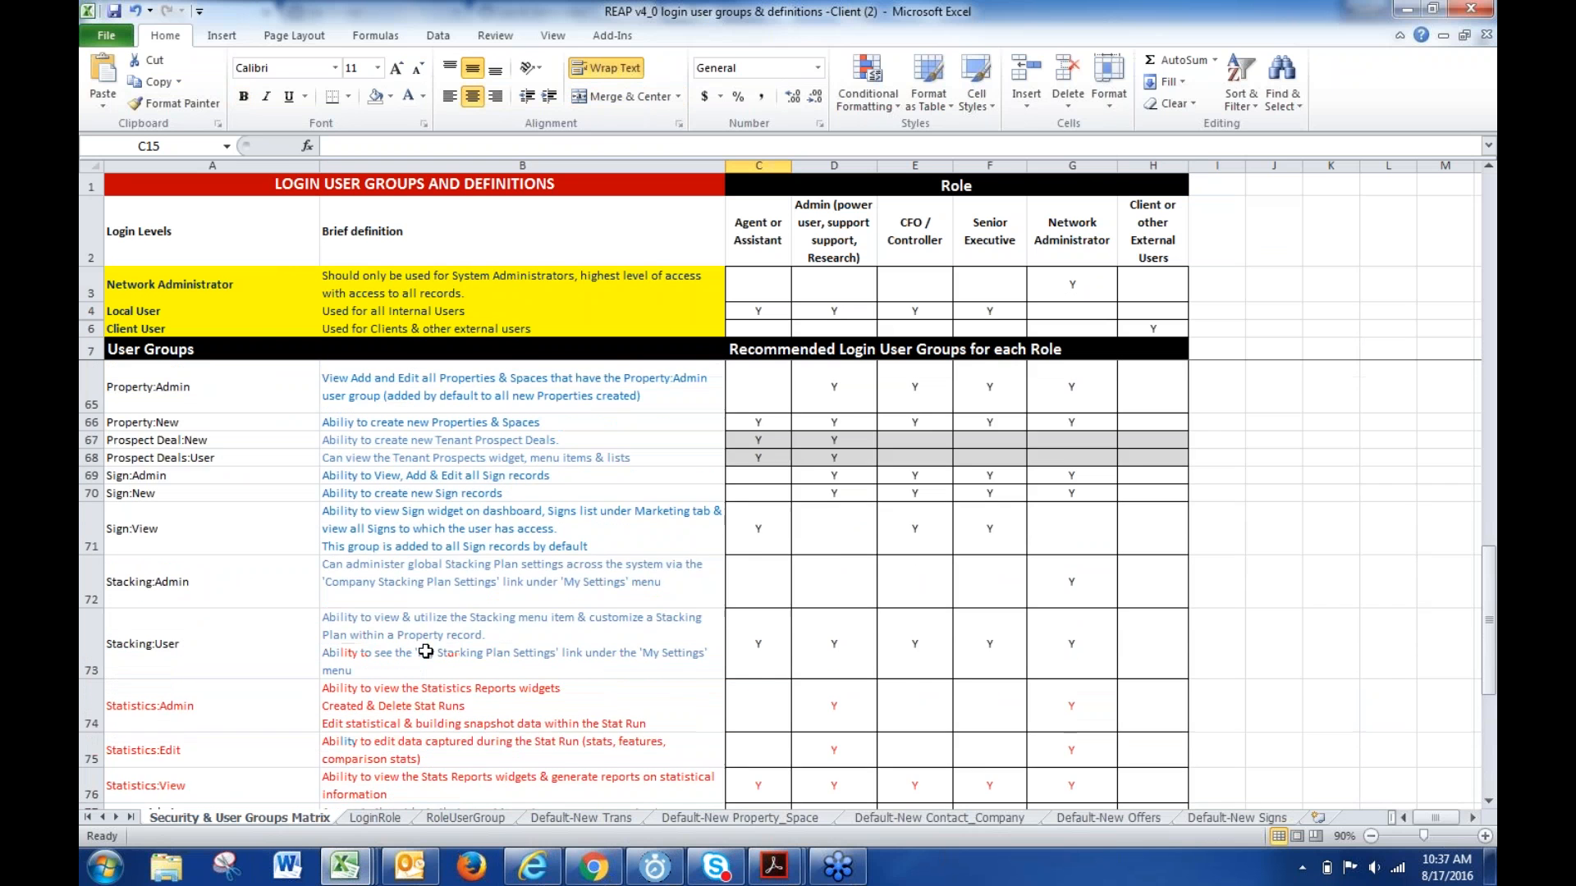
scroll(430, 651, "up", 8)
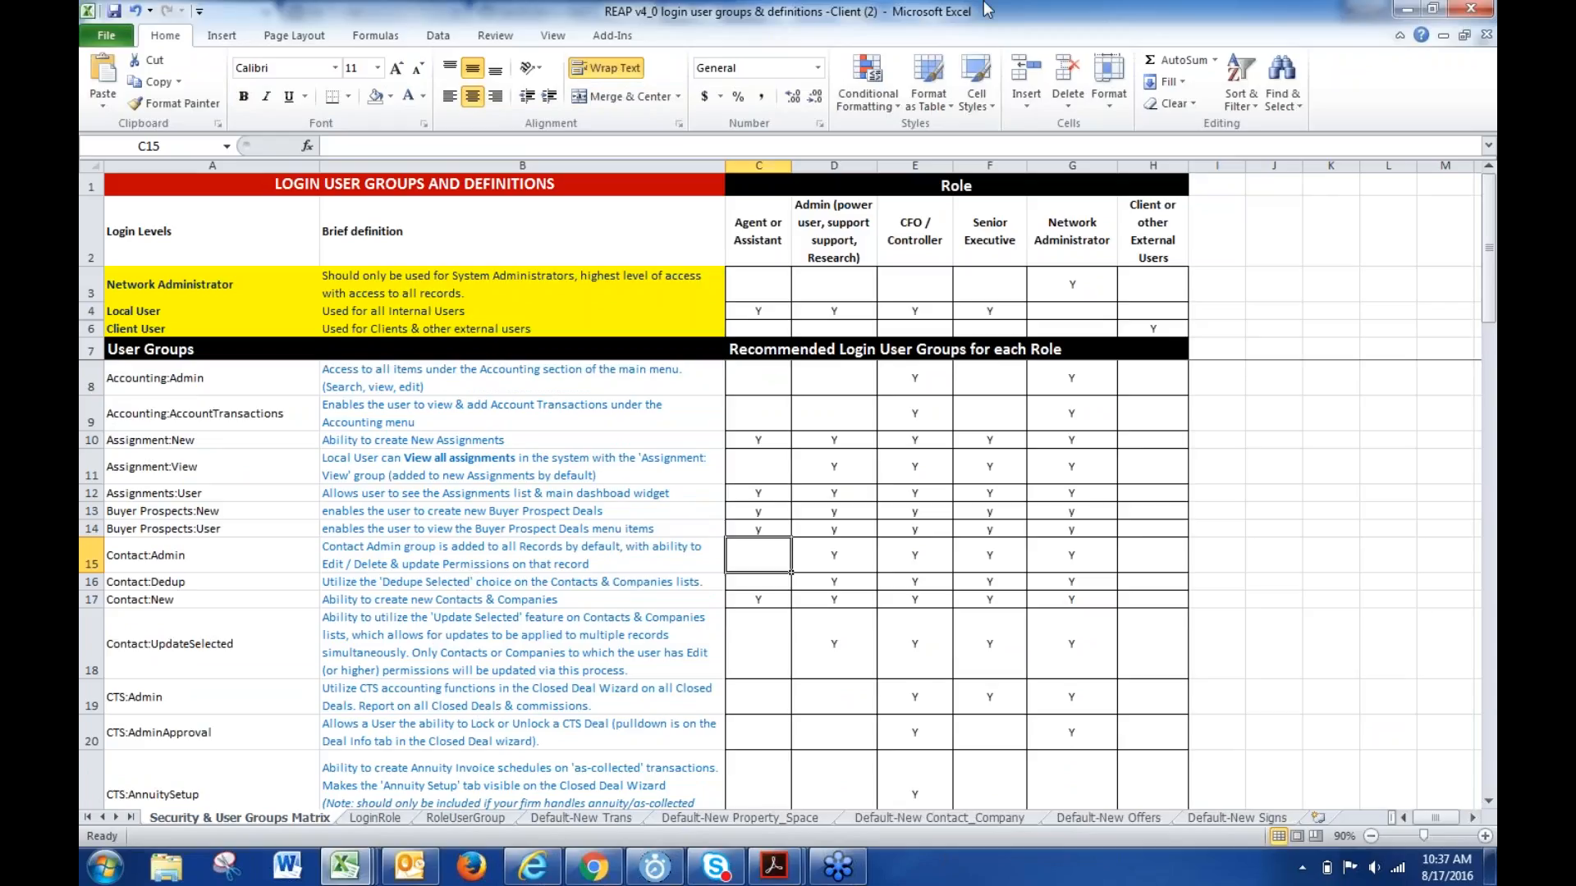
- Return to the browser and go to the home dashboard, leaving the unsaved Copy Login form
left_click(1407, 12)
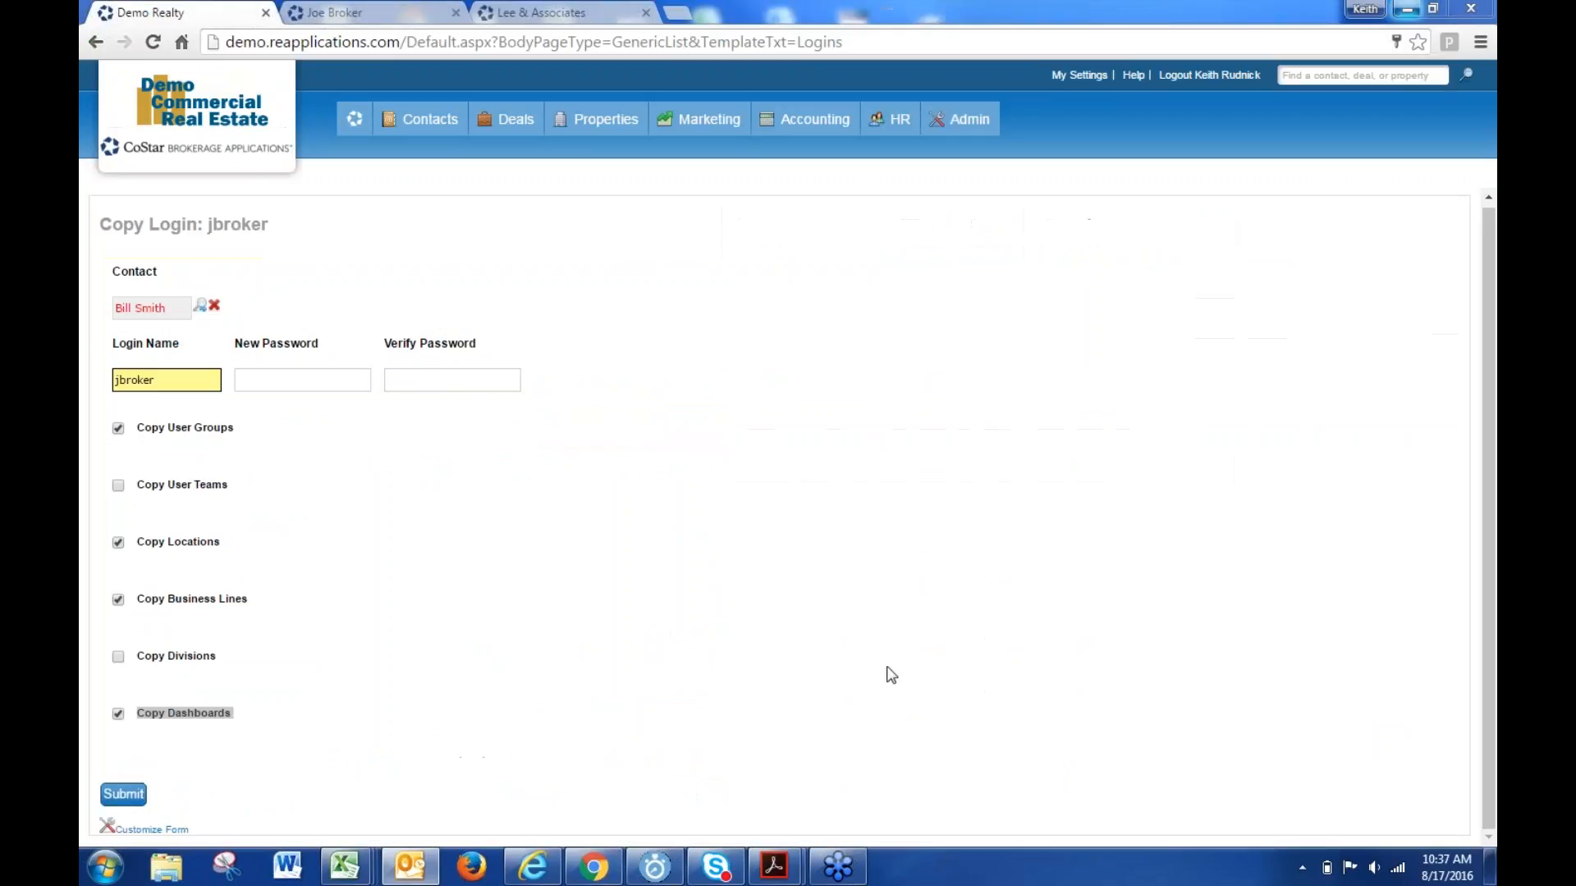
left_click(592, 508)
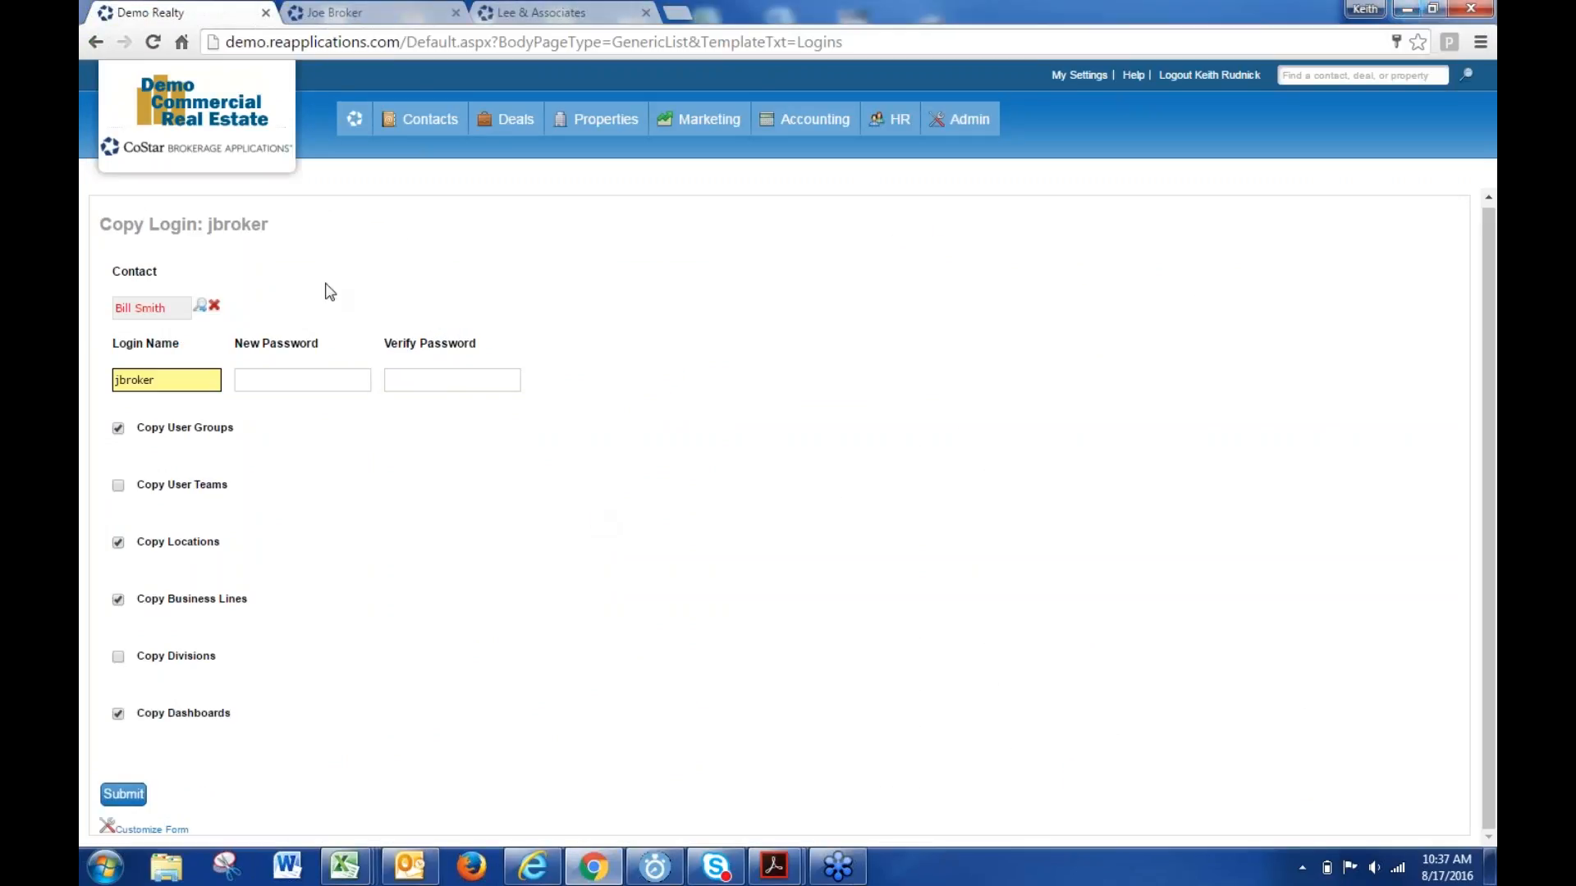
left_click(355, 119)
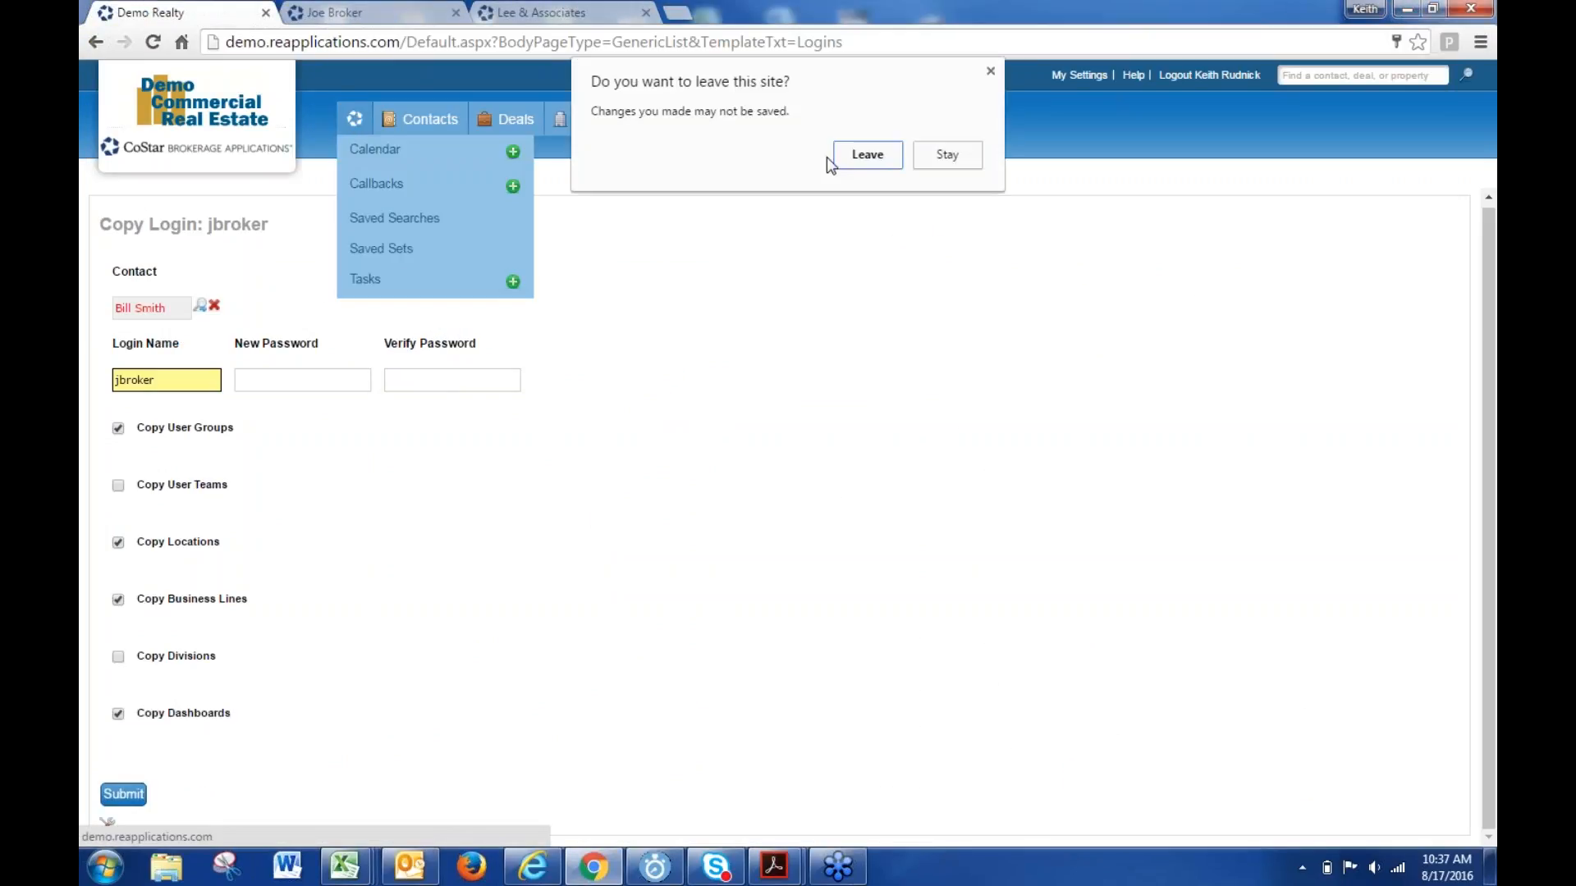
left_click(863, 153)
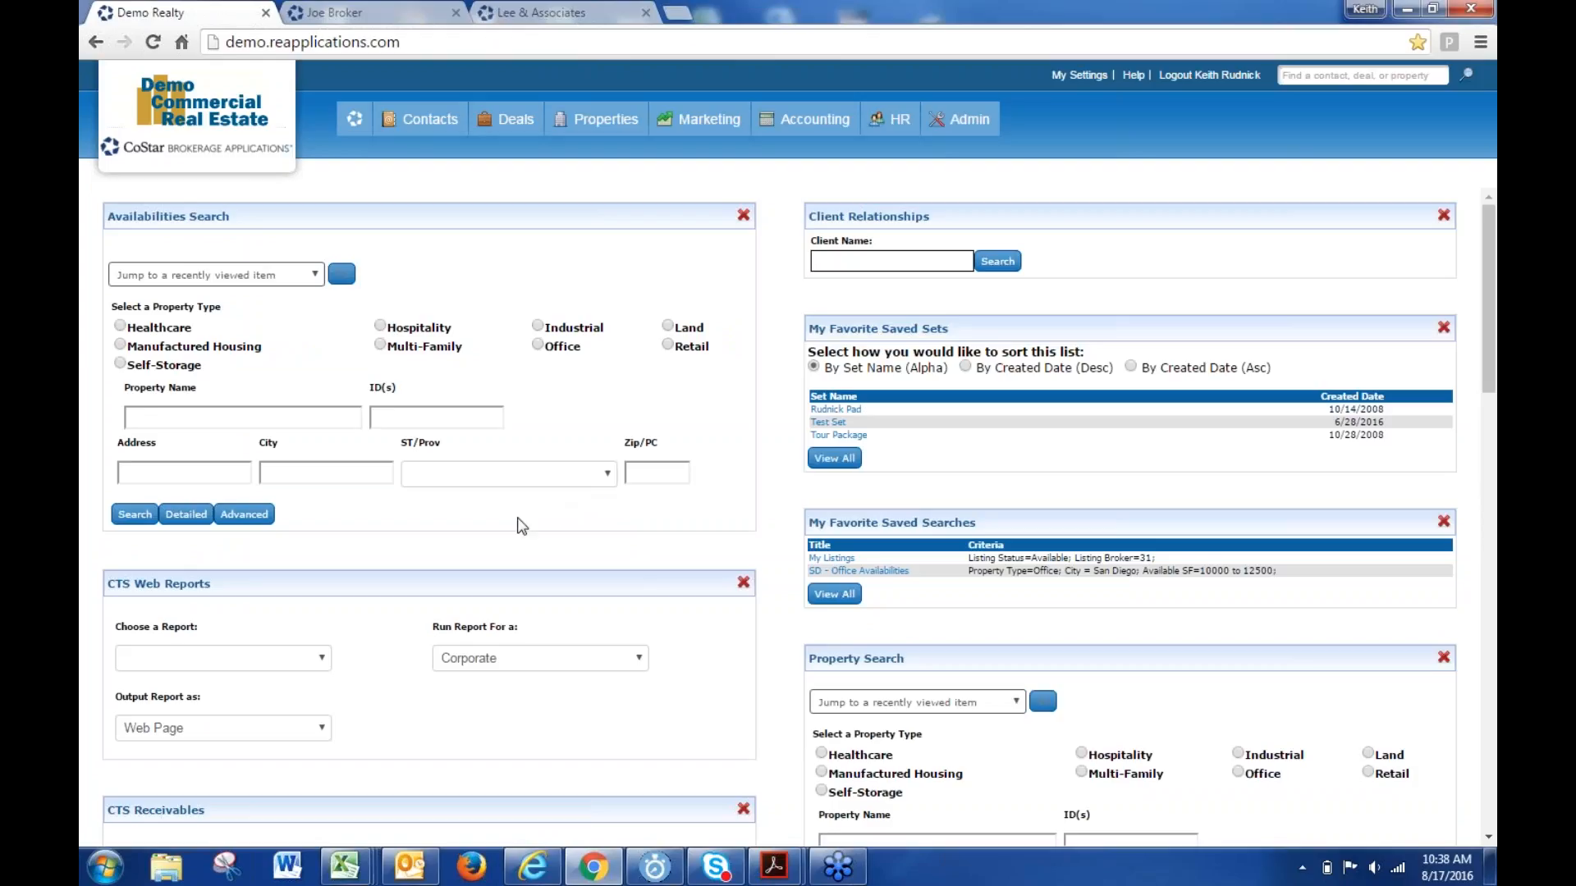
- Open Deals > Closed Deals and leave Business Line blank after briefly trying Industrial
mouse_move(510, 139)
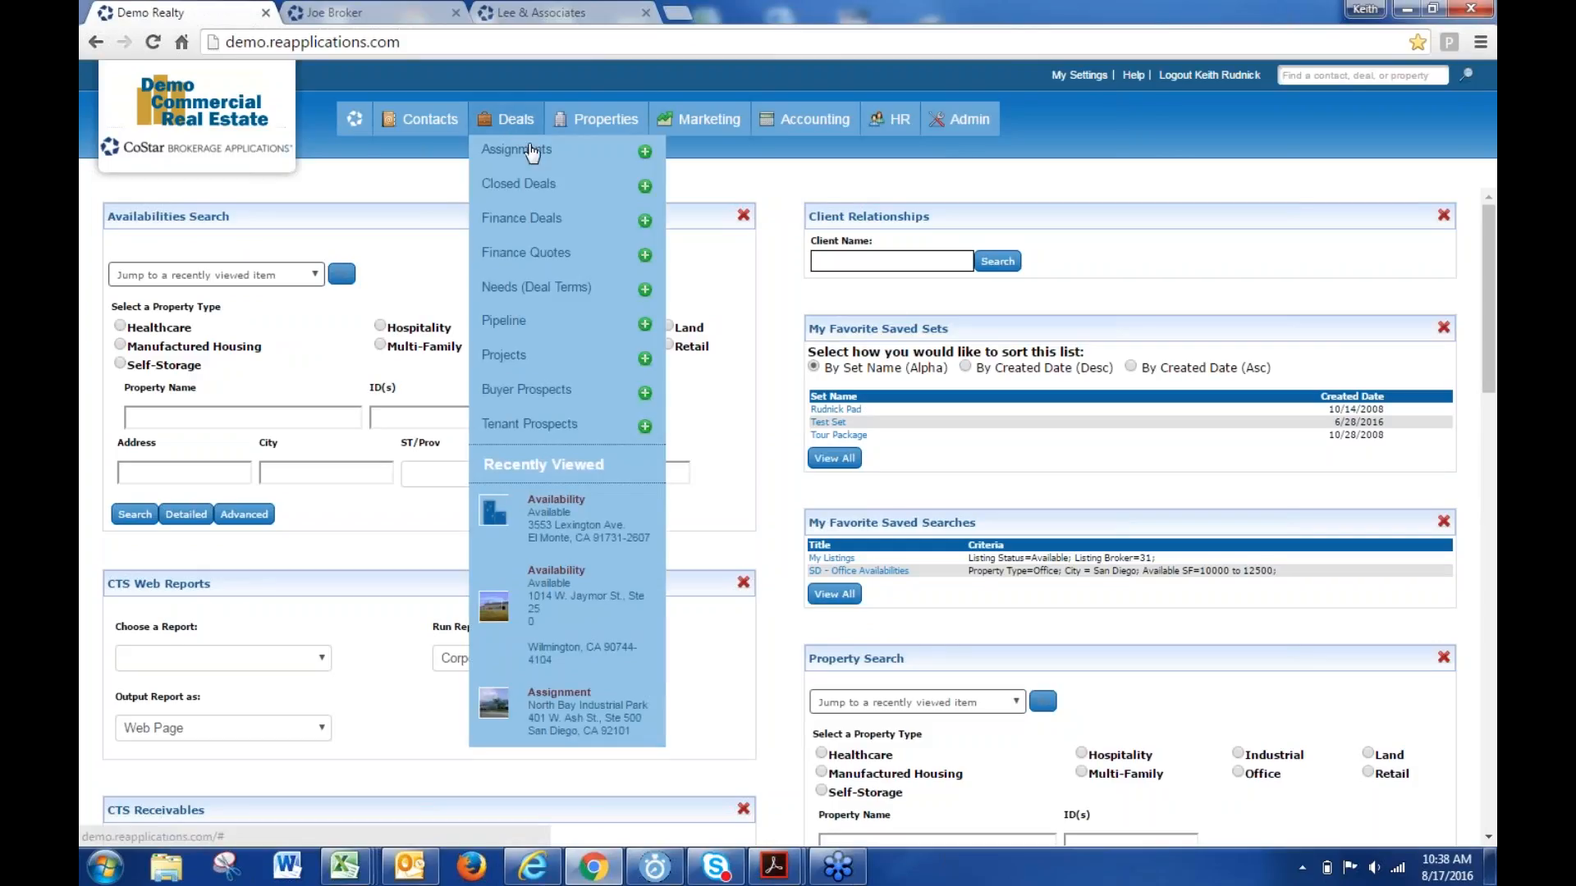
left_click(534, 169)
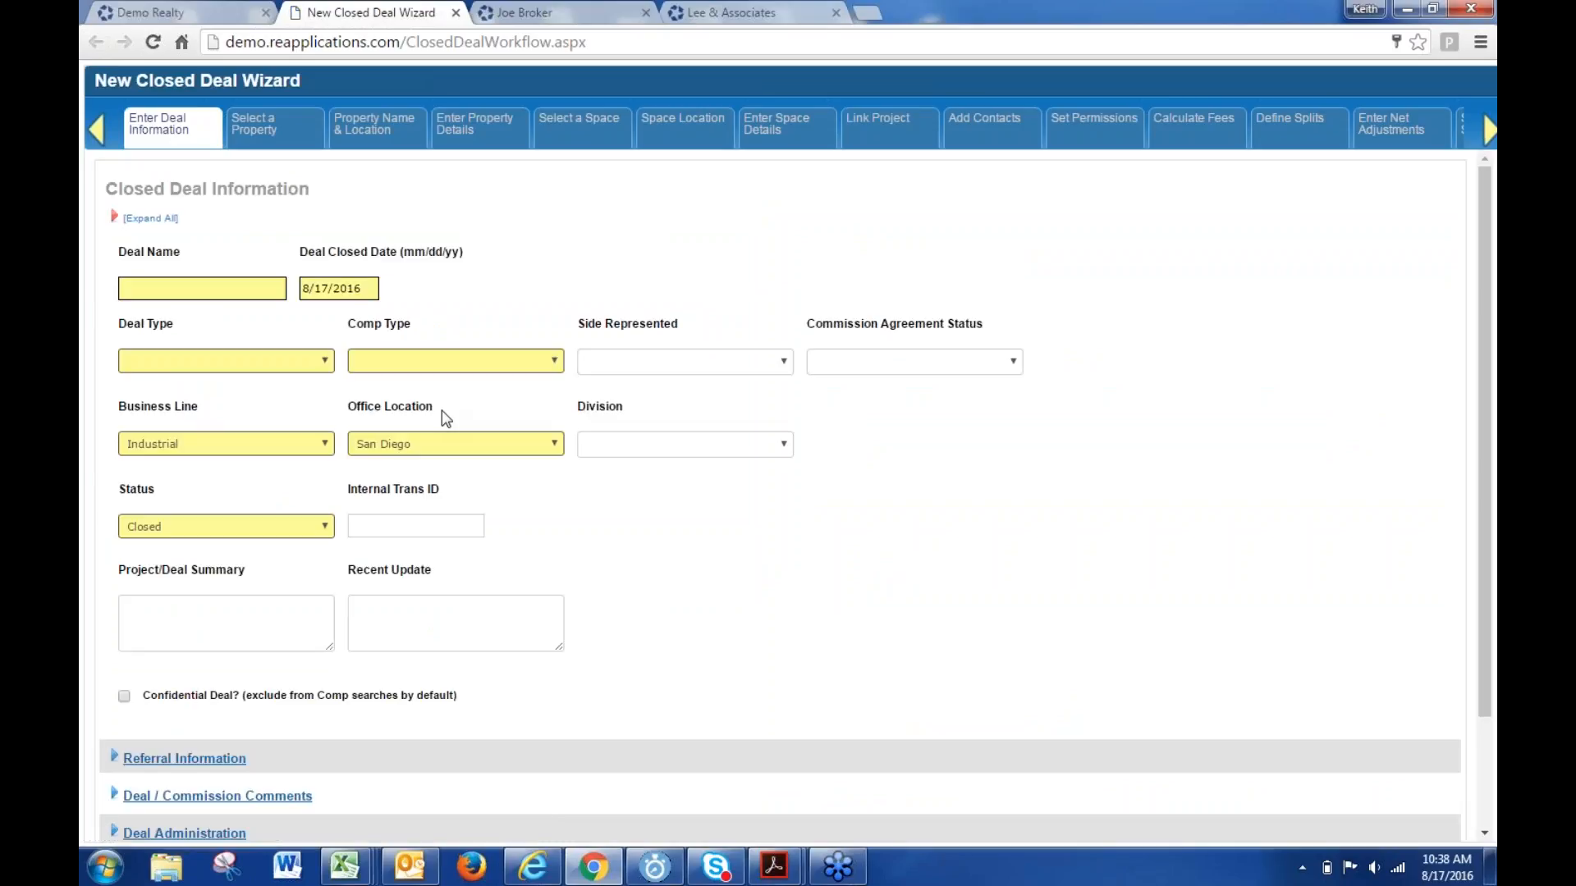
left_click(247, 443)
left_click(201, 461)
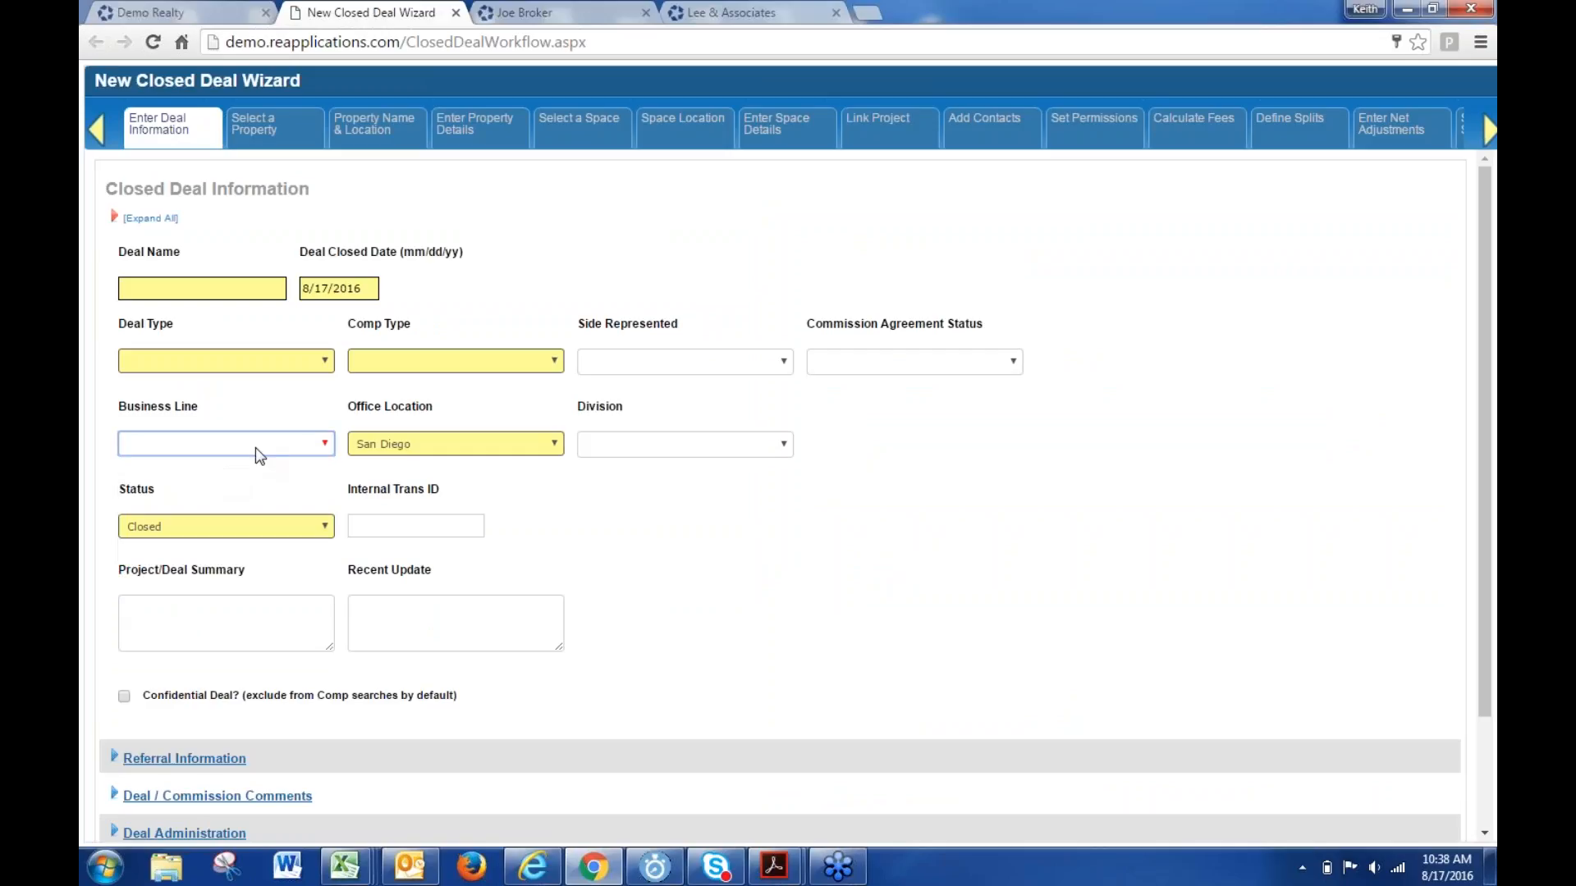
left_click(256, 443)
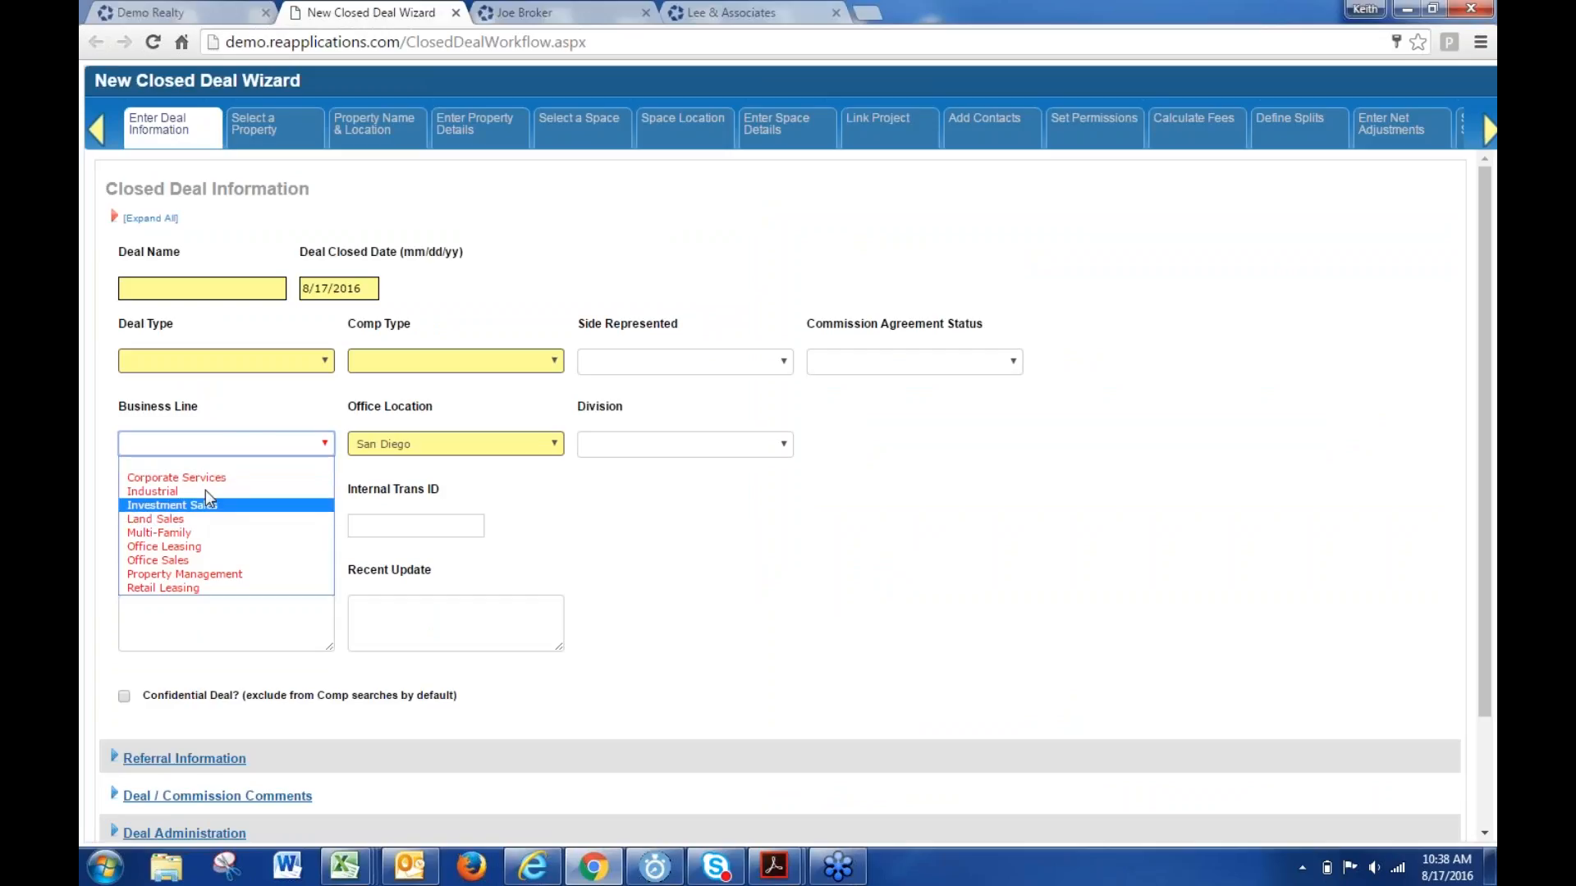
left_click(212, 463)
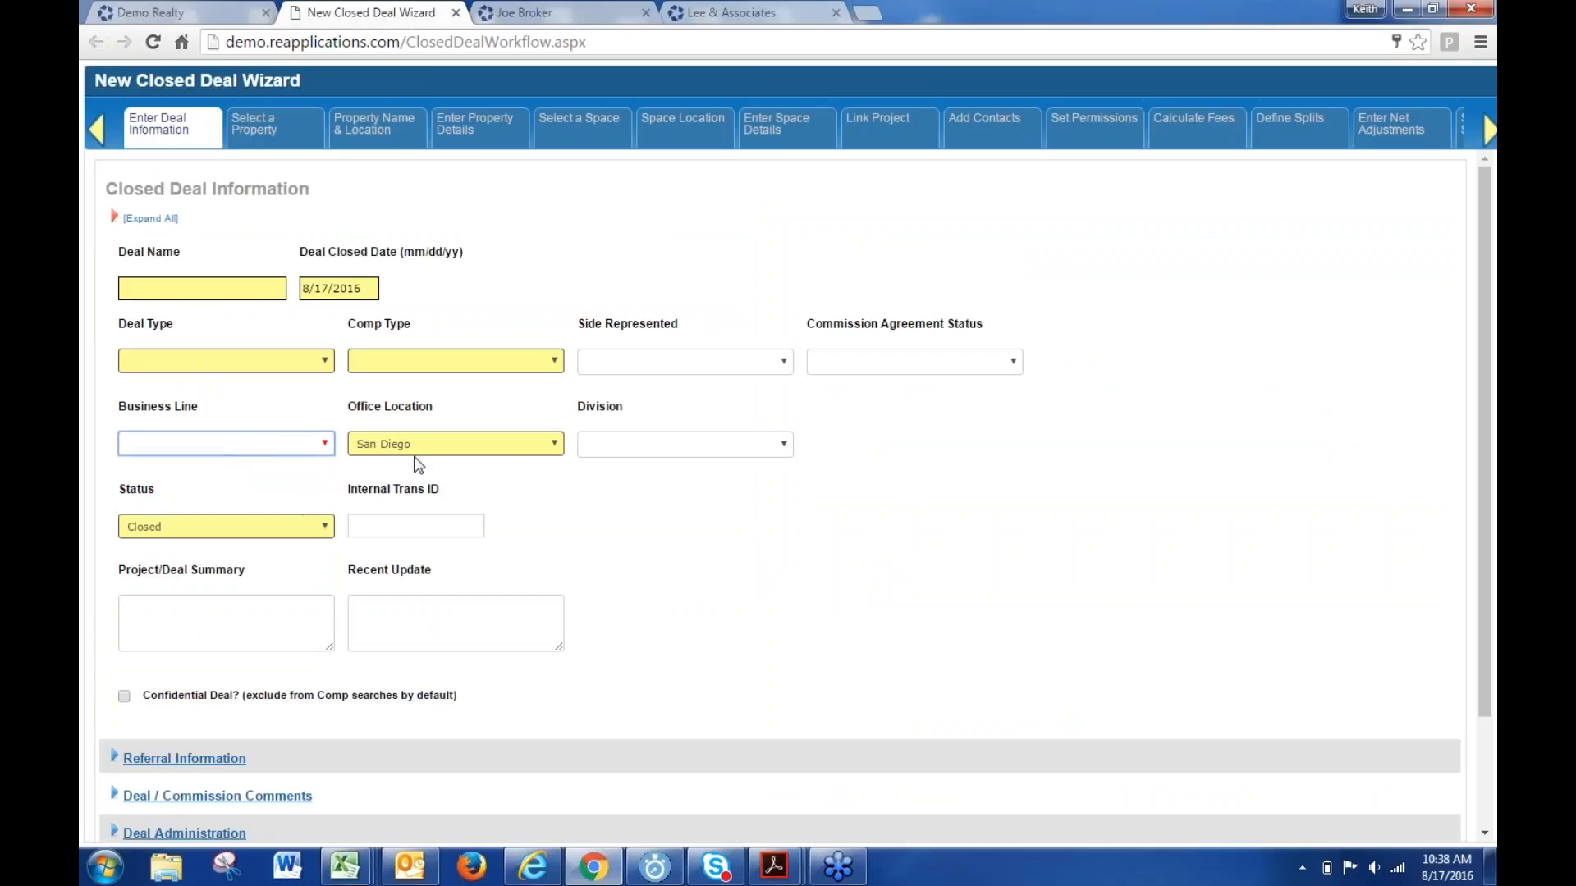
left_click(320, 444)
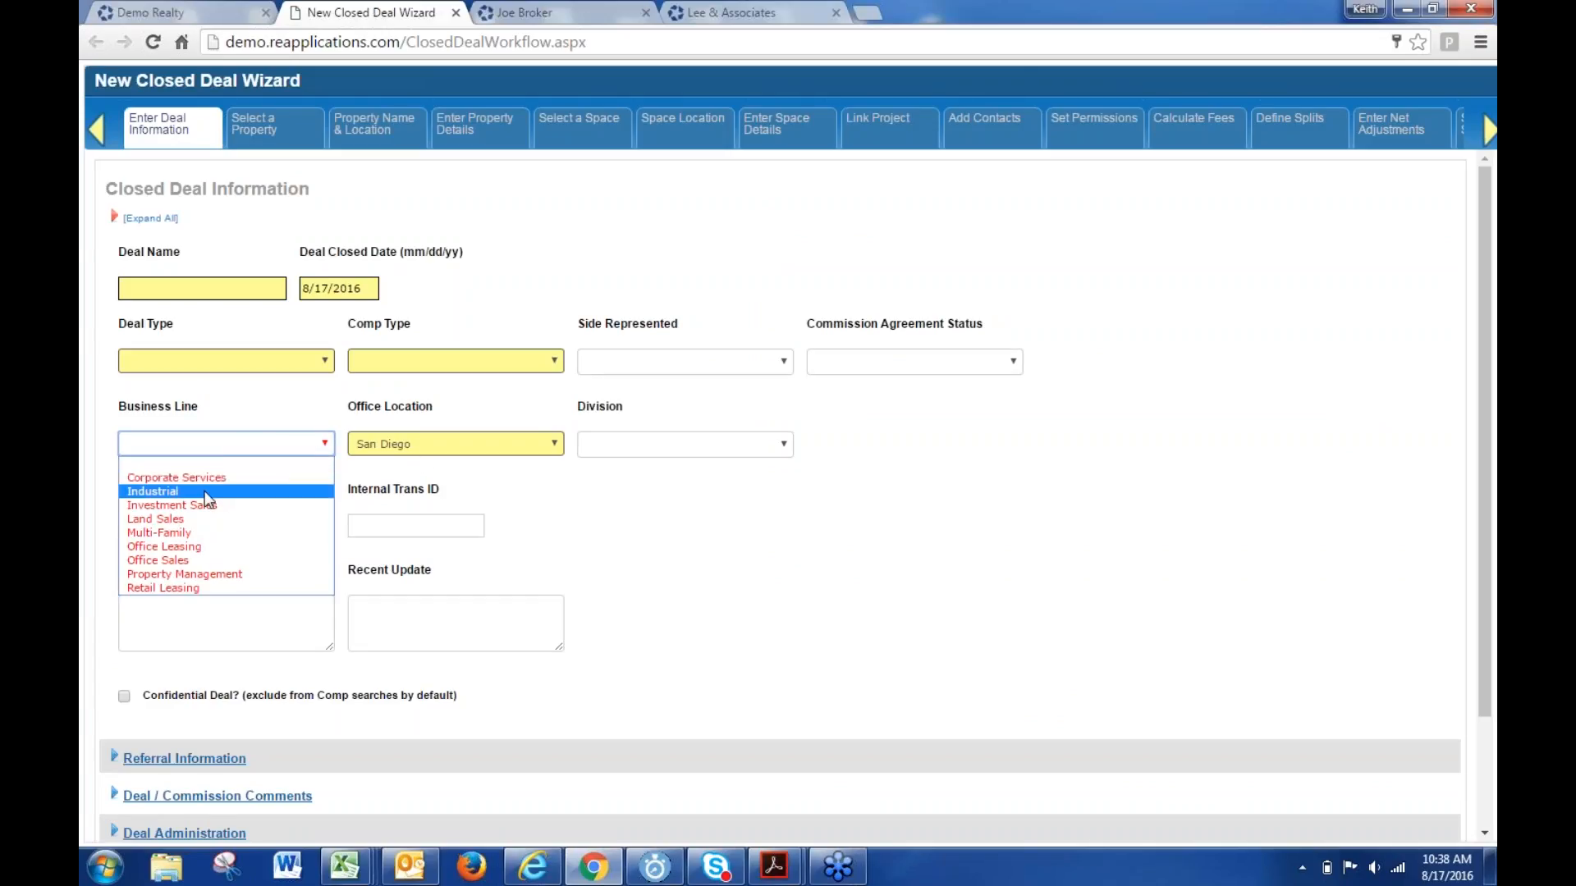
left_click(258, 491)
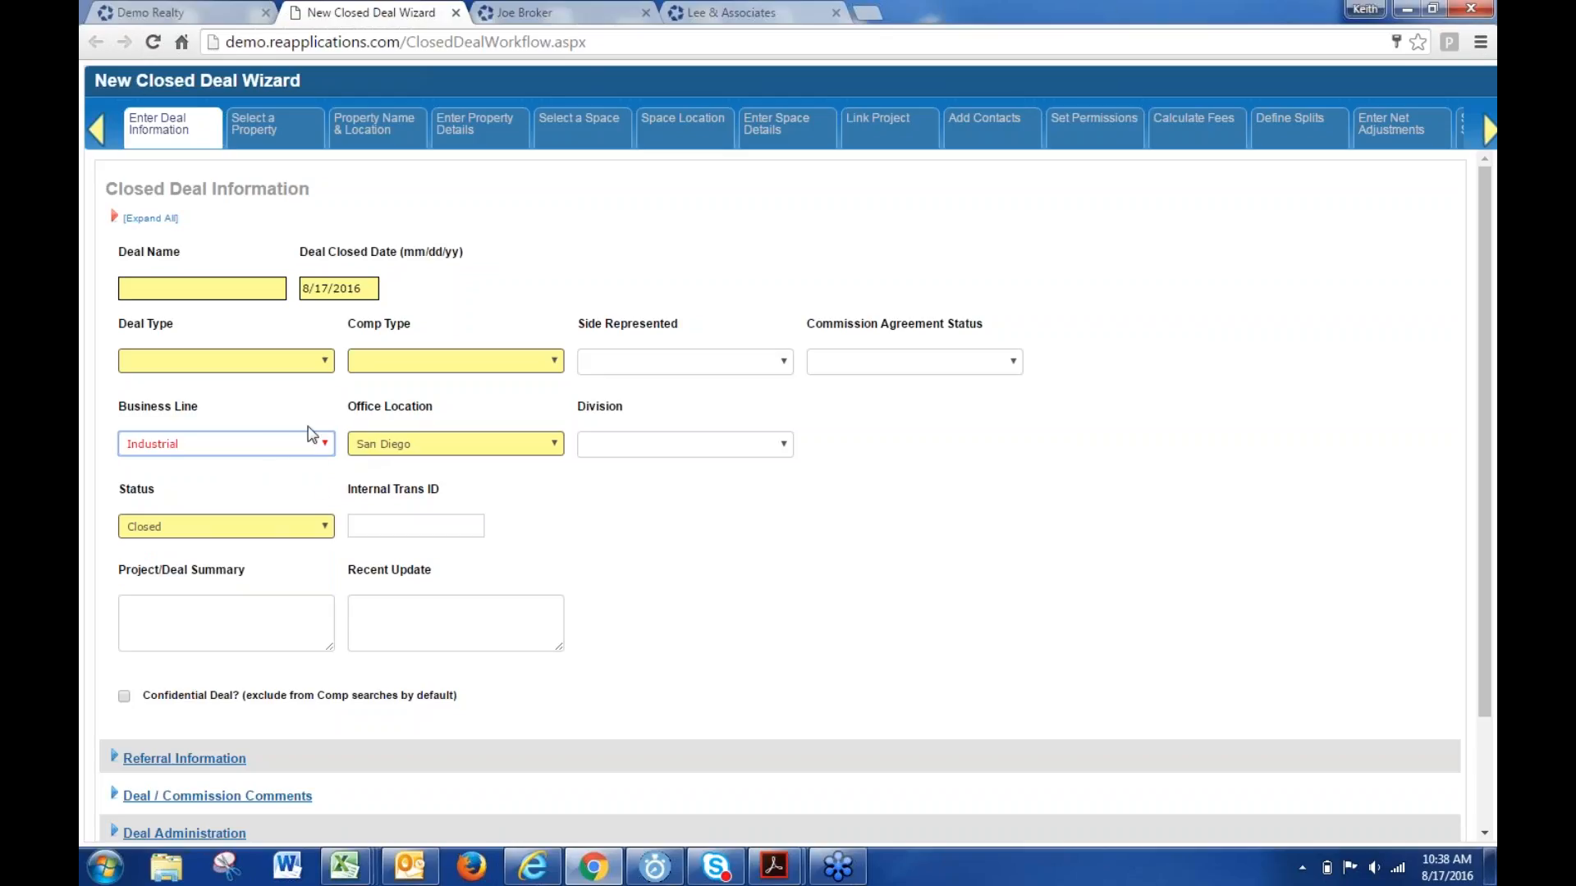
left_click(254, 450)
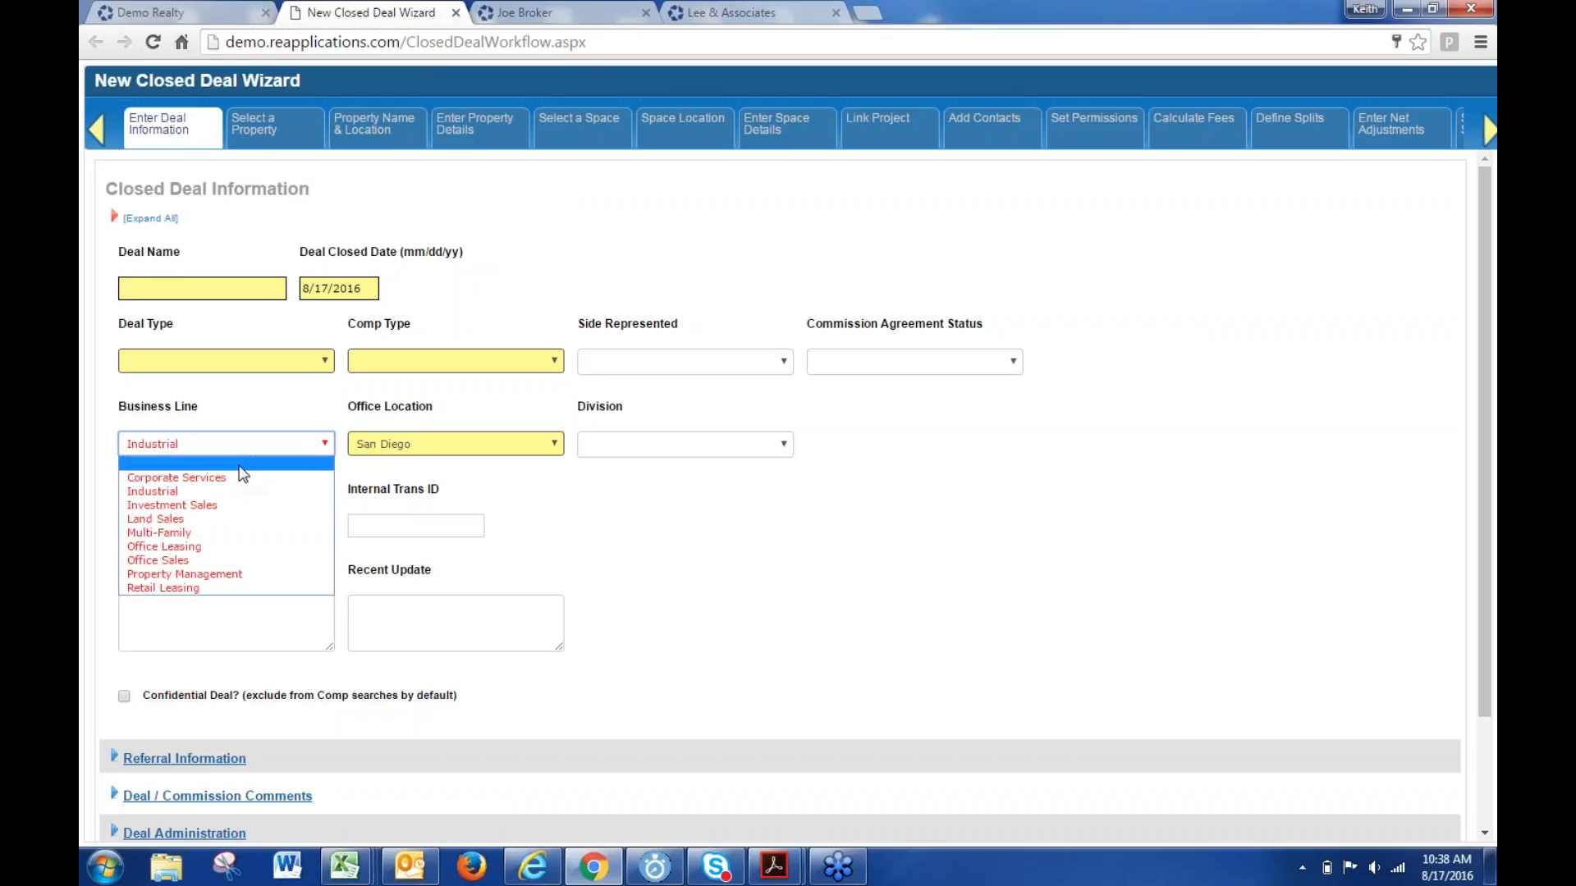
left_click(243, 474)
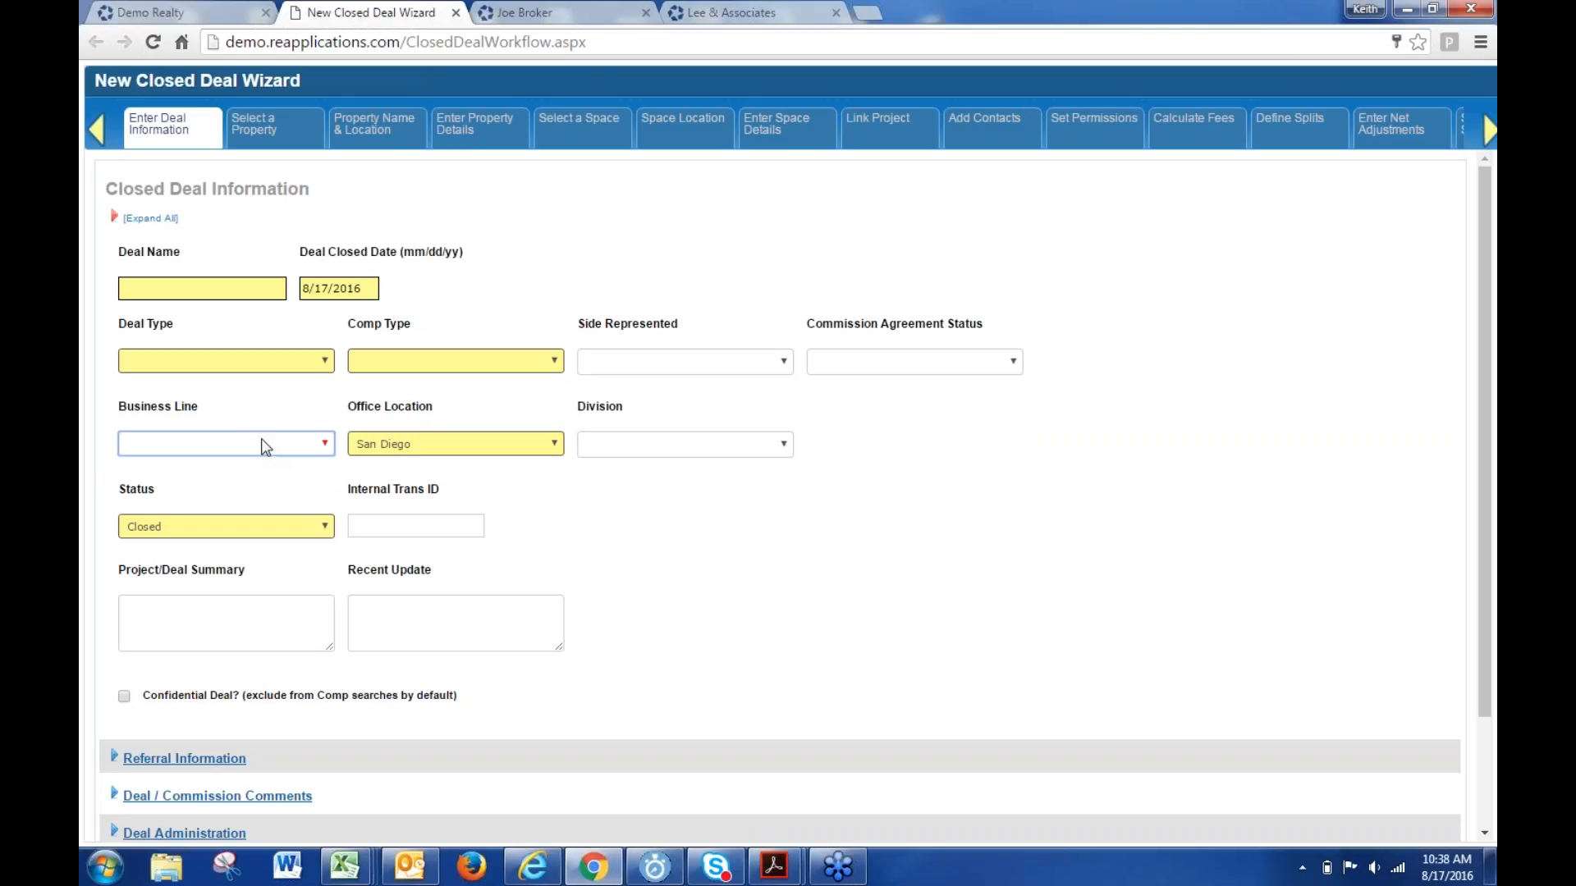
- Set the deal's Office Location to the blank entry instead of San Diego
left_click(281, 449)
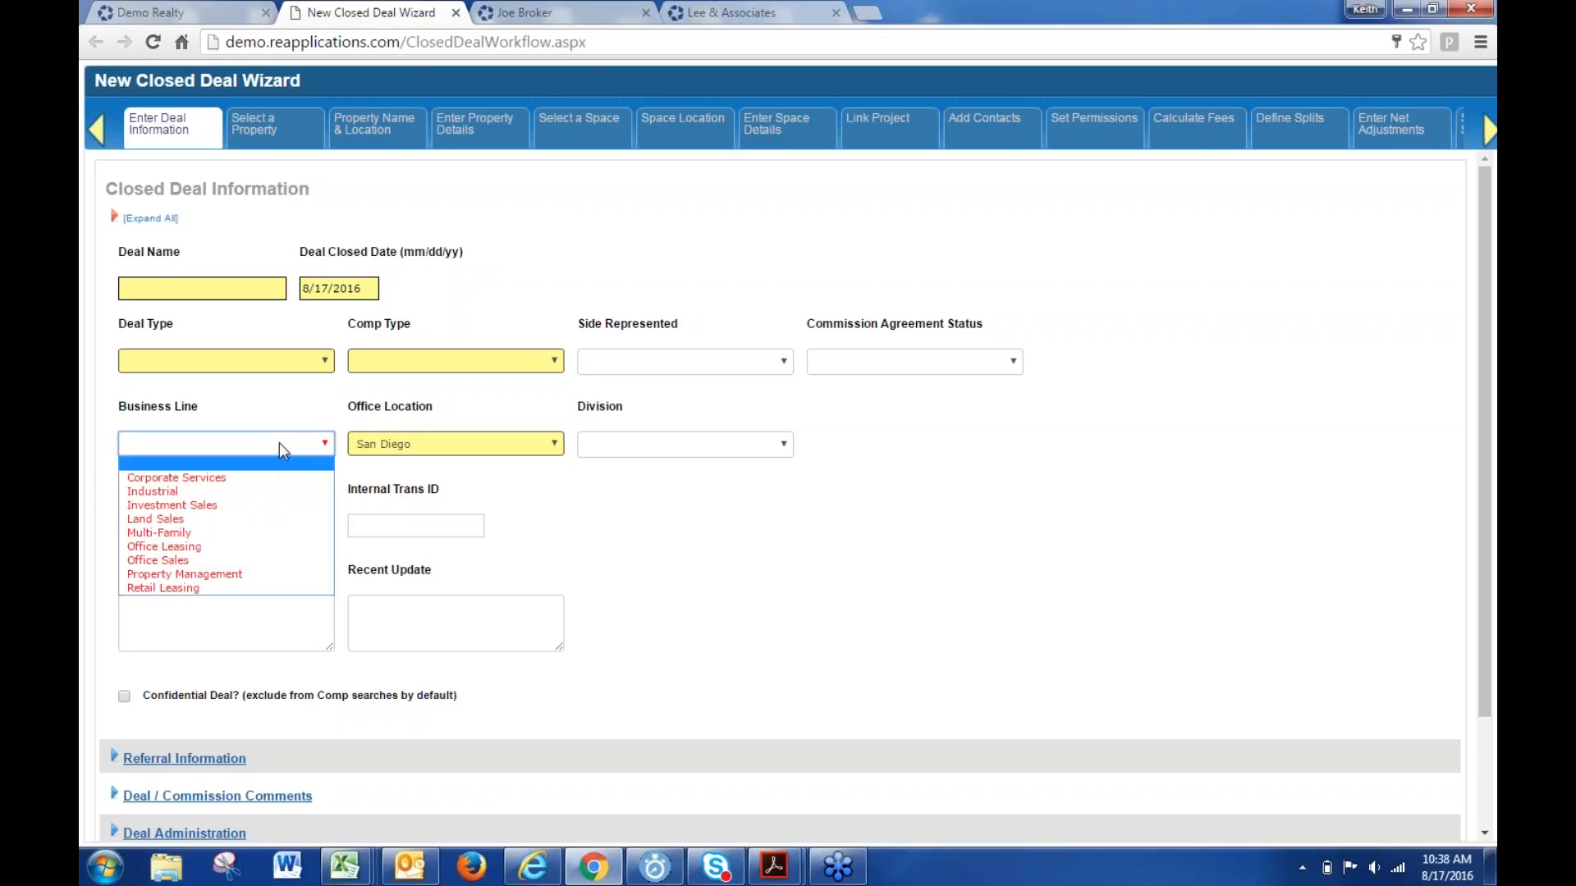
left_click(444, 443)
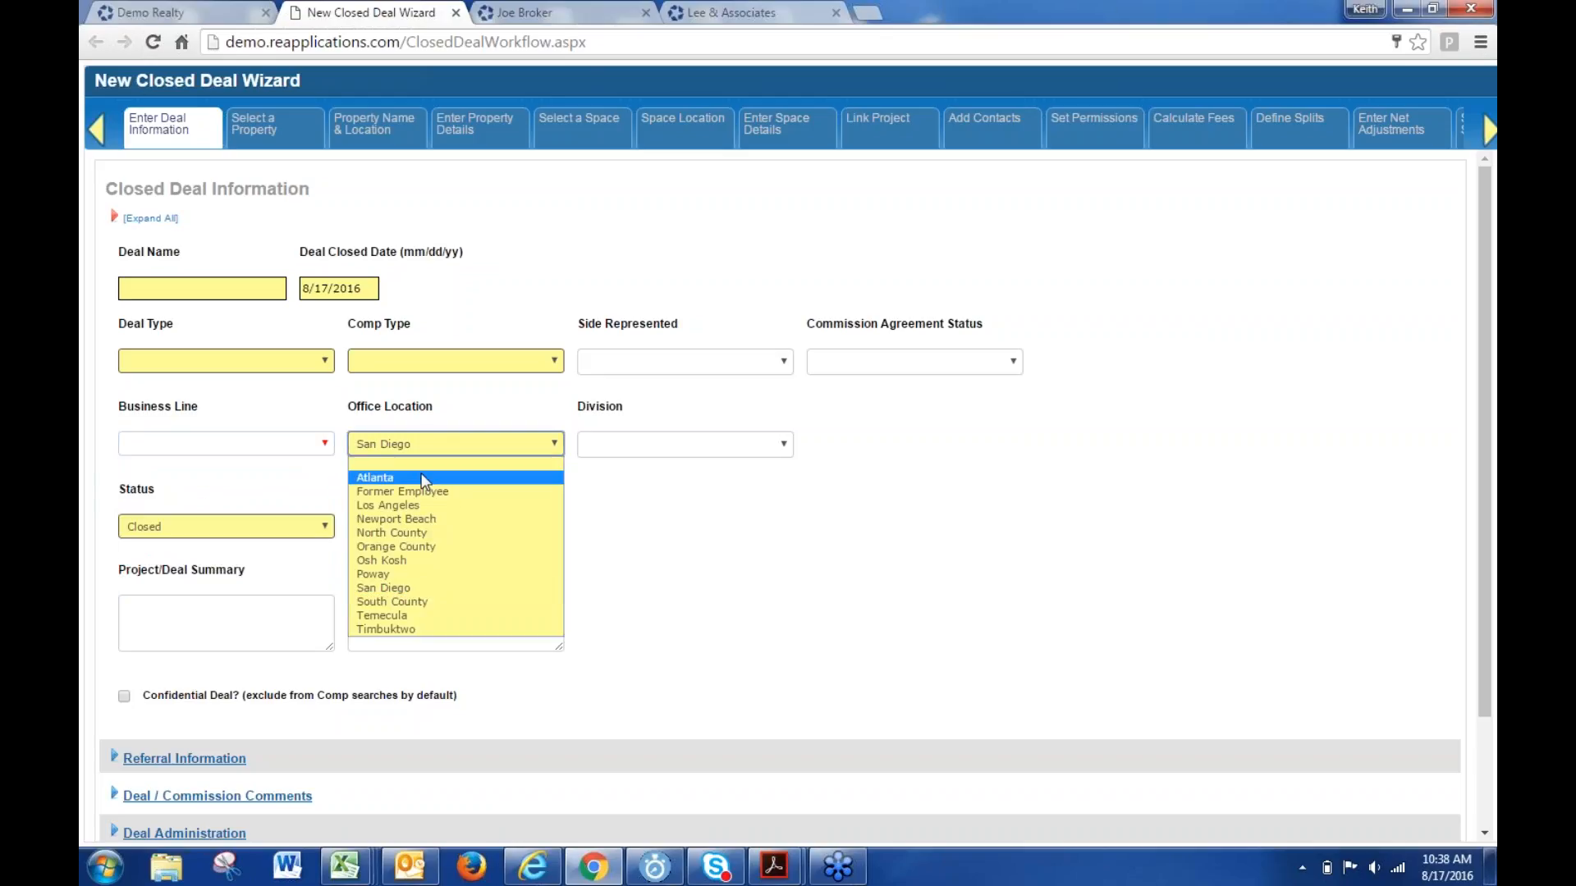
left_click(421, 466)
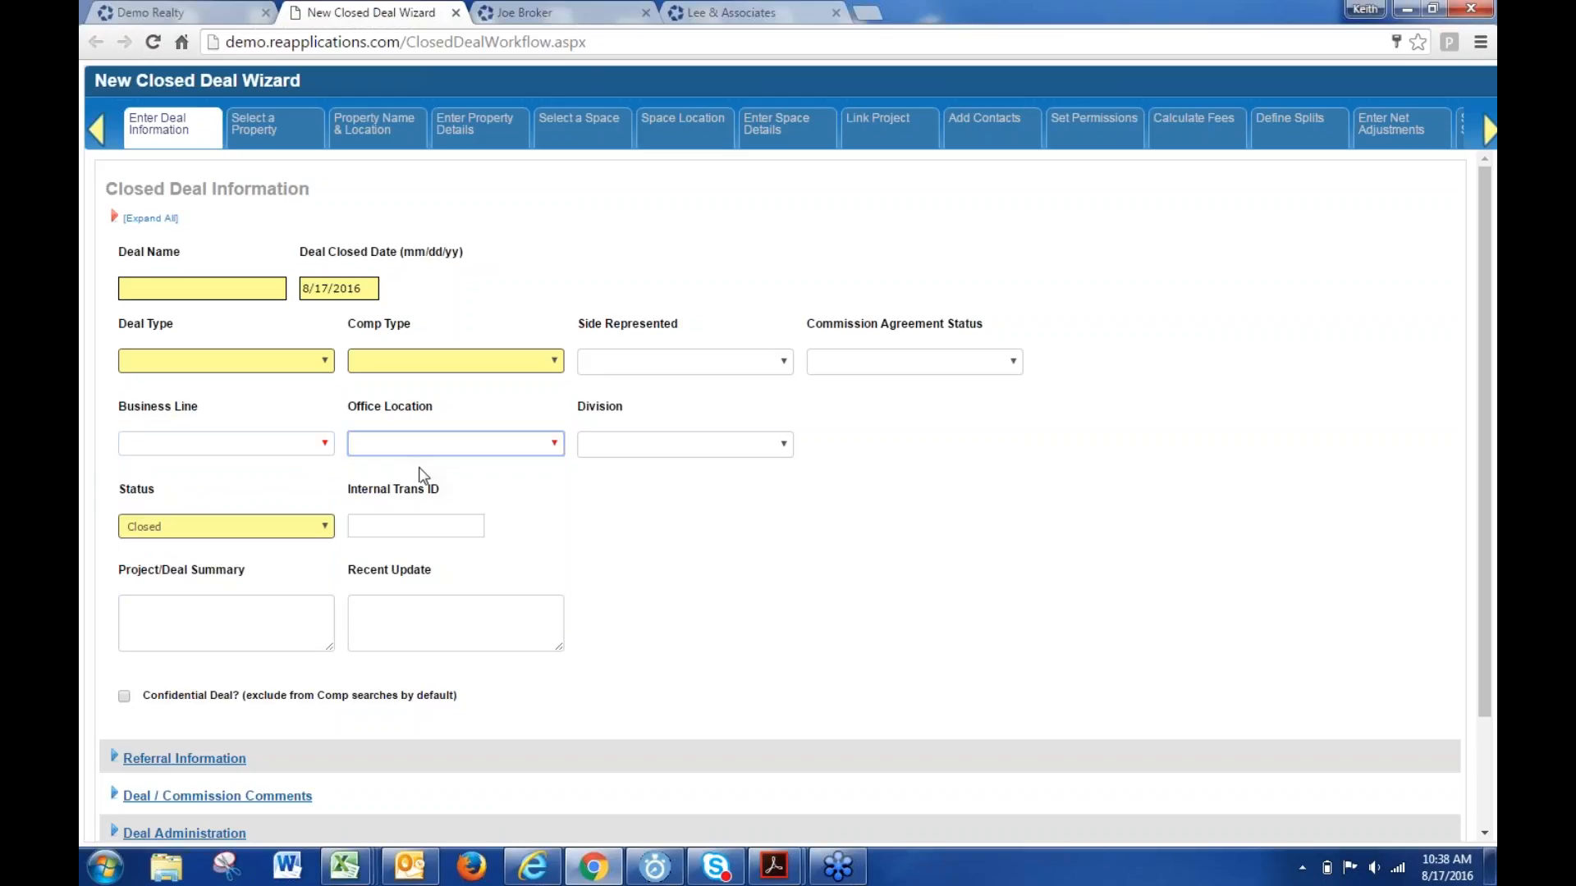
left_click(274, 444)
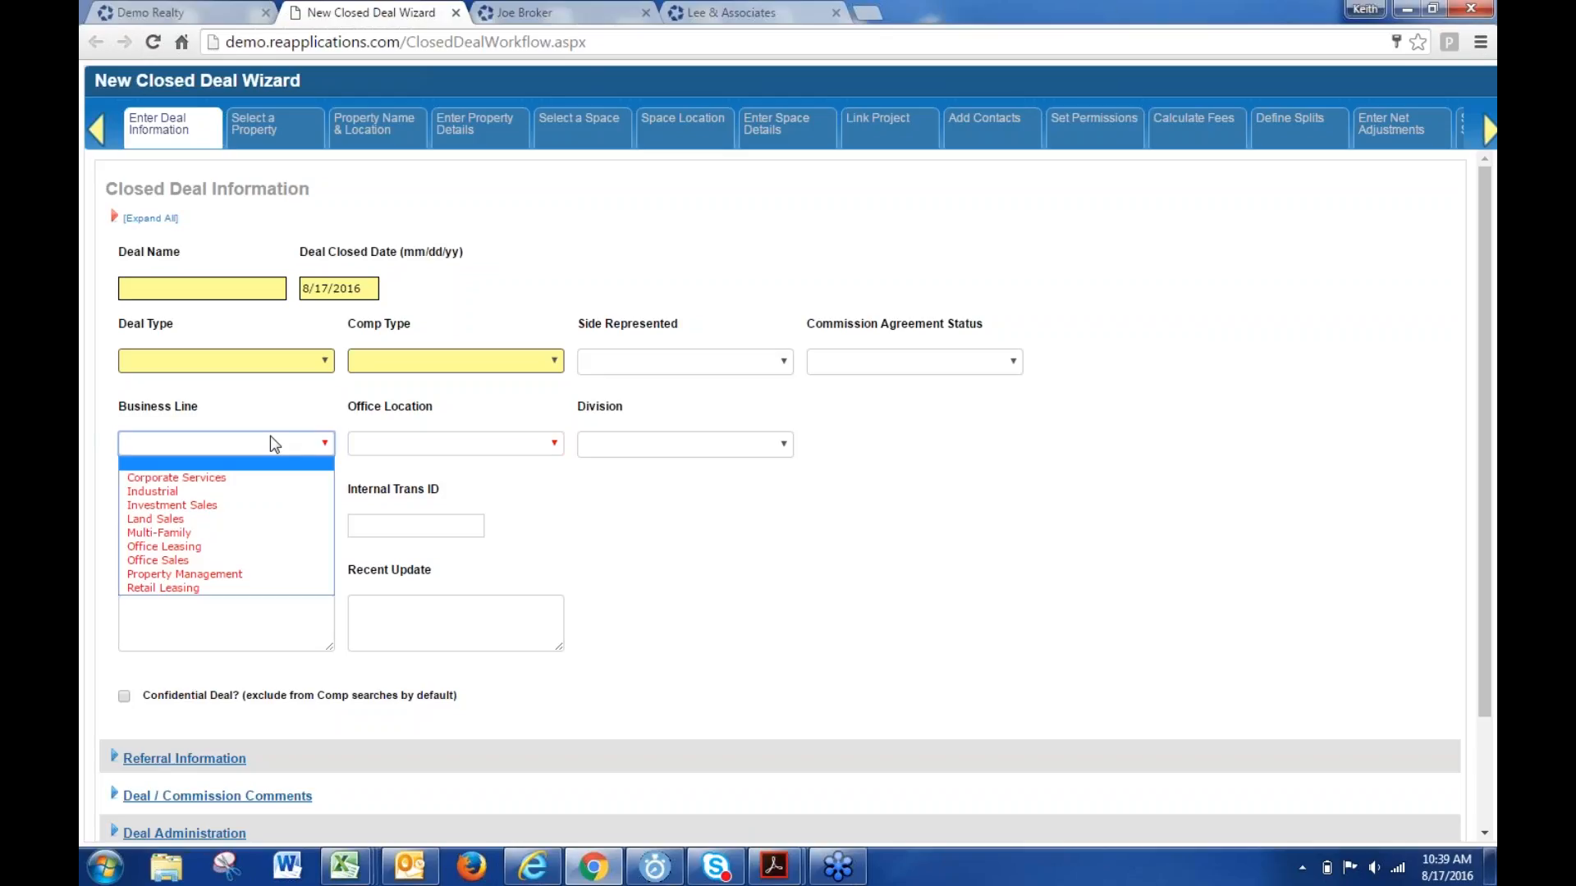
- Glance at the agent's contact record, then return to the New Closed Deal Wizard
left_click(558, 11)
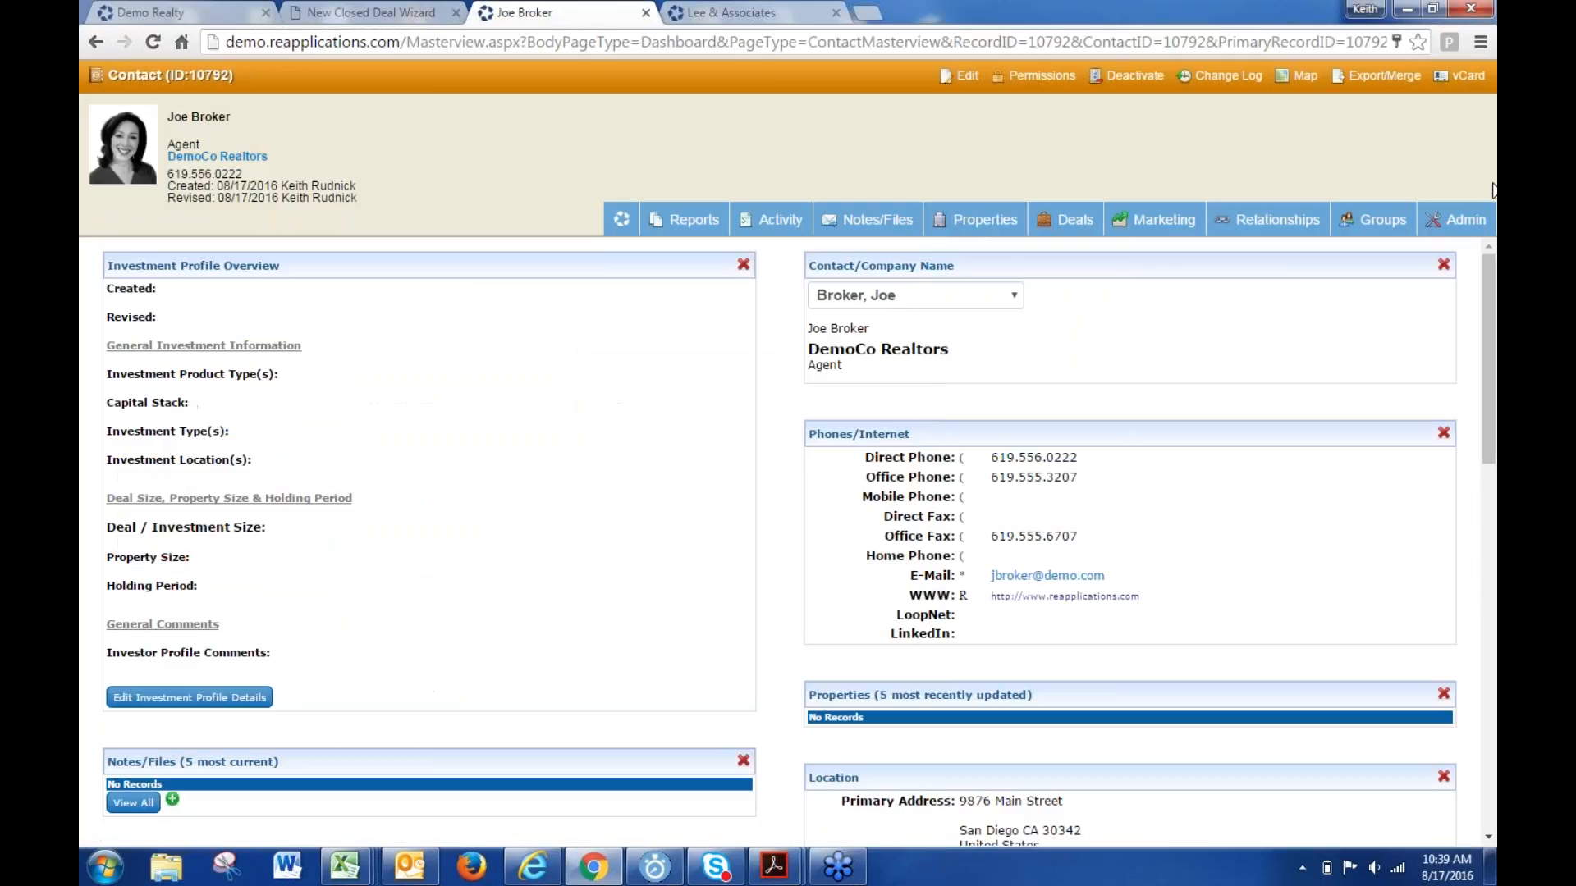
mouse_move(1461, 220)
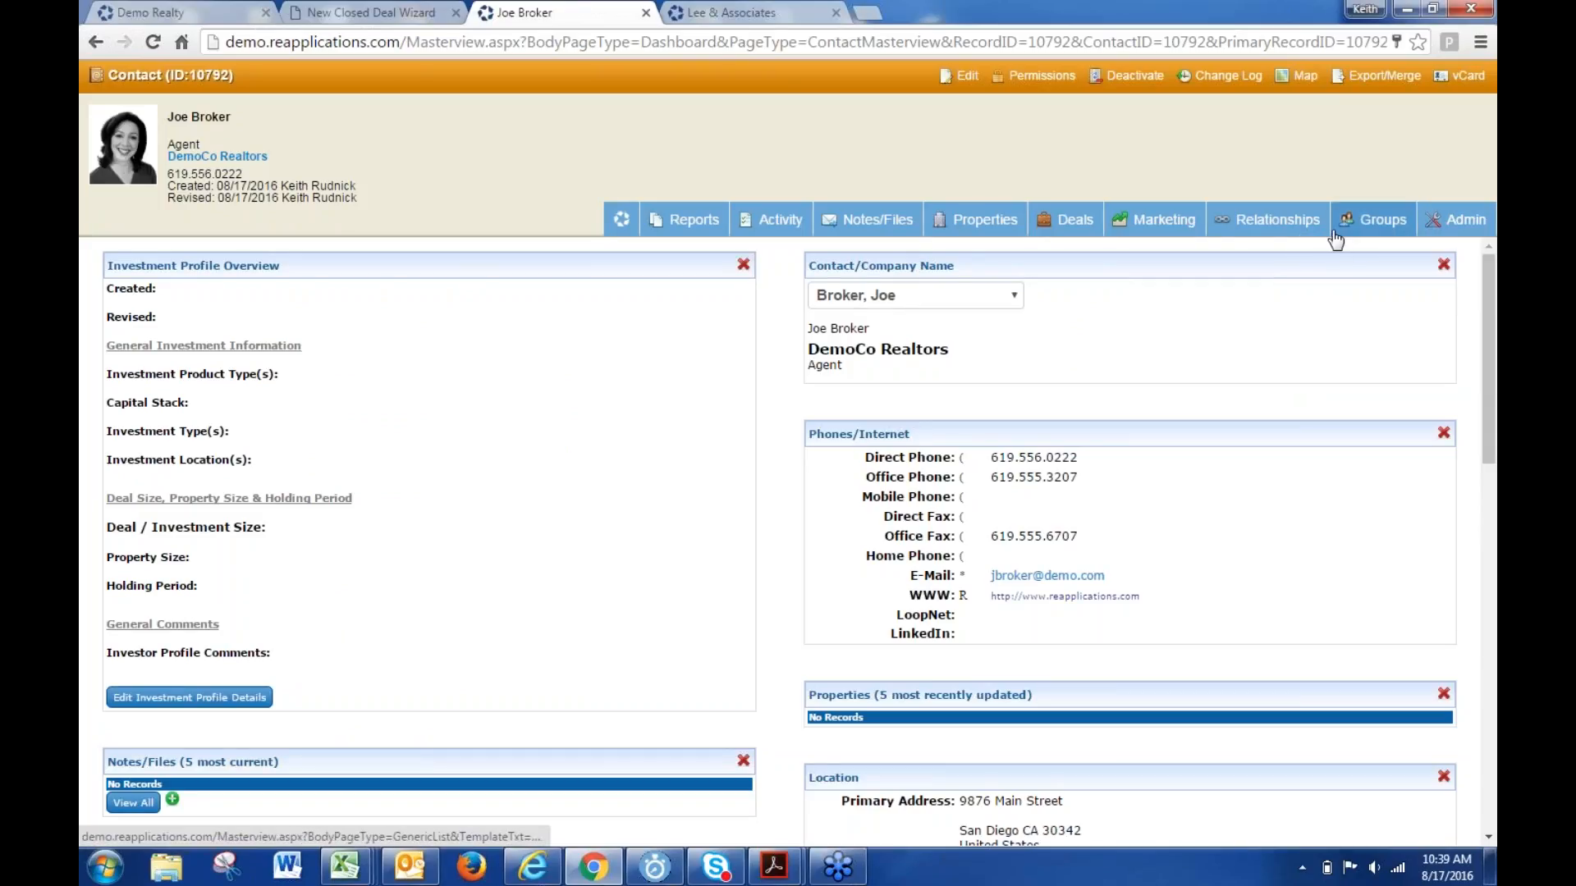
left_click(380, 12)
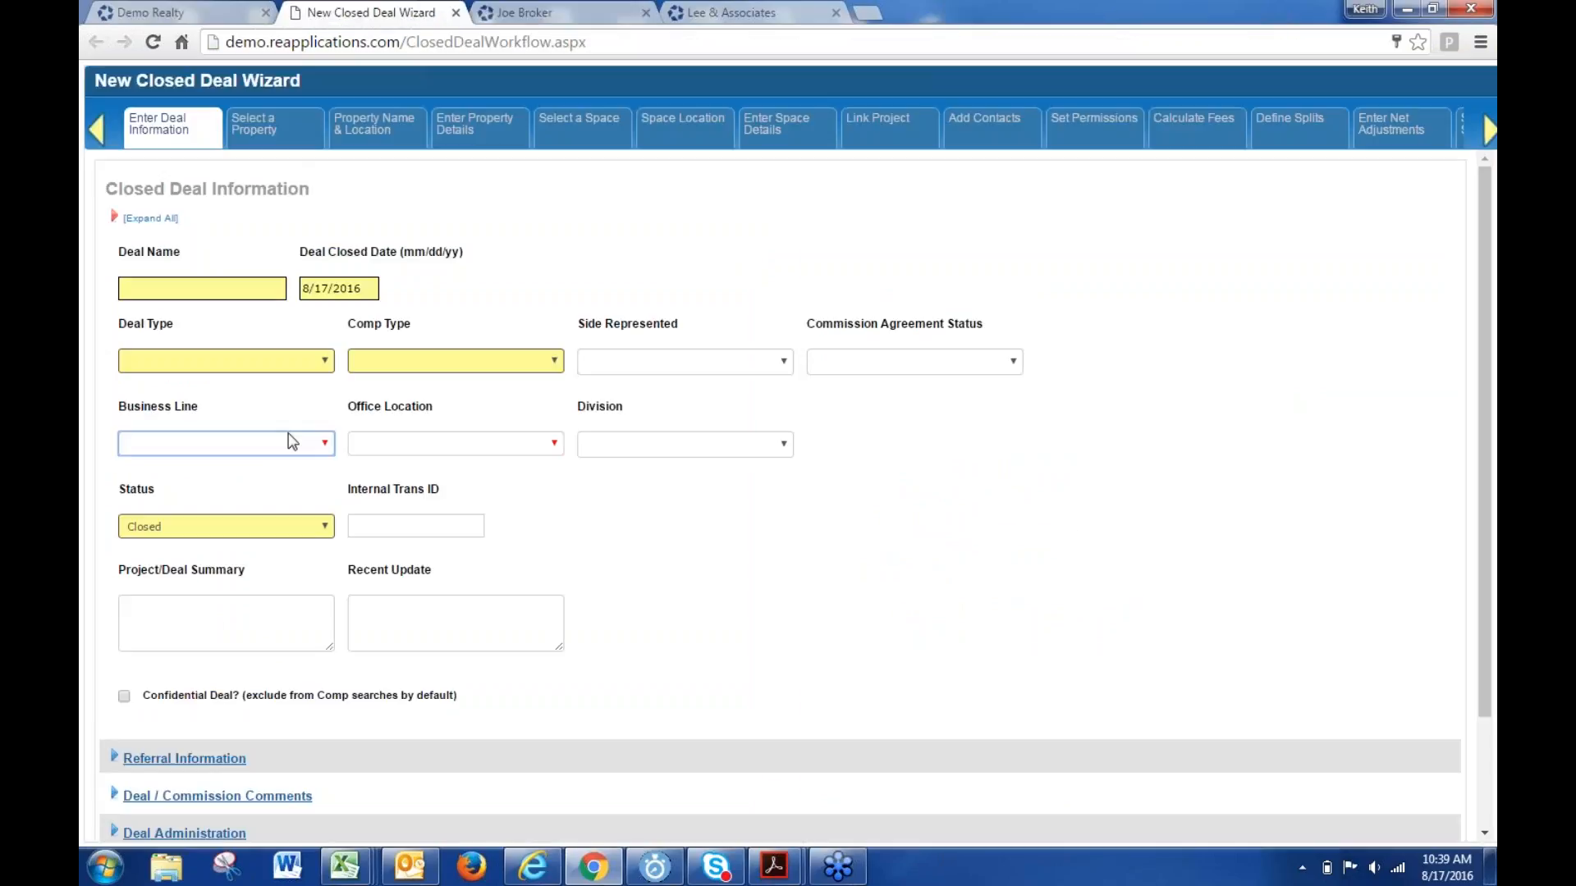
- Enter 'Test' as the deal name and set the deal type to Lease
left_click_drag(198, 301, 205, 309)
left_click(204, 288)
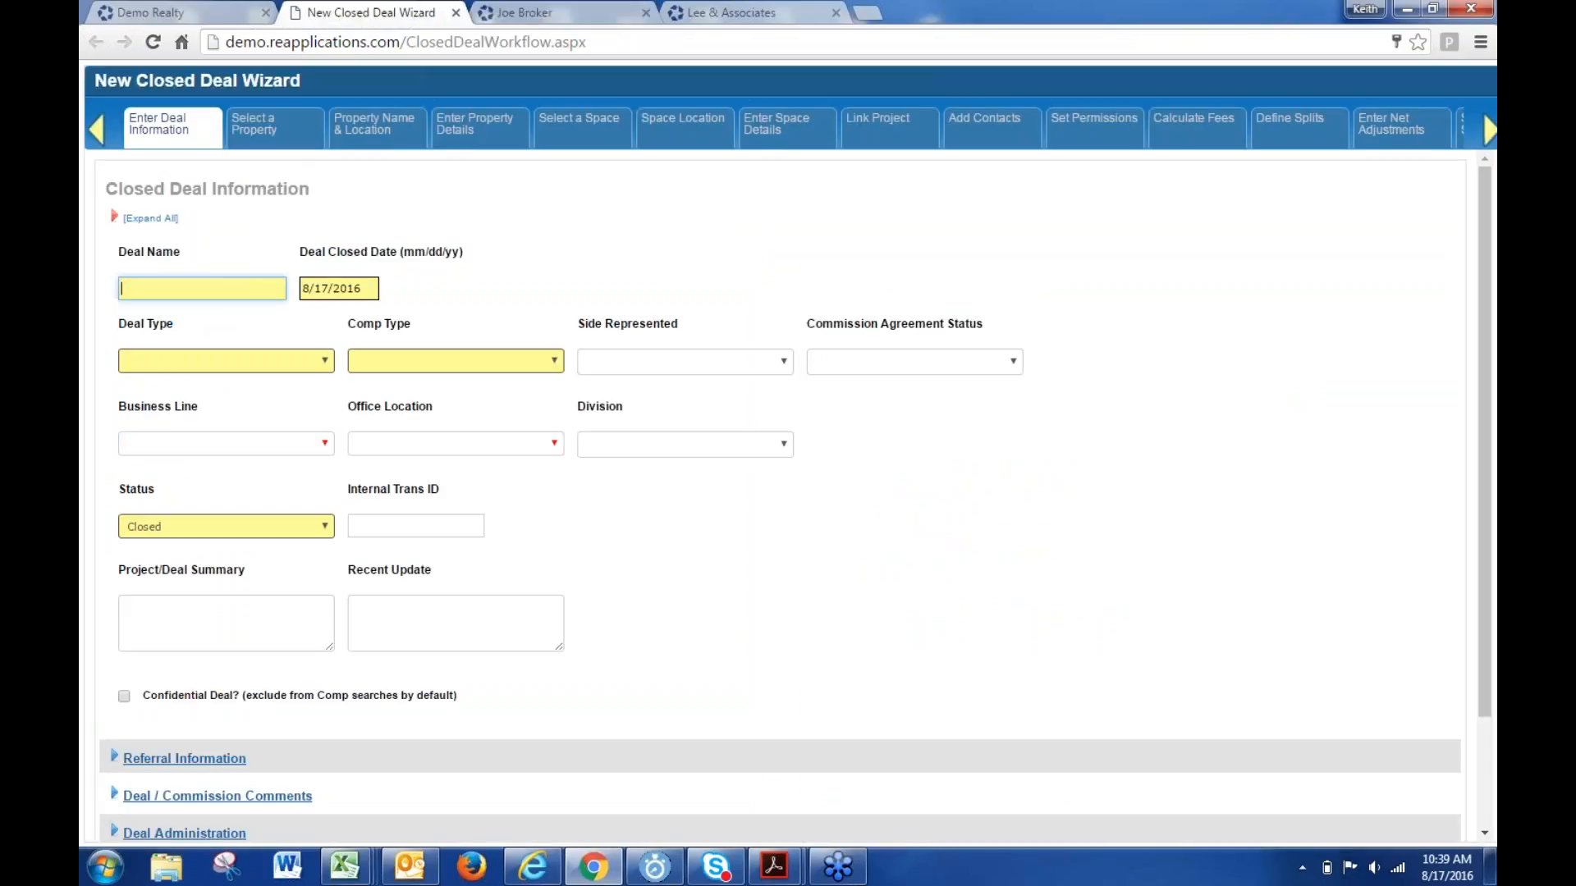
type("Test")
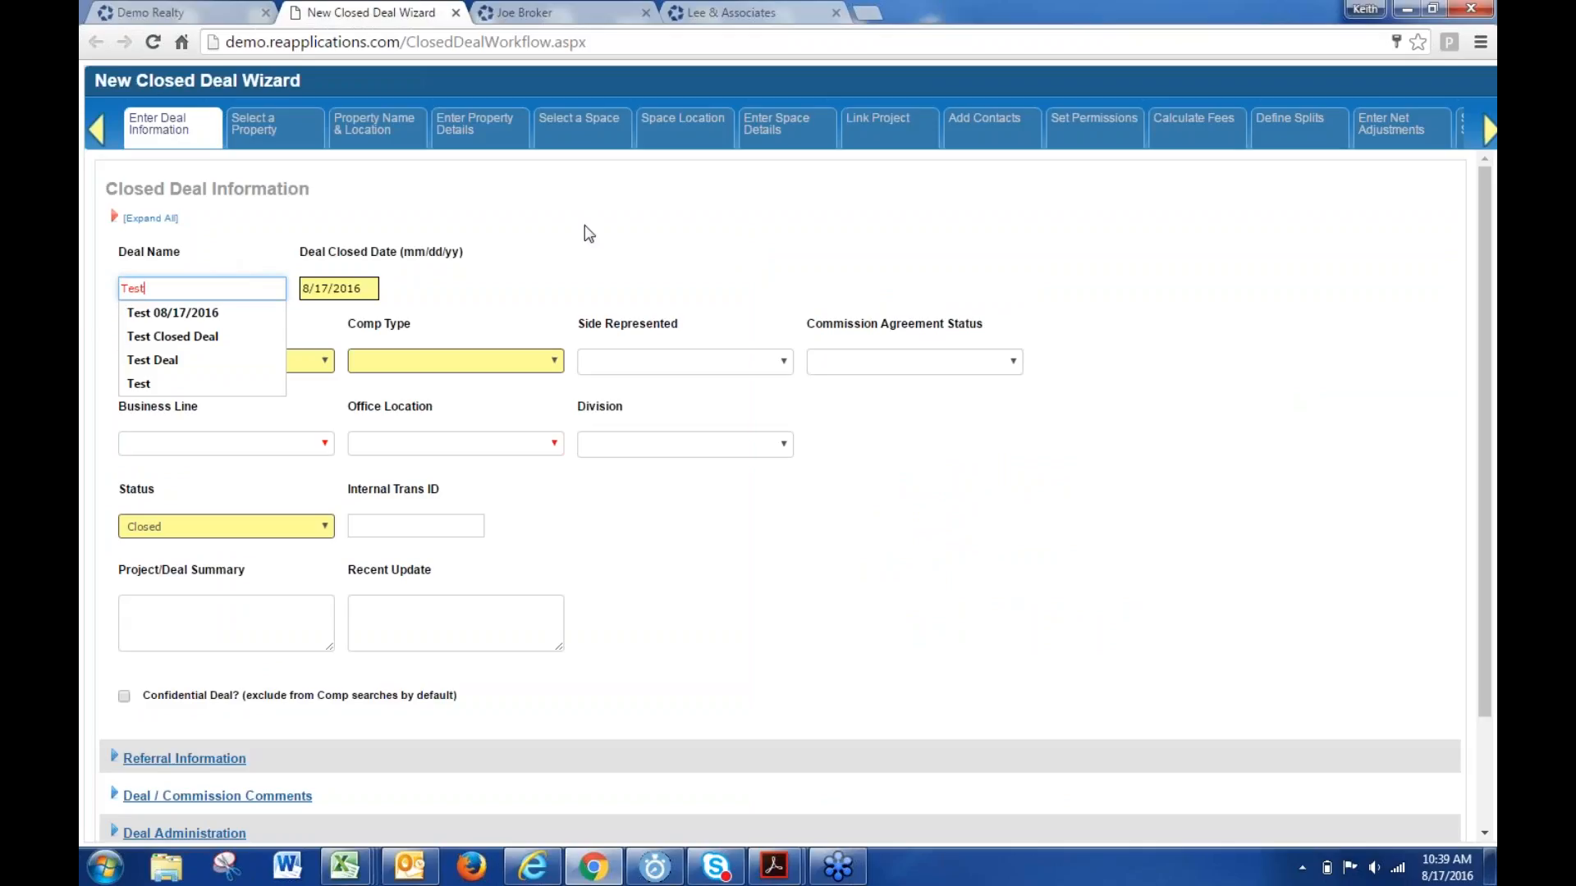
left_click(205, 403)
left_click(205, 363)
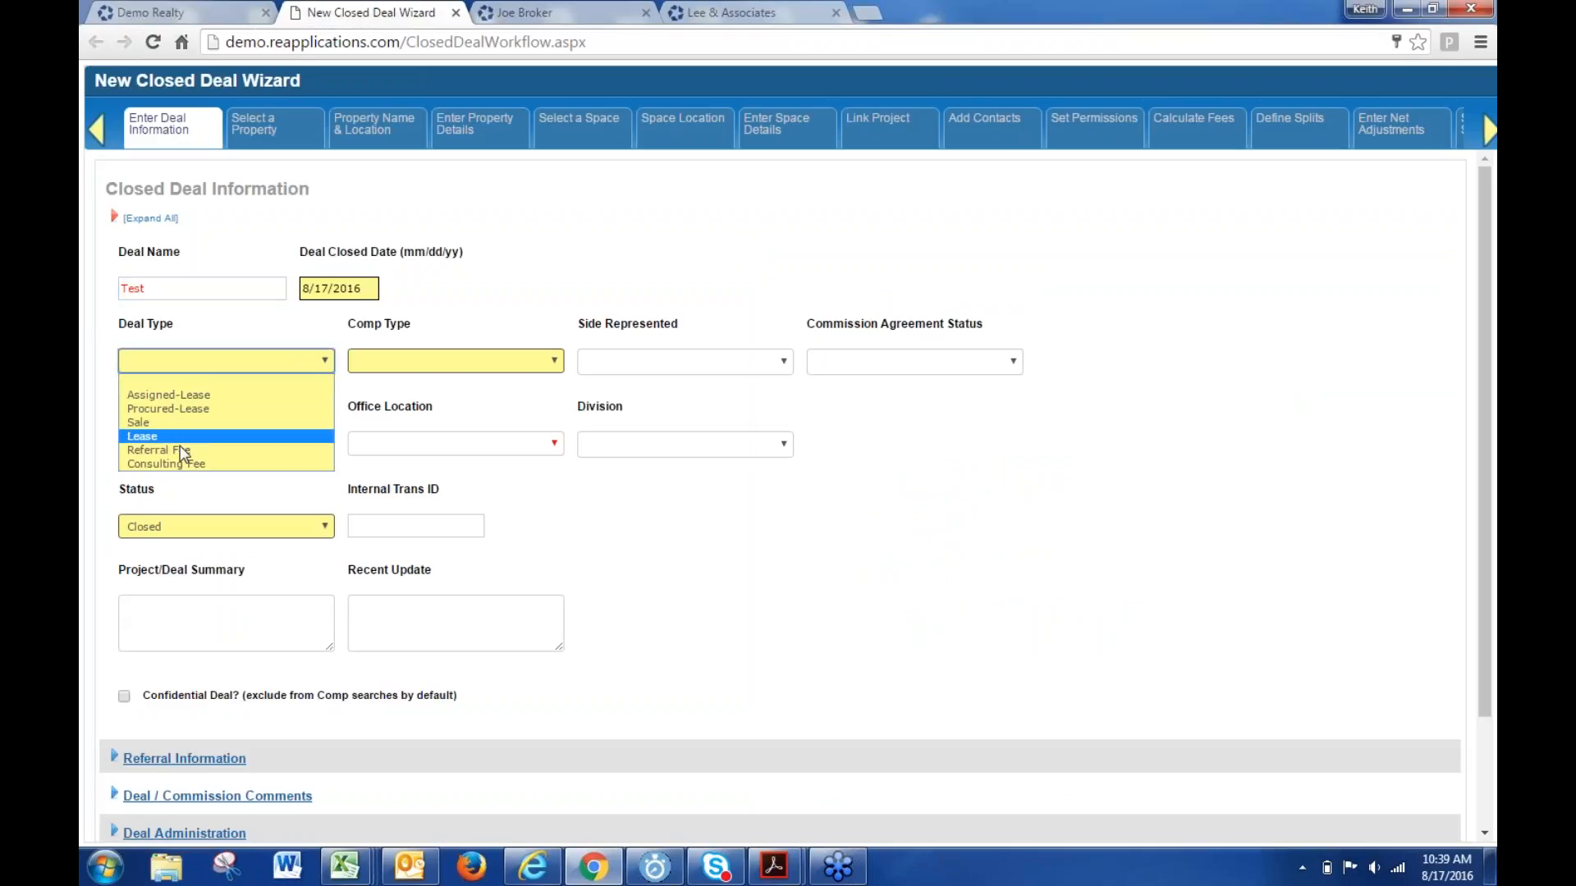
left_click(180, 435)
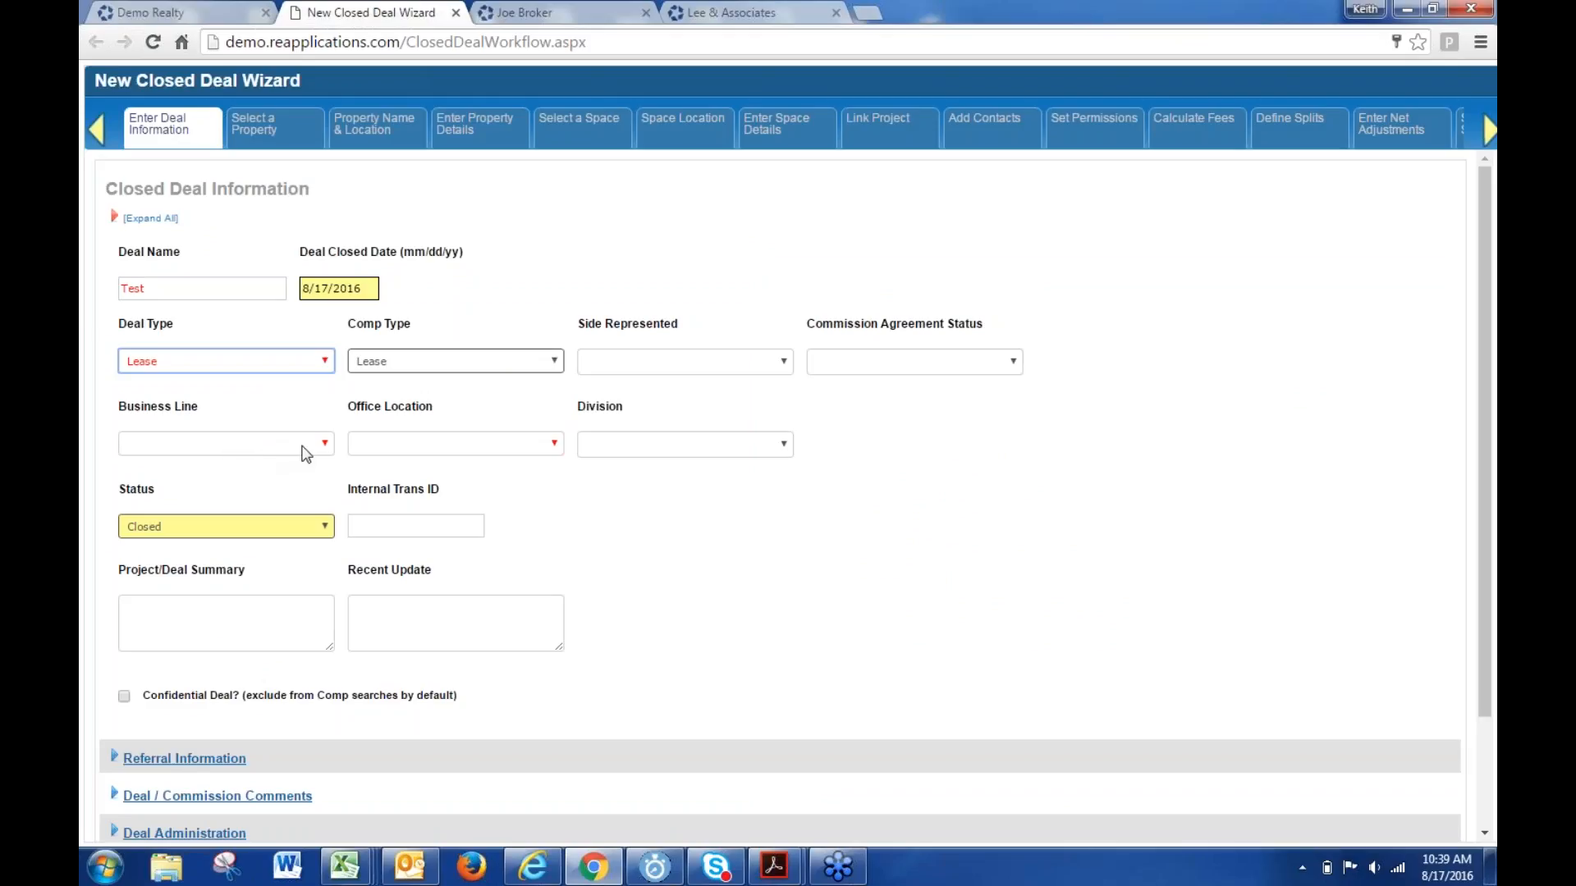
- Attempt Continue twice with Business Line still empty, dismissing the first required-field alert
scroll(643, 597, "down", 3)
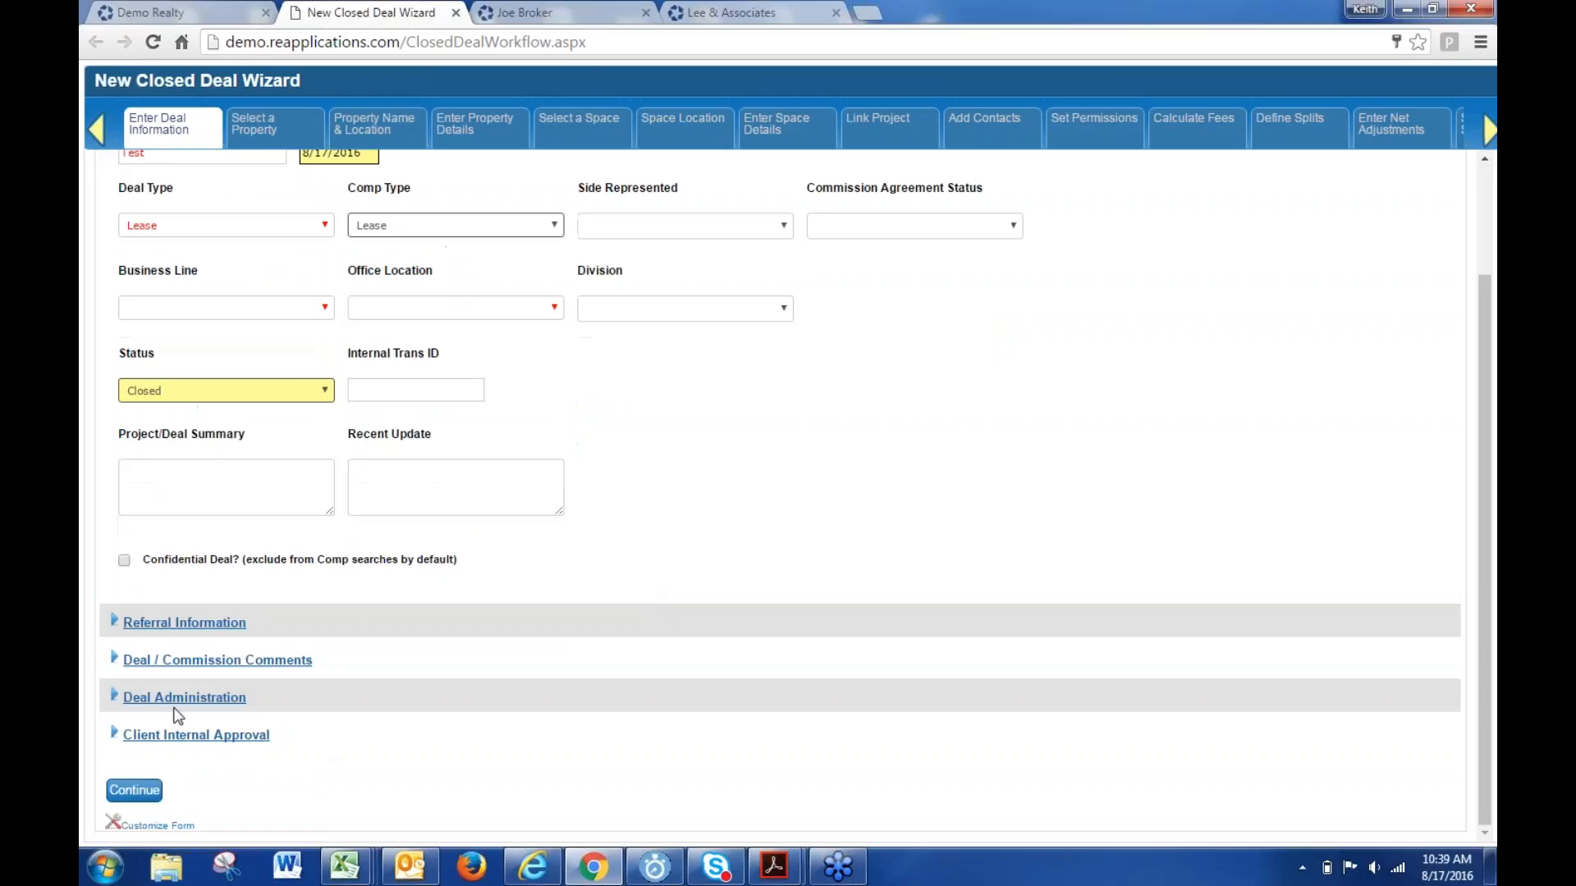
left_click(134, 790)
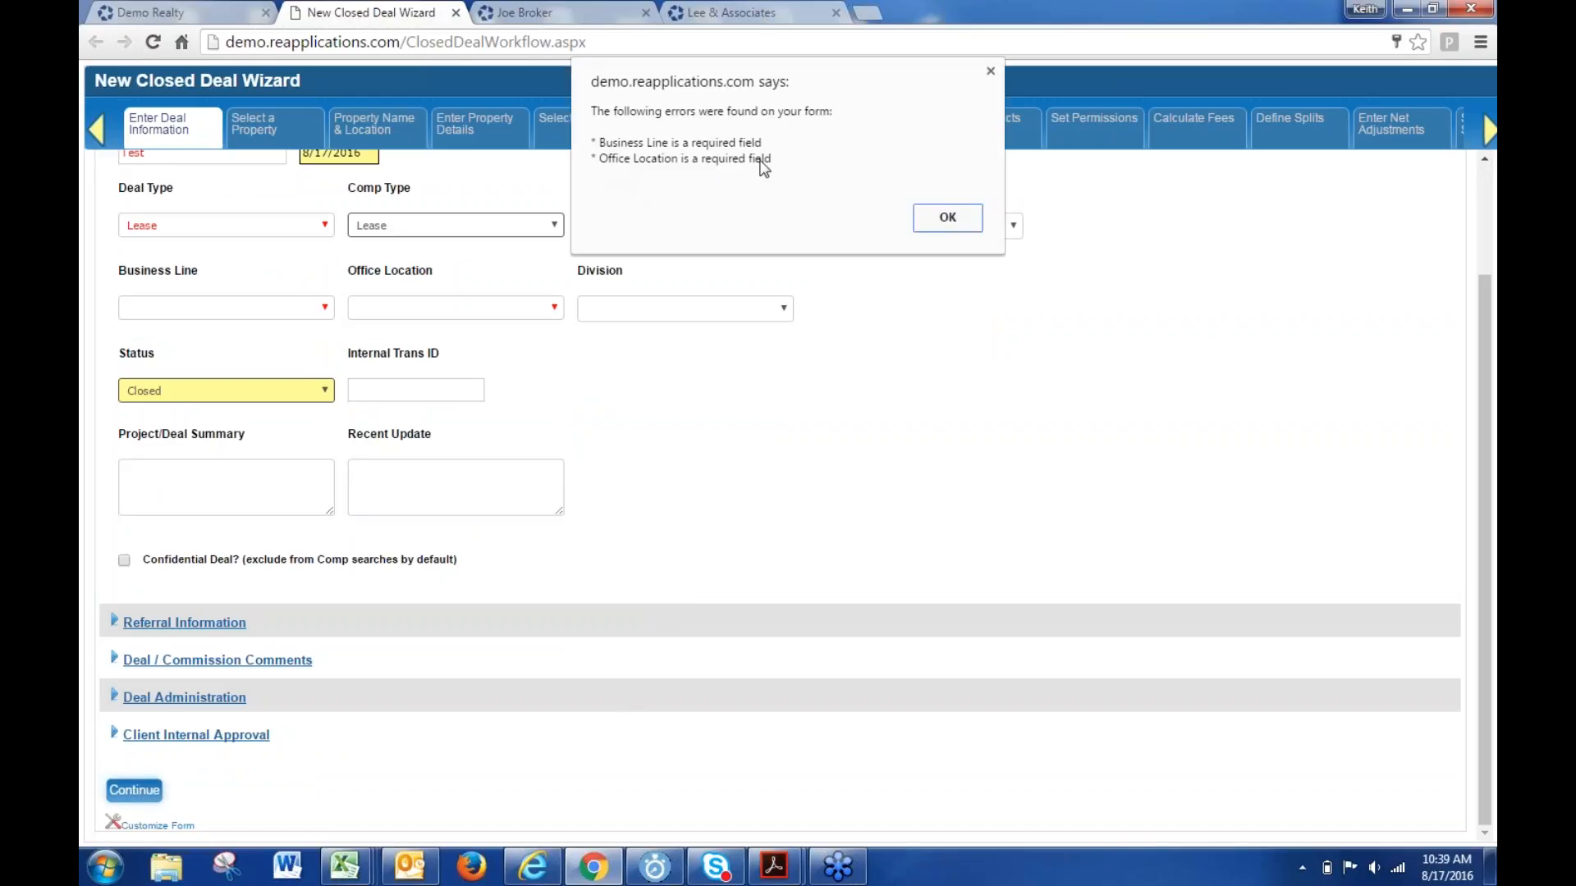
left_click(958, 218)
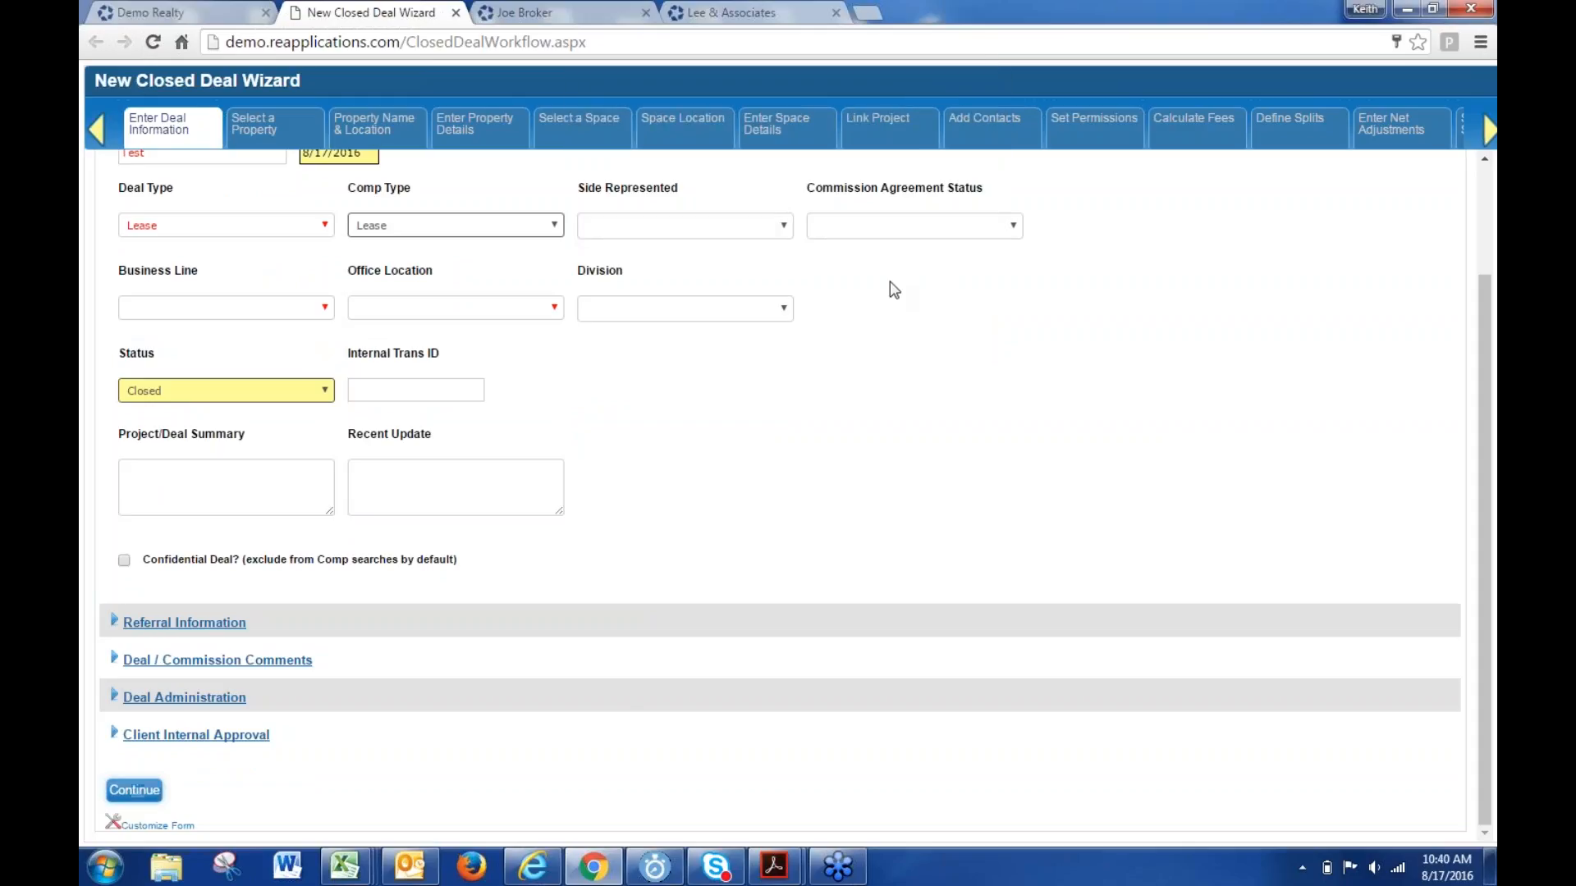
left_click(274, 316)
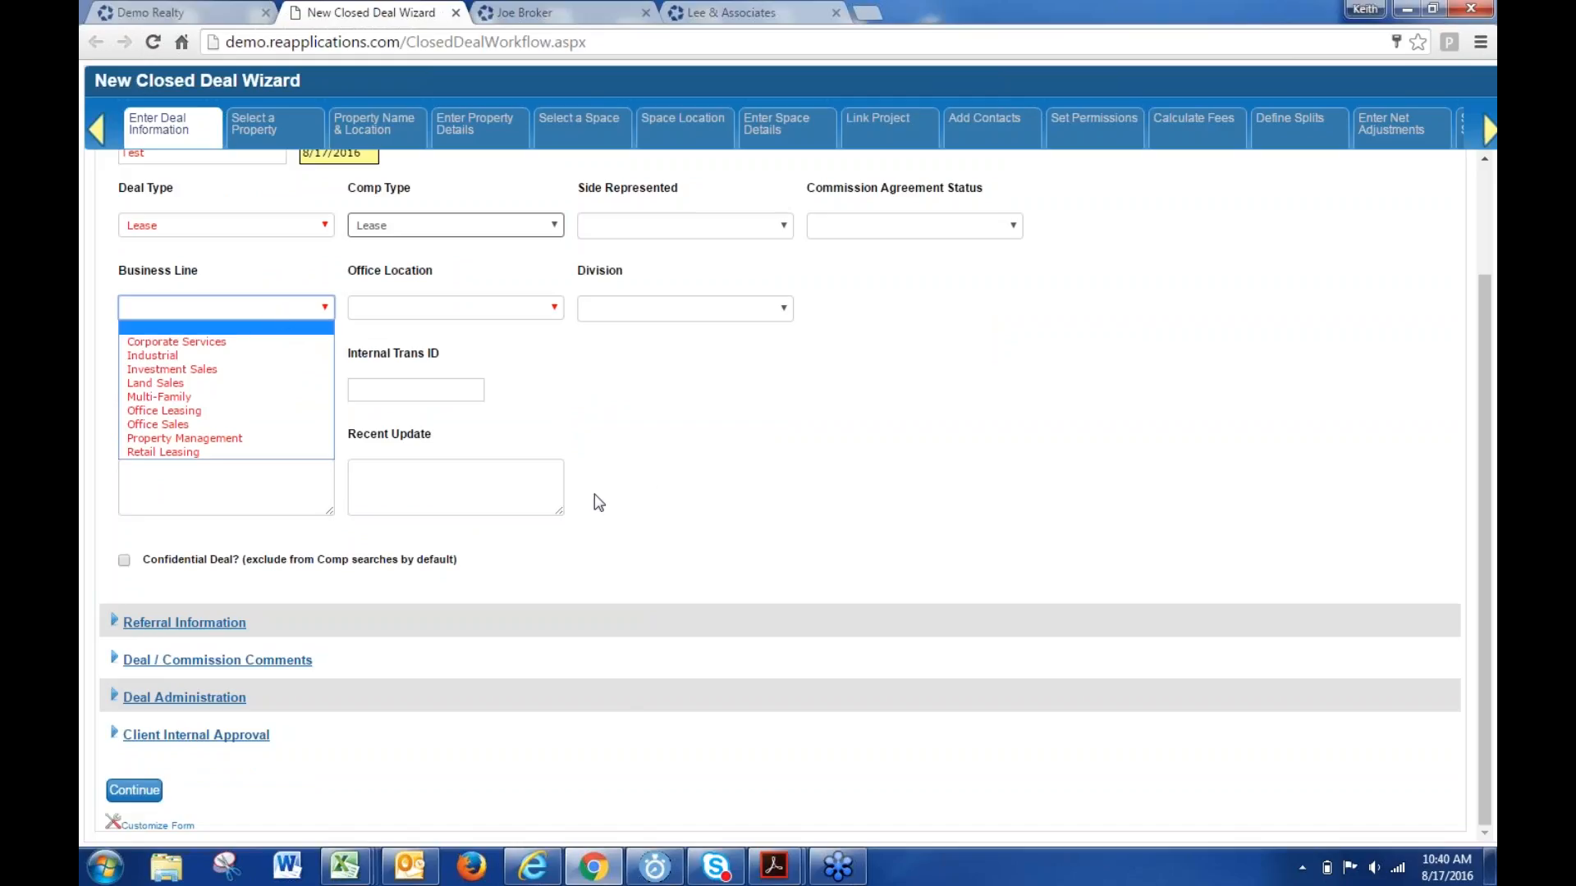
left_click(658, 474)
left_click(133, 790)
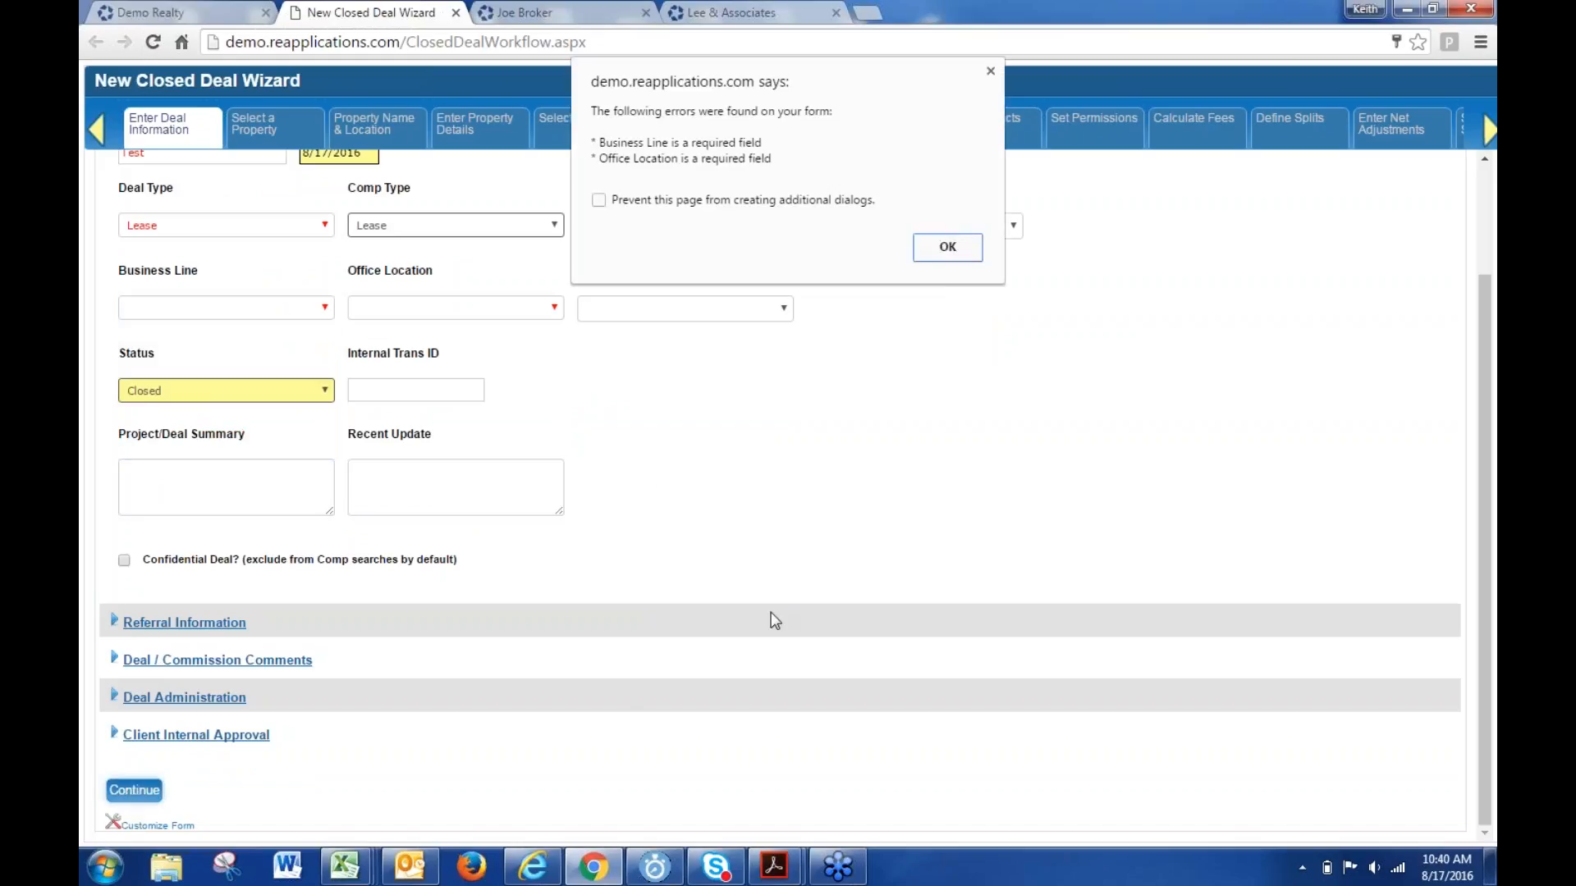
- Close the required-field warning and open then dismiss the Business Line list without choosing
left_click(990, 72)
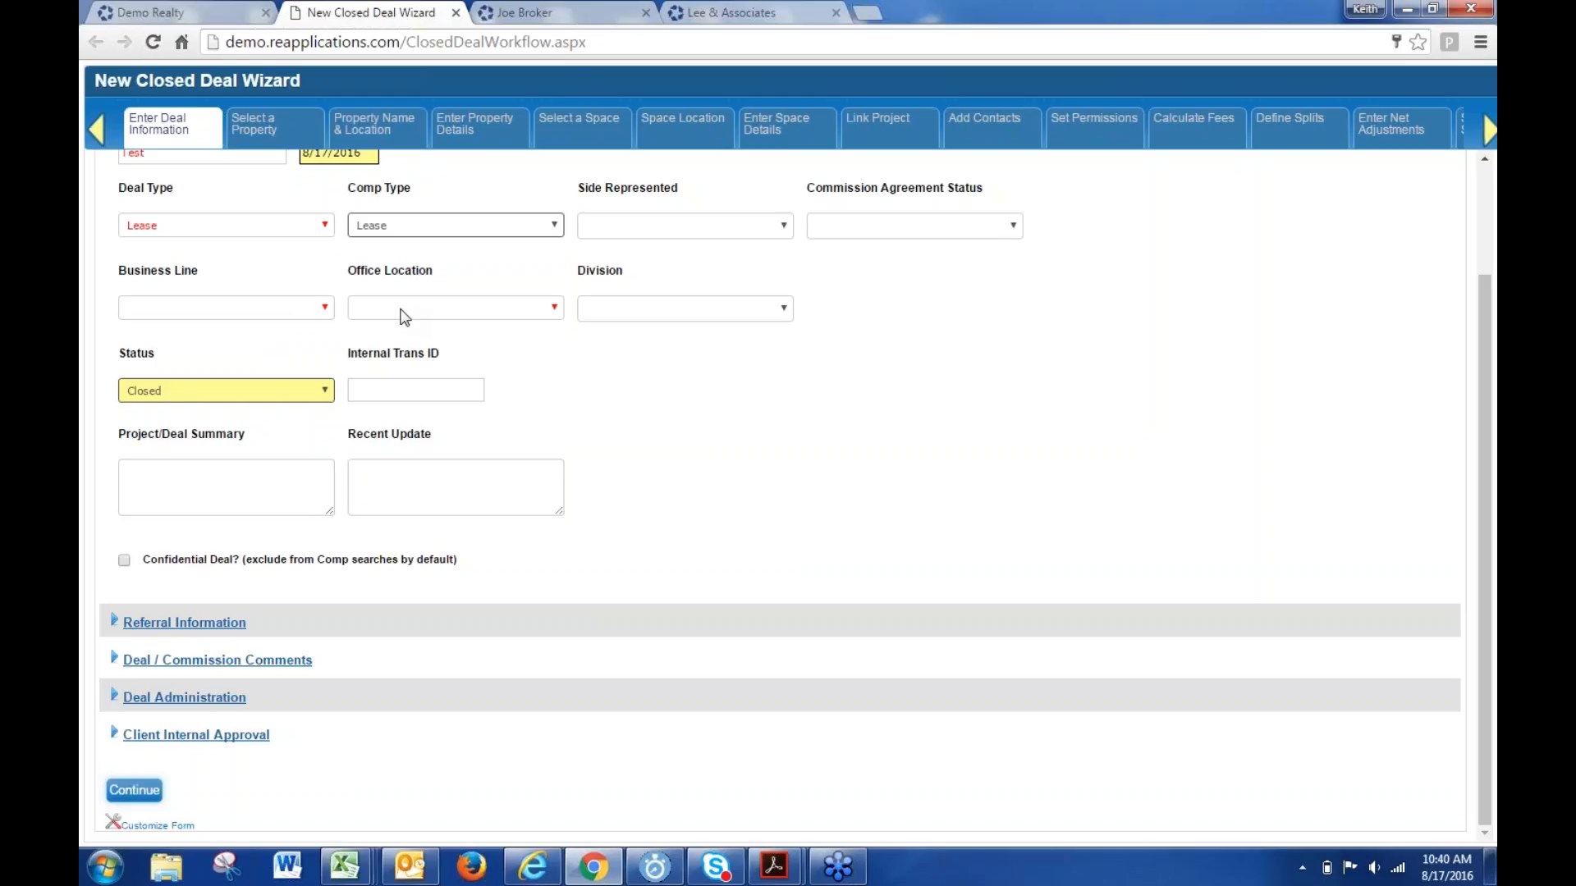
left_click(210, 315)
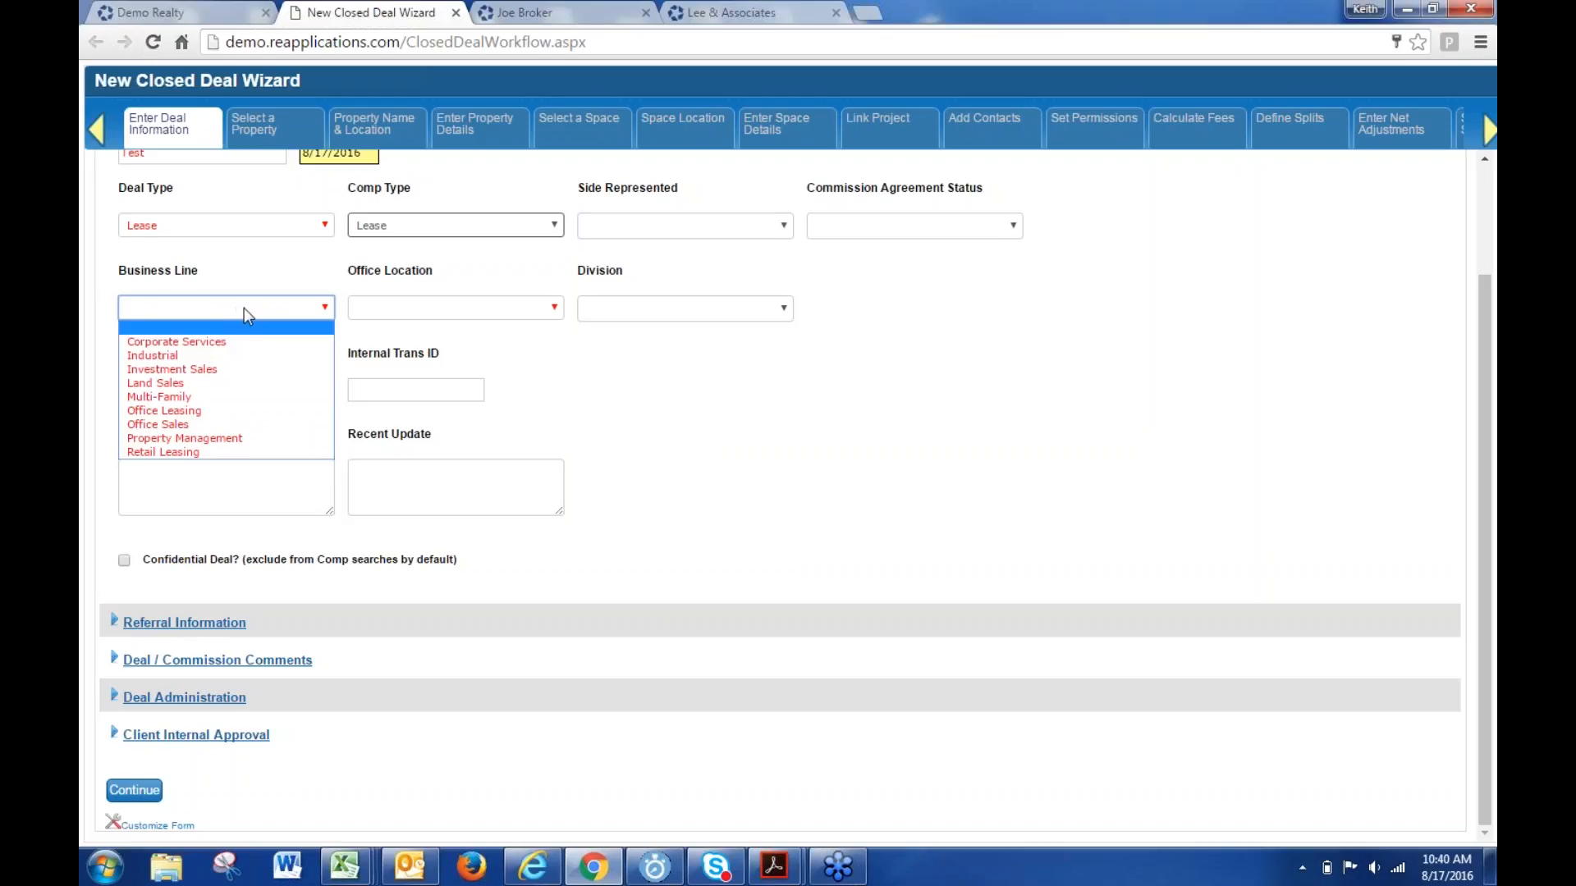
left_click(593, 432)
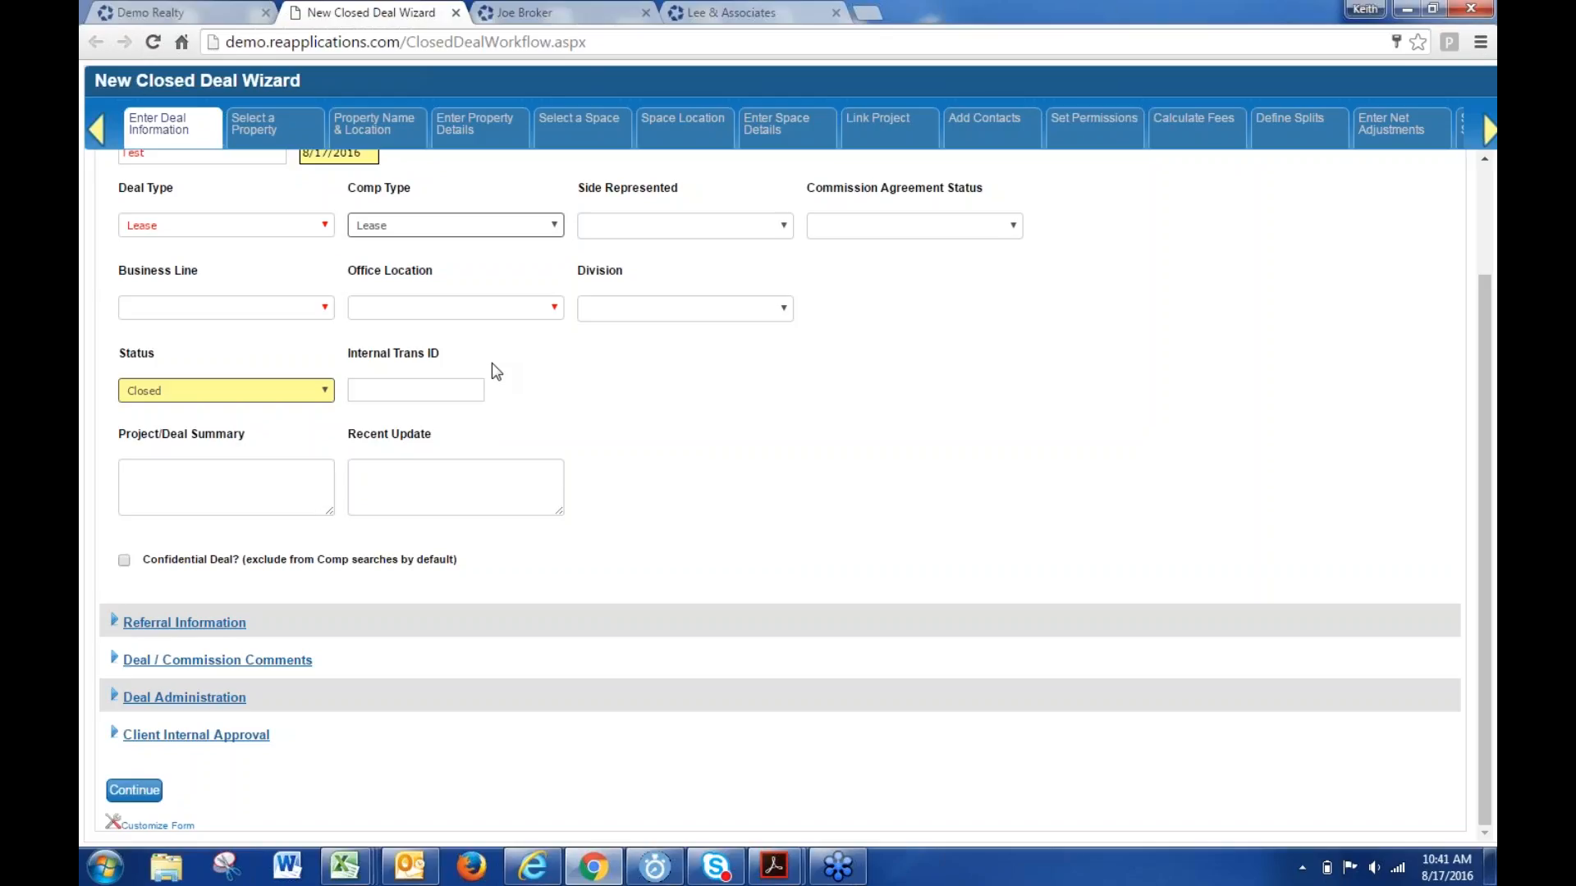
- Close the New Closed Deal Wizard tab, leaving the agent's contact record in view
left_click(455, 13)
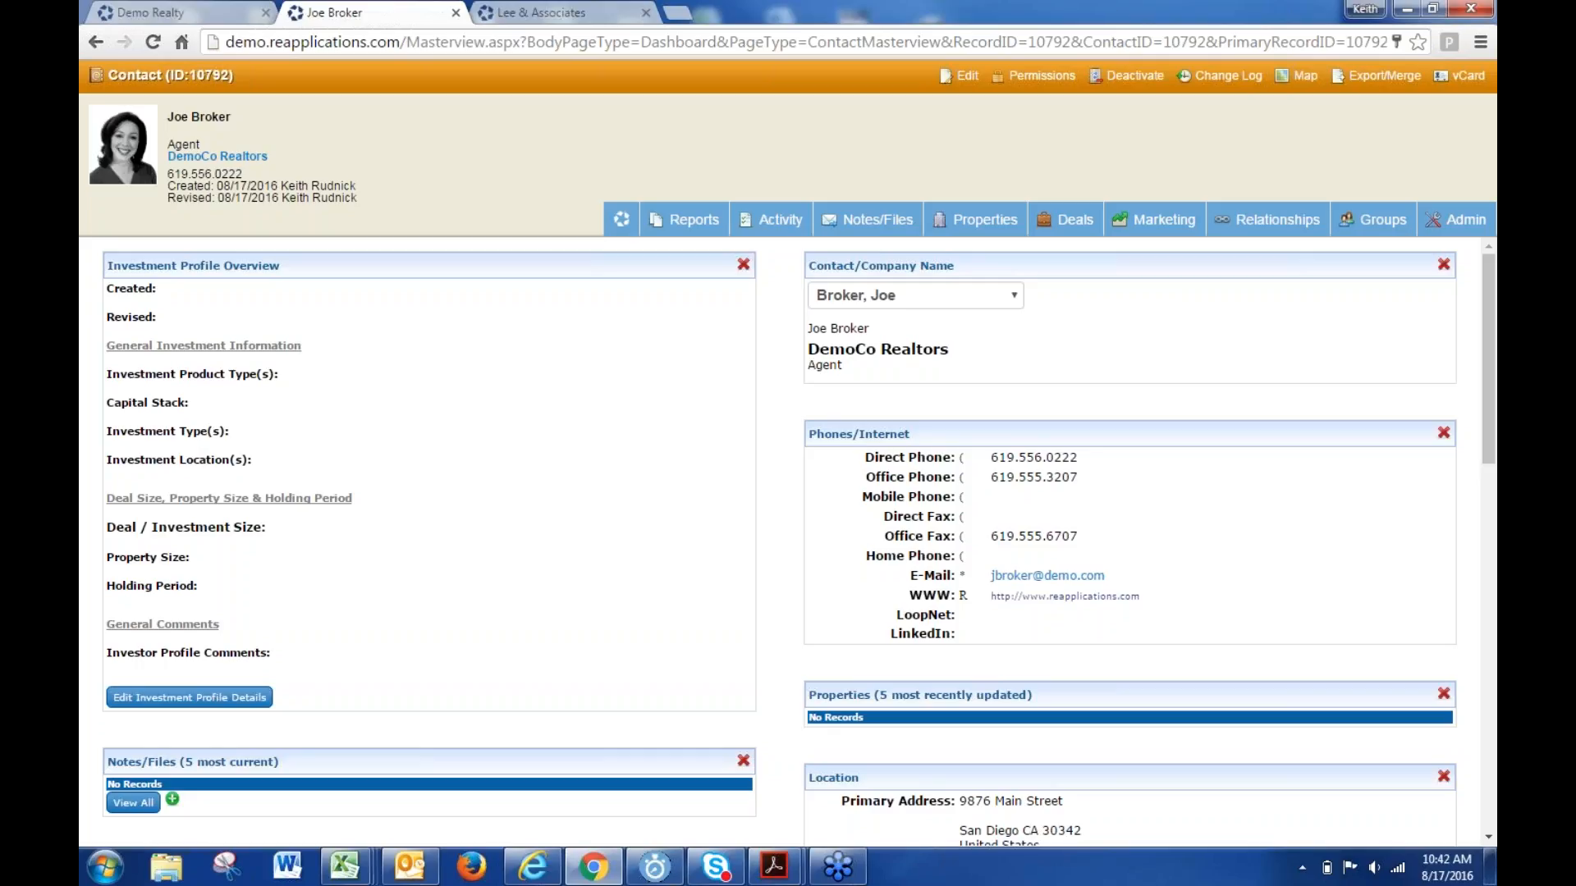
- On the Demo Realty site, open Admin > Logins and preview the accounting login's actions
left_click(168, 10)
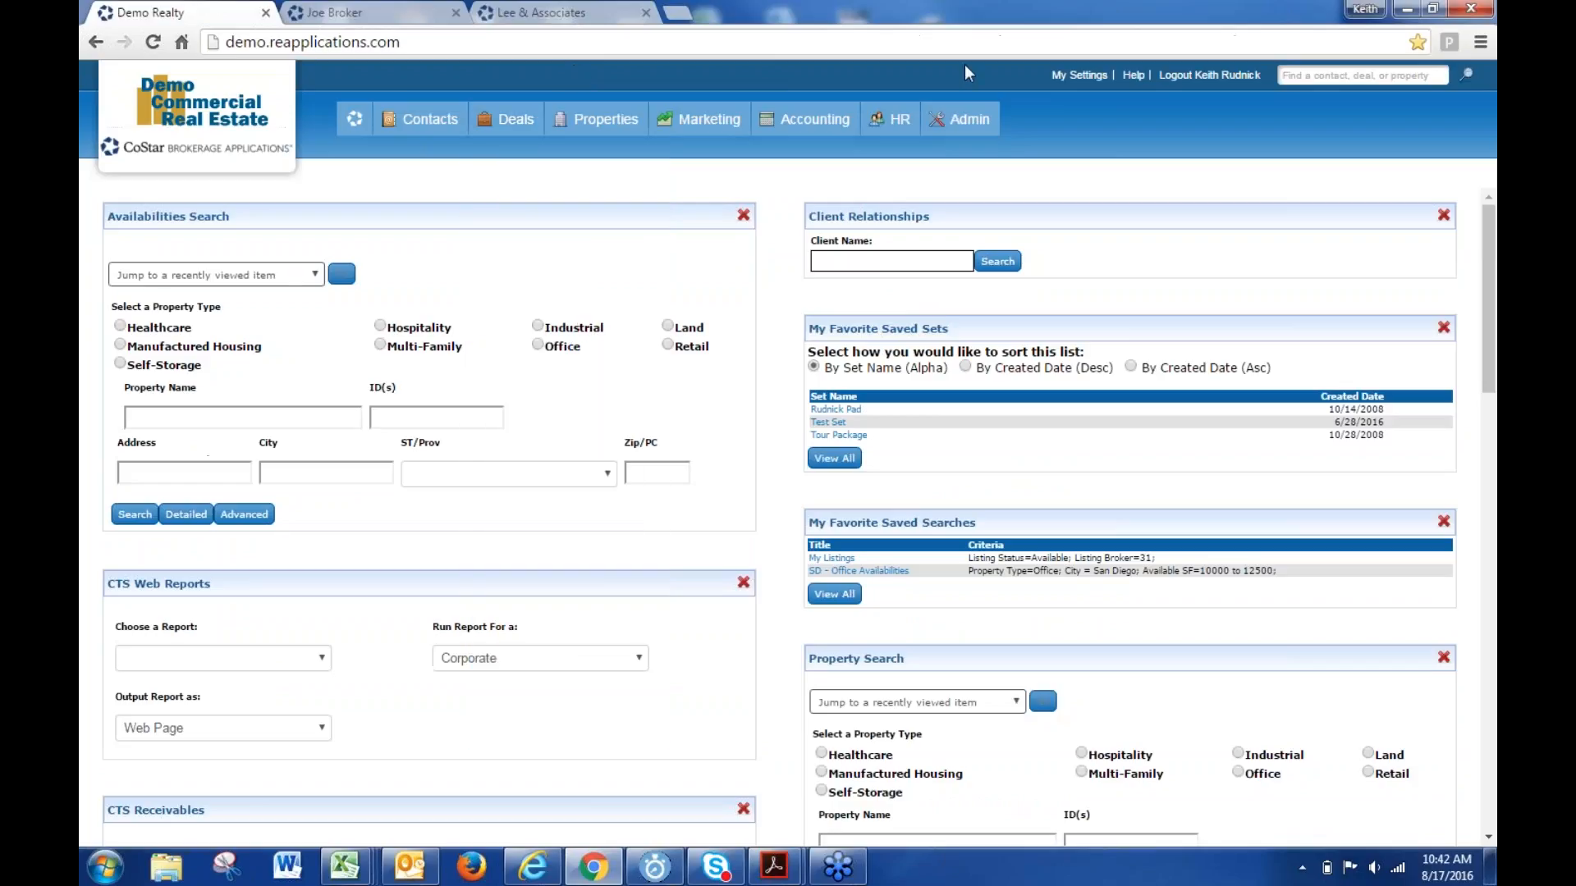
mouse_move(961, 119)
left_click(834, 240)
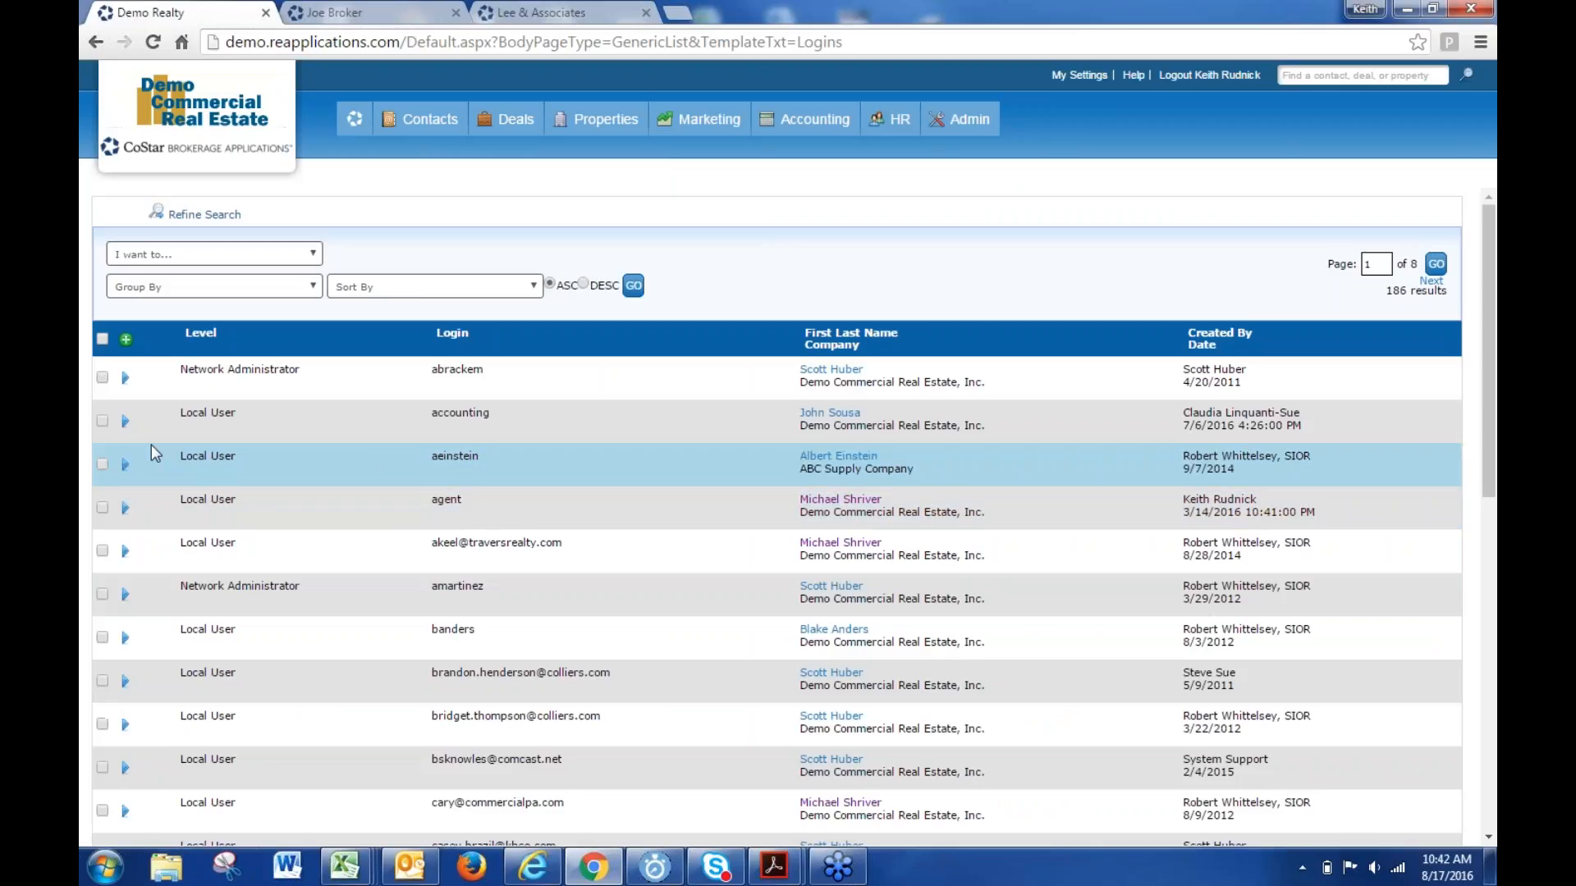
left_click(125, 420)
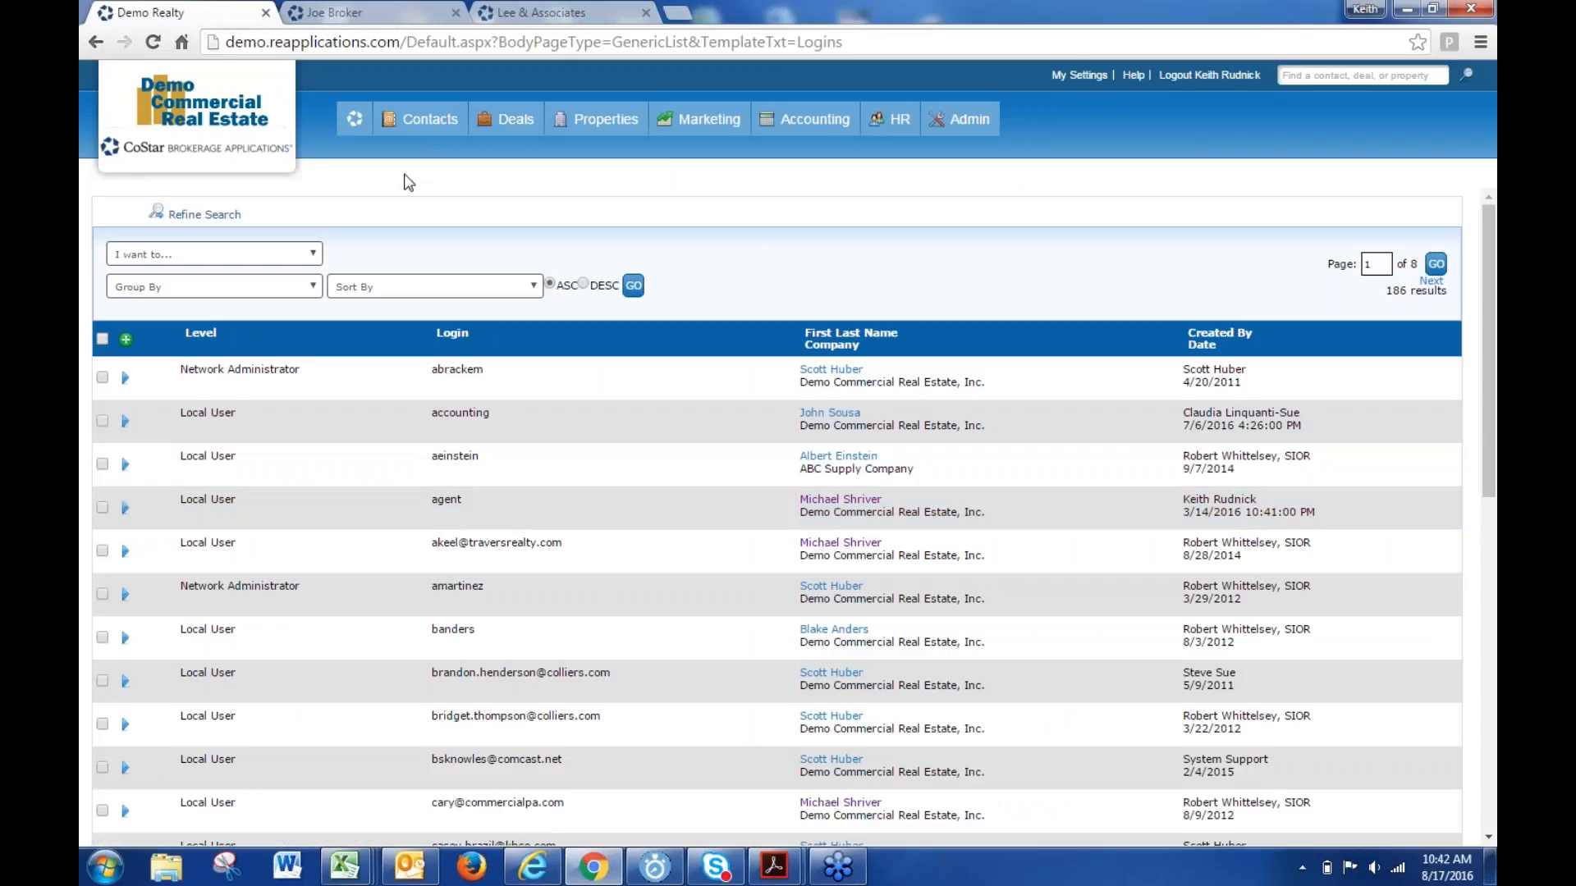
- Check the broker's contact record, then return to the Demo Realty home dashboard
left_click(392, 12)
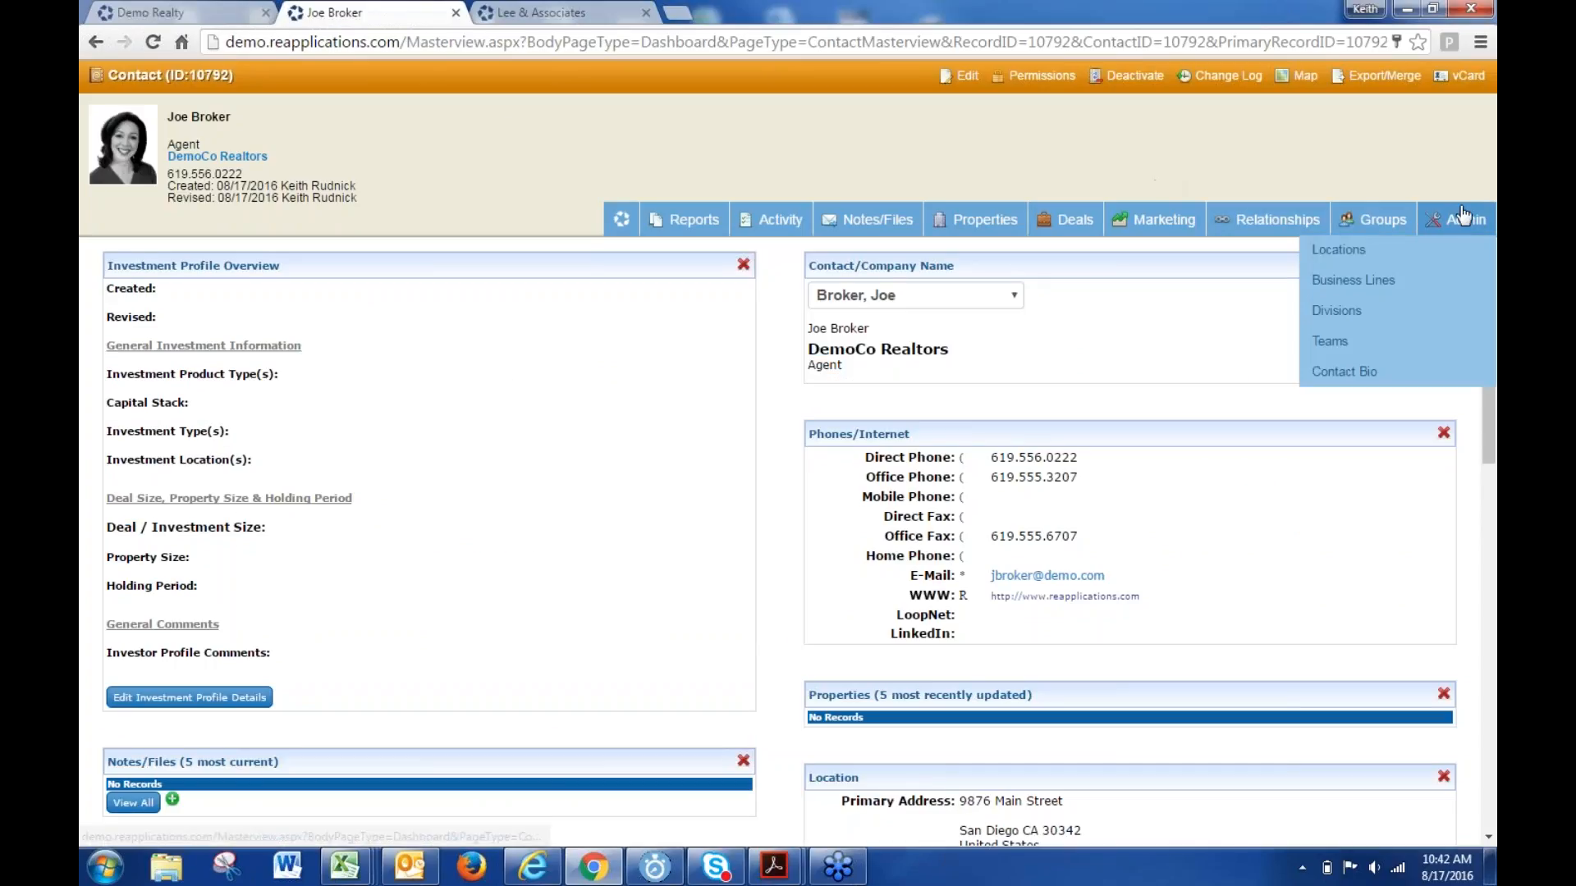
mouse_move(1456, 220)
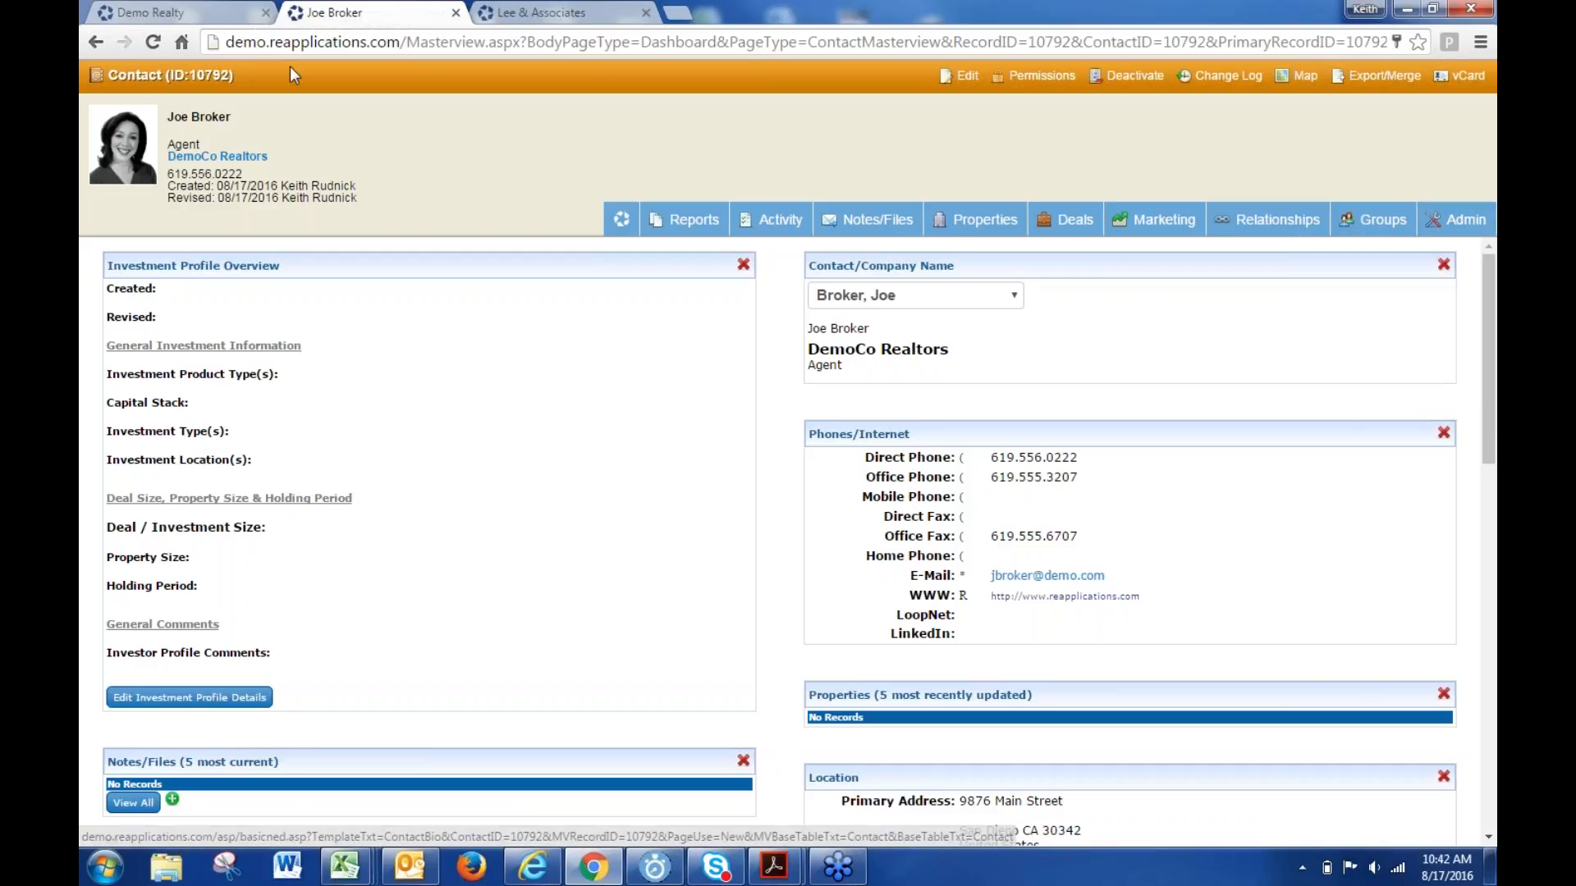
left_click(177, 12)
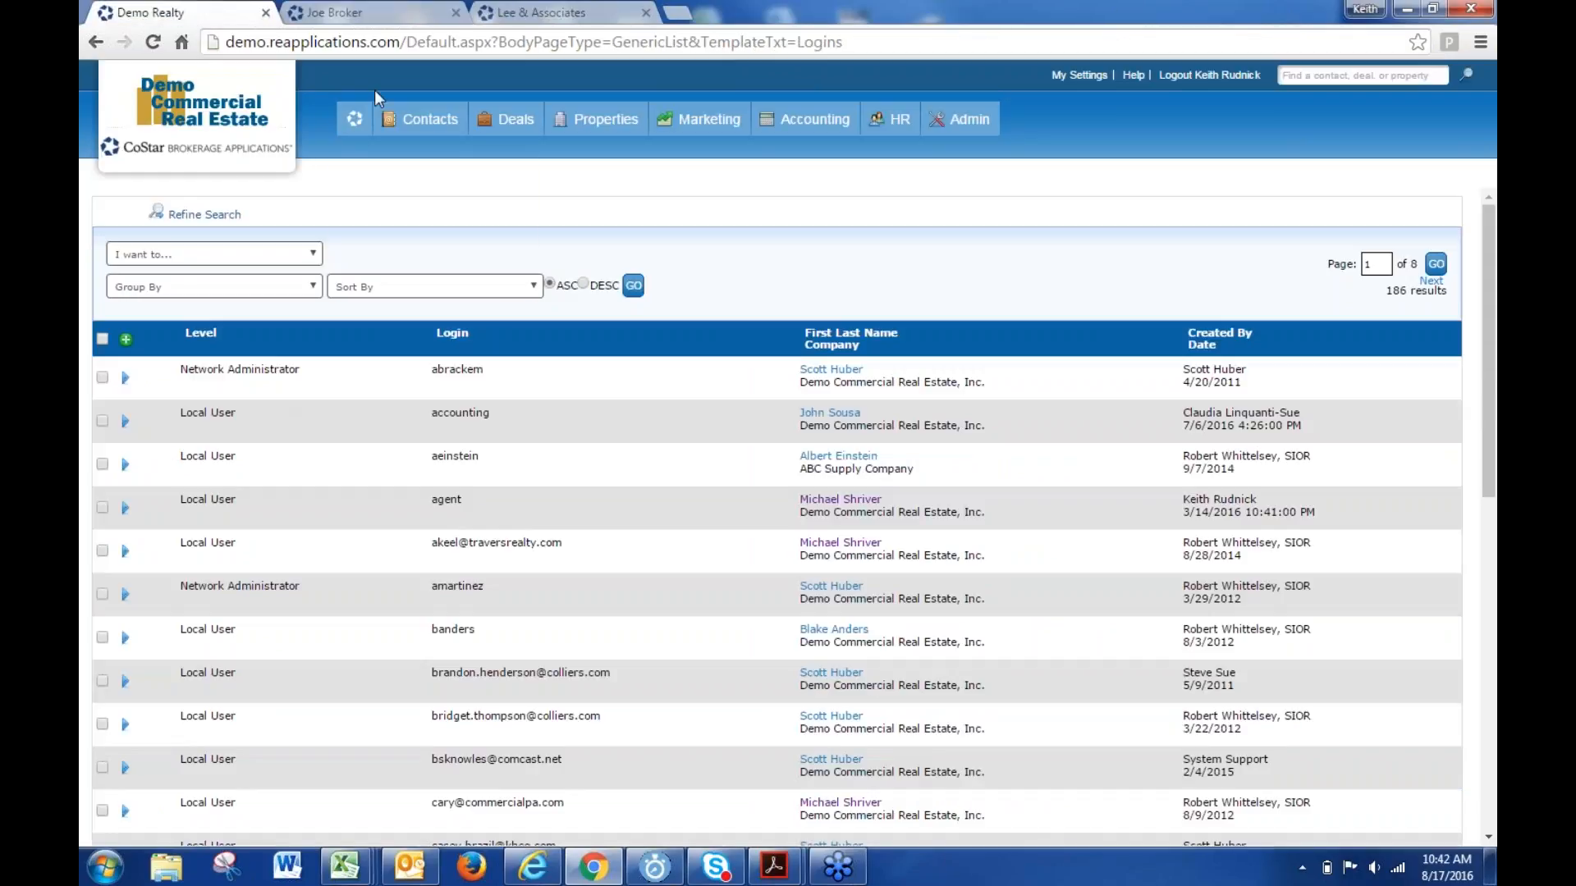
left_click(353, 119)
- Scroll through the Lee & Associates dashboard, then switch back to the Demo Realty tab
left_click(579, 10)
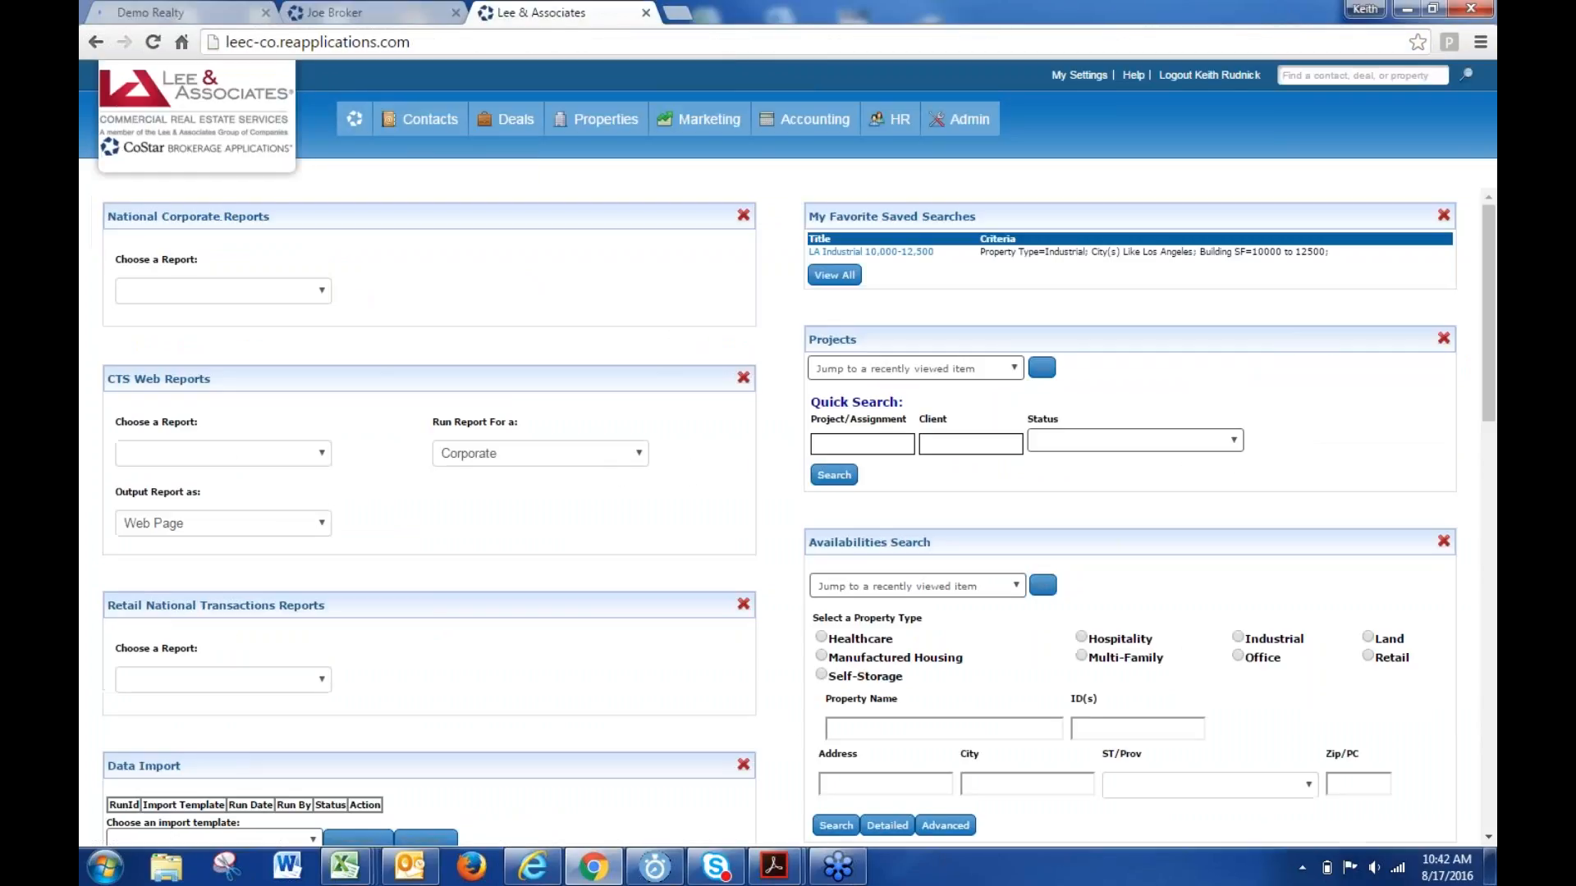
scroll(402, 623, "down", 5)
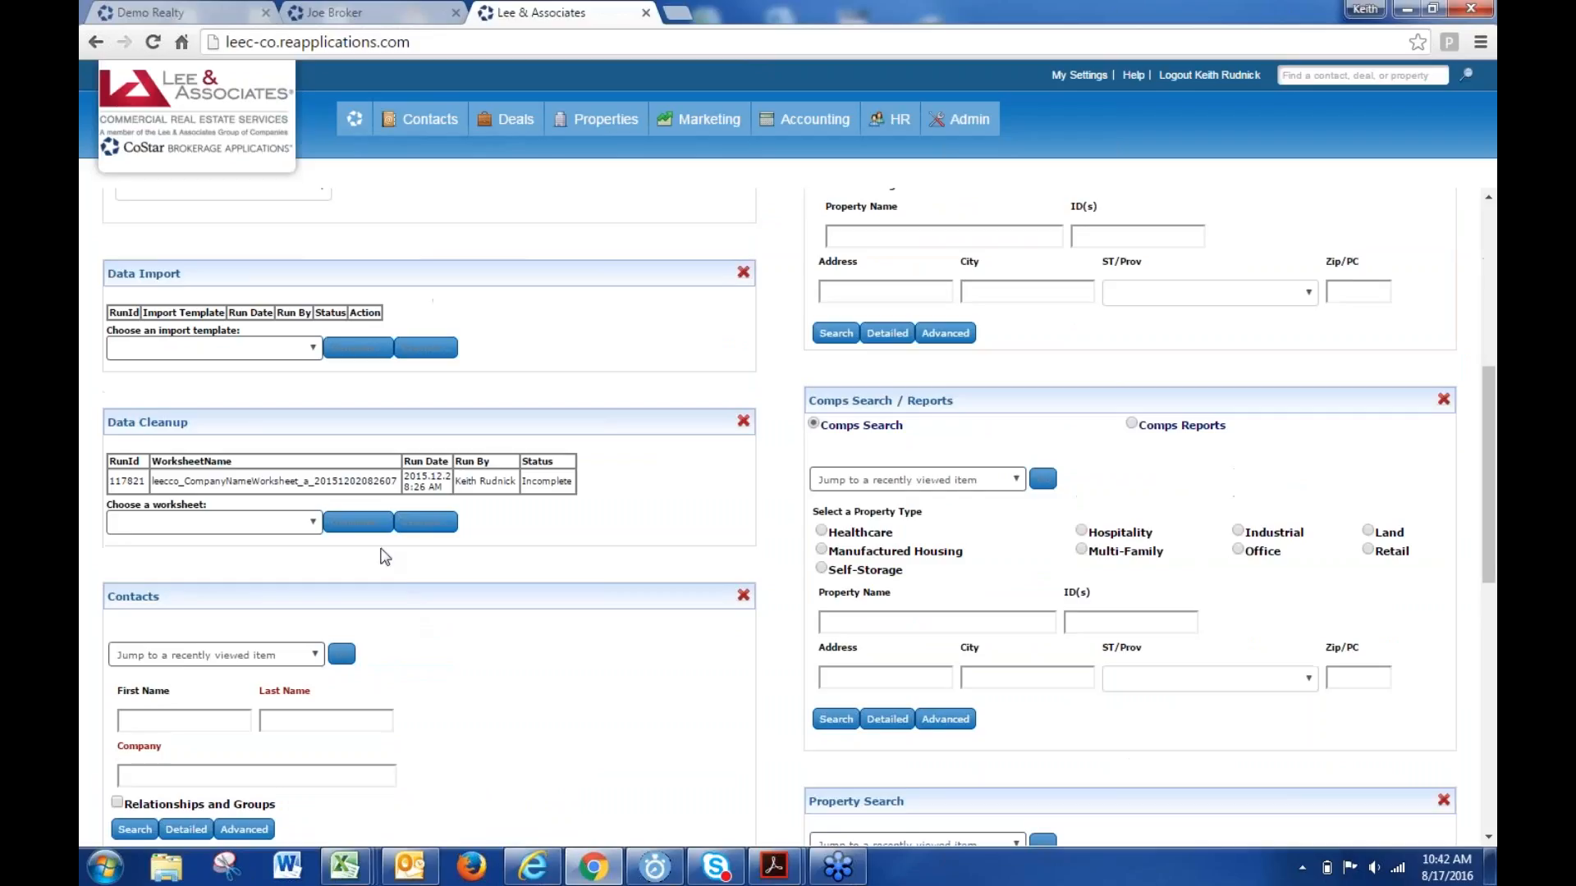
scroll(379, 566, "down", 4)
scroll(372, 566, "down", 2)
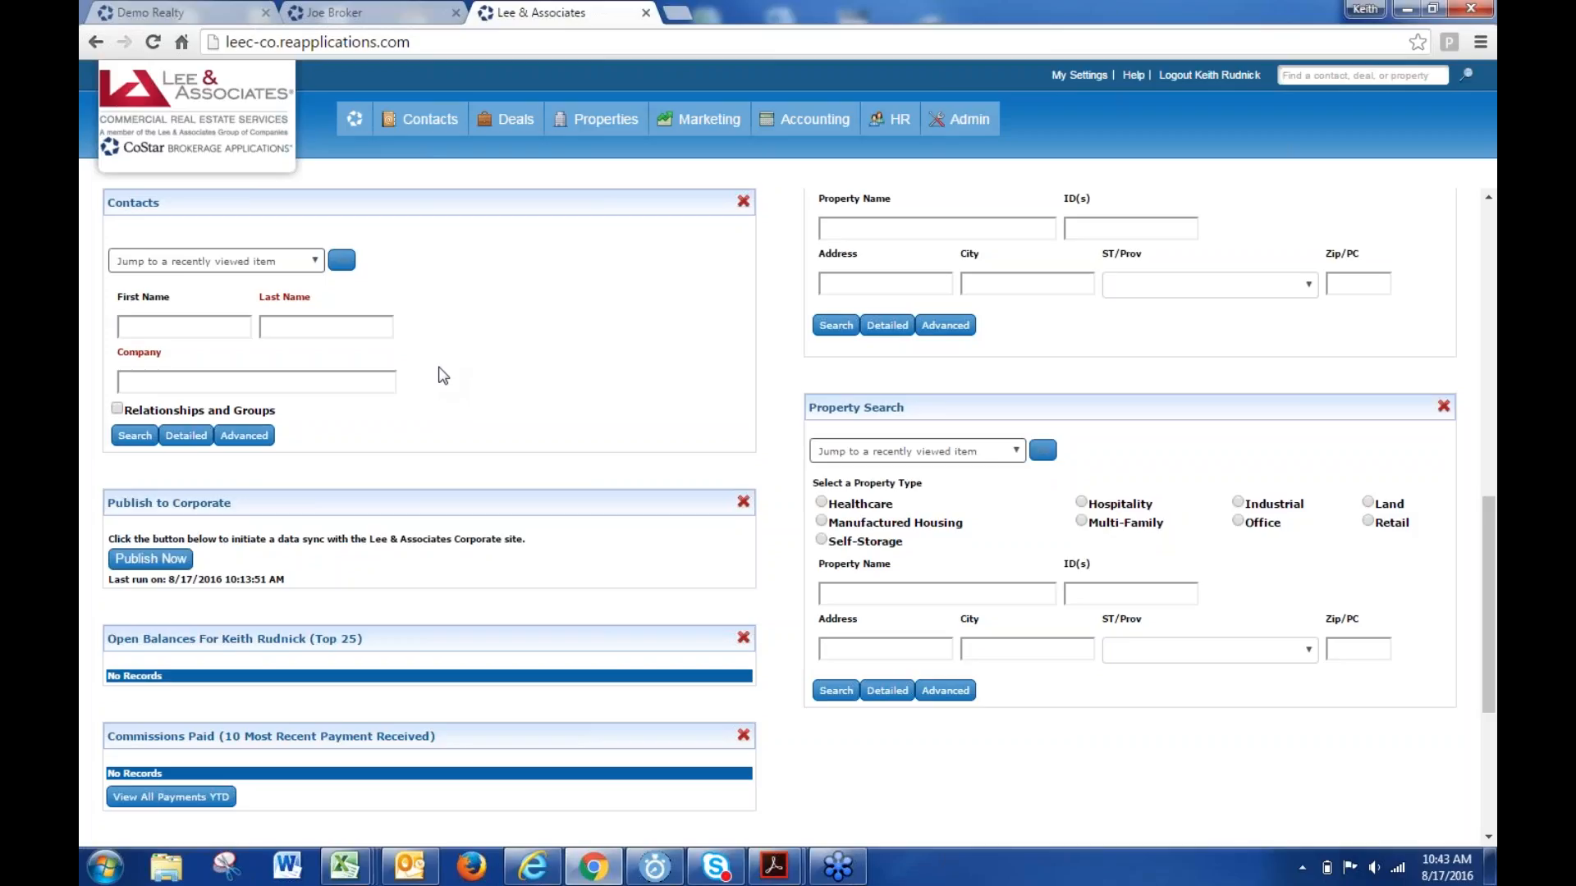
left_click(222, 14)
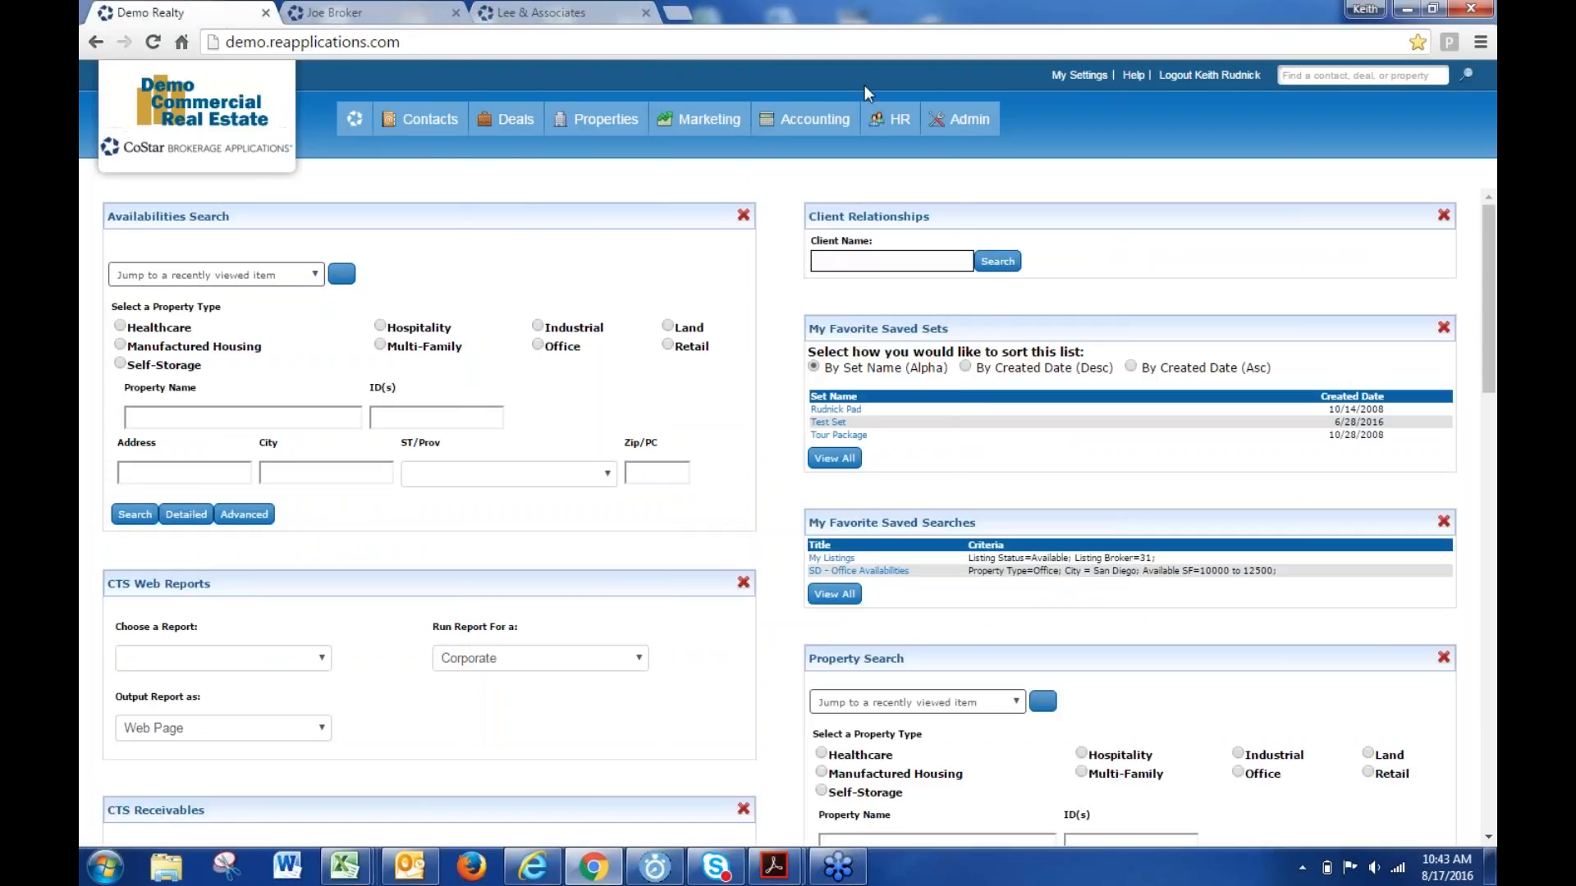
- Open Admin > Logins showing 186 logins and preview the accounting login's action menu
mouse_move(960, 119)
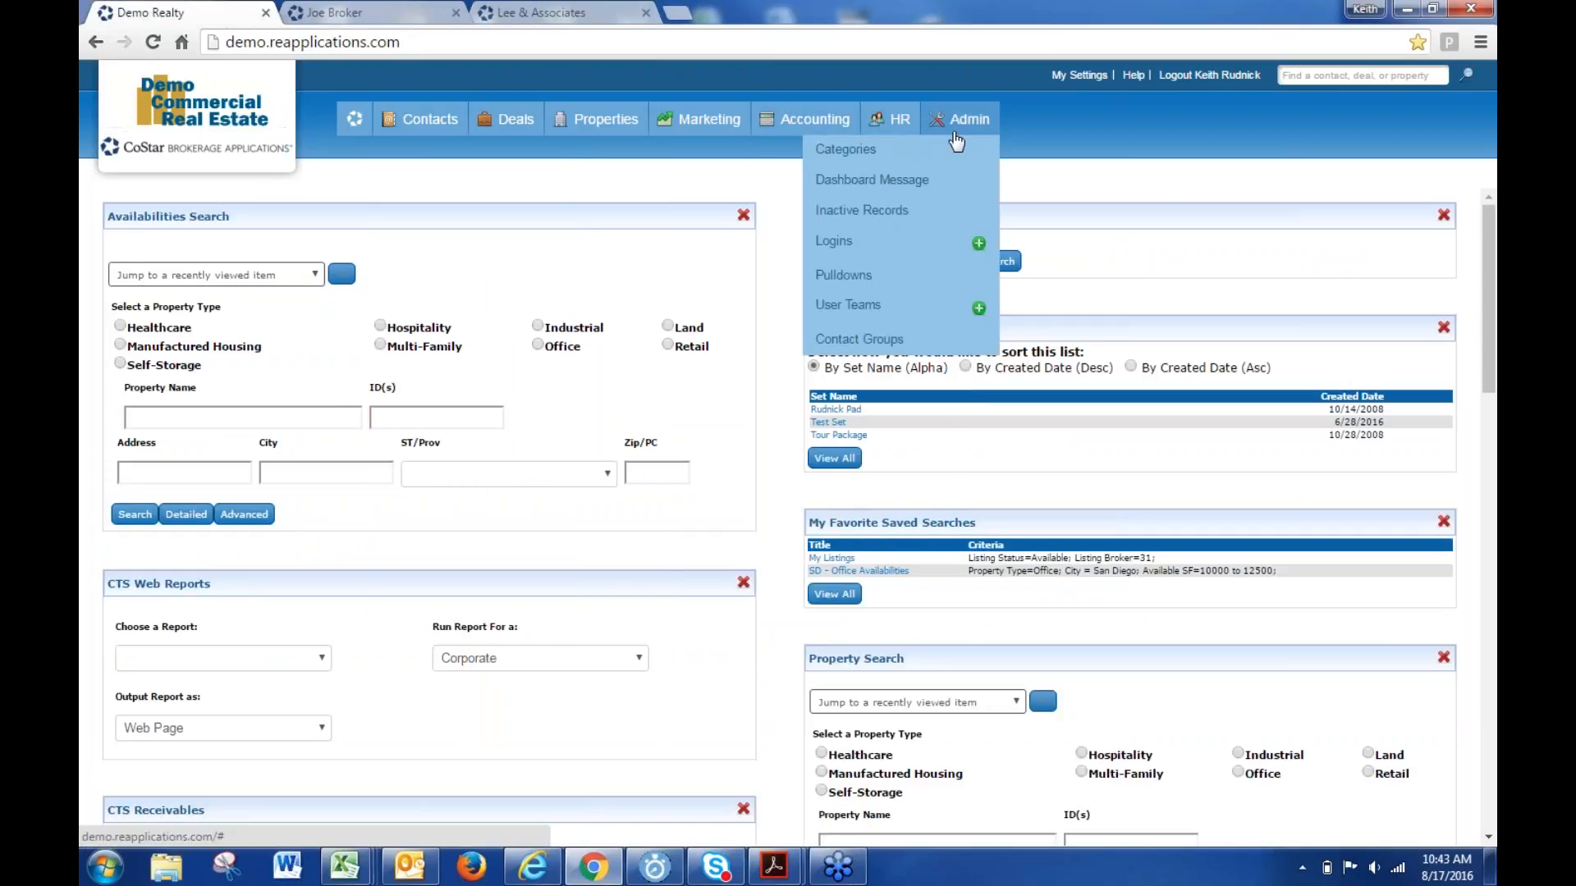
left_click(832, 246)
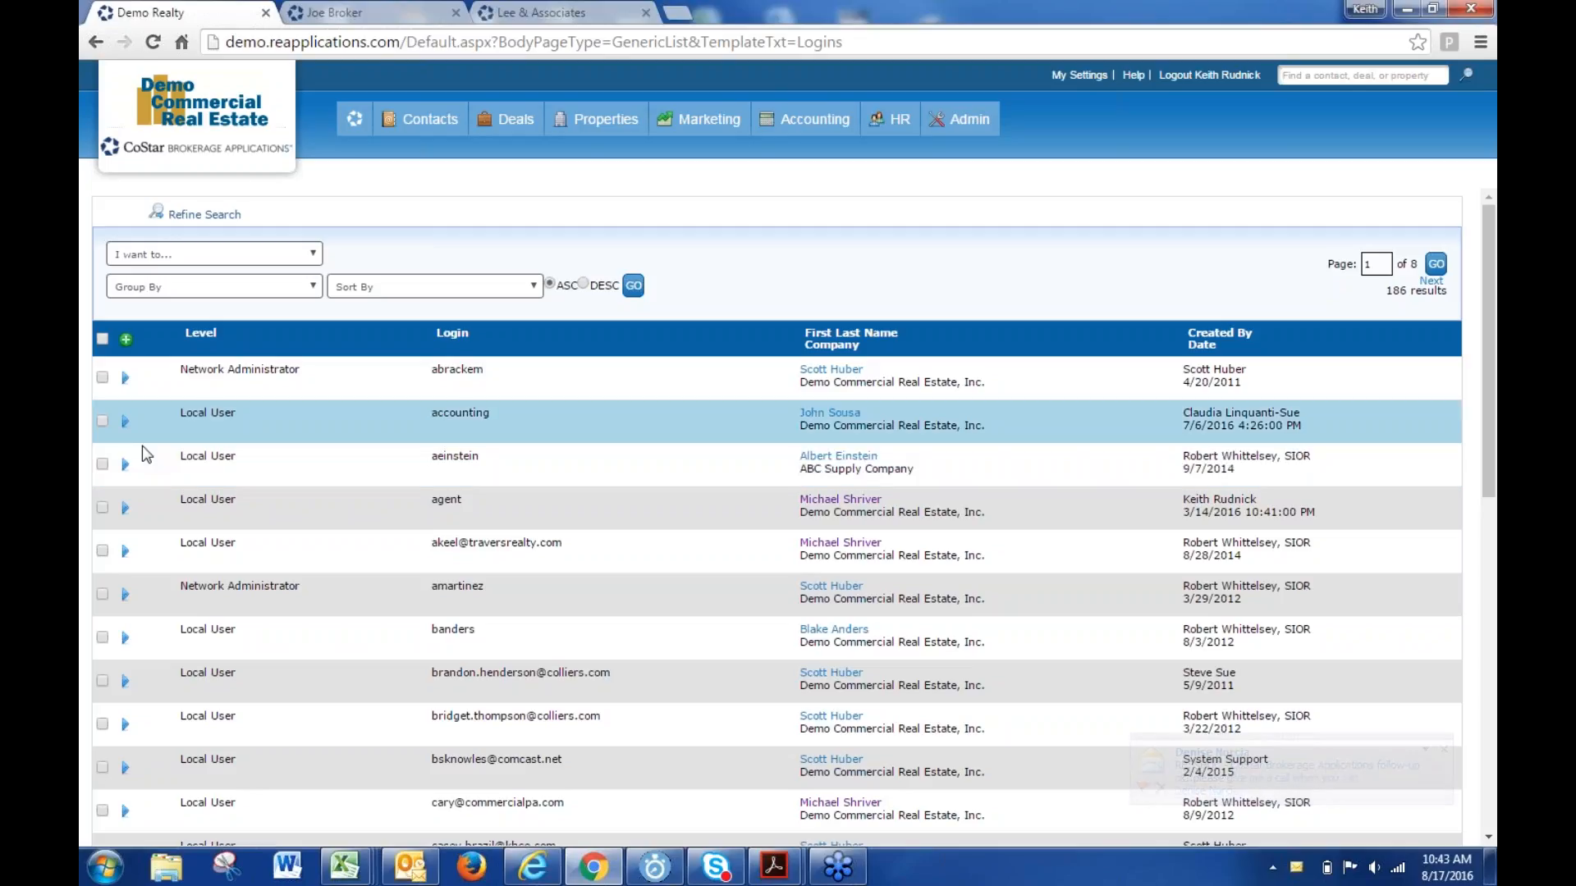
left_click(125, 421)
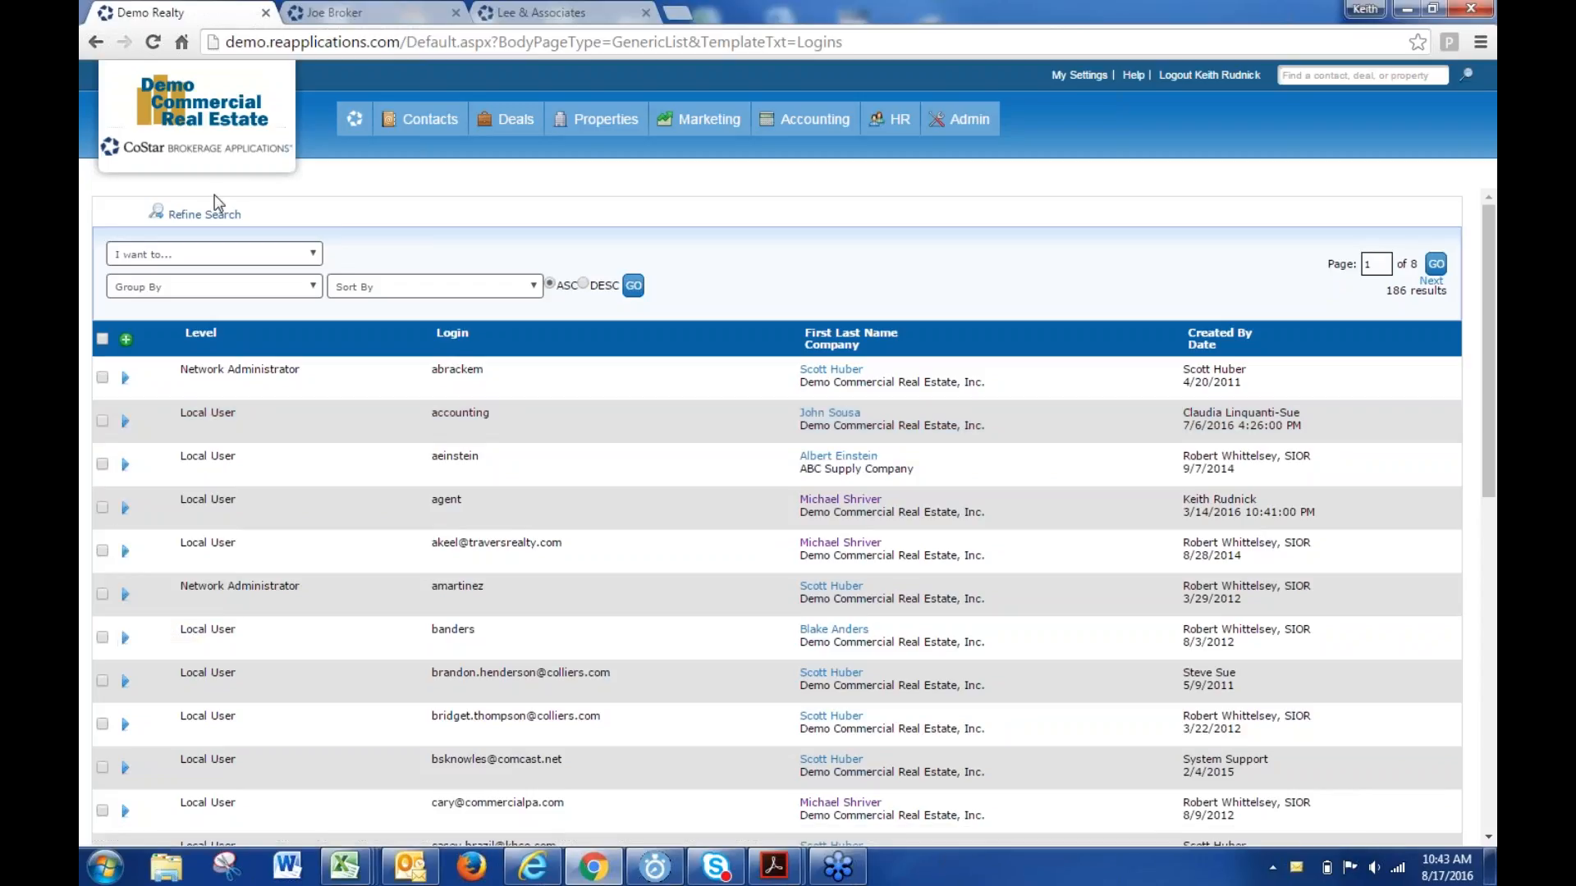
- Filter logins by the broker's first name and choose Delete this record on the broker's login
left_click(204, 215)
left_click(320, 288)
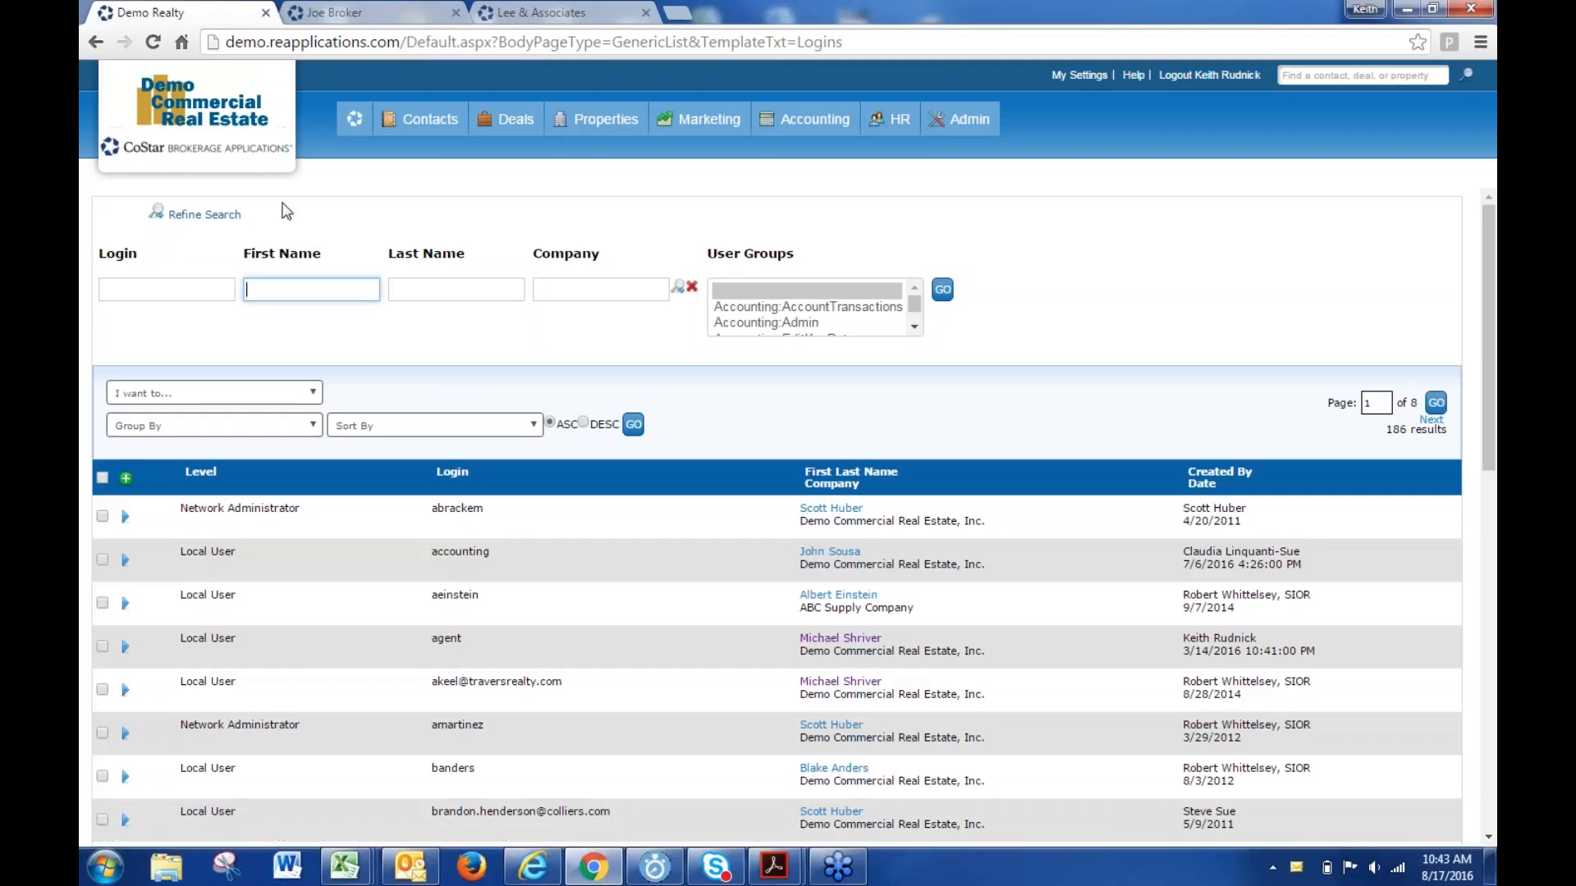
type("joe")
key("Return")
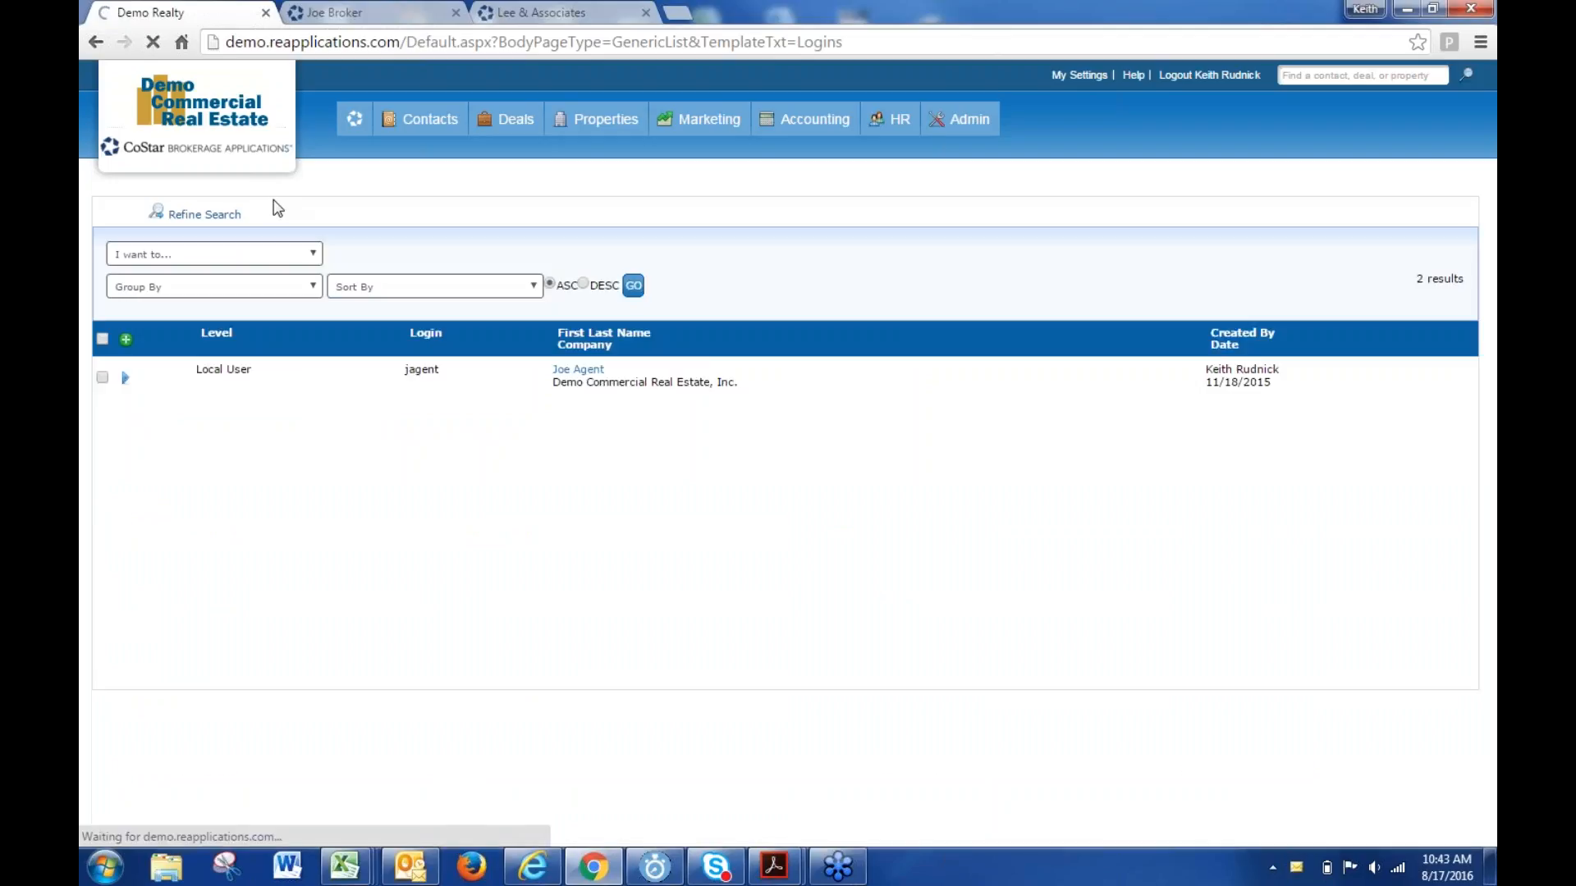
left_click(124, 421)
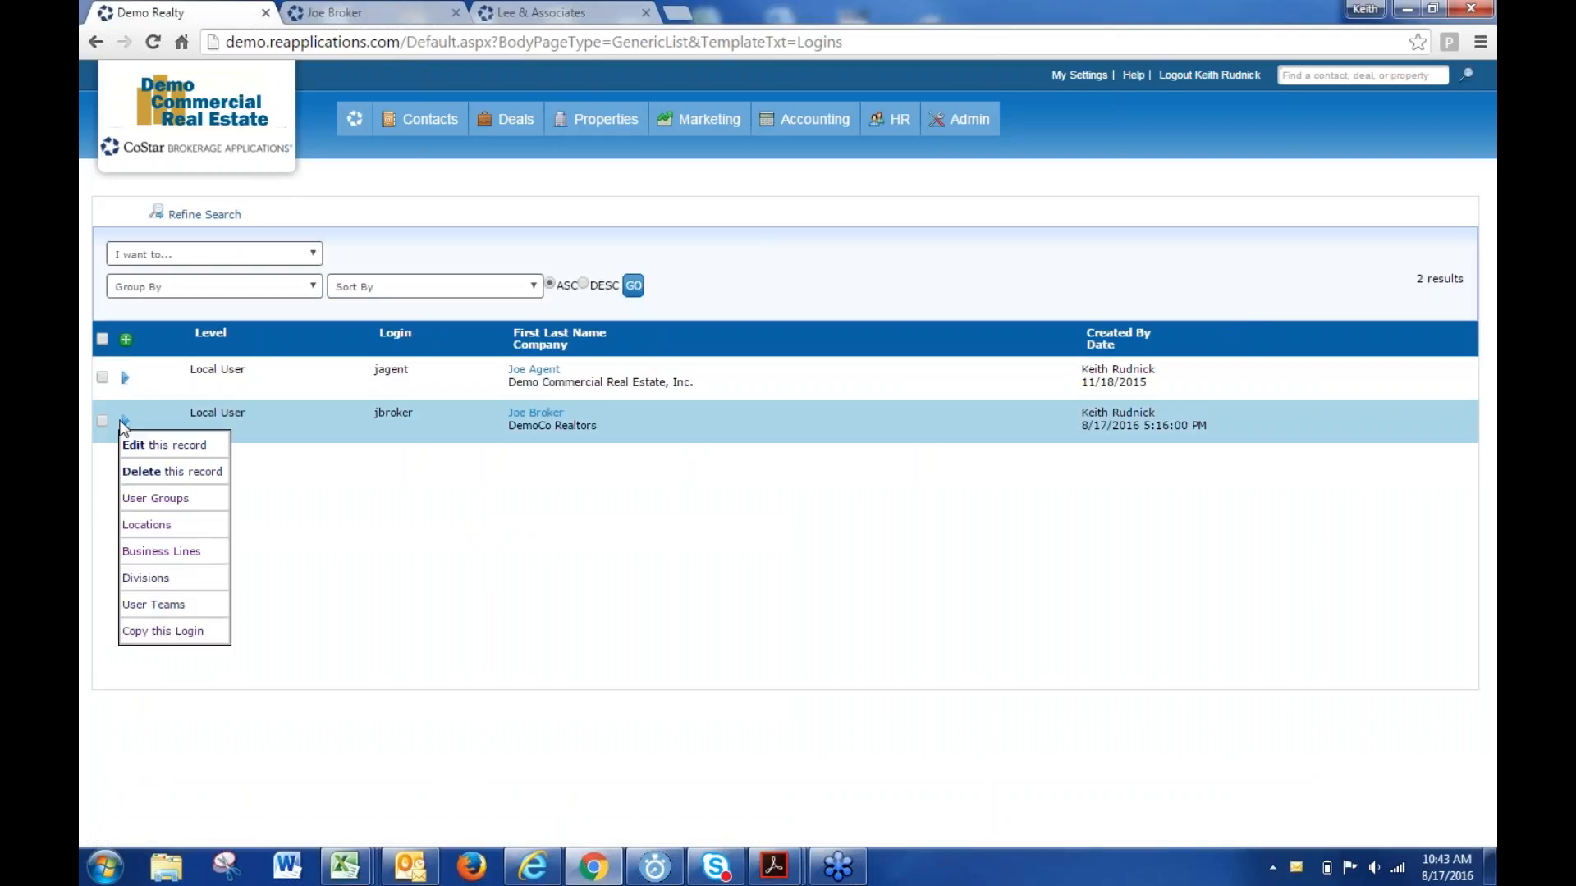
left_click(155, 472)
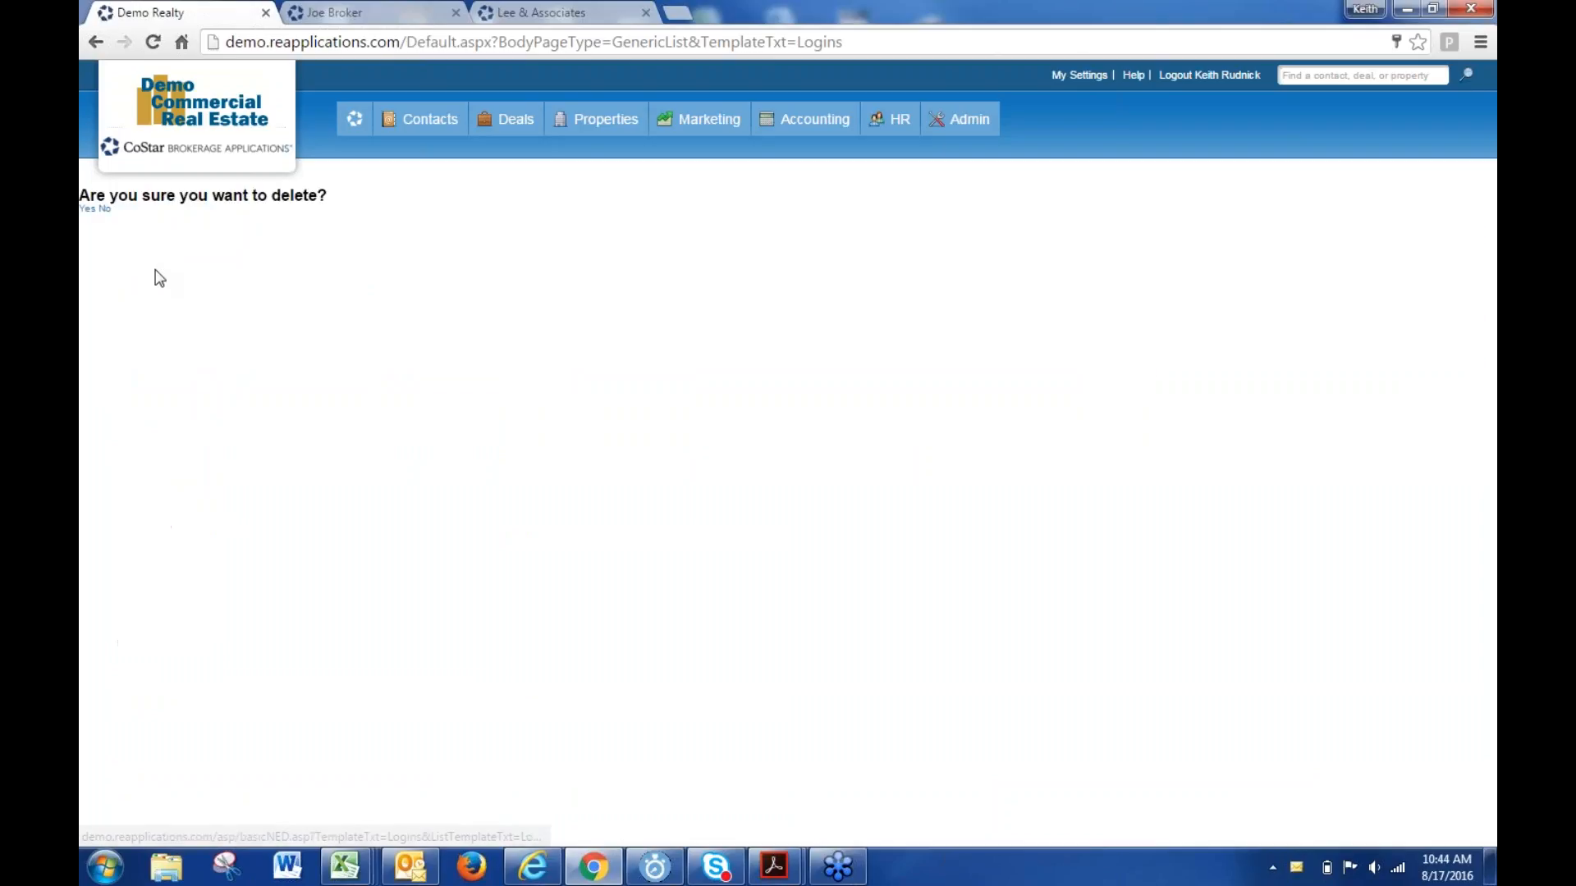
- Confirm deletion of the broker's login, leaving only the agent's Local User login
left_click(88, 209)
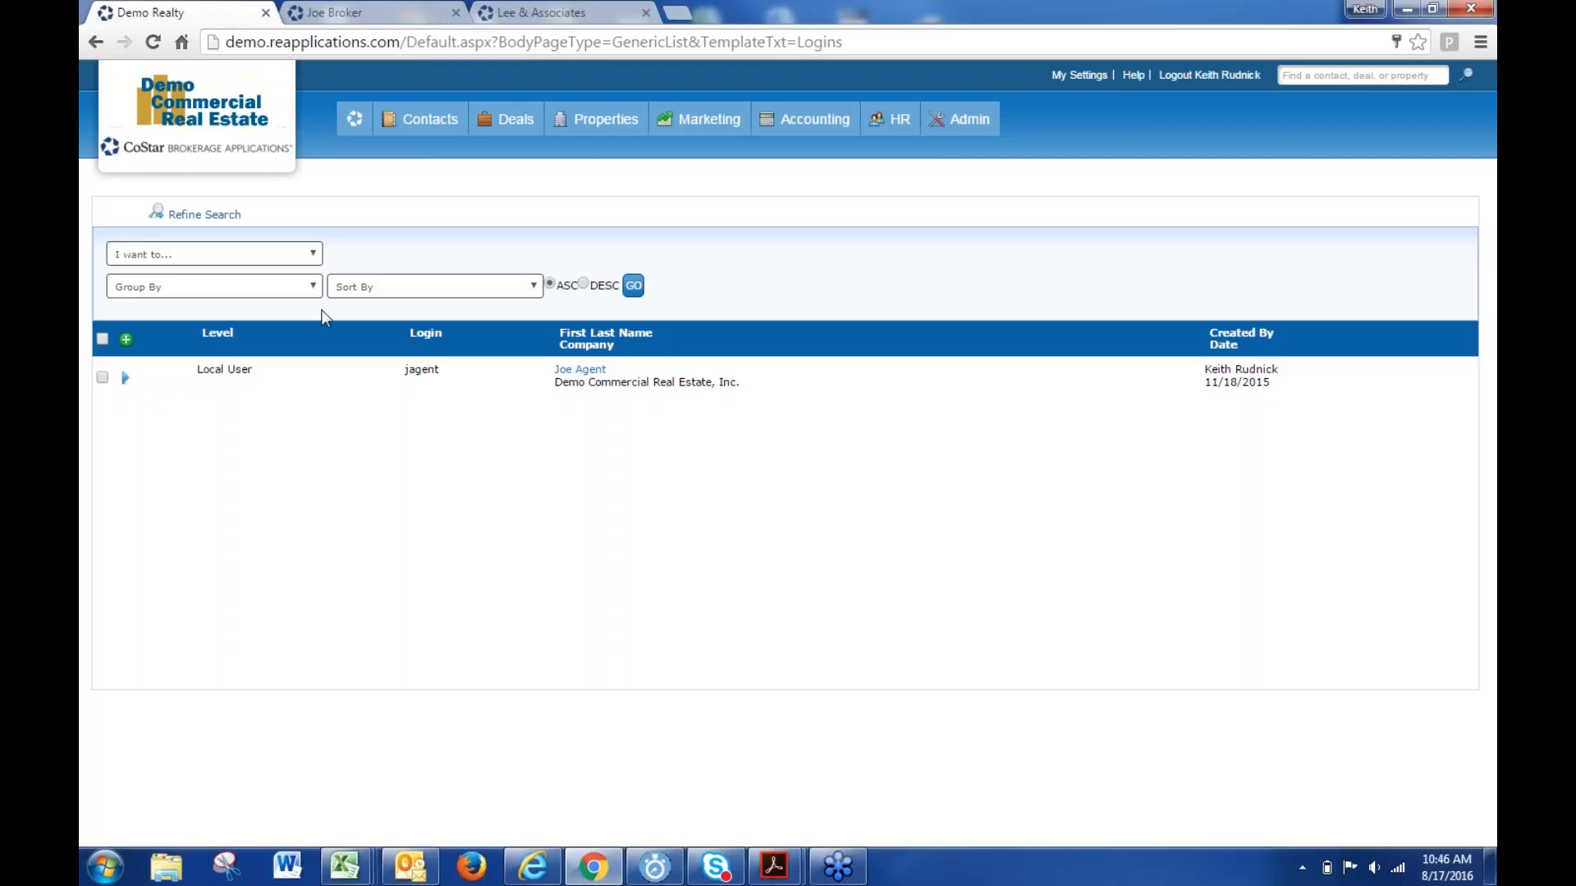
- Search contacts with Company 'demo' in Contact Search, bringing up 605 results
mouse_move(443, 129)
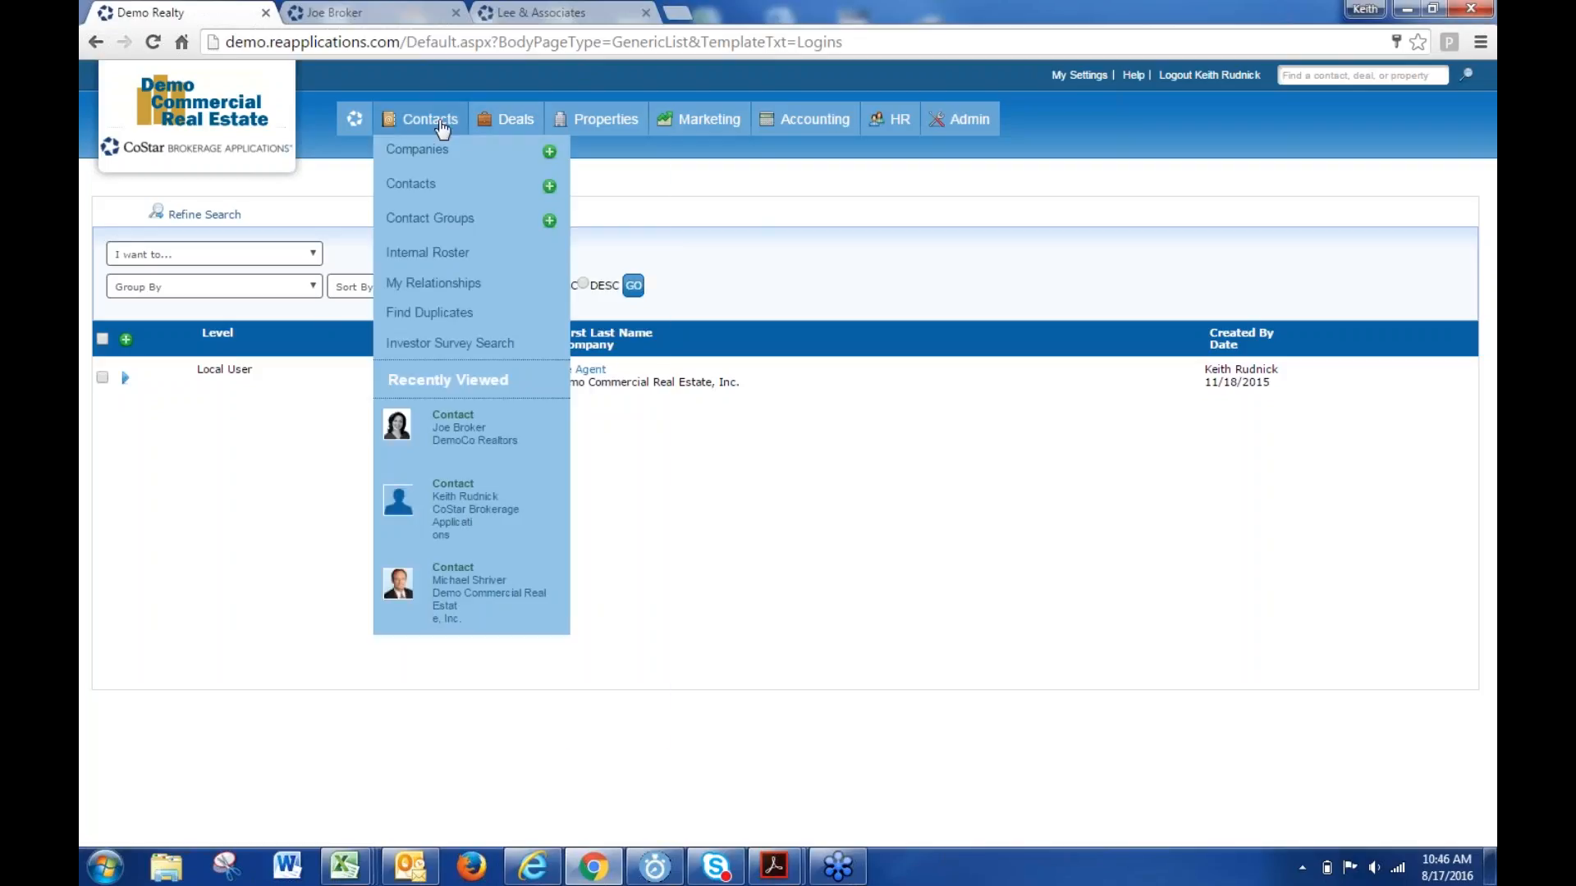
left_click(404, 192)
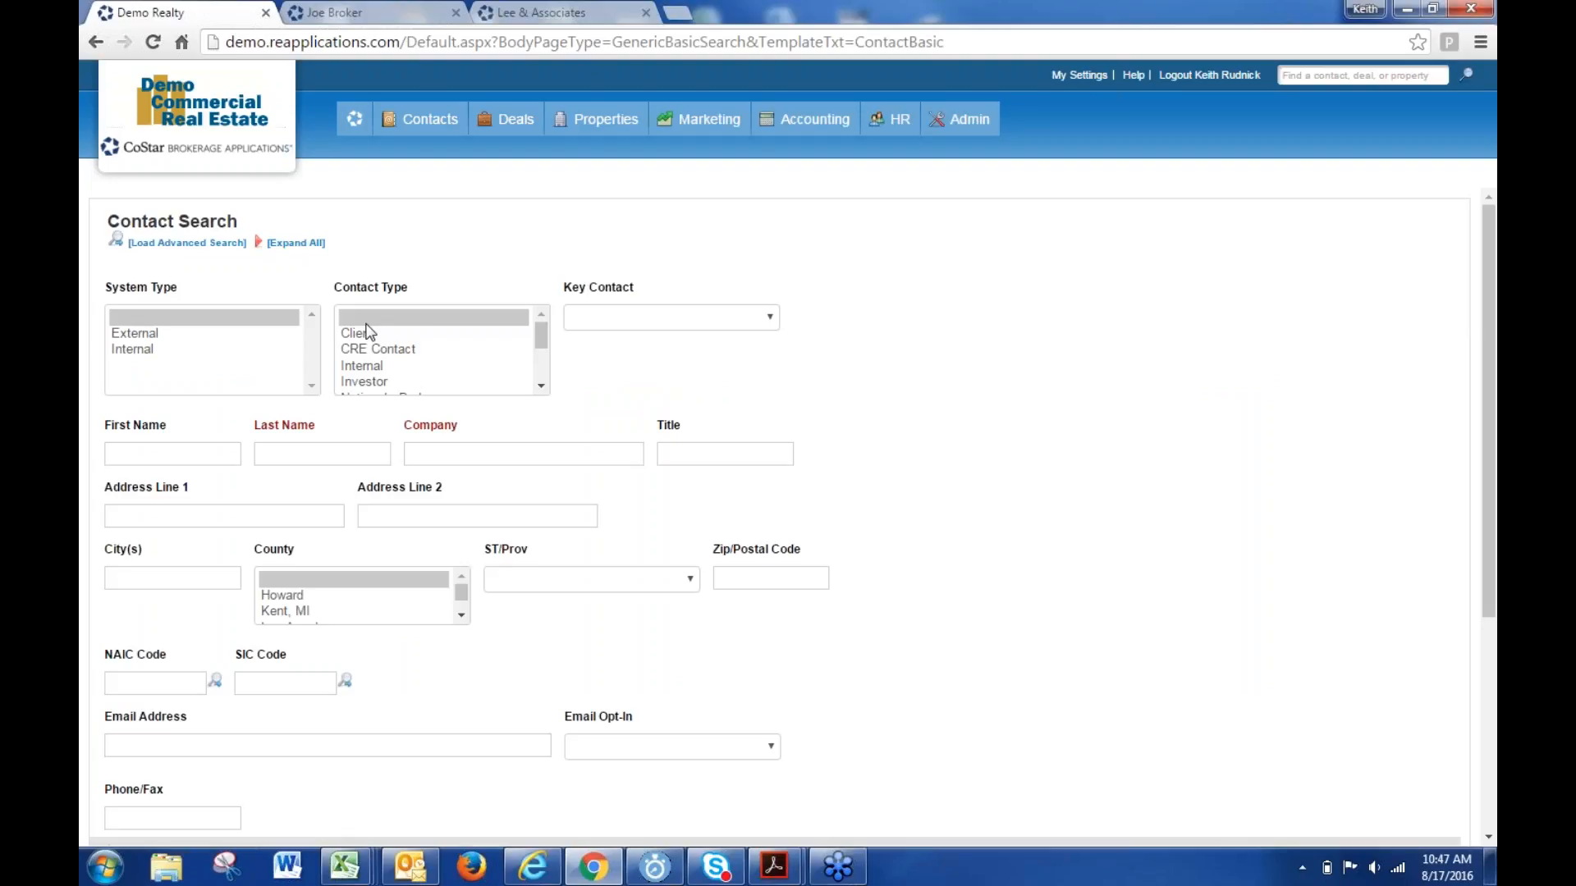
left_click(473, 453)
type("demo")
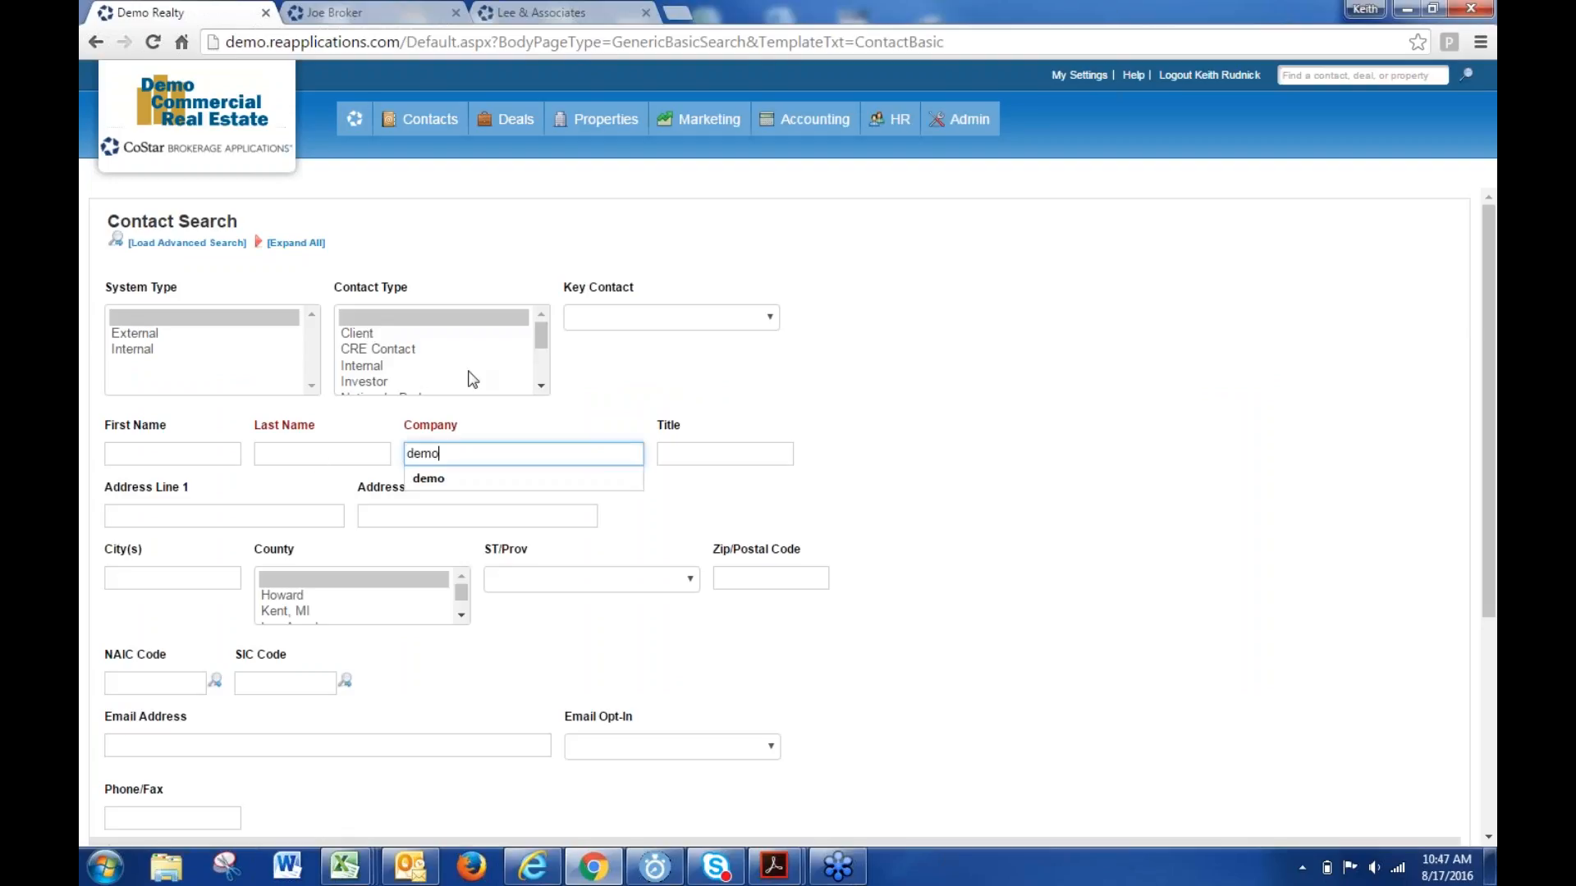
key("Return")
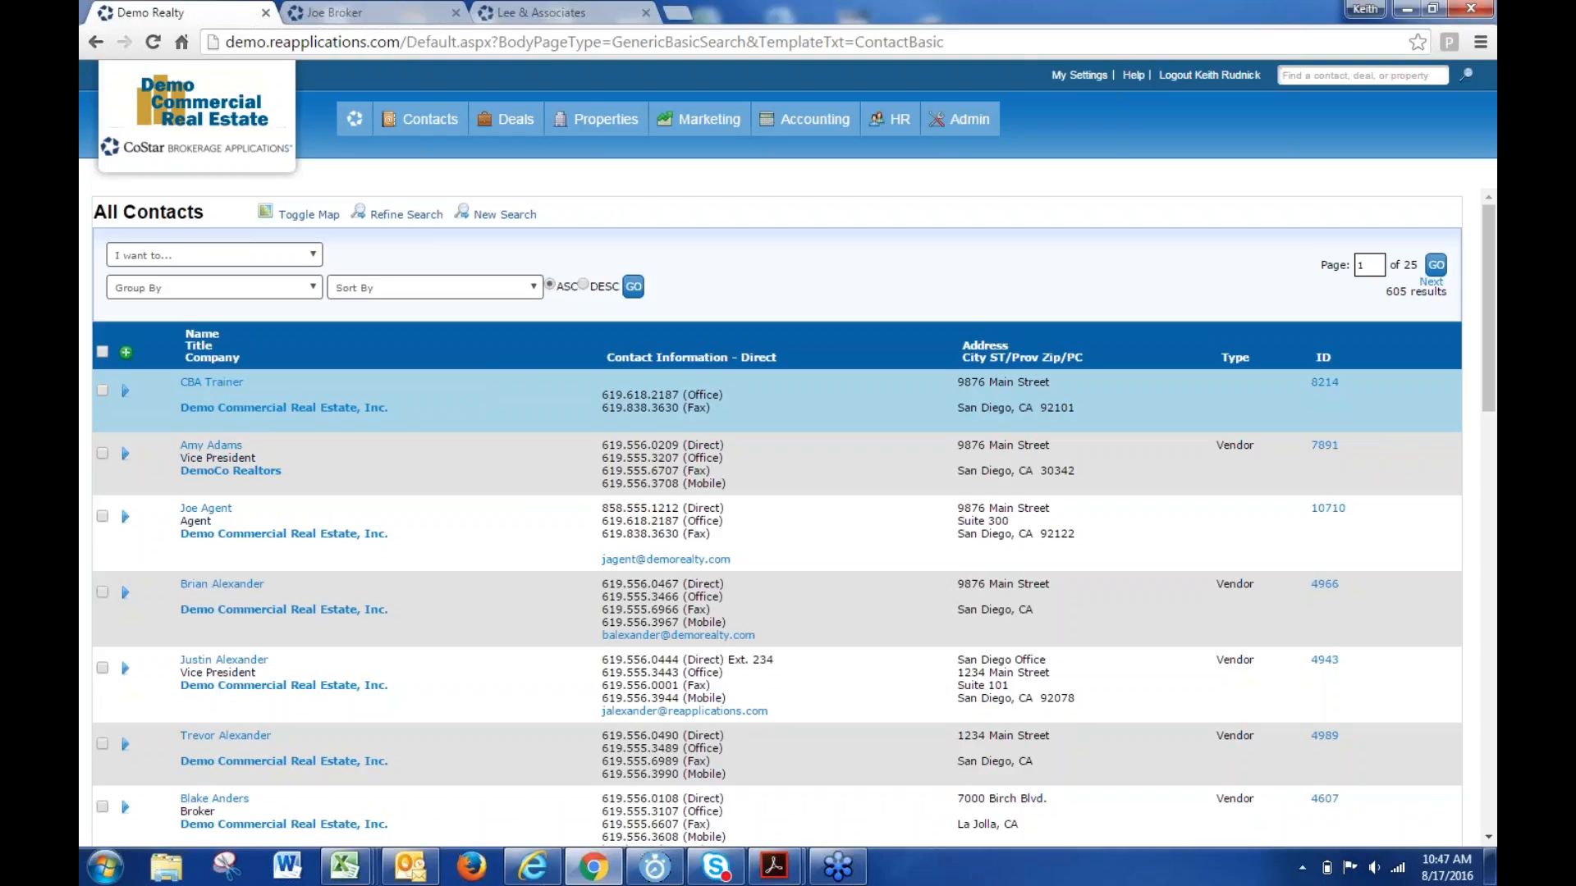
- Open the Property Inventory search in a new tab and run it with no filters
left_click(202, 259)
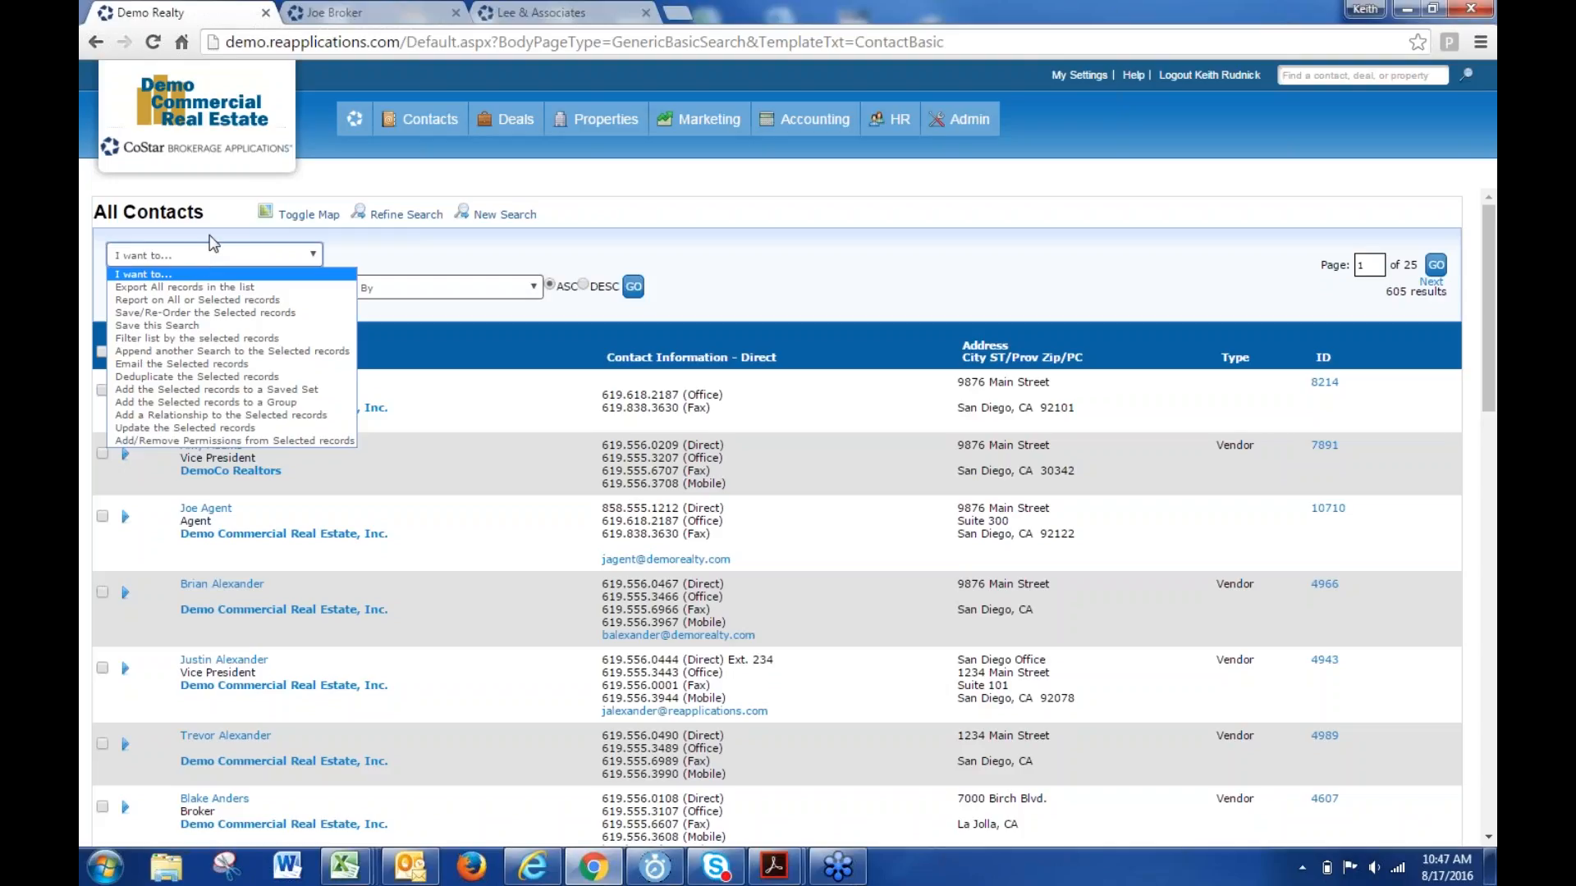
mouse_move(595, 123)
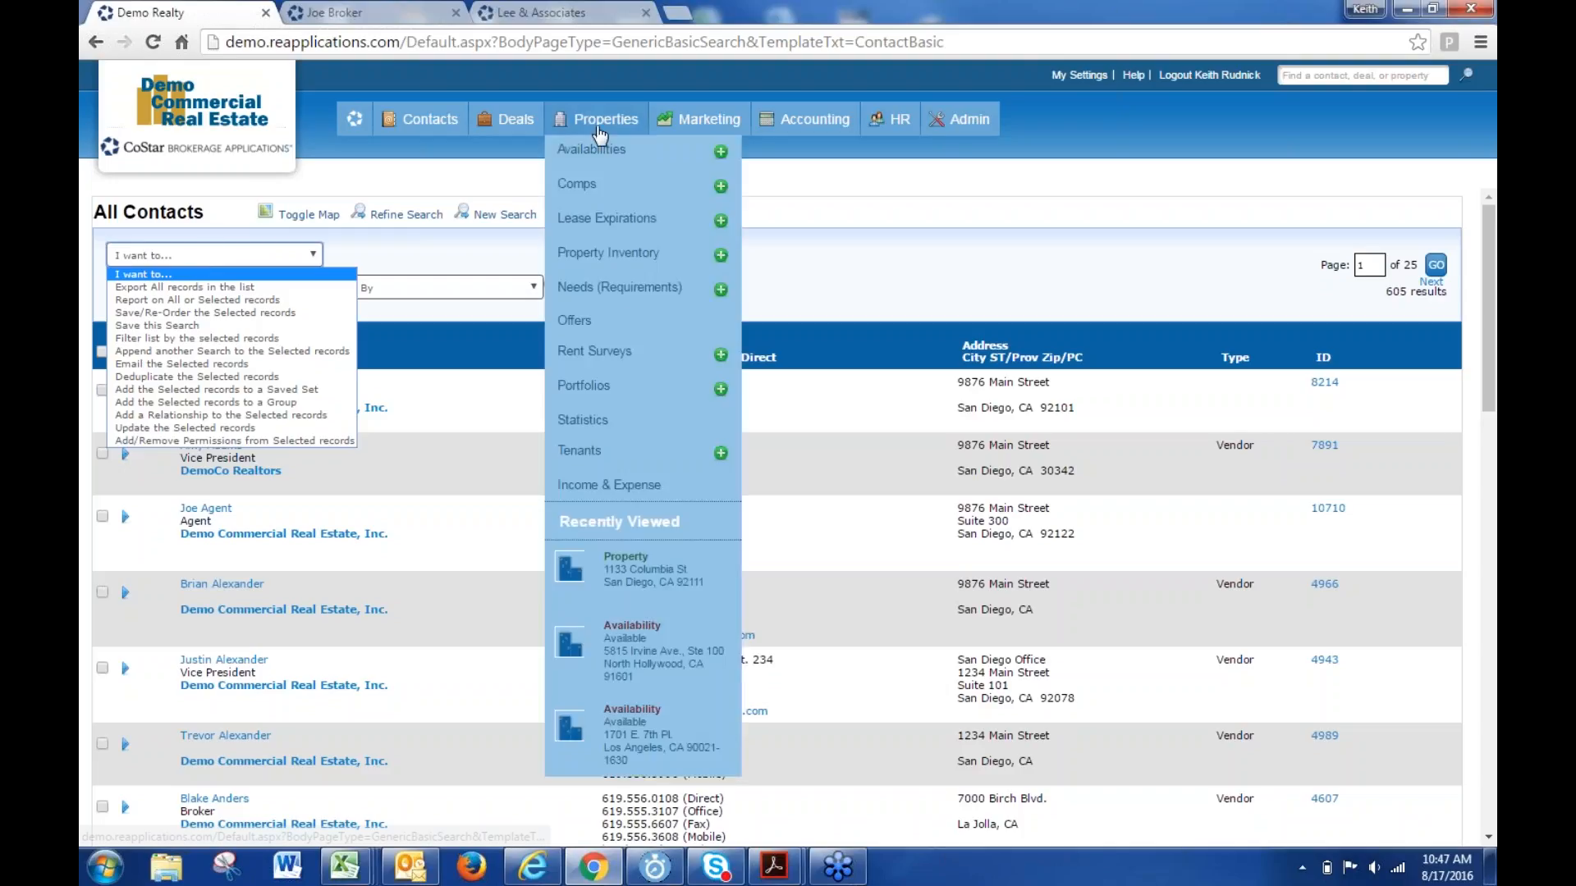
right_click(574, 254)
left_click(608, 264)
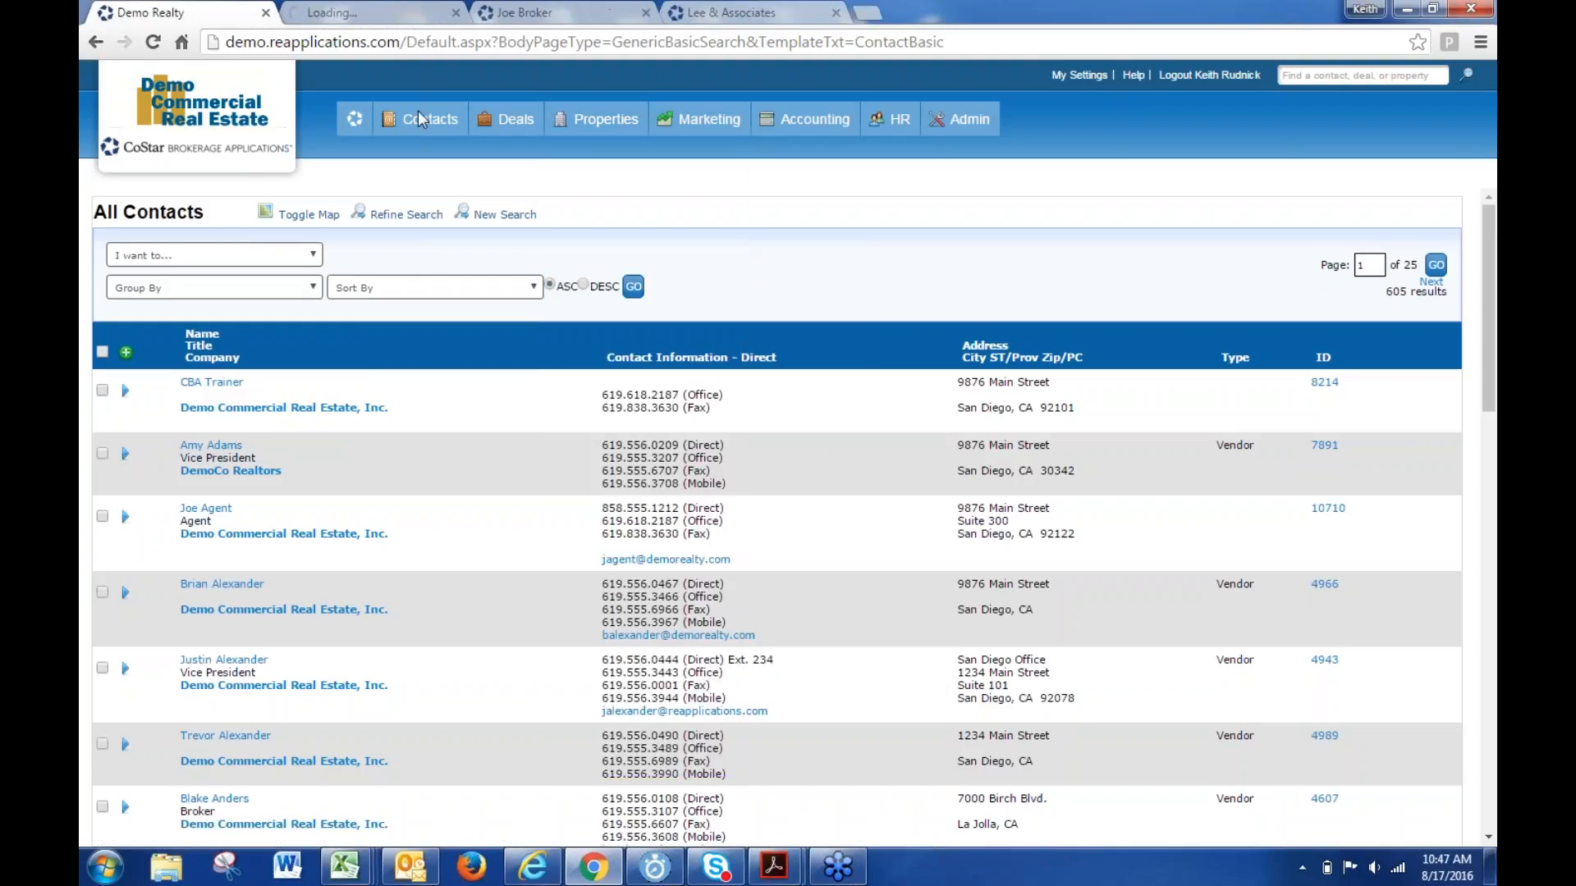
left_click(358, 12)
left_click(247, 464)
key("Return")
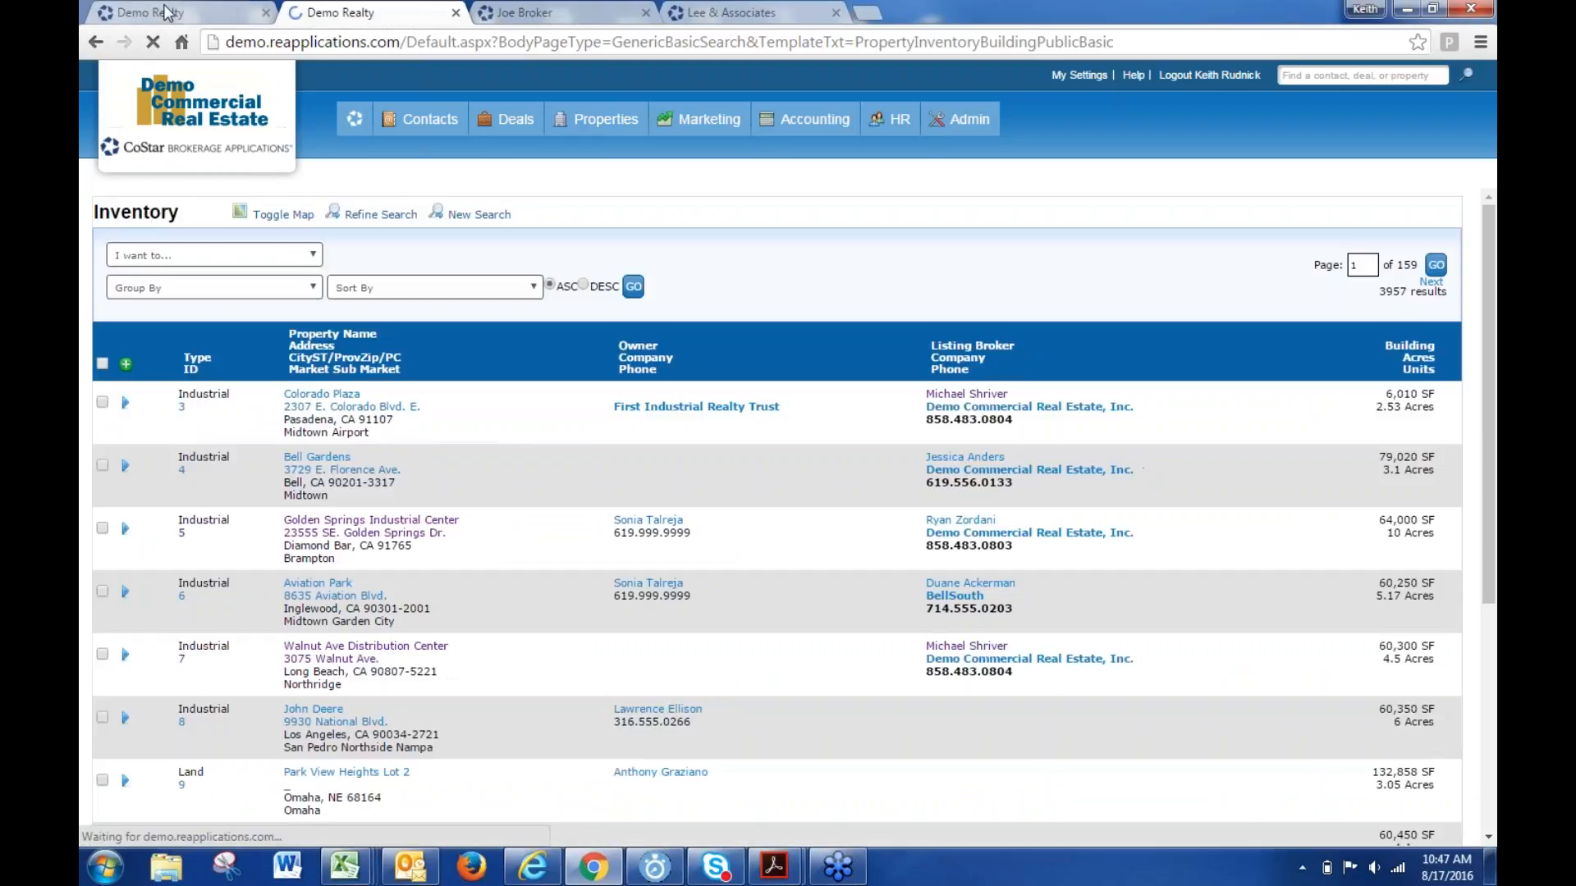
left_click(165, 12)
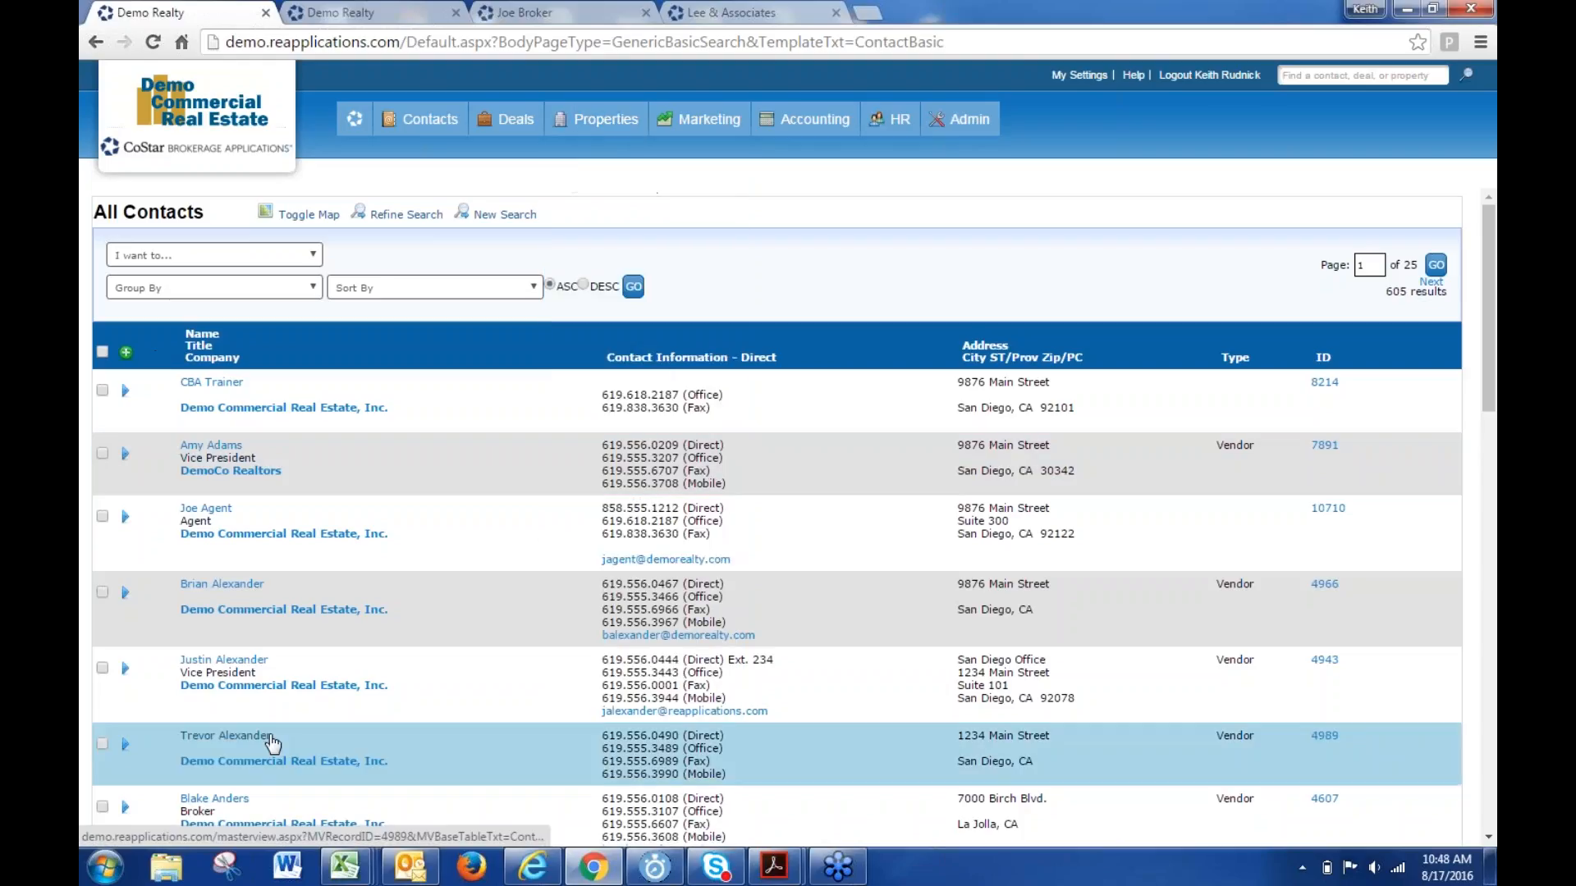
- Open the Comps search, then run an unfiltered Contacts search in a new tab
mouse_move(588, 123)
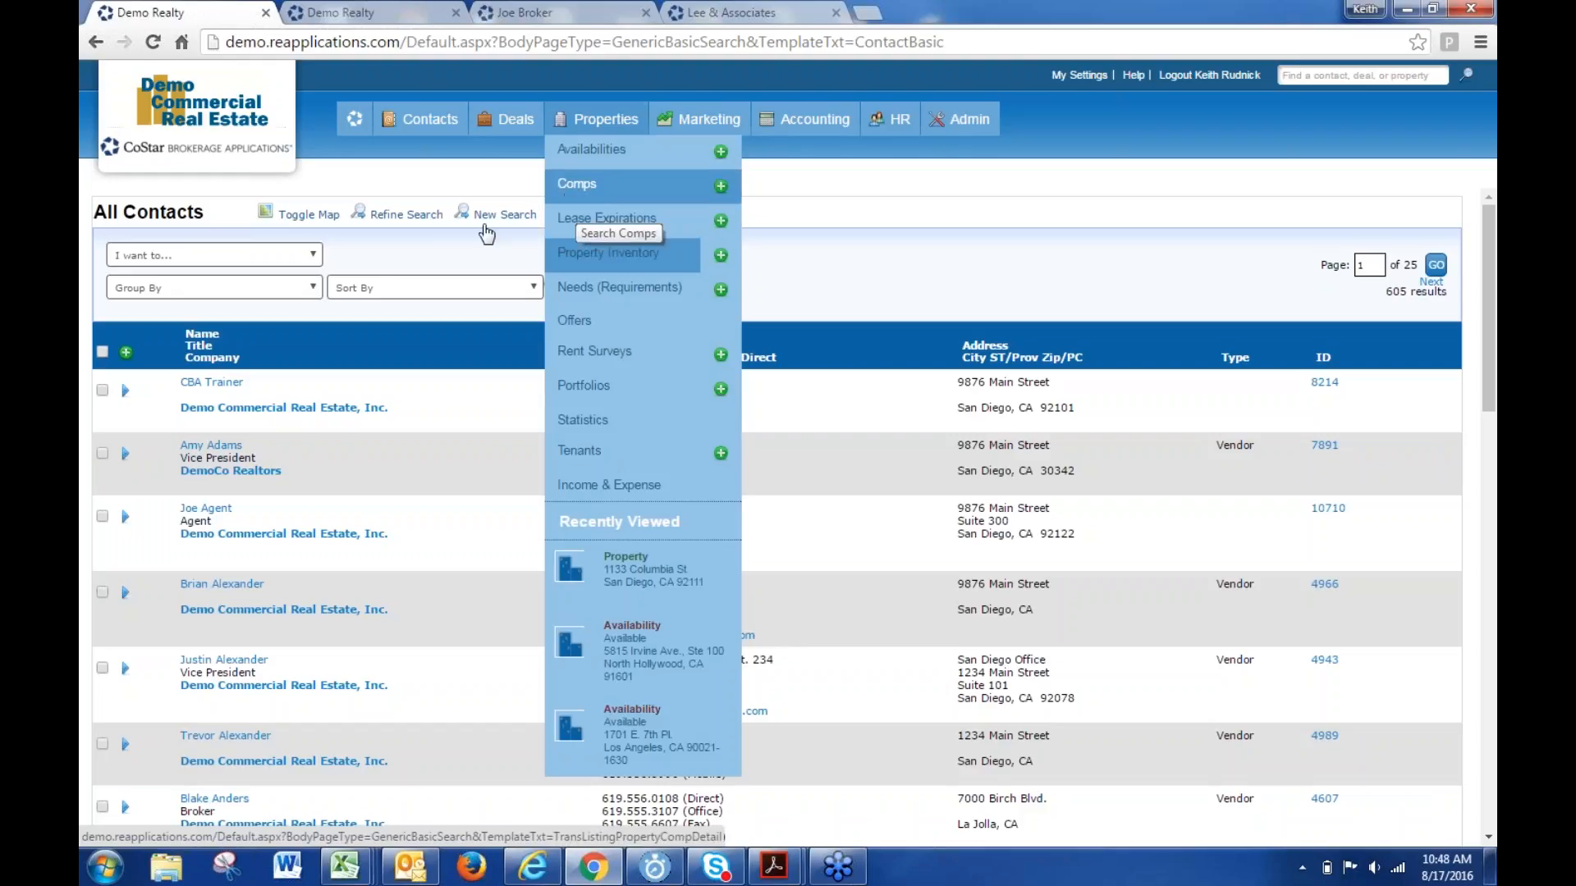
left_click(581, 187)
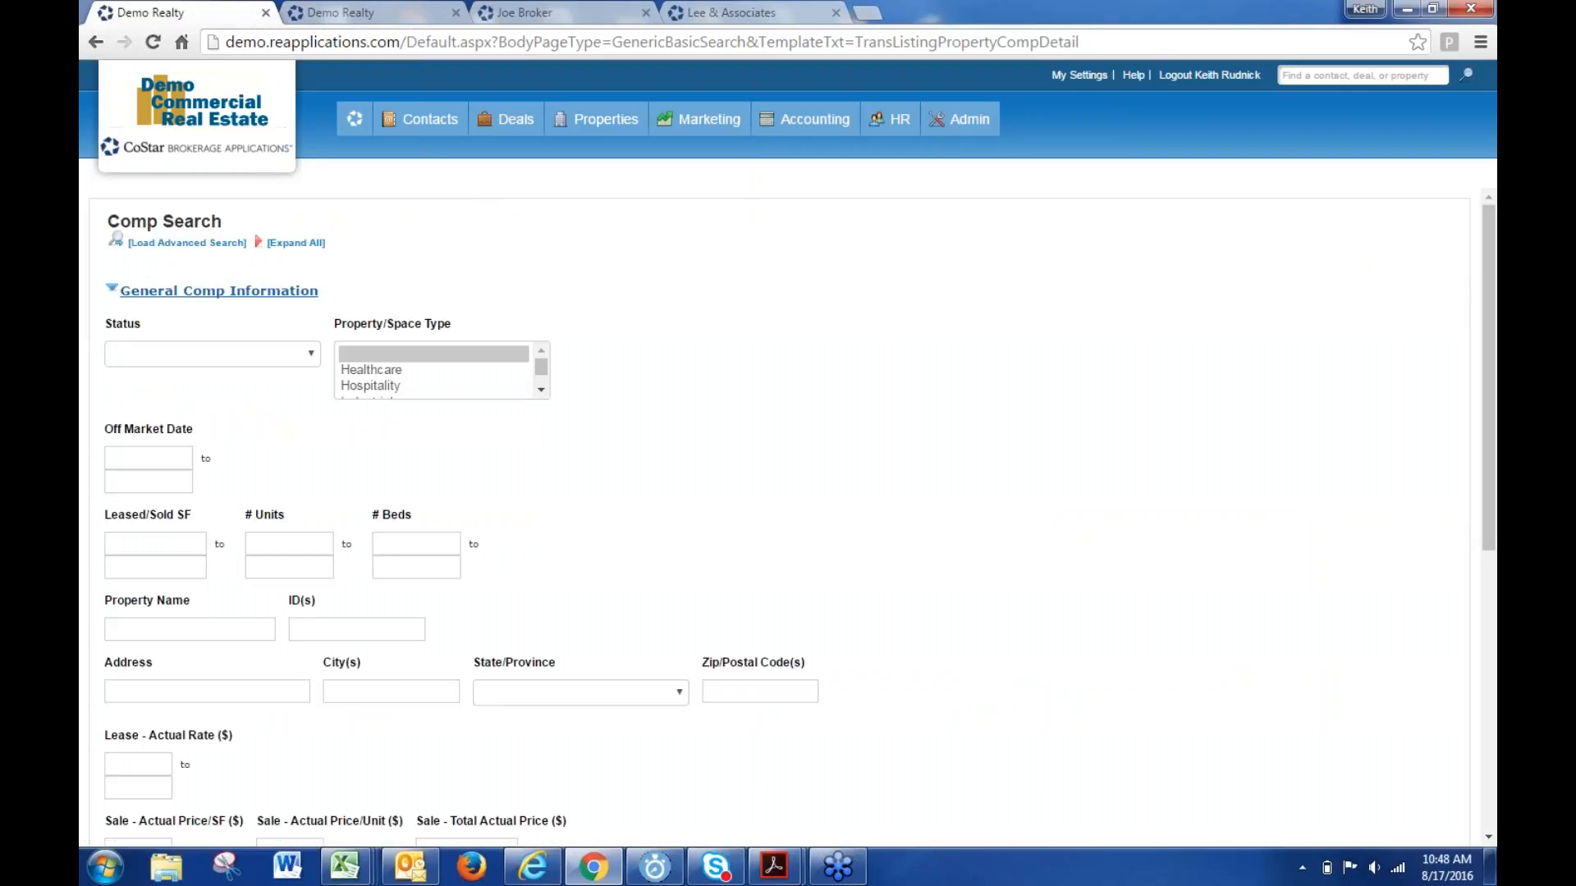
mouse_move(424, 132)
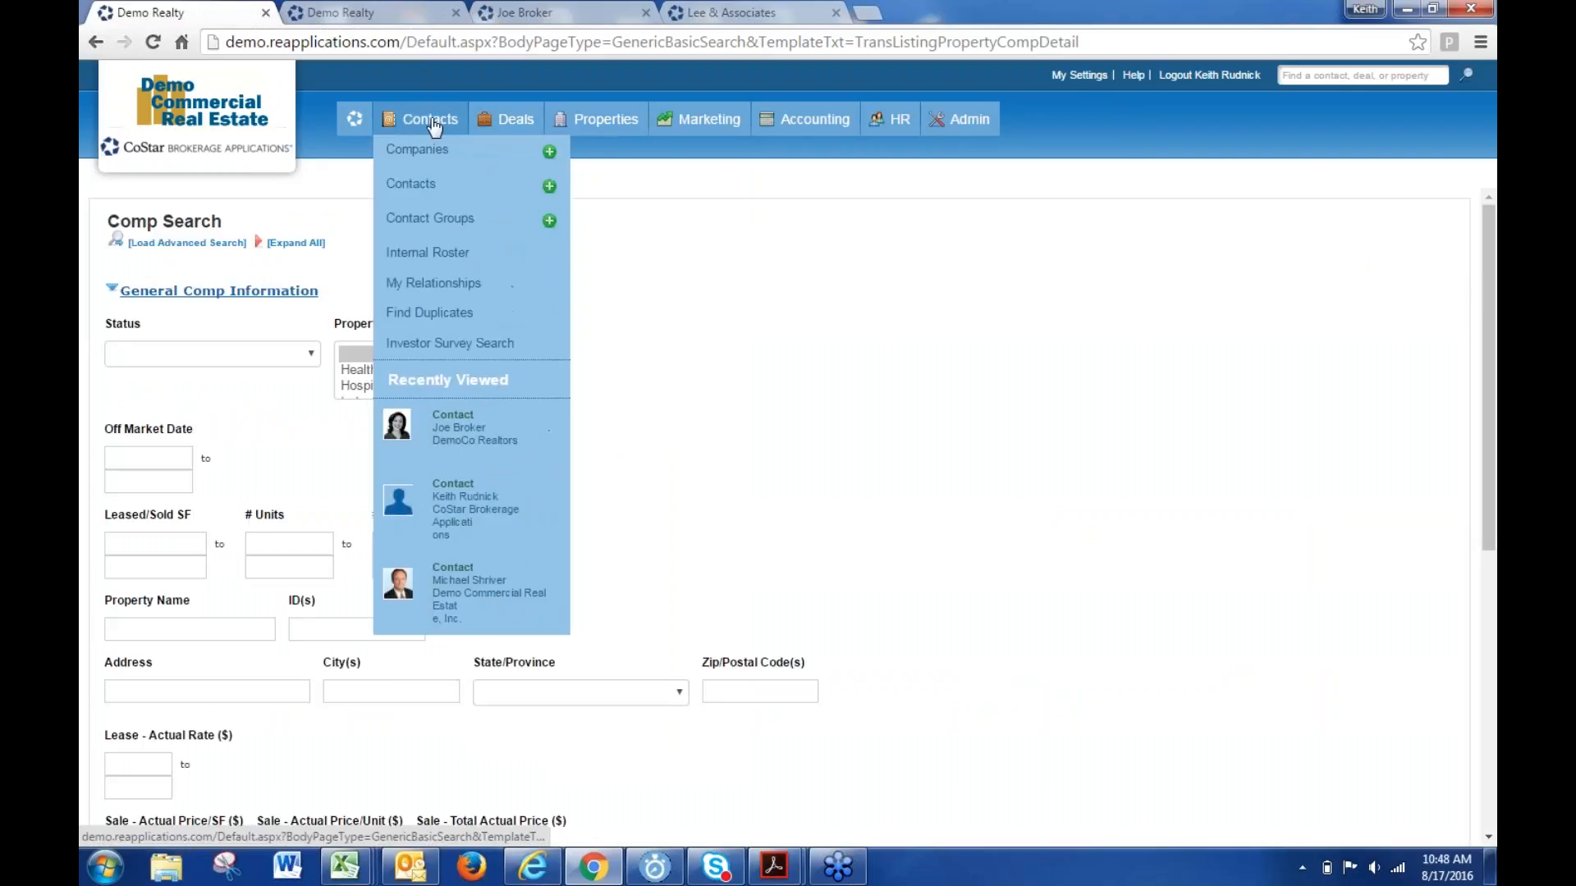
right_click(417, 190)
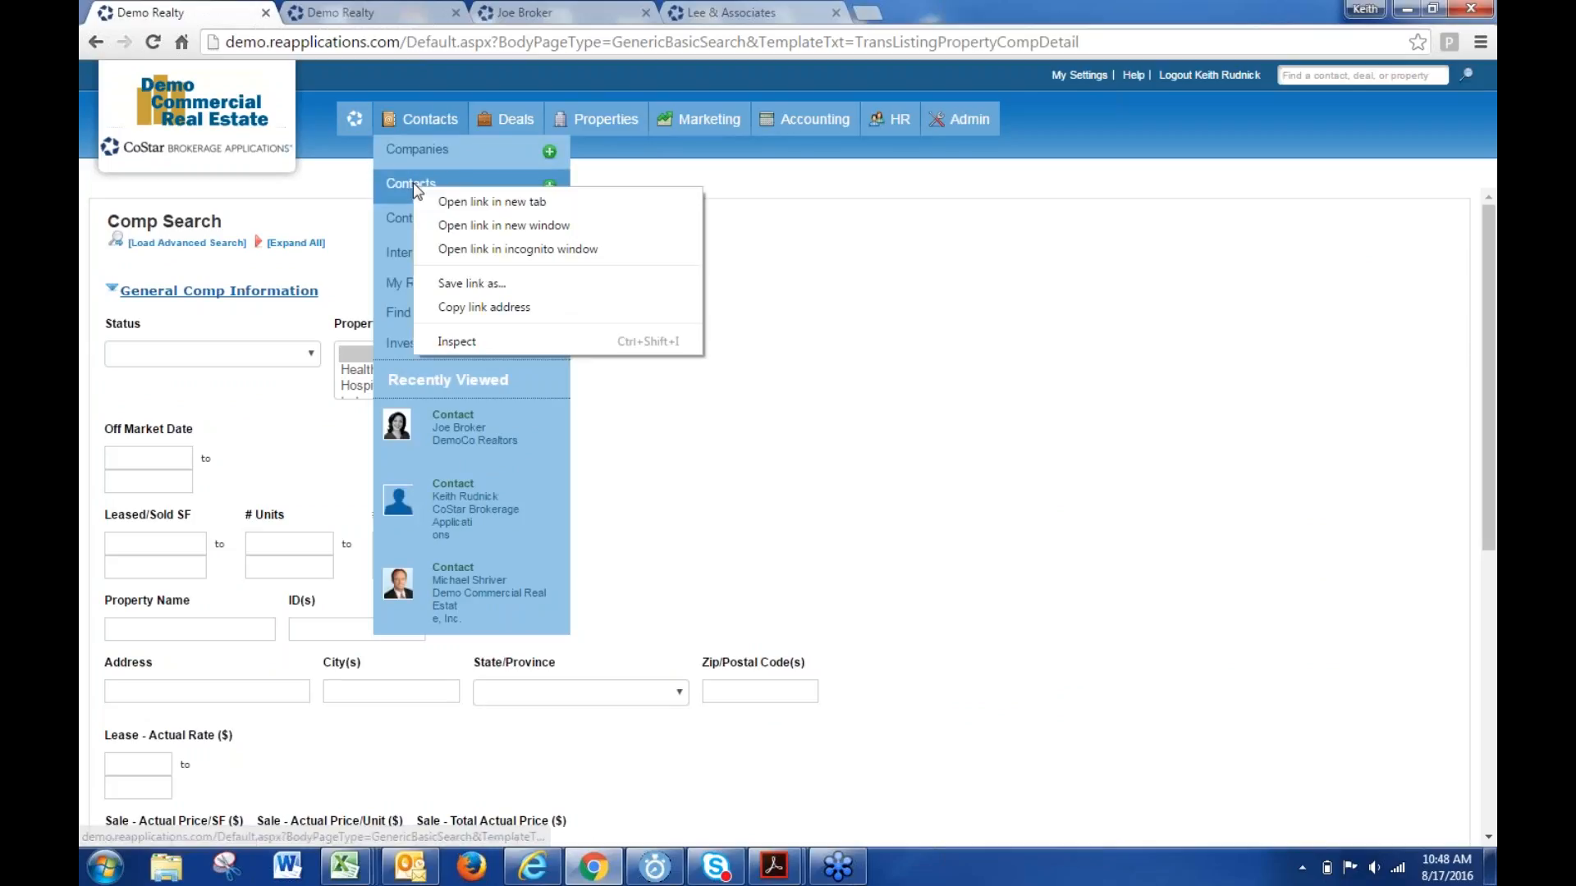
left_click(460, 204)
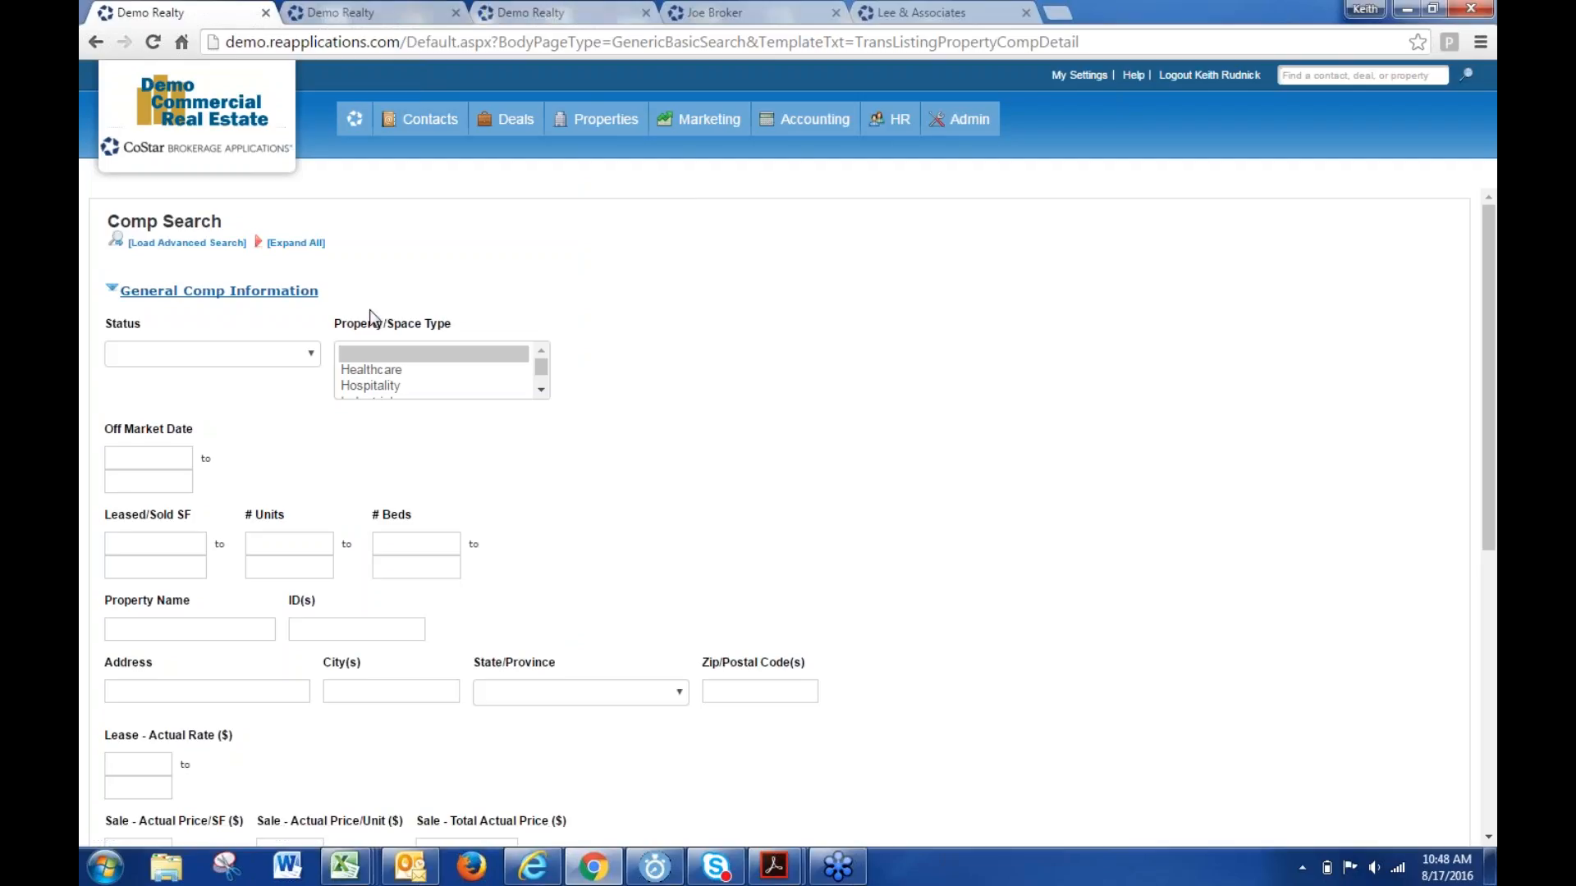
left_click(344, 628)
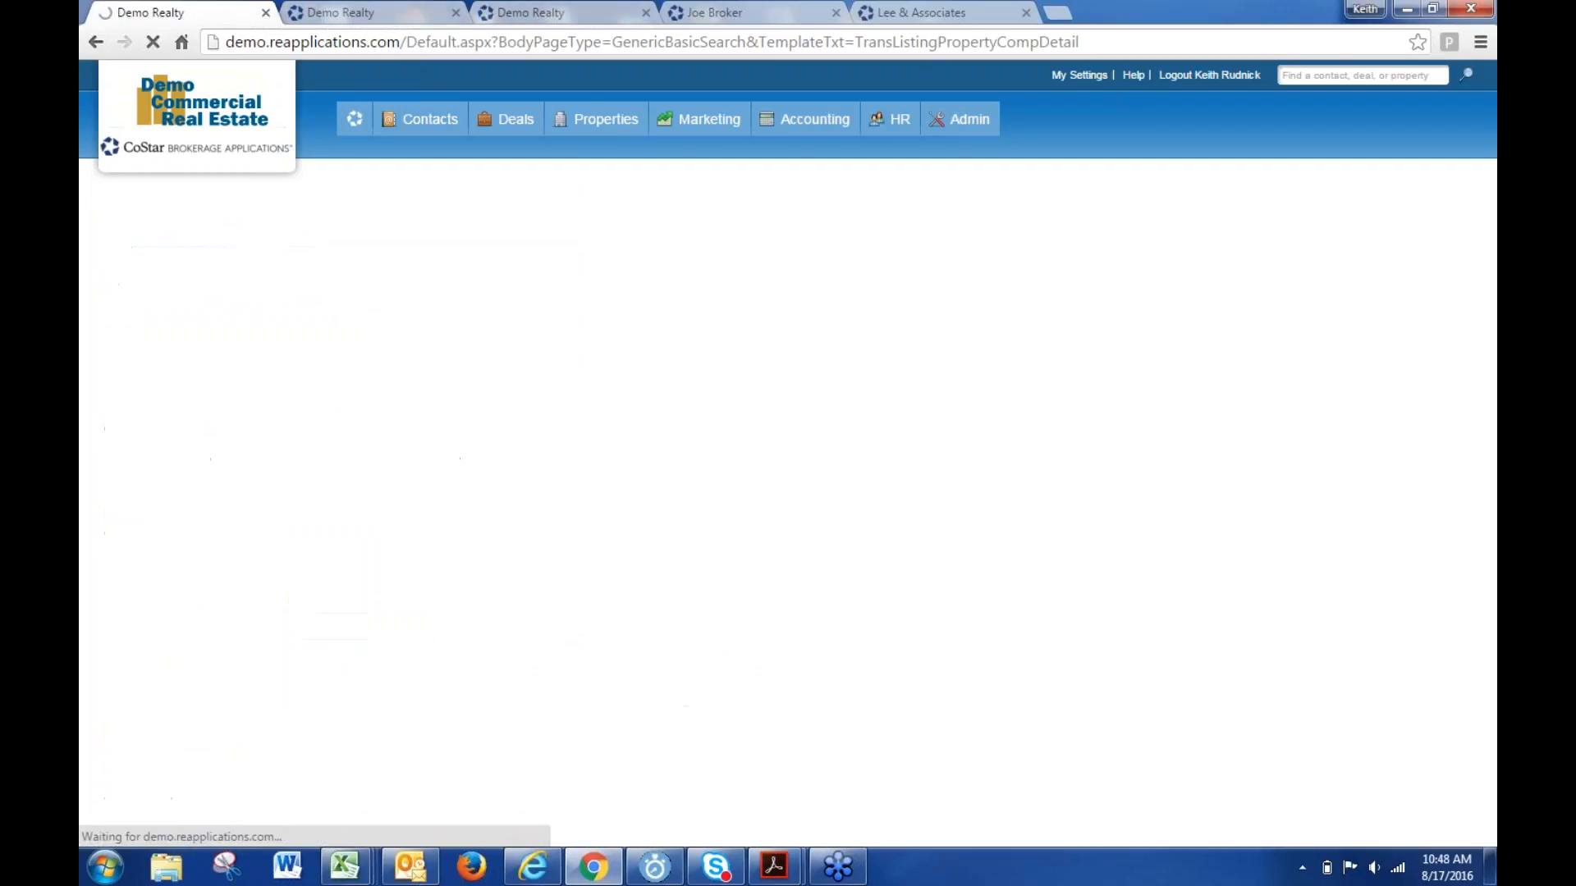
left_click(511, 14)
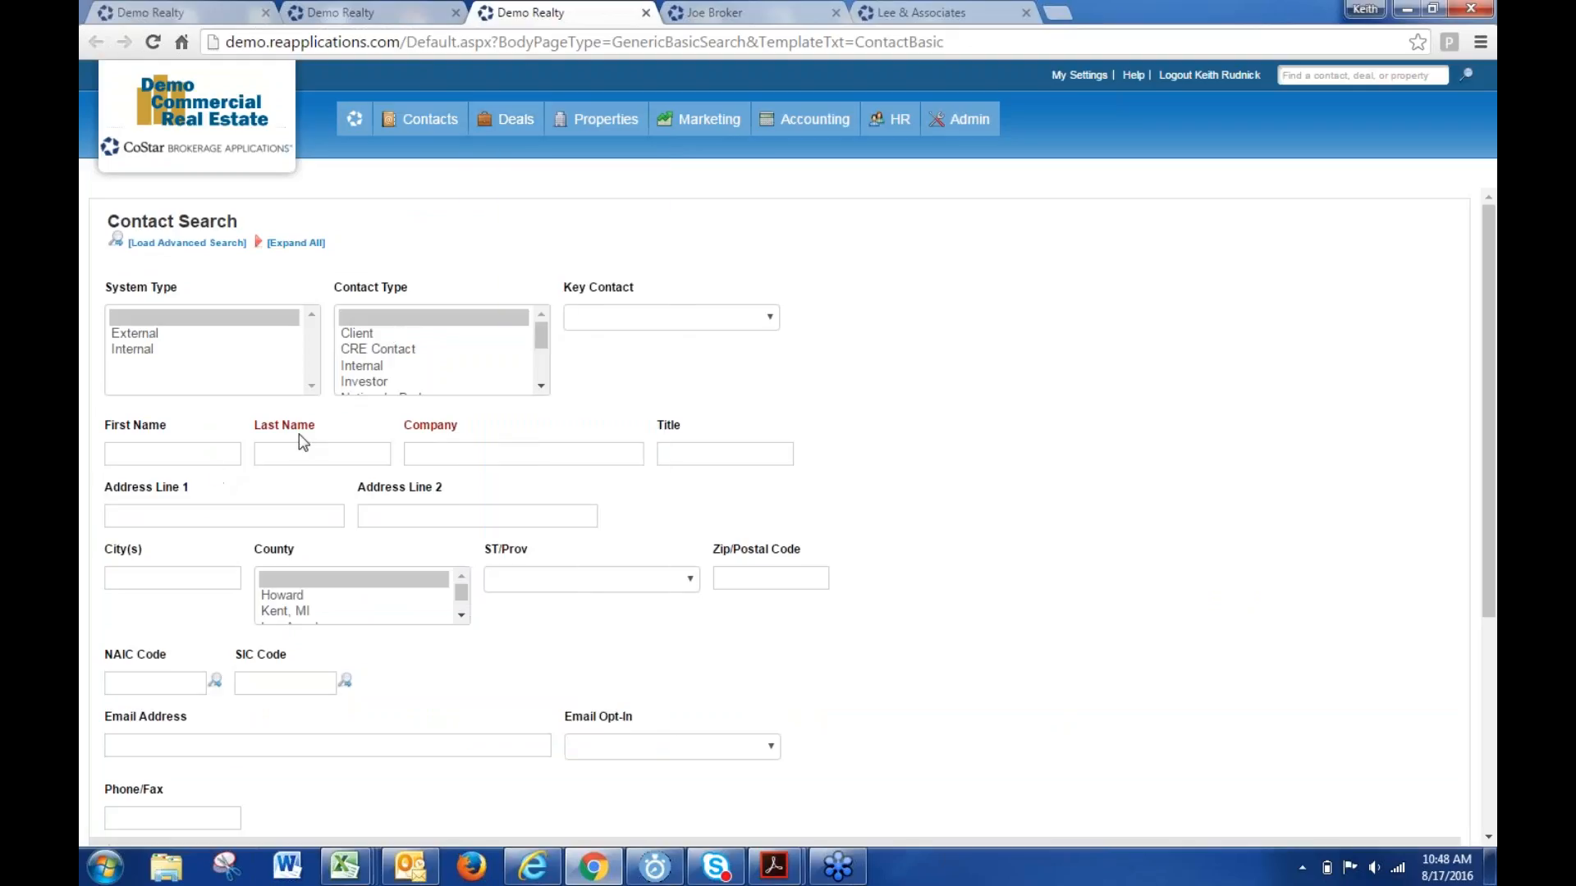
left_click(306, 454)
key("Return")
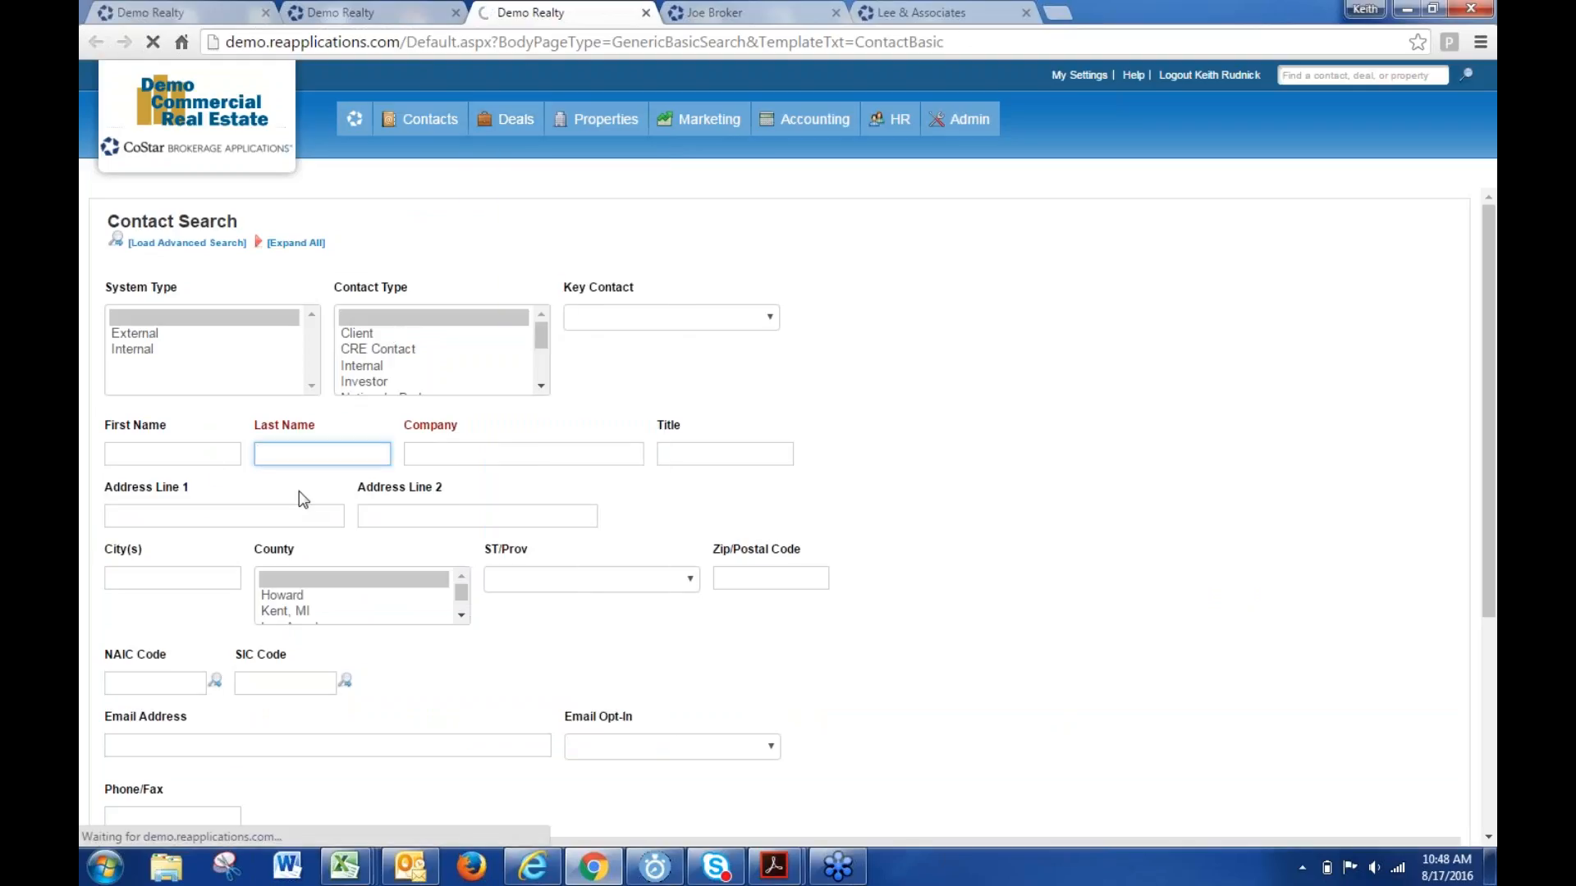
- Close the property inventory tab and compare Comp results (11281) with All Contacts (7255)
left_click(456, 13)
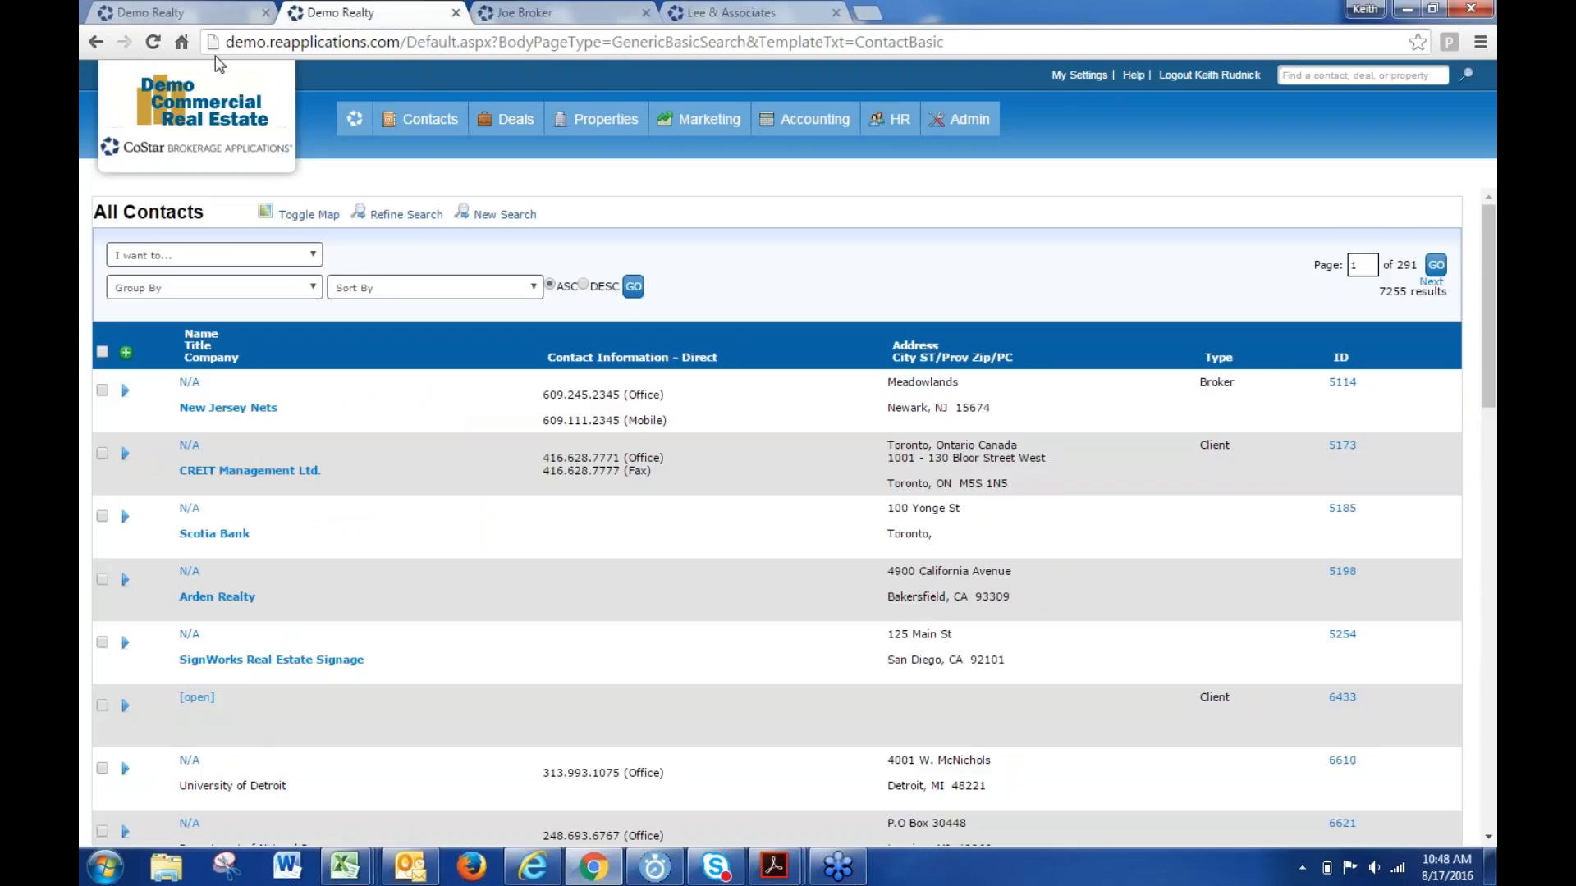
left_click(247, 19)
left_click(302, 18)
left_click(206, 18)
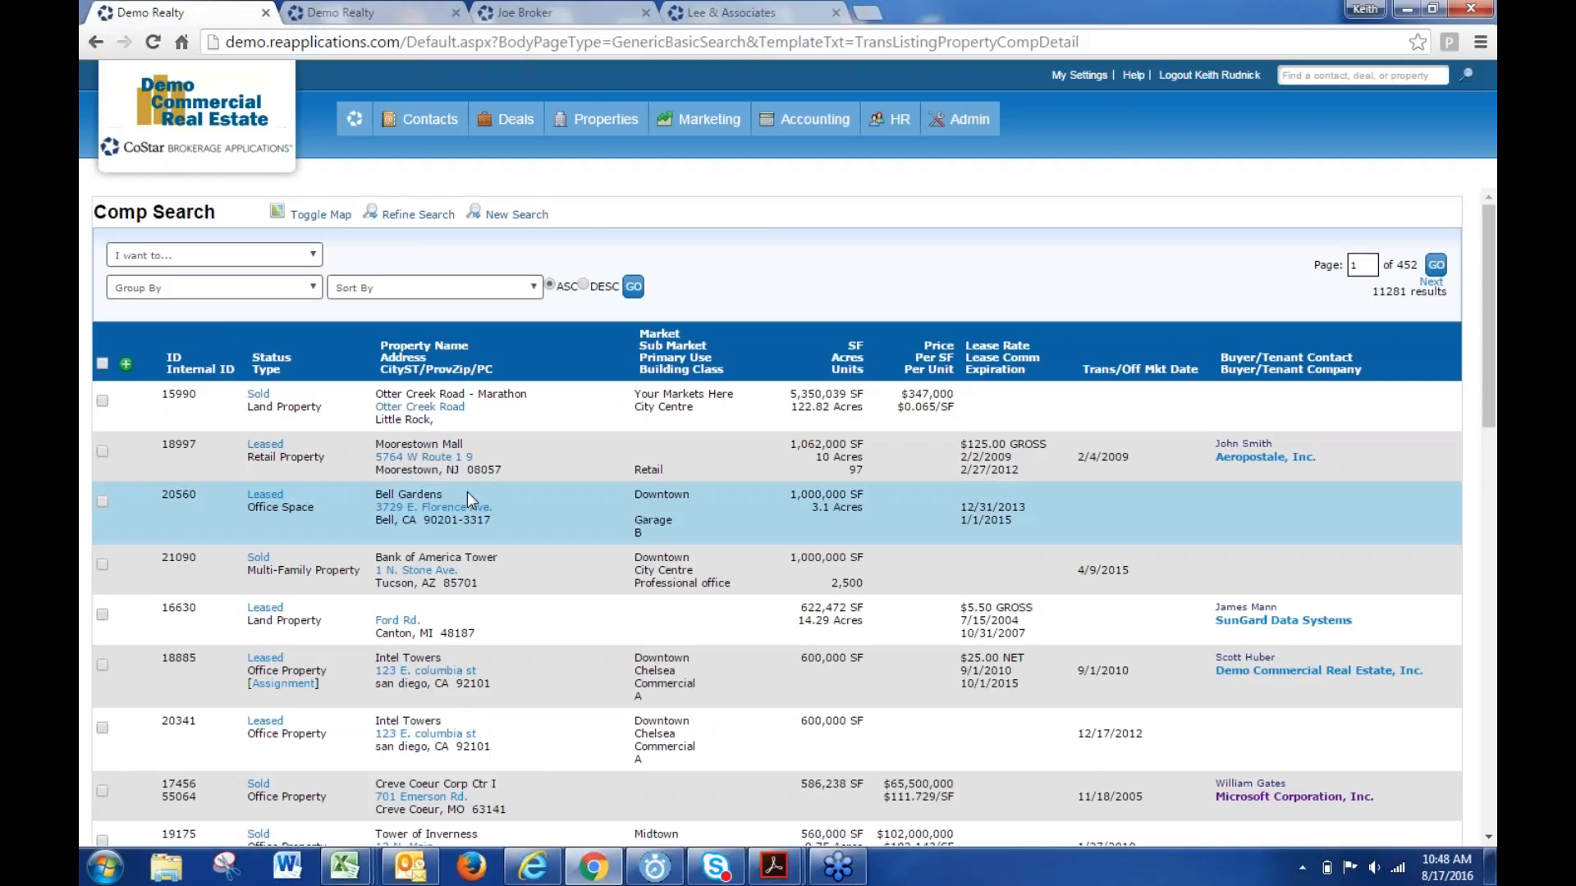
left_click(397, 16)
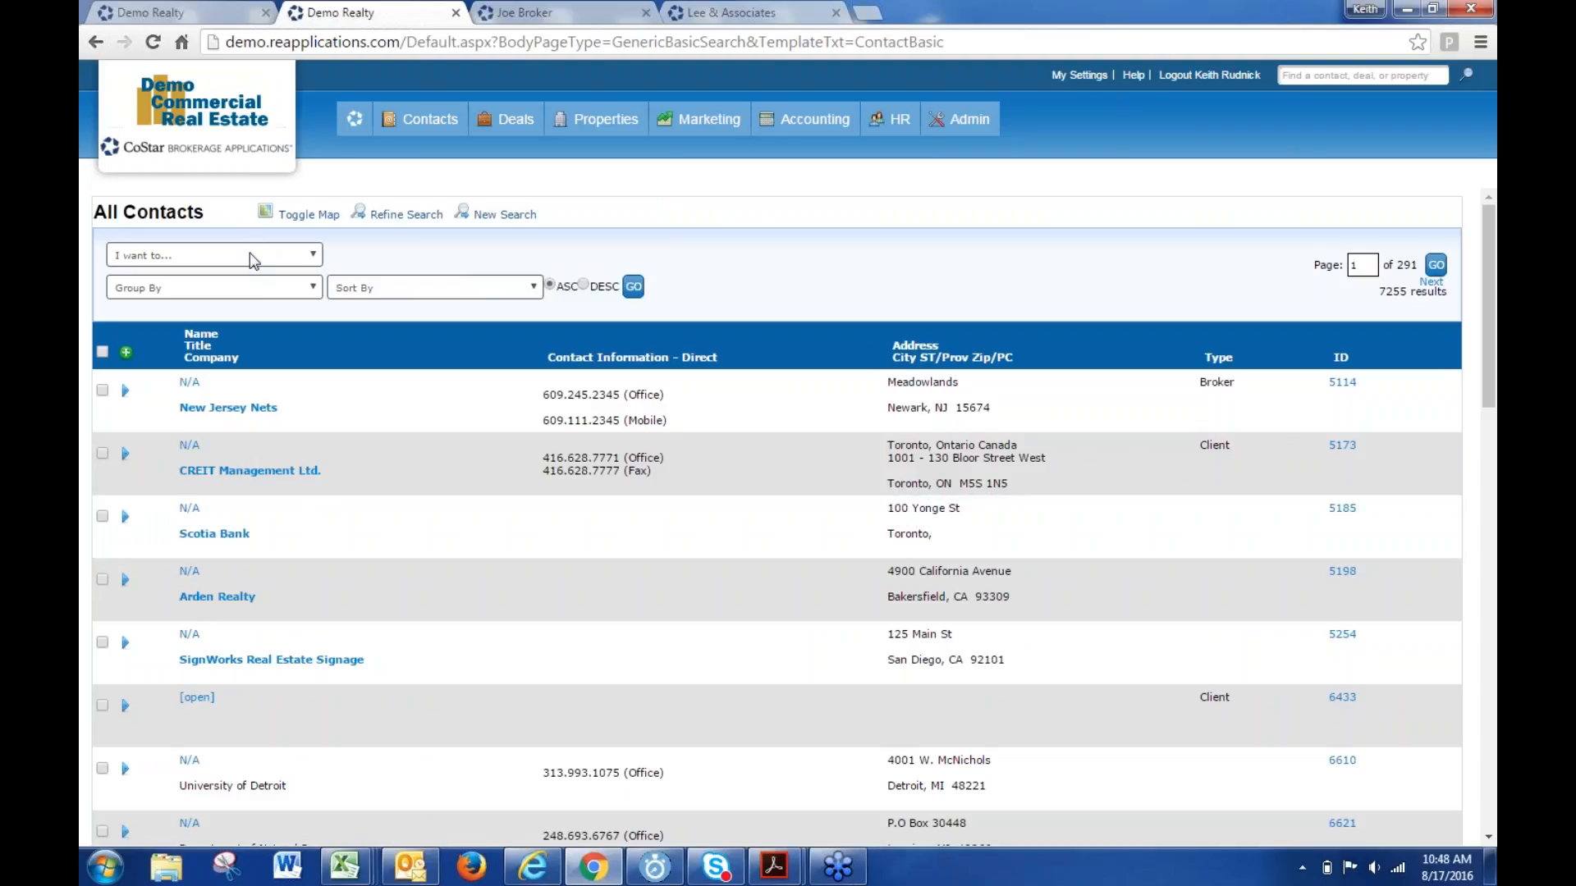
- Review the All Contacts action menu, then bring the Comp Search results (11281) forward
left_click(254, 259)
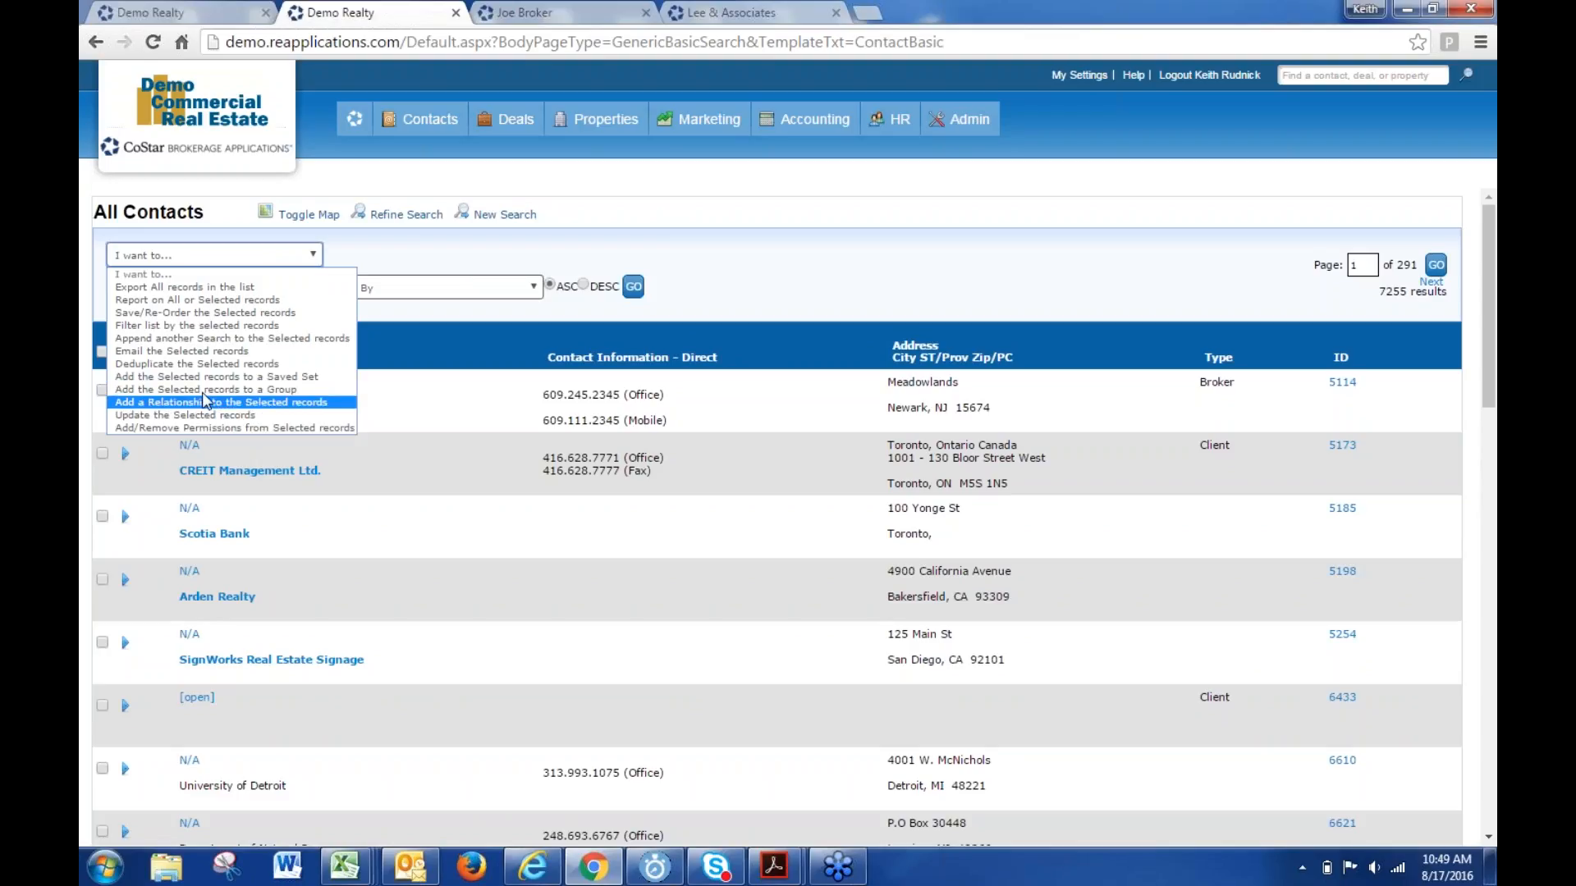
left_click(164, 13)
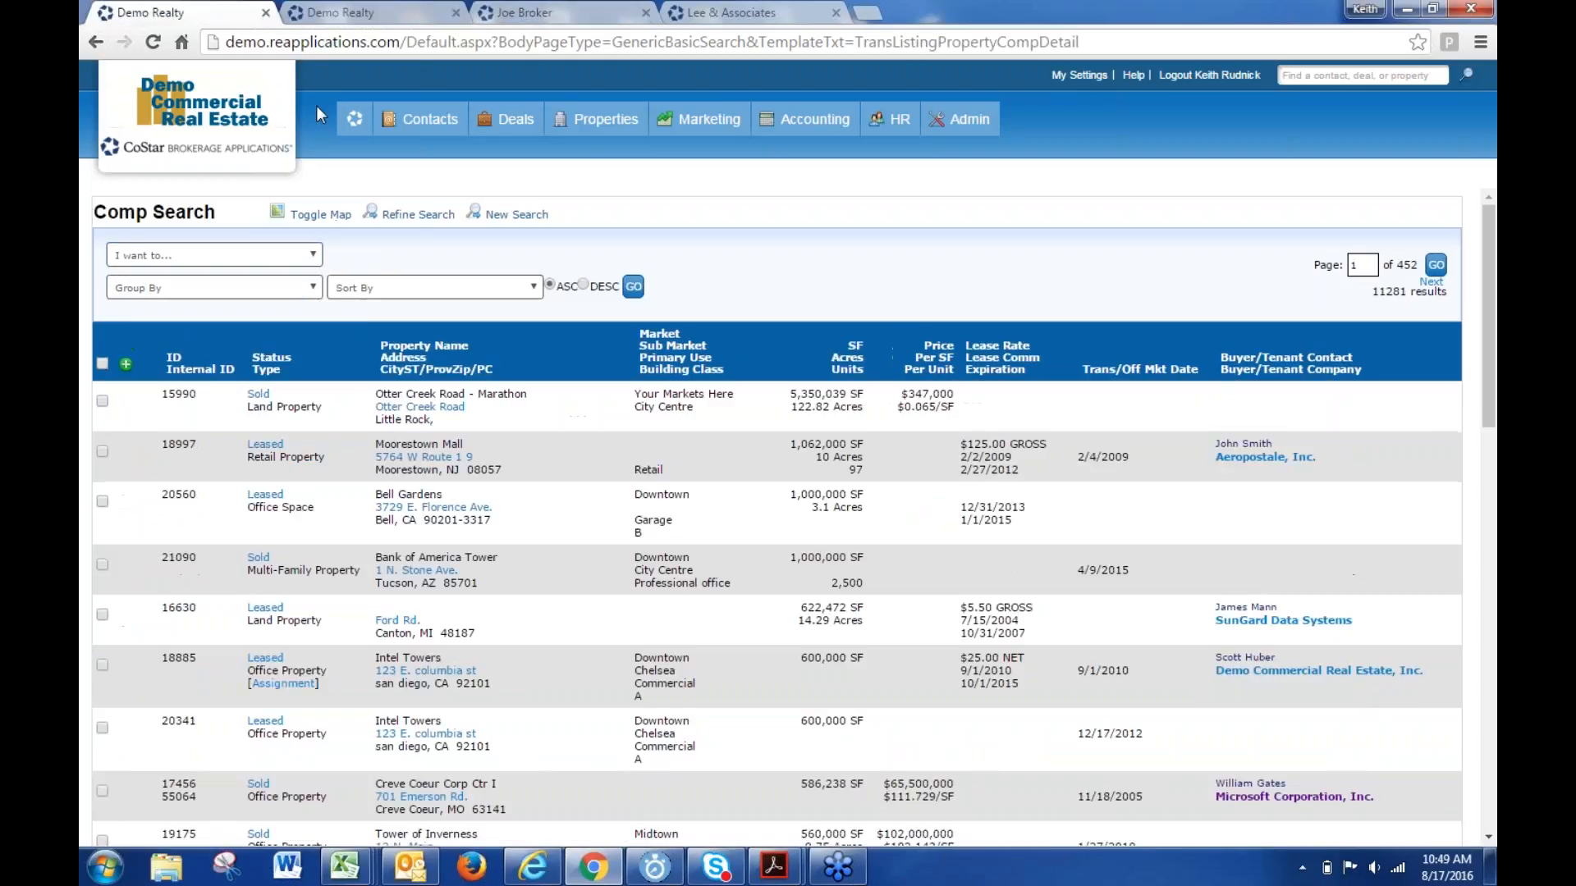
- Close the Comp Search tab, returning to the All Contacts results
left_click(198, 256)
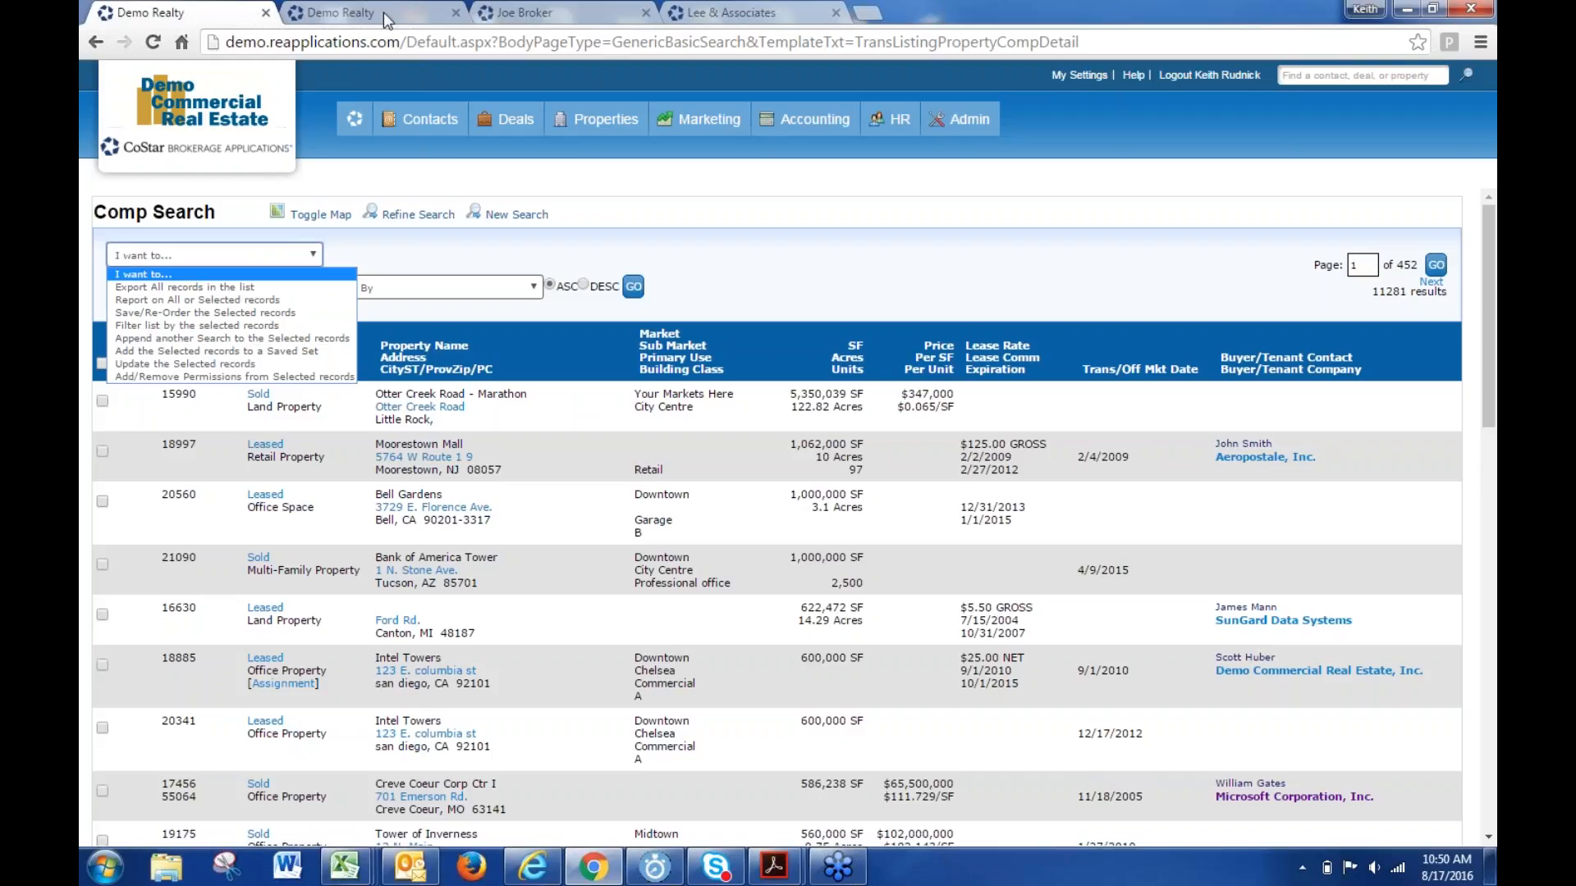
left_click(266, 13)
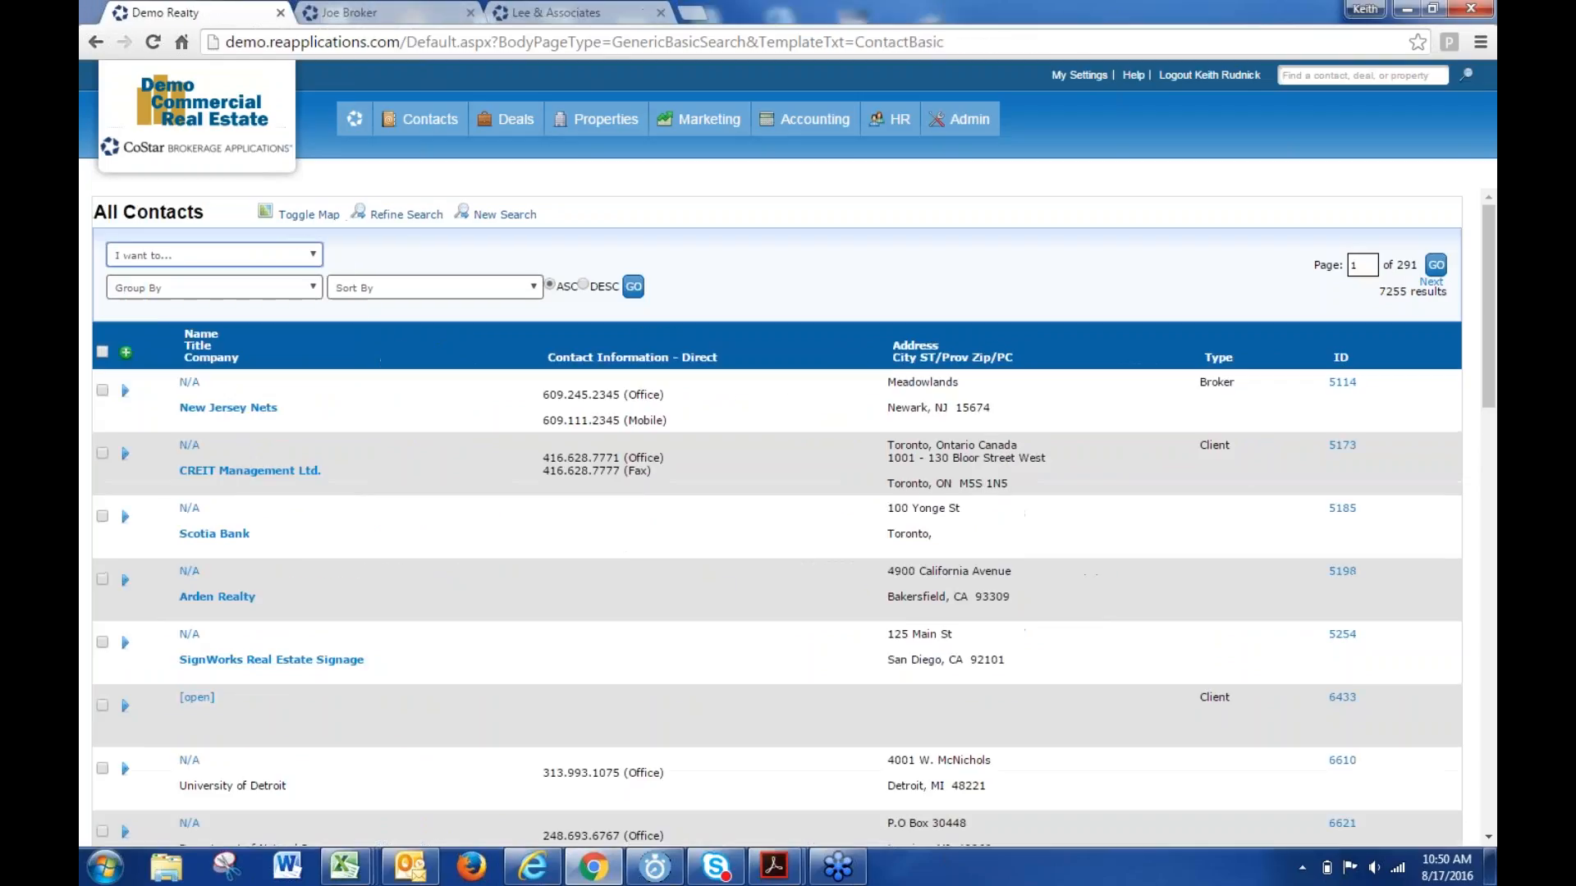
left_click(218, 255)
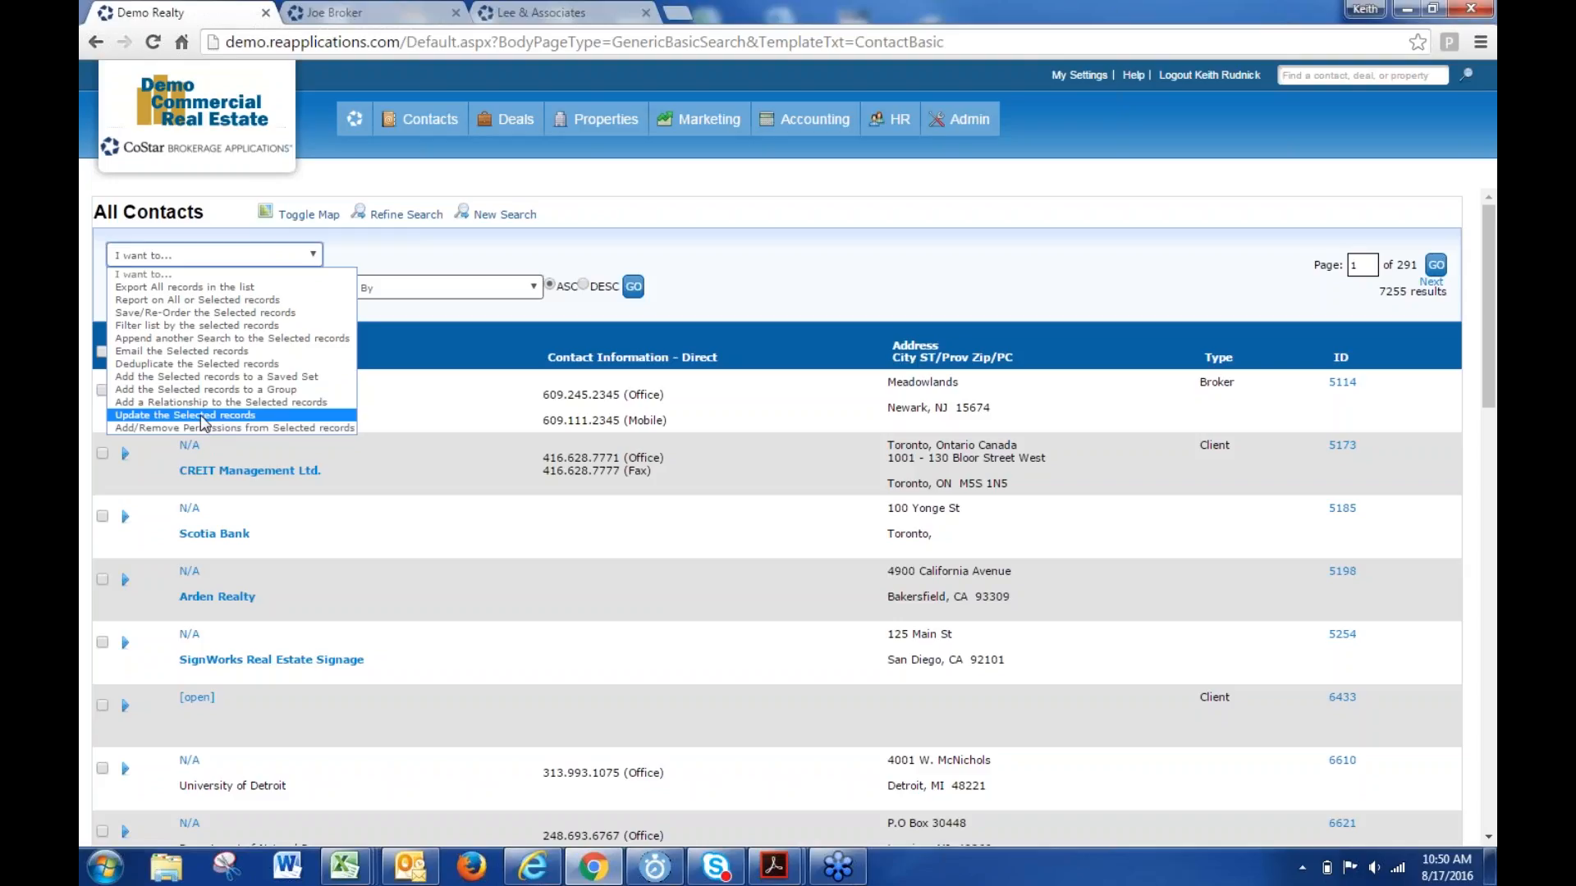
left_click(412, 549)
- Select every contact on the page and choose 'Update the Selected records'
left_click(102, 351)
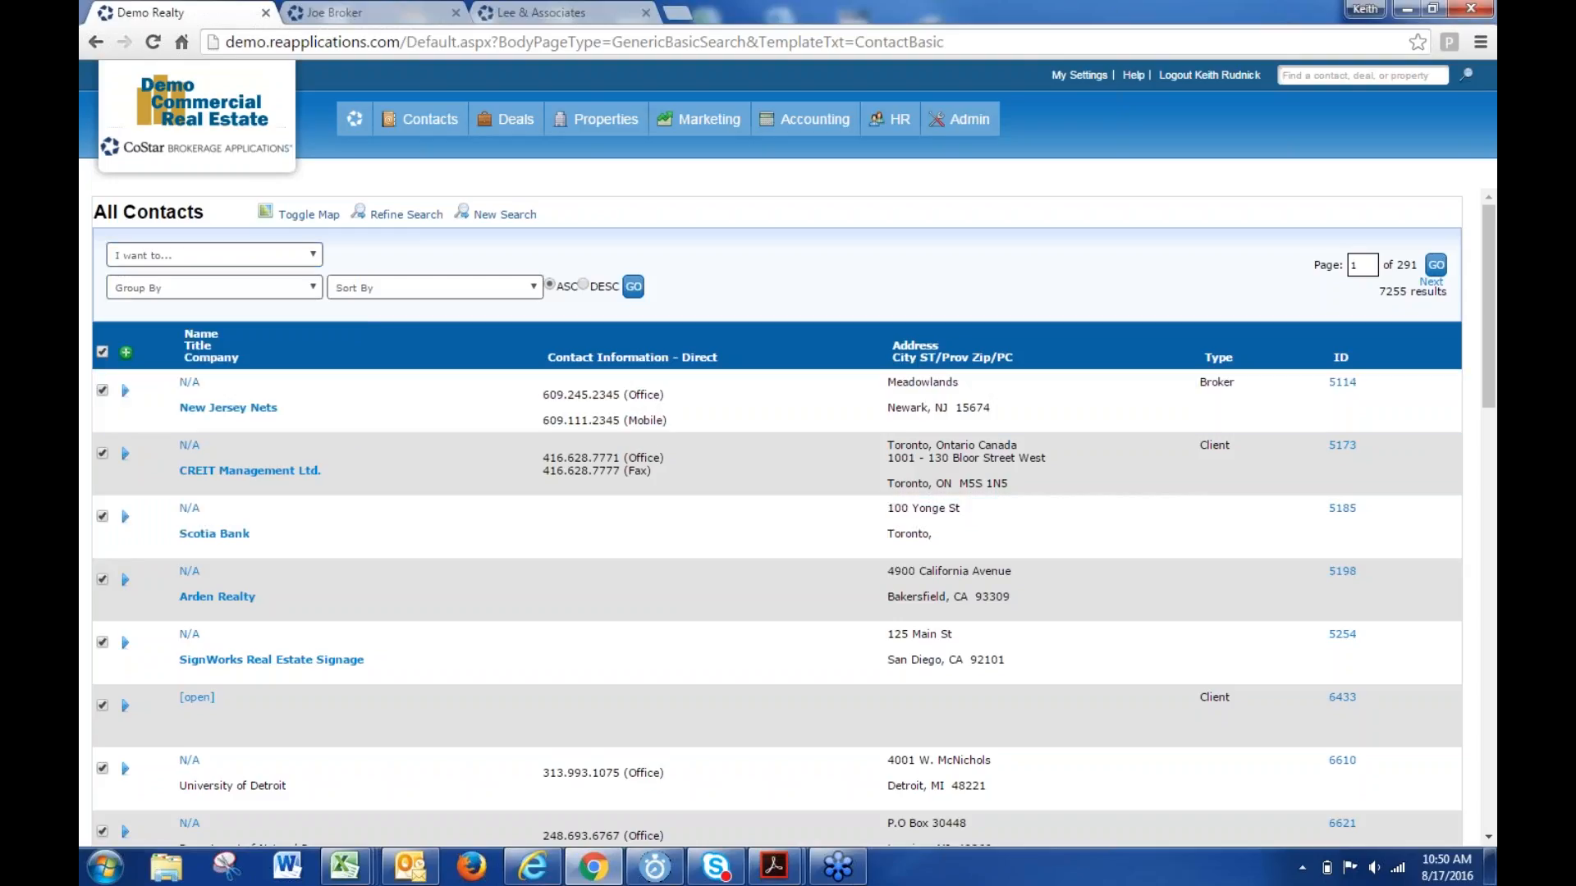
left_click(181, 255)
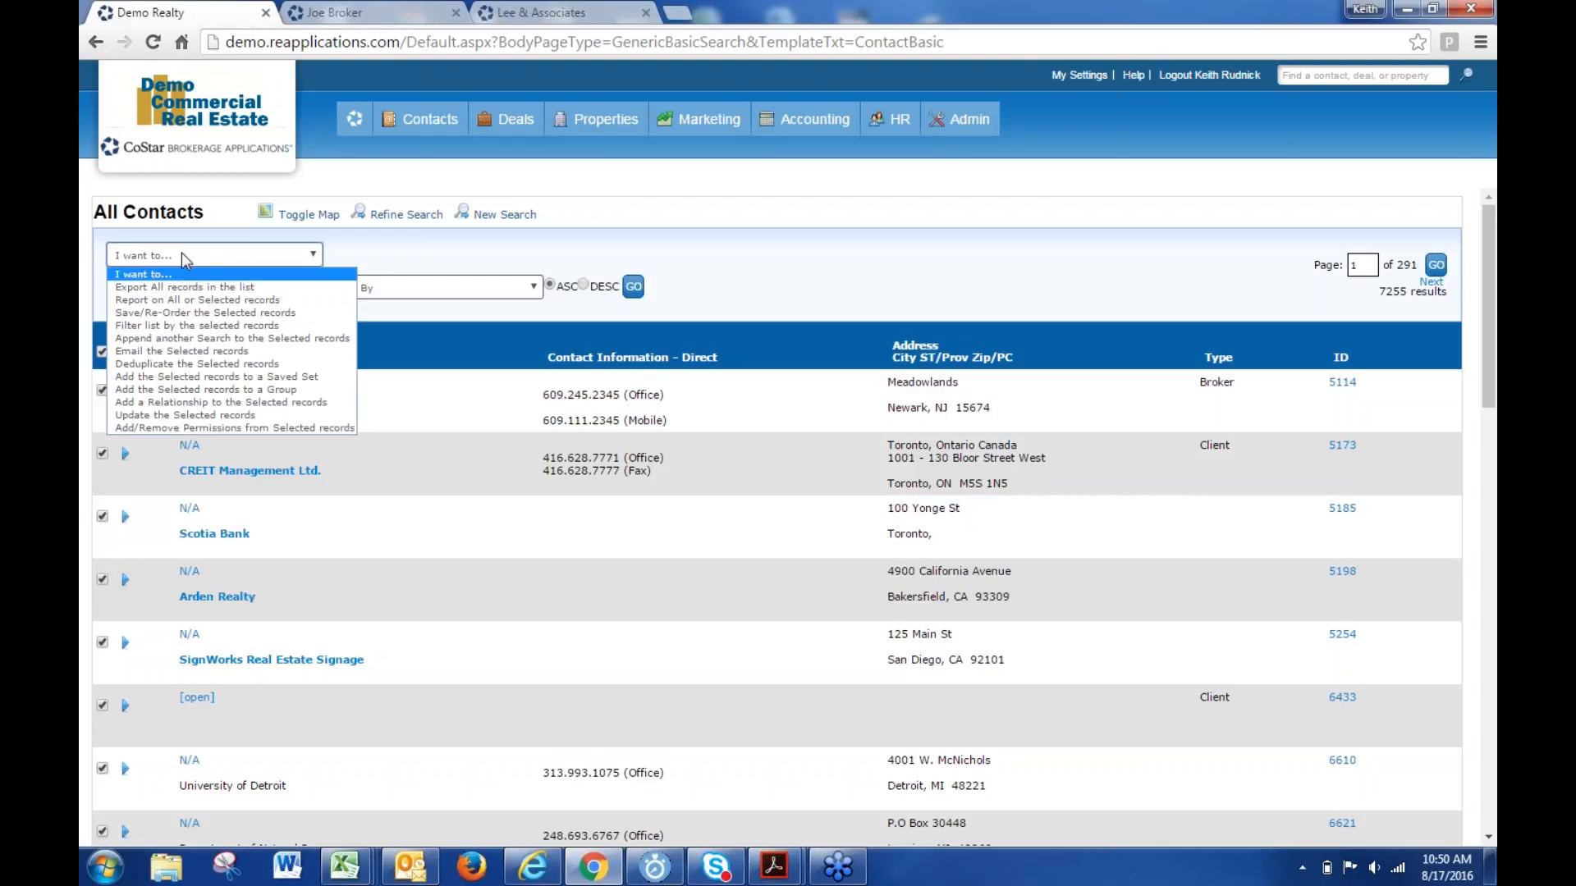
left_click(187, 415)
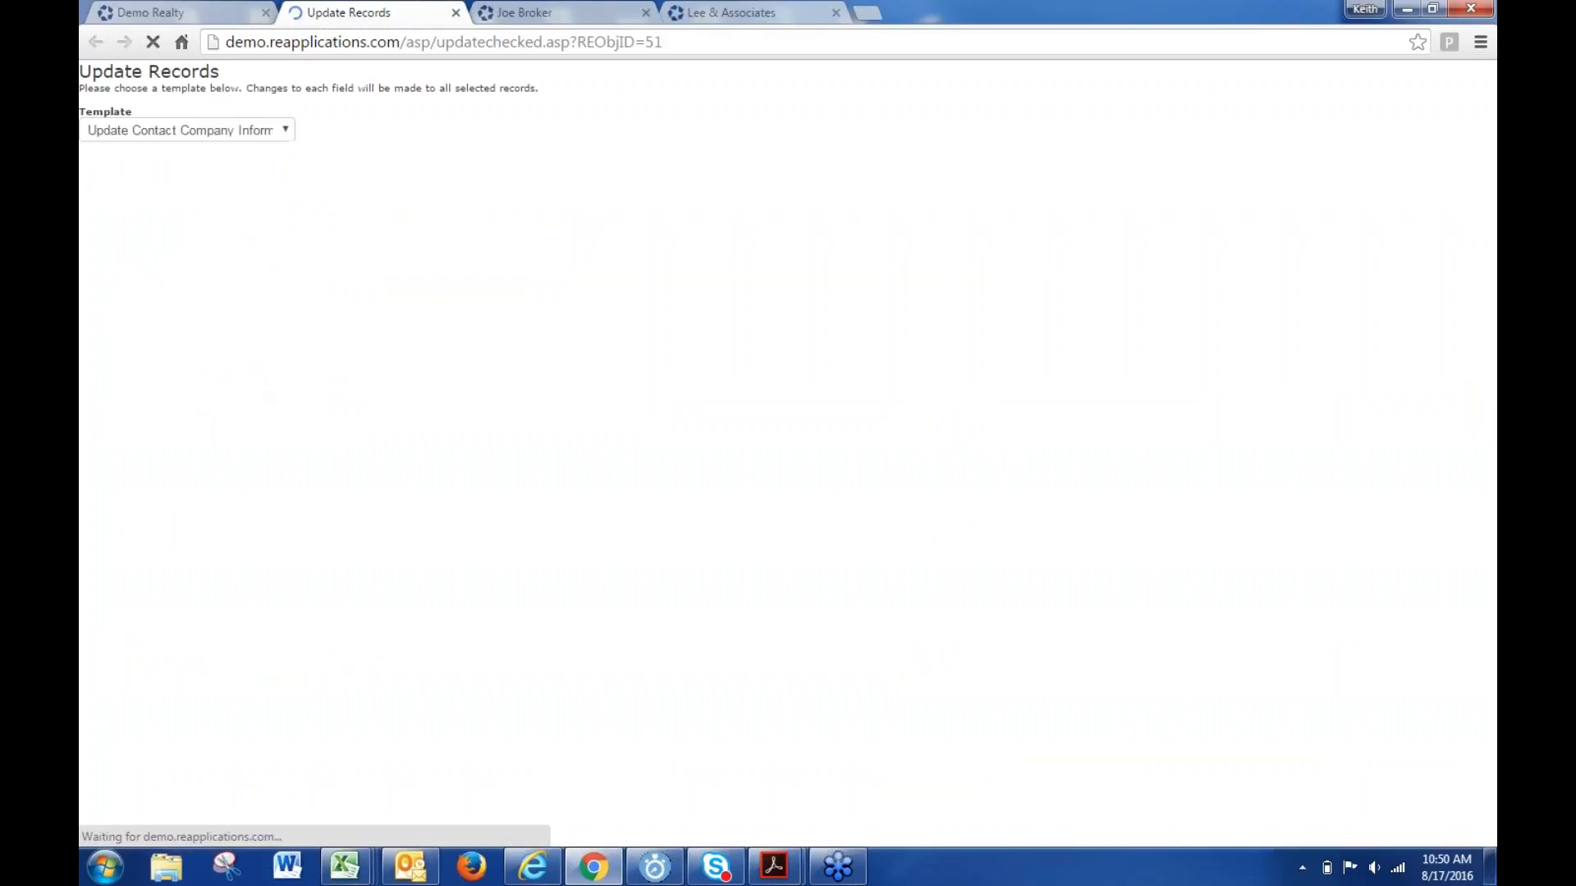
- Add Company Name and First Name as fields in the Update Records template
left_click(418, 128)
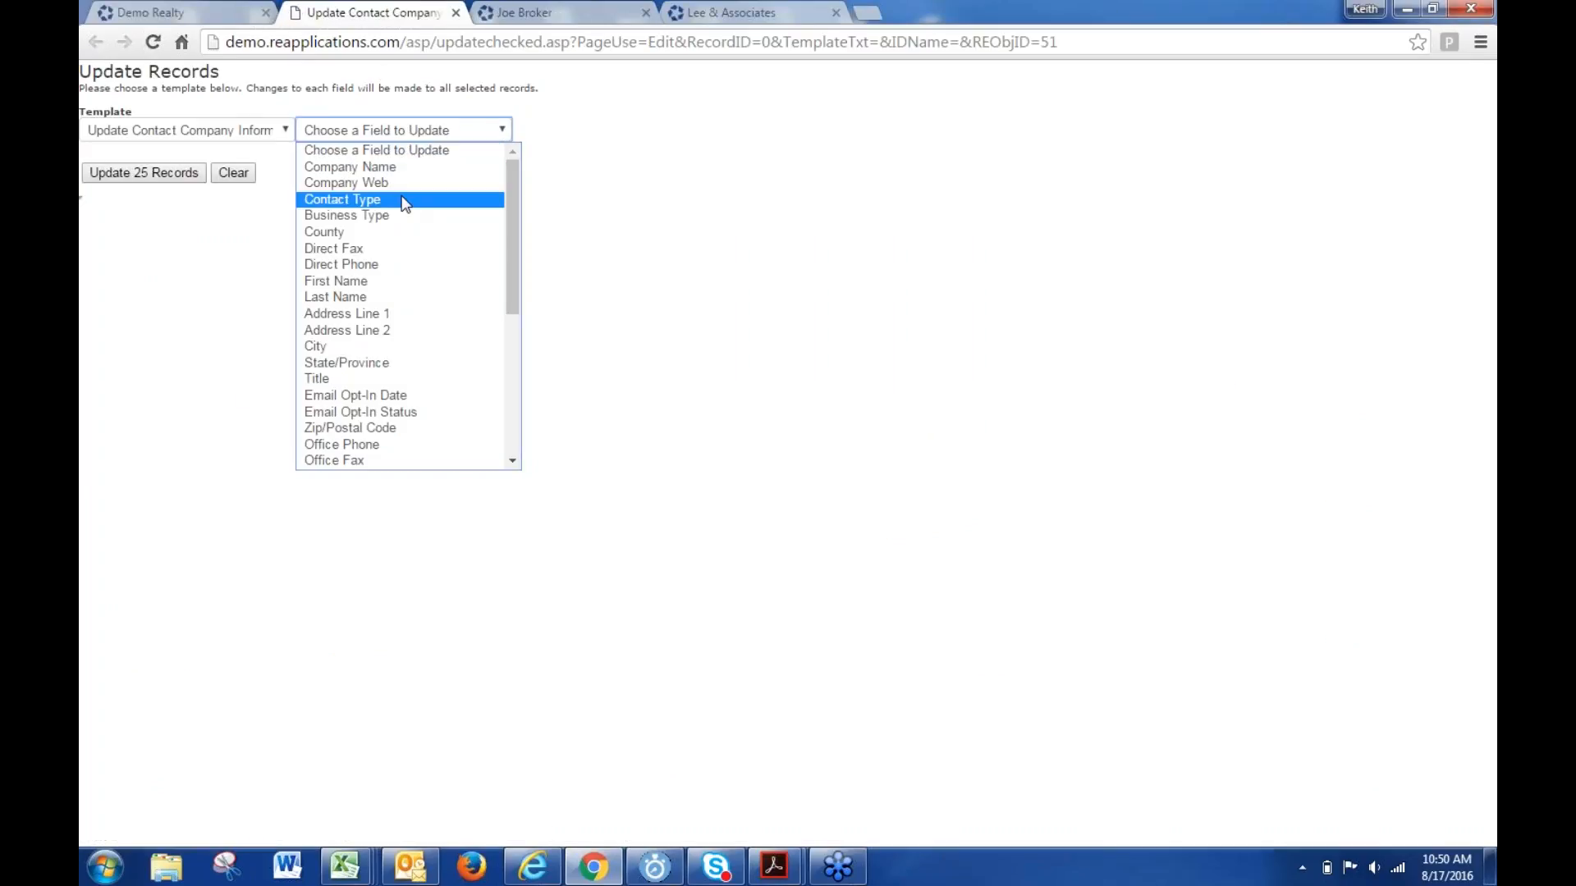
scroll(399, 205, "down", 6)
scroll(400, 220, "up", 6)
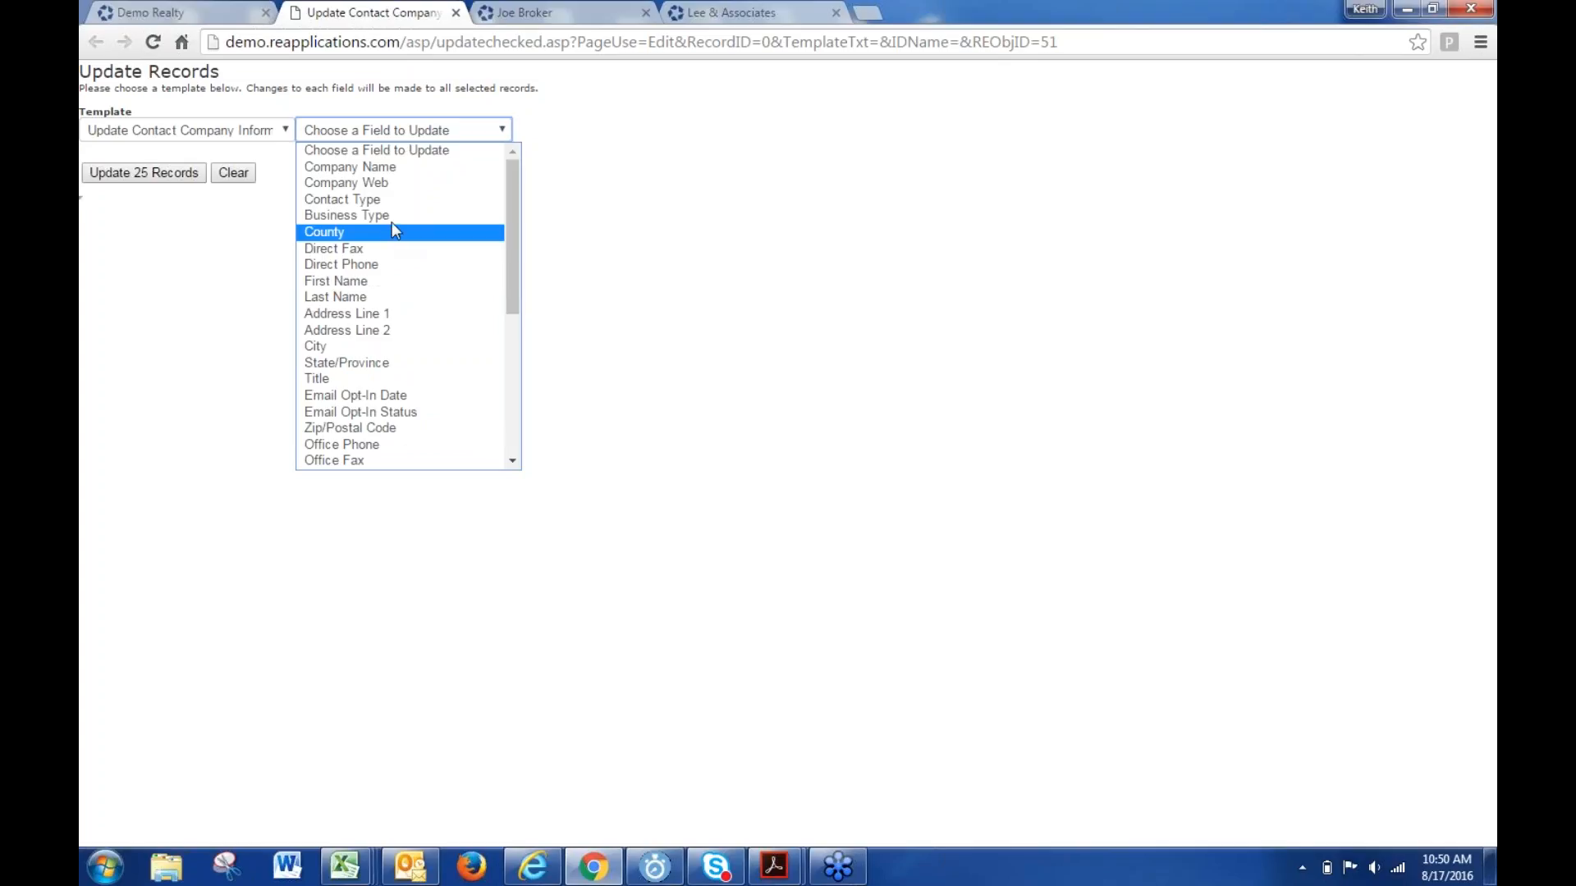
left_click(397, 166)
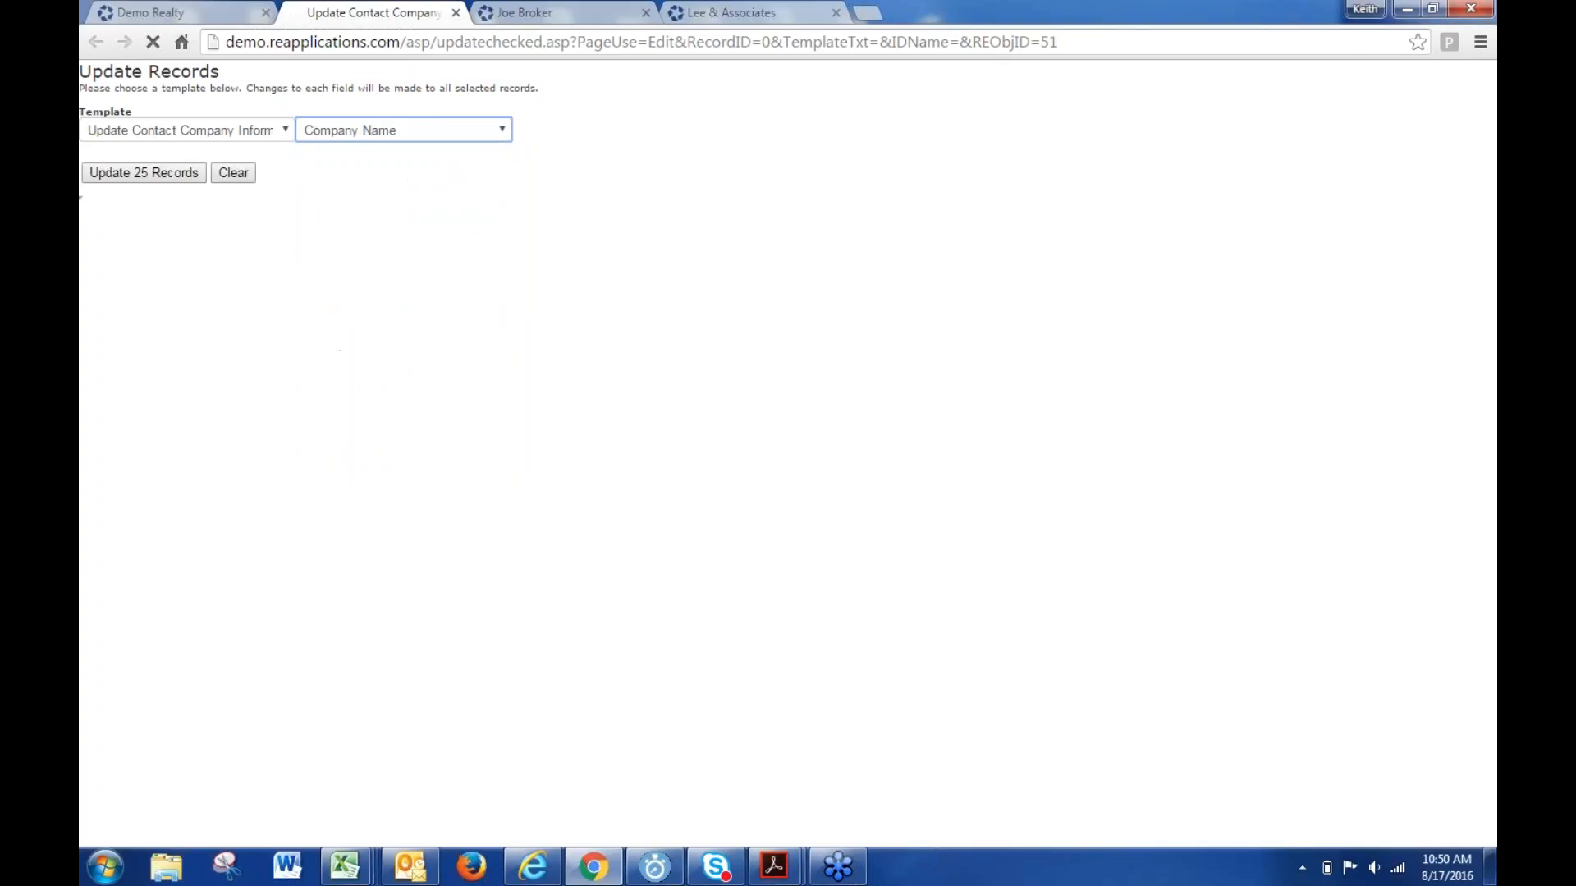
left_click(552, 173)
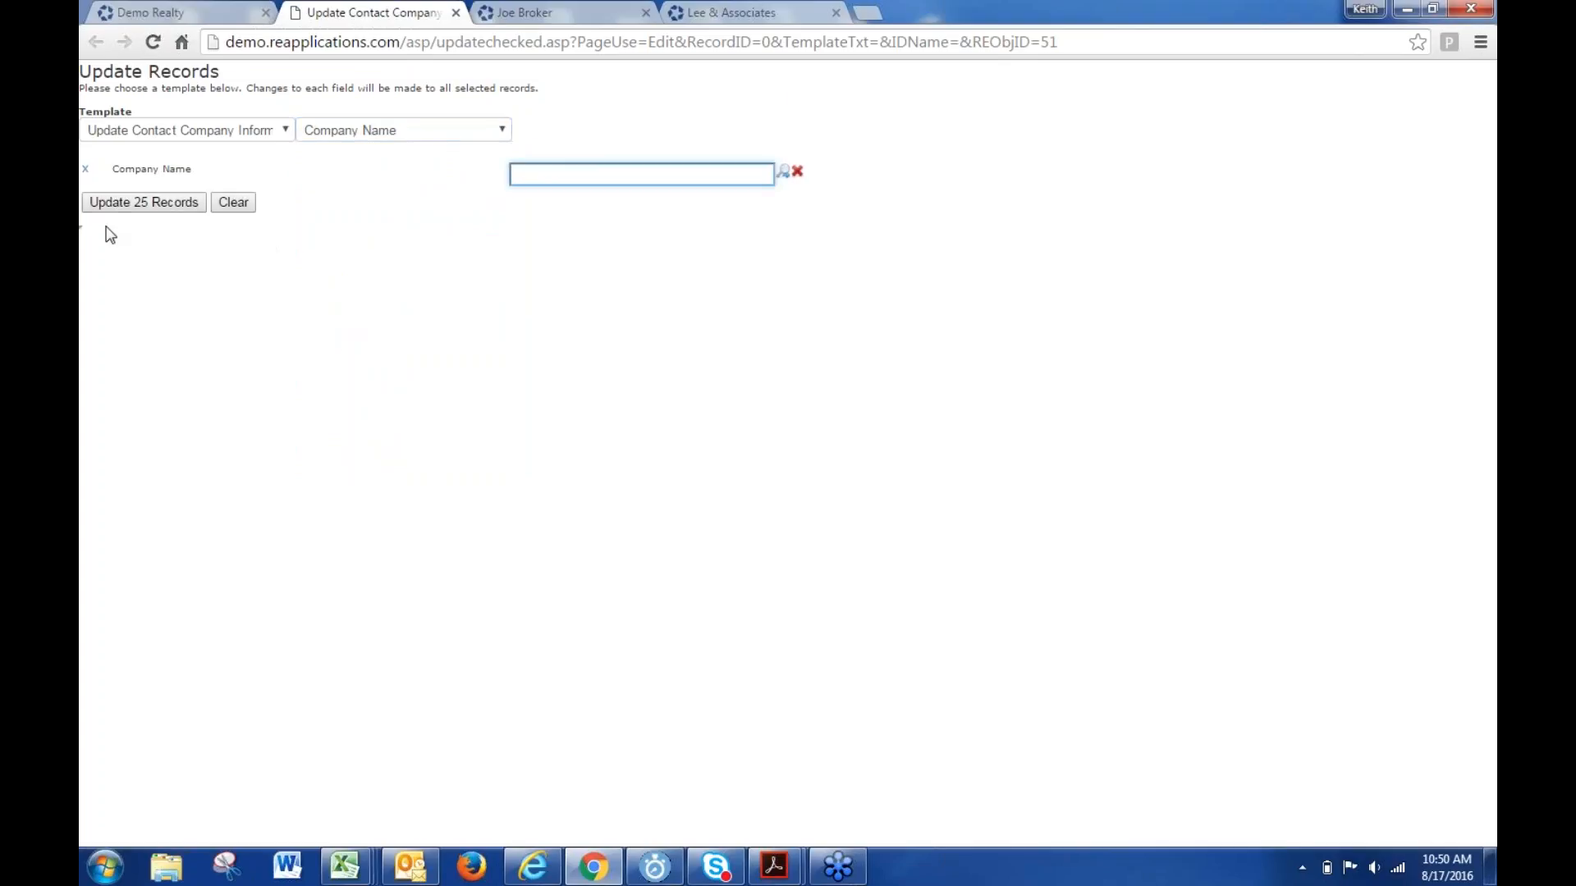
left_click(336, 132)
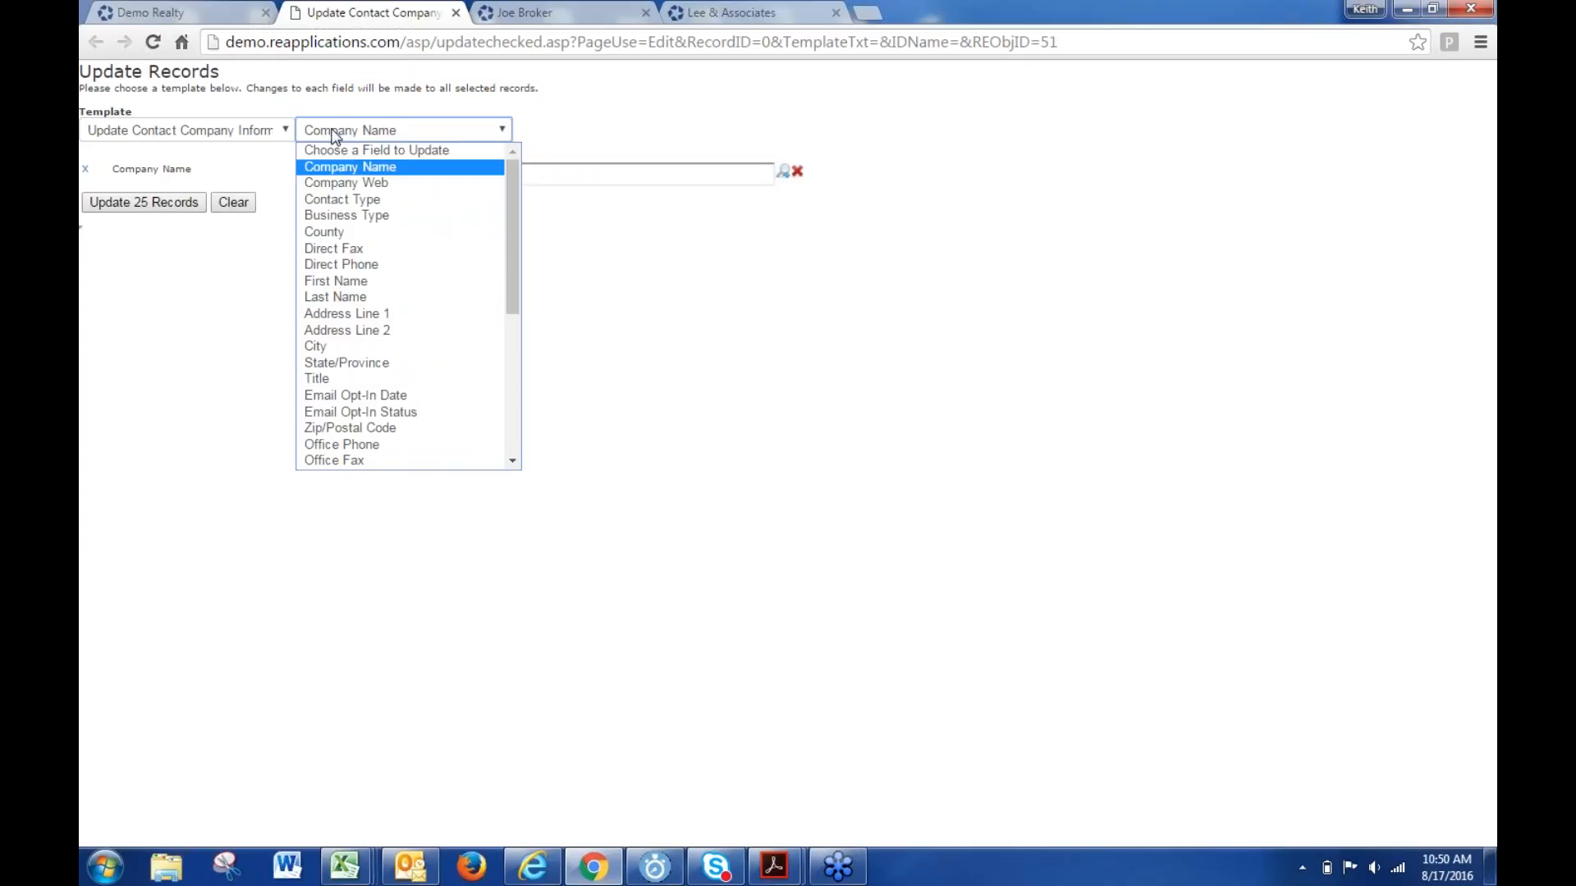
left_click(333, 280)
- Add Contact Type and Publish To Web fields, then close Update Records without applying
left_click(383, 125)
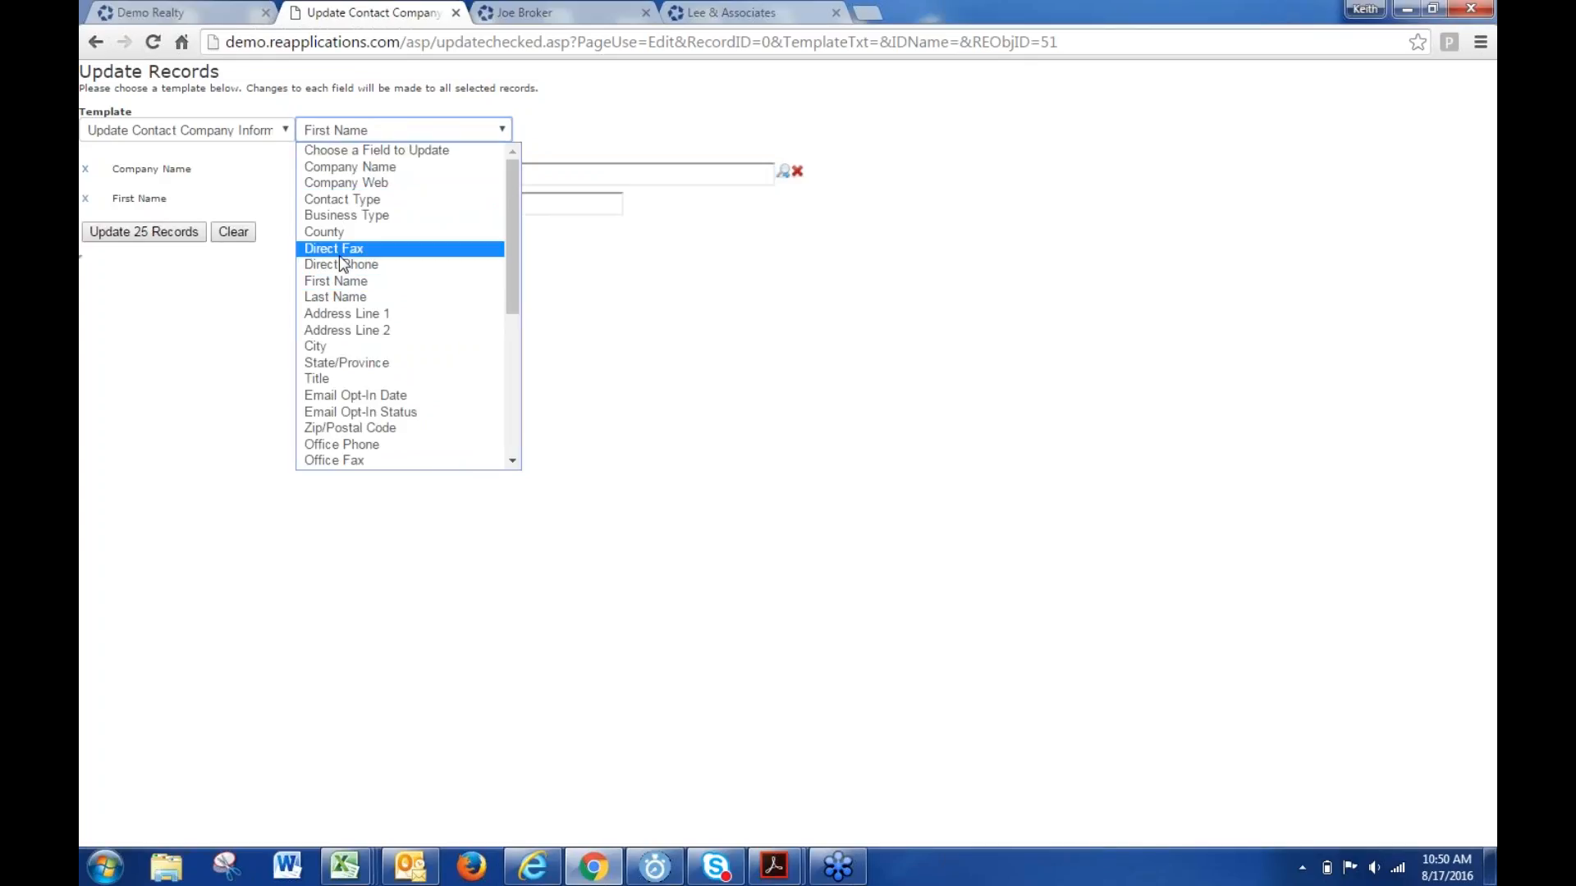
left_click(345, 201)
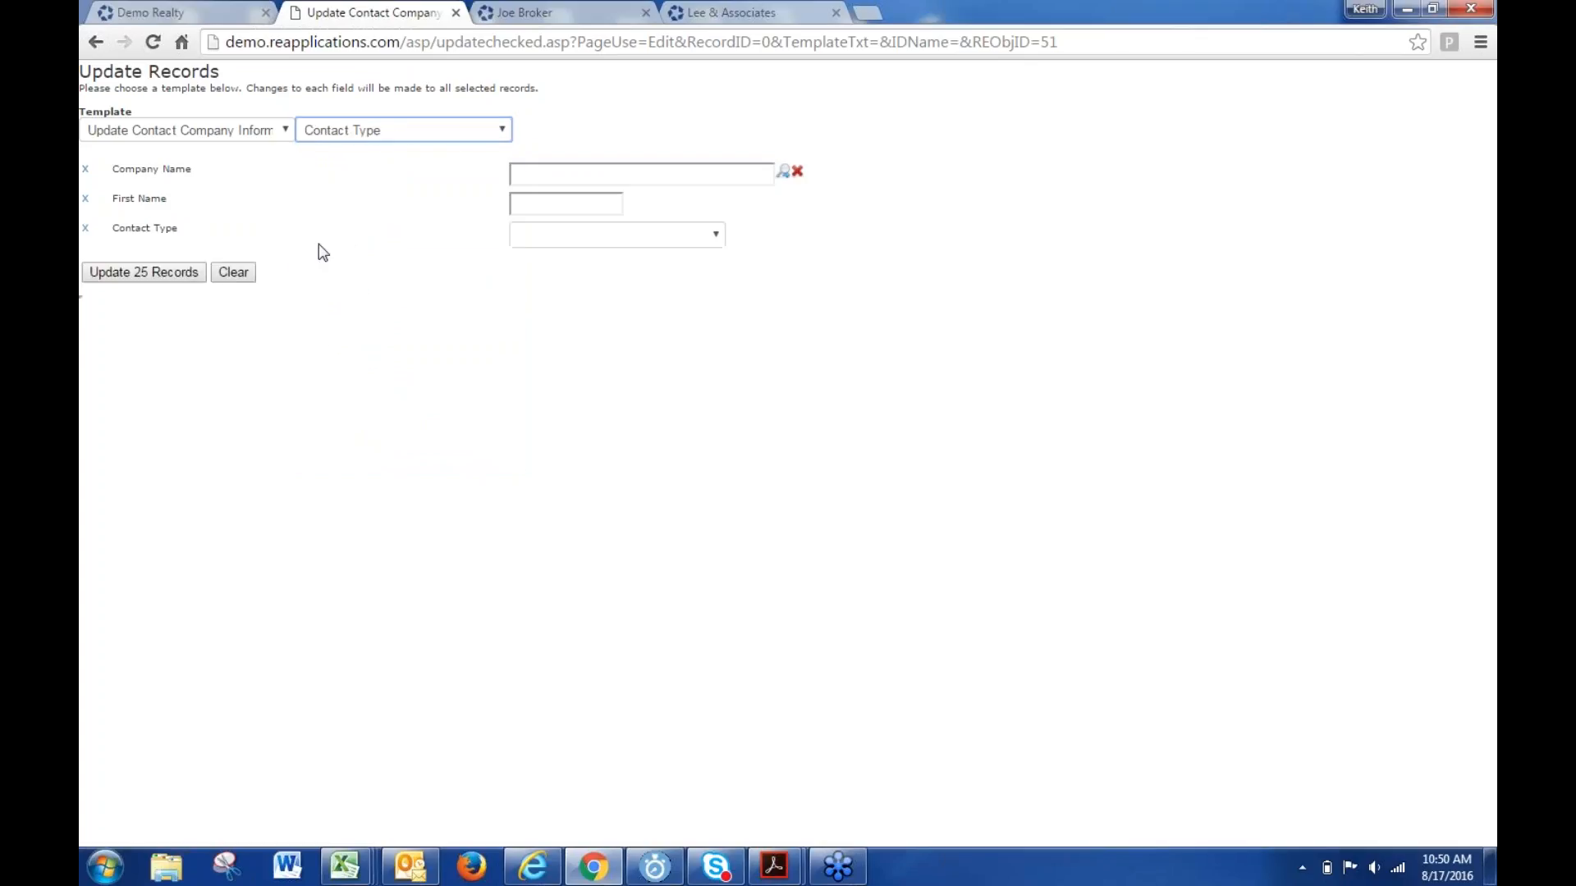
left_click(361, 128)
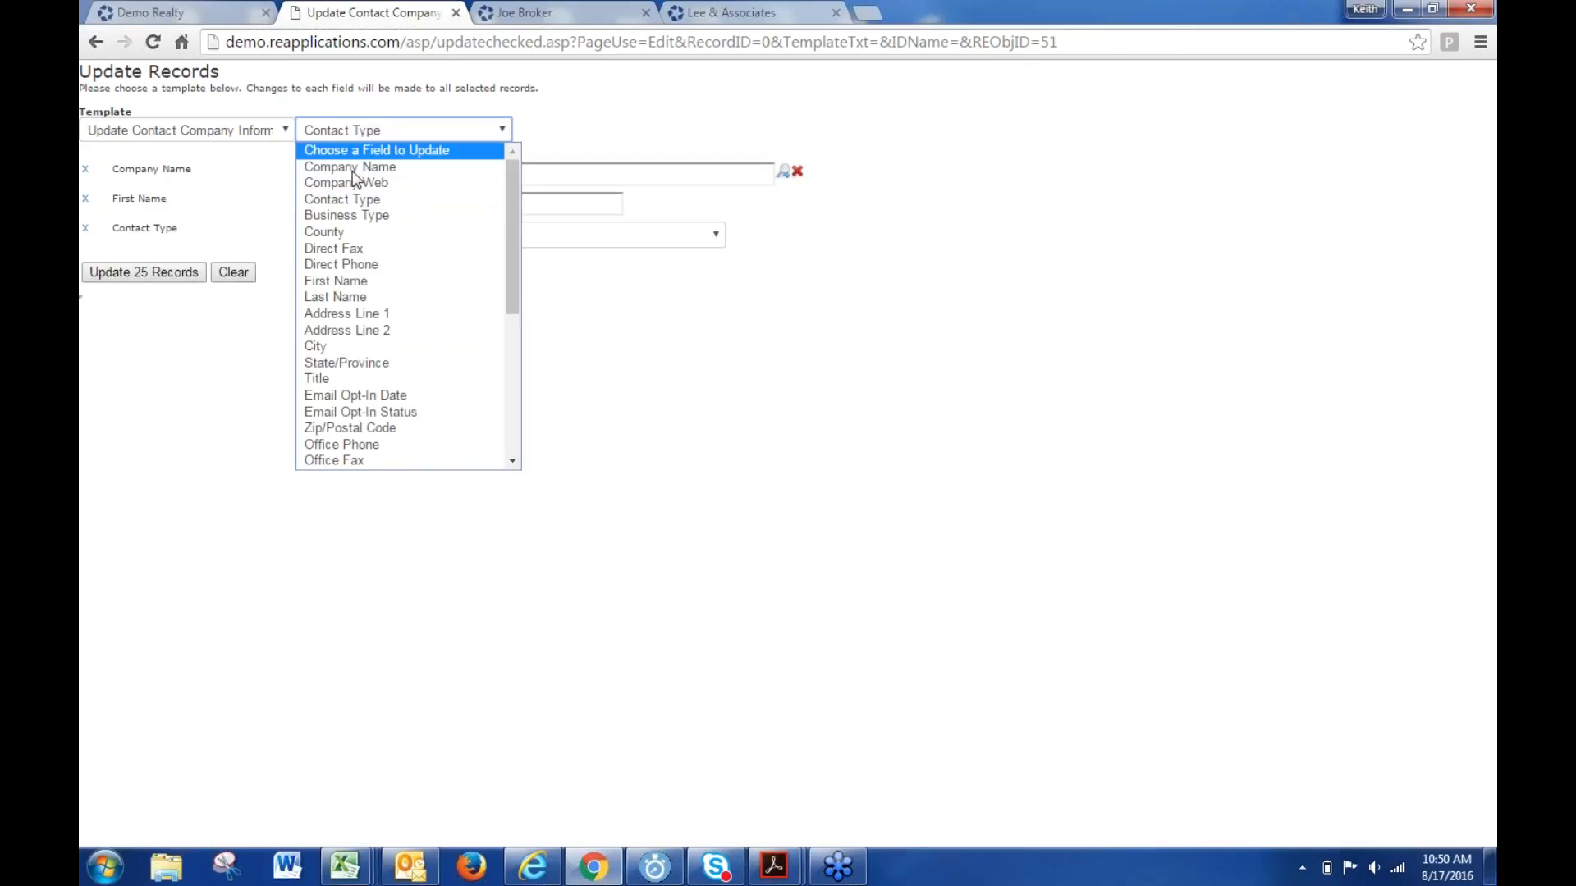
scroll(375, 273, "down", 5)
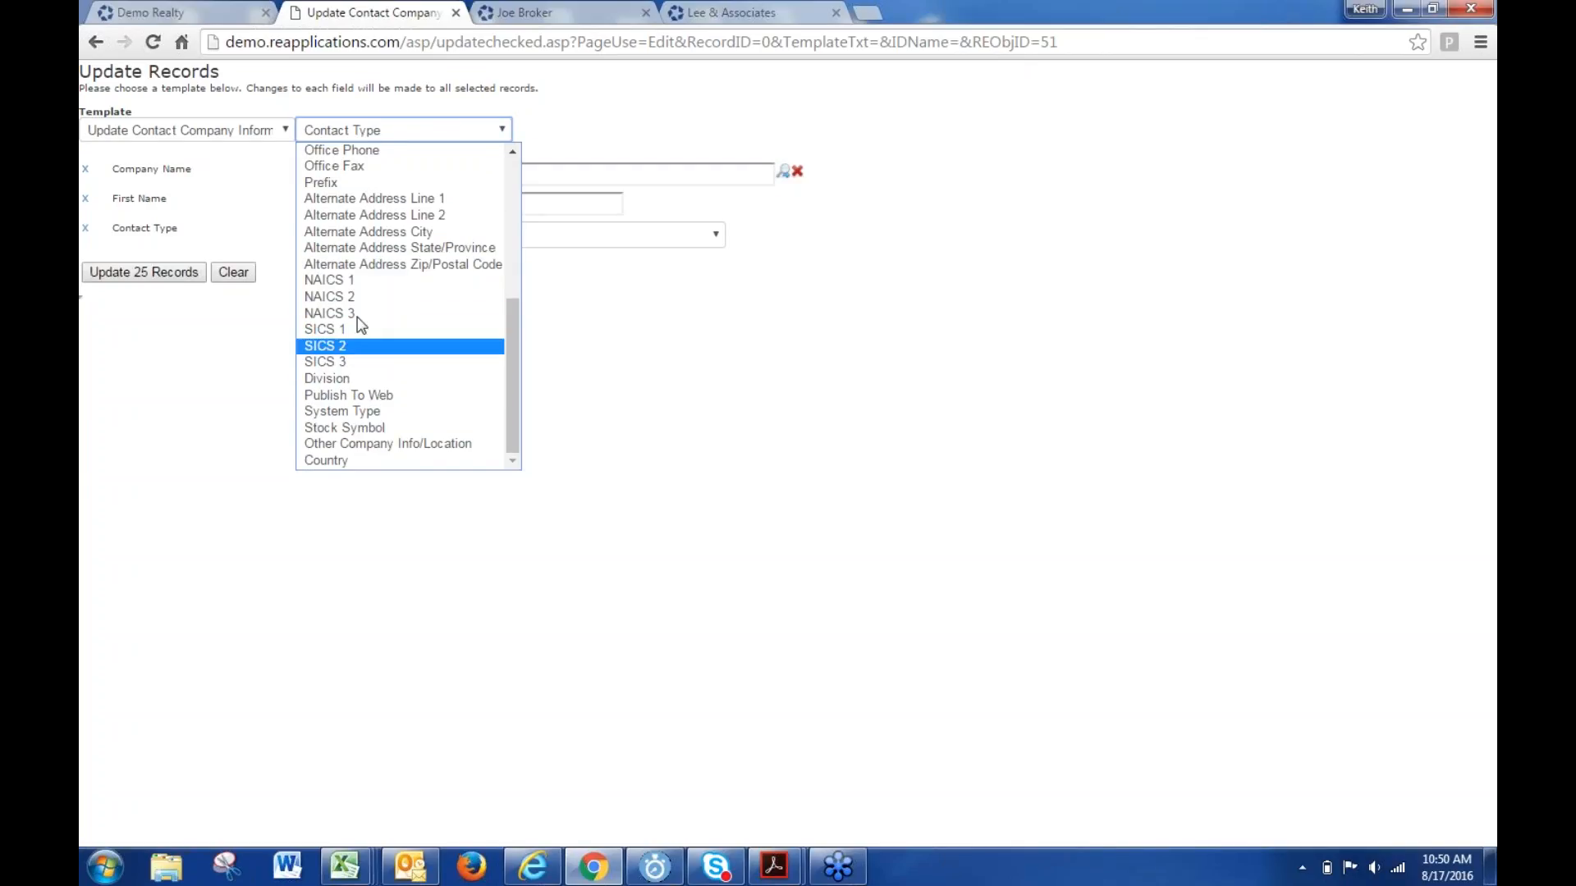
left_click(348, 395)
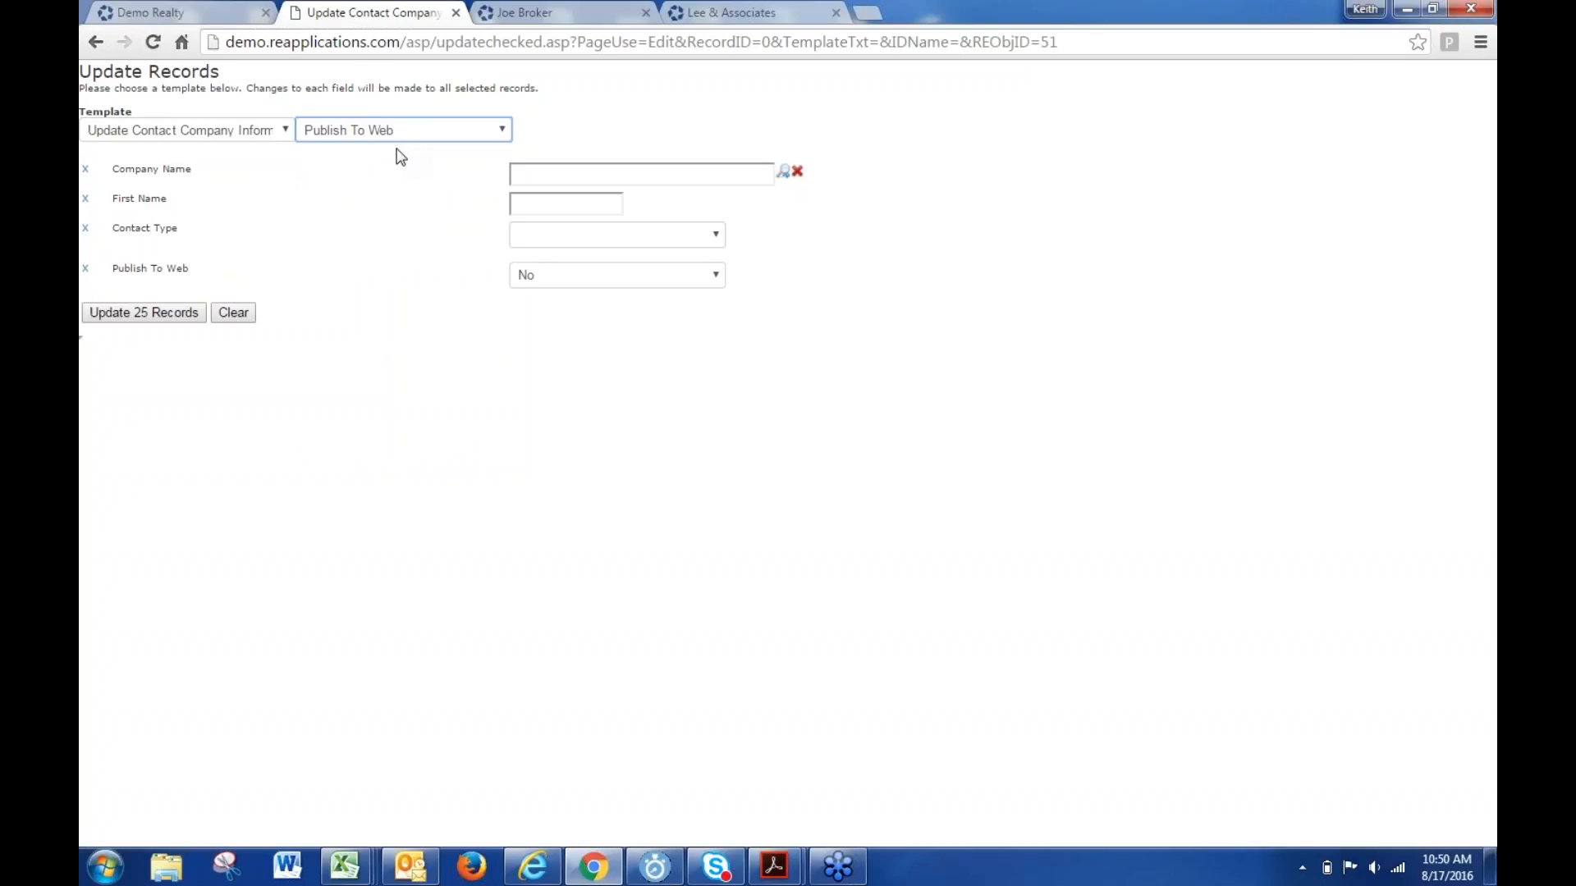
left_click(455, 13)
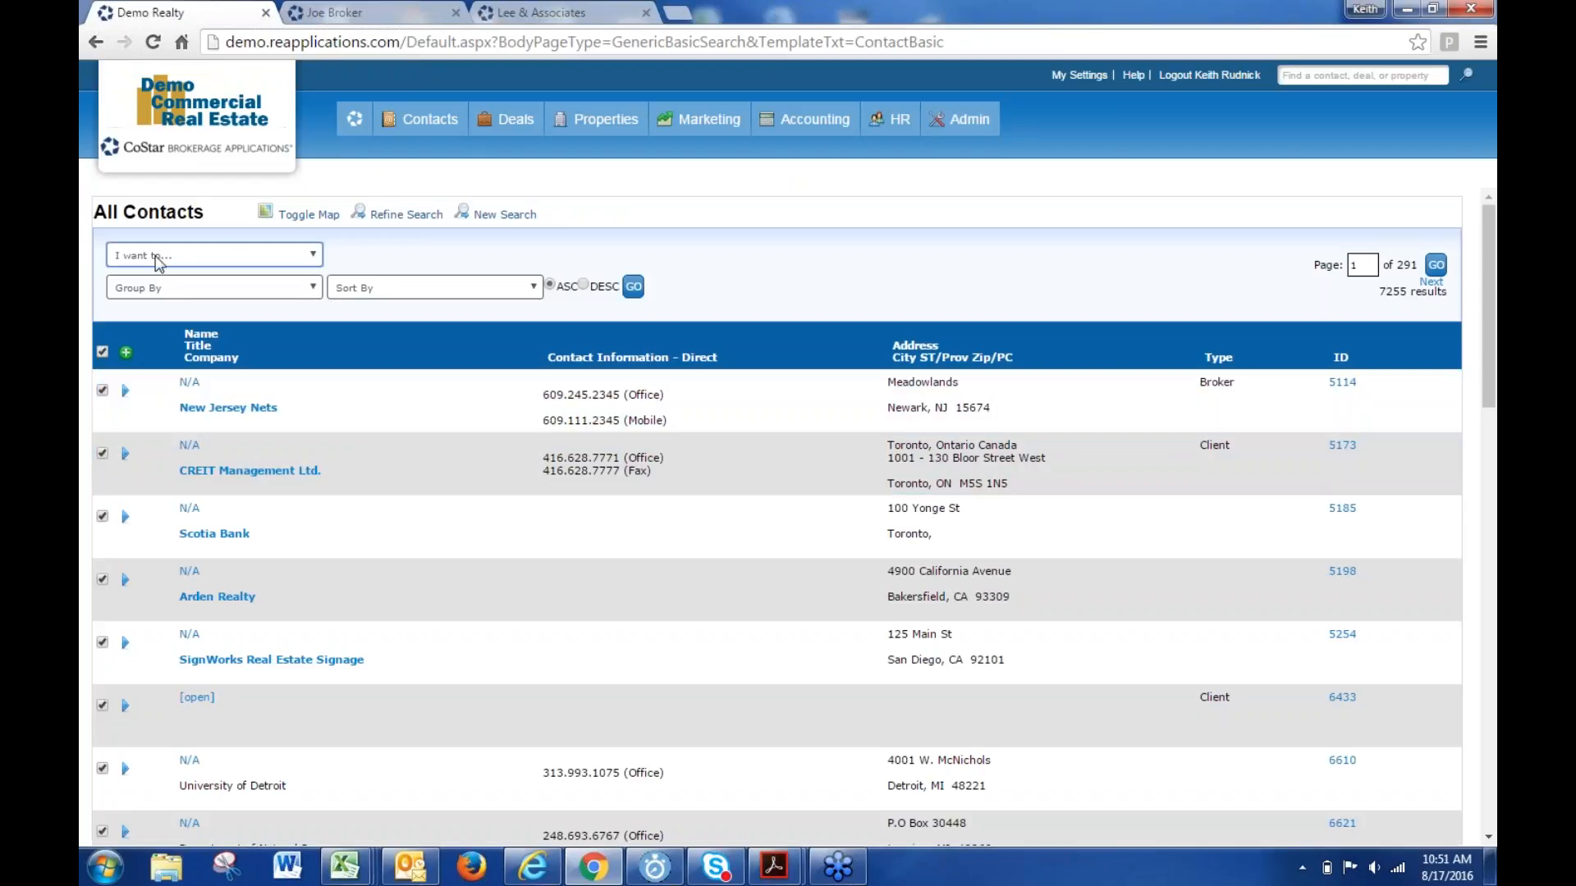
- Open the Admin Logins list showing Demo Realty's 185 user logins
left_click(228, 261)
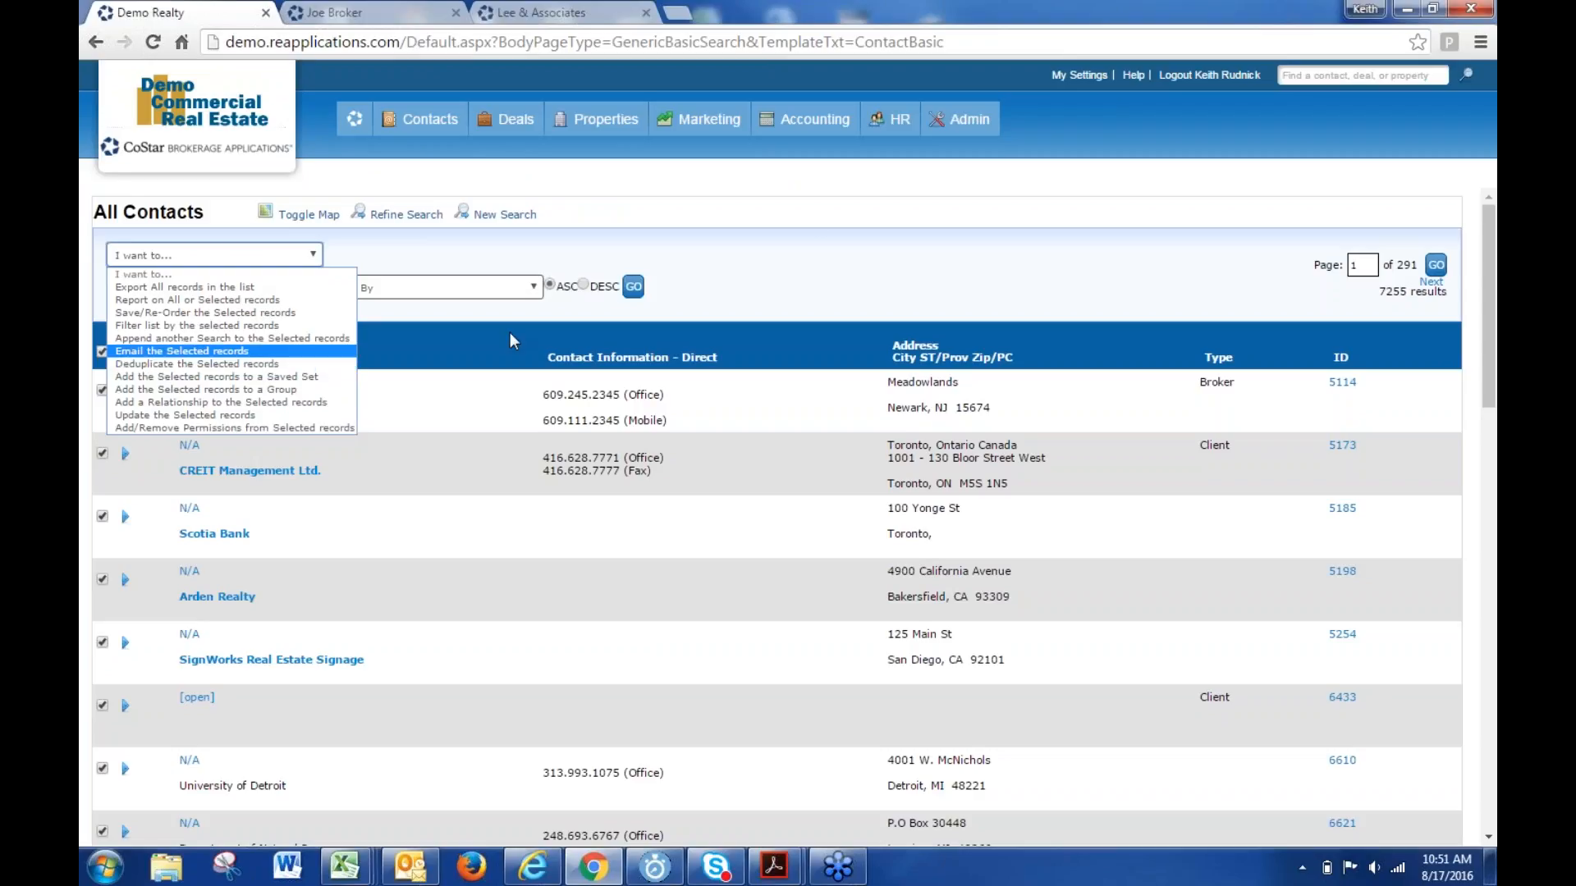
mouse_move(960, 123)
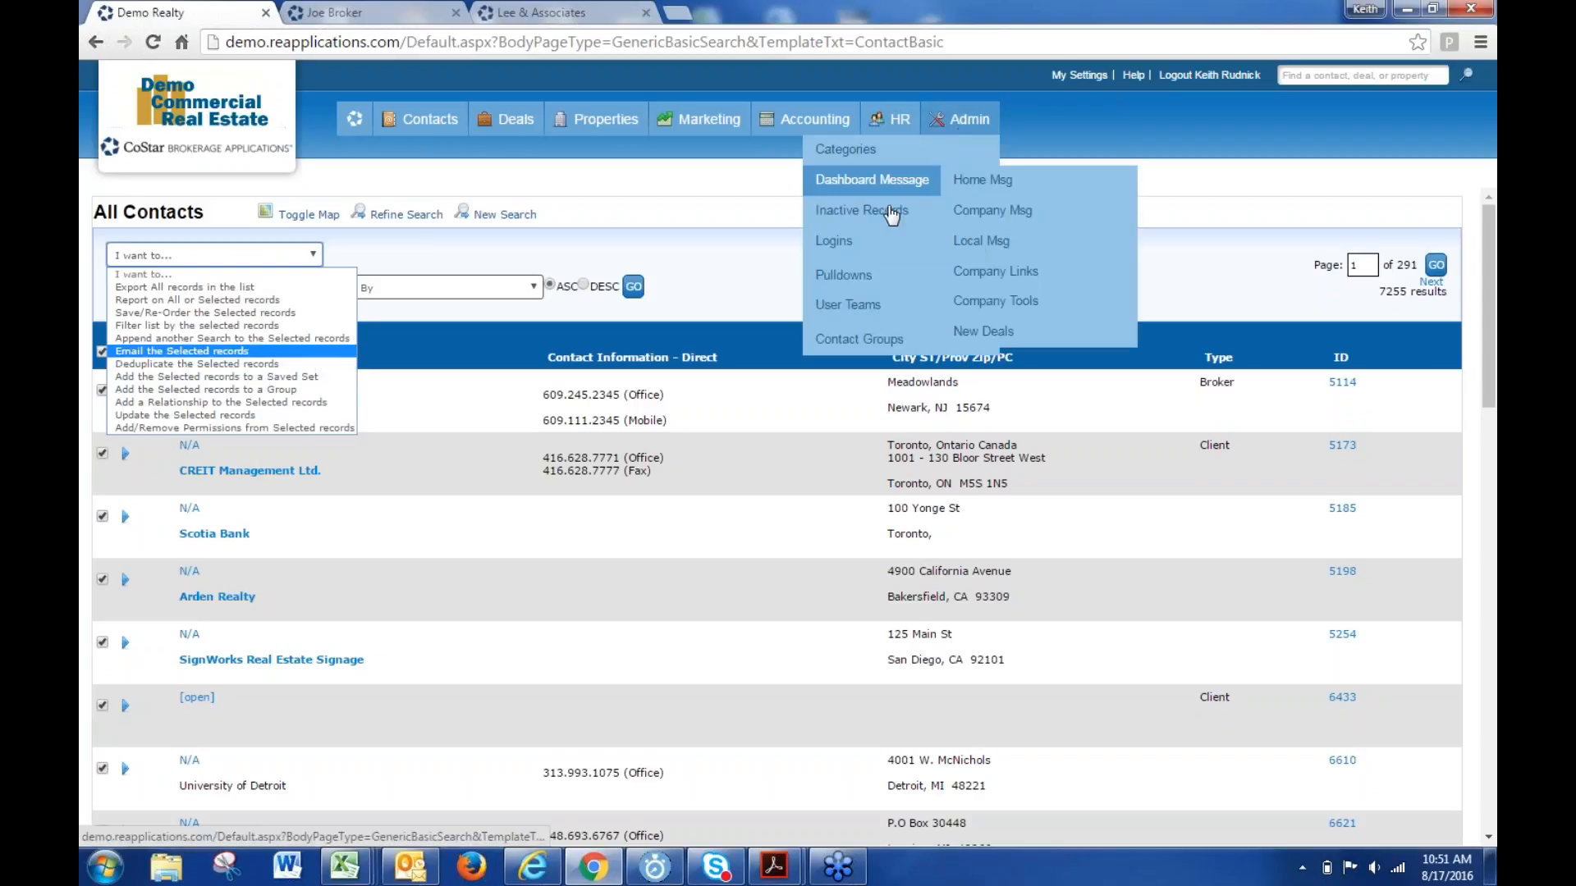
left_click(845, 241)
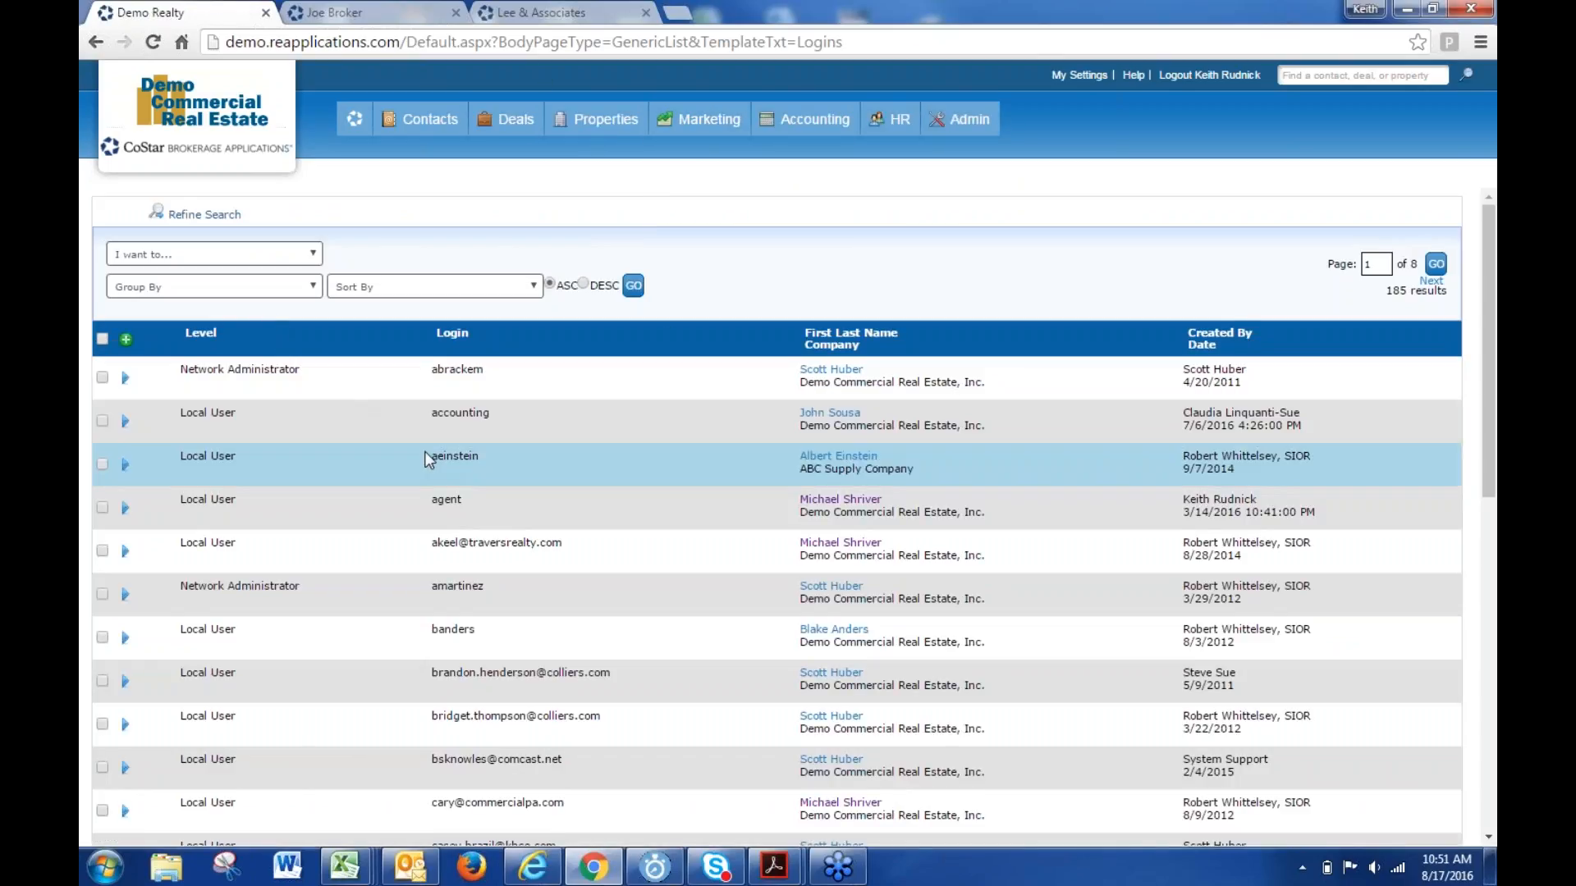
- Open a login's User Group Settings in a new tab, reviewing Comps and Contact permissions
mouse_move(131, 464)
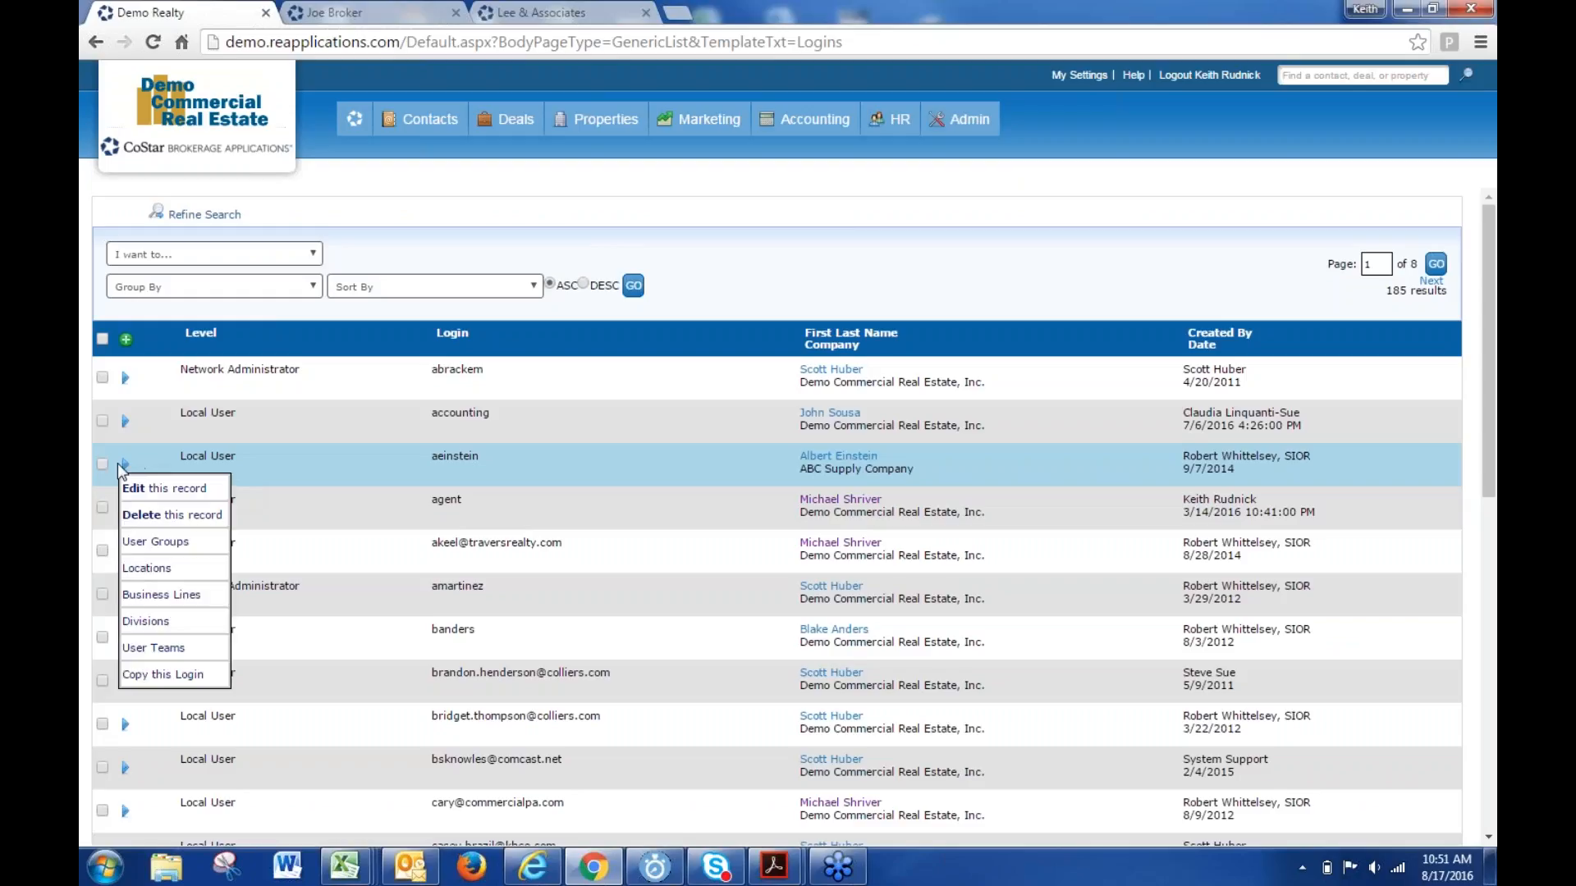
left_click(152, 542)
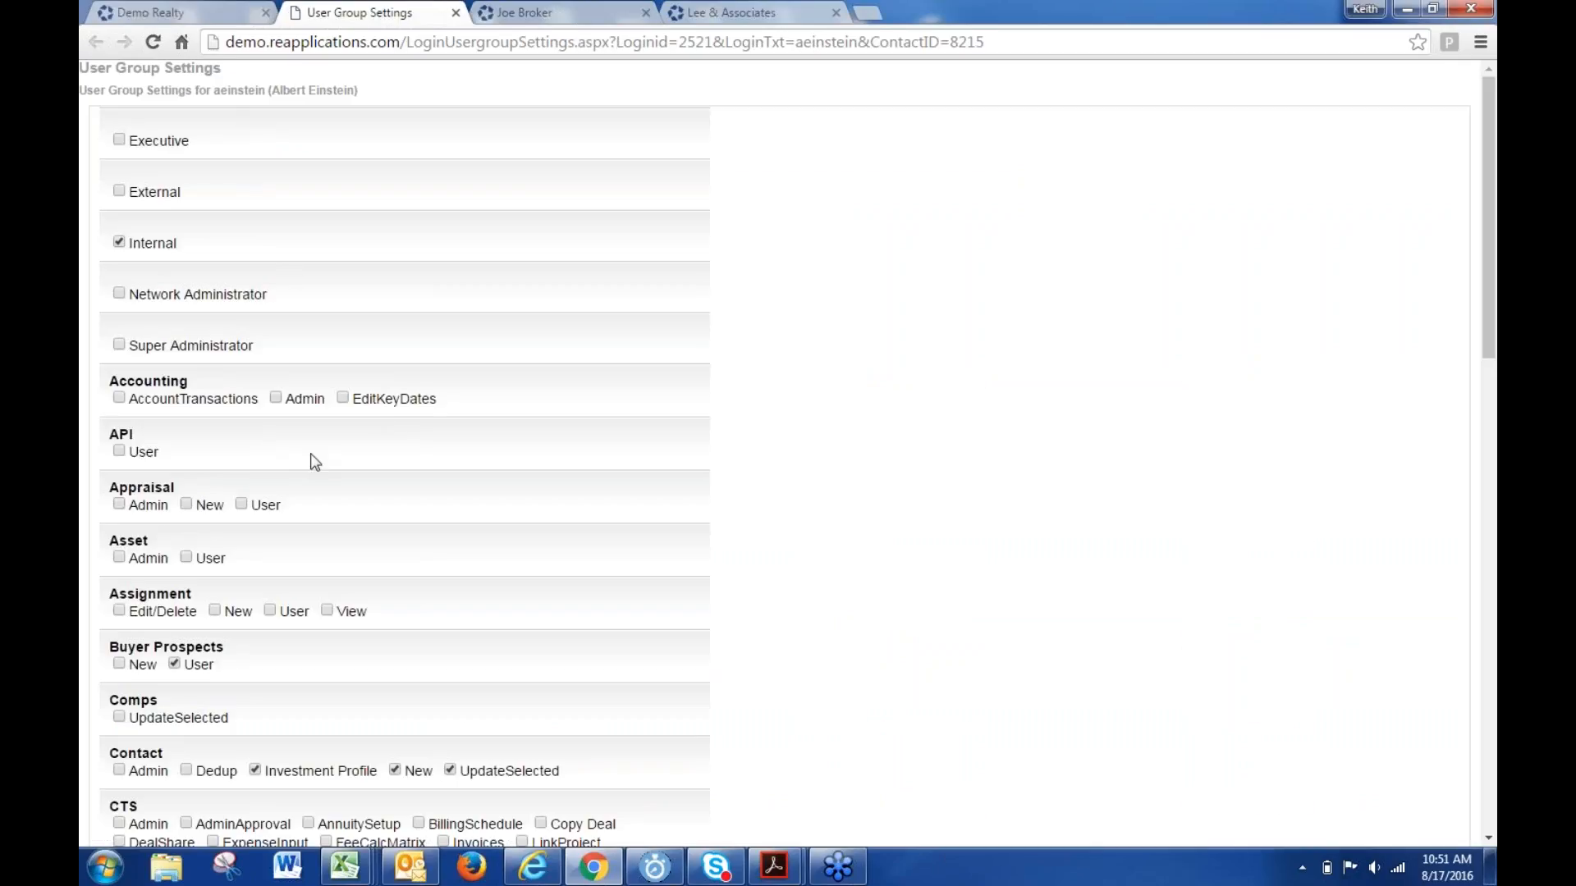
scroll(351, 541, "down", 2)
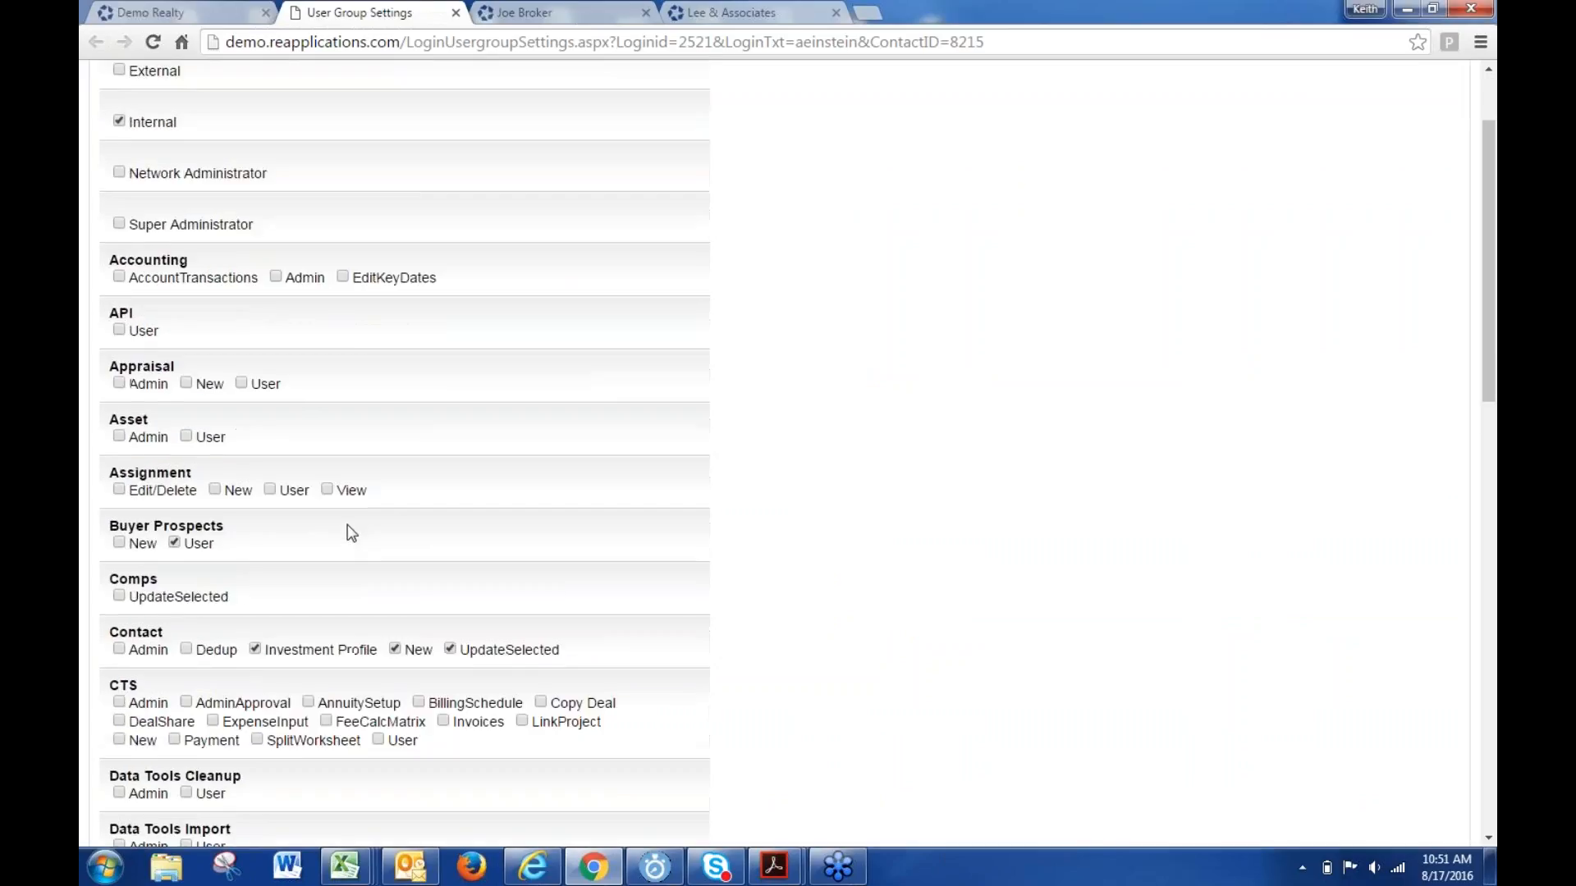
scroll(338, 490, "down", 1)
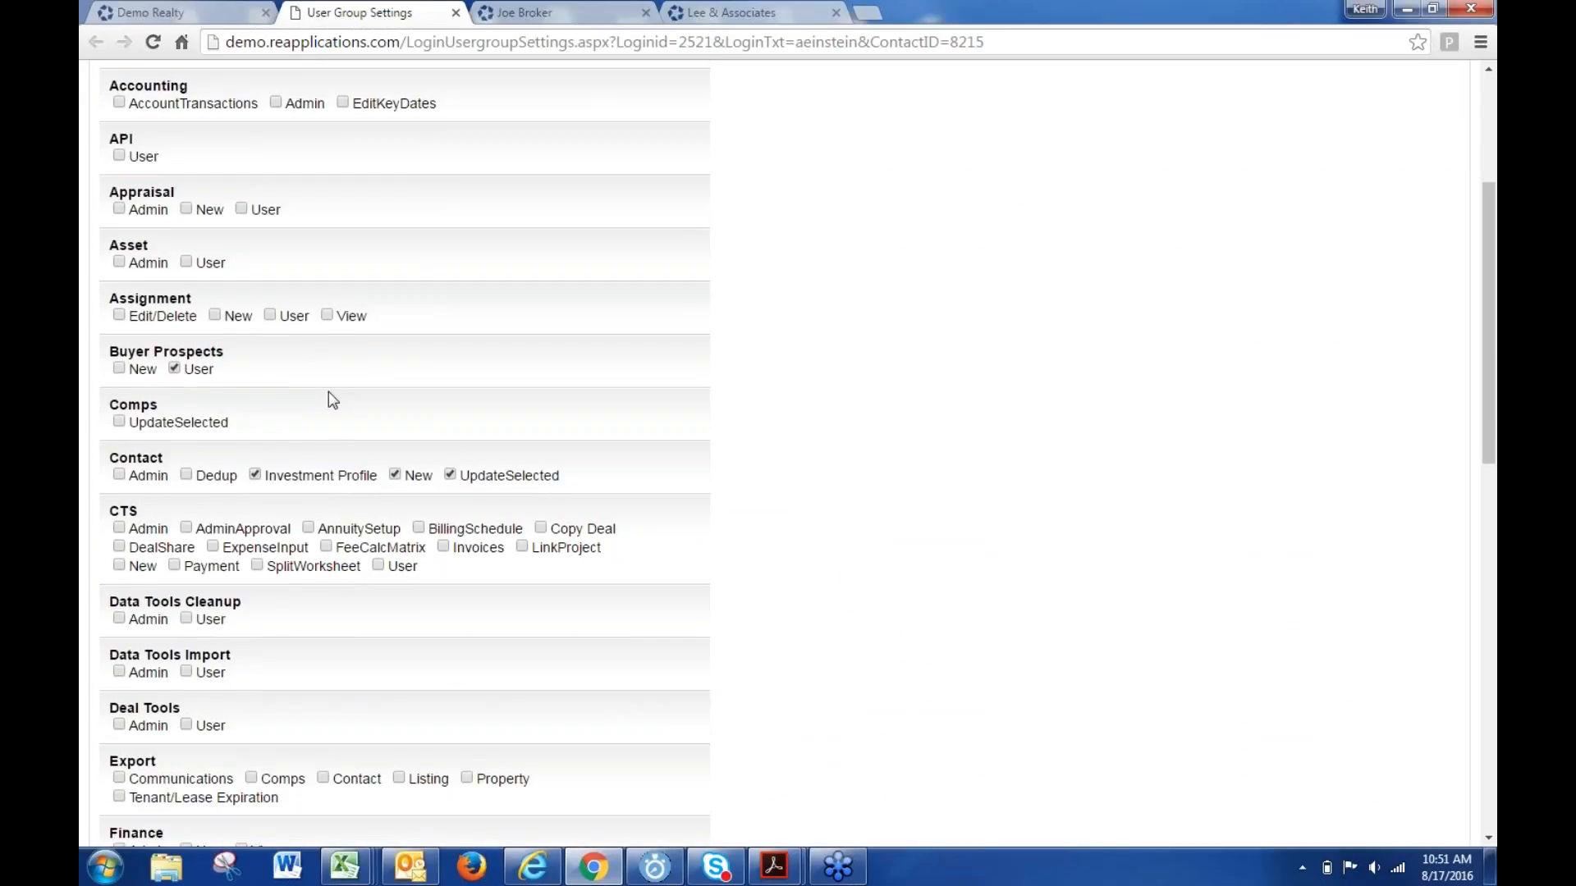
left_click_drag(240, 423, 134, 426)
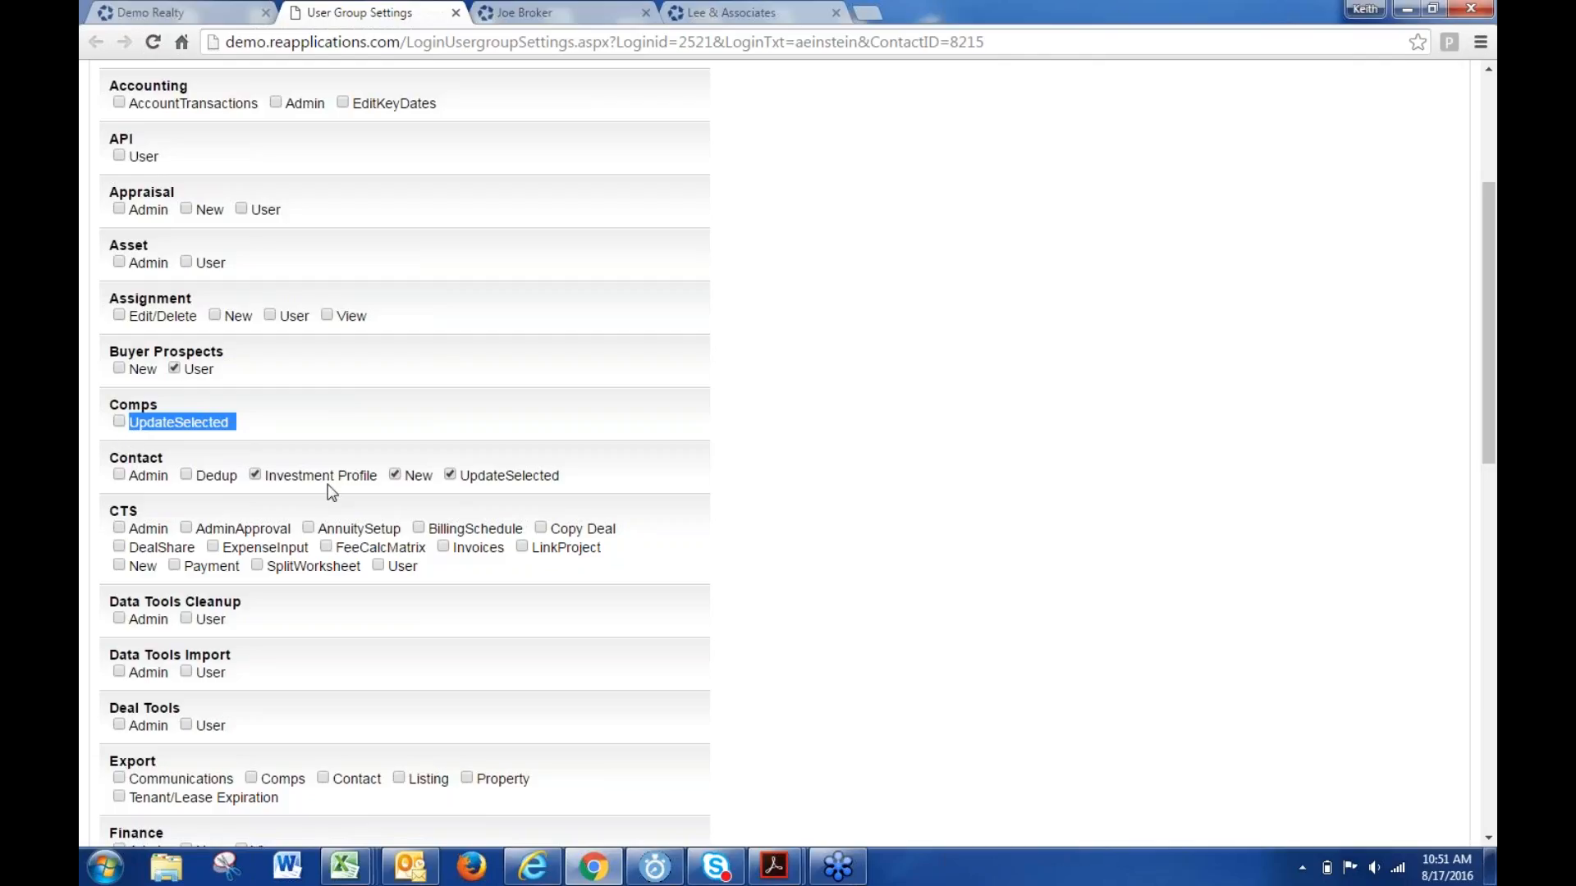
left_click(212, 484)
left_click_drag(244, 478, 195, 478)
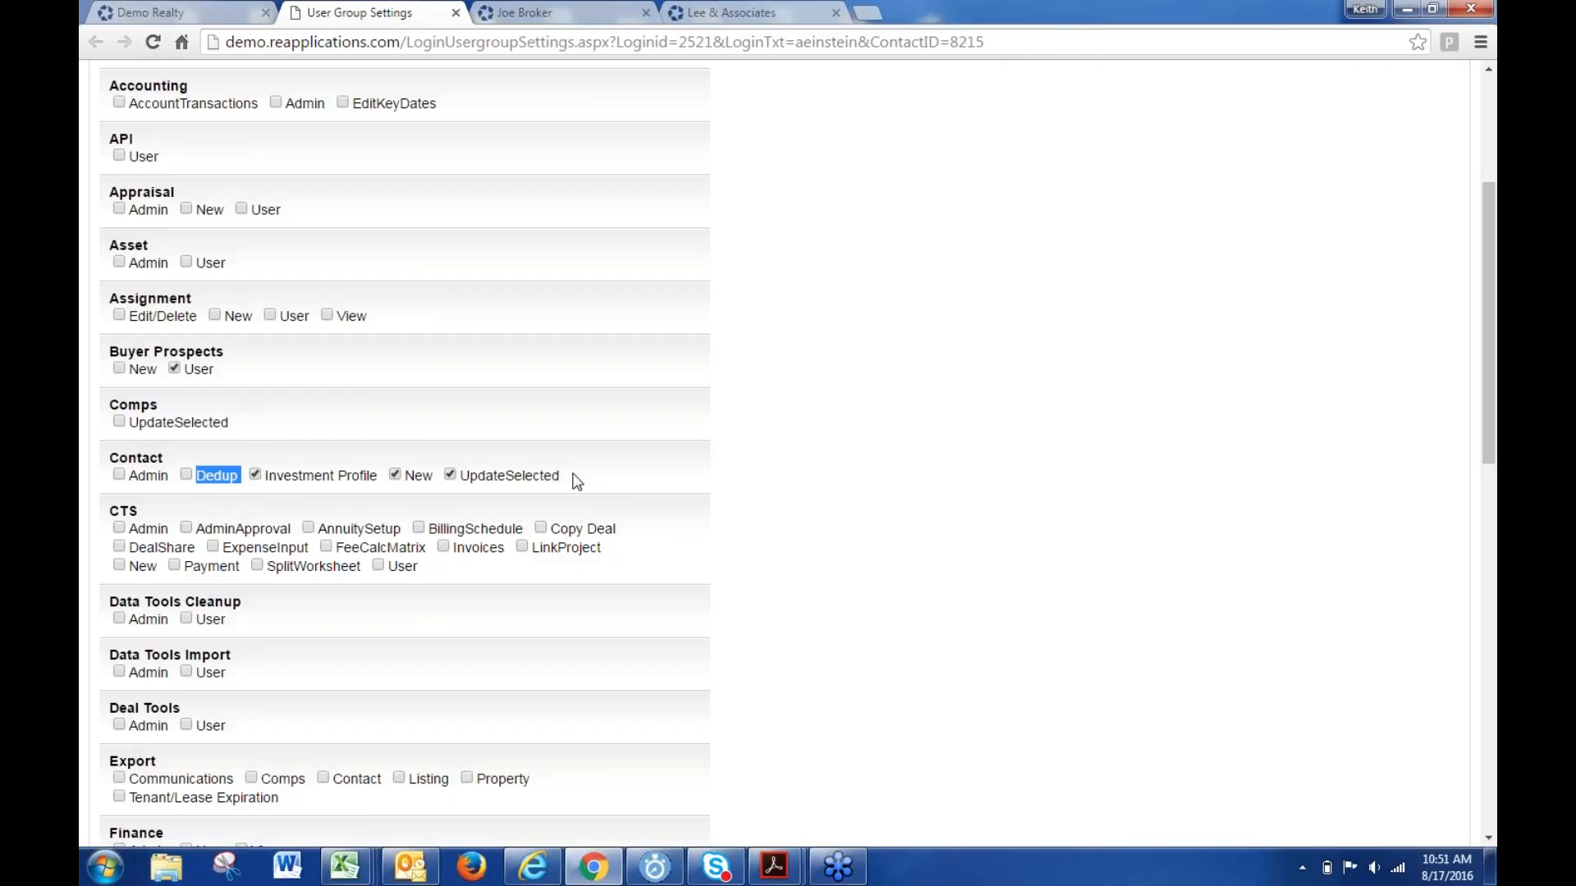
left_click_drag(572, 476, 456, 477)
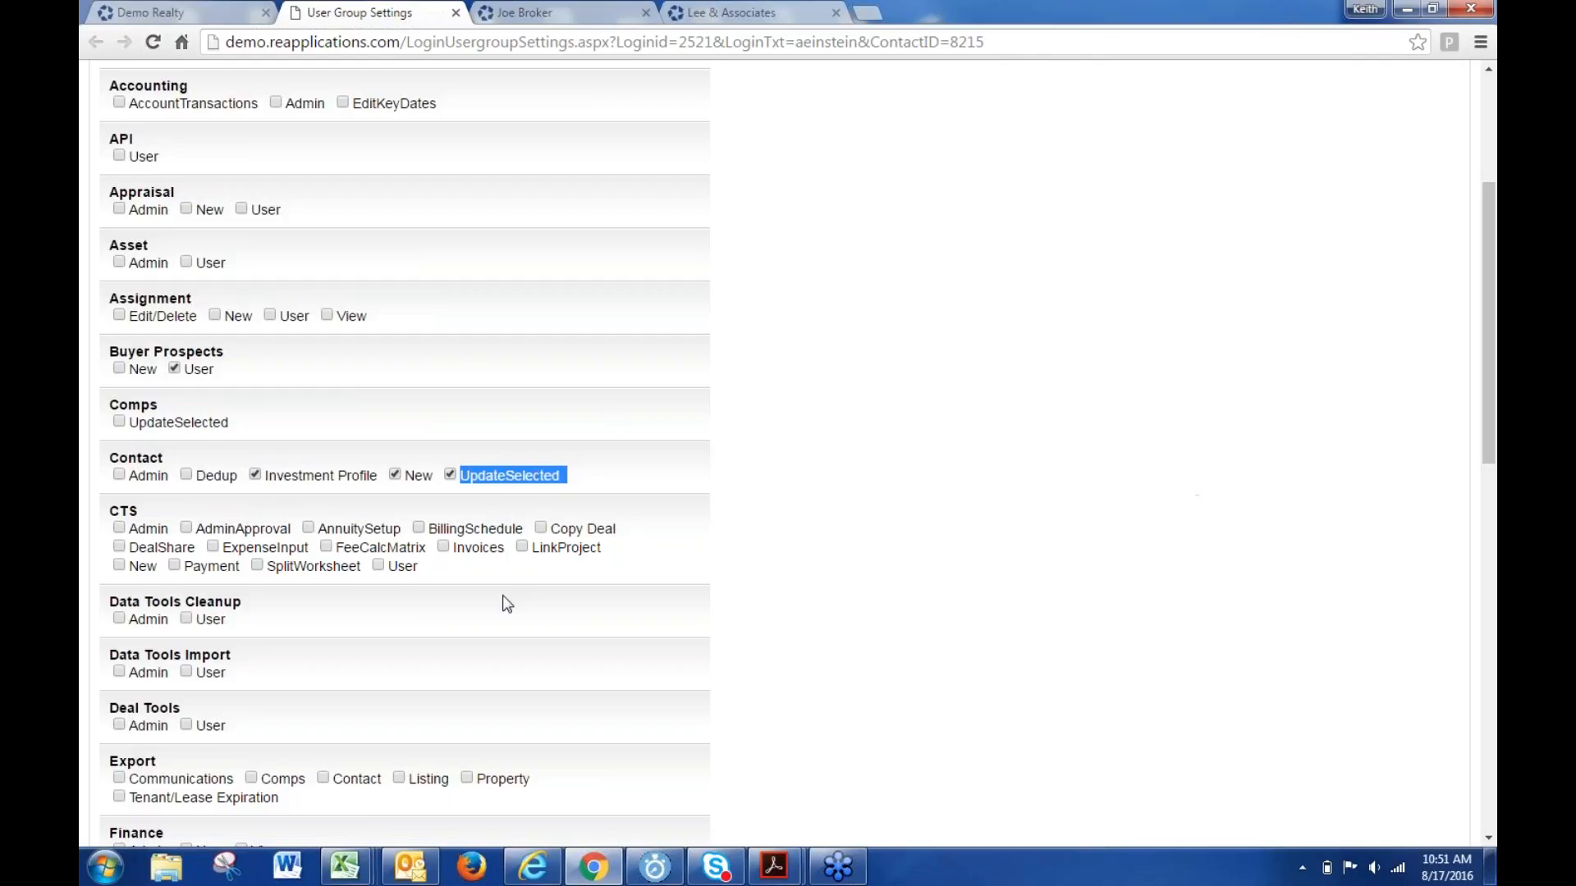
- Review the Listing UpdateSelected and Contact Dedup permissions, then return to the logins list
scroll(503, 596, "down", 1)
scroll(506, 603, "down", 4)
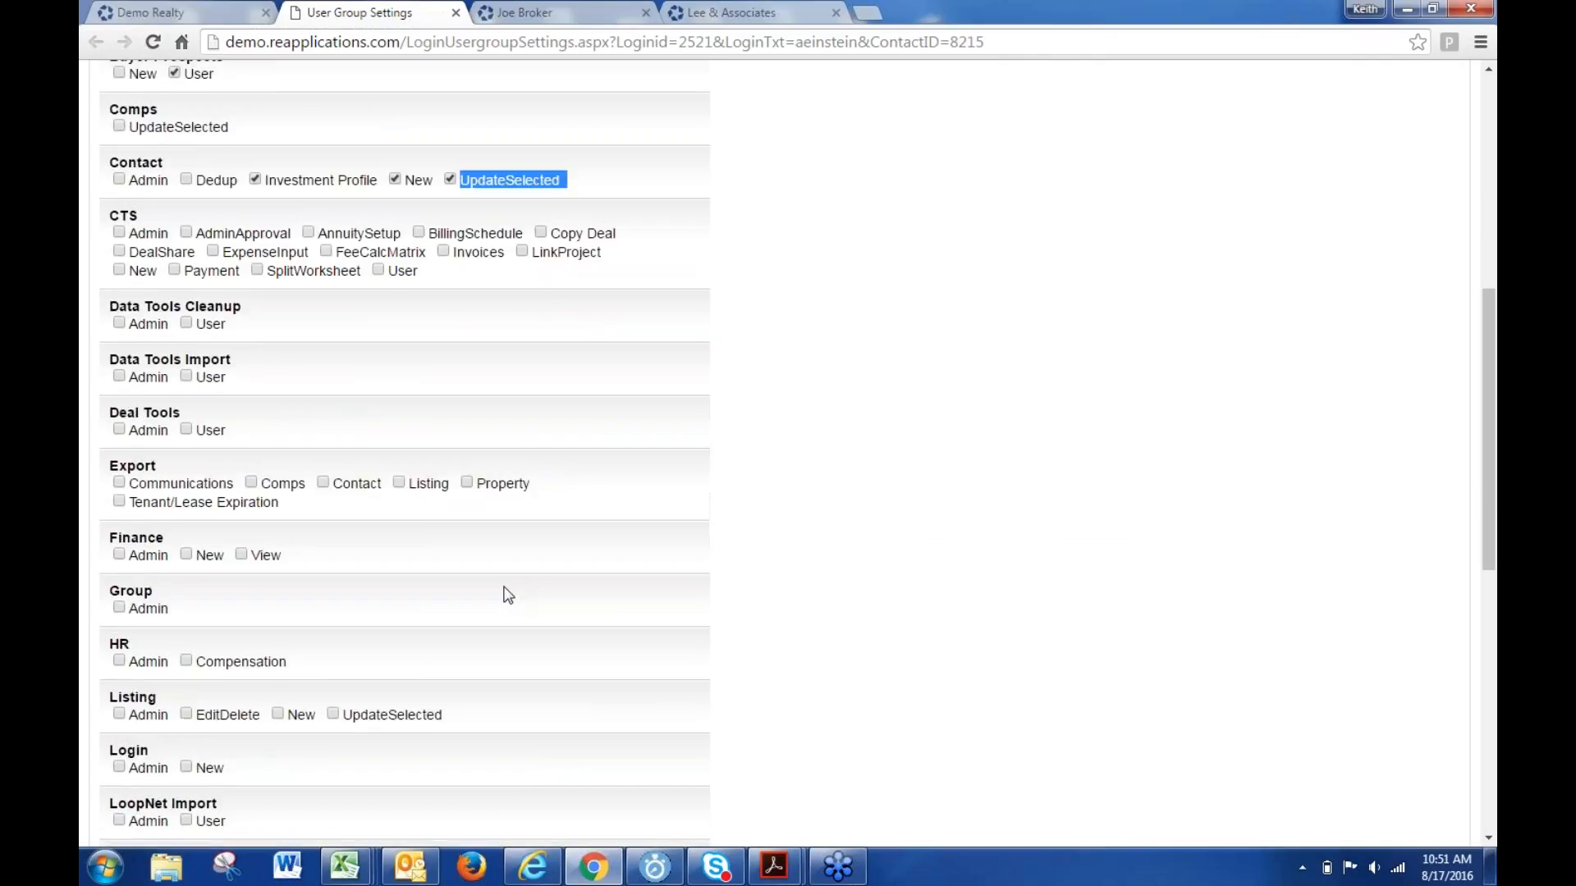
left_click_drag(486, 620, 341, 615)
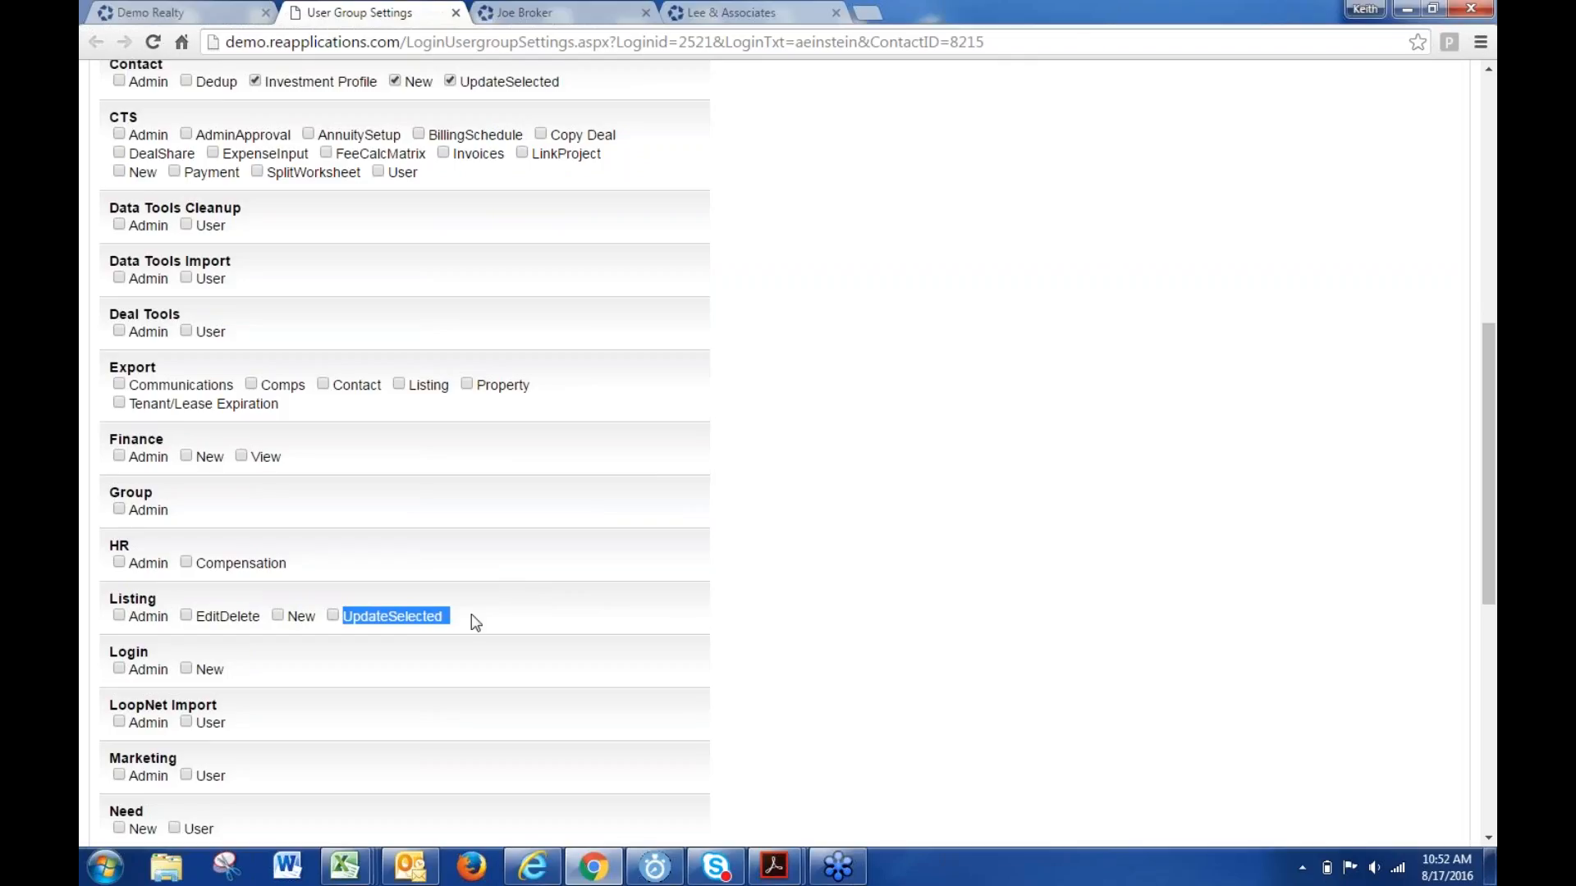
mouse_move(393, 621)
left_click_drag(240, 83, 194, 85)
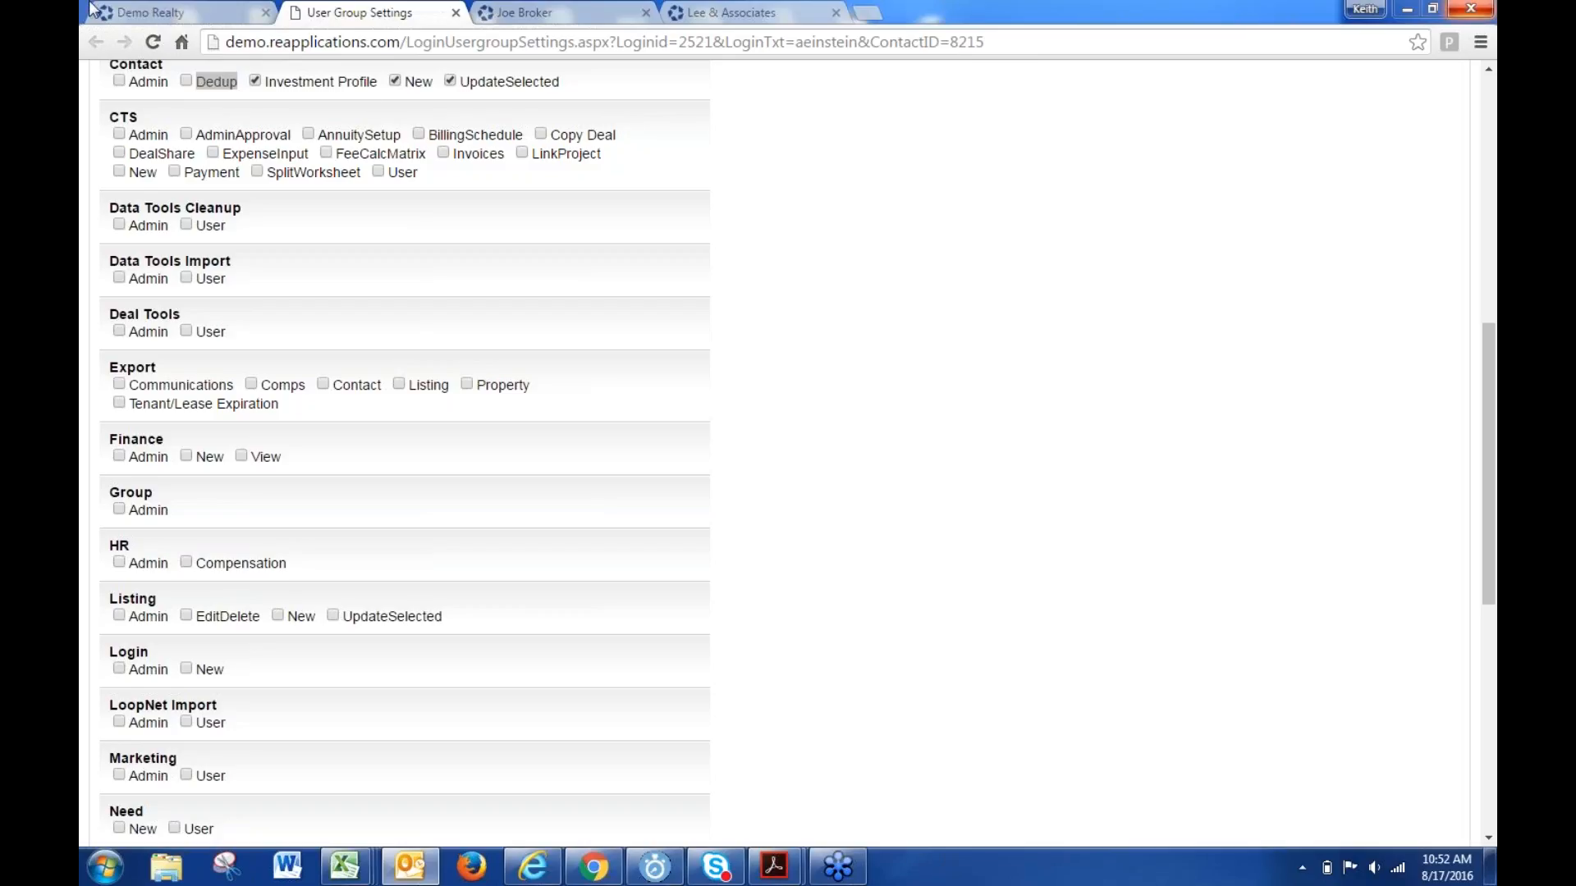
left_click(176, 13)
left_click(253, 256)
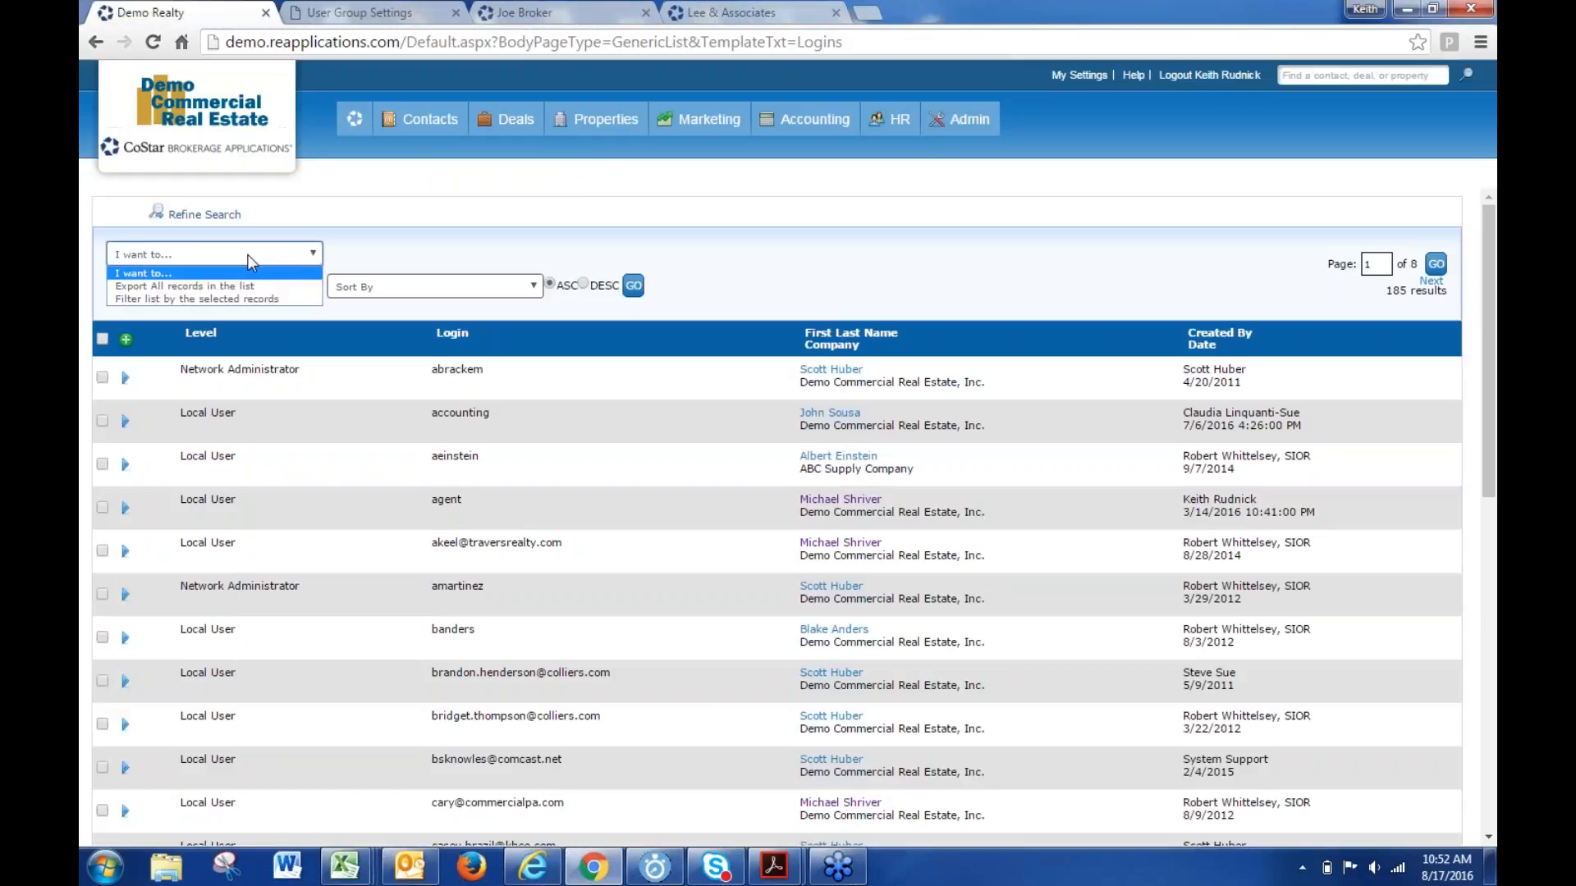
- Tick the Export permissions for Comps, Tenant/Lease Expiration and Contact in User Group Settings
left_click(368, 13)
left_click(528, 510)
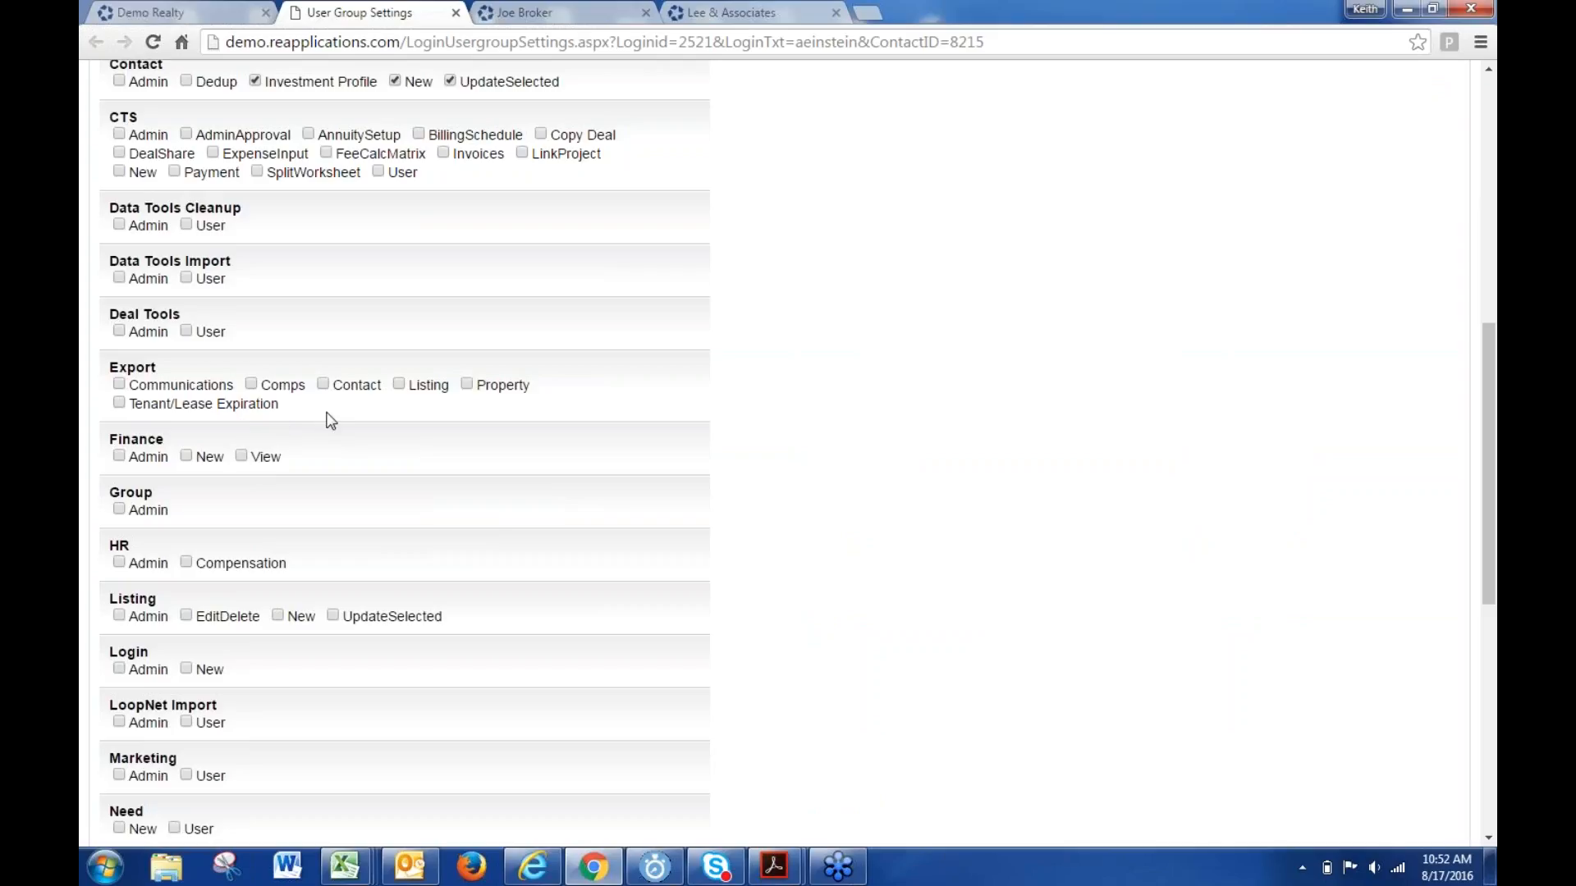
left_click(252, 385)
left_click(119, 404)
left_click(323, 384)
- Add the System Usage Reports widget from the Admin category to the Demo Realty dashboard
left_click(192, 12)
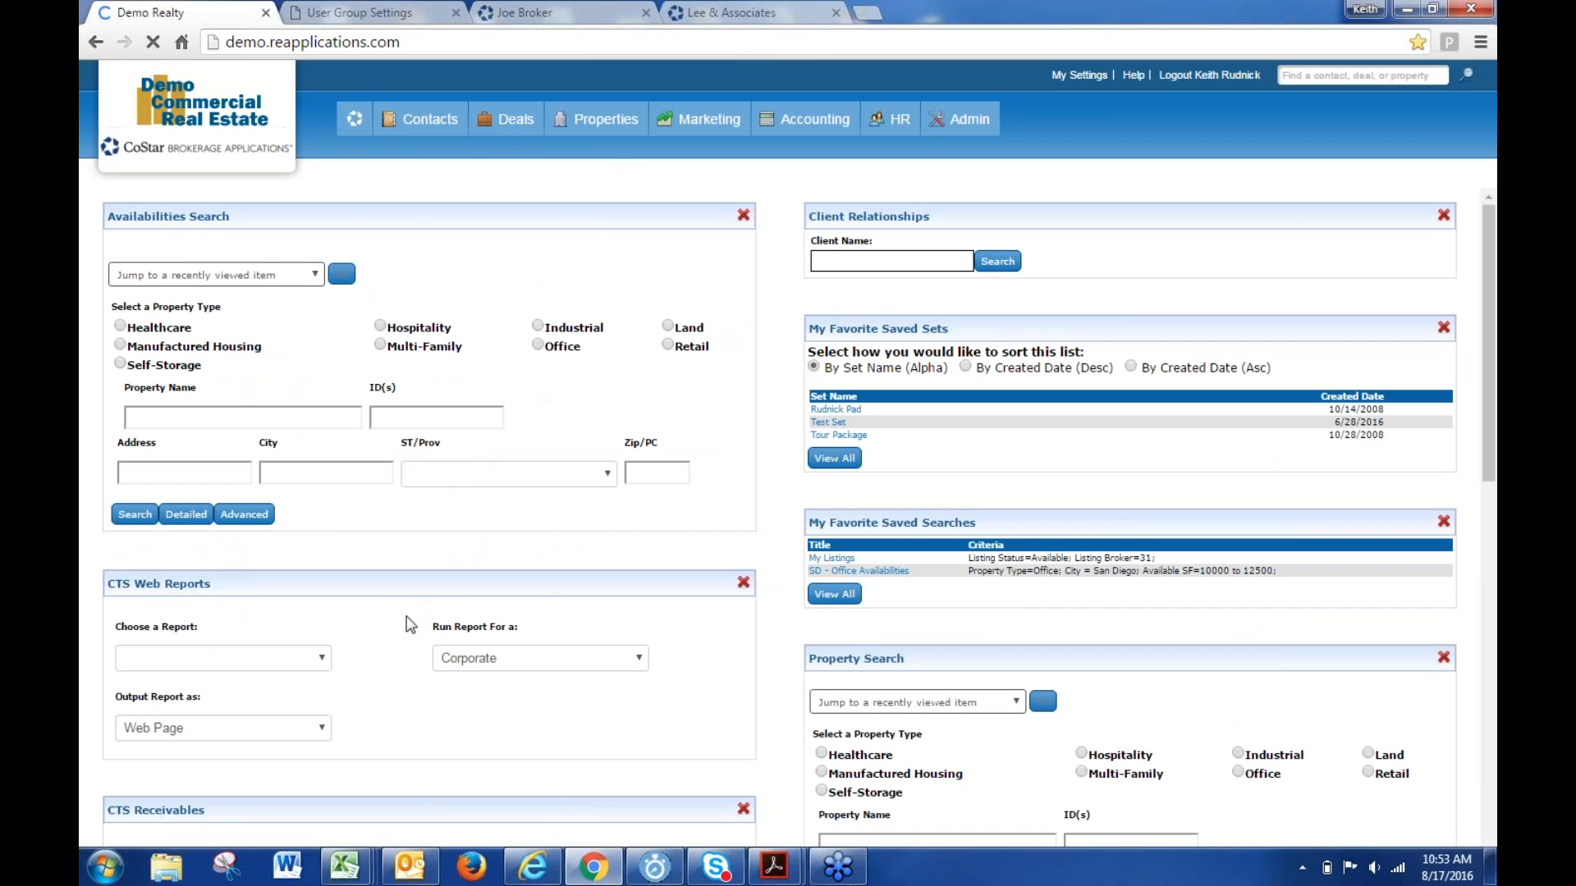
scroll(408, 615, "down", 5)
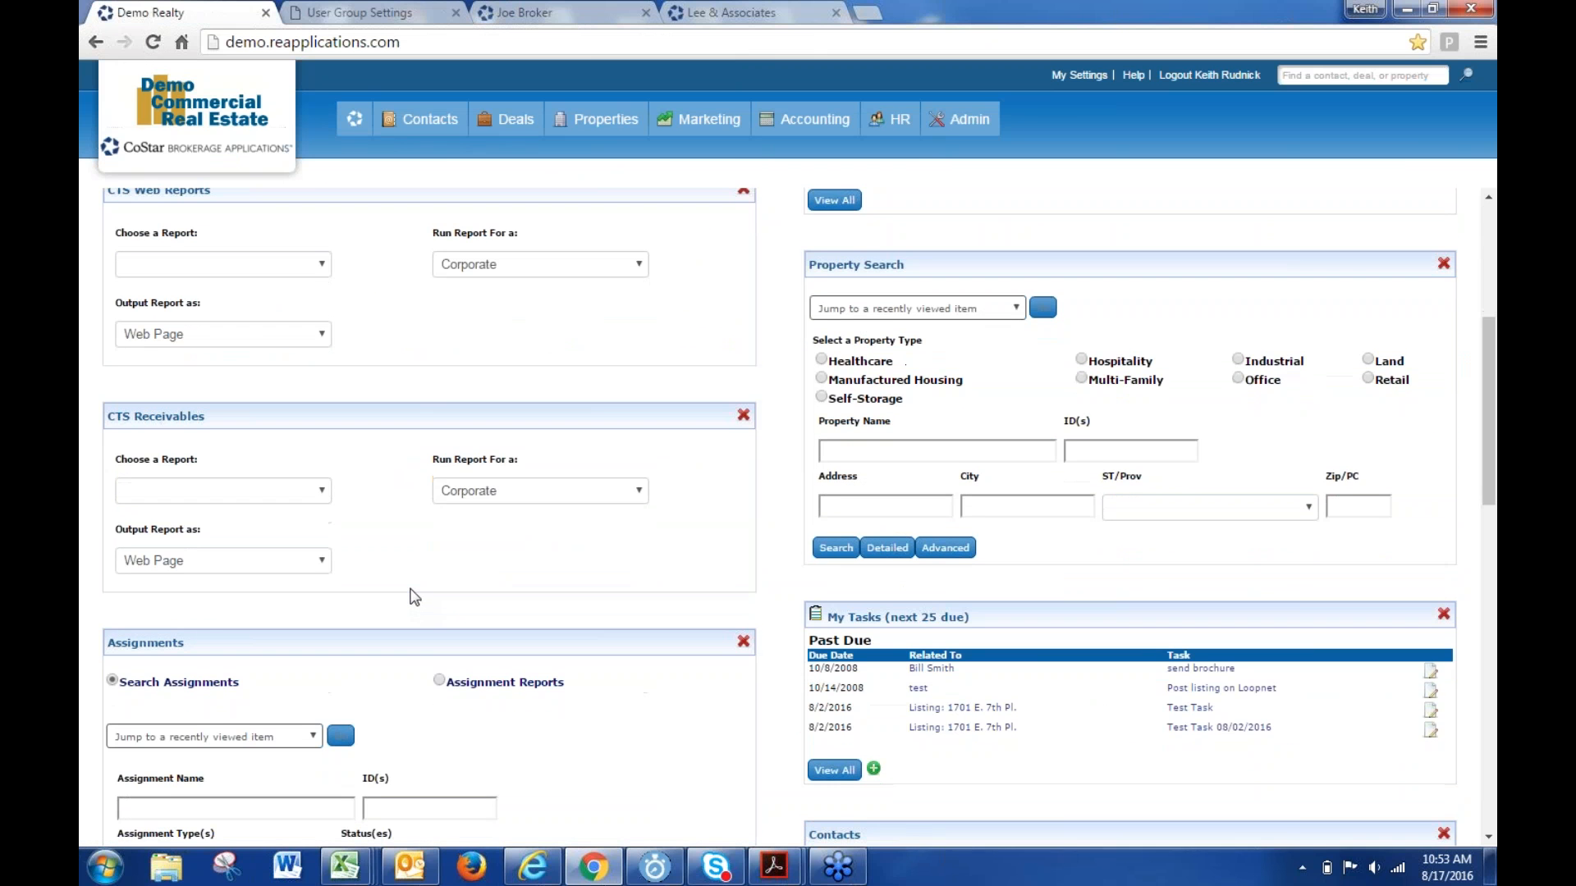
scroll(412, 592, "down", 5)
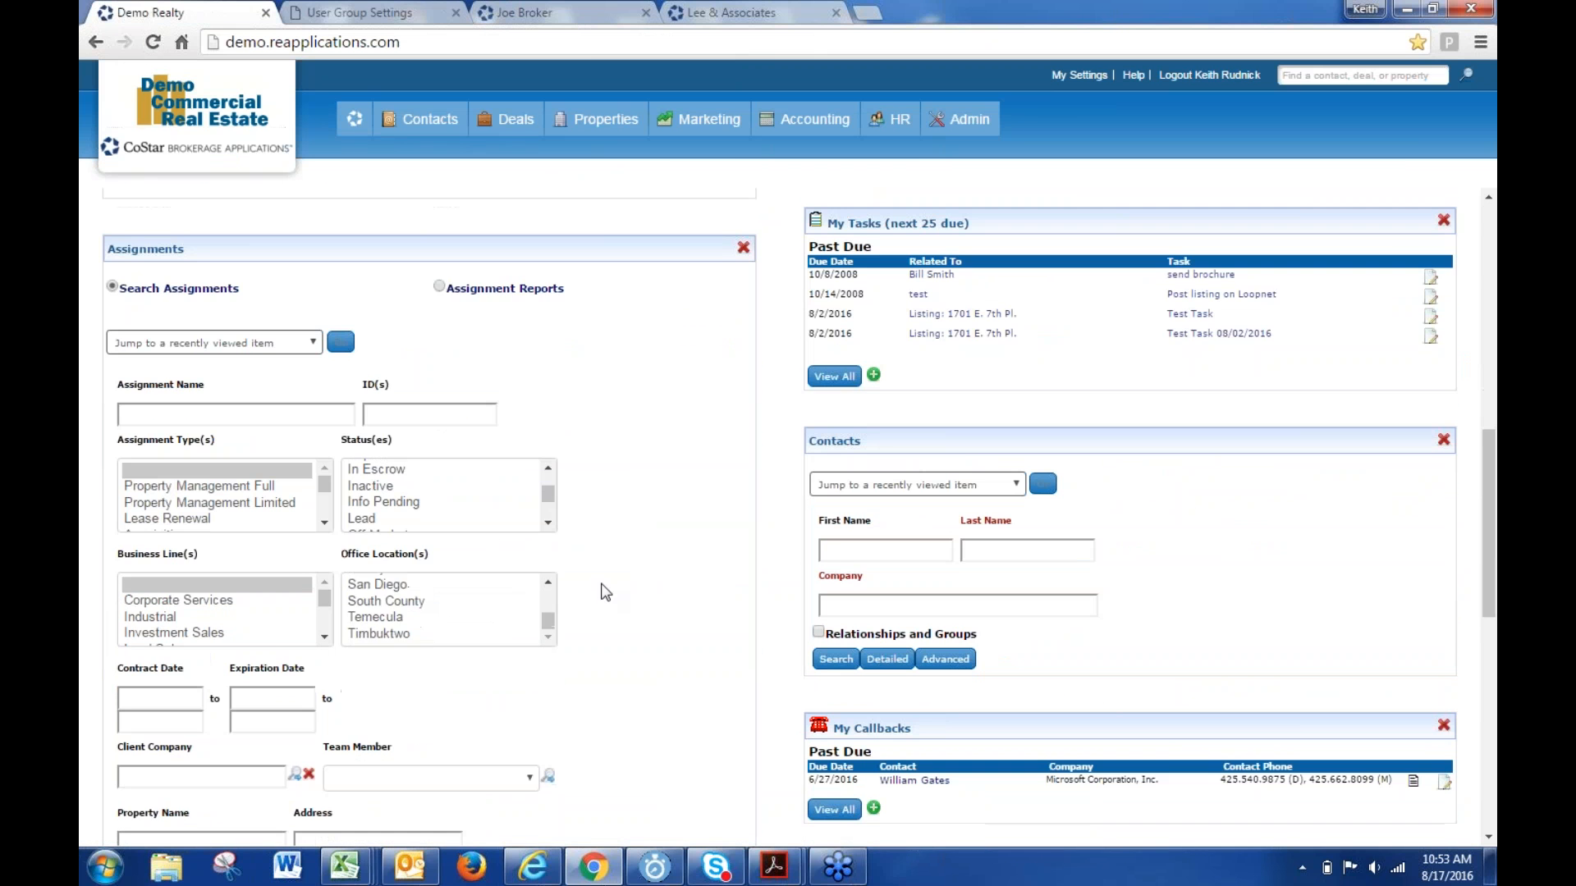
scroll(616, 587, "down", 10)
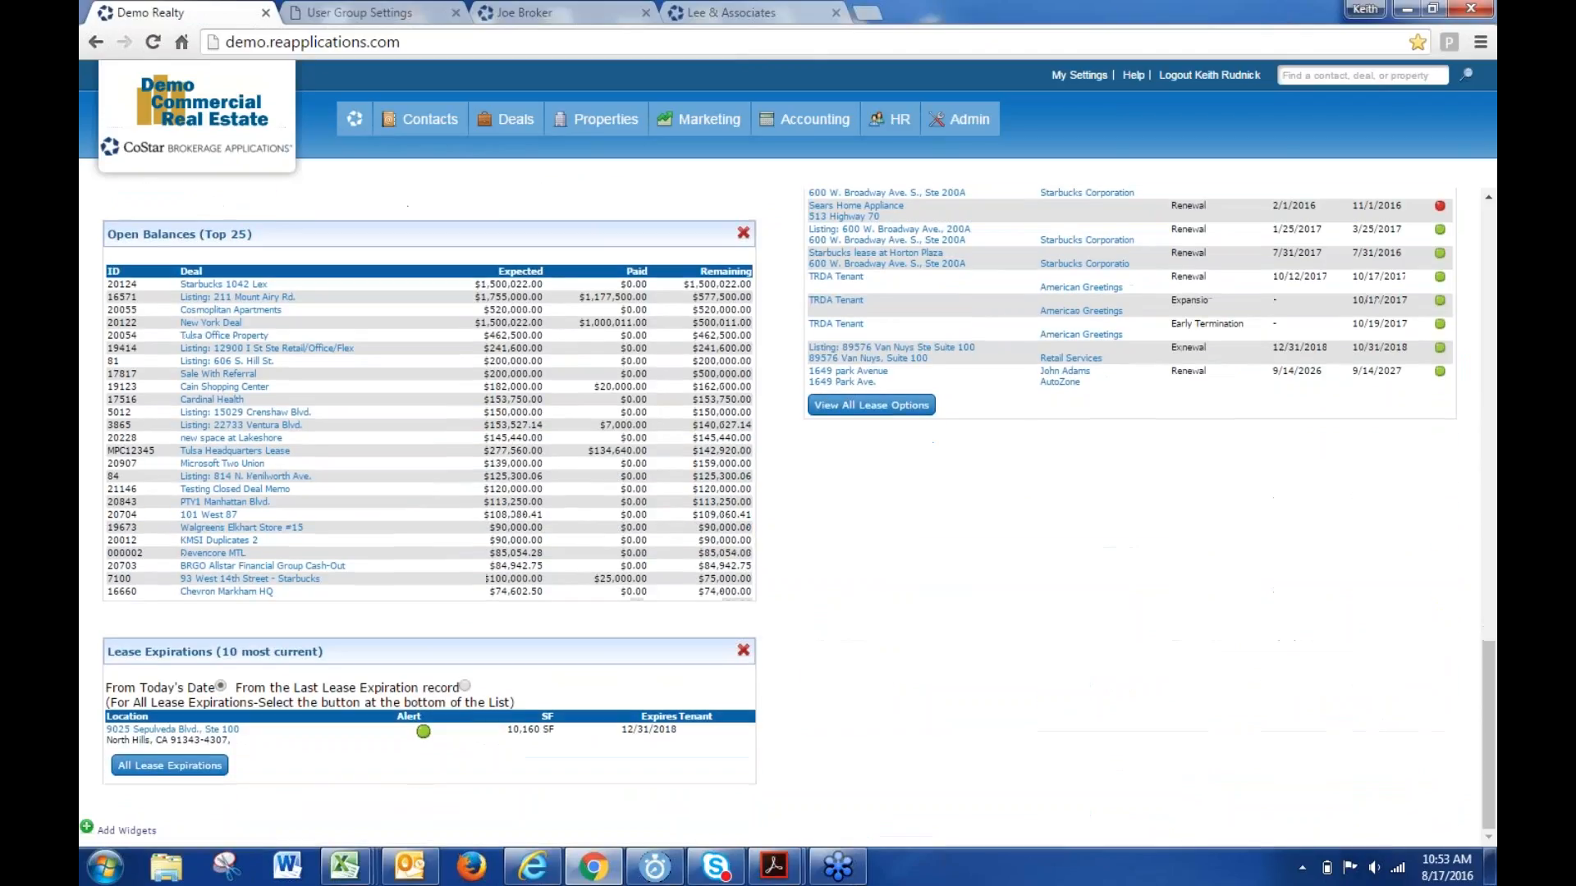
left_click(128, 831)
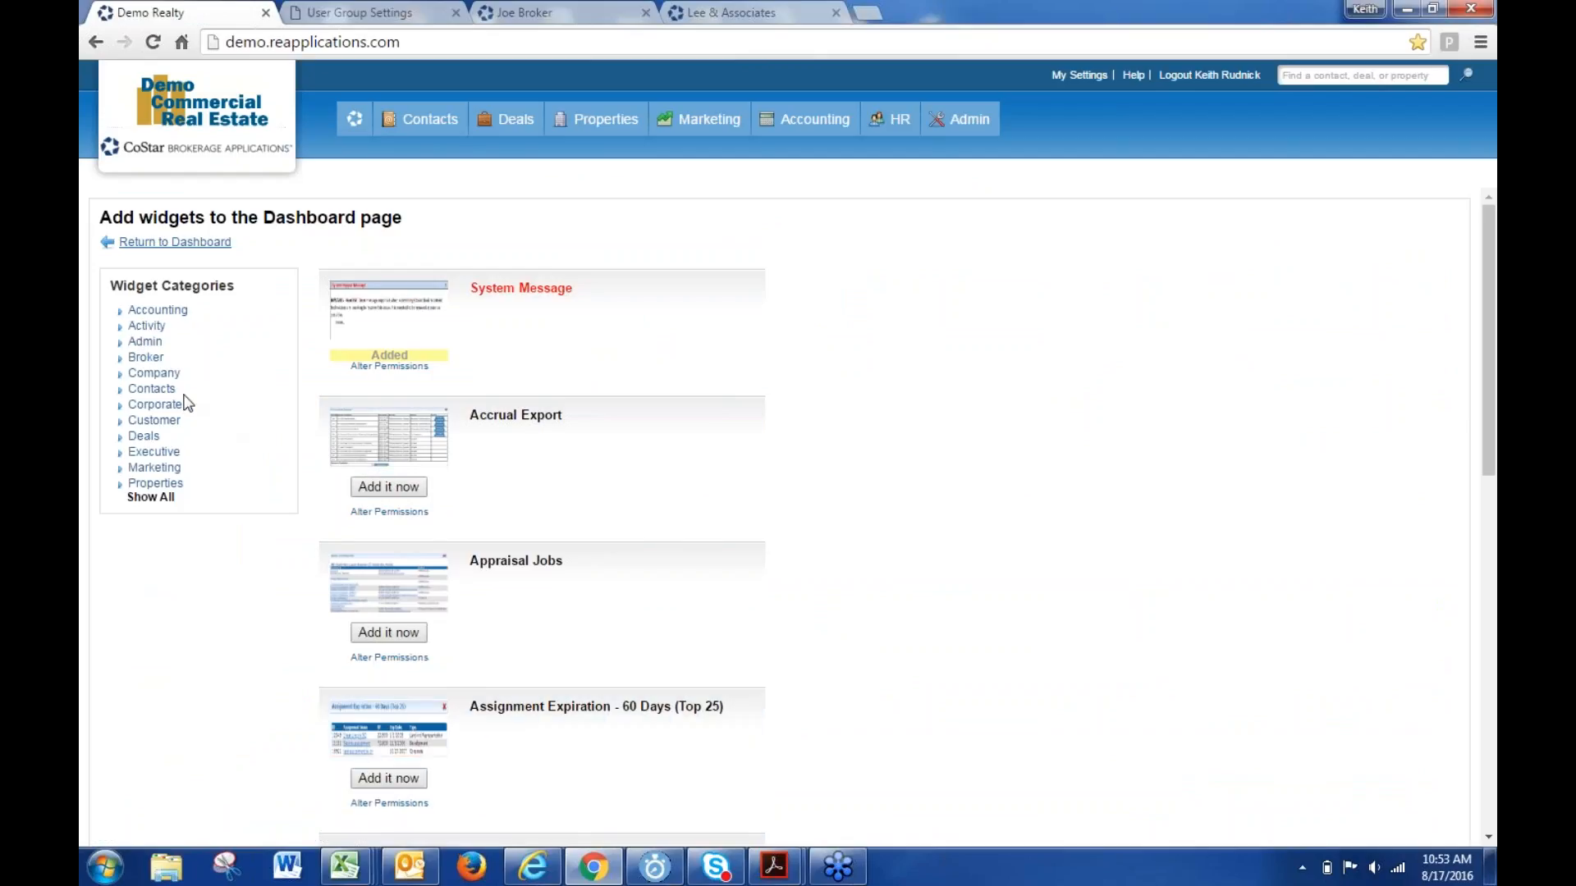
left_click(143, 345)
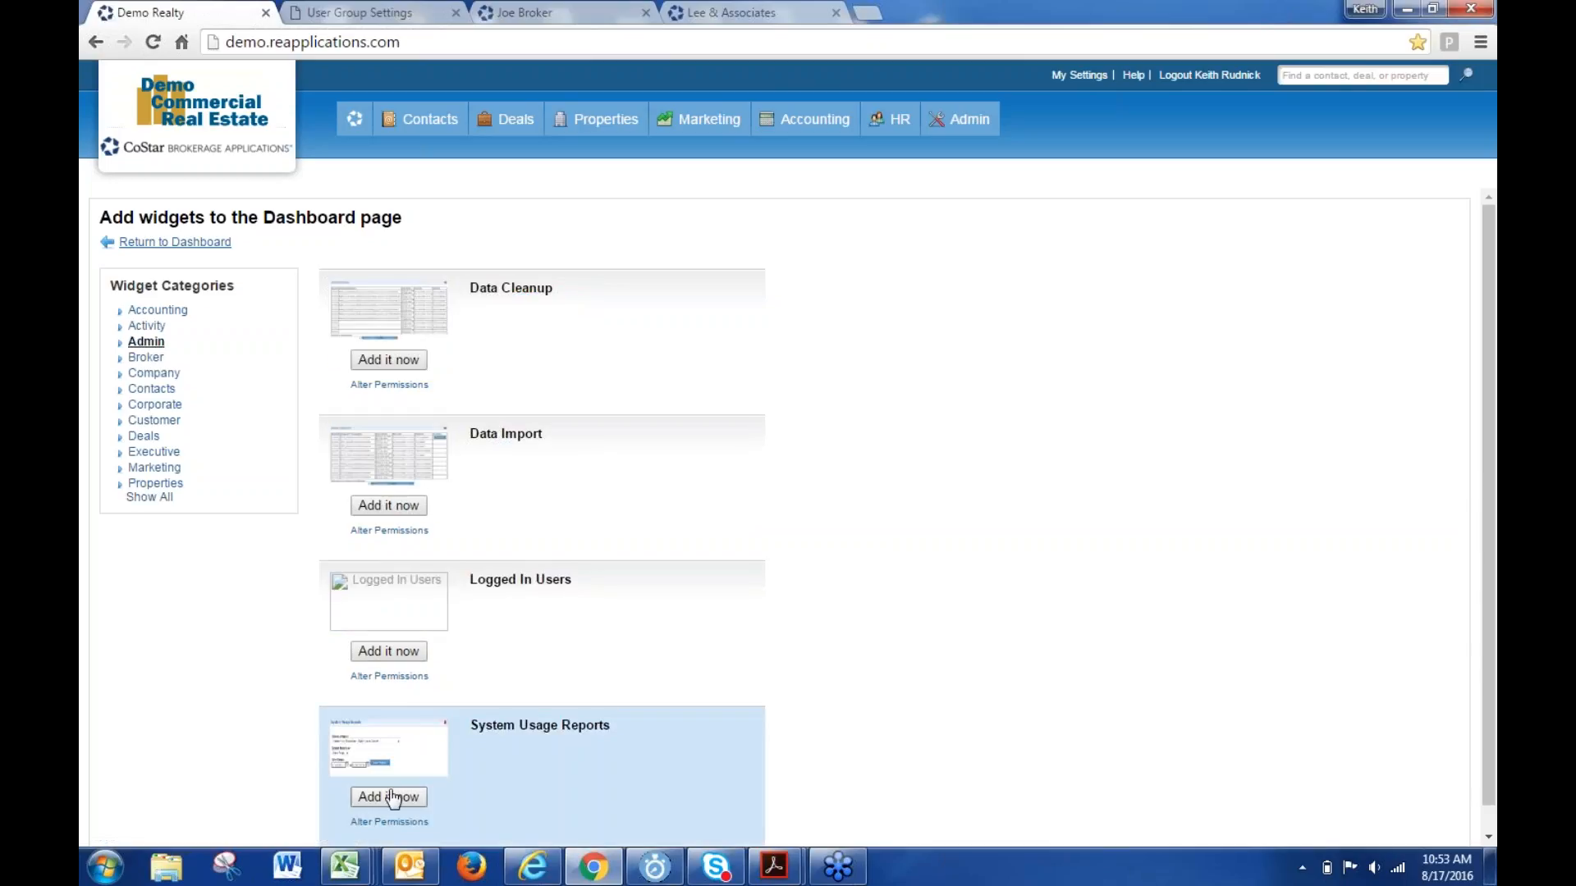
left_click(391, 797)
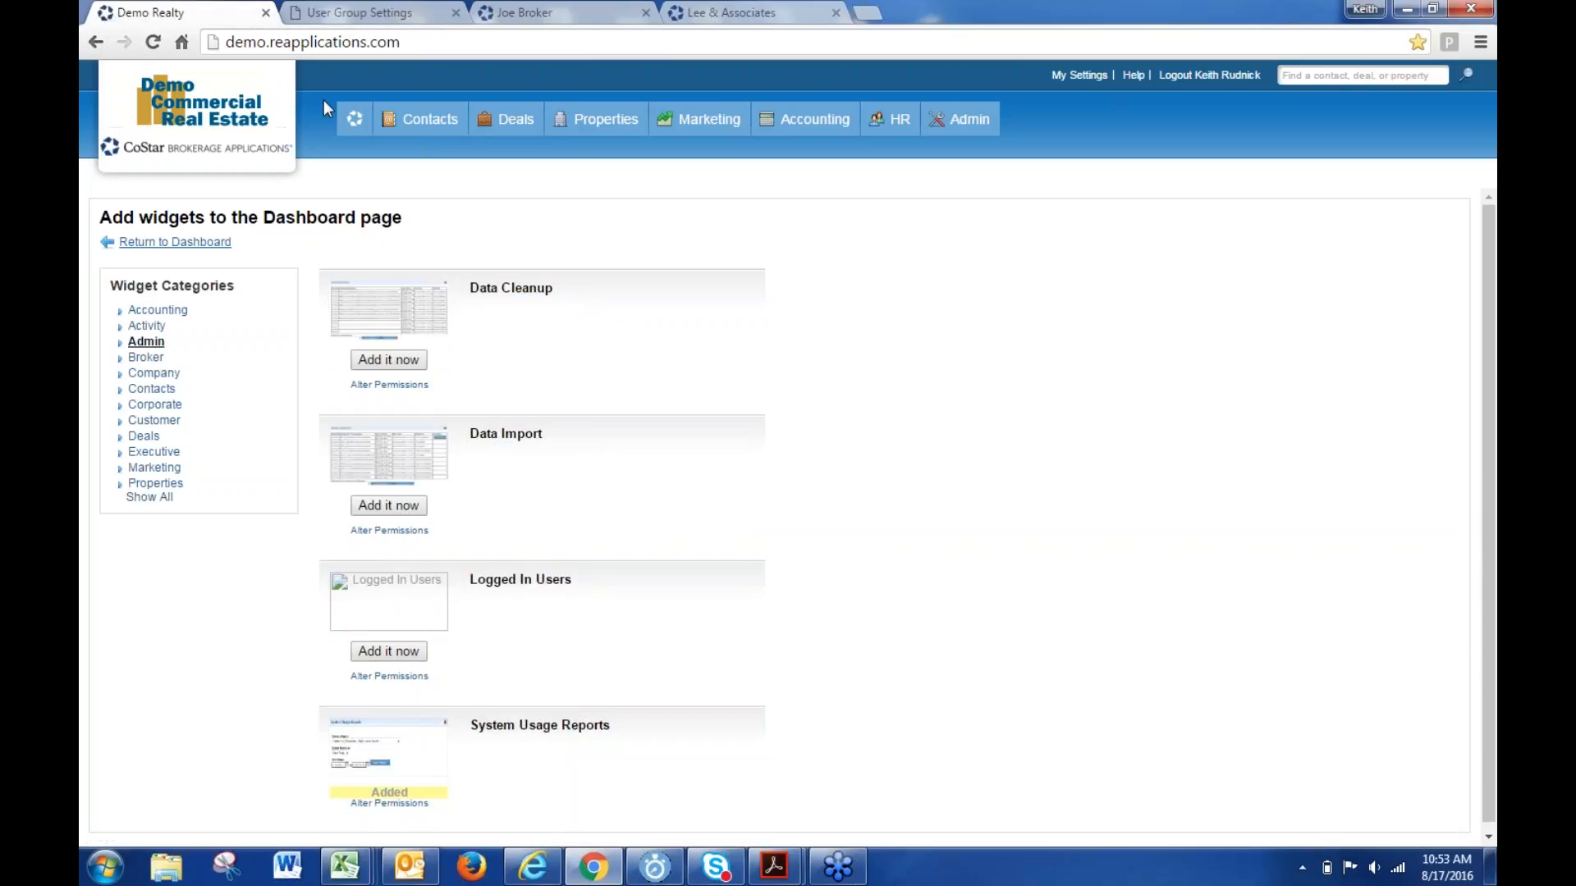
left_click(354, 119)
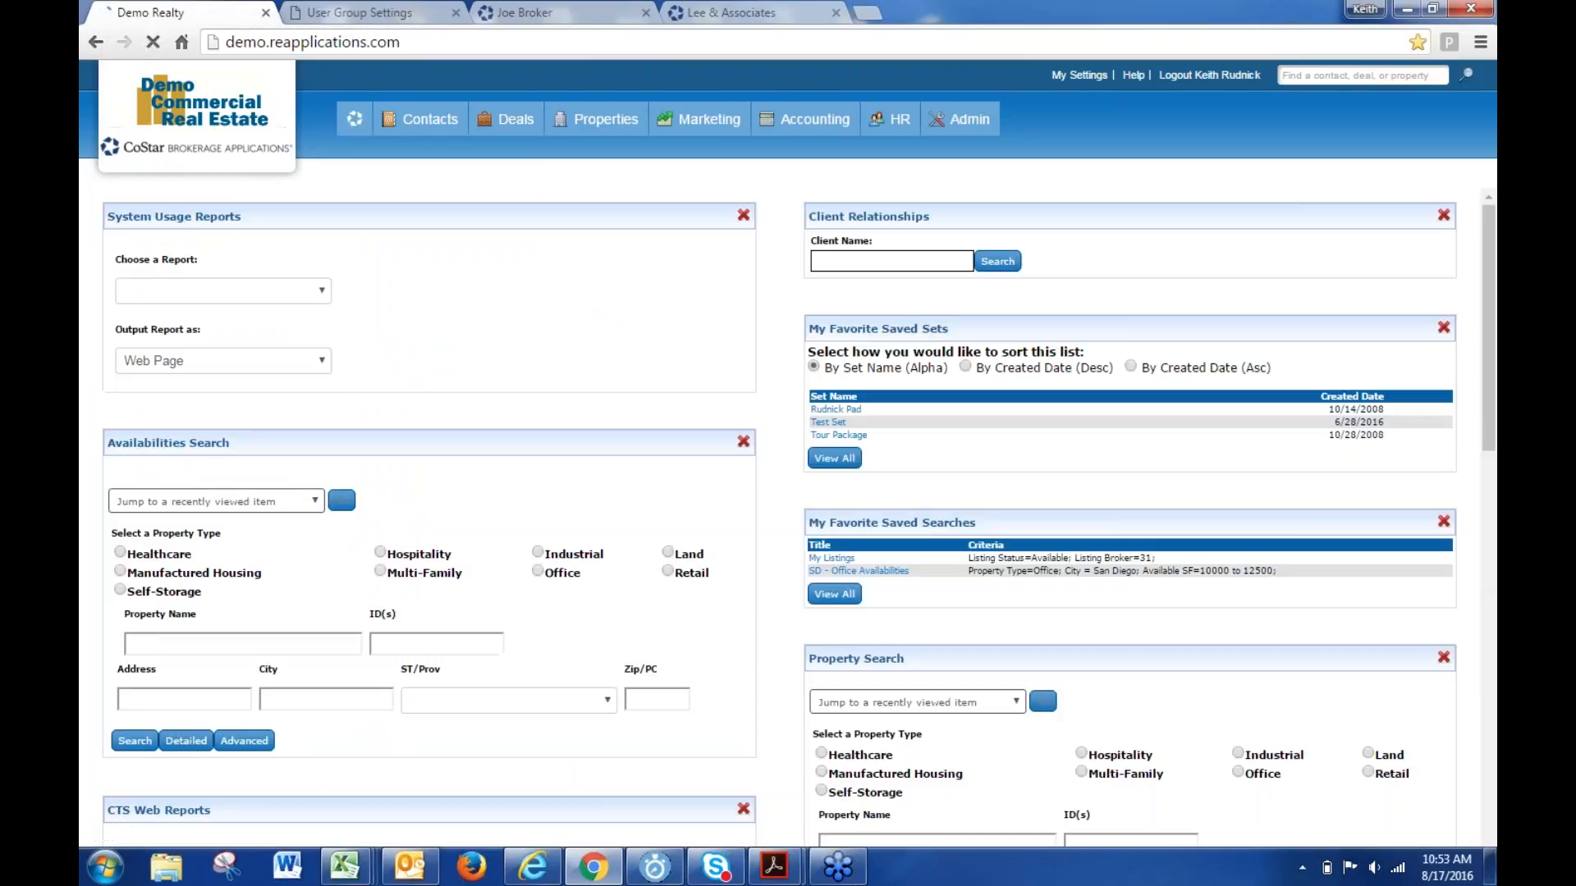
- Run the 'Export Log [SSRS]' report for 01/01/2016 to 12/31/2016 from System Usage Reports
left_click(227, 290)
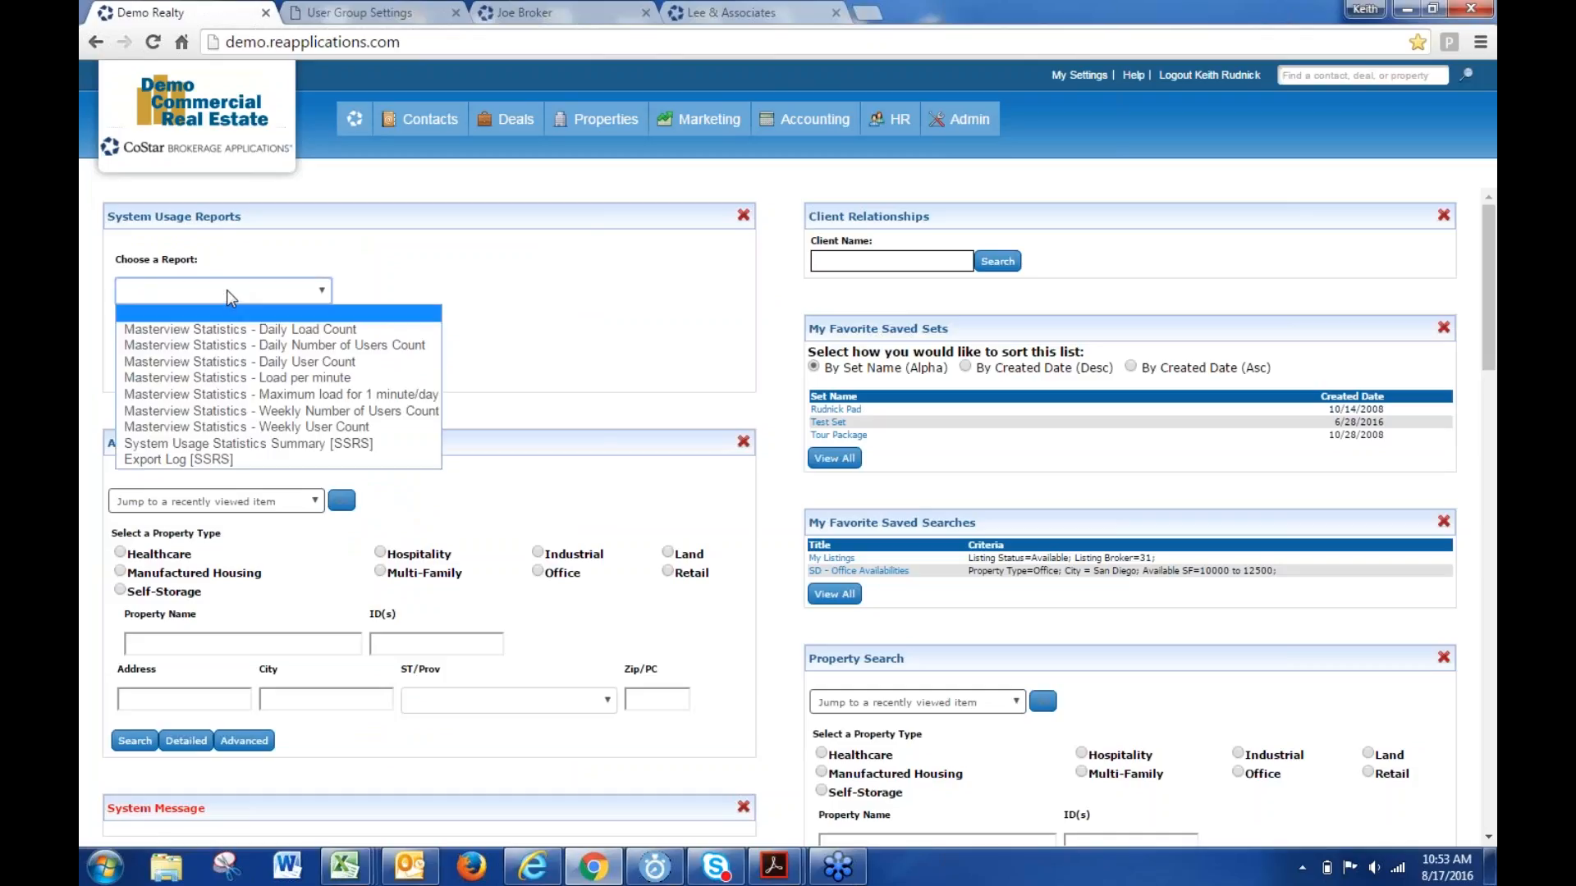
left_click(210, 458)
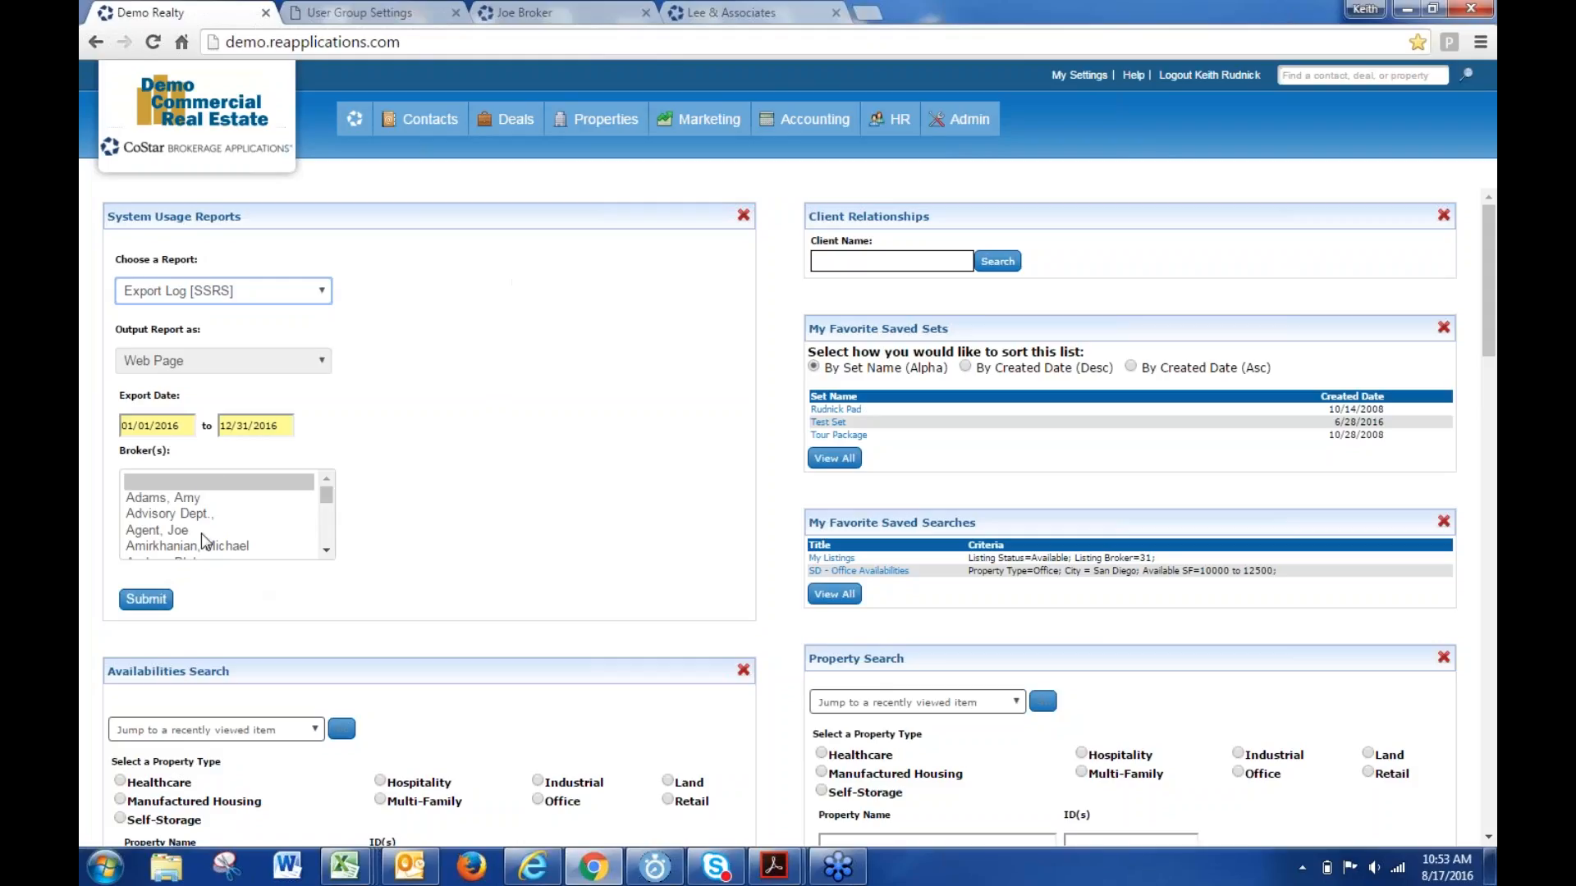
left_click(169, 594)
left_click(141, 601)
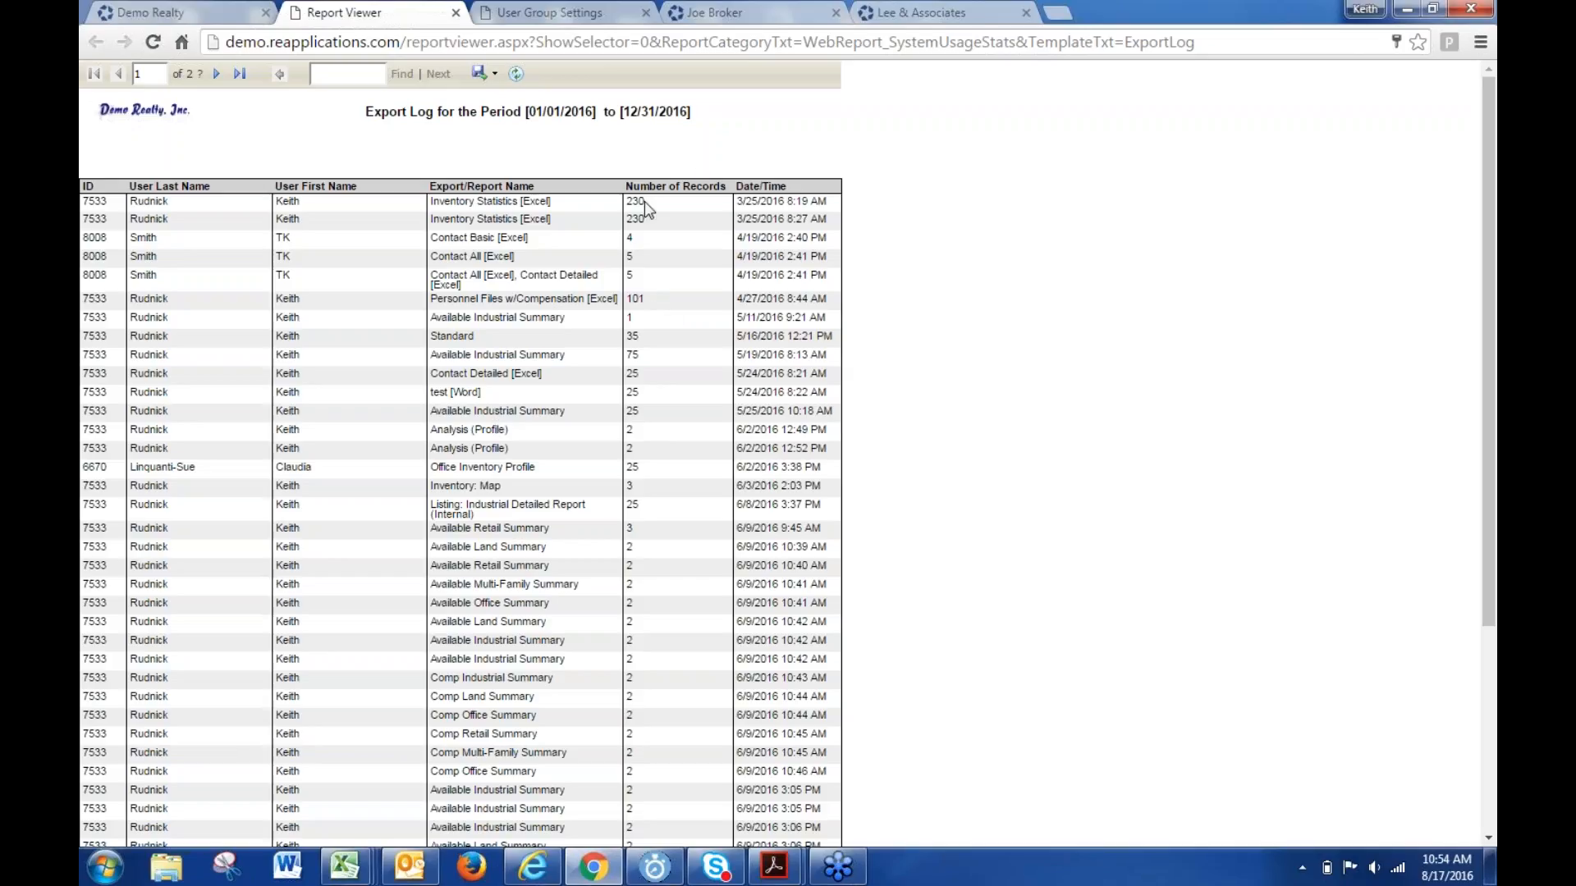
- Scroll through the 2016 Export Log's exports and record counts, then return to the top
scroll(663, 401, "down", 4)
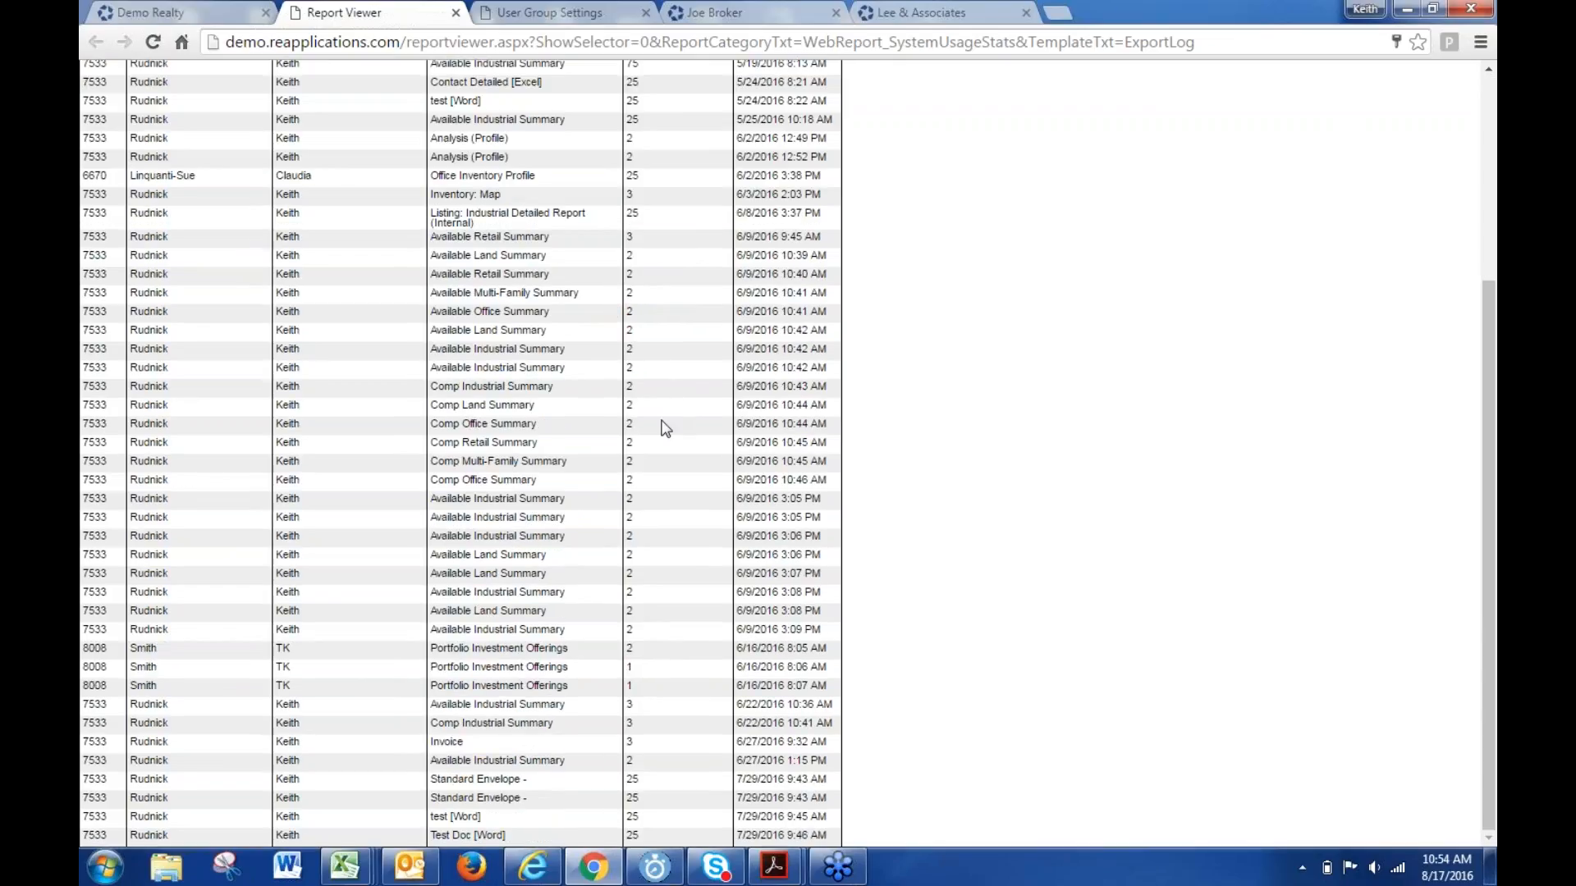
scroll(664, 428, "up", 4)
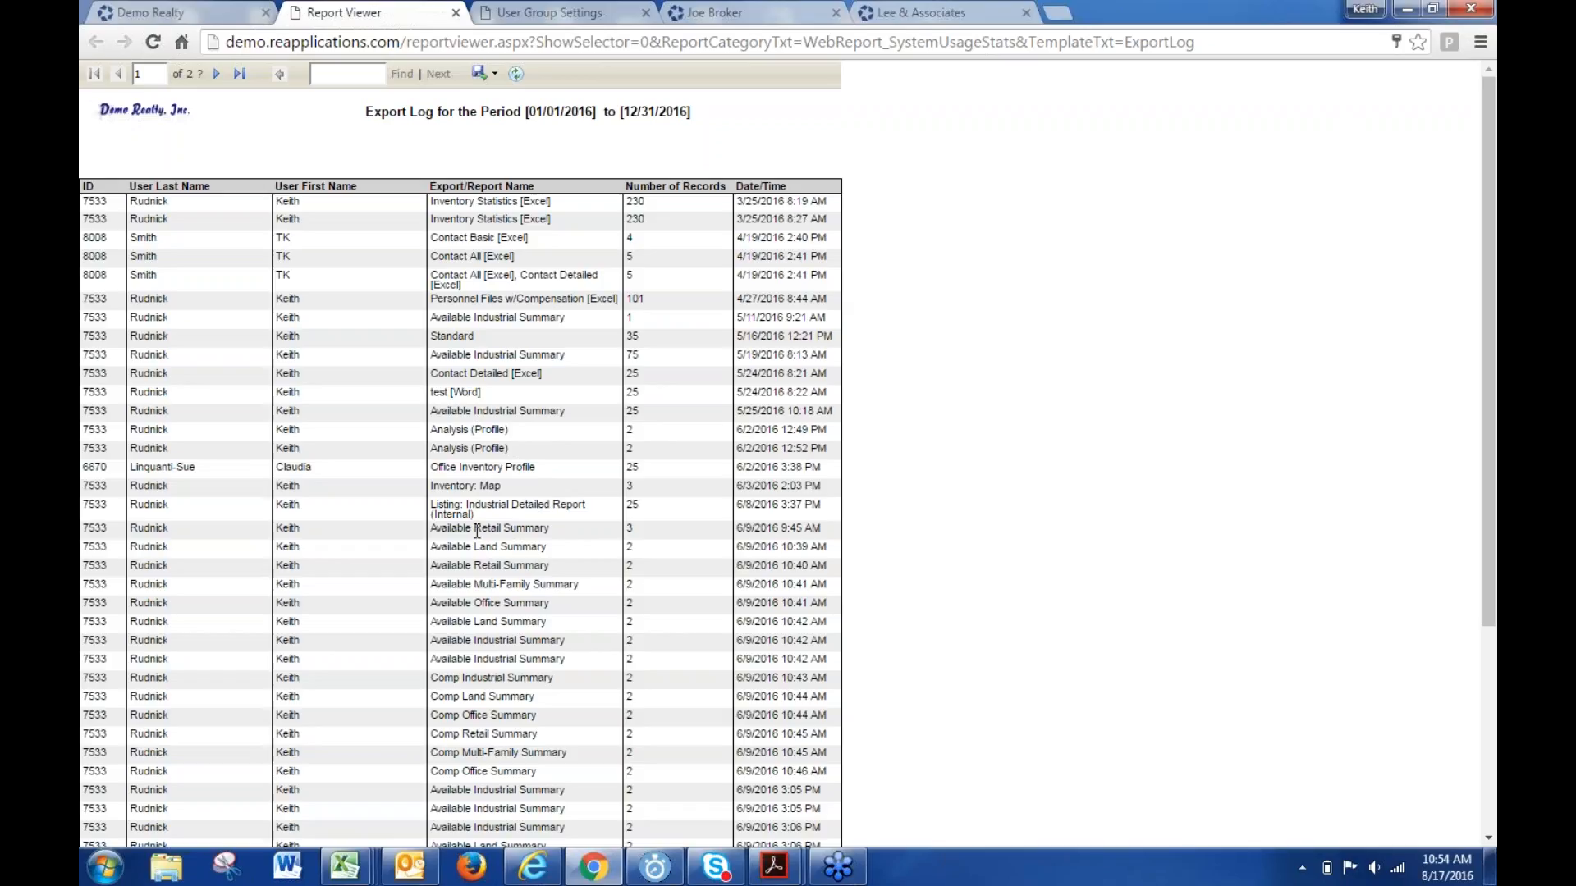
scroll(493, 585, "down", 2)
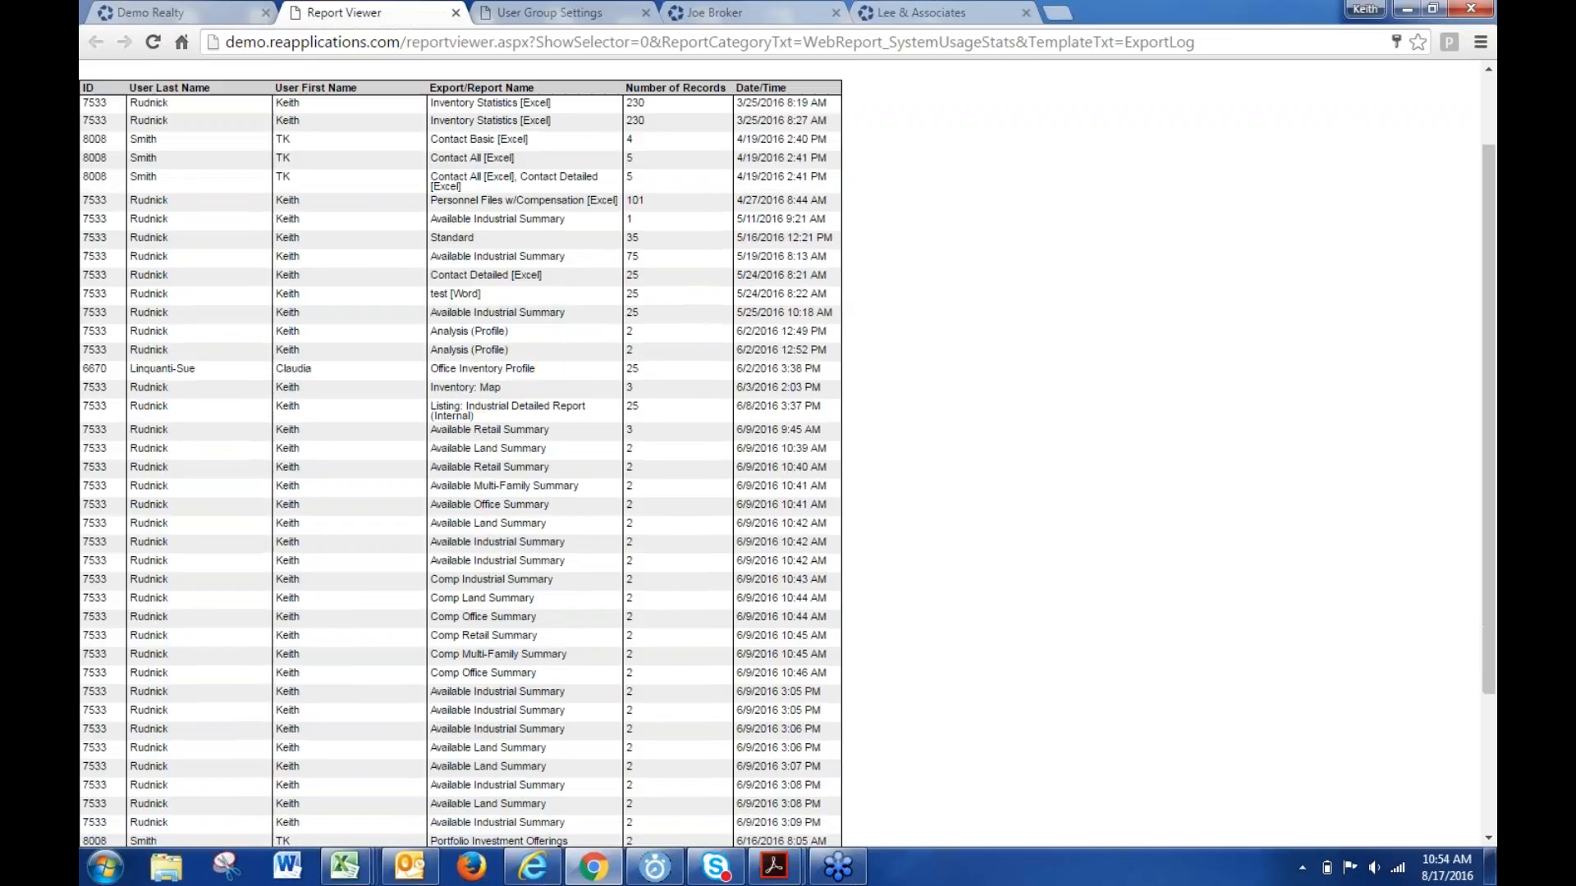
scroll(495, 585, "down", 1)
scroll(495, 585, "down", 1)
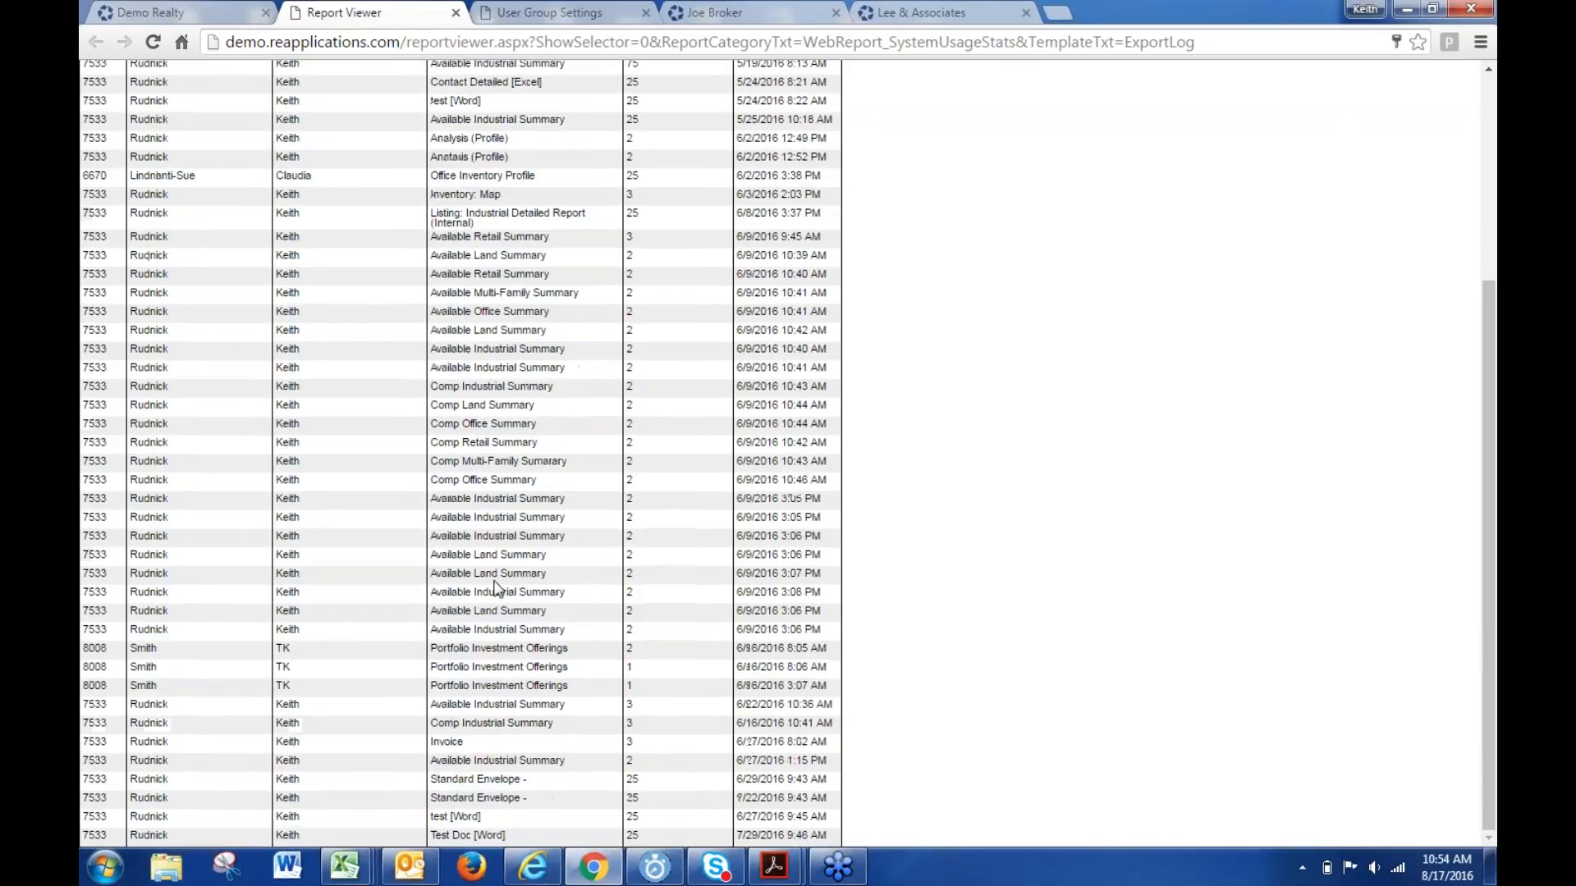
scroll(495, 585, "up", 3)
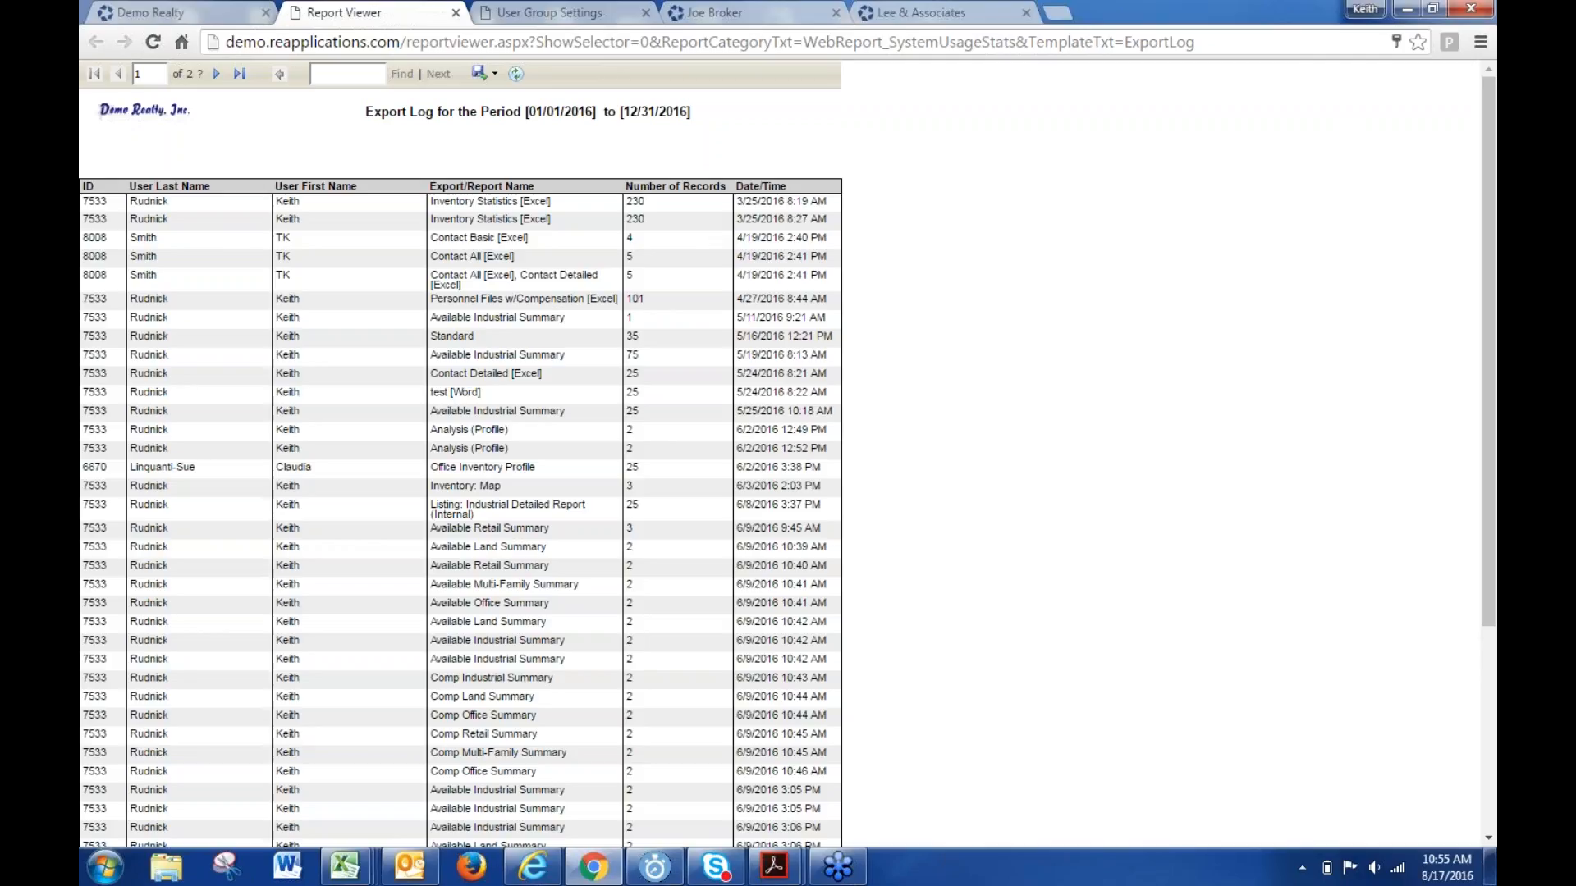
- Close the Export Log, grant the user group Export > Contact, and close the settings and contact tabs
left_click(455, 12)
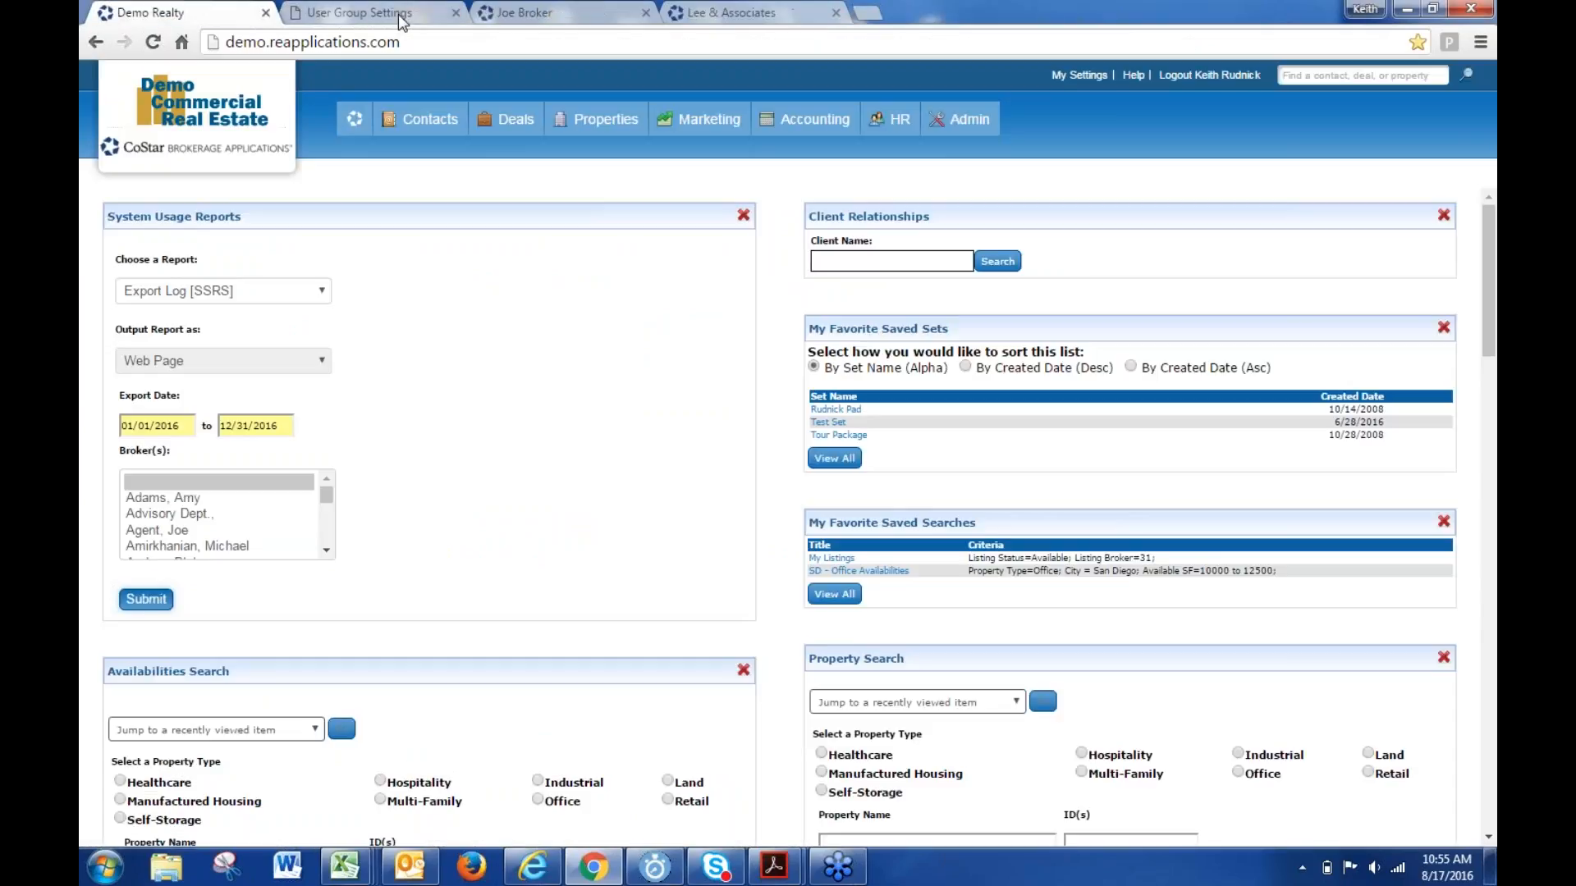
left_click(456, 12)
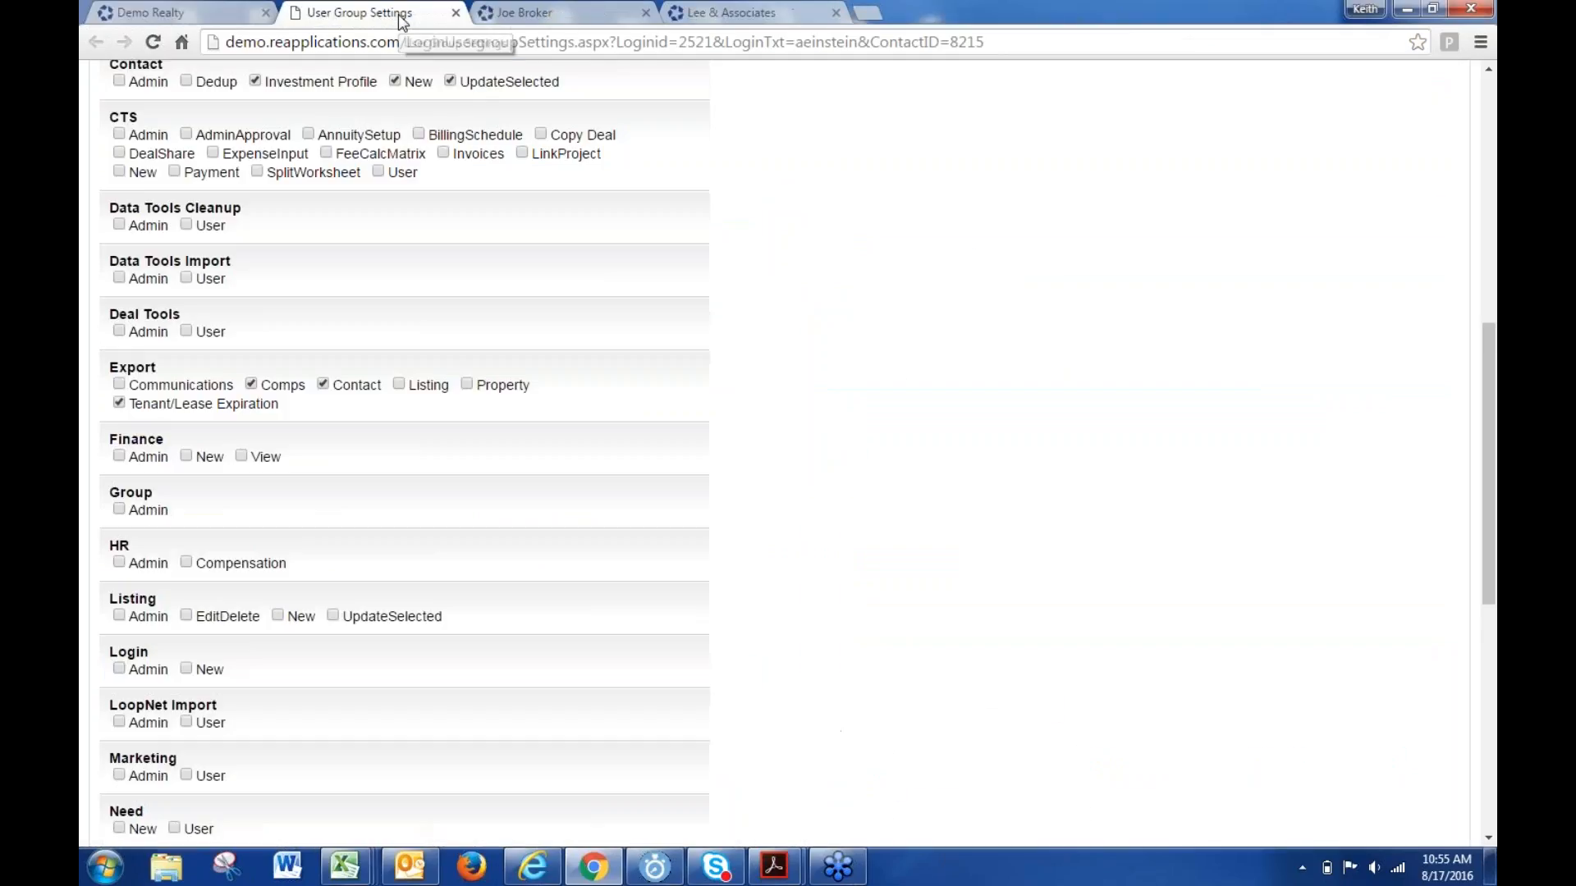
left_click(323, 383)
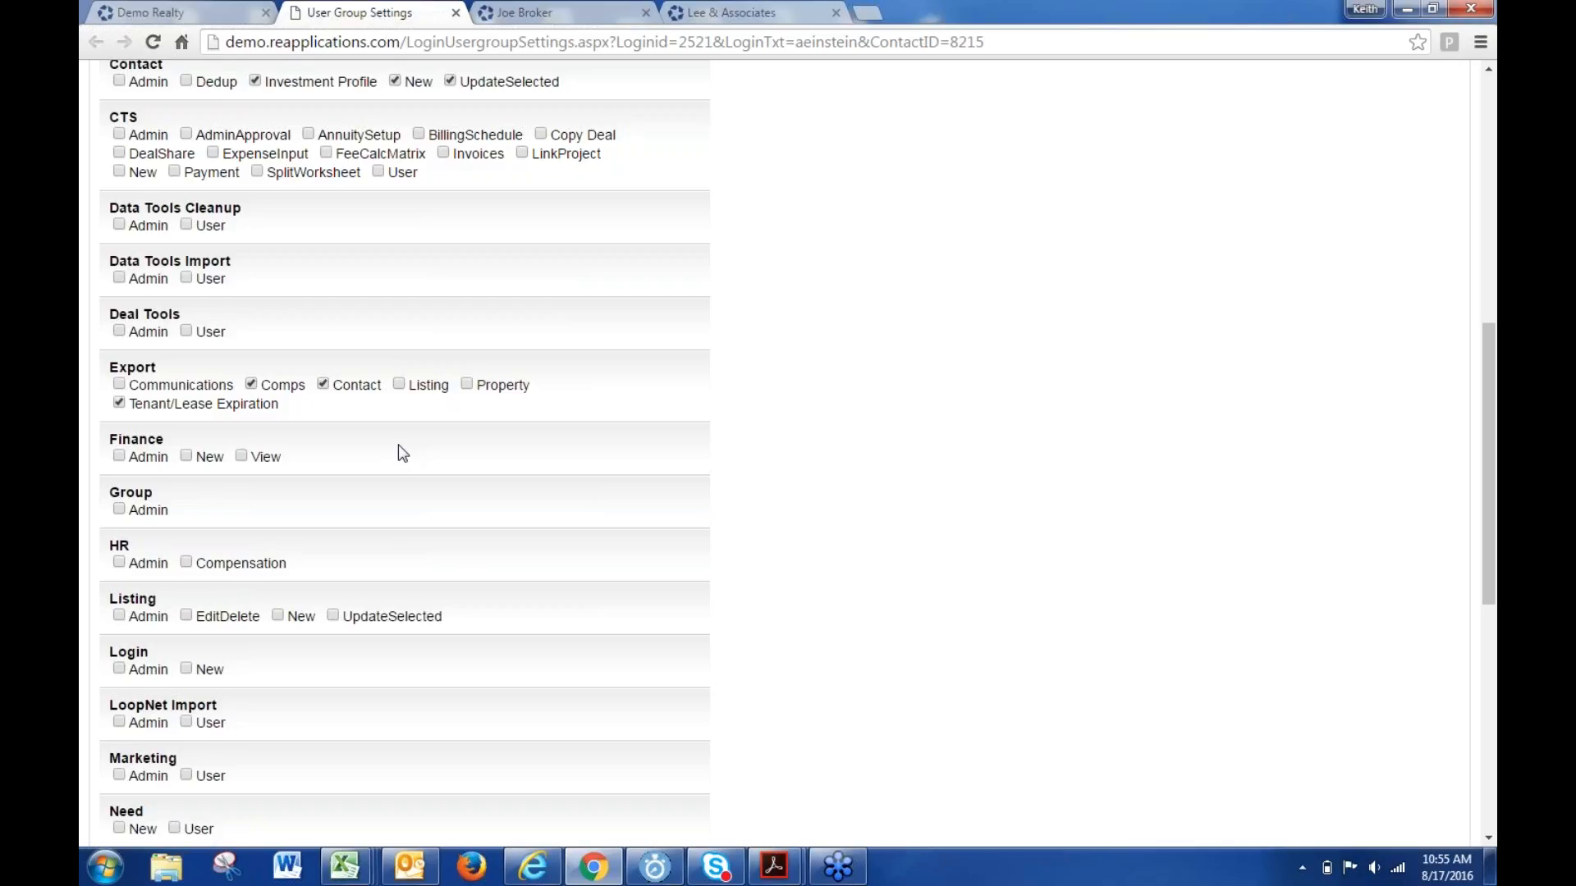
left_click(456, 14)
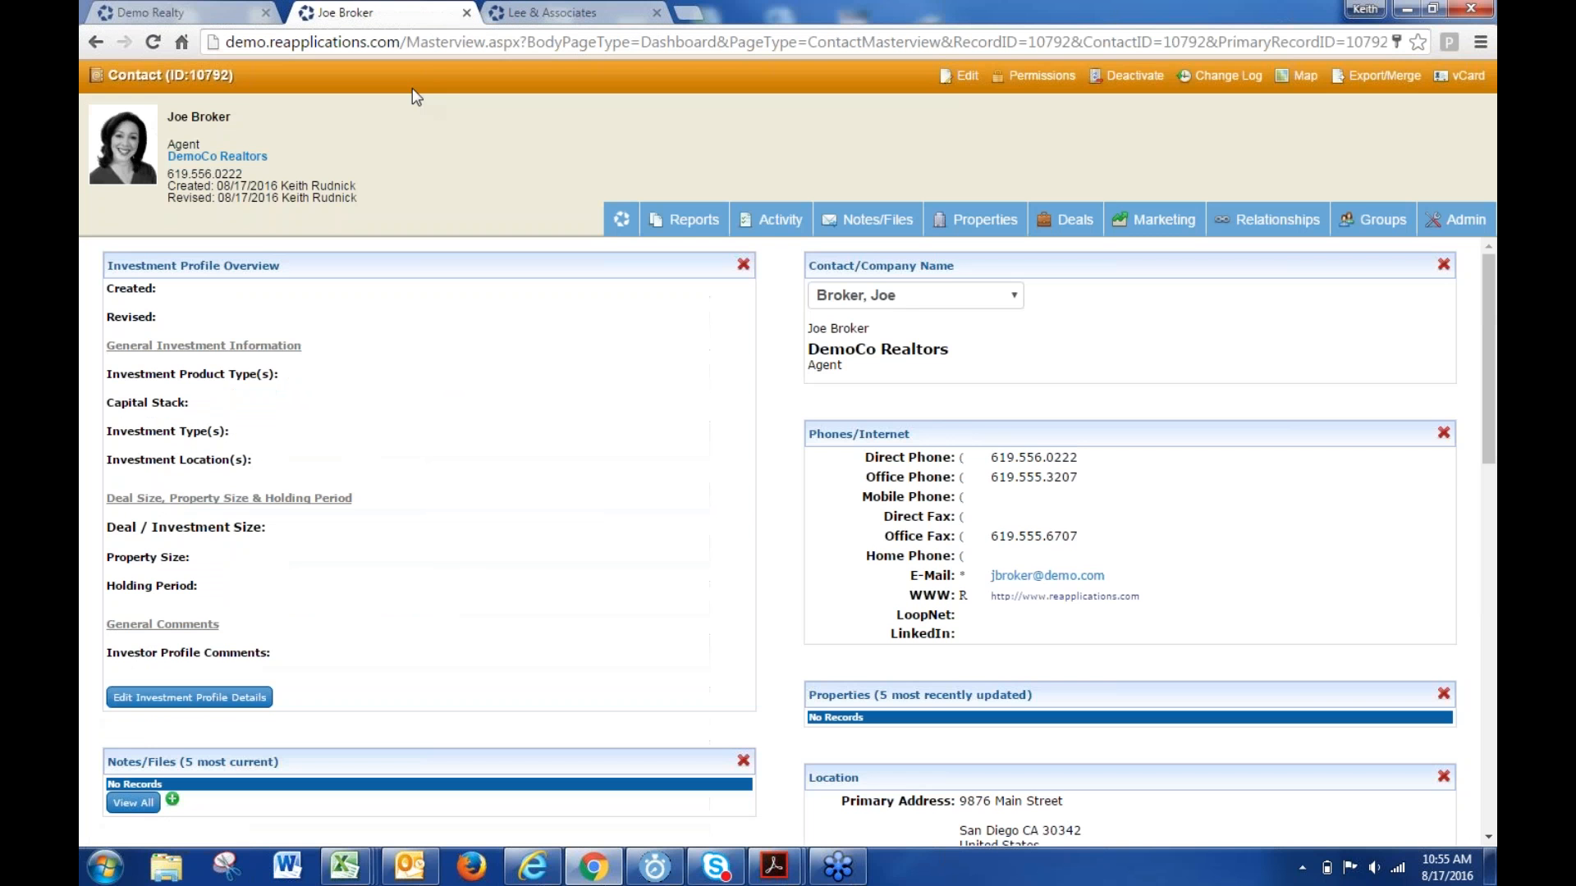
left_click(452, 14)
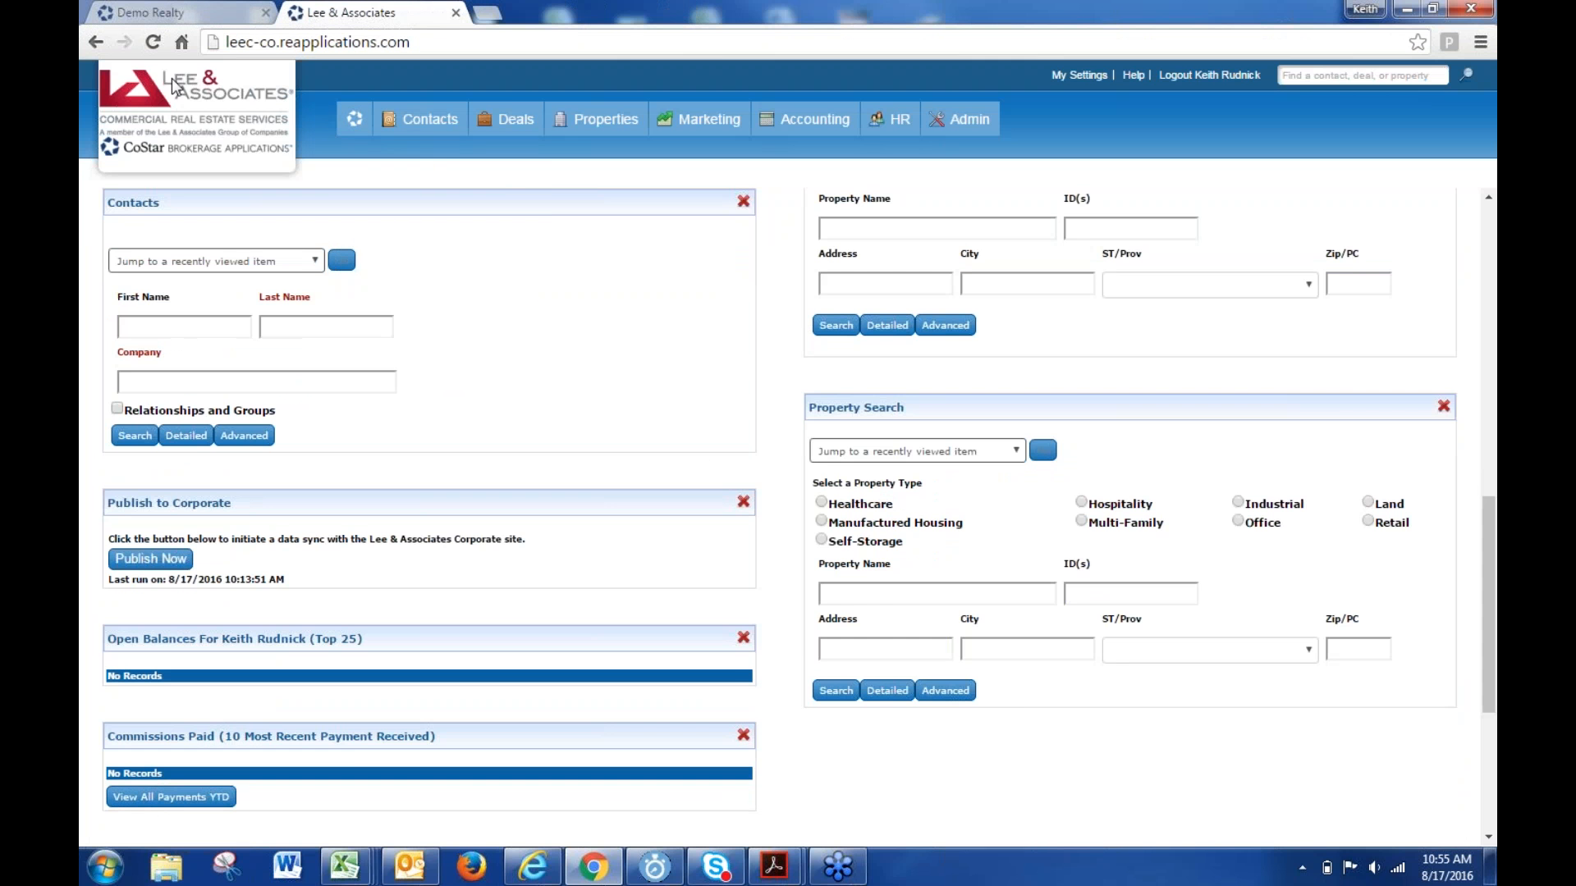
- From the Demo Realty dashboard's Availabilities Search widget, search with no criteria
left_click(208, 15)
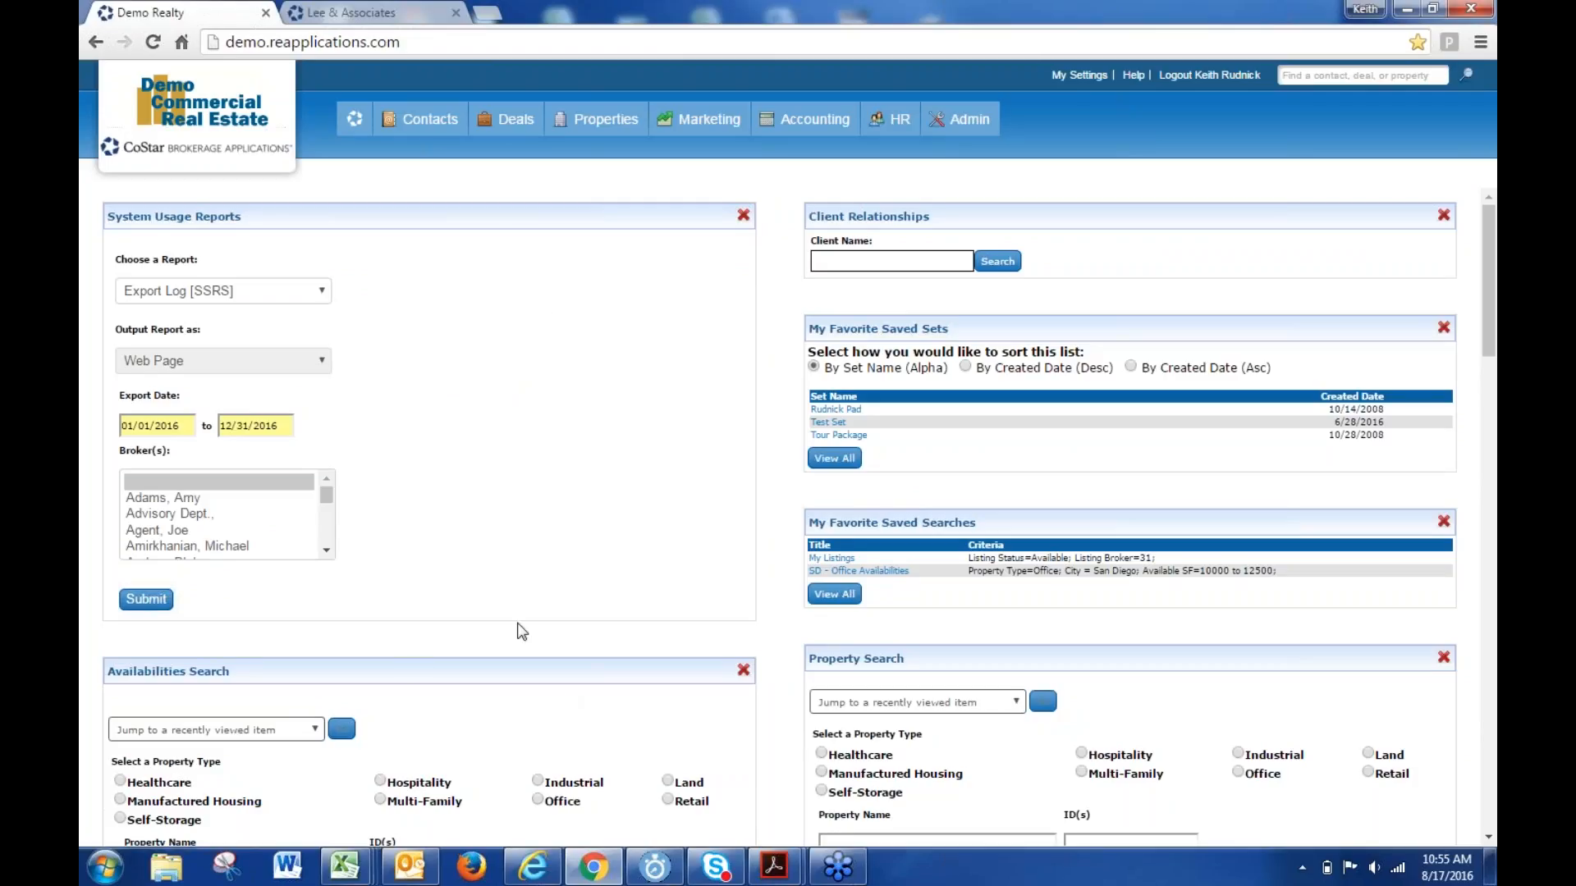
scroll(510, 632, "down", 3)
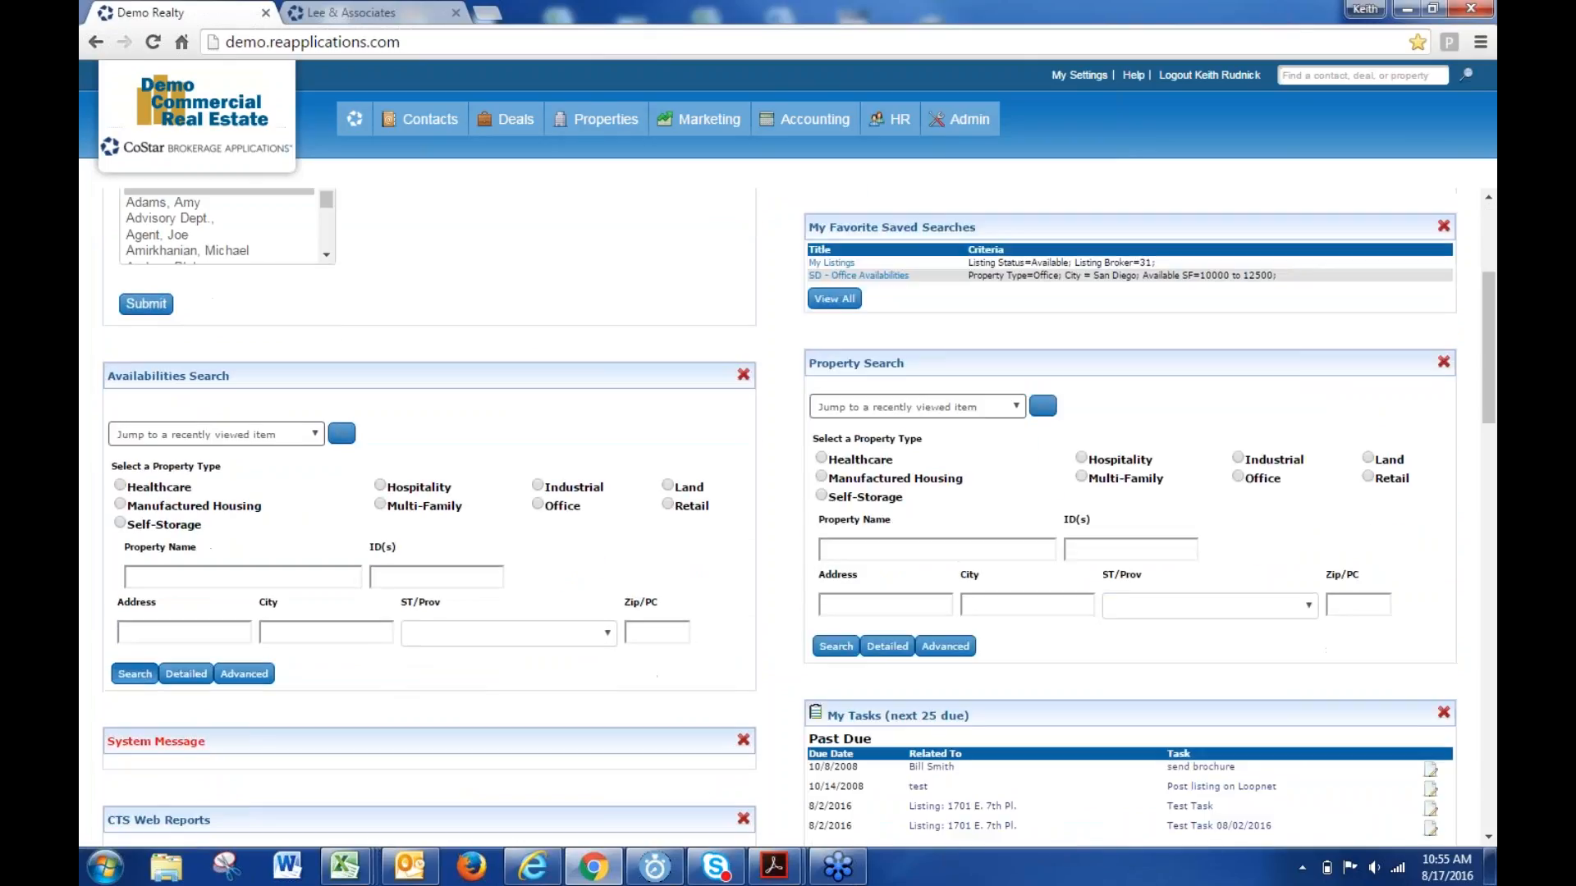
left_click(135, 674)
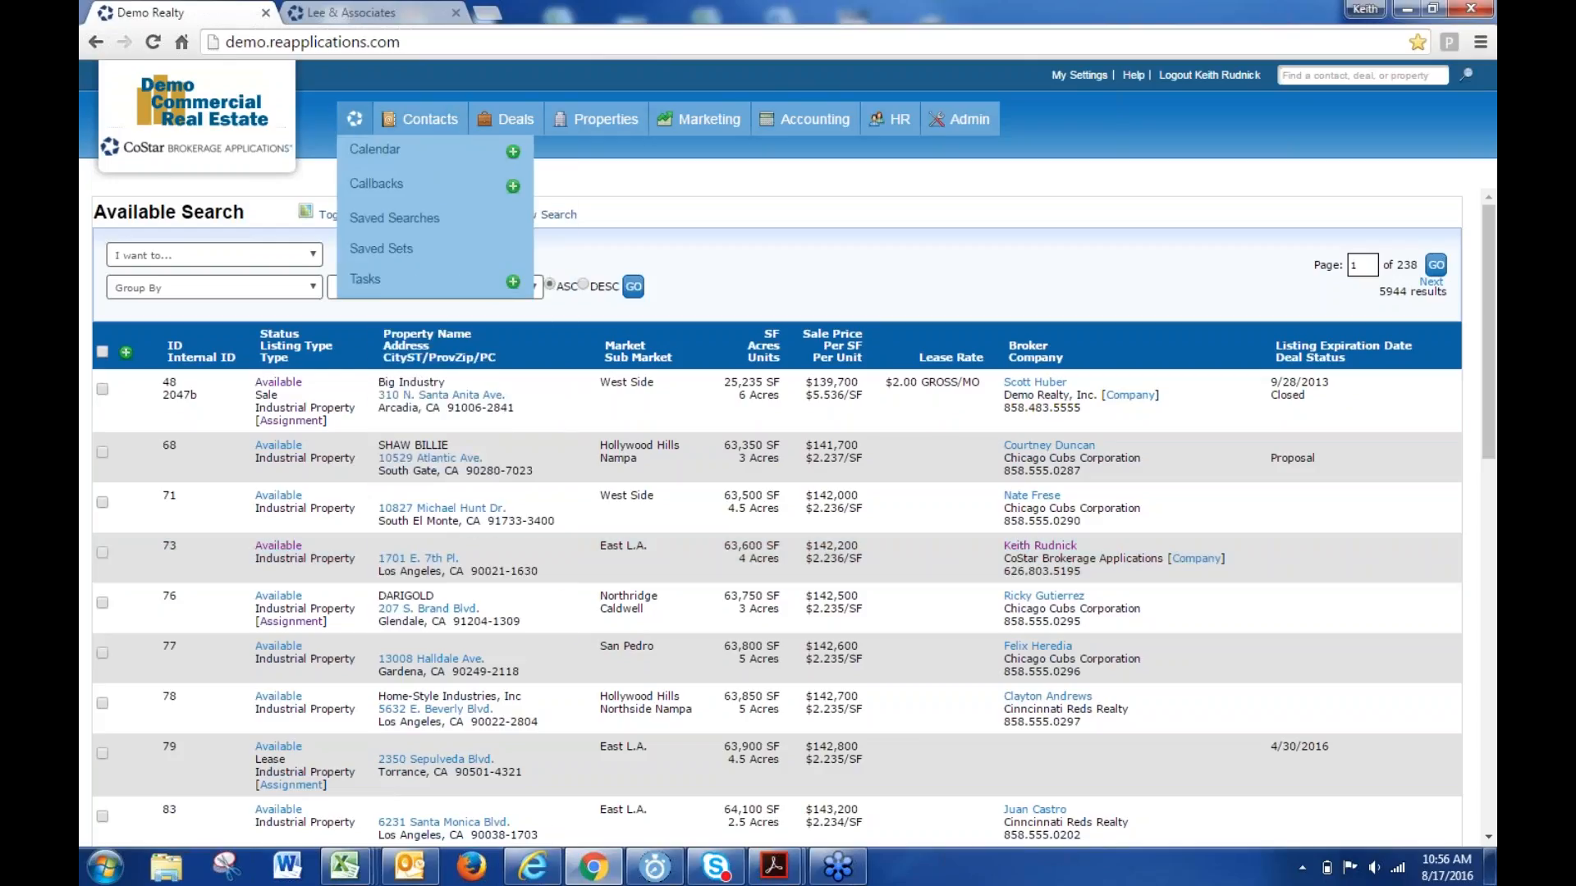
- Leave the 5944-listing results and return to the home dashboard
left_click(355, 120)
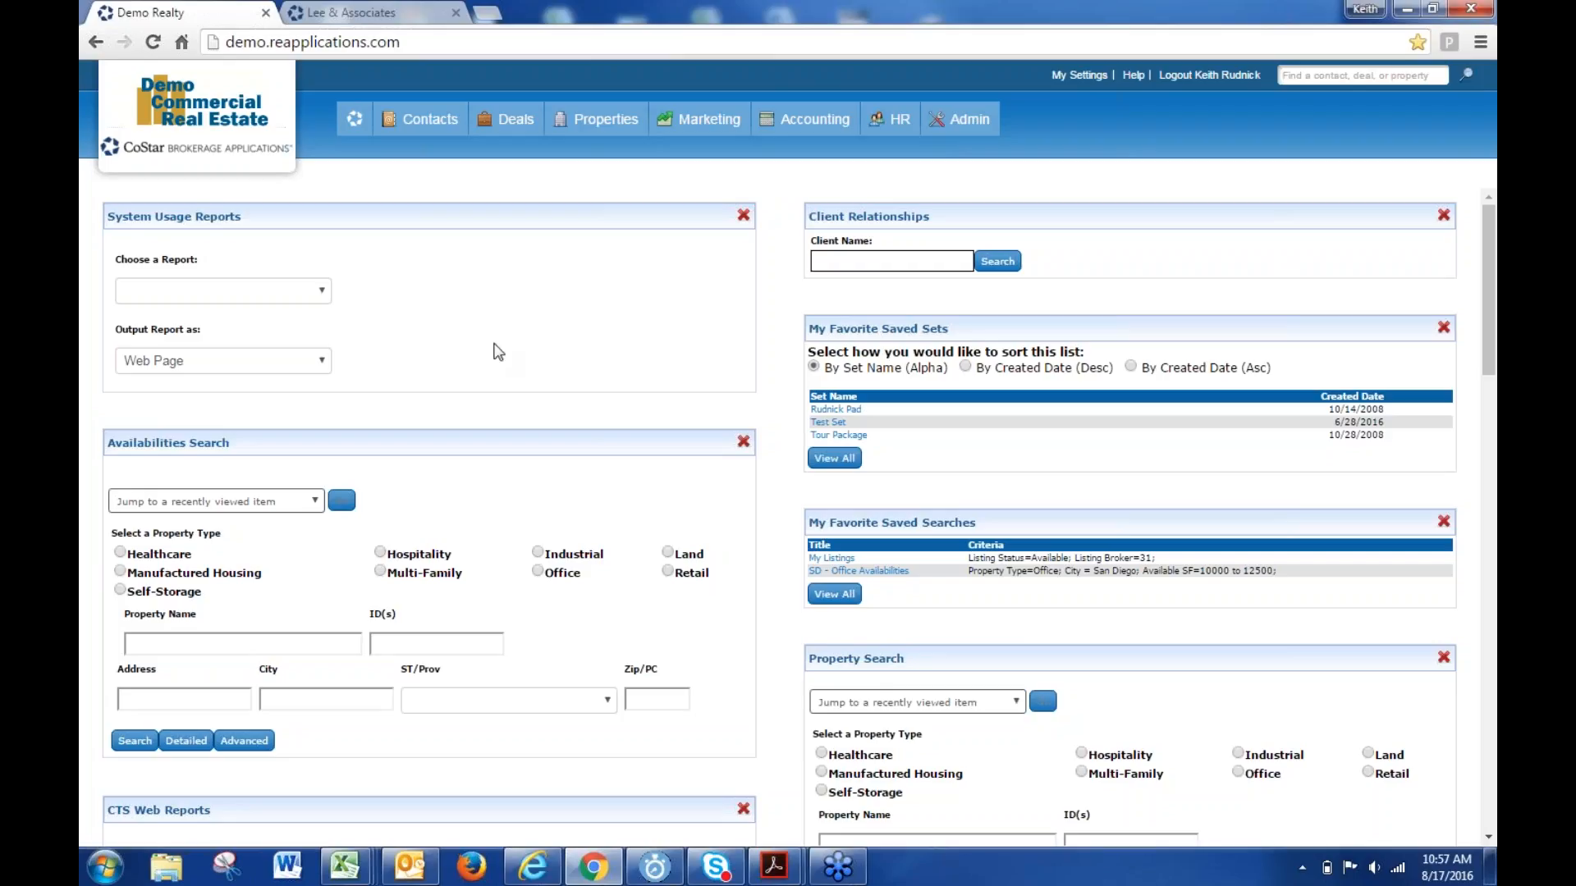
- Run a default Properties > Availabilities search and mark the first listing's broker surname
mouse_move(583, 123)
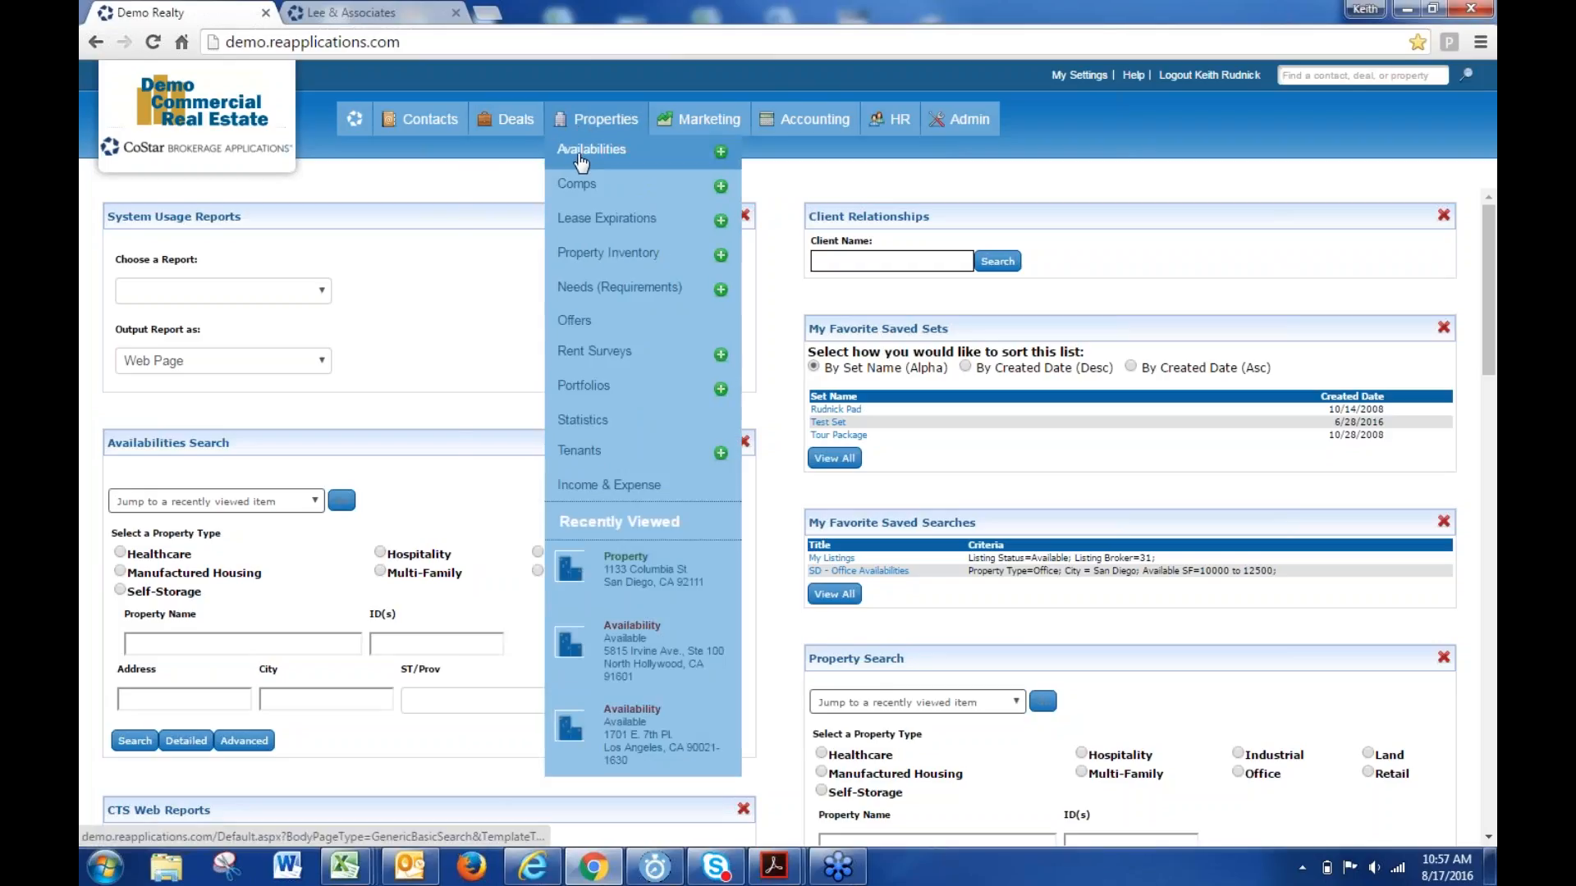
left_click(582, 152)
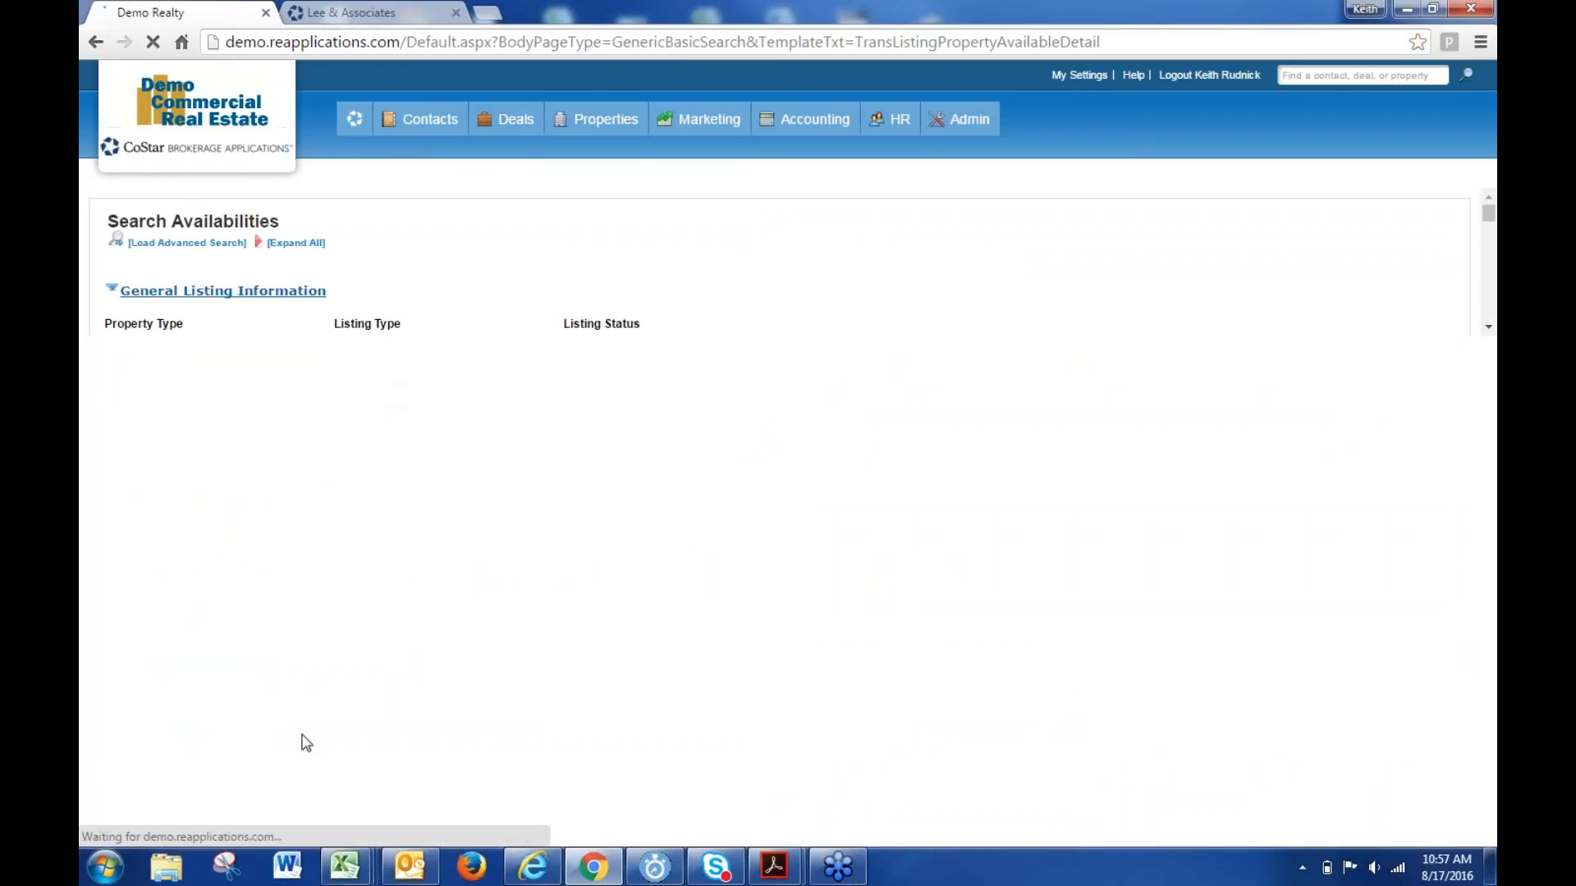
left_click(315, 462)
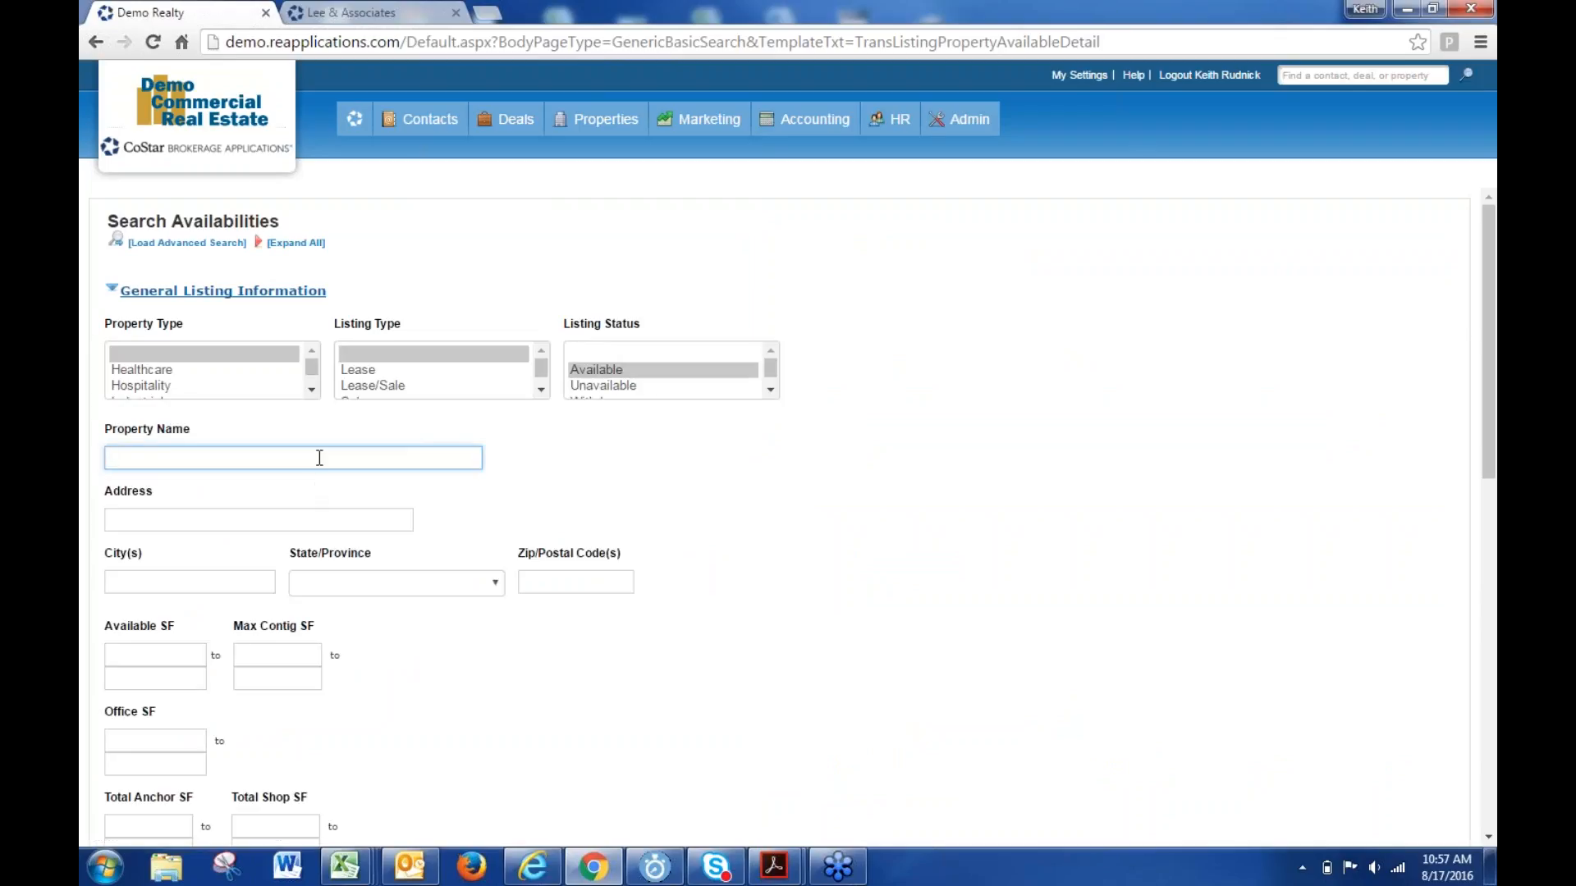
key("Return")
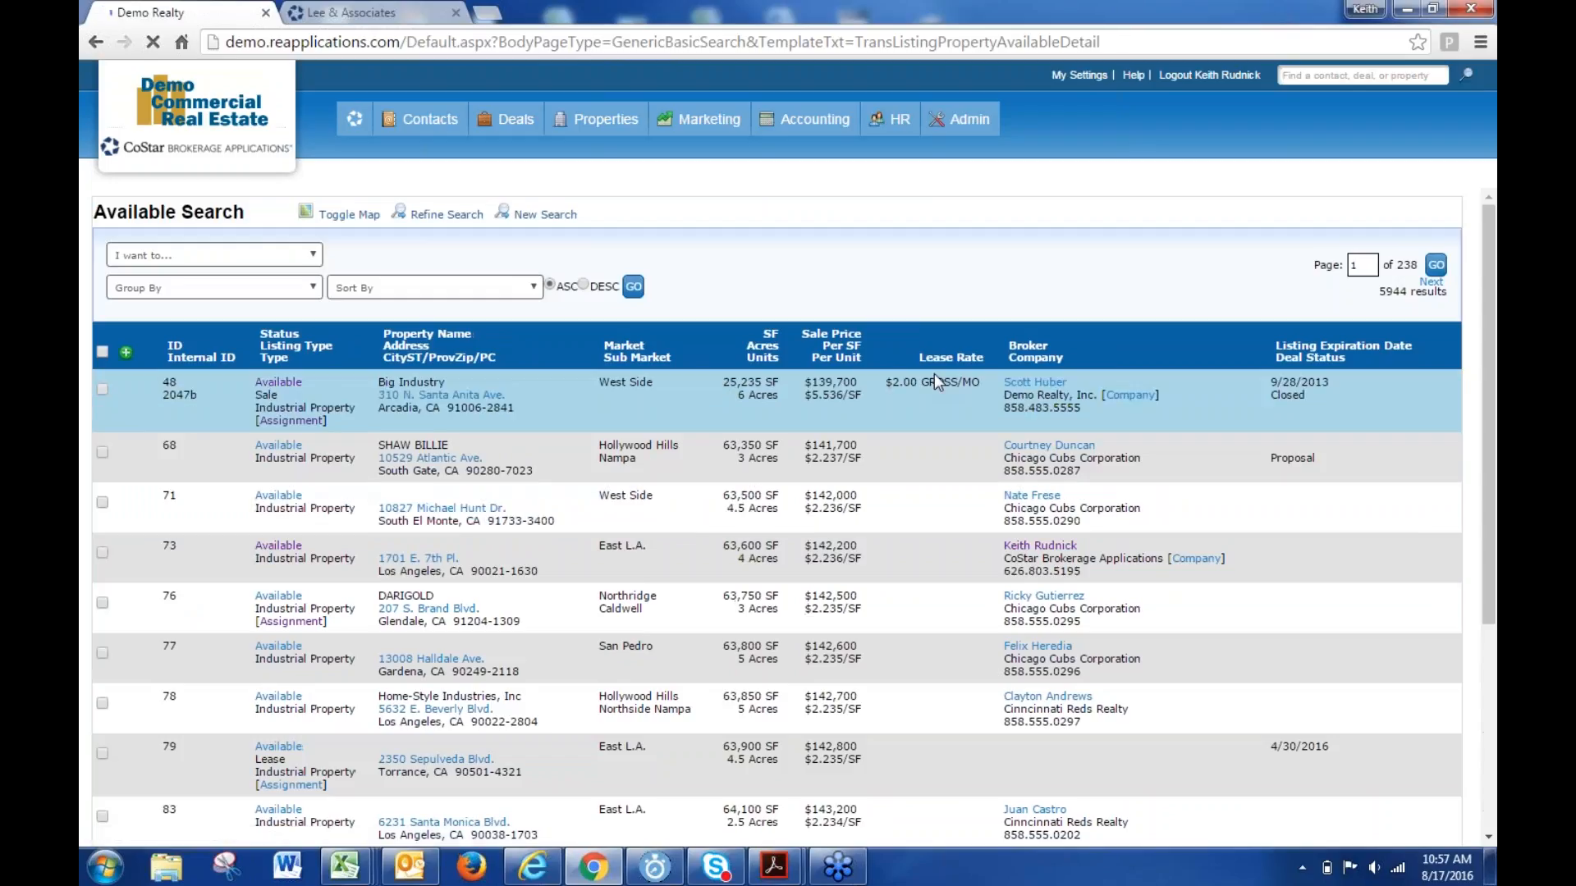
left_click_drag(1073, 384, 1038, 386)
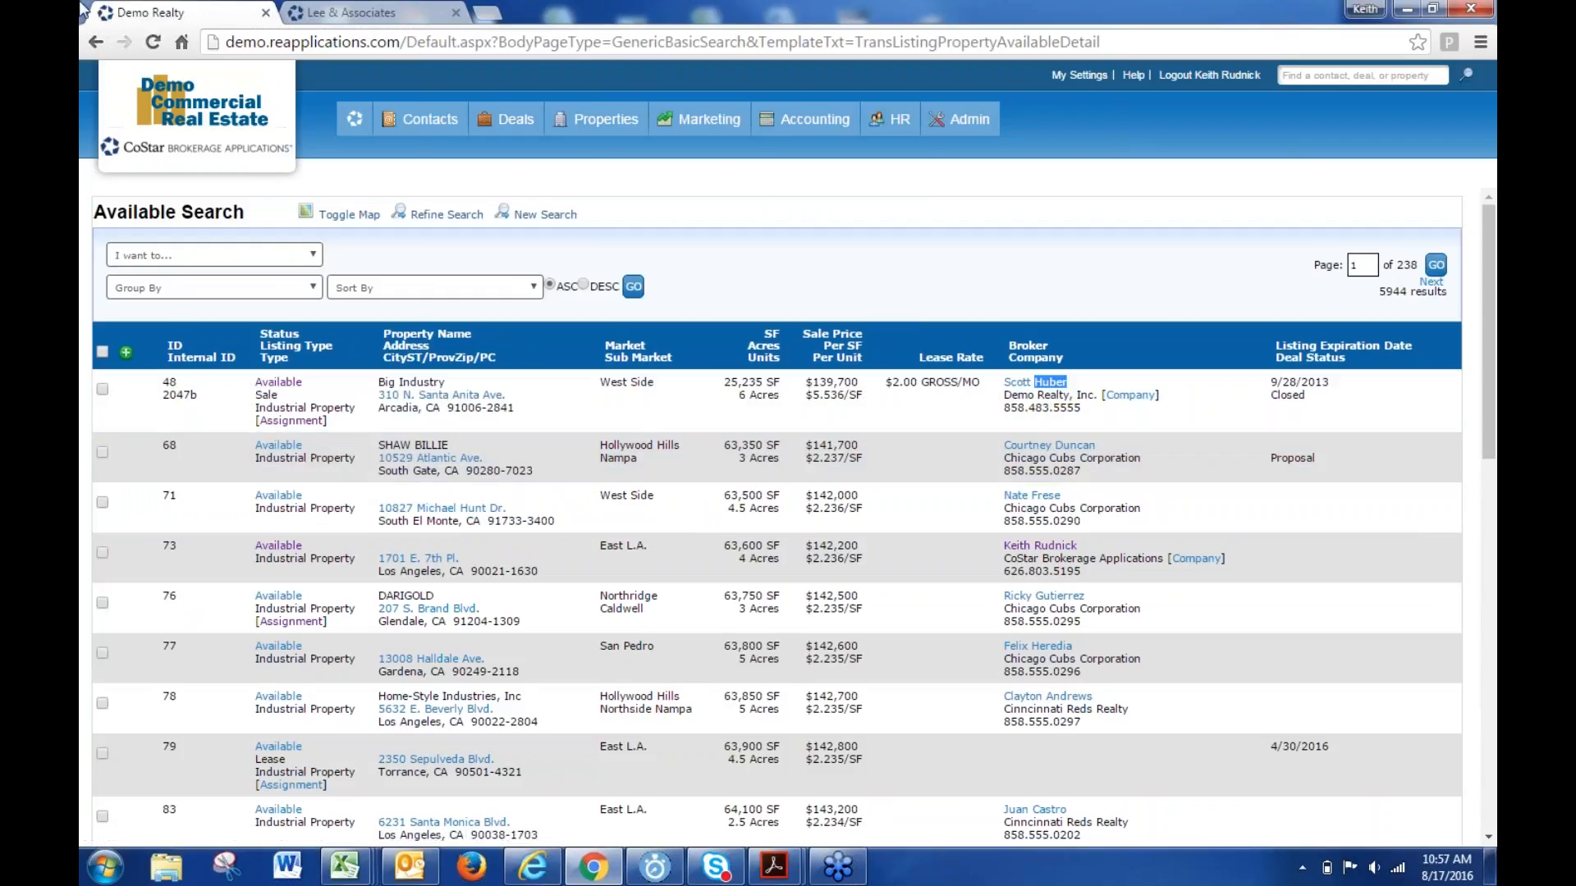
- Start a new blank availabilities search and expand its Contacts criteria
left_click(525, 215)
scroll(479, 696, "down", 3)
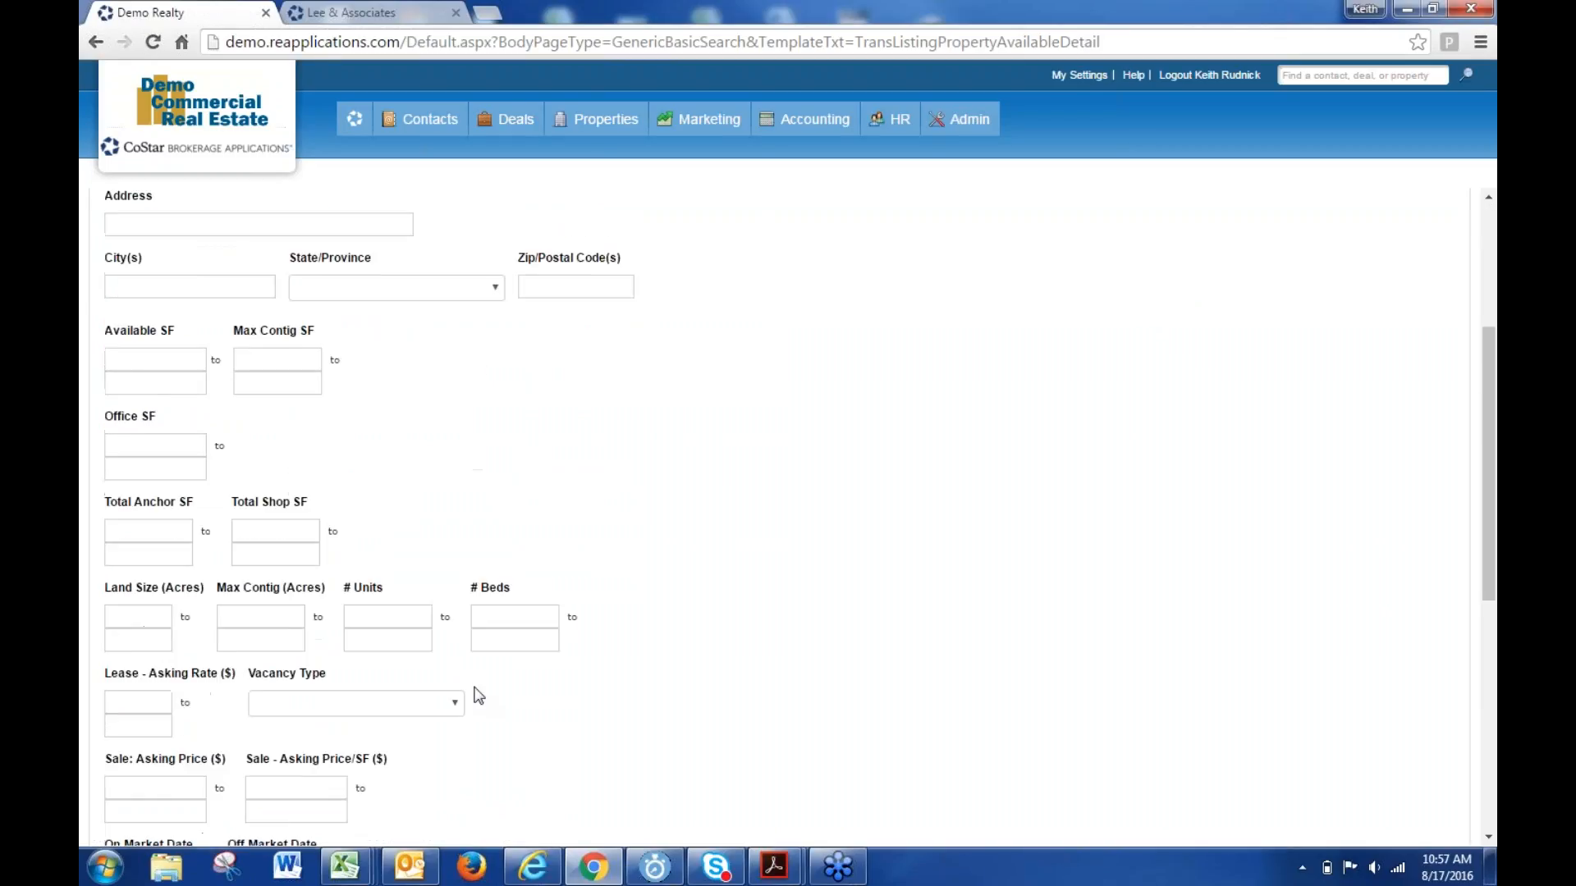
scroll(472, 661, "up", 3)
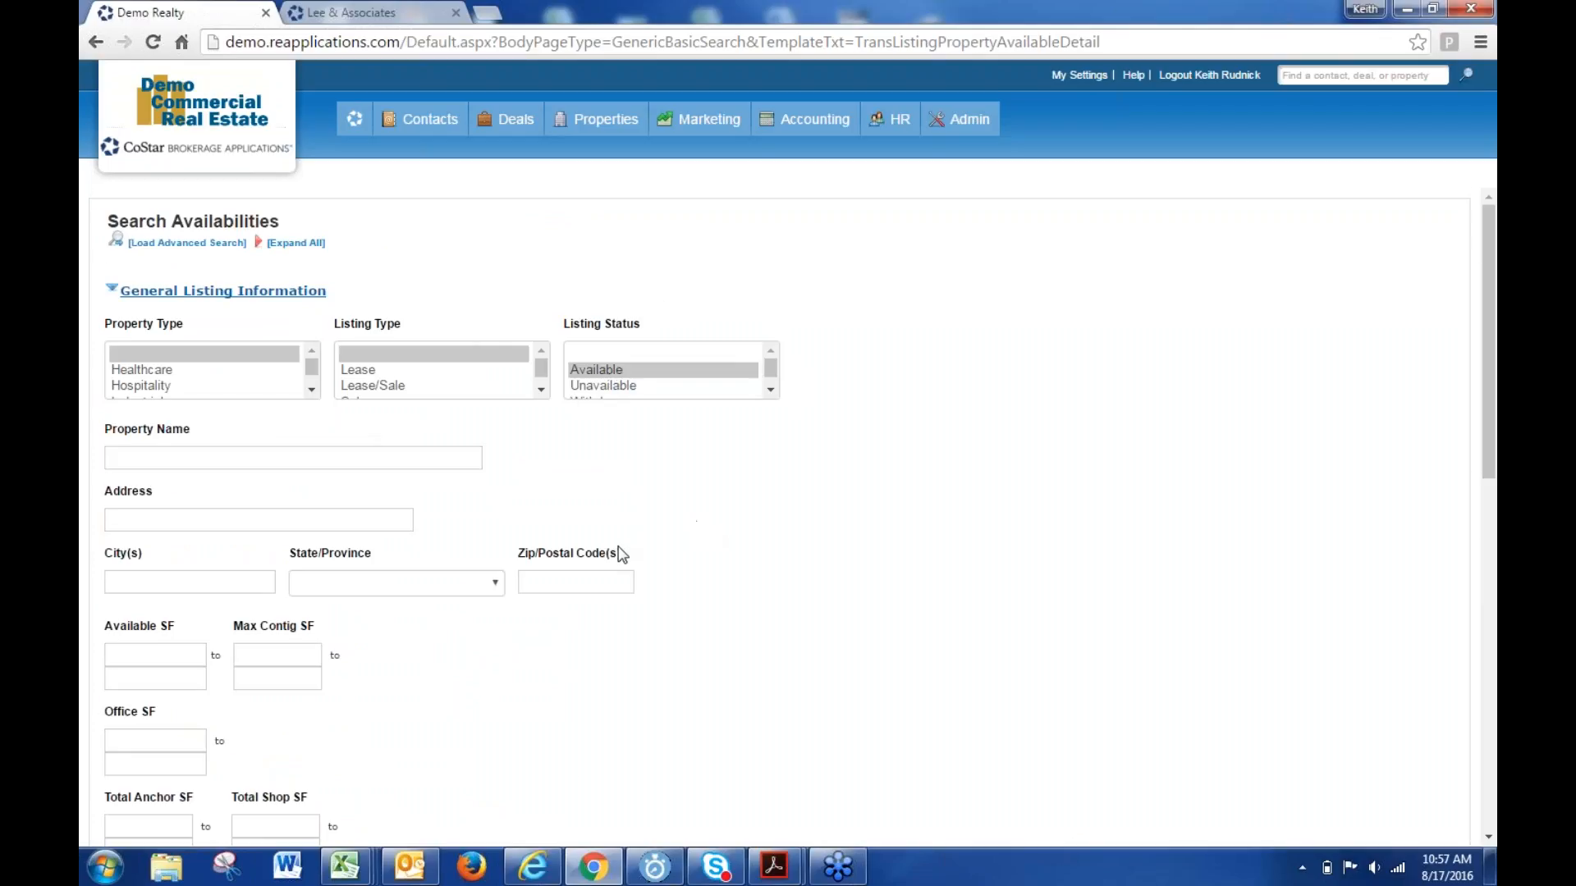
scroll(615, 552, "down", 10)
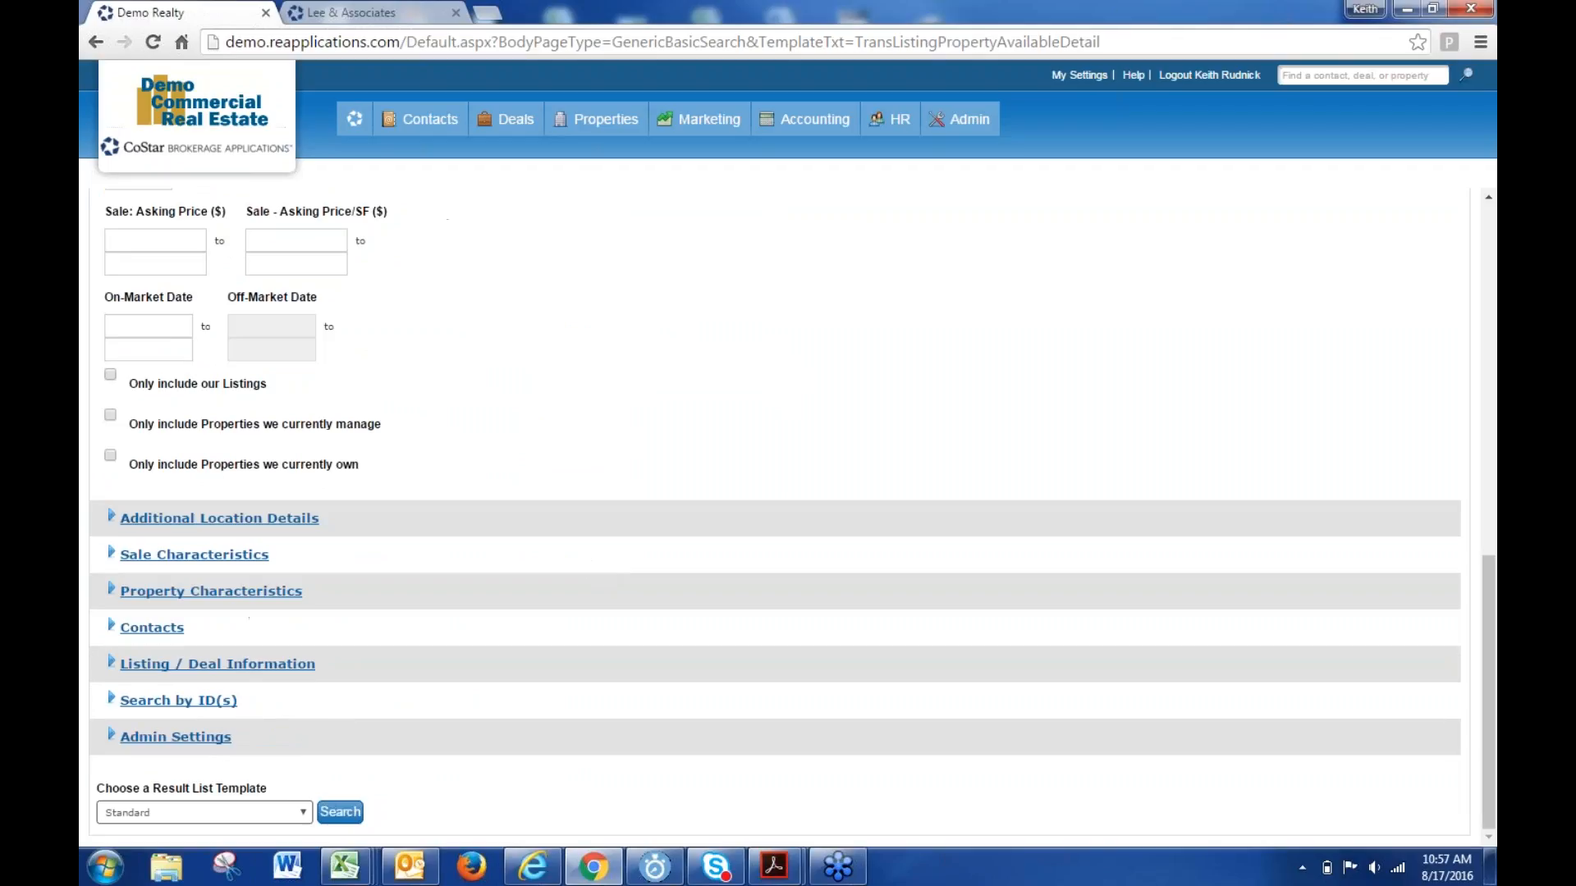
left_click(148, 628)
scroll(466, 569, "down", 3)
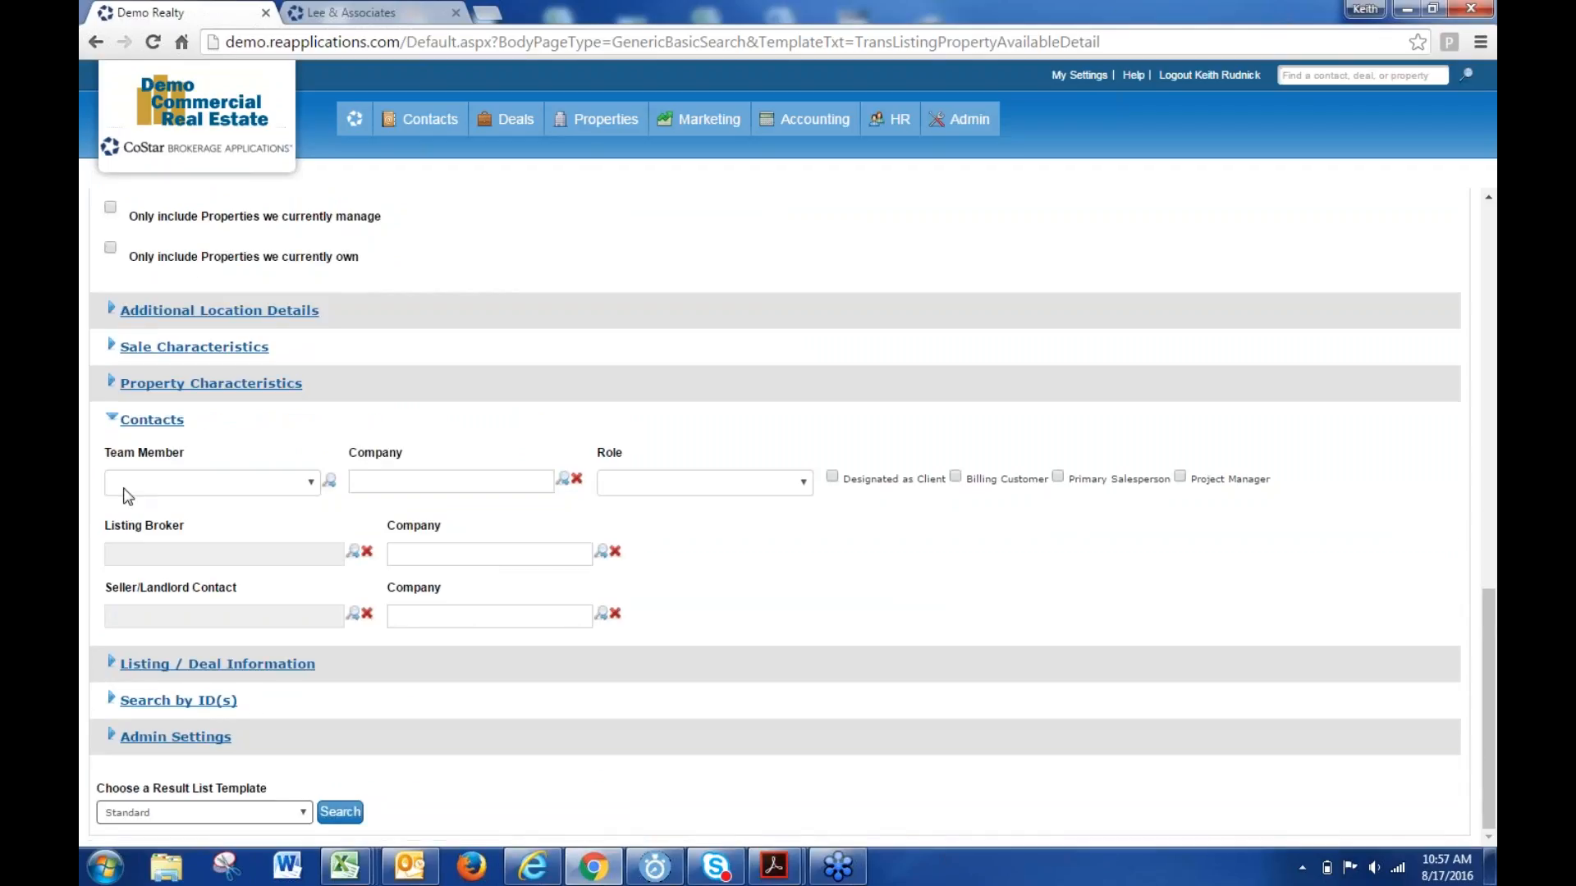
- Look up a Listing Broker contact by first and last name, then close the lookup unselected
left_click(354, 551)
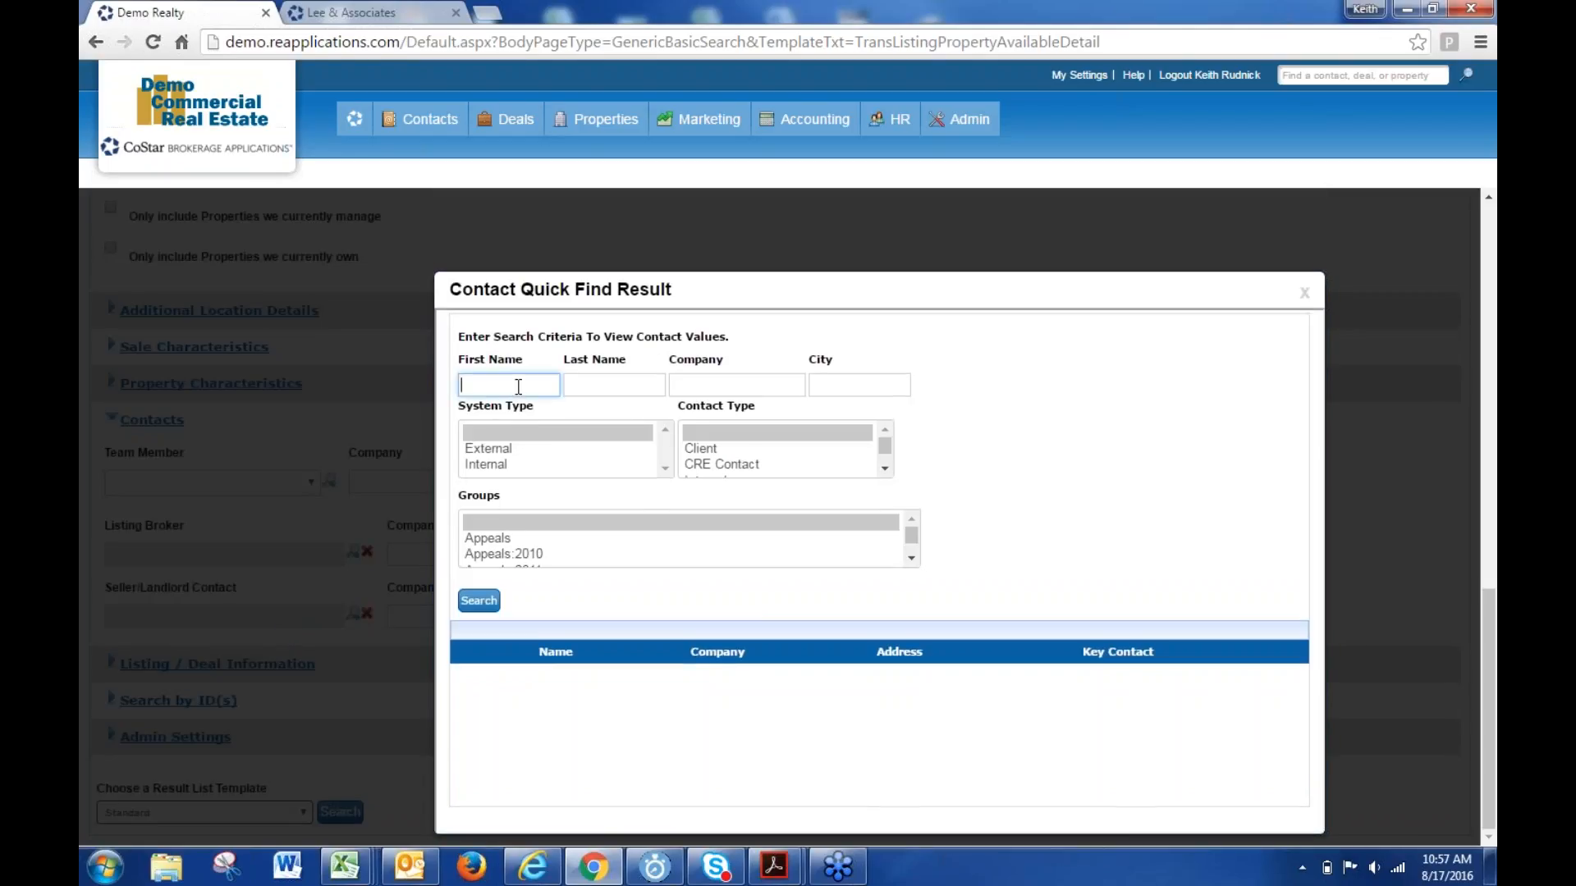
key("Tab")
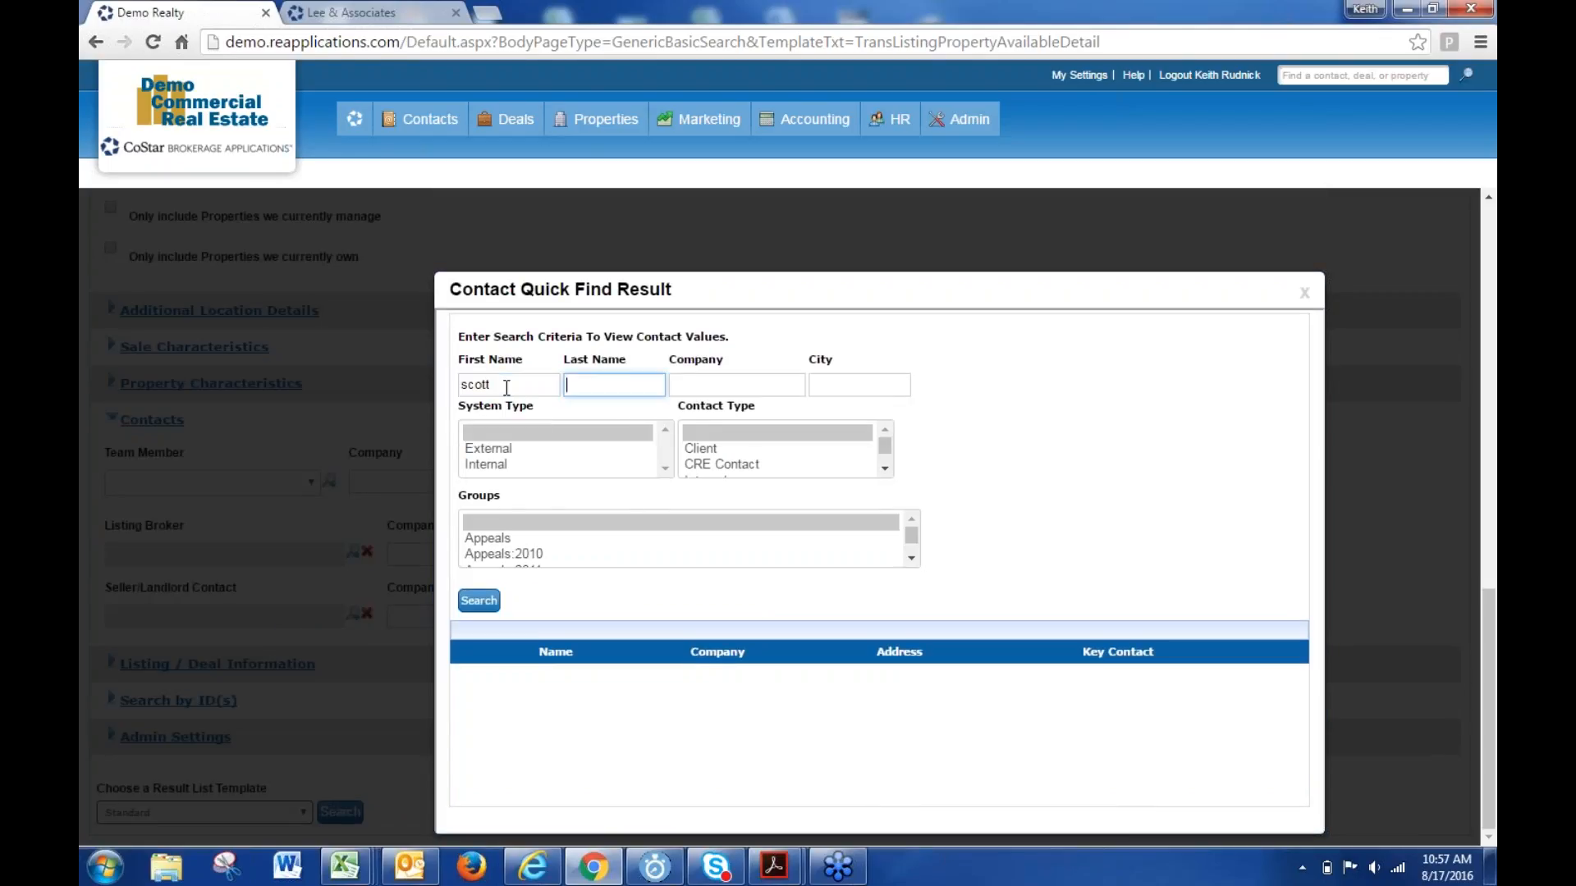
key("Return")
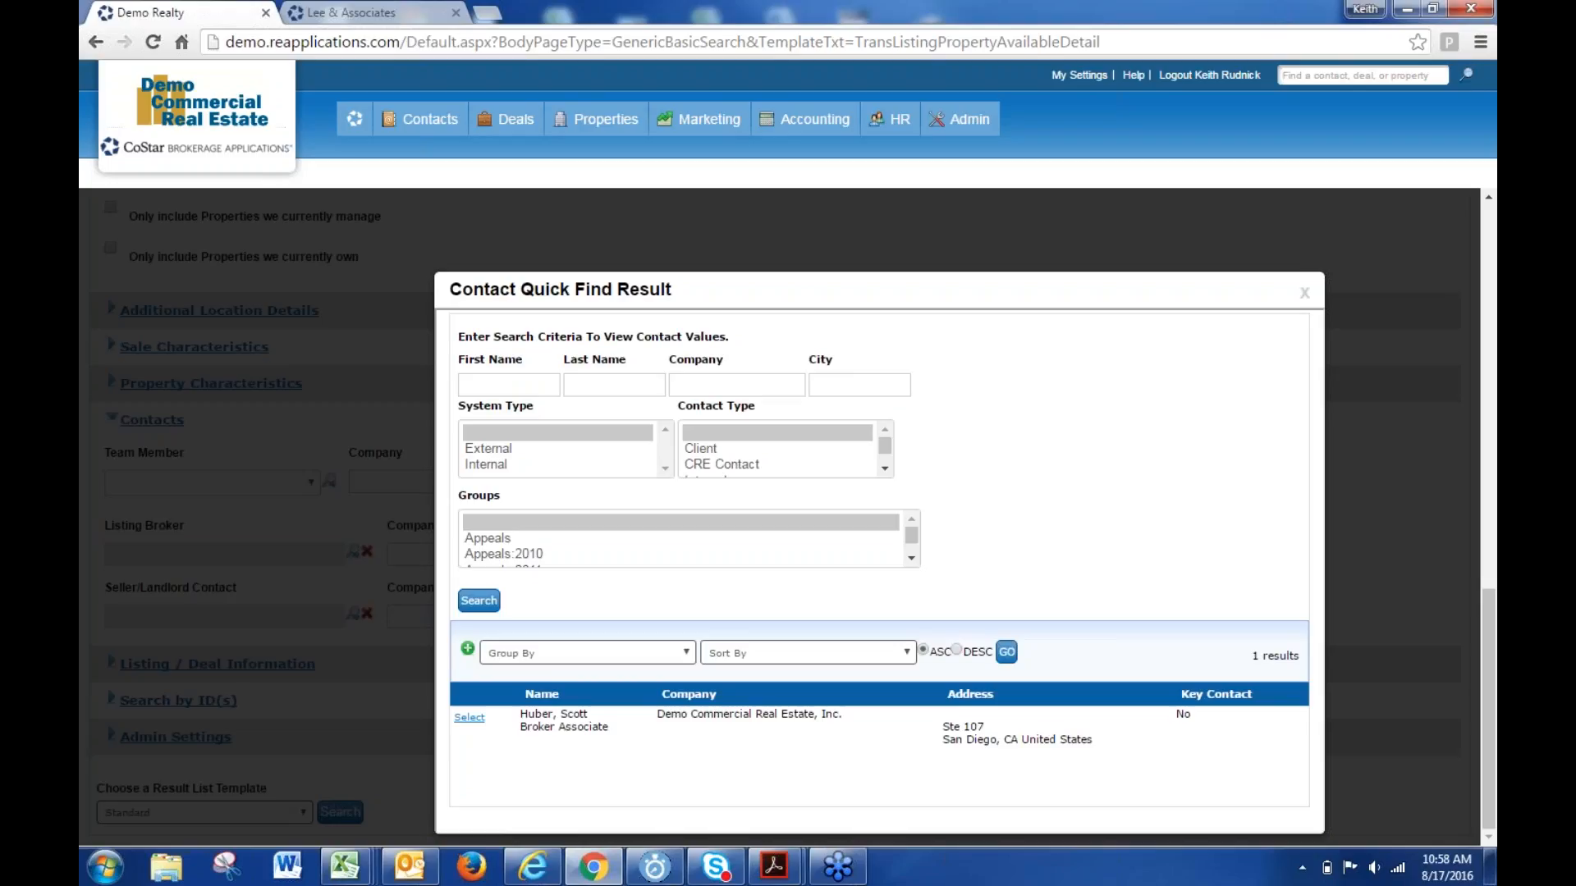
left_click(1303, 294)
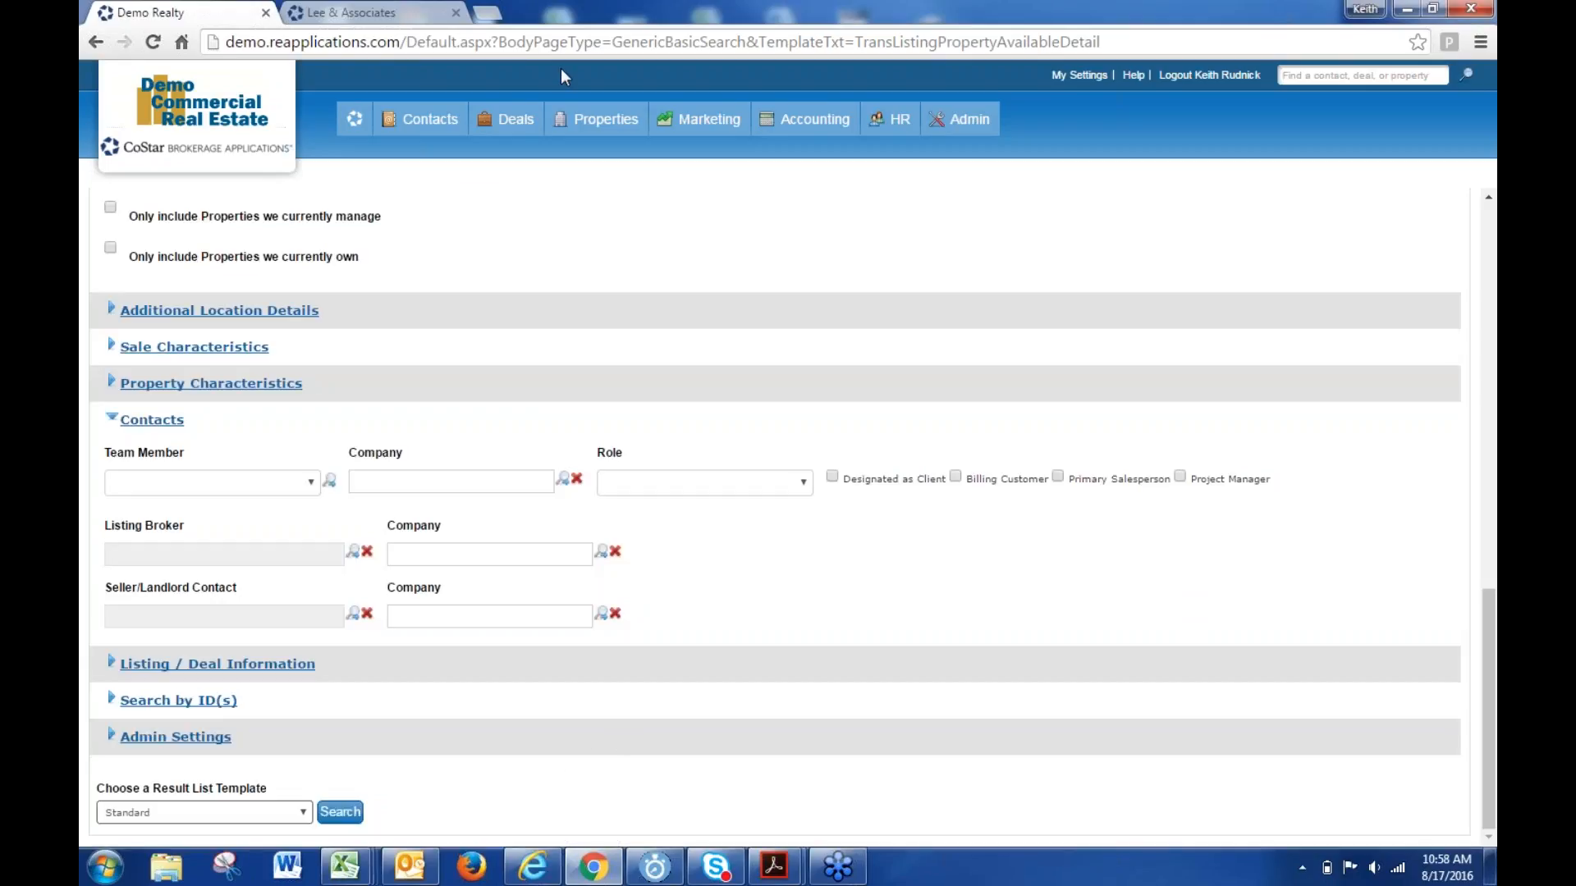
- On the Lee & Associates tab, change the URL to the 'fw' DFW site and log in
mouse_move(430, 120)
left_click(380, 11)
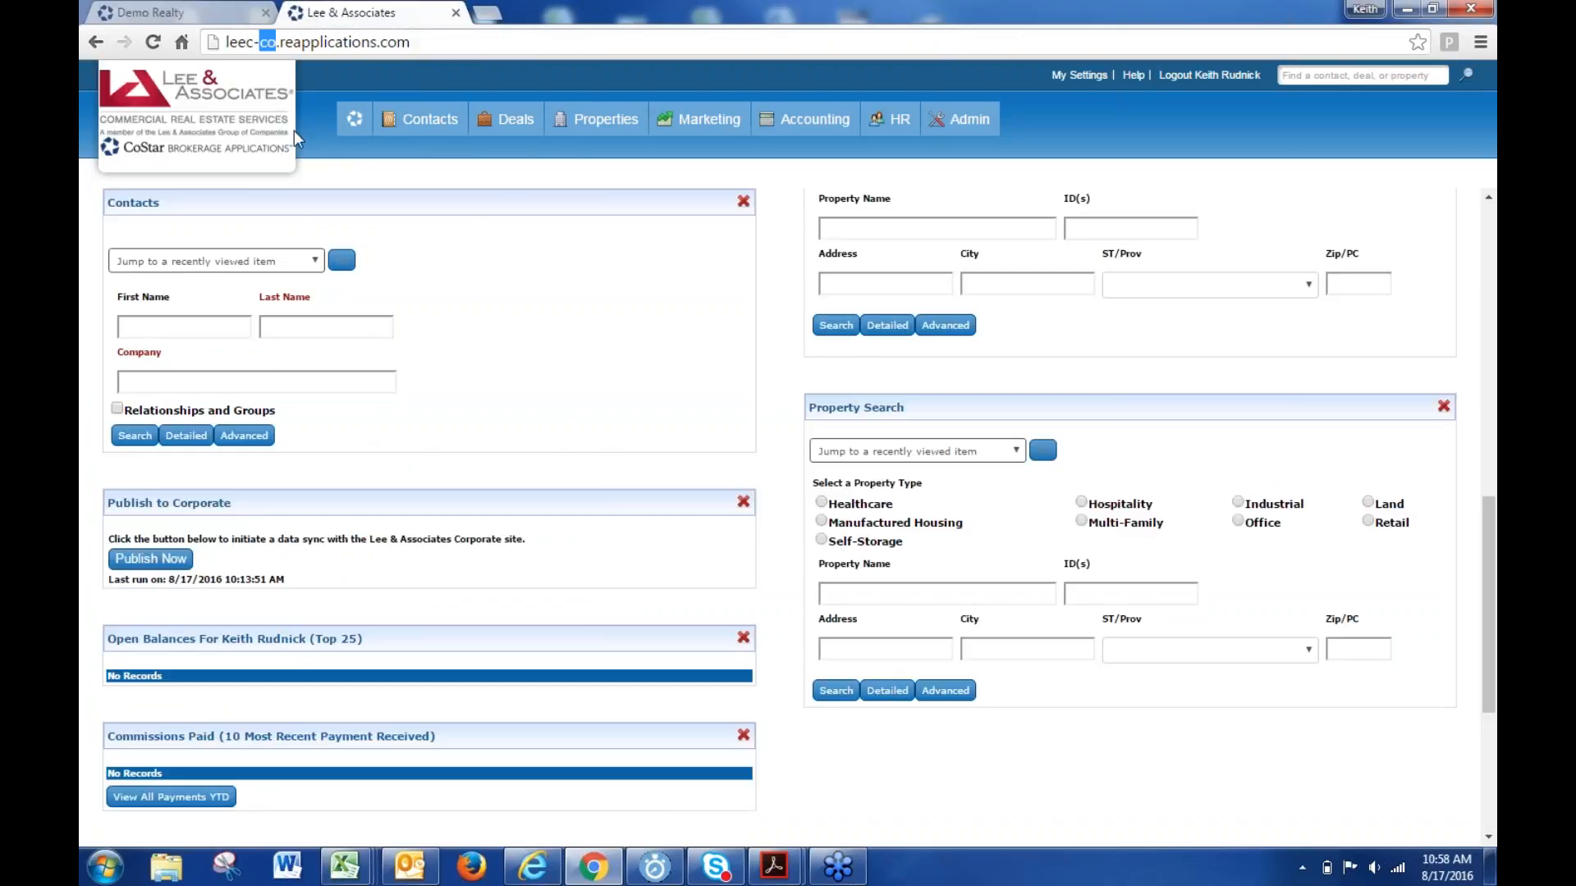
type("fw")
key("Return")
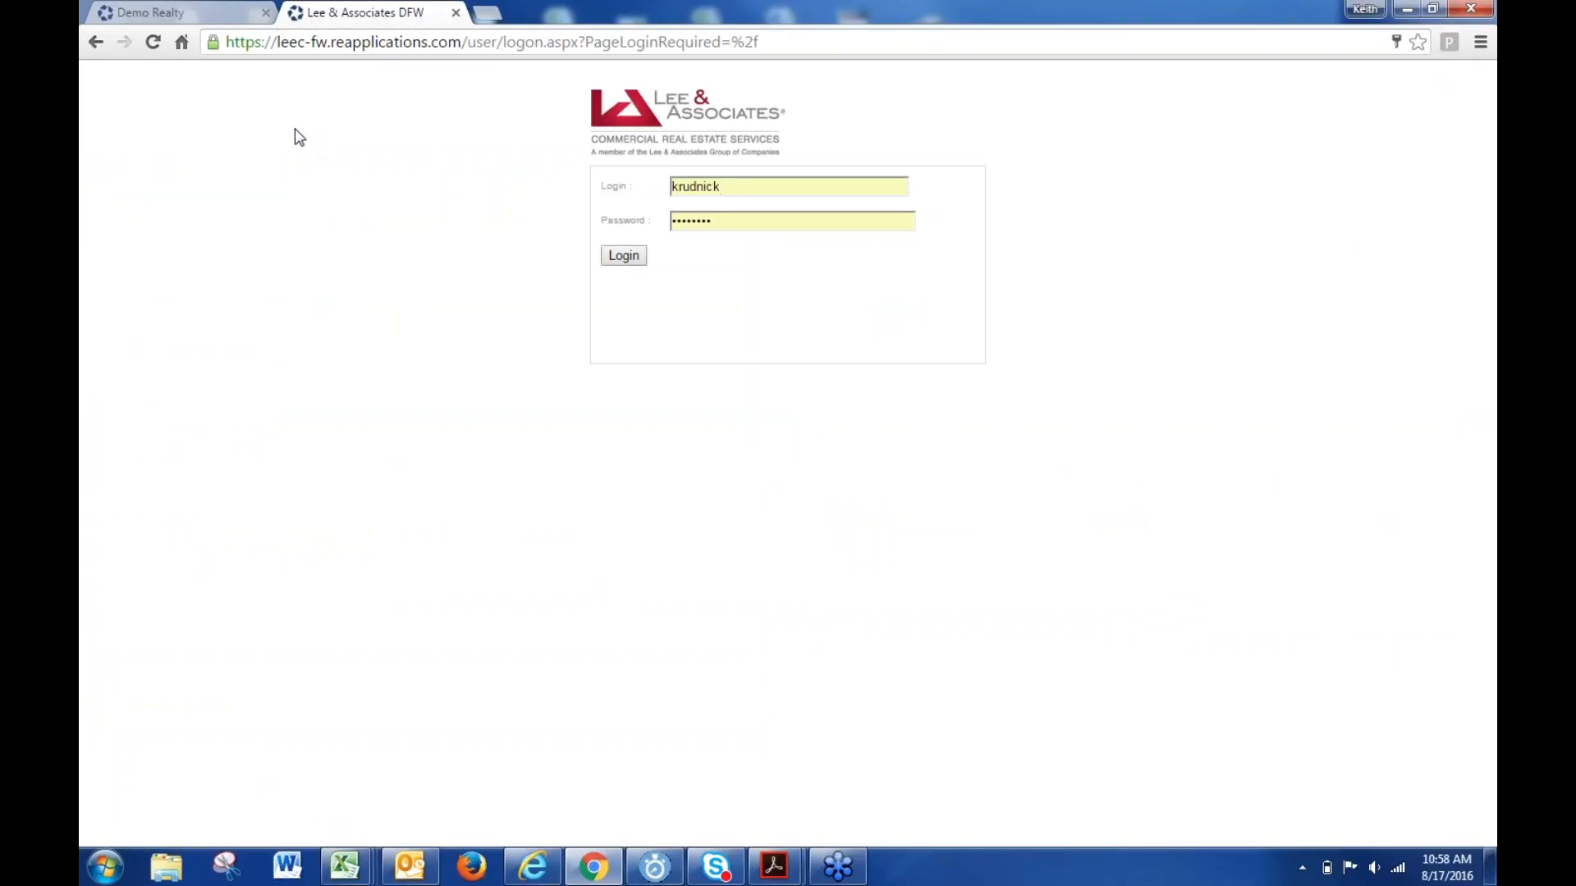
left_click(622, 256)
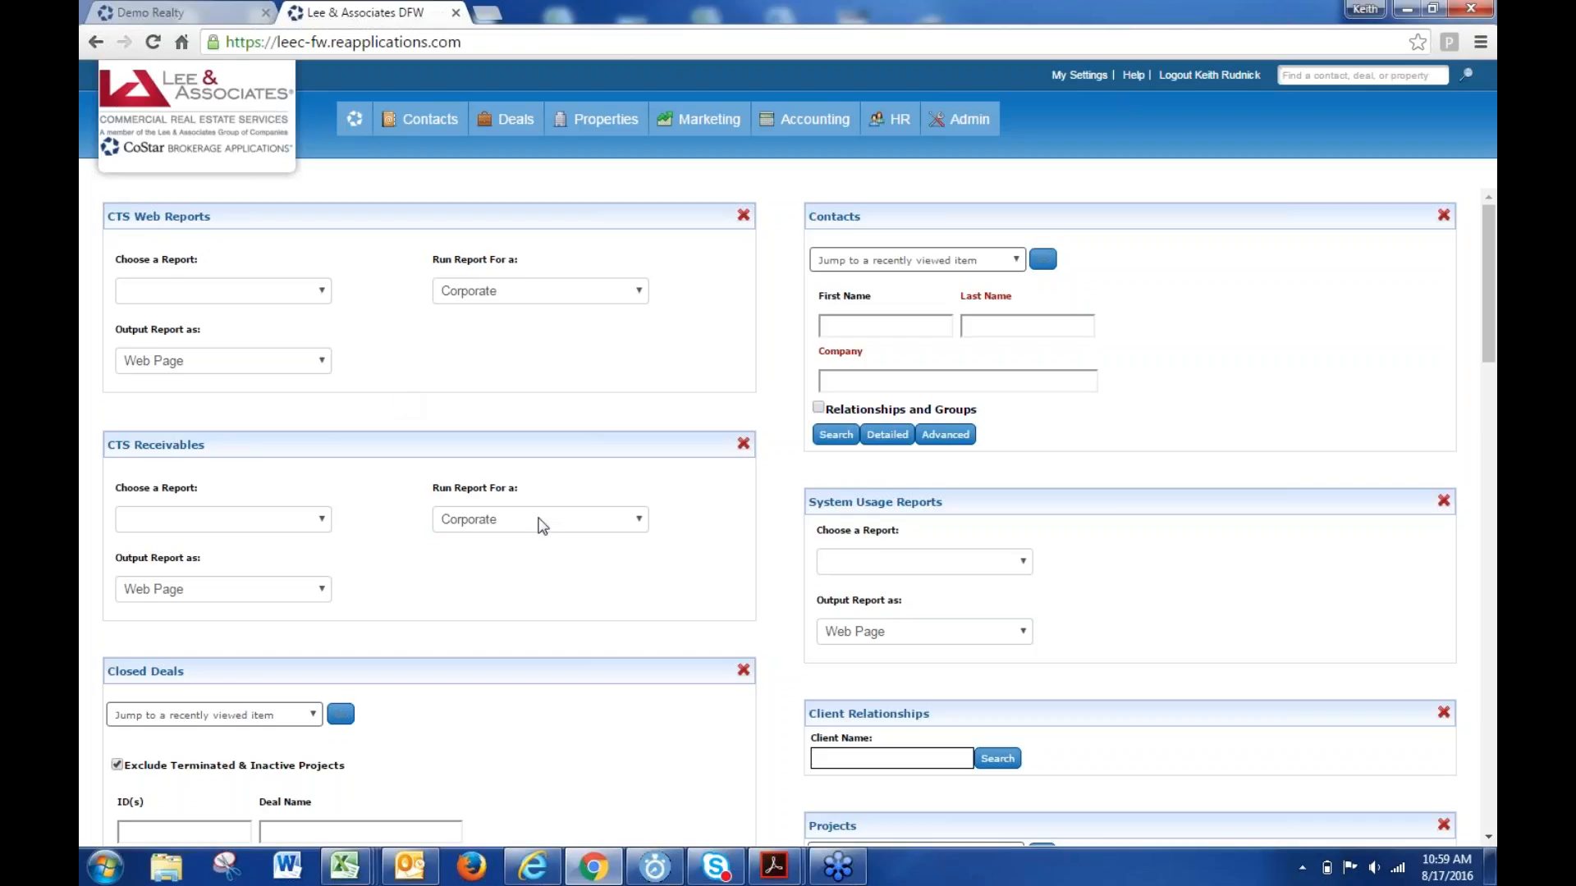
- Open the Availabilities search form on the DFW site and scroll down to the Listing Broker field
mouse_move(611, 122)
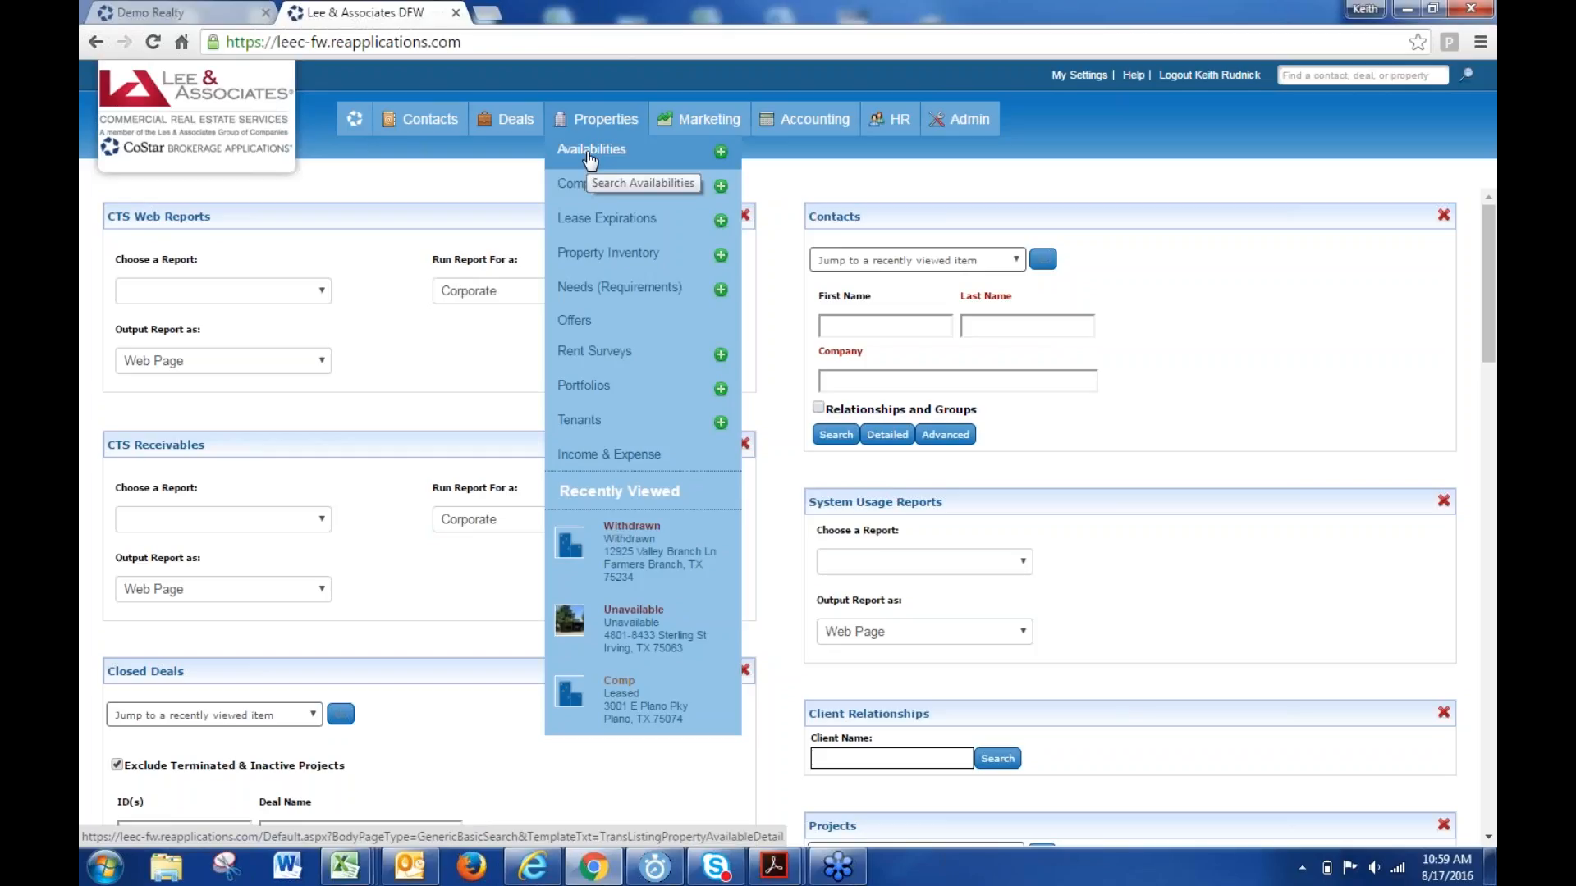
left_click(589, 153)
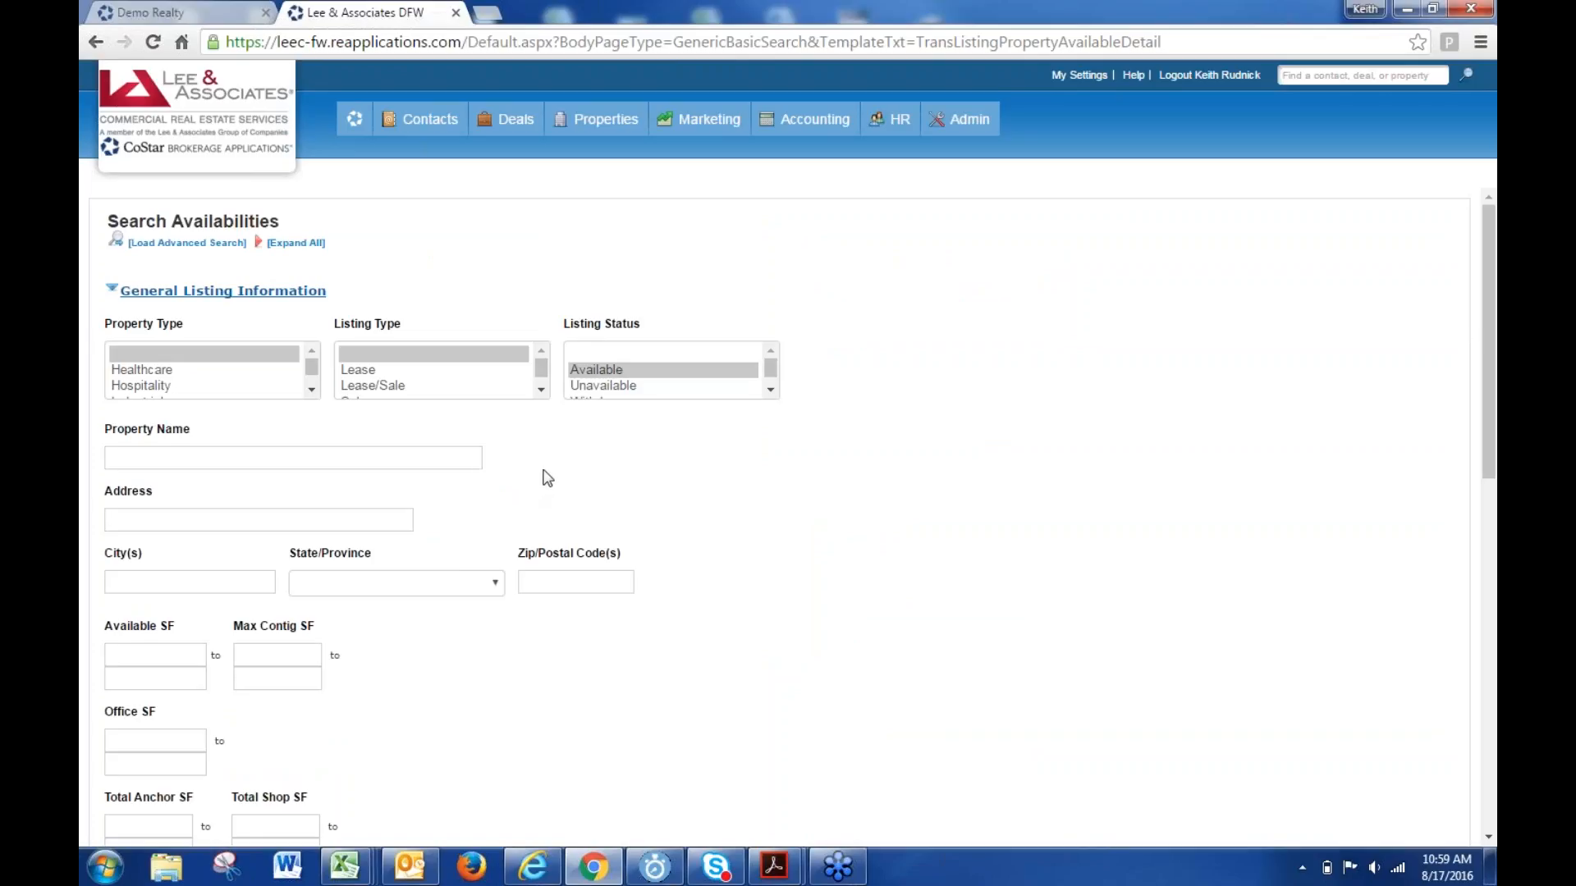
scroll(547, 479, "down", 10)
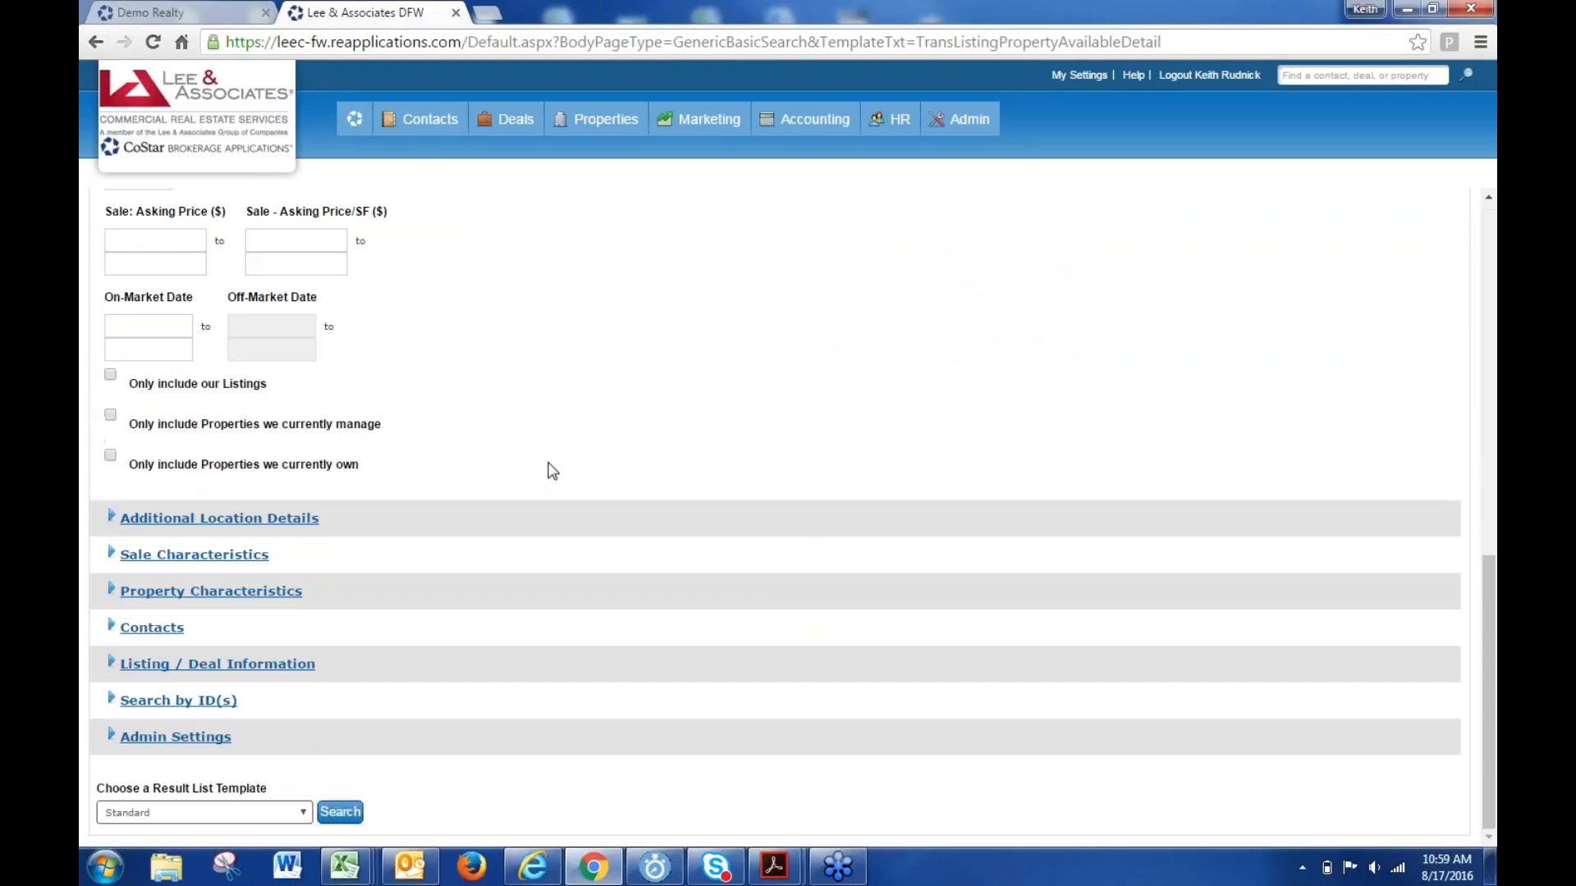
scroll(541, 465, "up", 6)
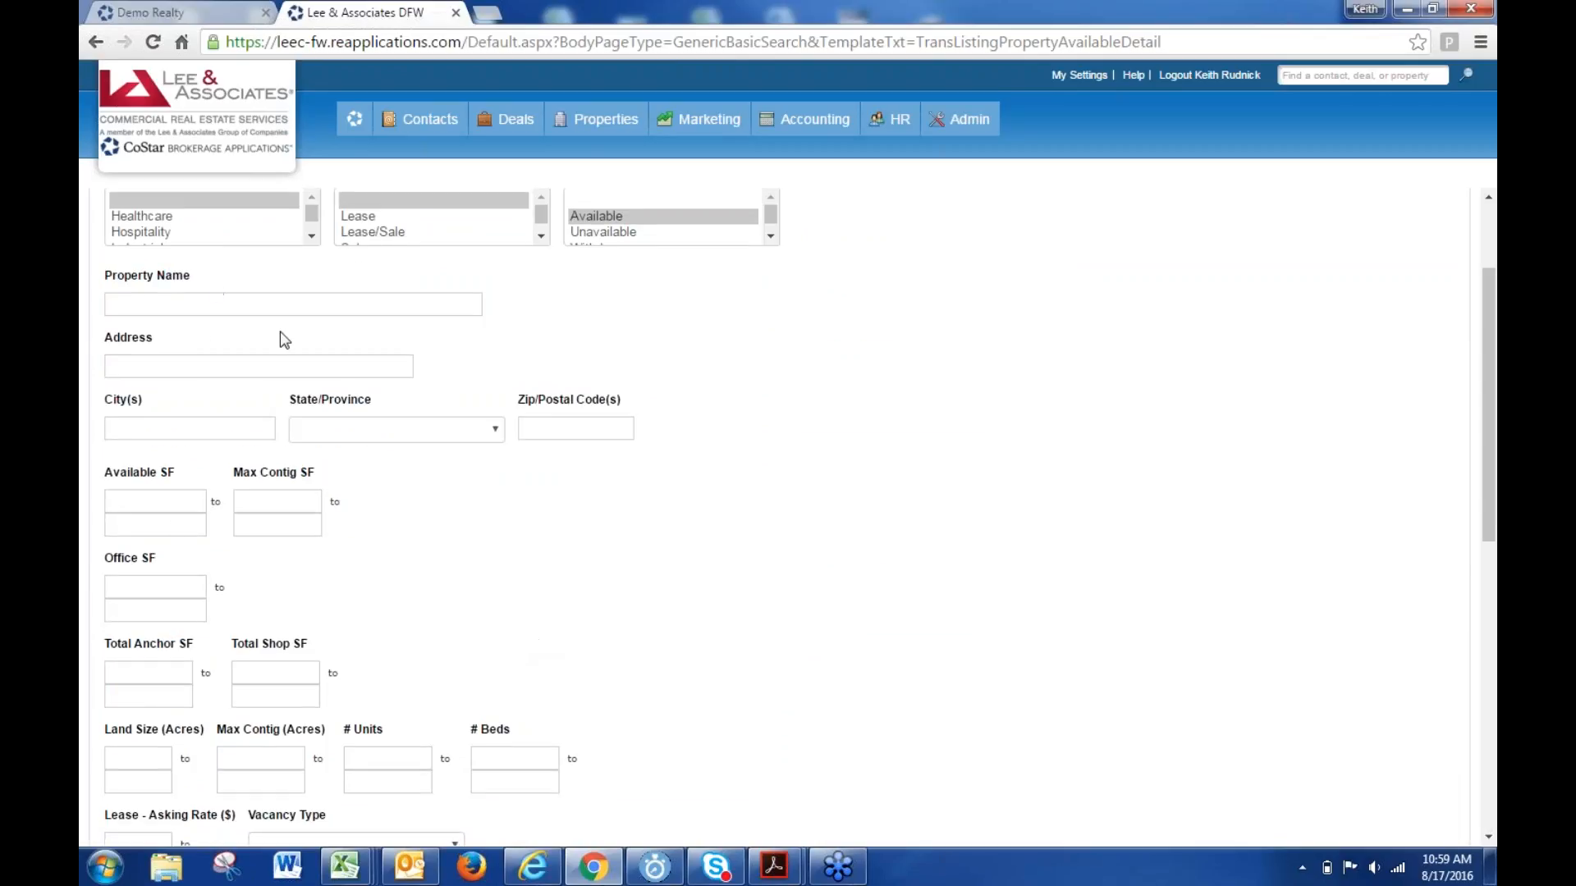
scroll(183, 554, "up", 2)
scroll(188, 549, "down", 8)
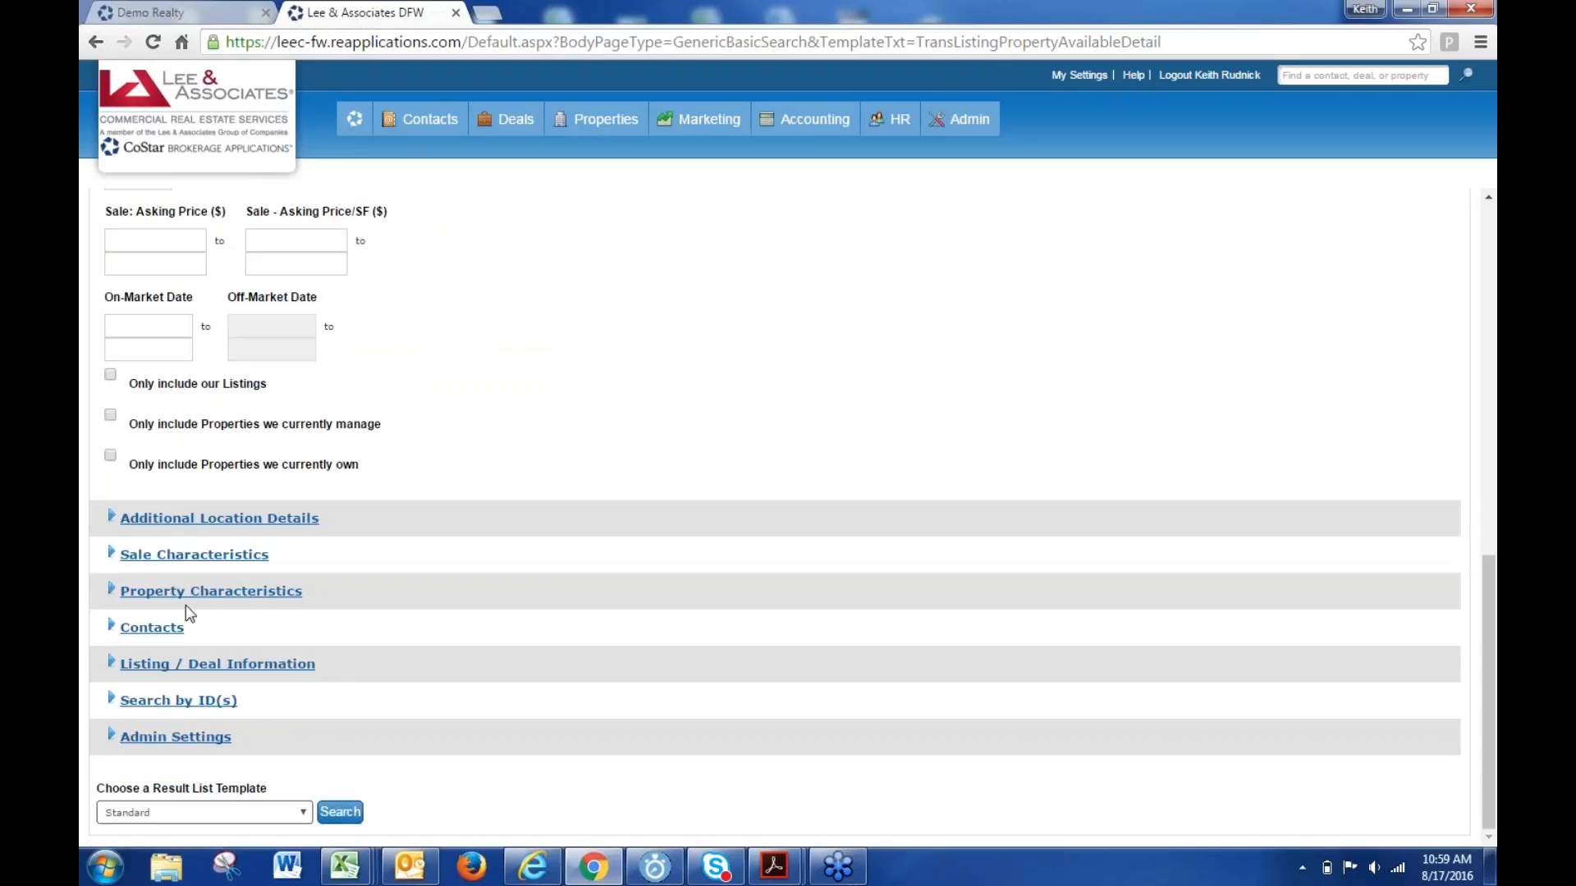
scroll(165, 640, "up", 8)
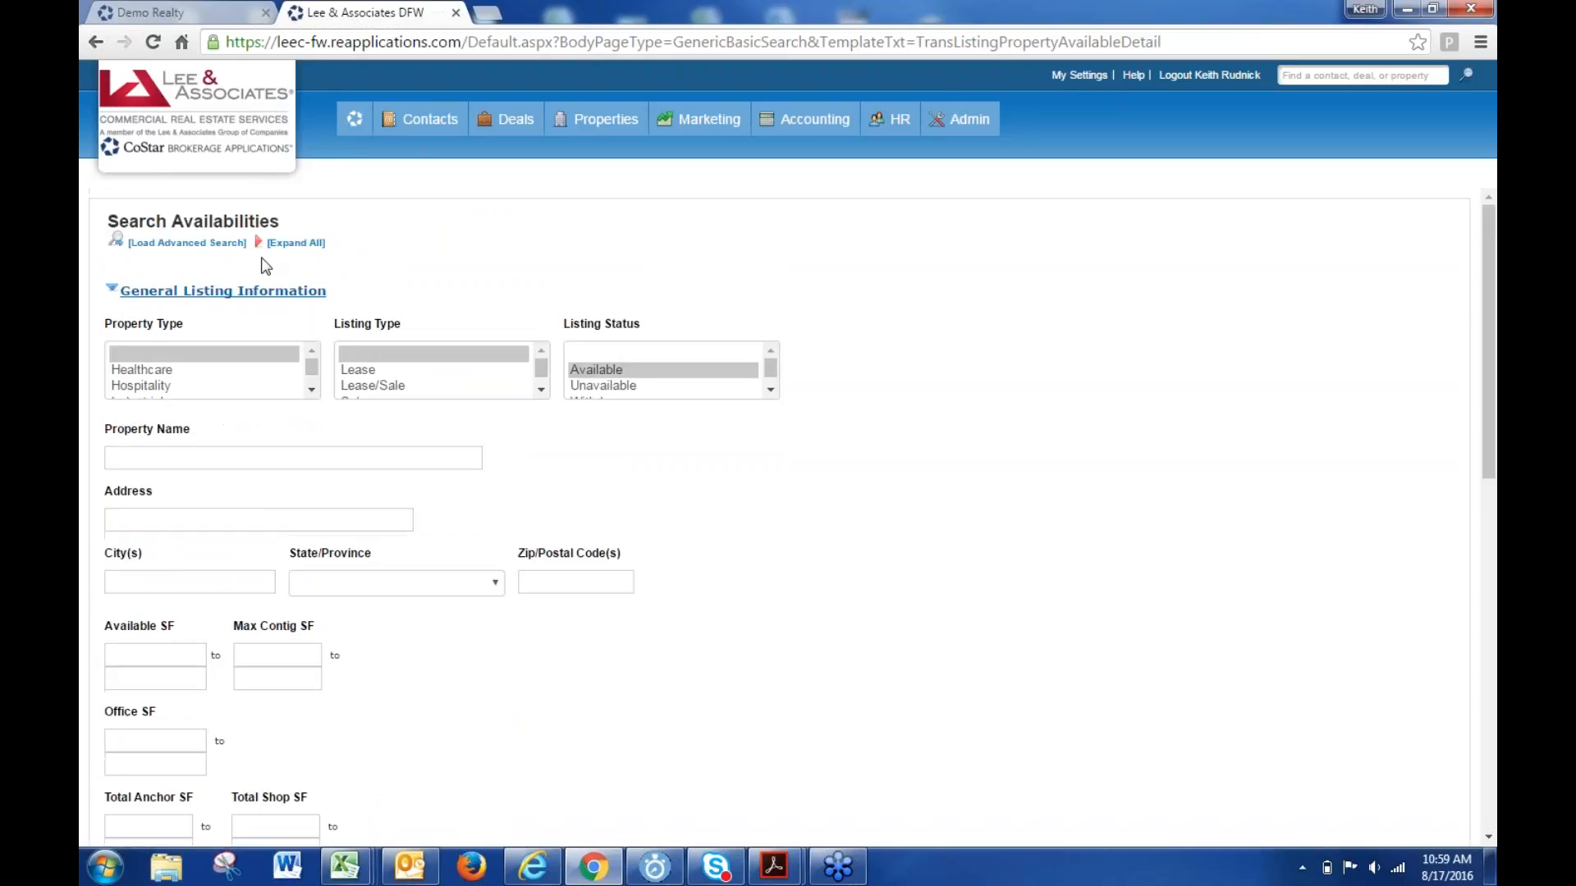
scroll(663, 591, "down", 3)
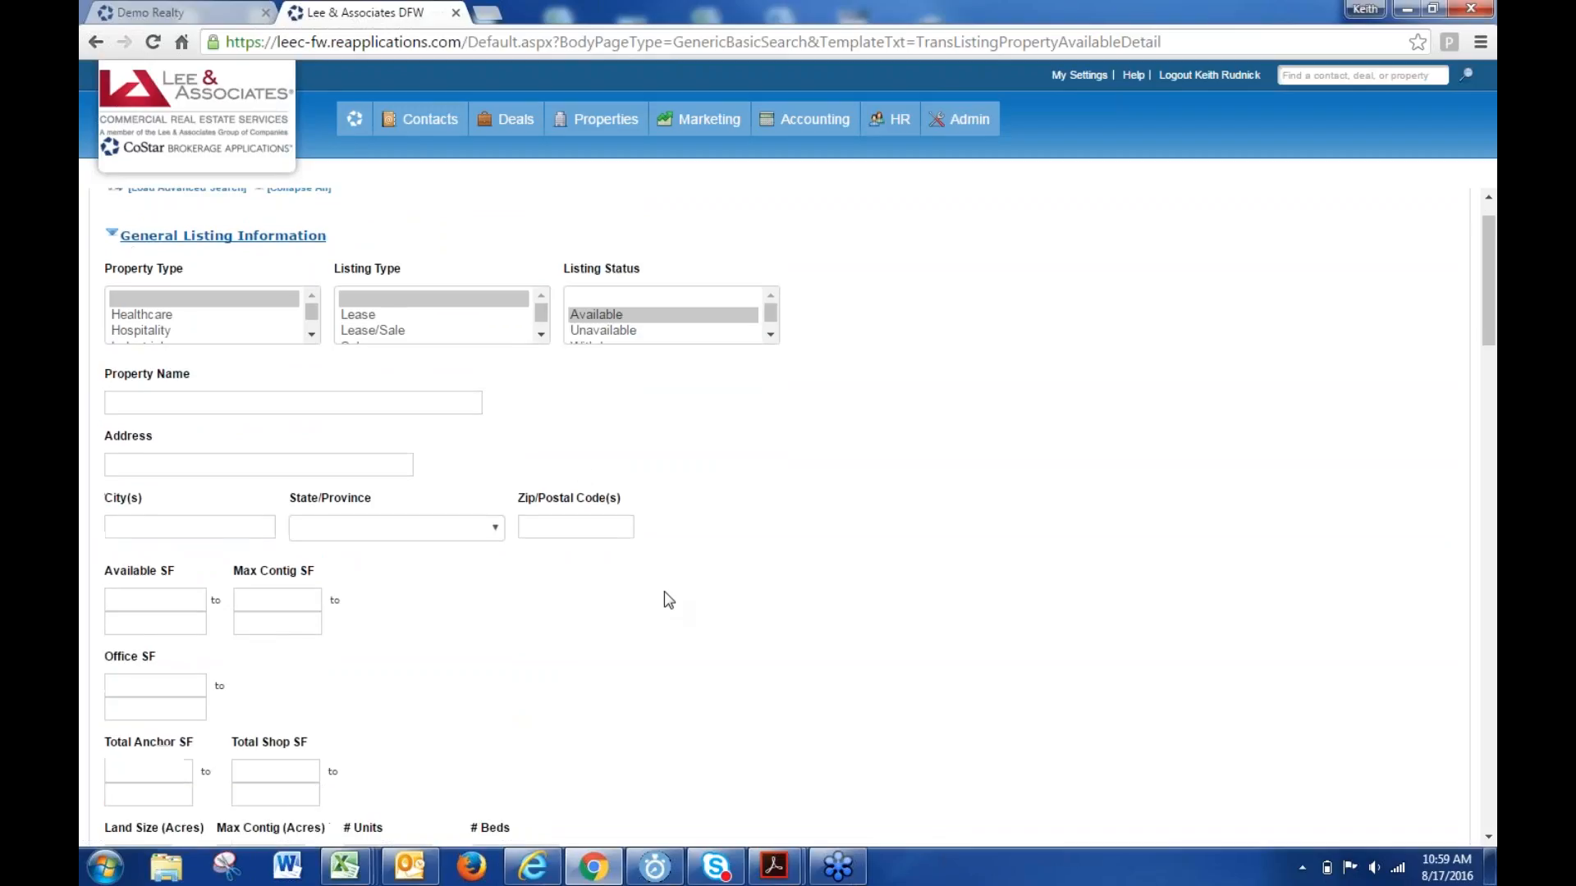
scroll(221, 529, "down", 9)
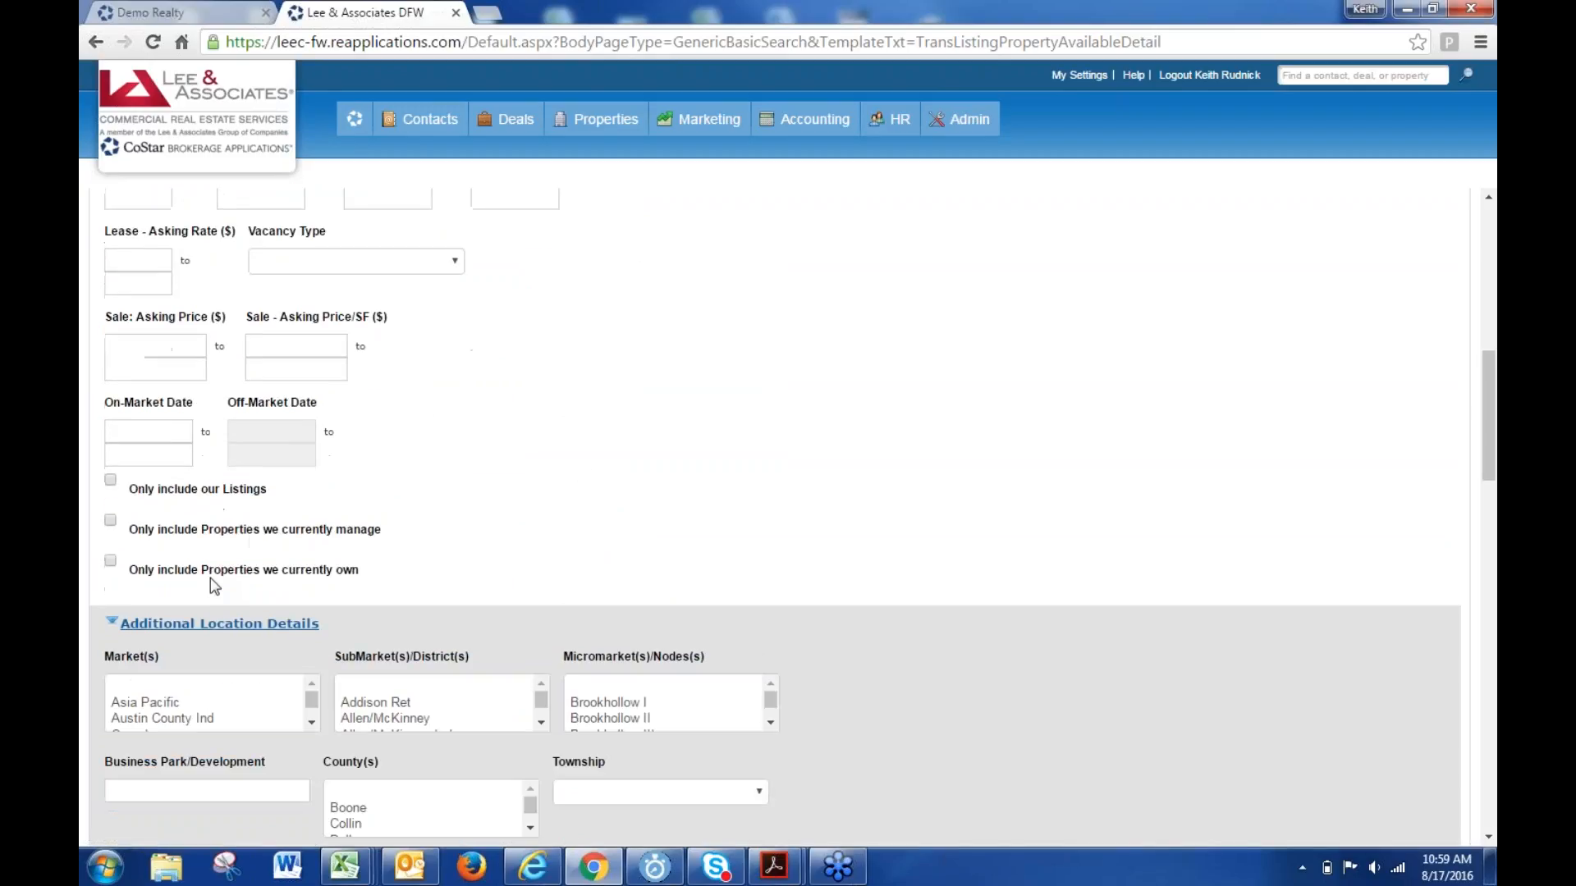
scroll(208, 584, "down", 6)
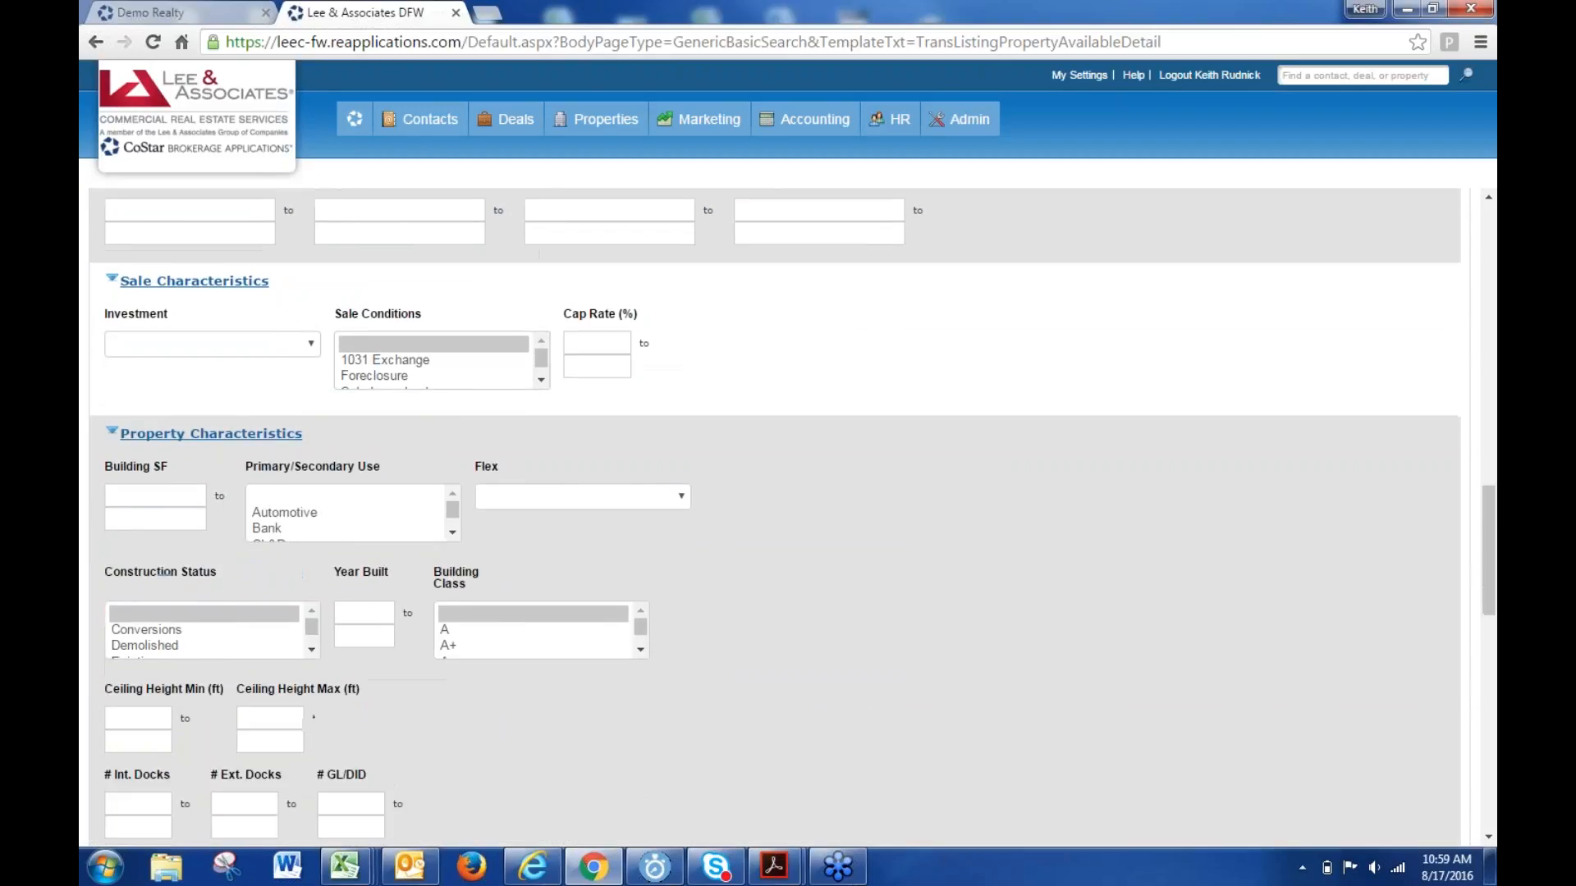
scroll(226, 629, "down", 2)
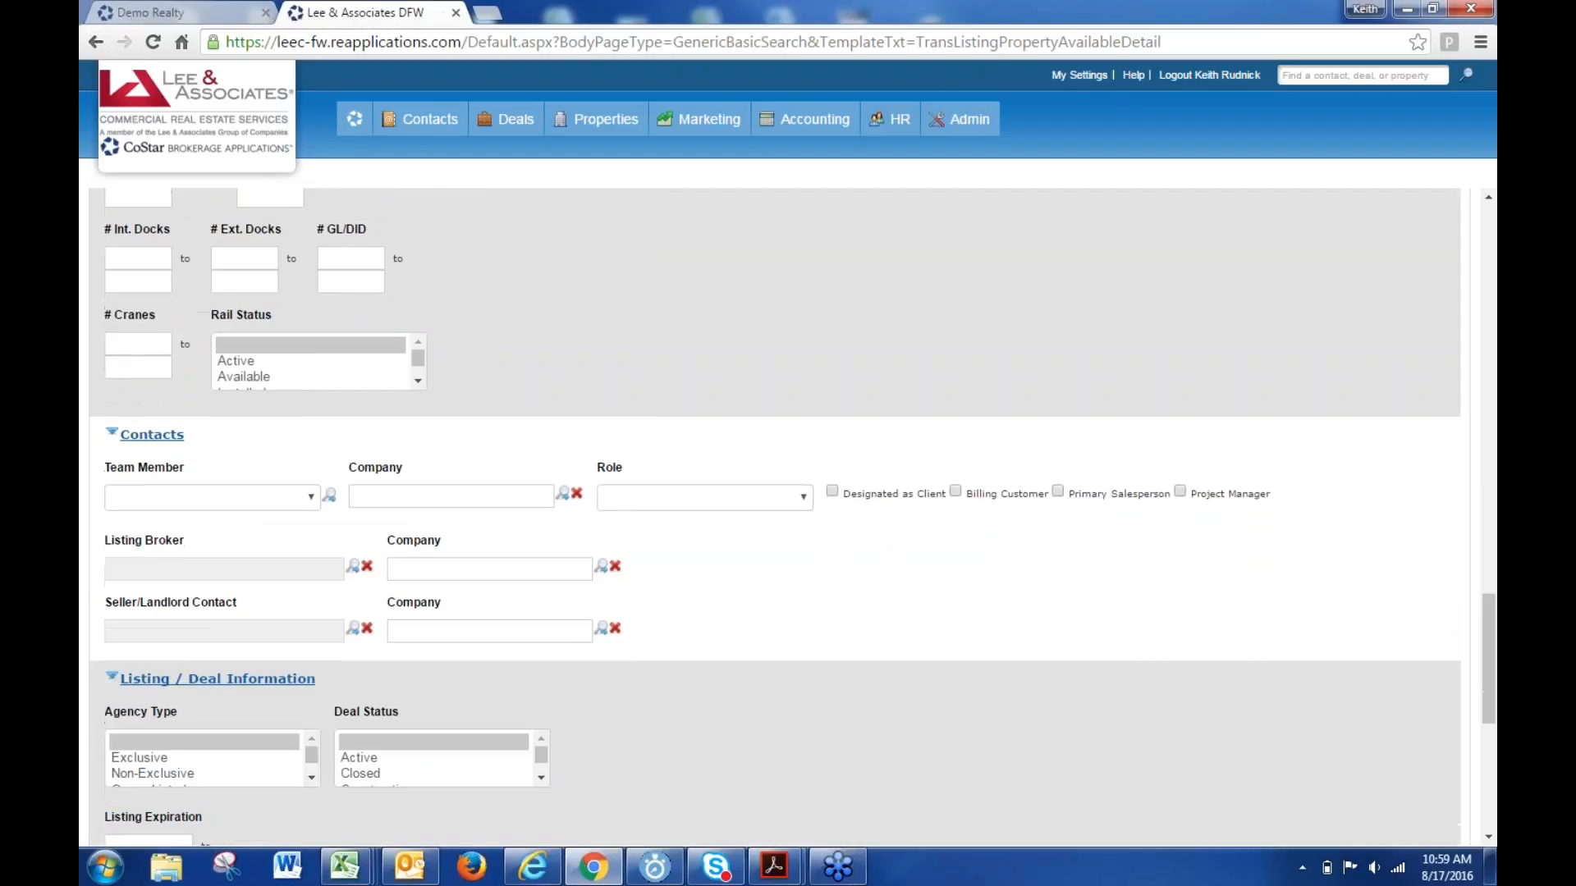
- Set the Listing Broker through a first/last-name contact lookup and search, yielding 12 listings
left_click(353, 566)
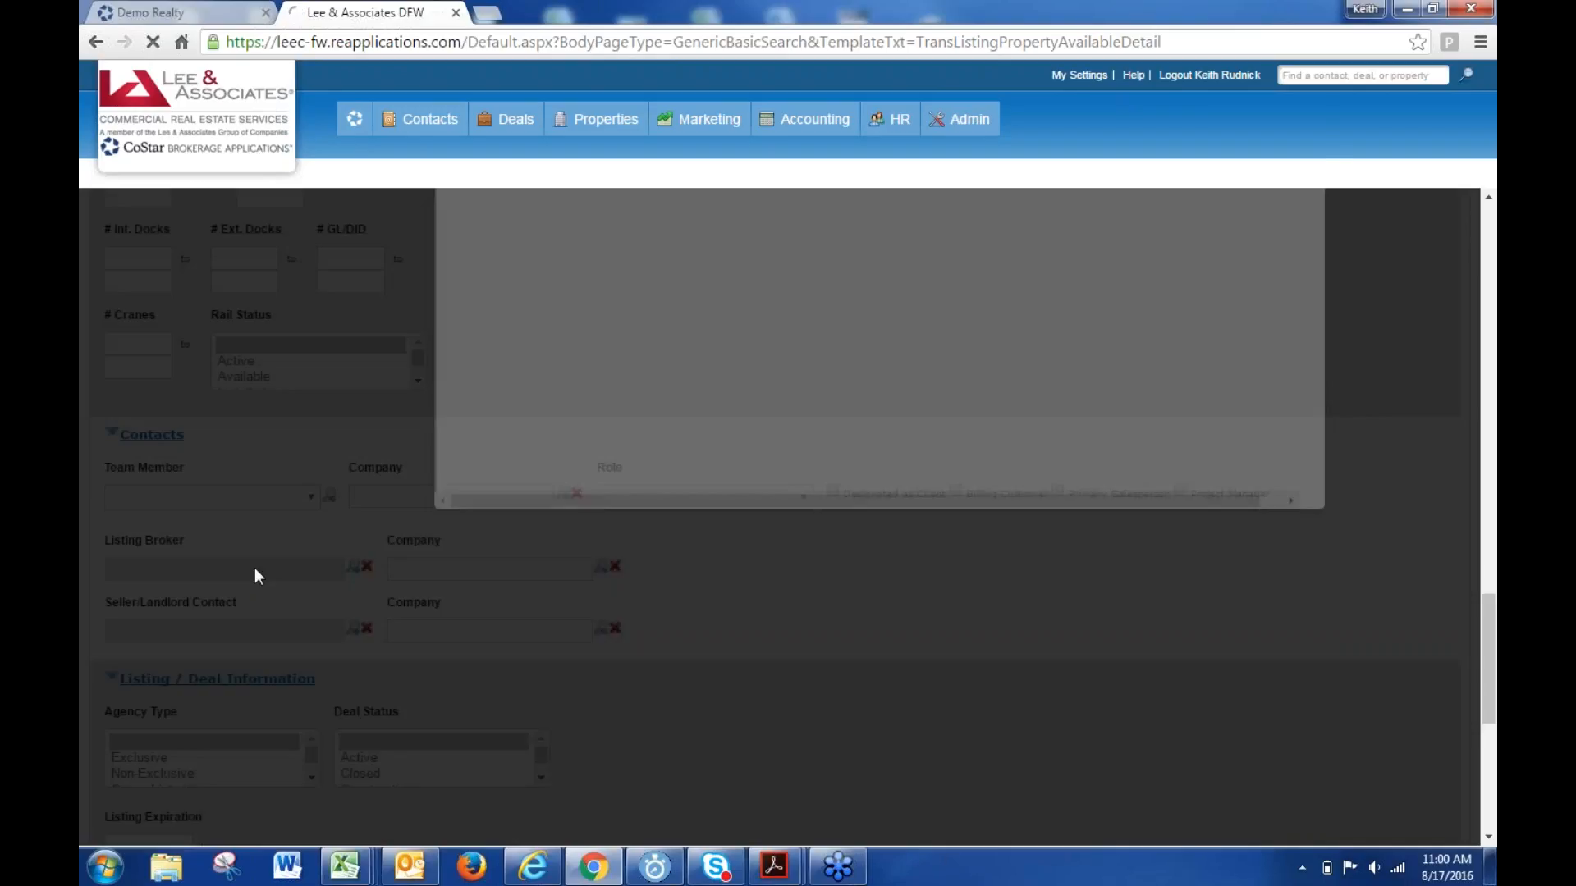
left_click(508, 386)
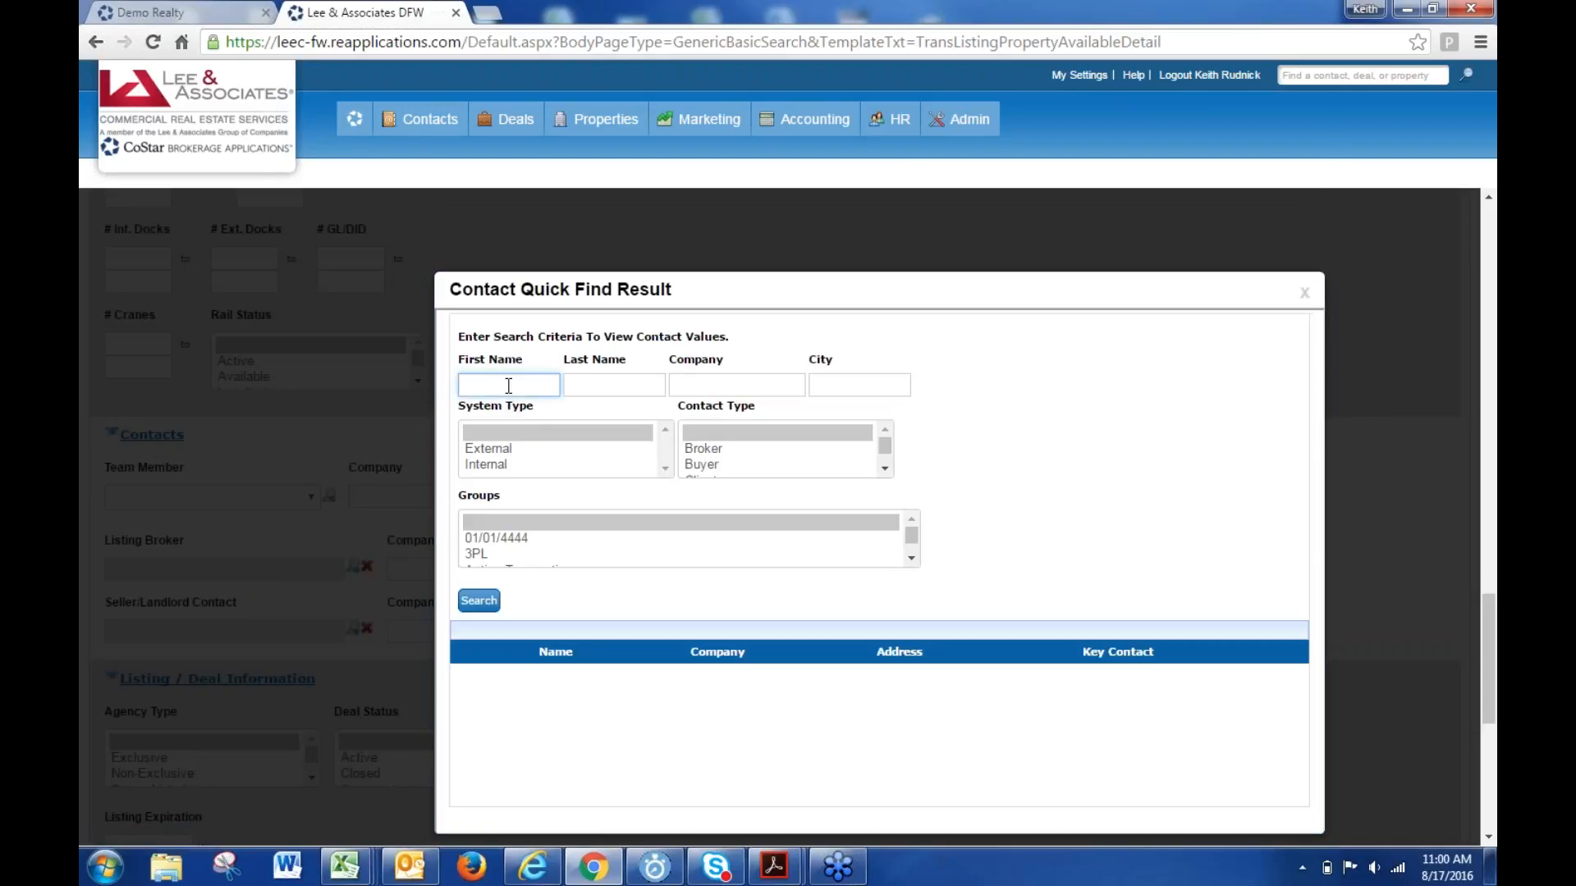
key("Tab")
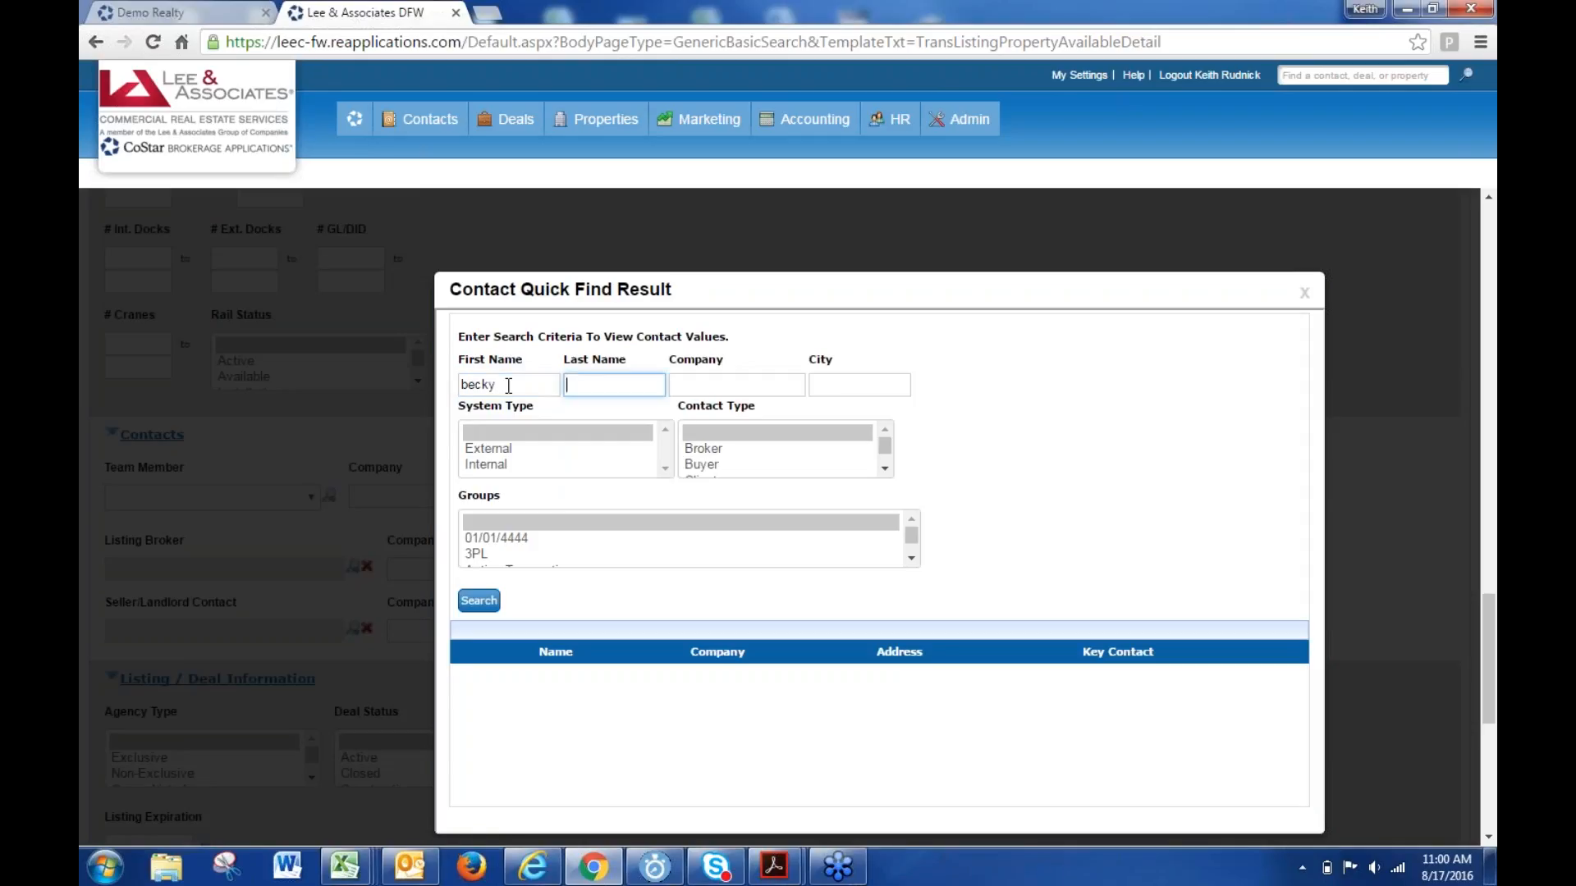
key("Return")
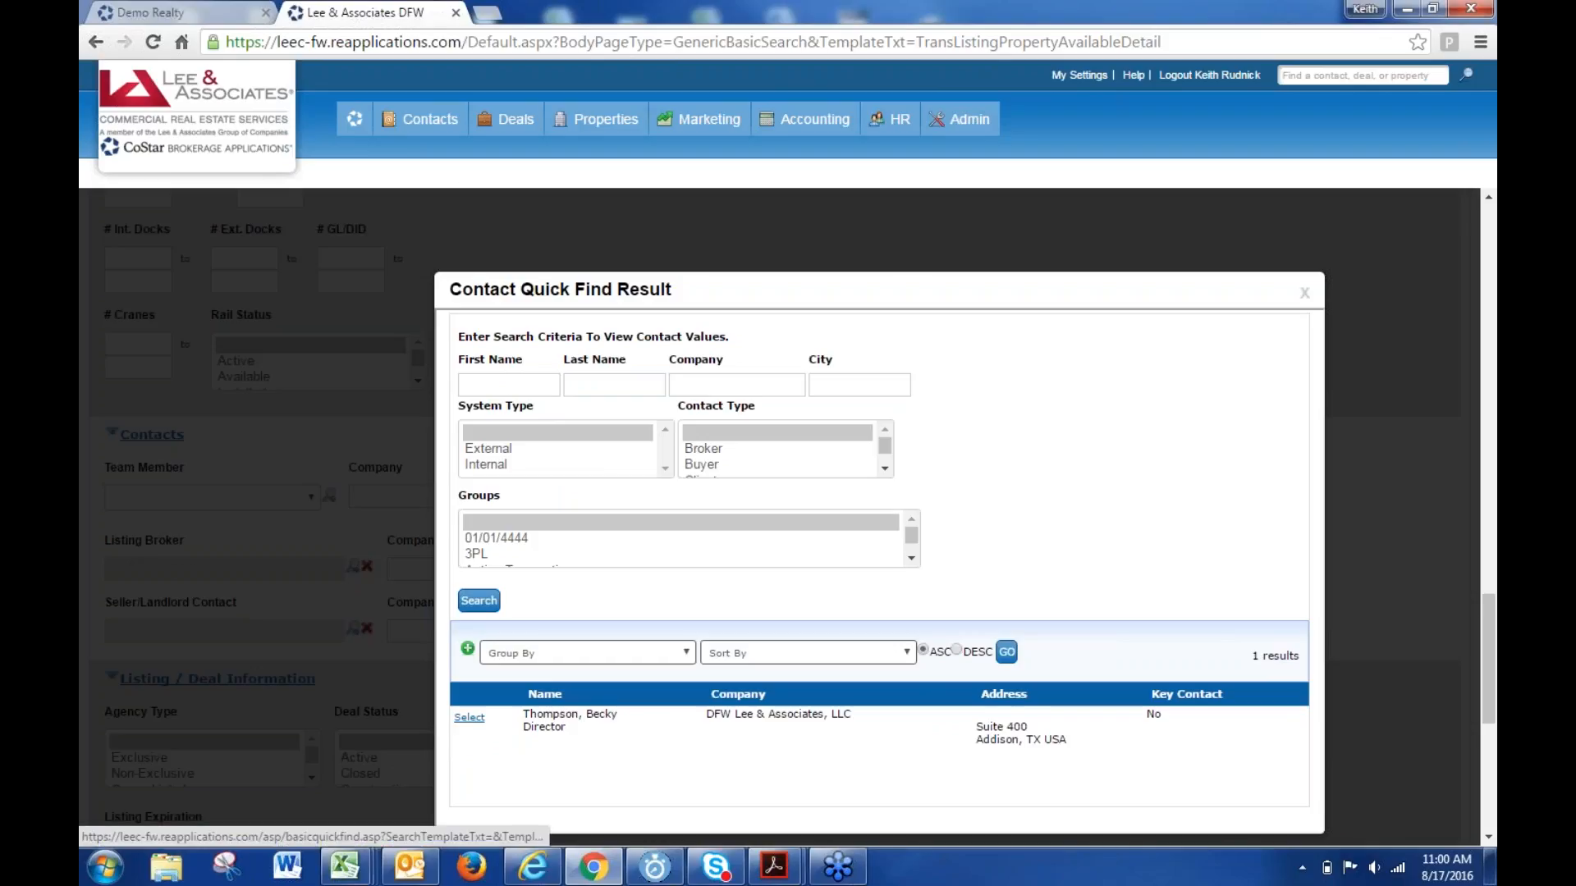
left_click(468, 719)
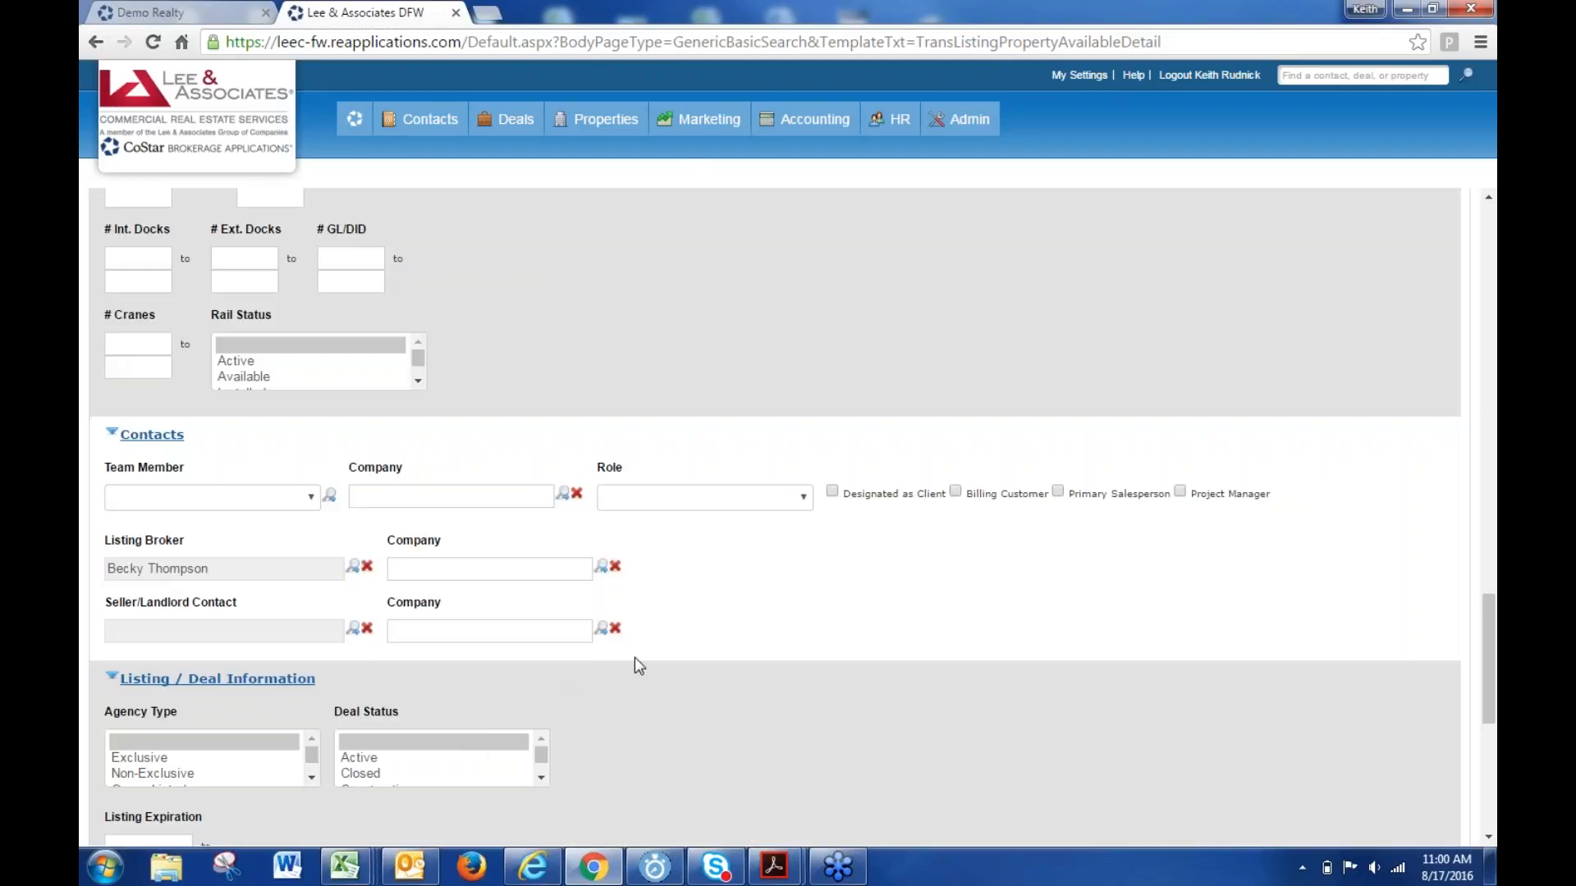
scroll(673, 653, "down", 6)
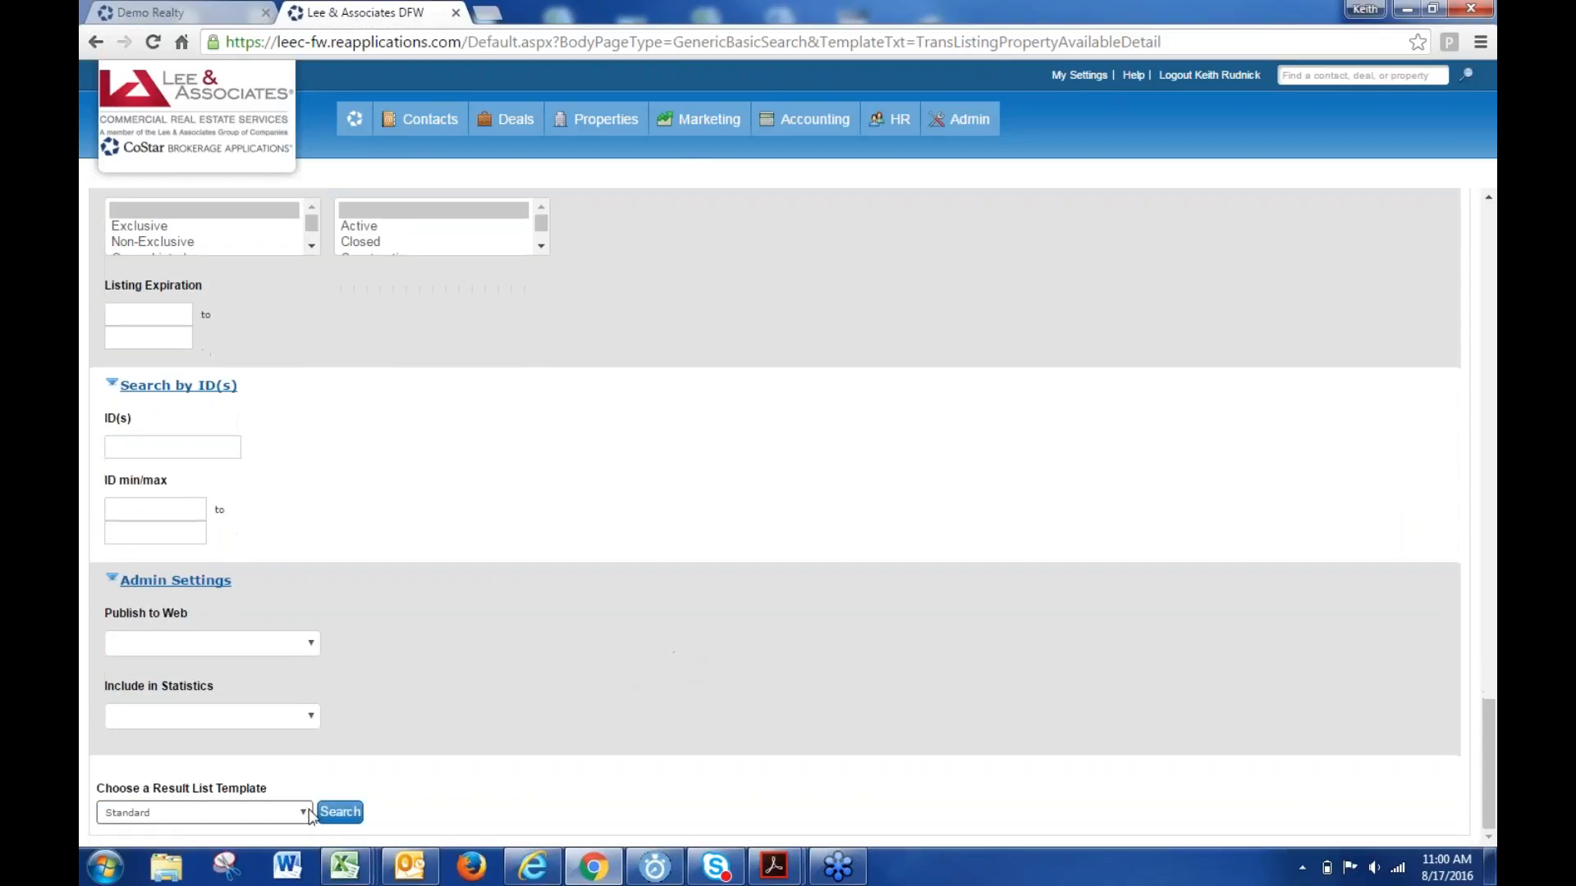
left_click(340, 812)
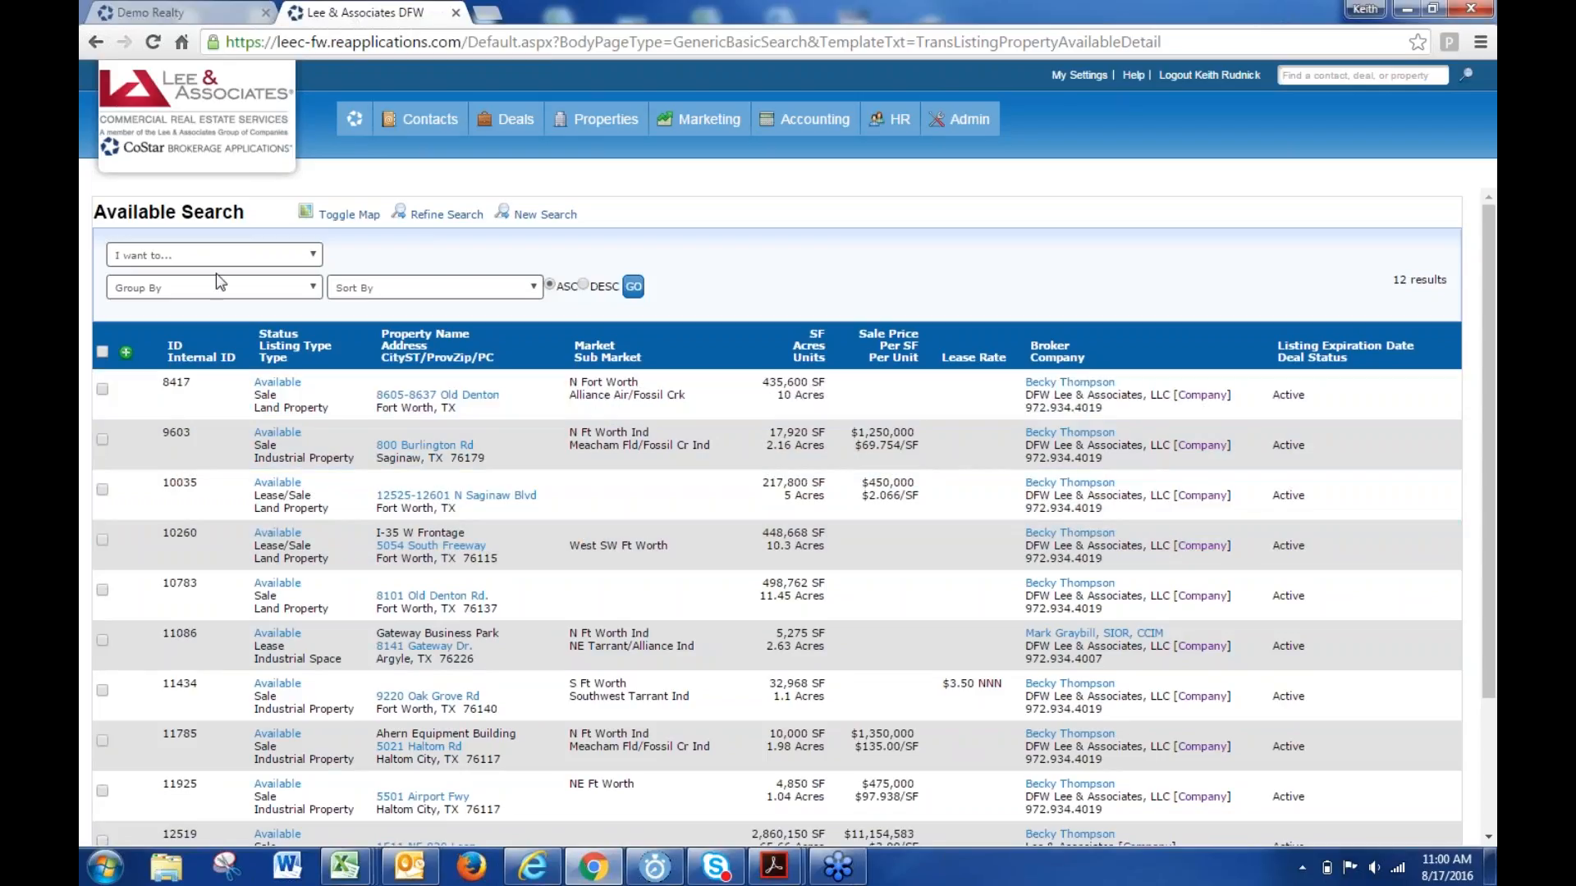
- Save the 12-listing search as 'My Listing' for Only me
left_click(234, 256)
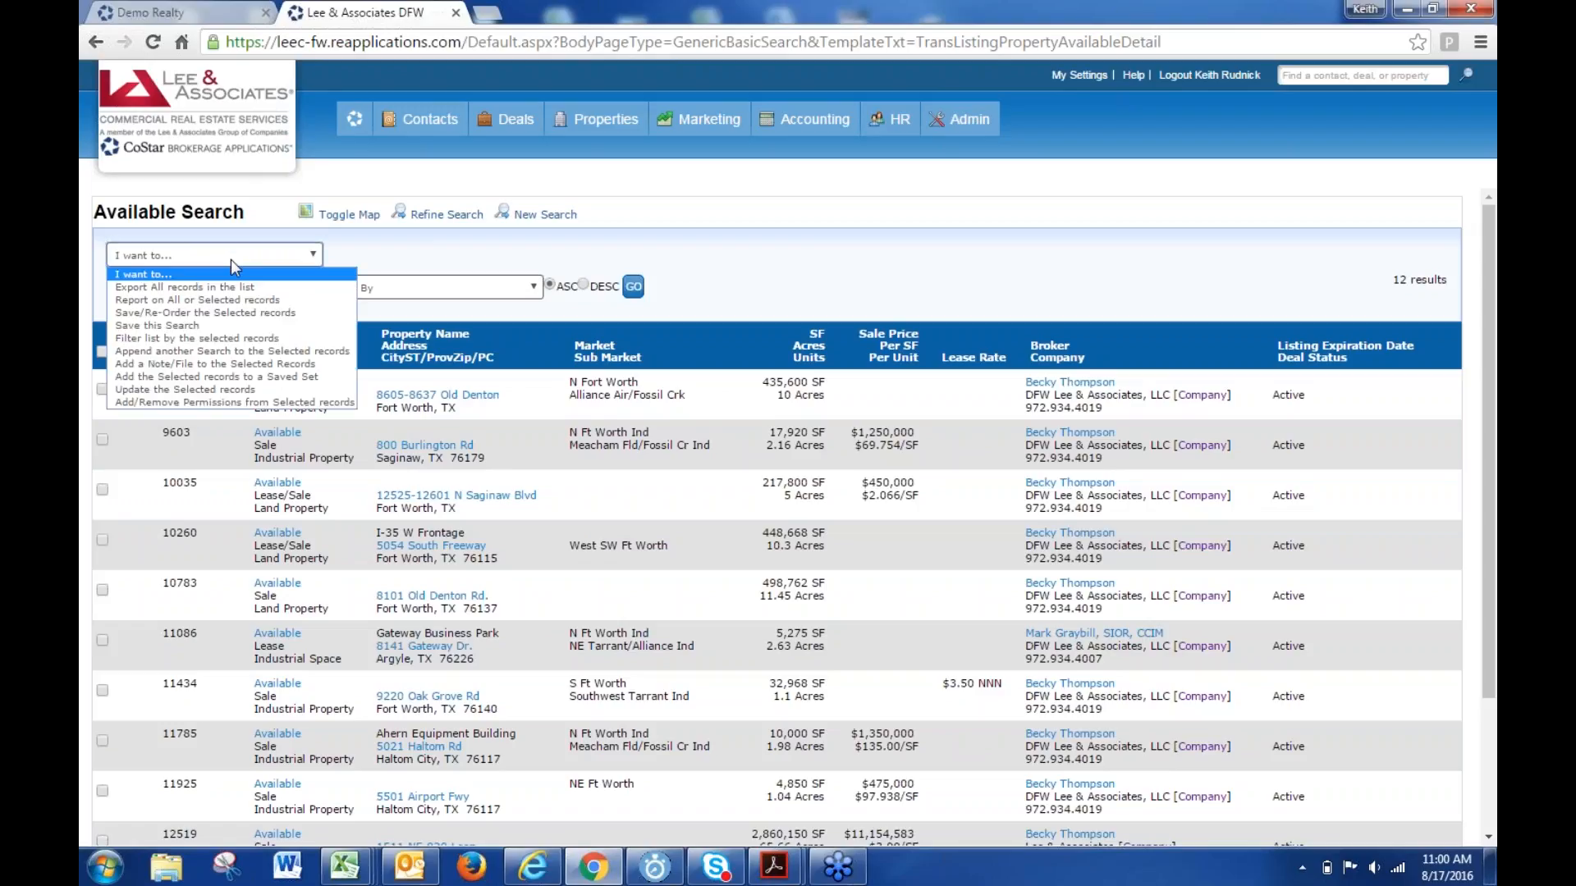
left_click(215, 327)
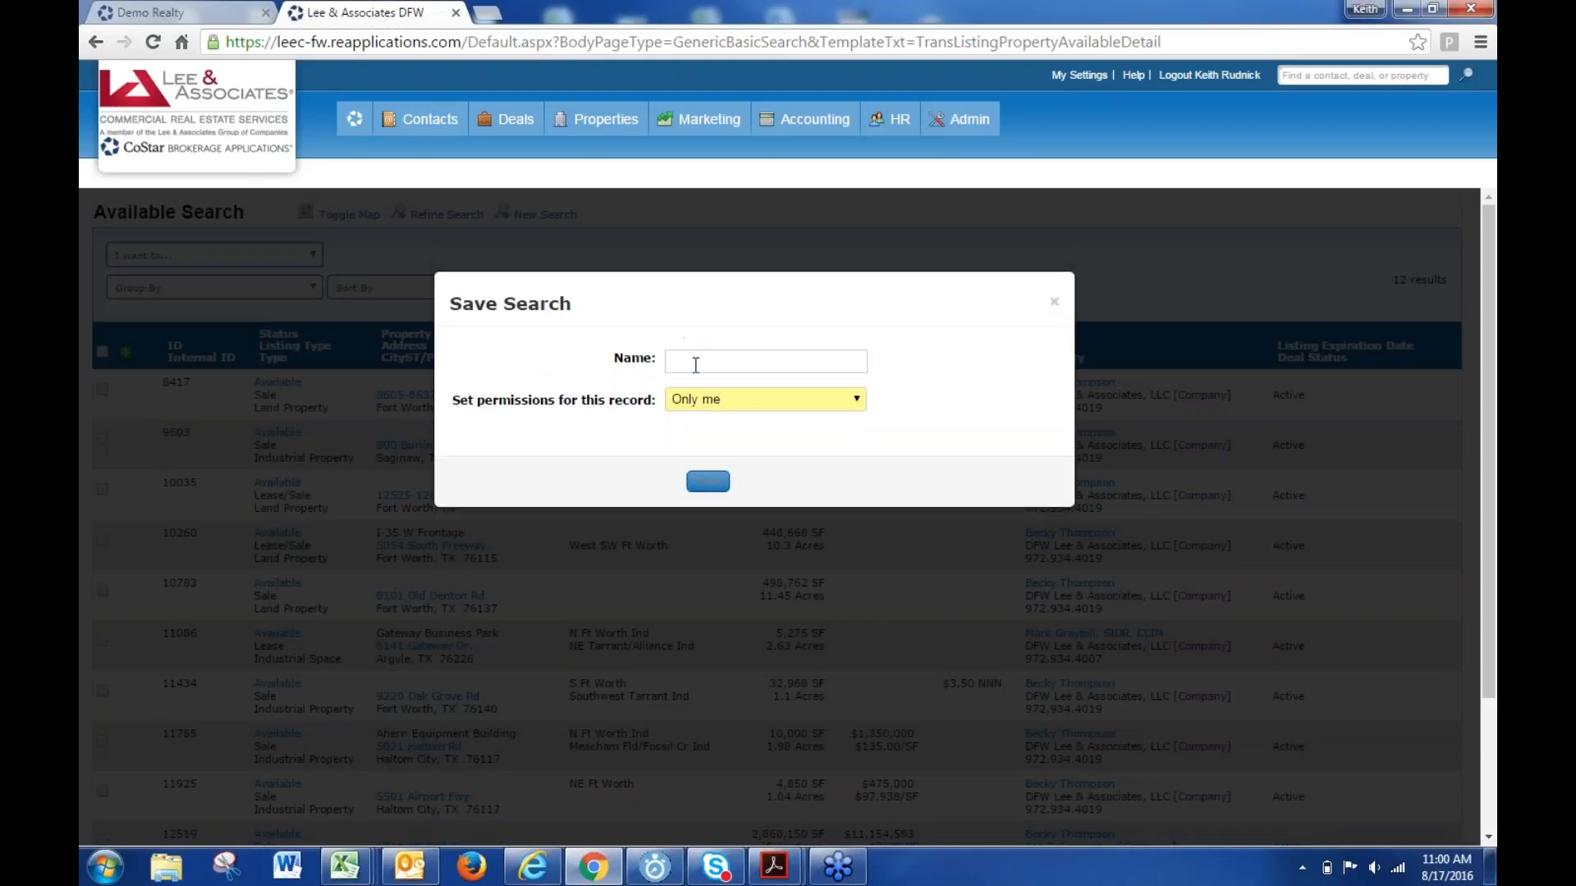
left_click(710, 363)
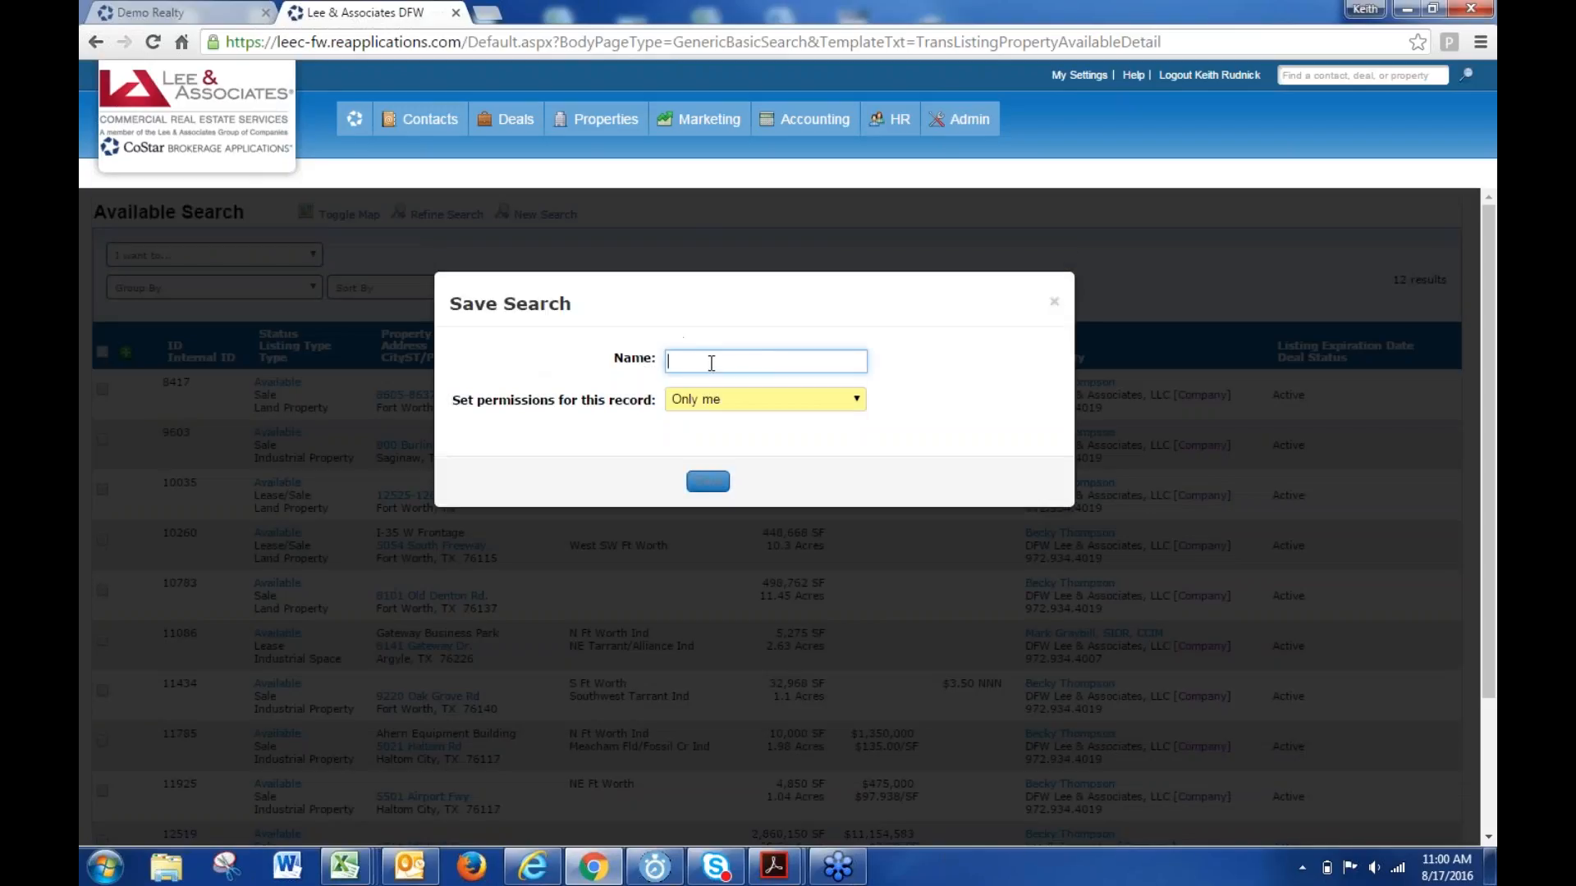
type("My Listing")
left_click(710, 485)
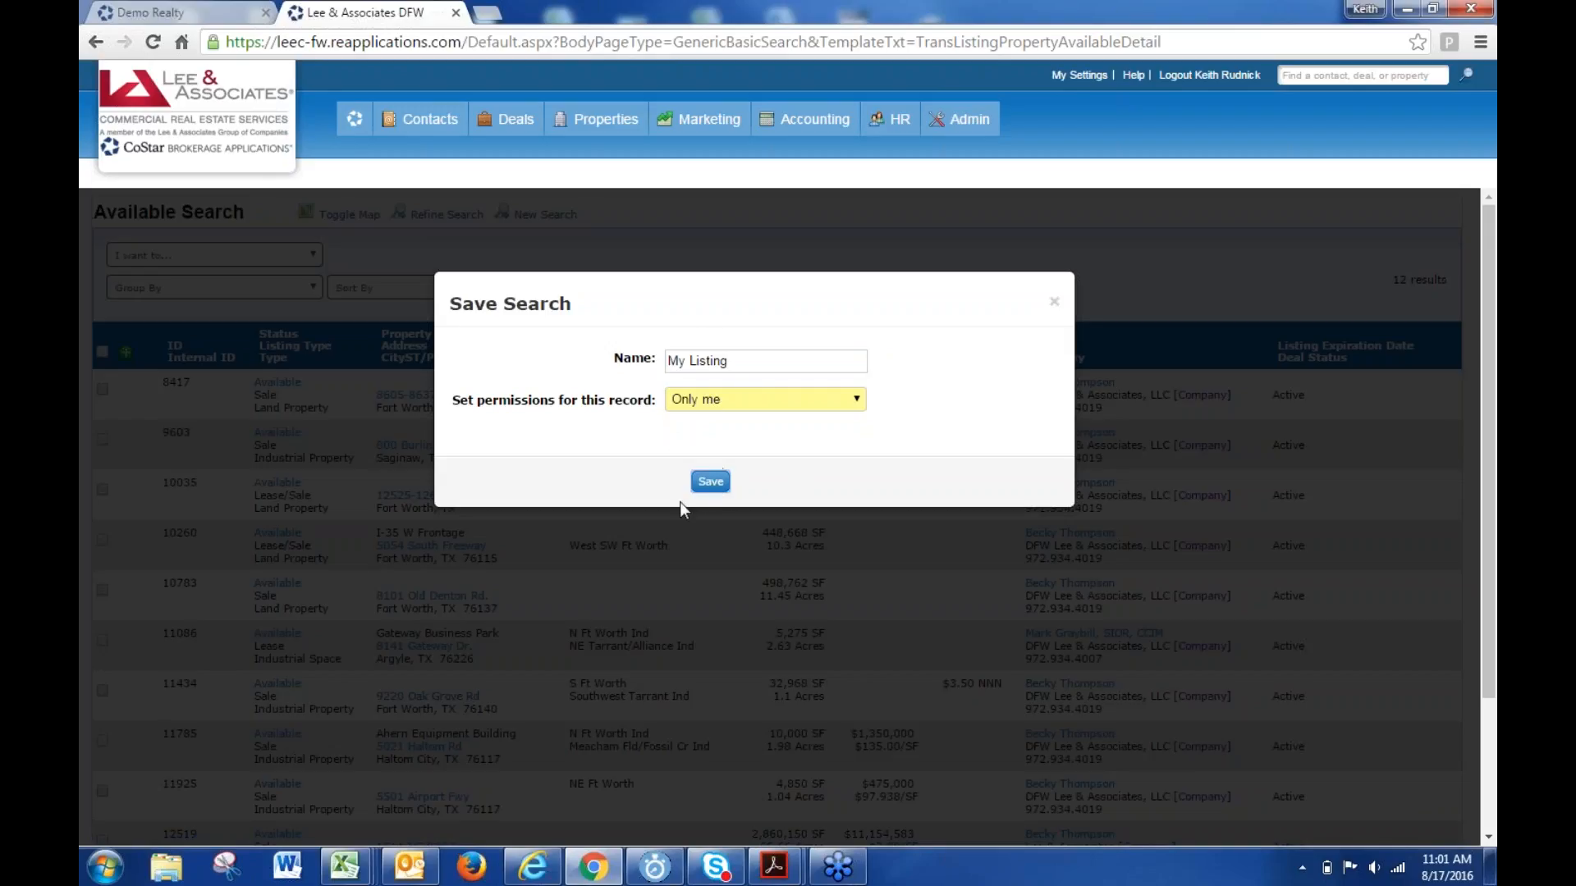
left_click(448, 545)
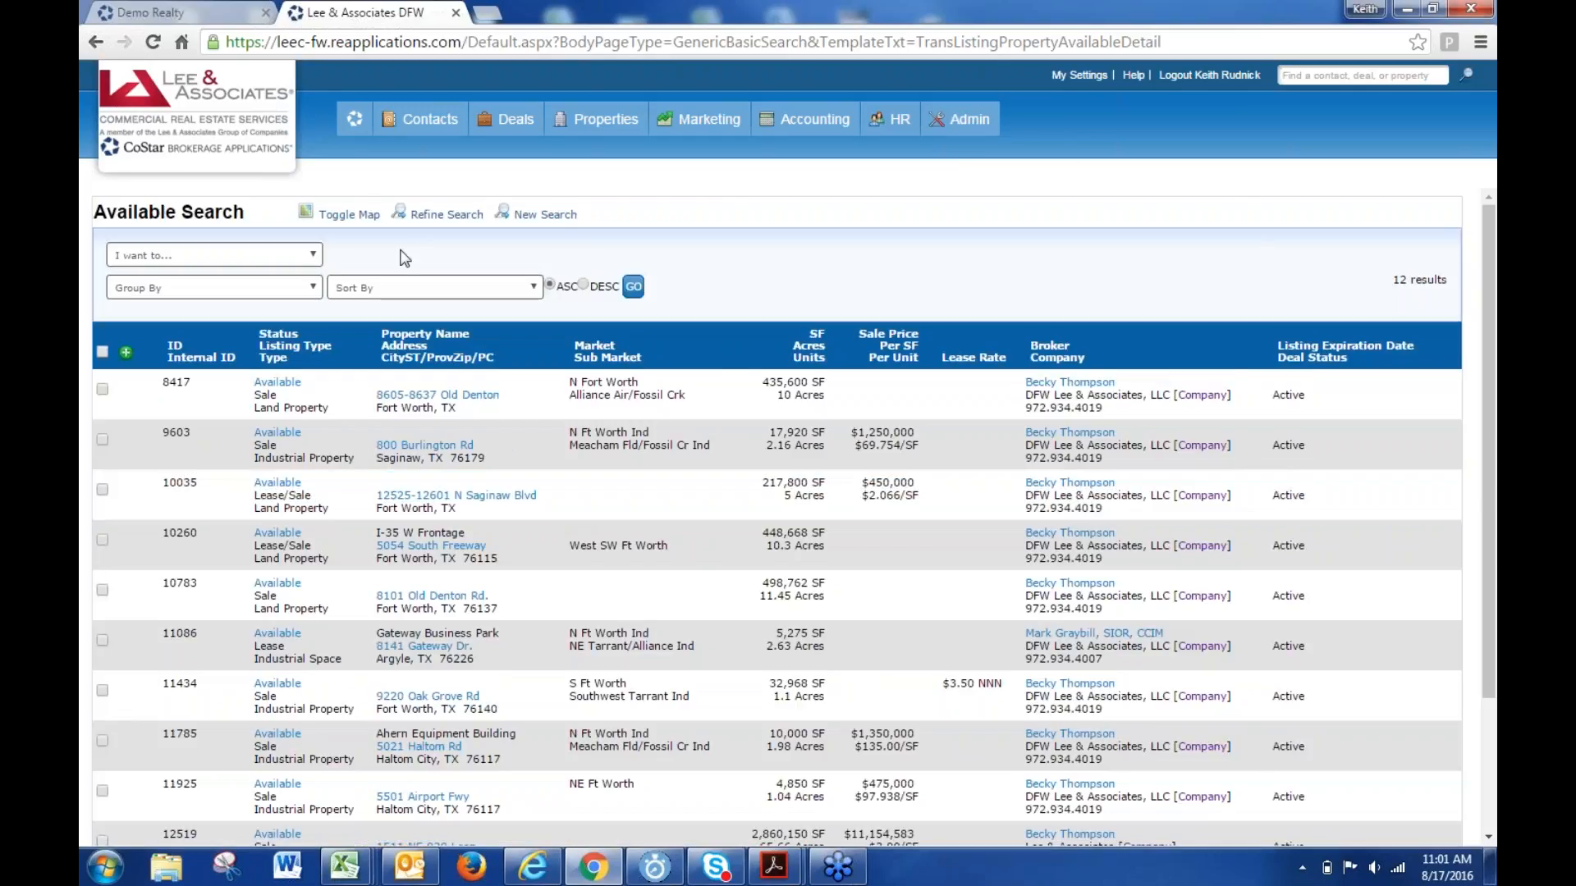
mouse_move(418, 120)
mouse_move(355, 121)
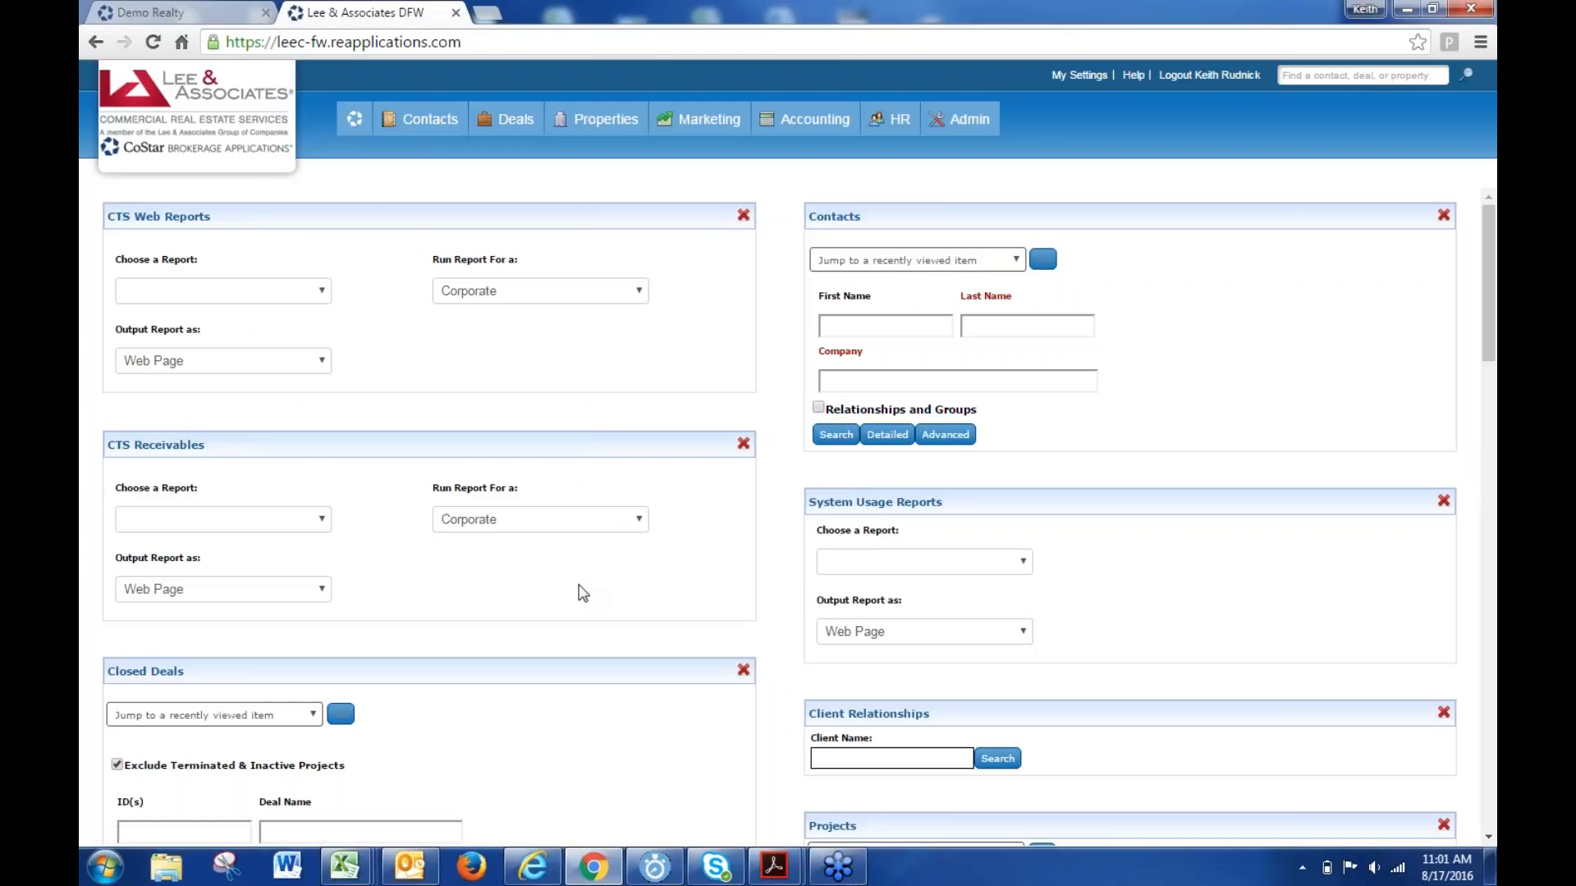
- Move My Favorite Saved Searches to the dashboard top, then run My Listing for 12 listings
scroll(583, 593, "down", 7)
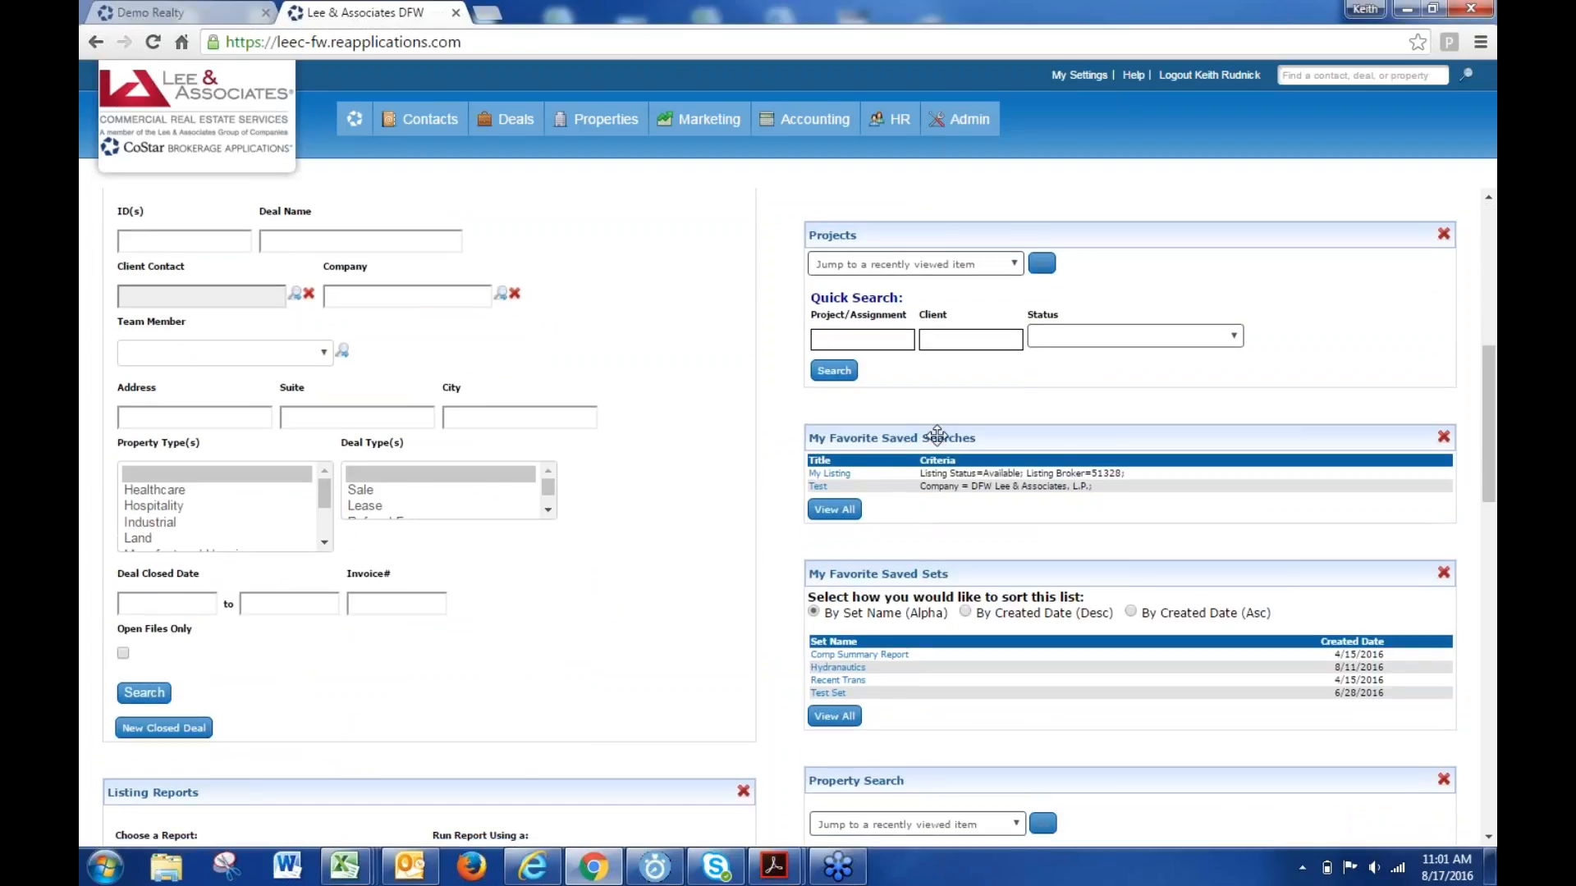
left_click_drag(958, 437, 950, 227)
scroll(950, 226, "up", 7)
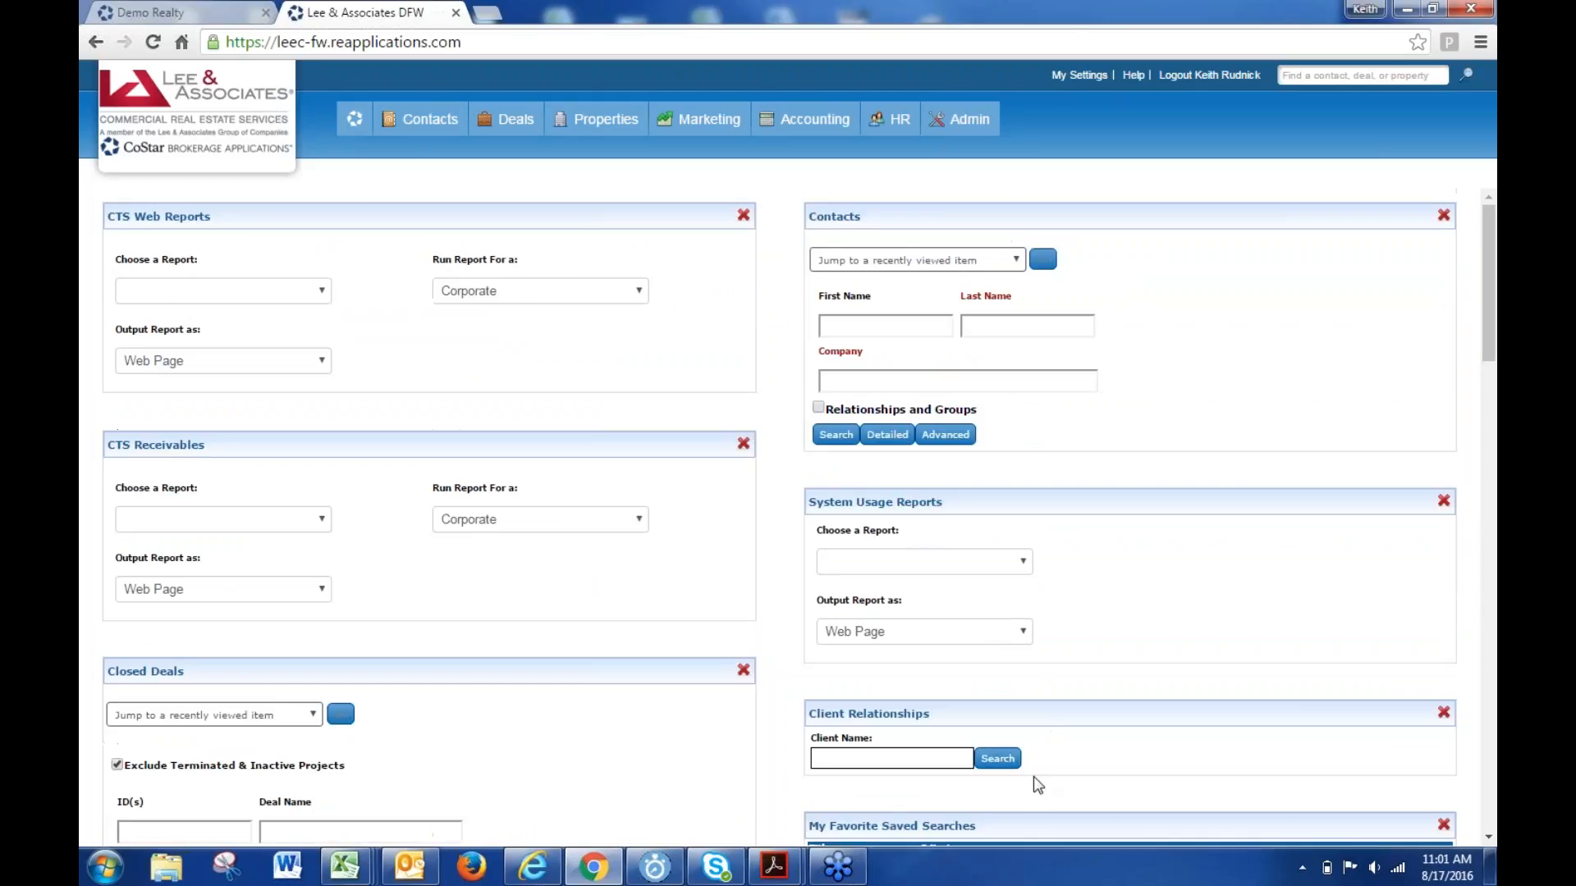
left_click_drag(1035, 819, 371, 230)
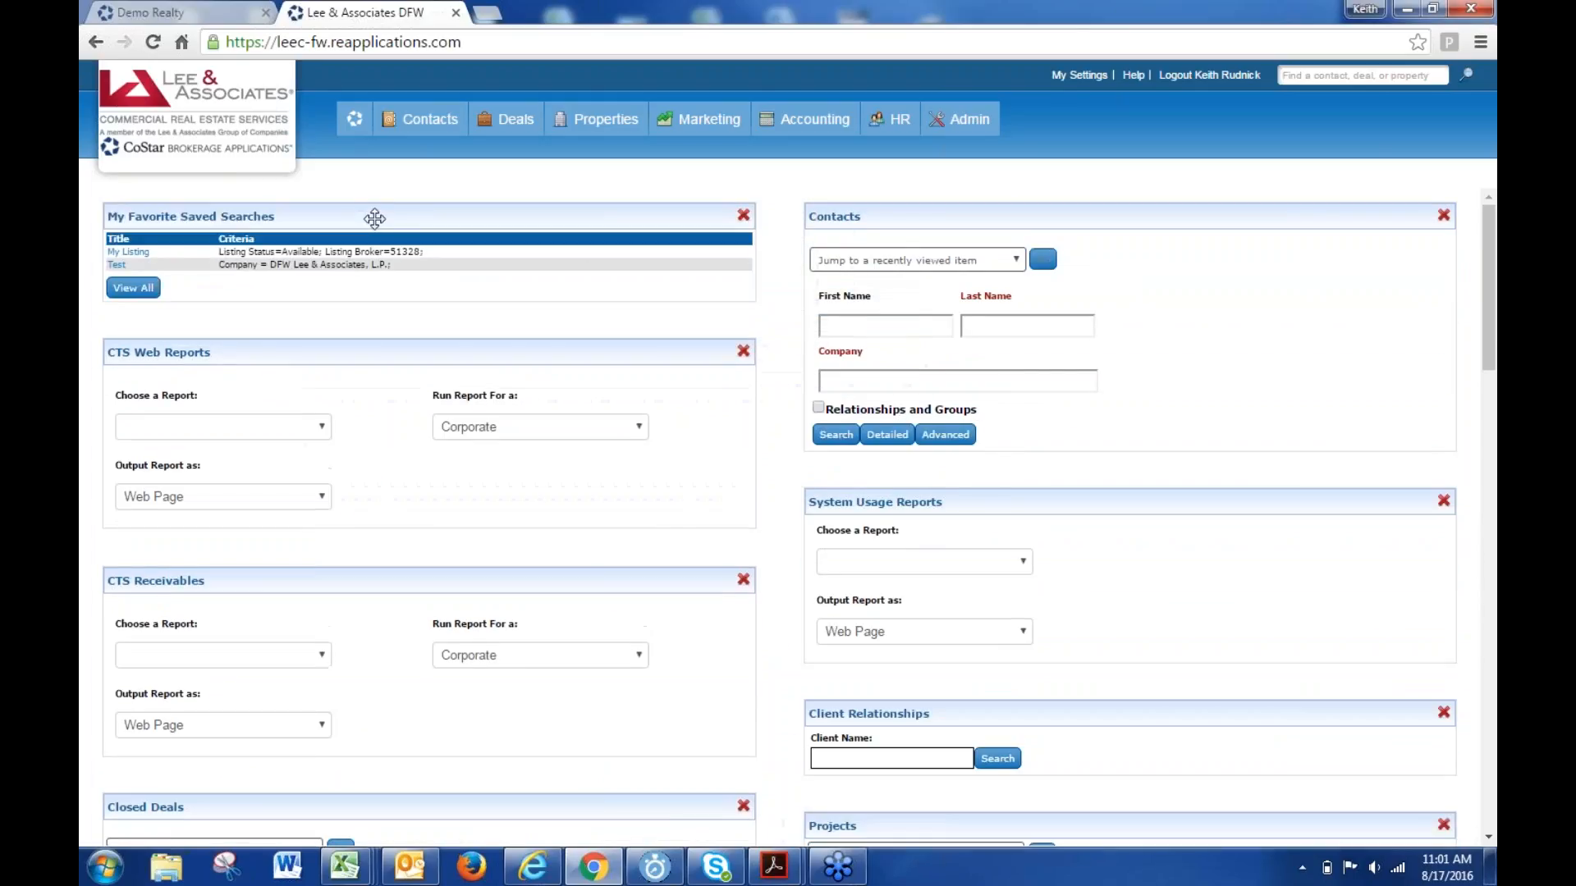
left_click(129, 252)
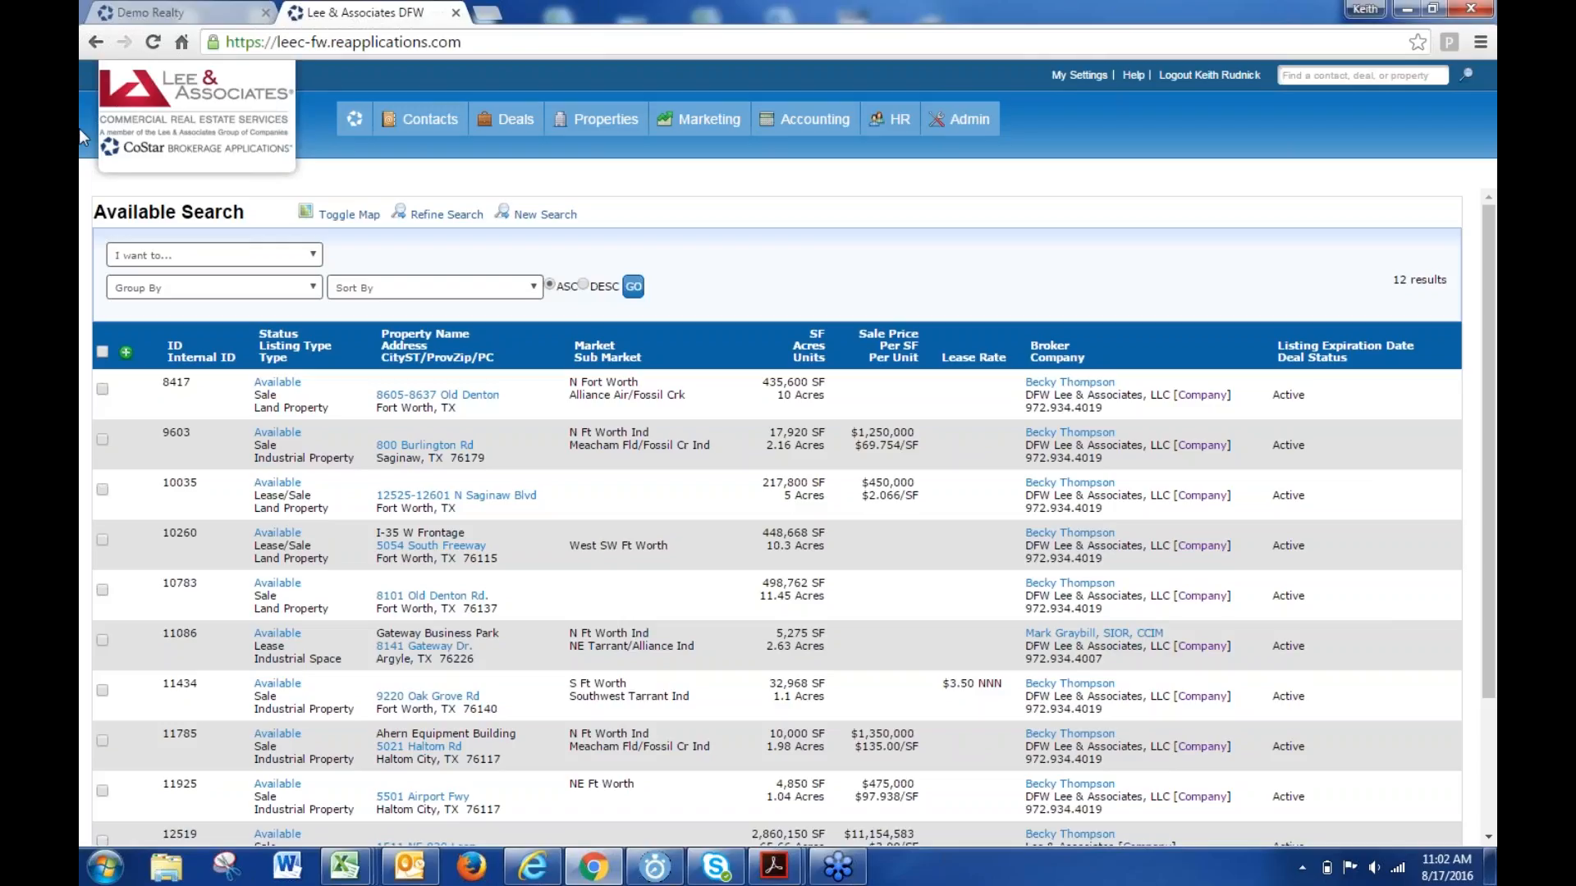
- Go home, rerun My Listing from the favorites widget, then return to the dashboard
left_click(356, 122)
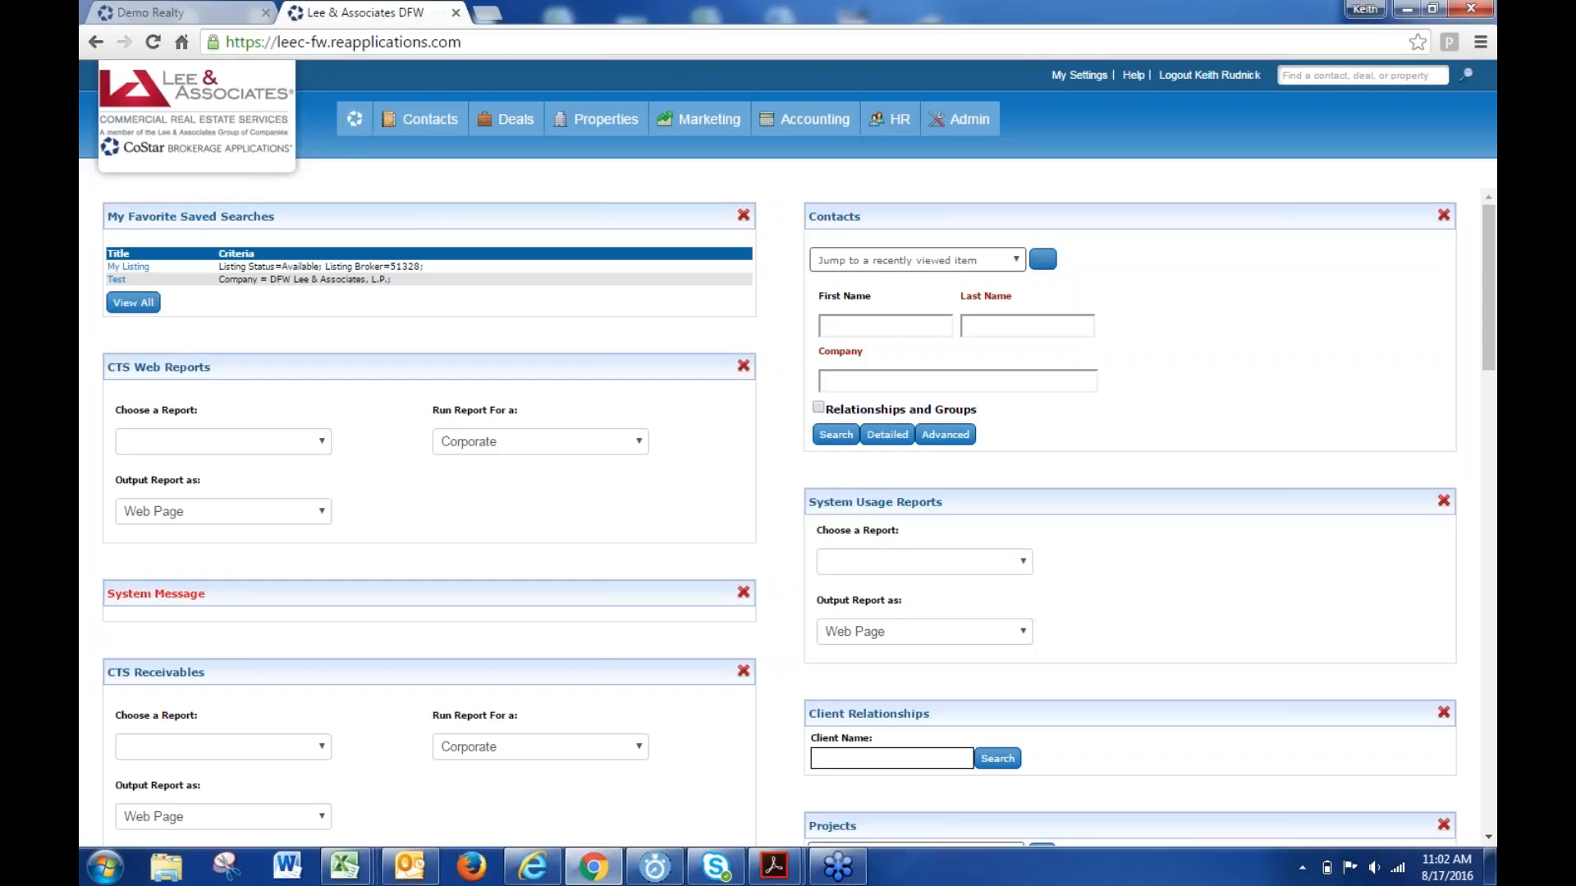
left_click(139, 272)
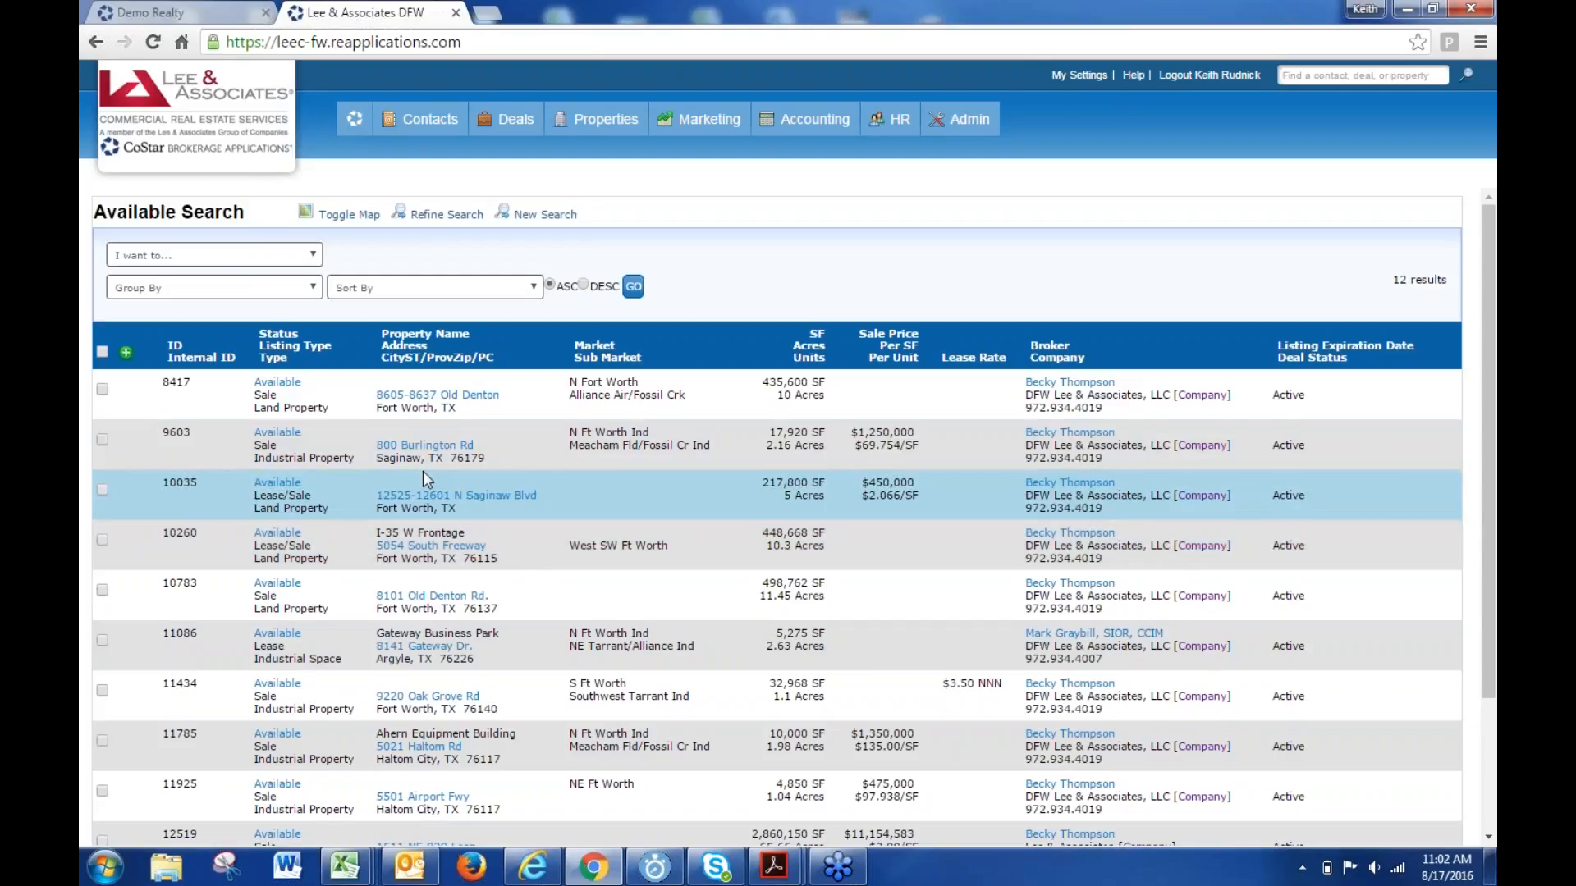
left_click_drag(801, 432, 769, 433)
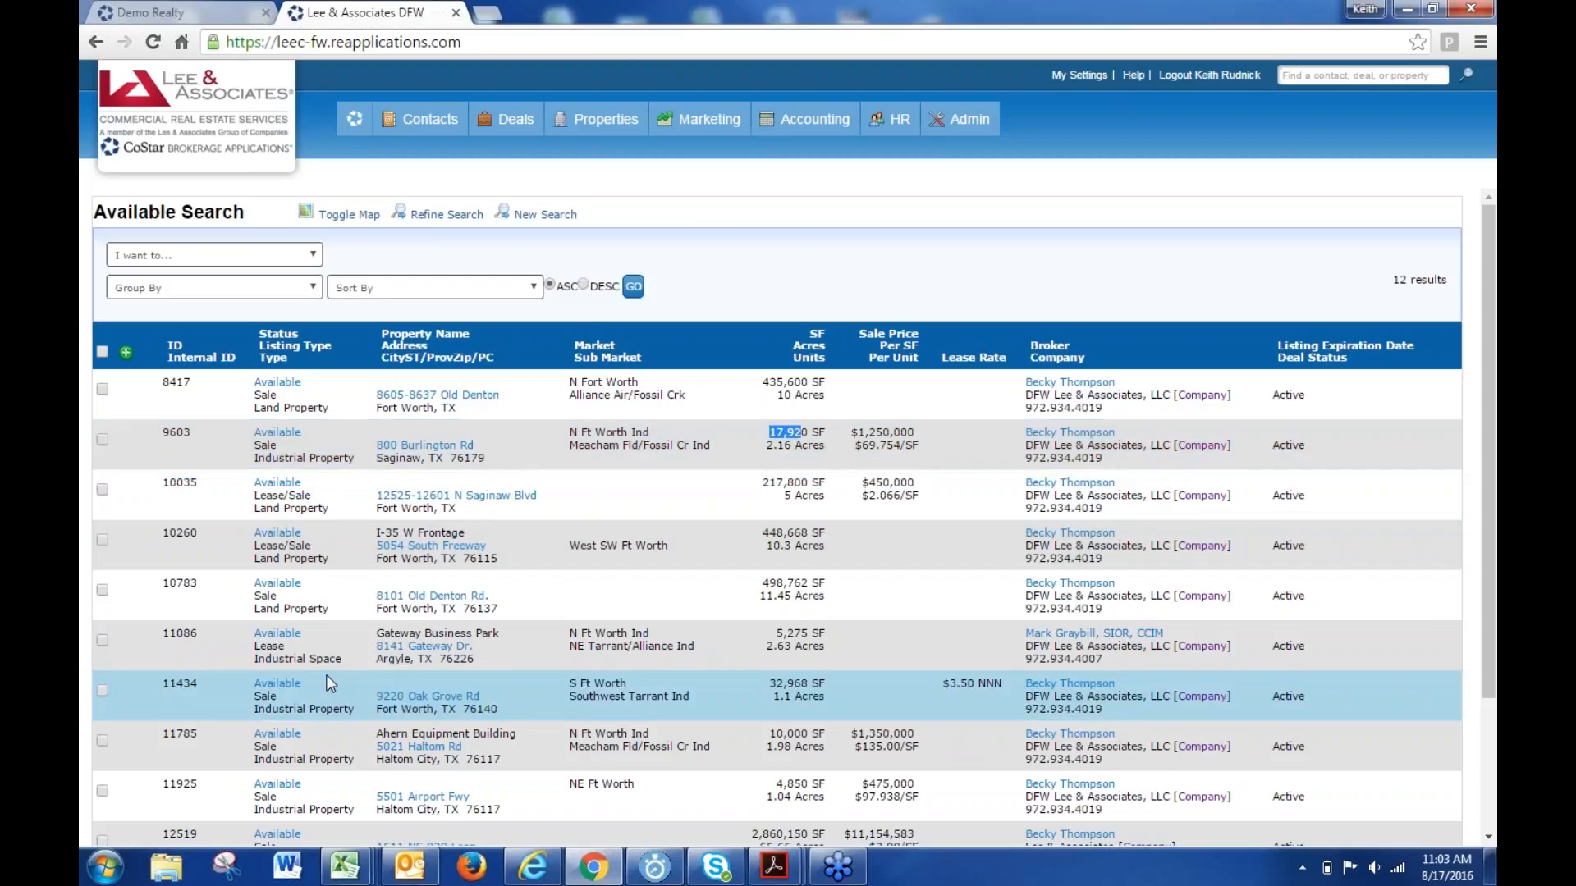
left_click(354, 119)
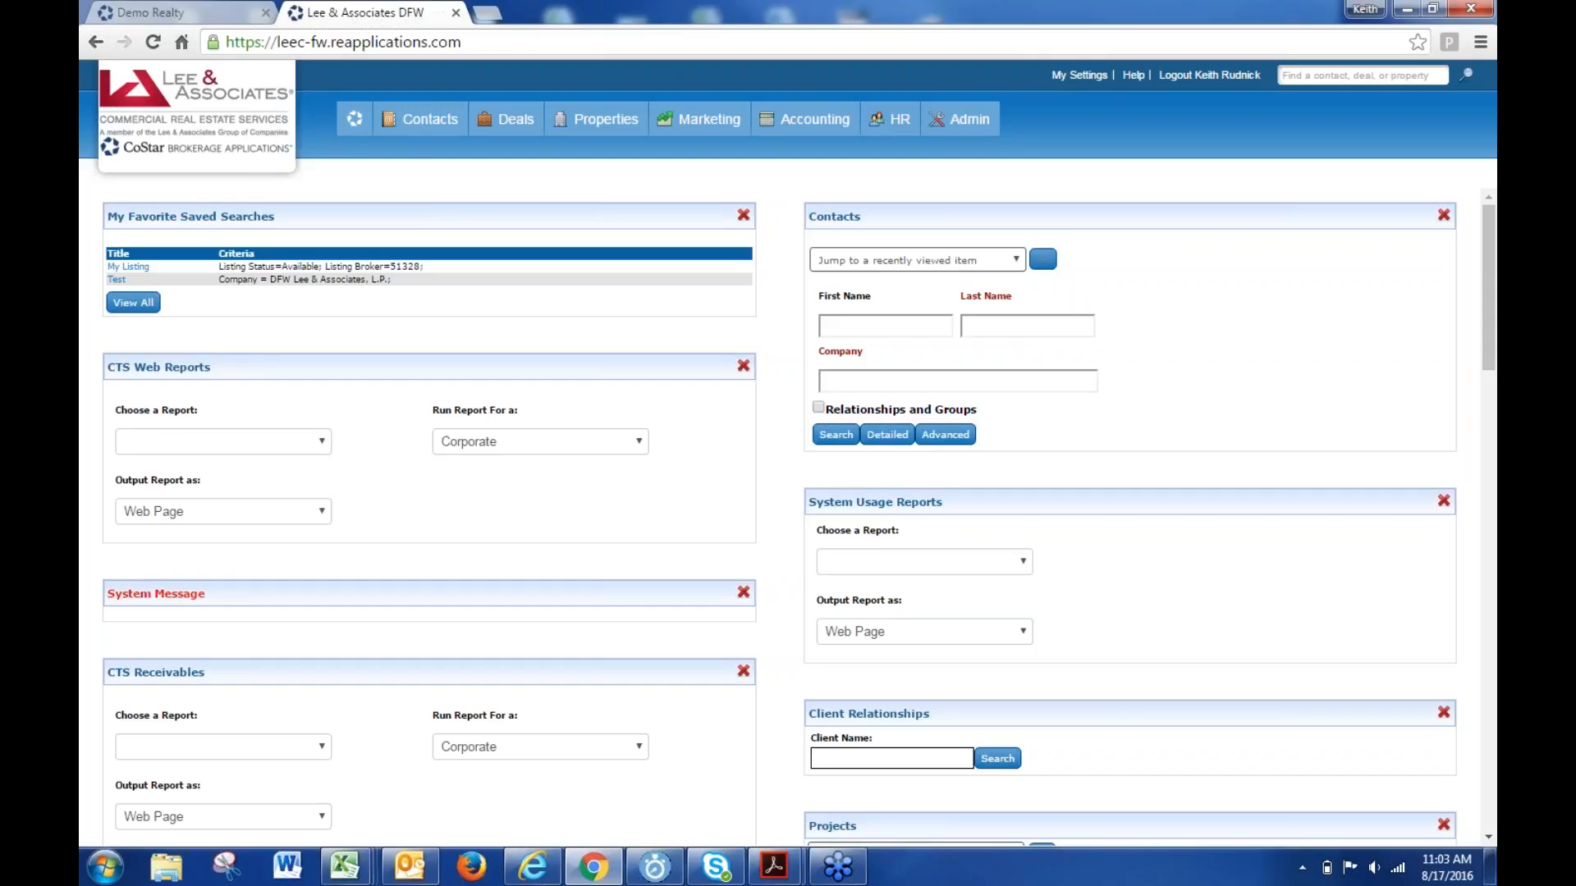
left_click(598, 149)
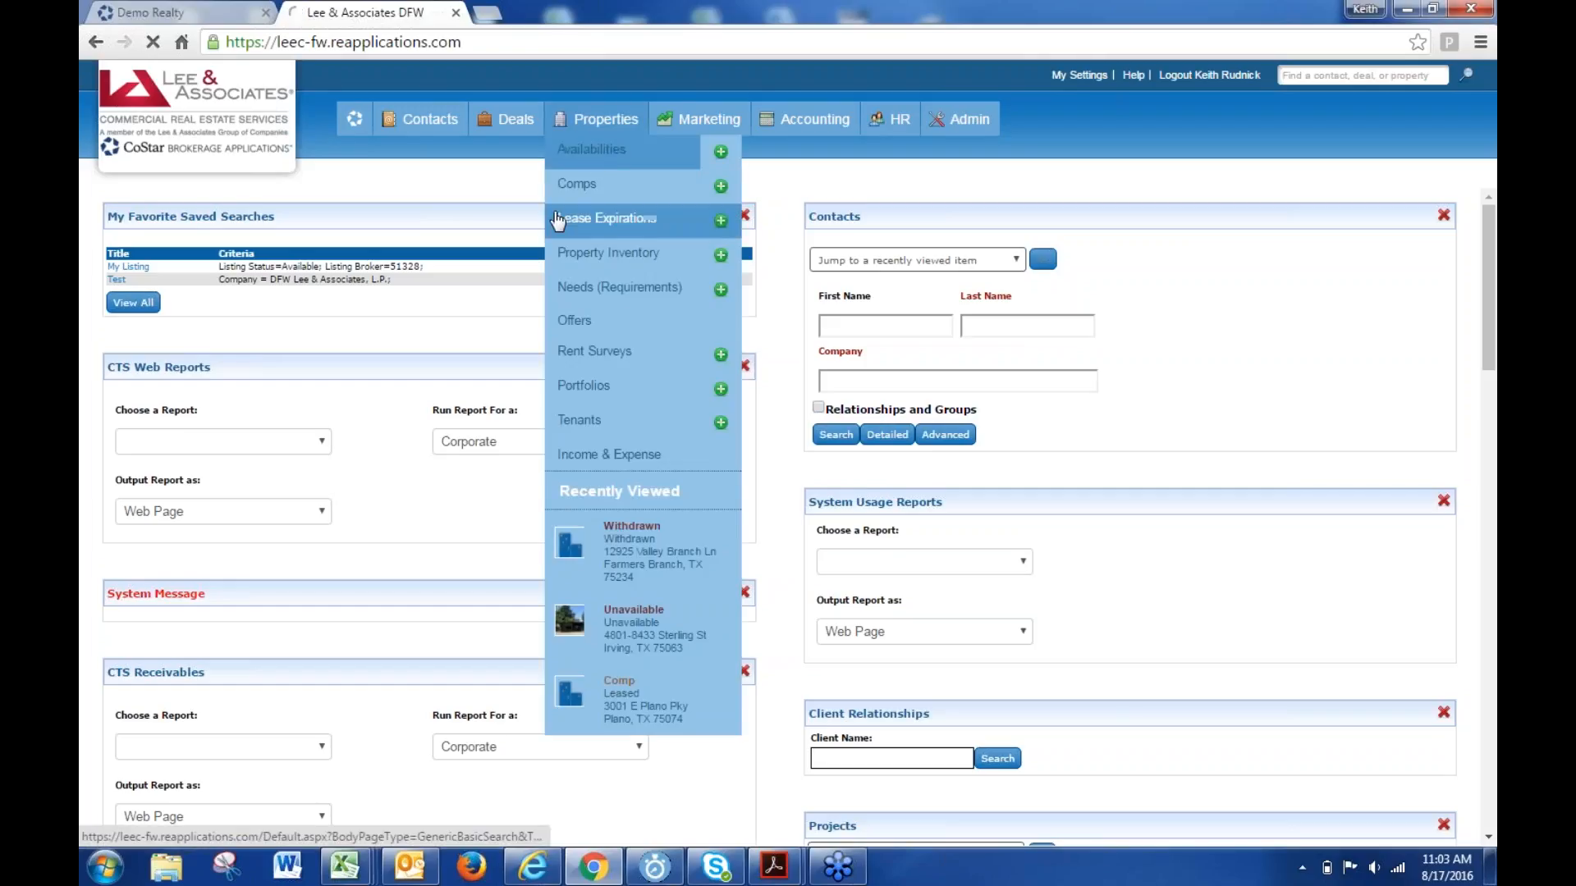
scroll(393, 566, "down", 4)
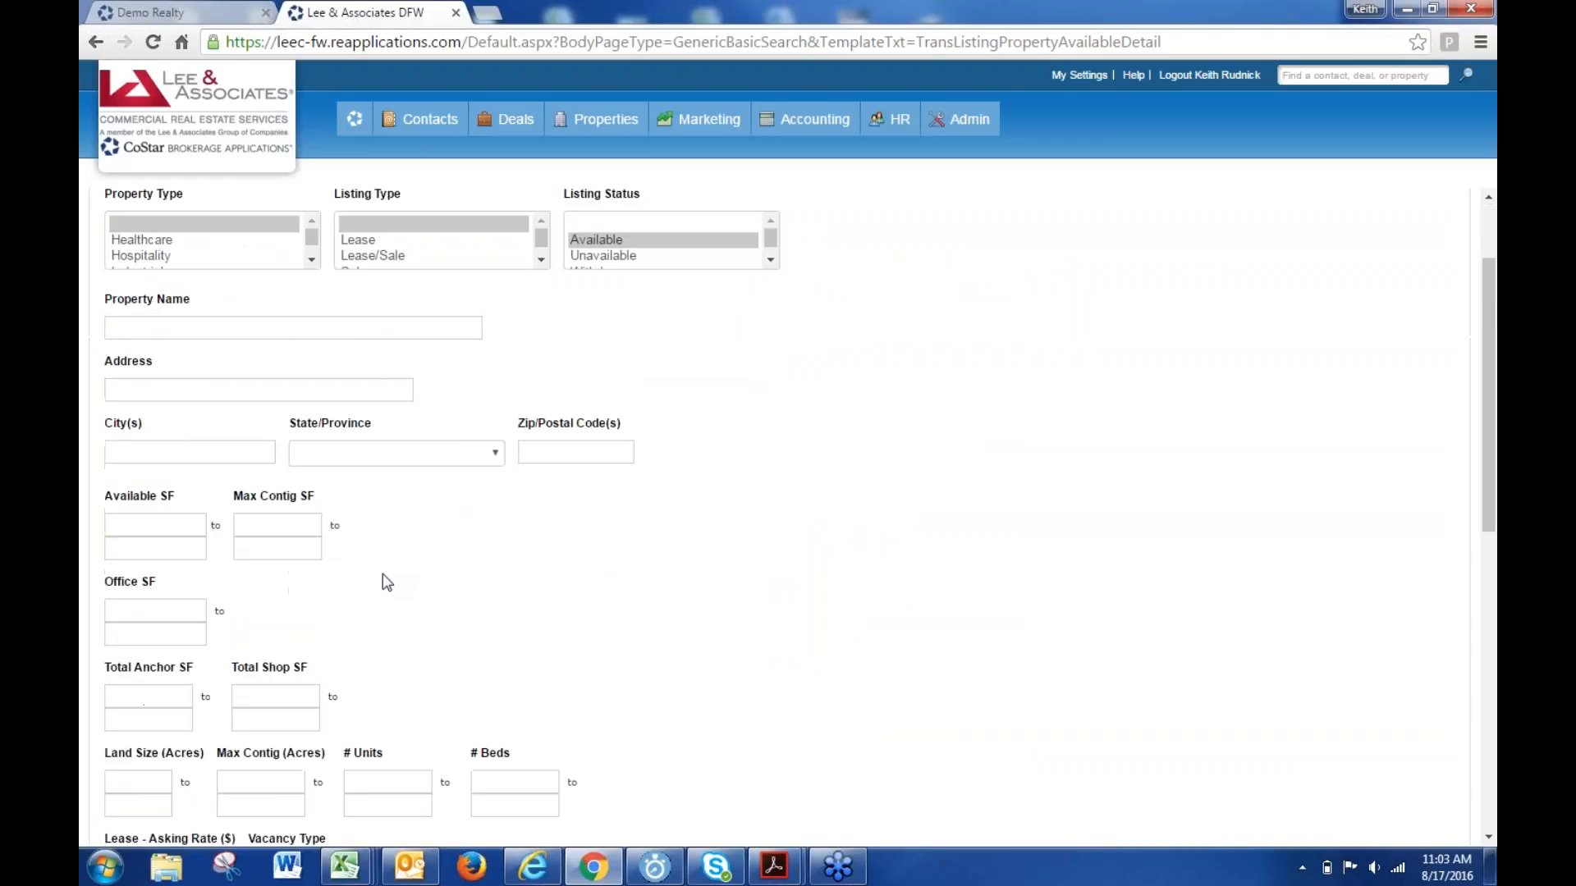
scroll(383, 580, "down", 7)
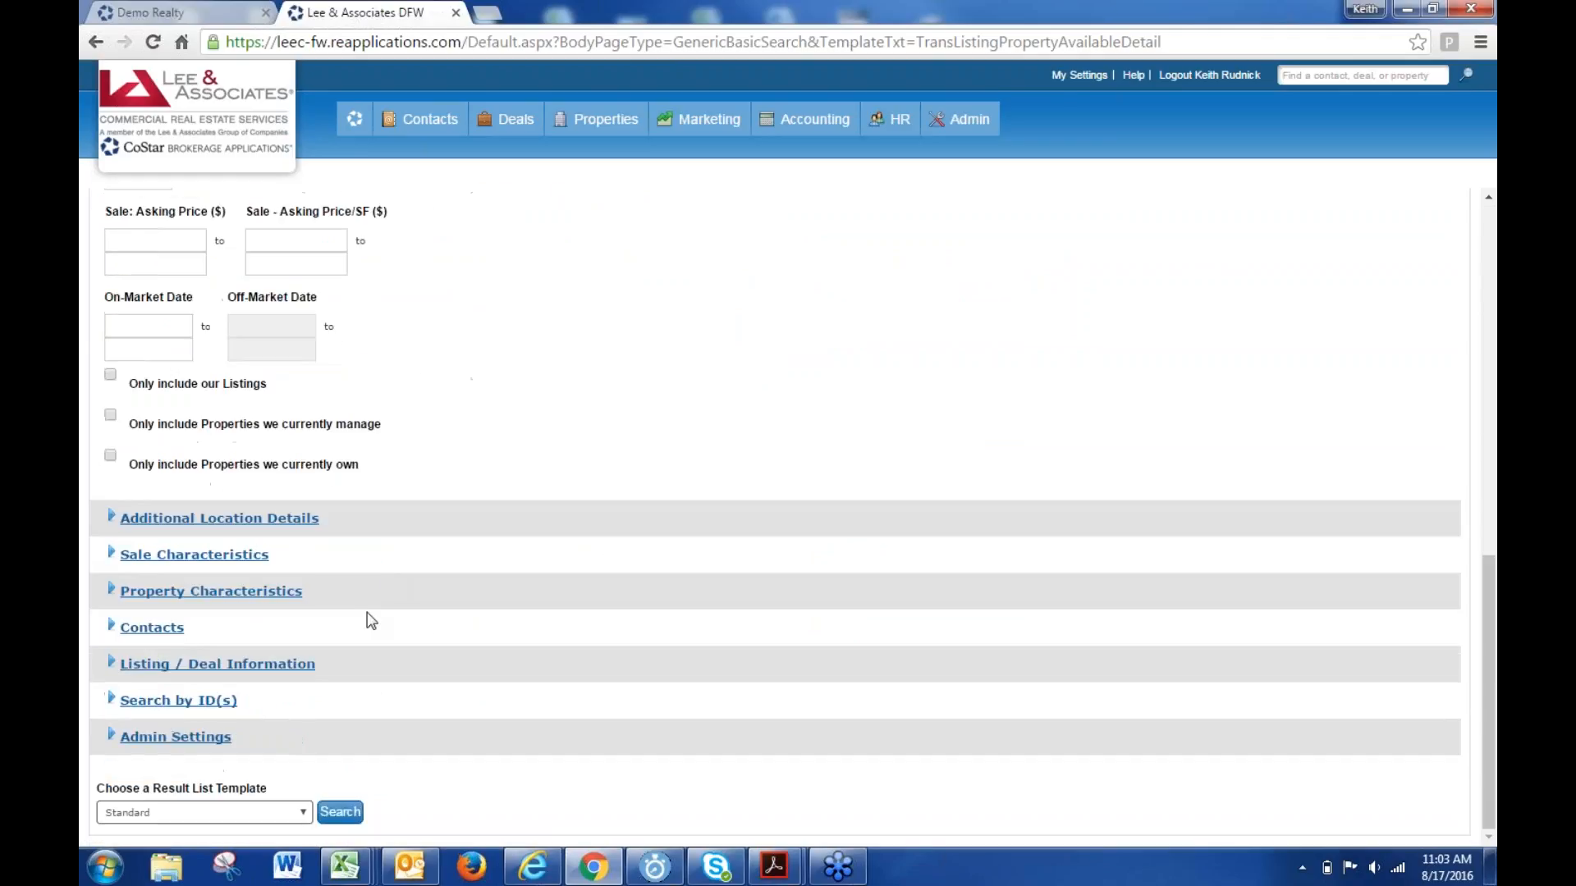
left_click(152, 629)
scroll(440, 551, "down", 2)
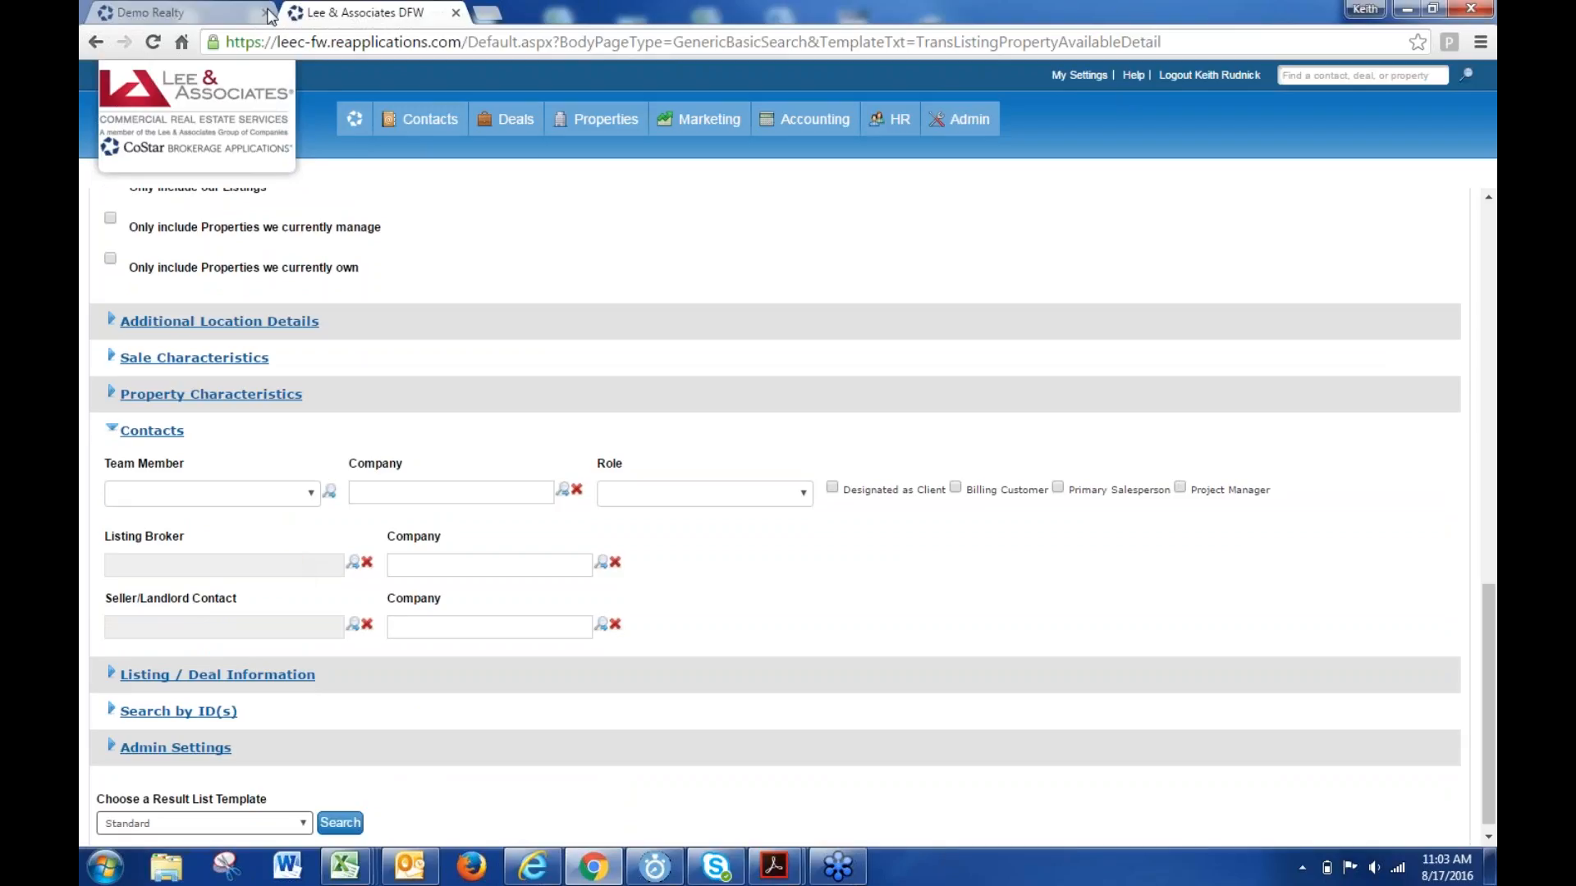
left_click(357, 121)
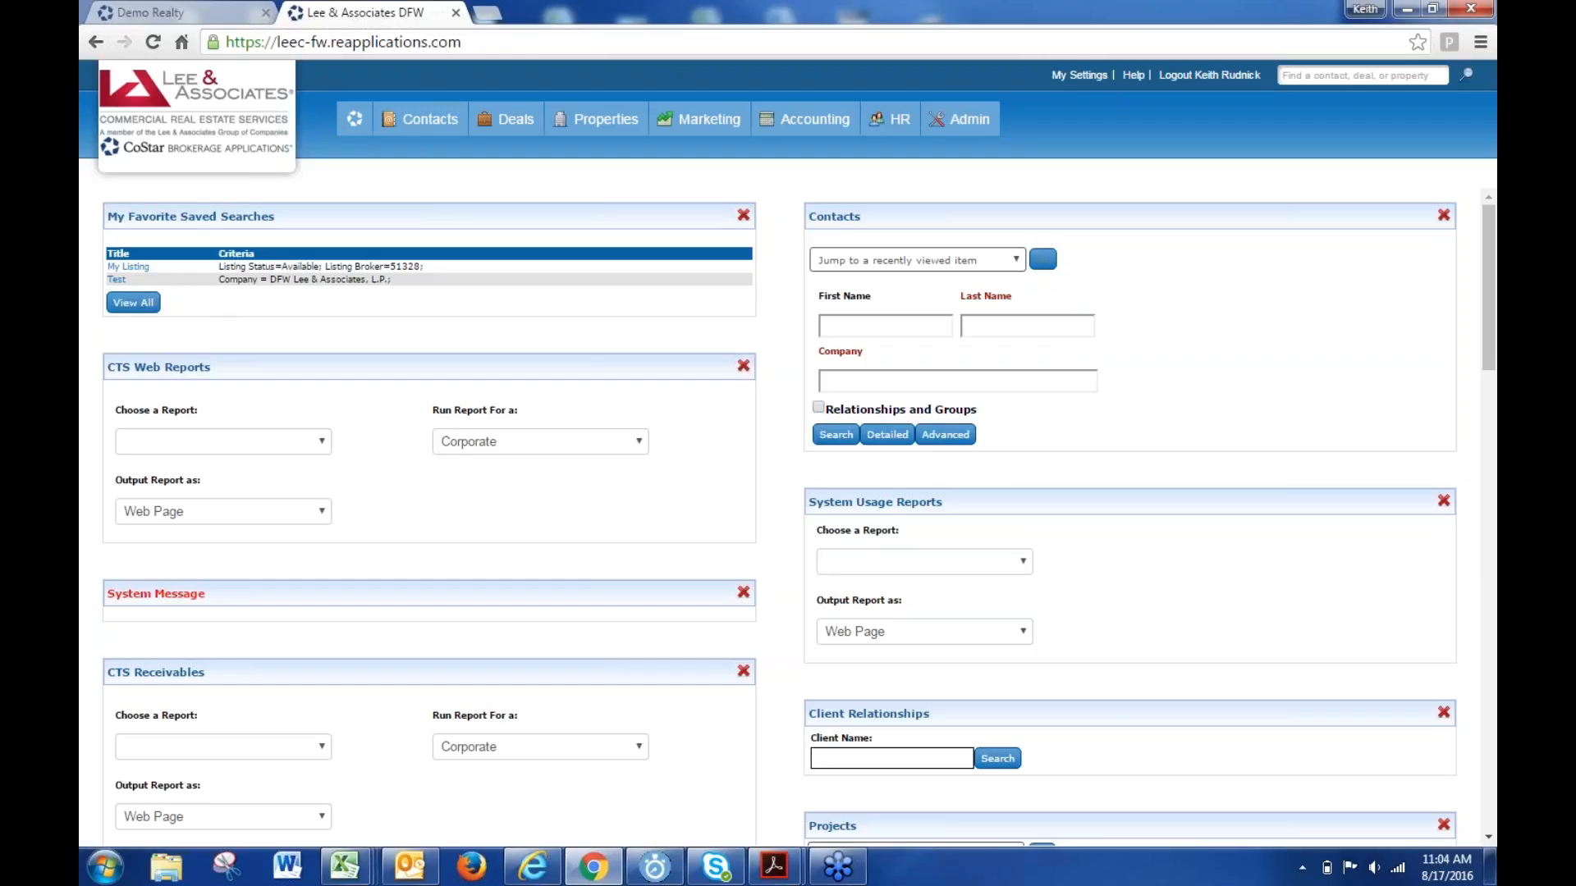
- From View All saved searches, open Alter Permissions for the My Listing record
left_click(134, 304)
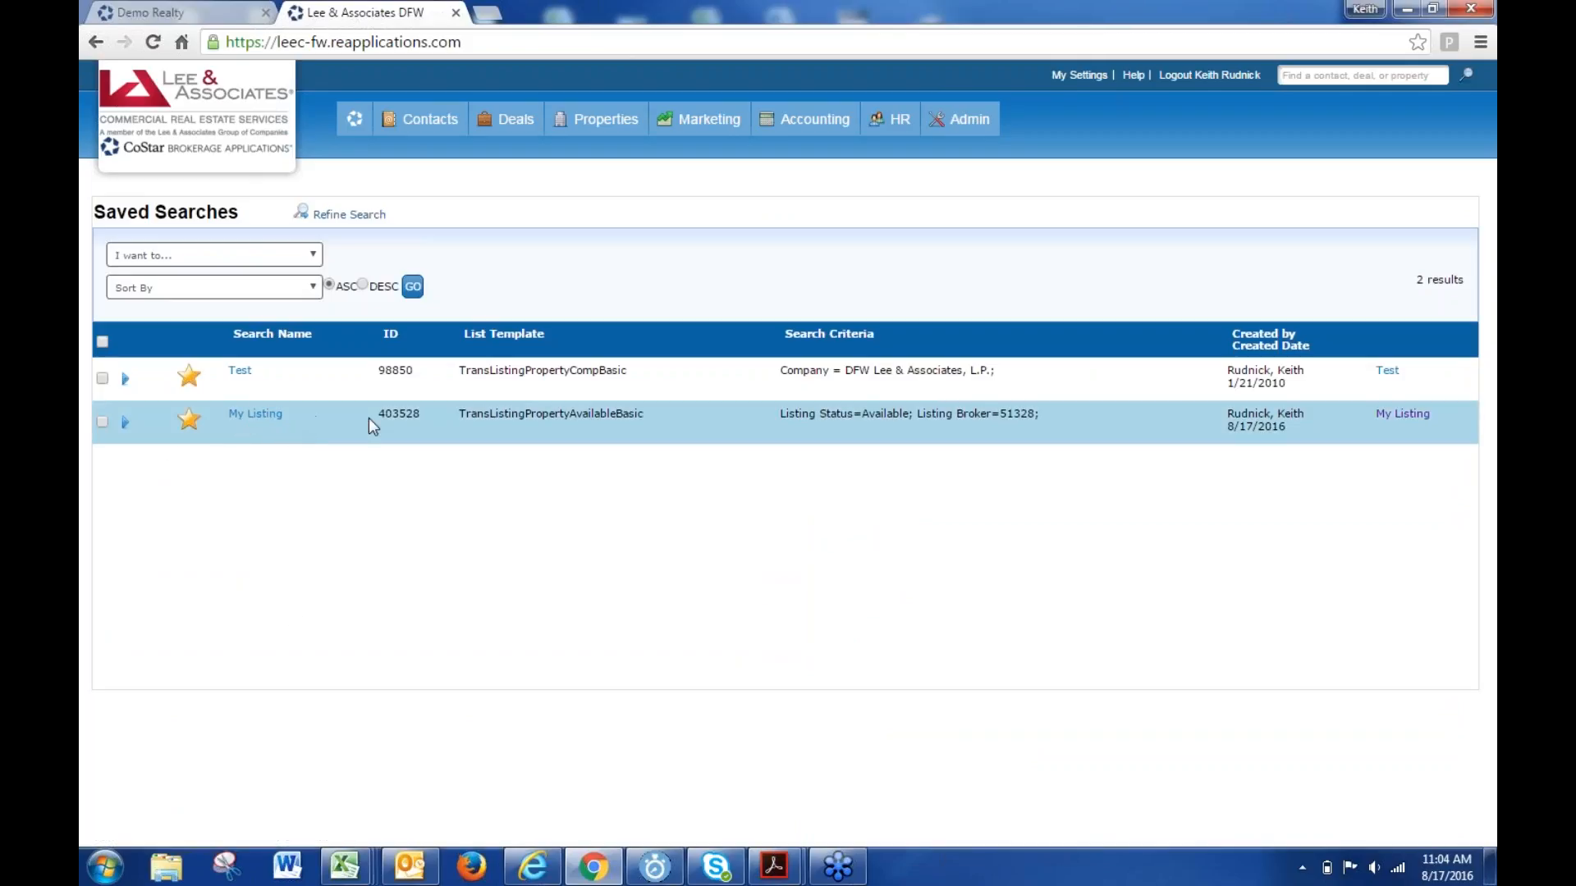
left_click(131, 423)
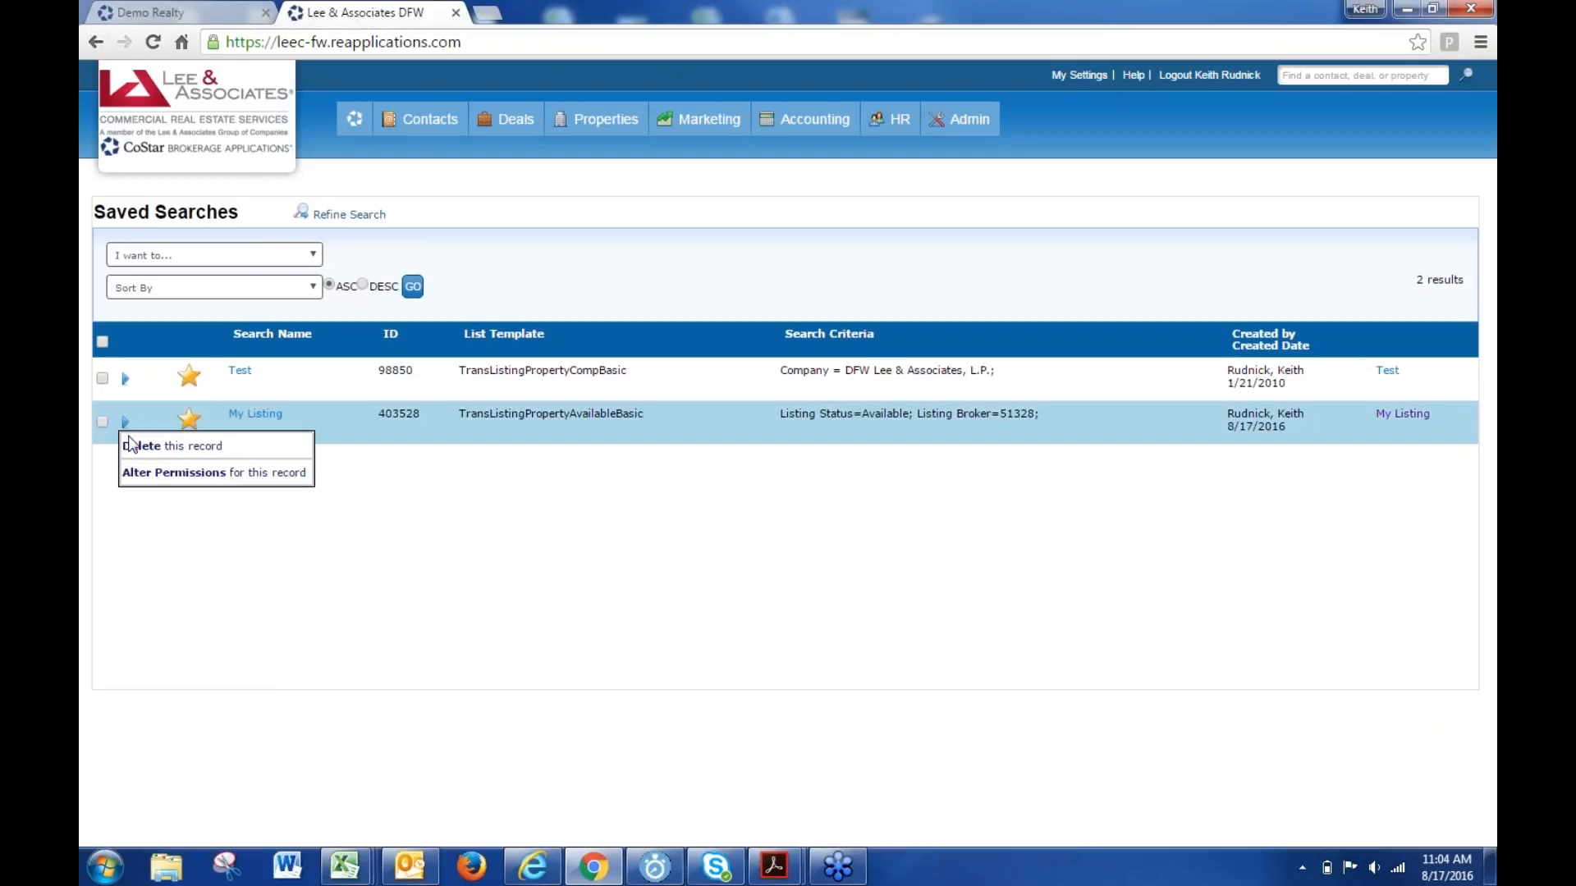
left_click(146, 474)
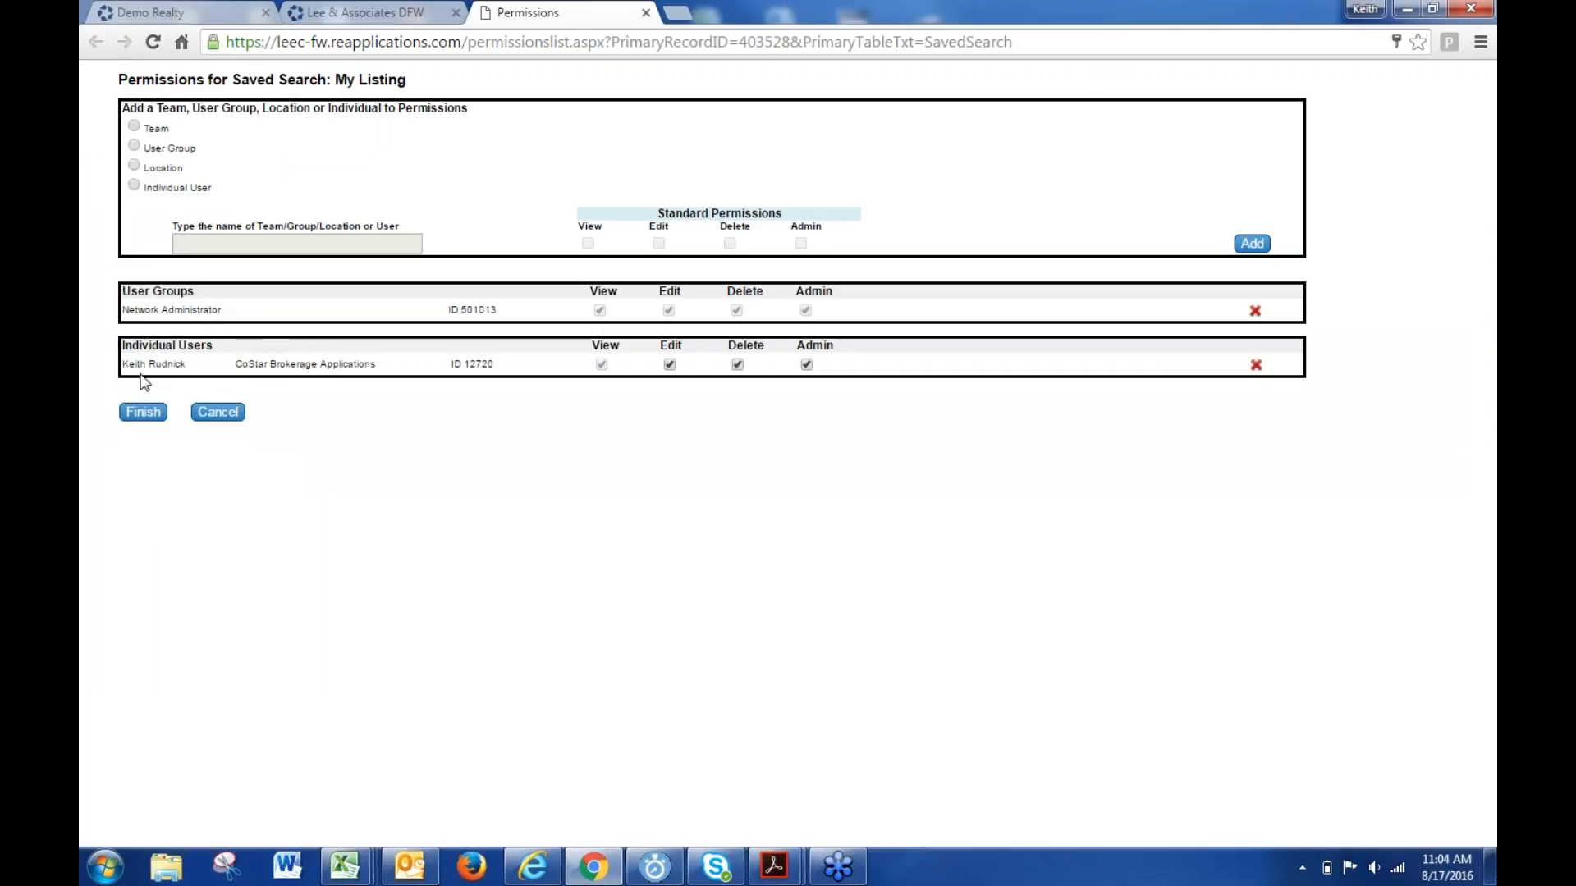
- Add the listing broker as an individual user with Admin rights on My Listing
left_click(133, 185)
left_click(210, 242)
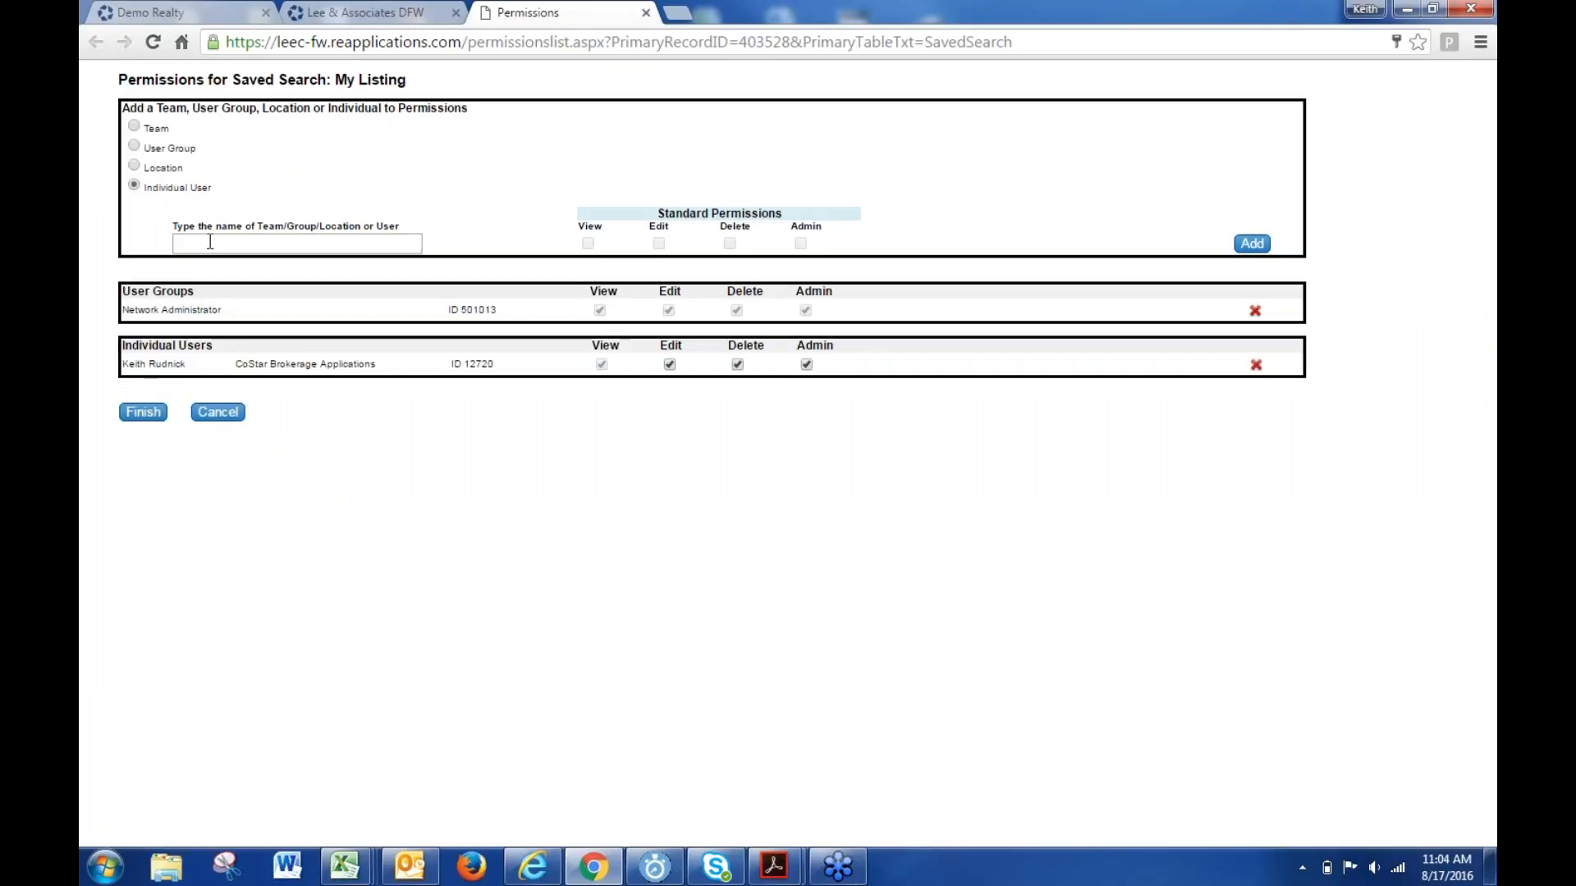
left_click(339, 269)
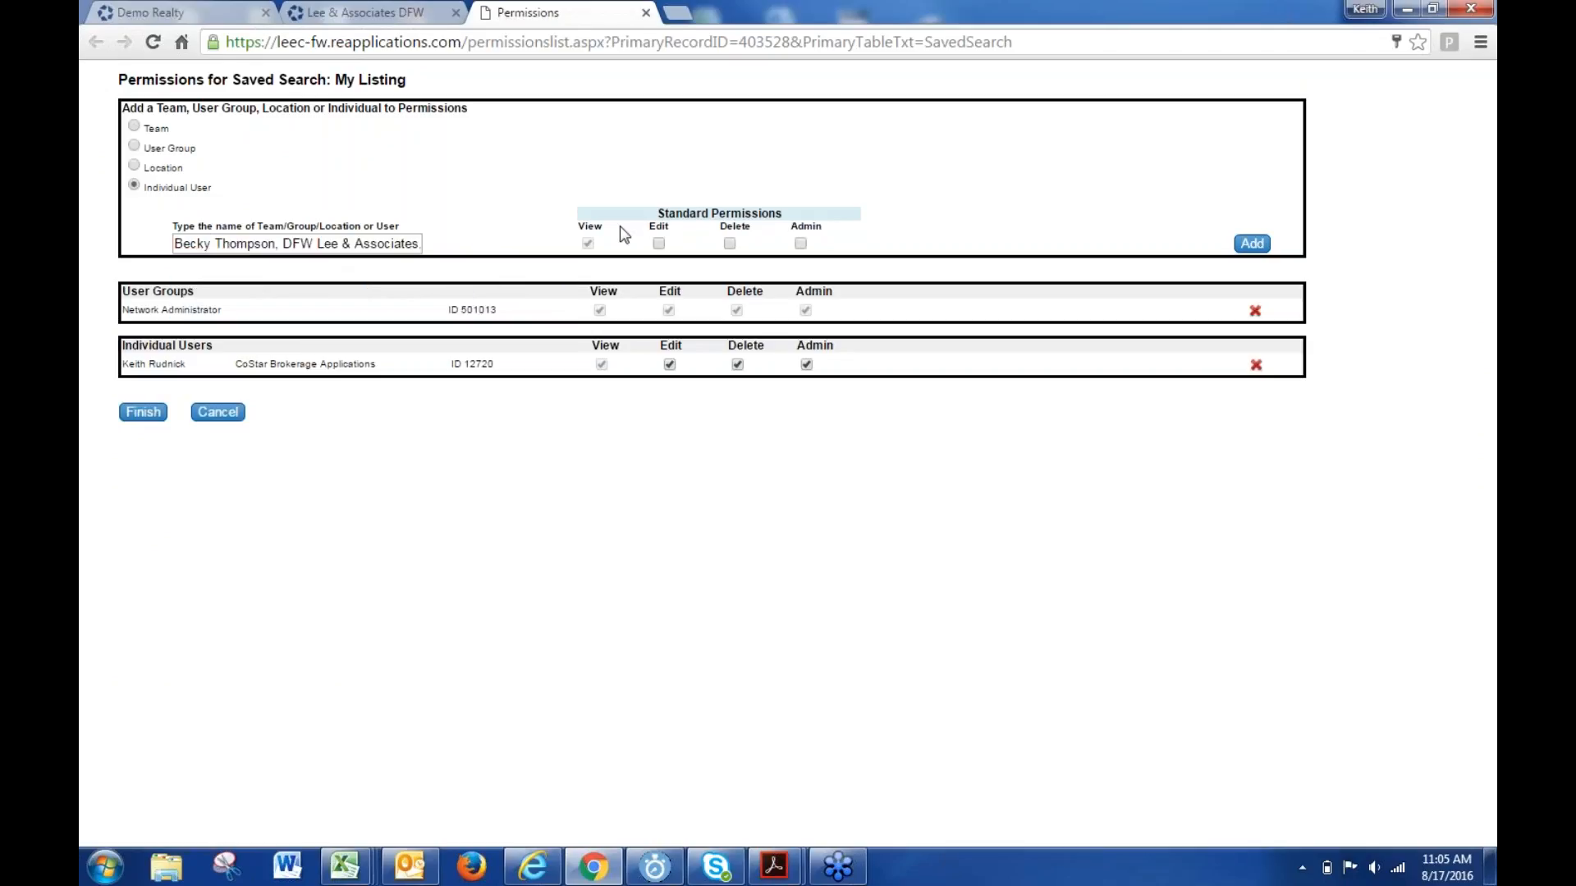
left_click(799, 243)
left_click(1251, 243)
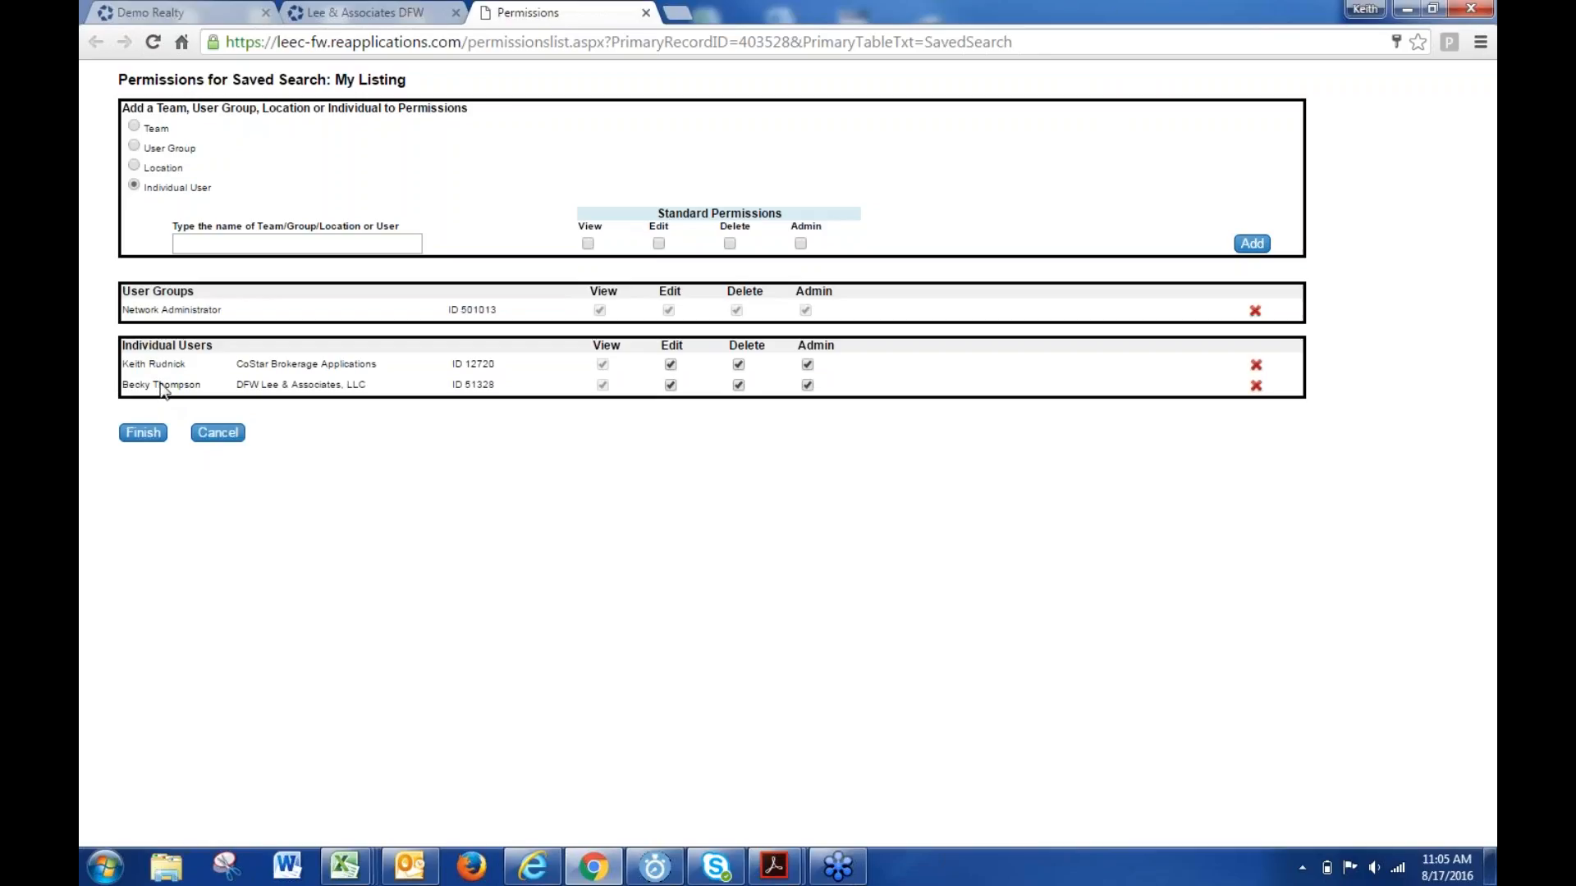
- Delete the original individual user's permission row and finish the permissions
left_click_drag(233, 313, 129, 311)
left_click(1255, 366)
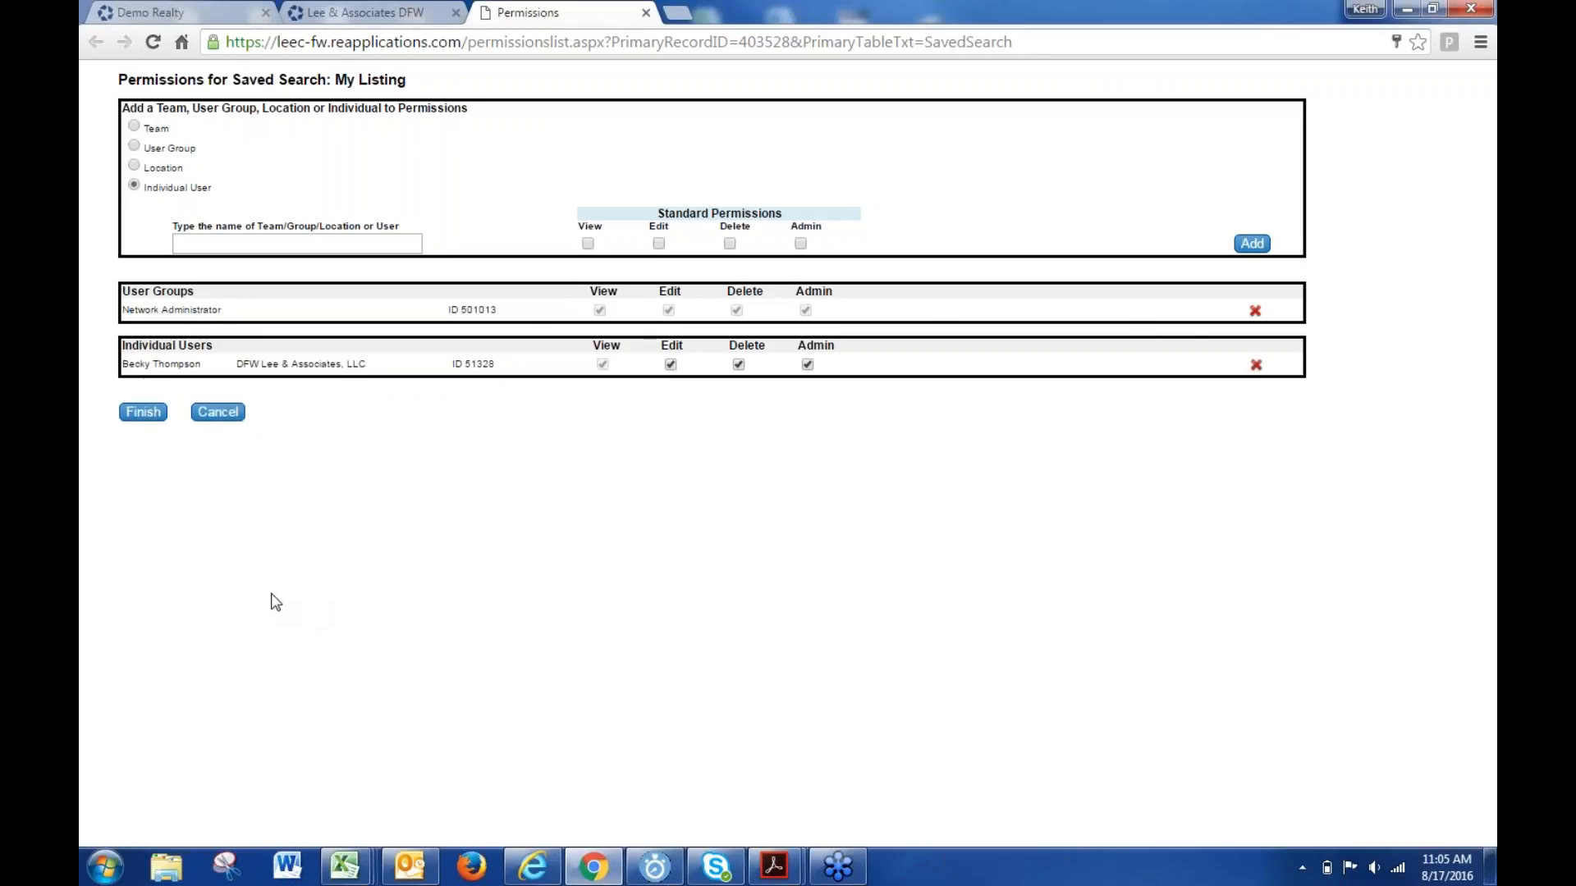
left_click(138, 412)
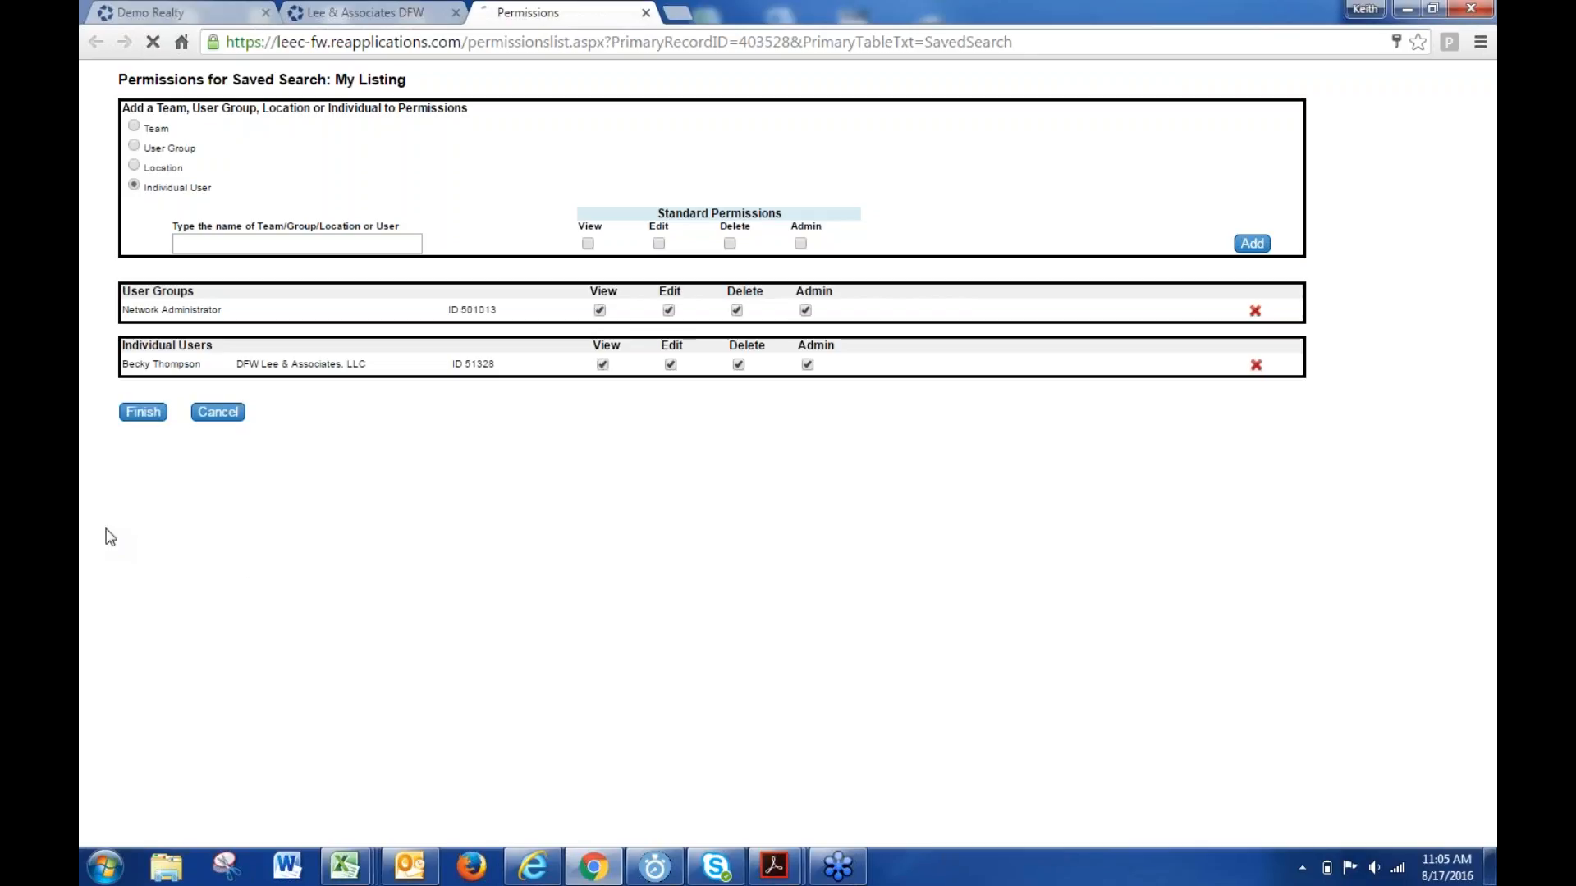
- Close the extra loading browser tab and return to the home dashboard
left_click(645, 13)
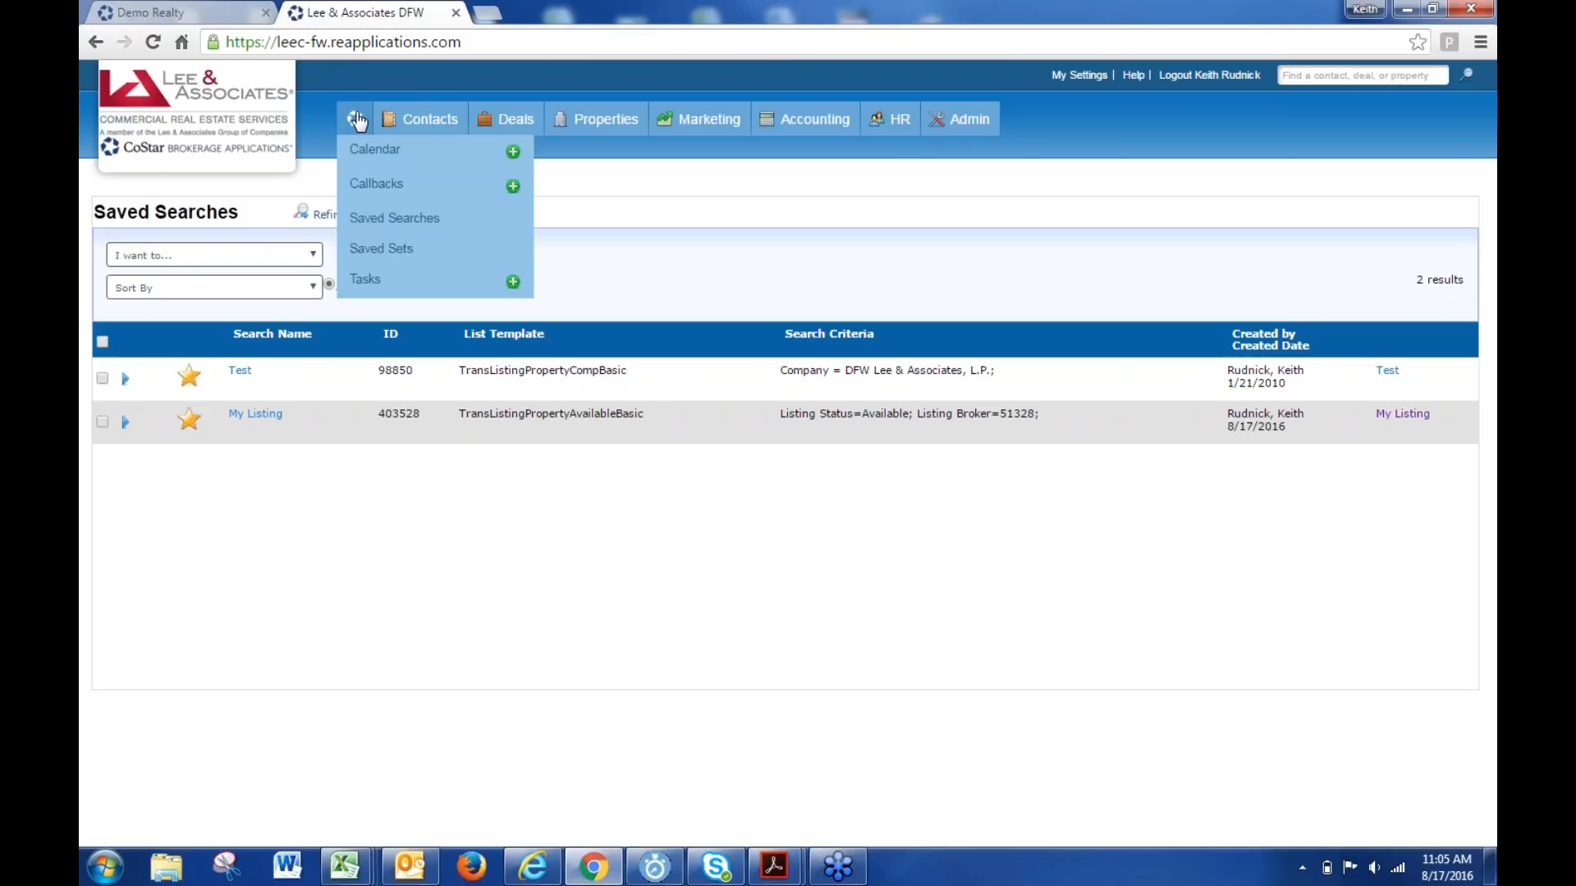
left_click(365, 145)
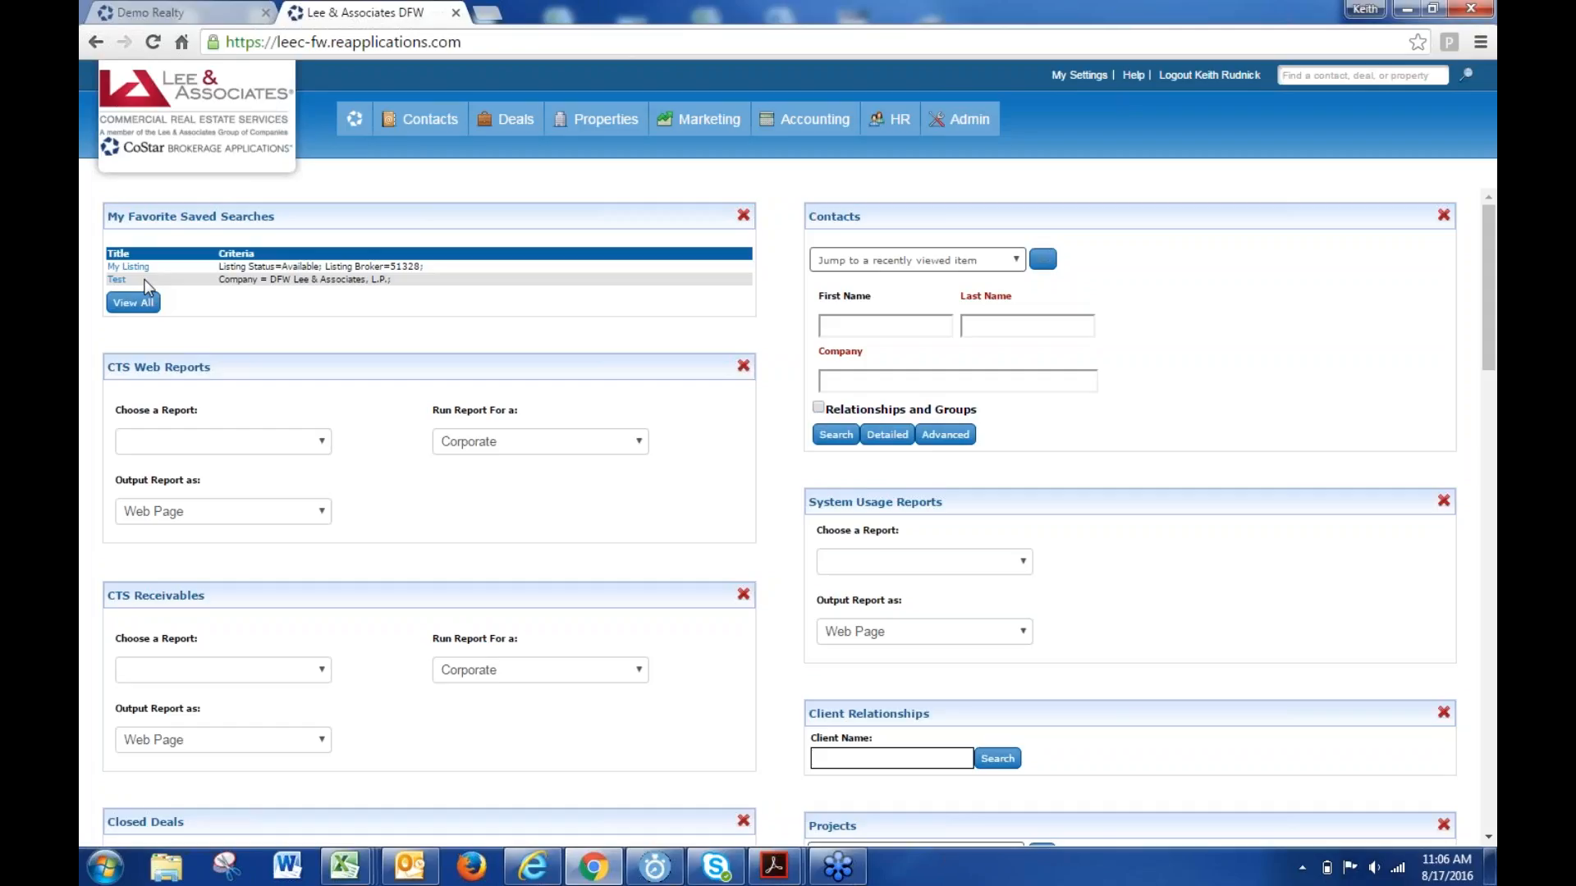
- Open the My Listing results and move the Skype chat window off them
left_click(133, 267)
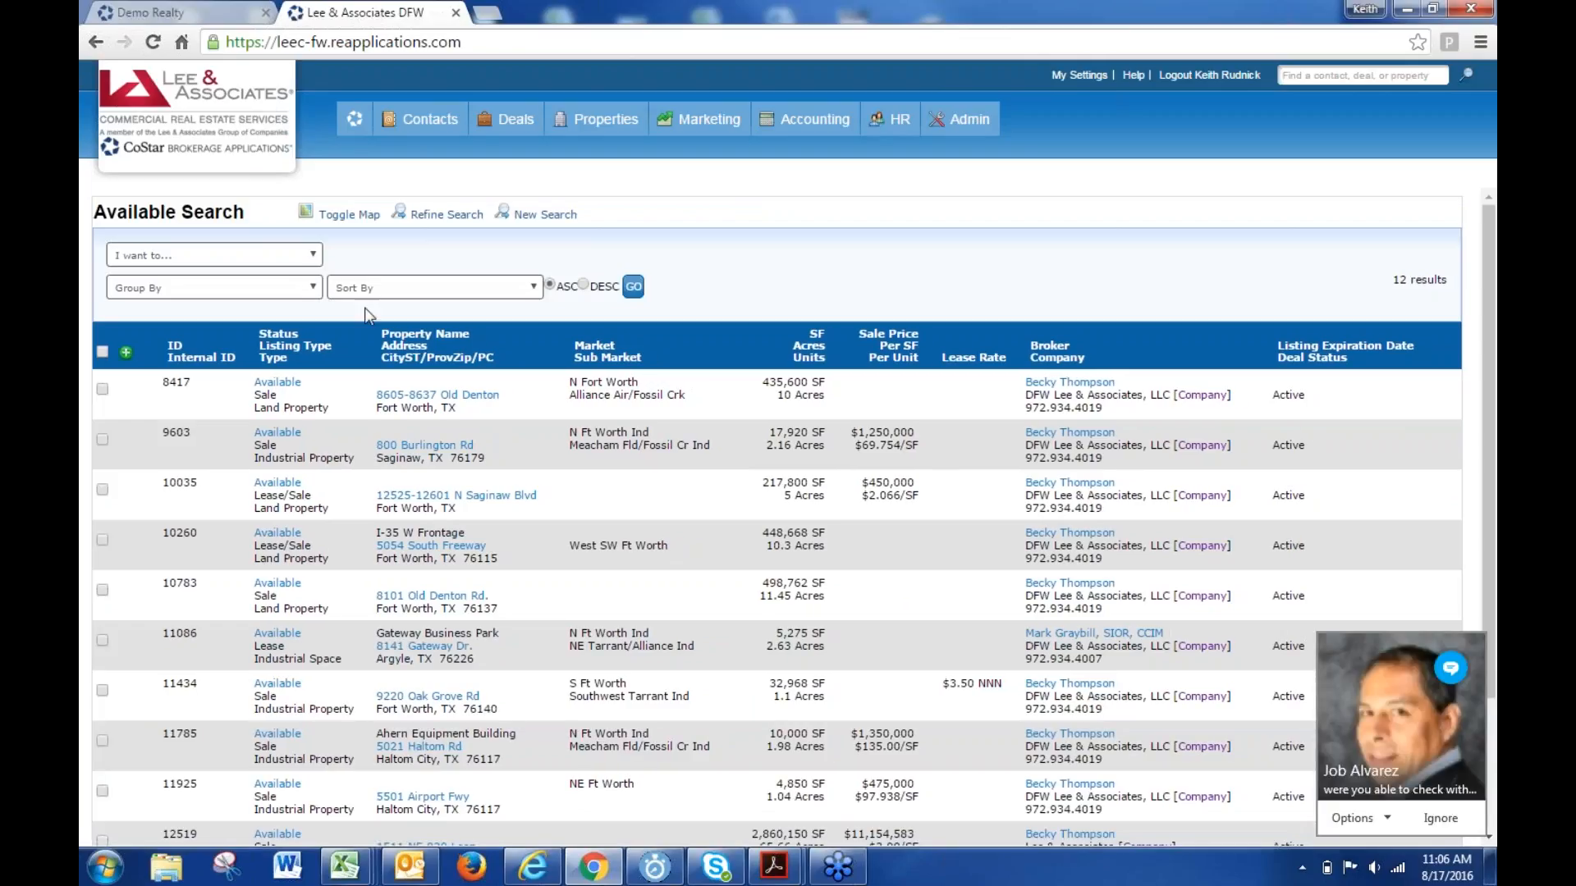
left_click(1455, 820)
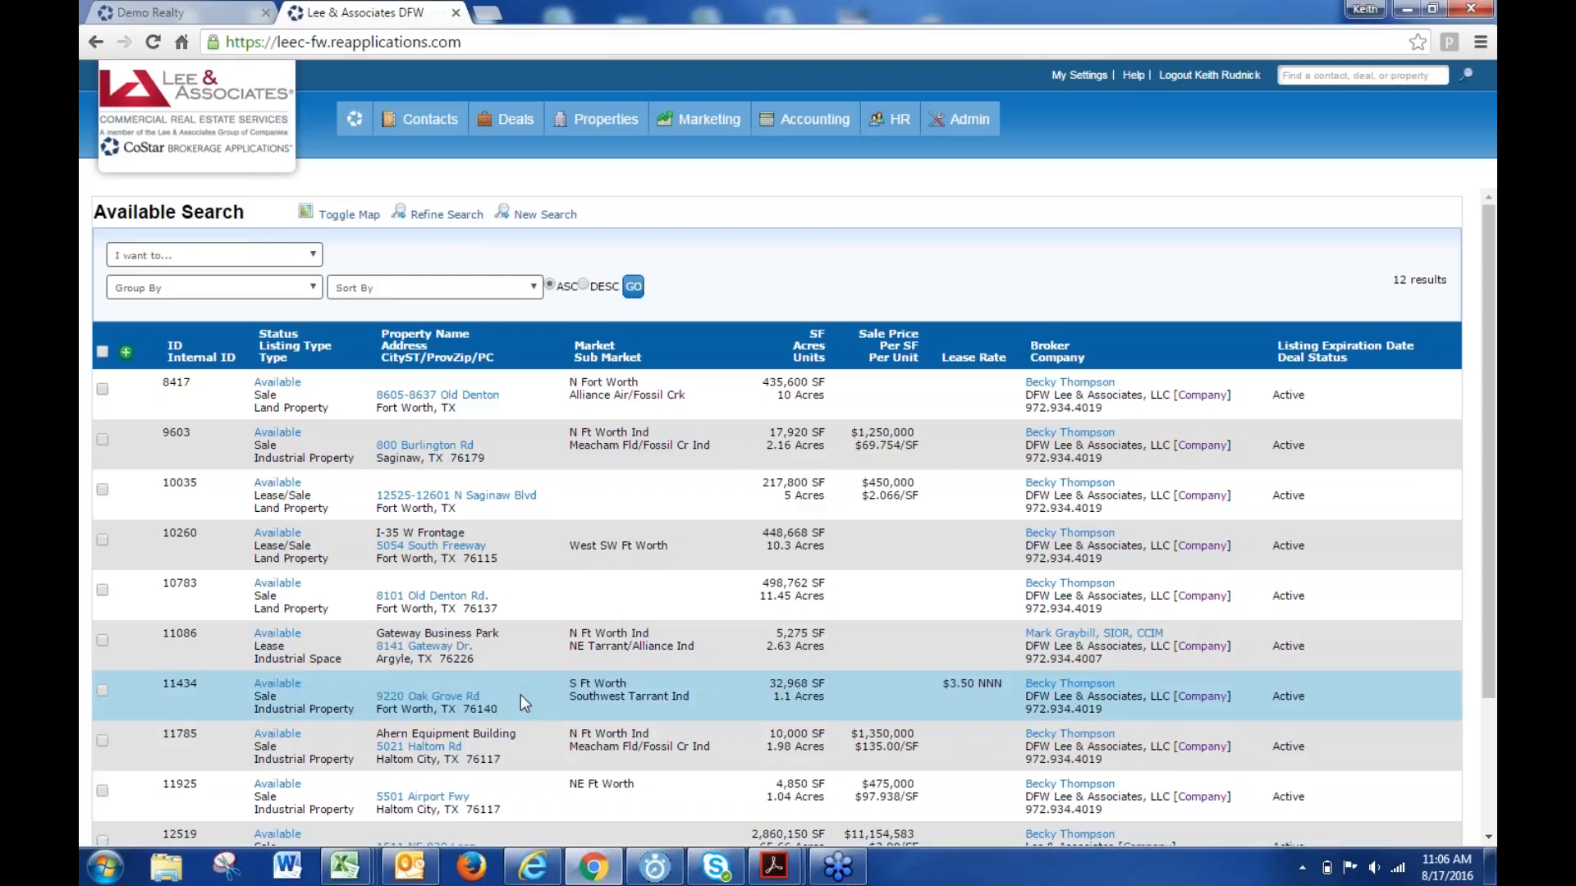
left_click(730, 875)
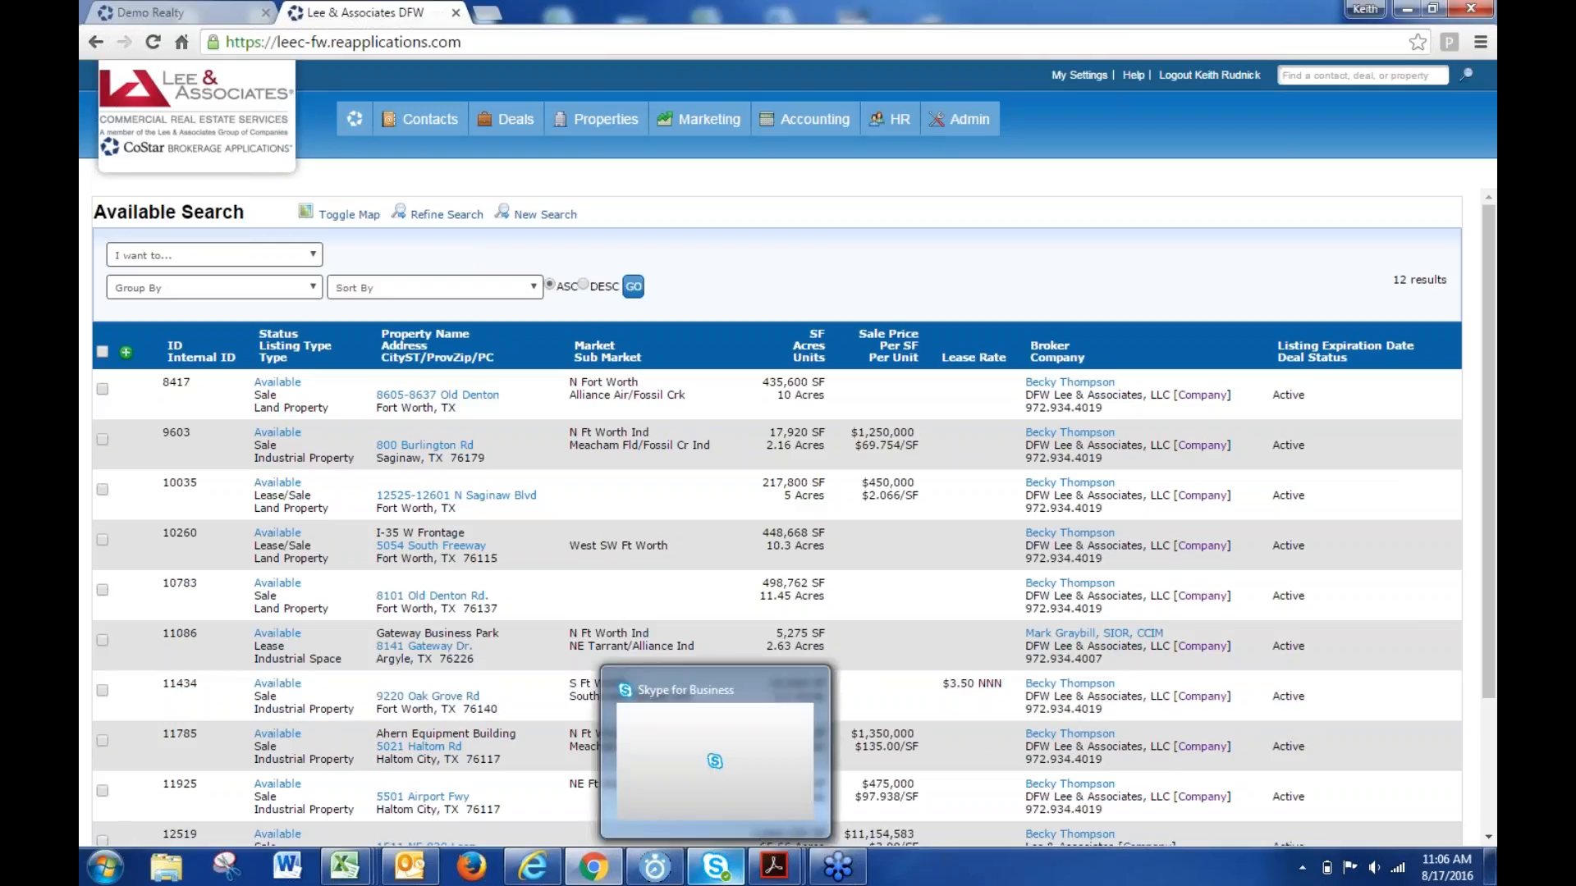
left_click_drag(697, 109, 1559, 177)
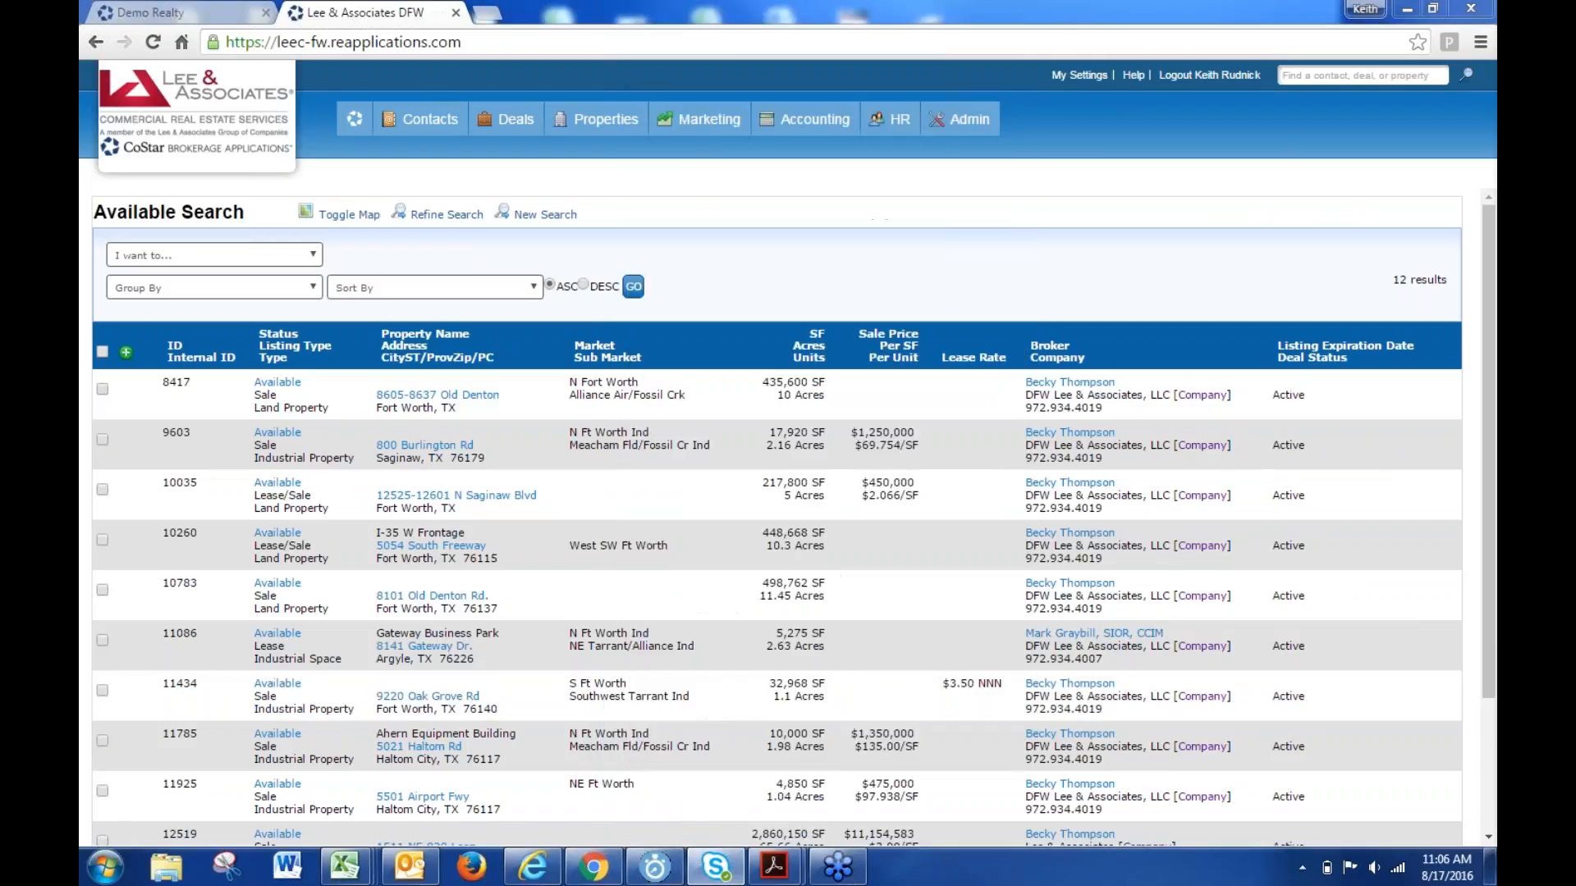
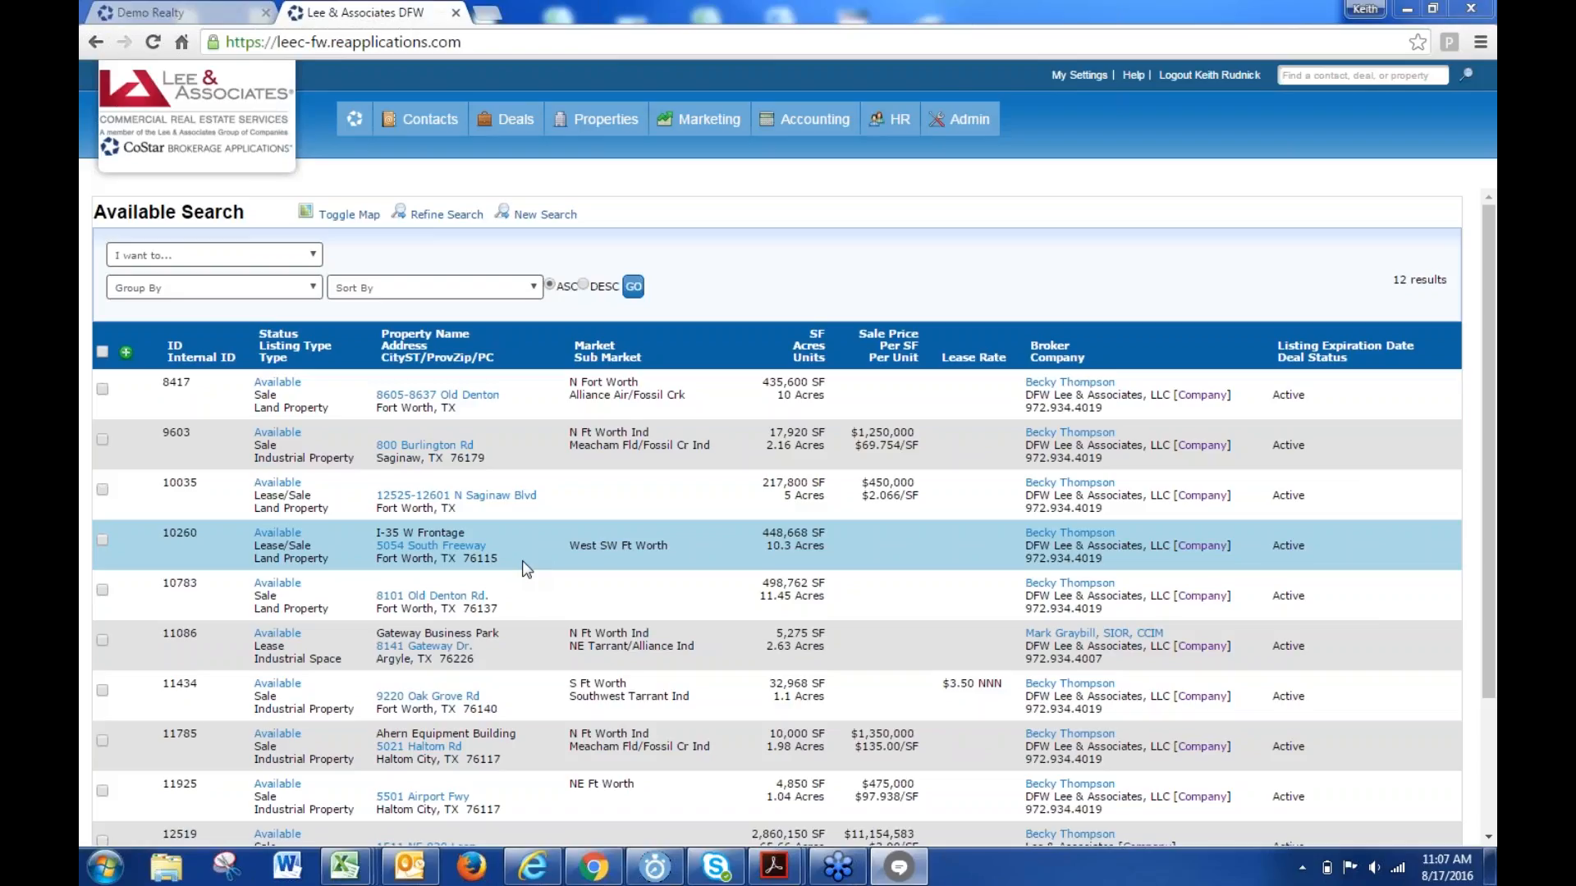
- Choose Comps from the Properties menu to open a blank Comp Search form
mouse_move(597, 119)
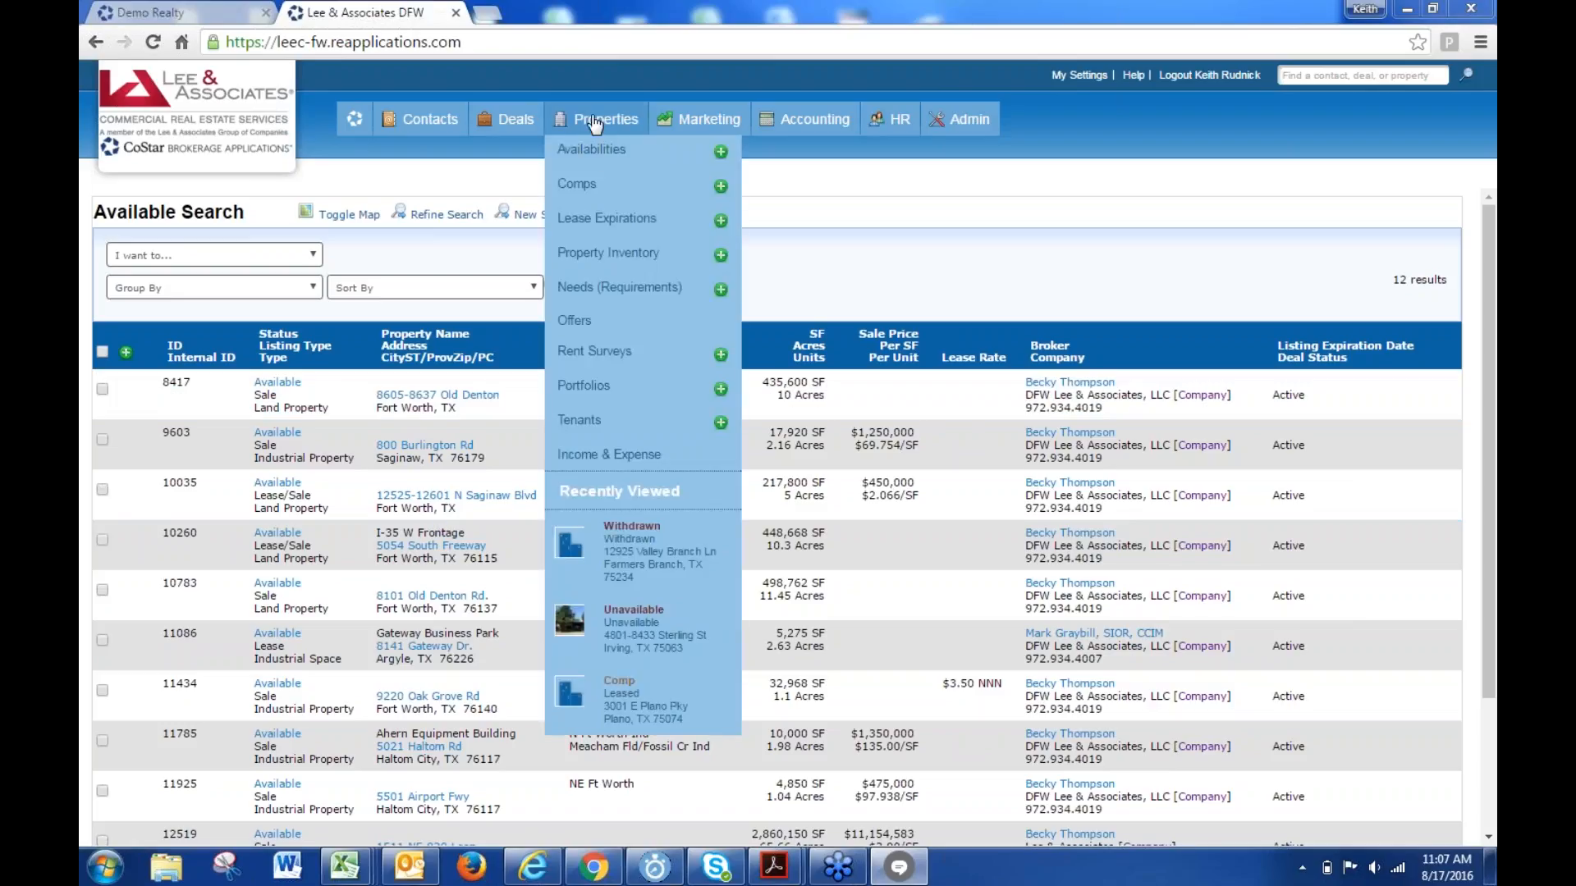
left_click(591, 184)
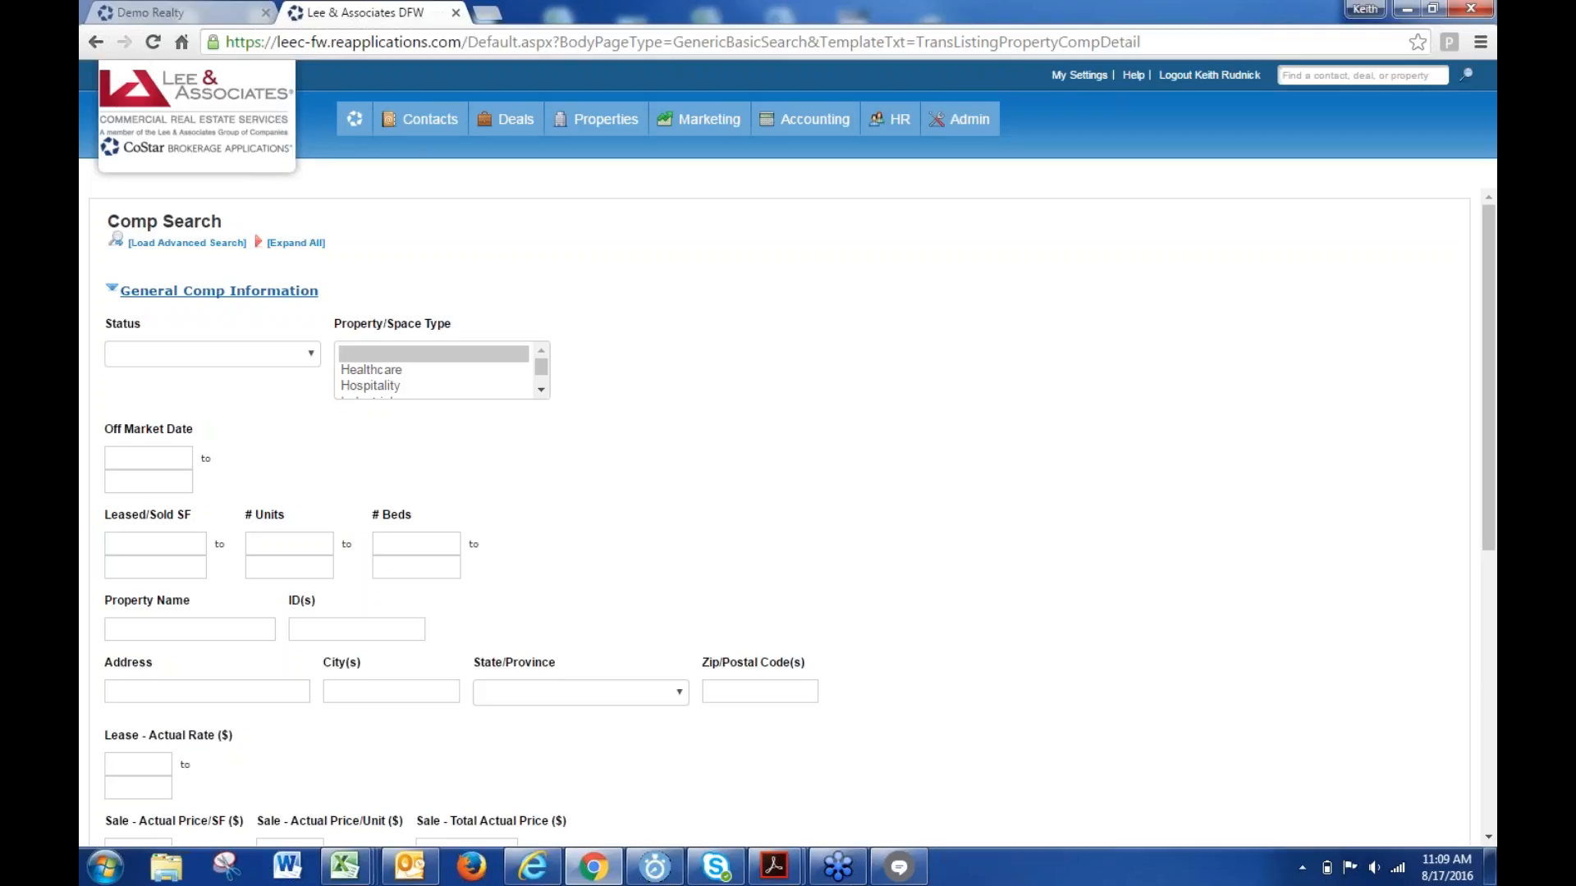
- Search comps by the address 'main', returning 15 results
left_click(217, 692)
type("main")
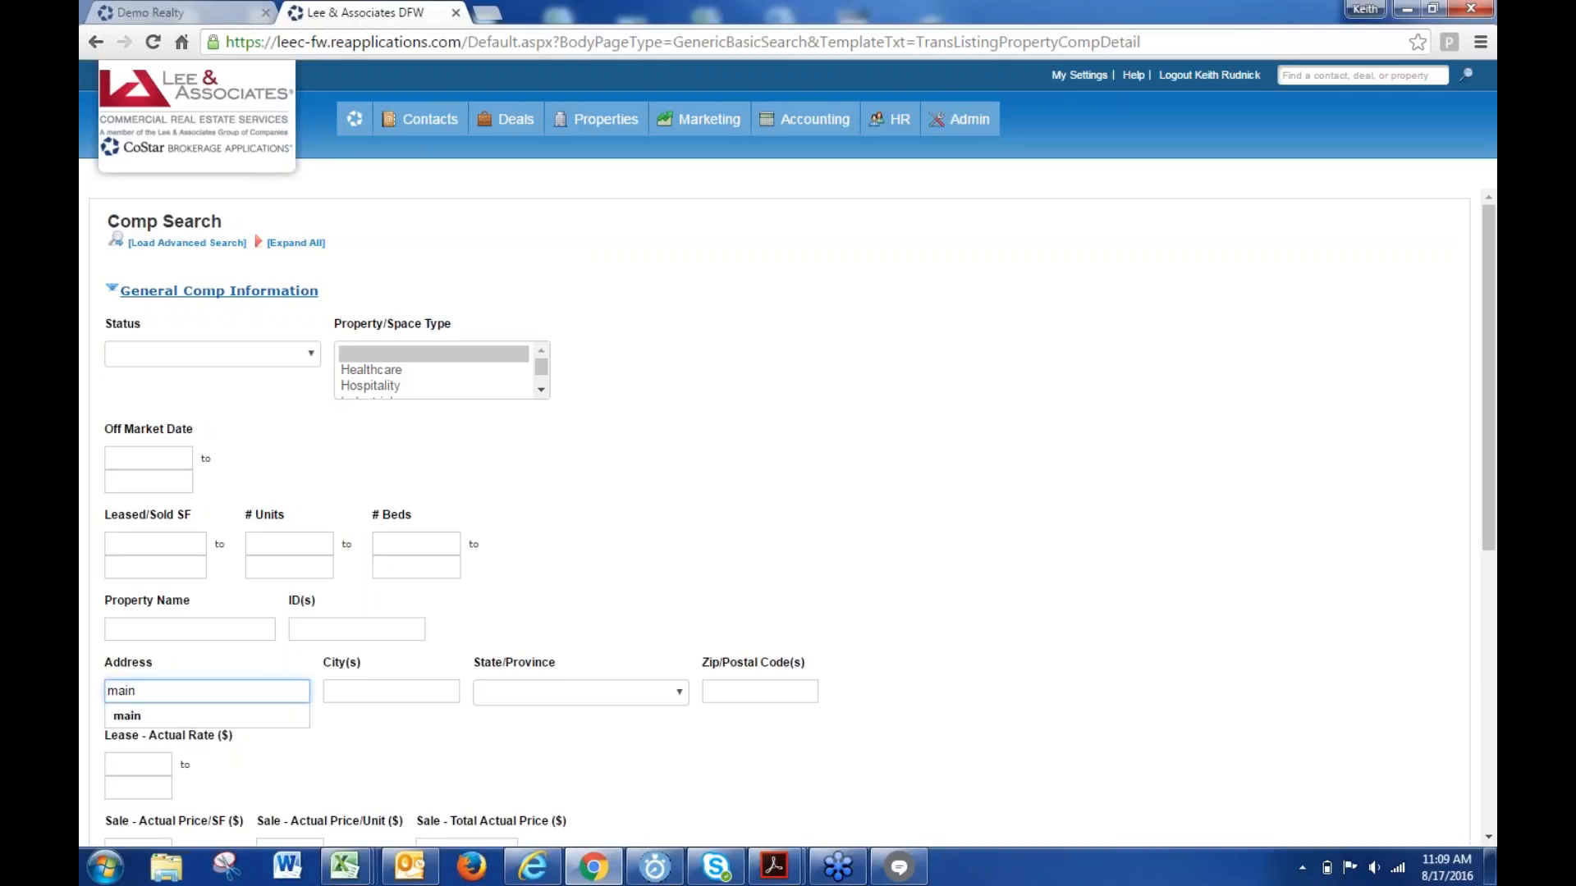
key("Return")
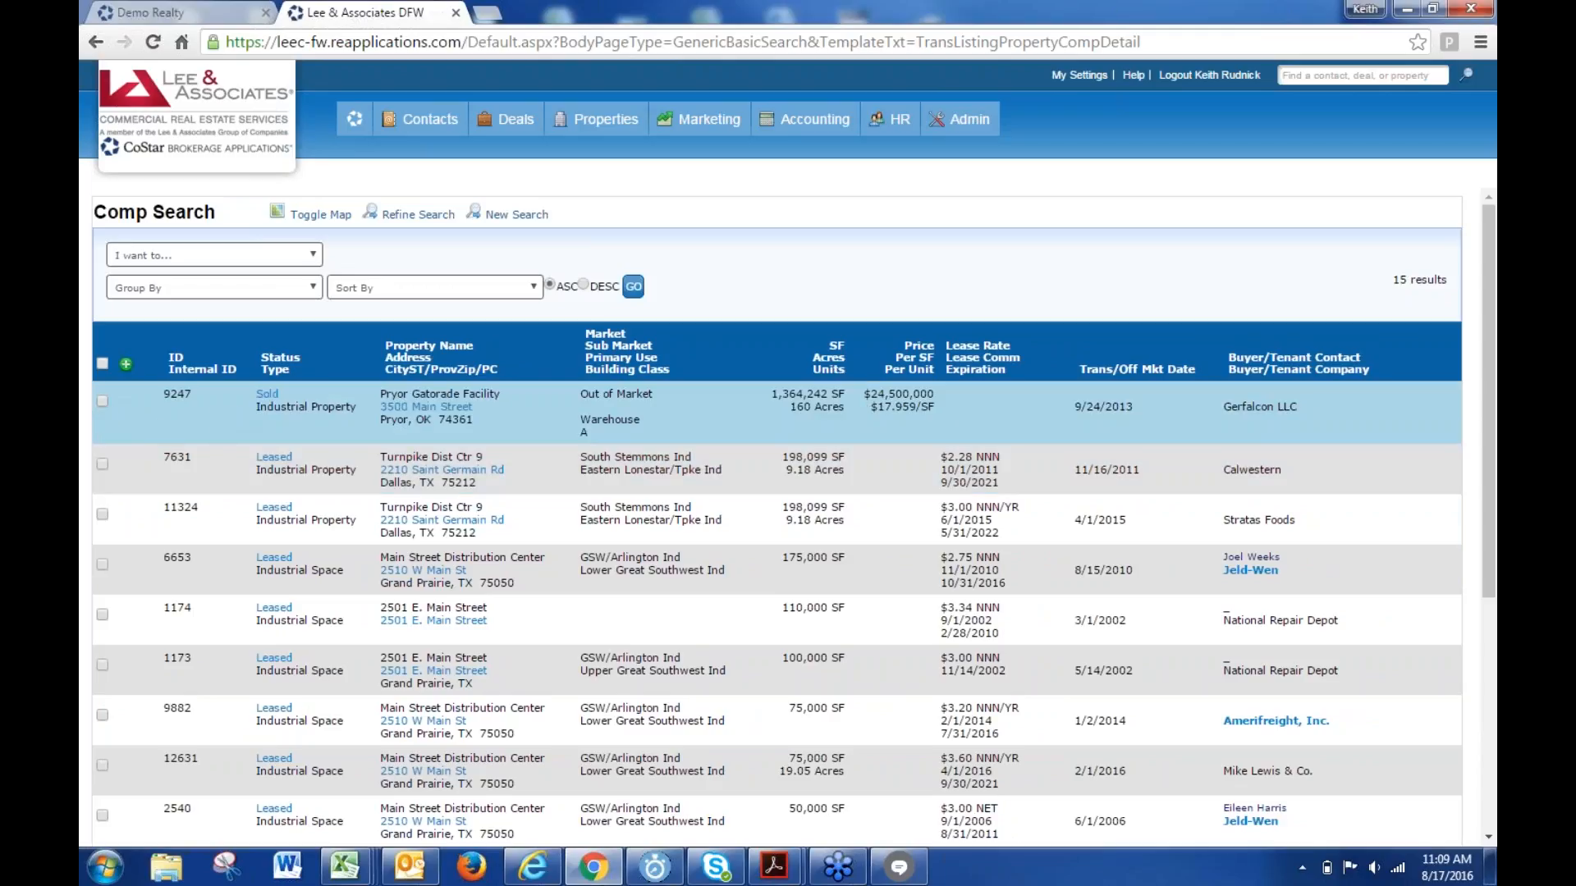
- Keep comp 9247 and append an address search for '1133', giving 15 results
left_click(101, 400)
left_click(249, 255)
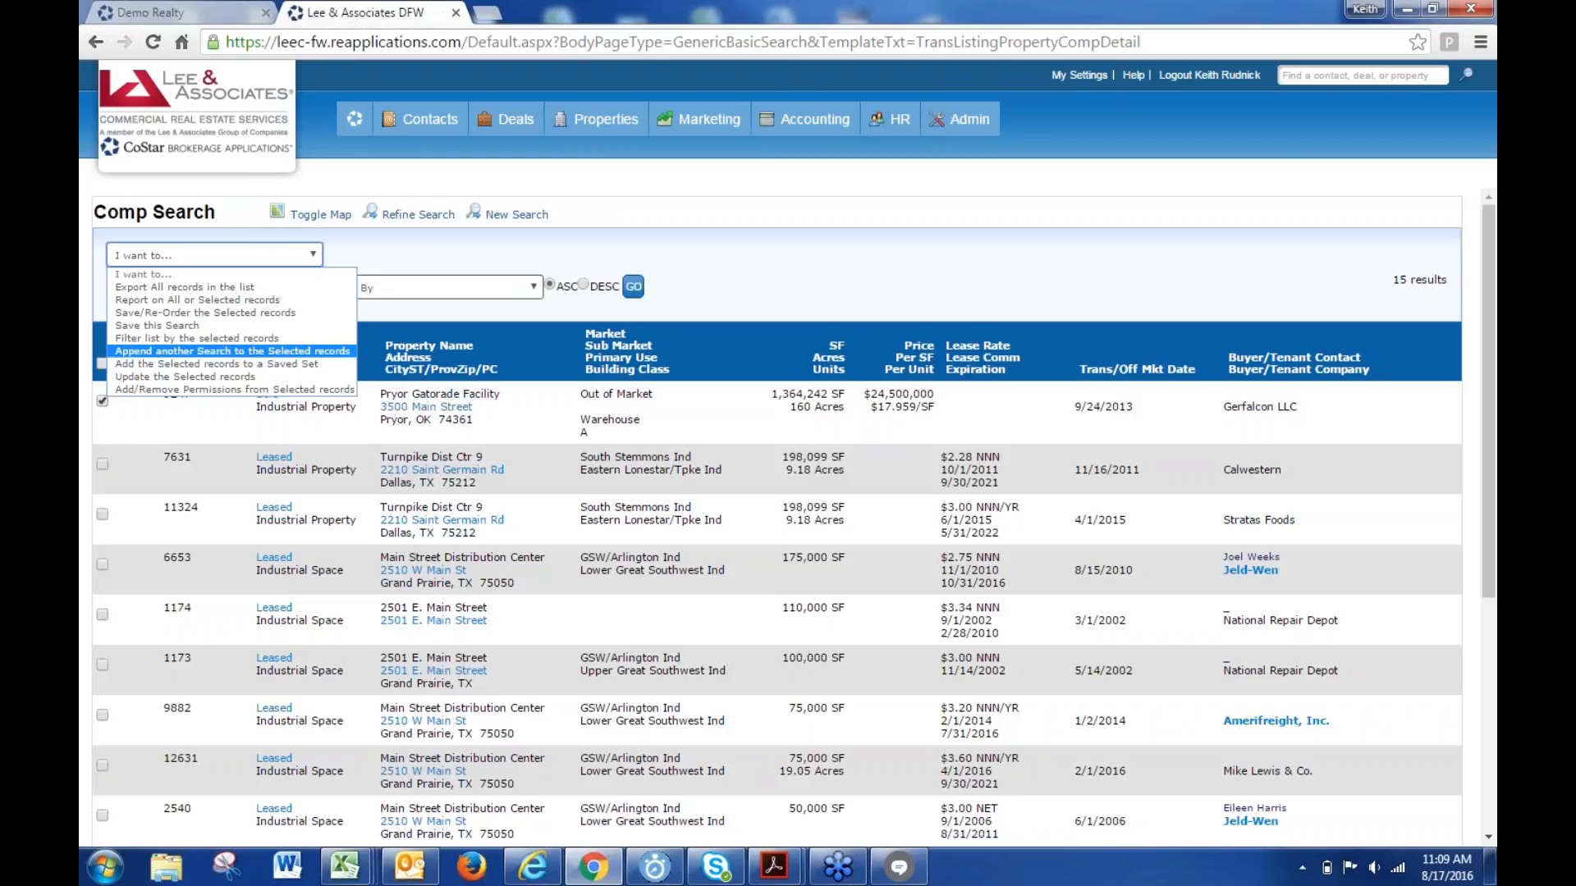
left_click(261, 351)
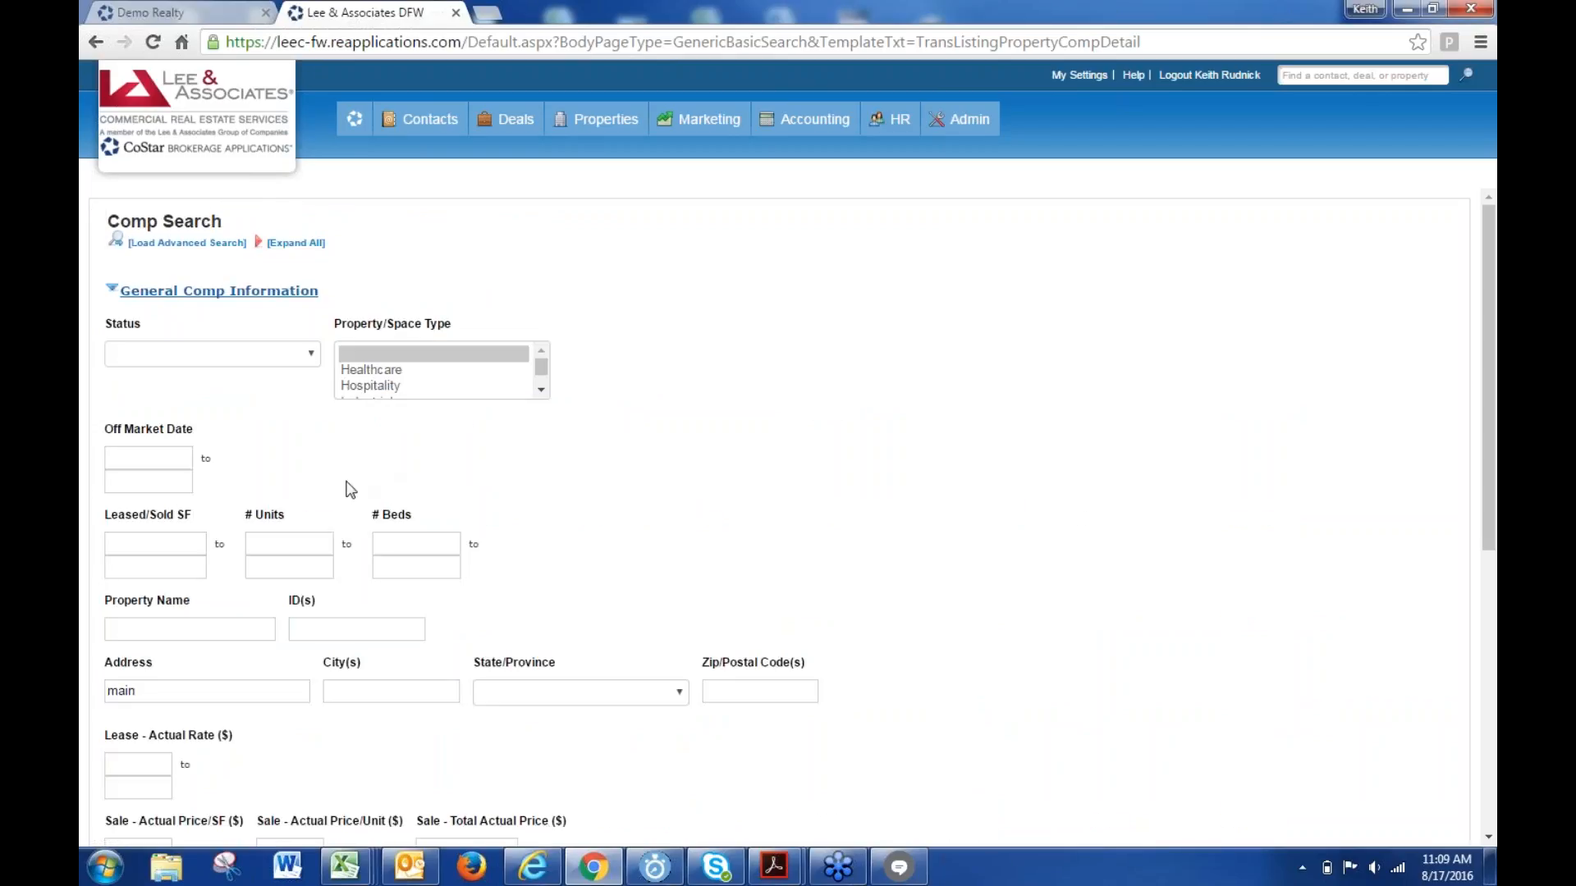
left_click(238, 689)
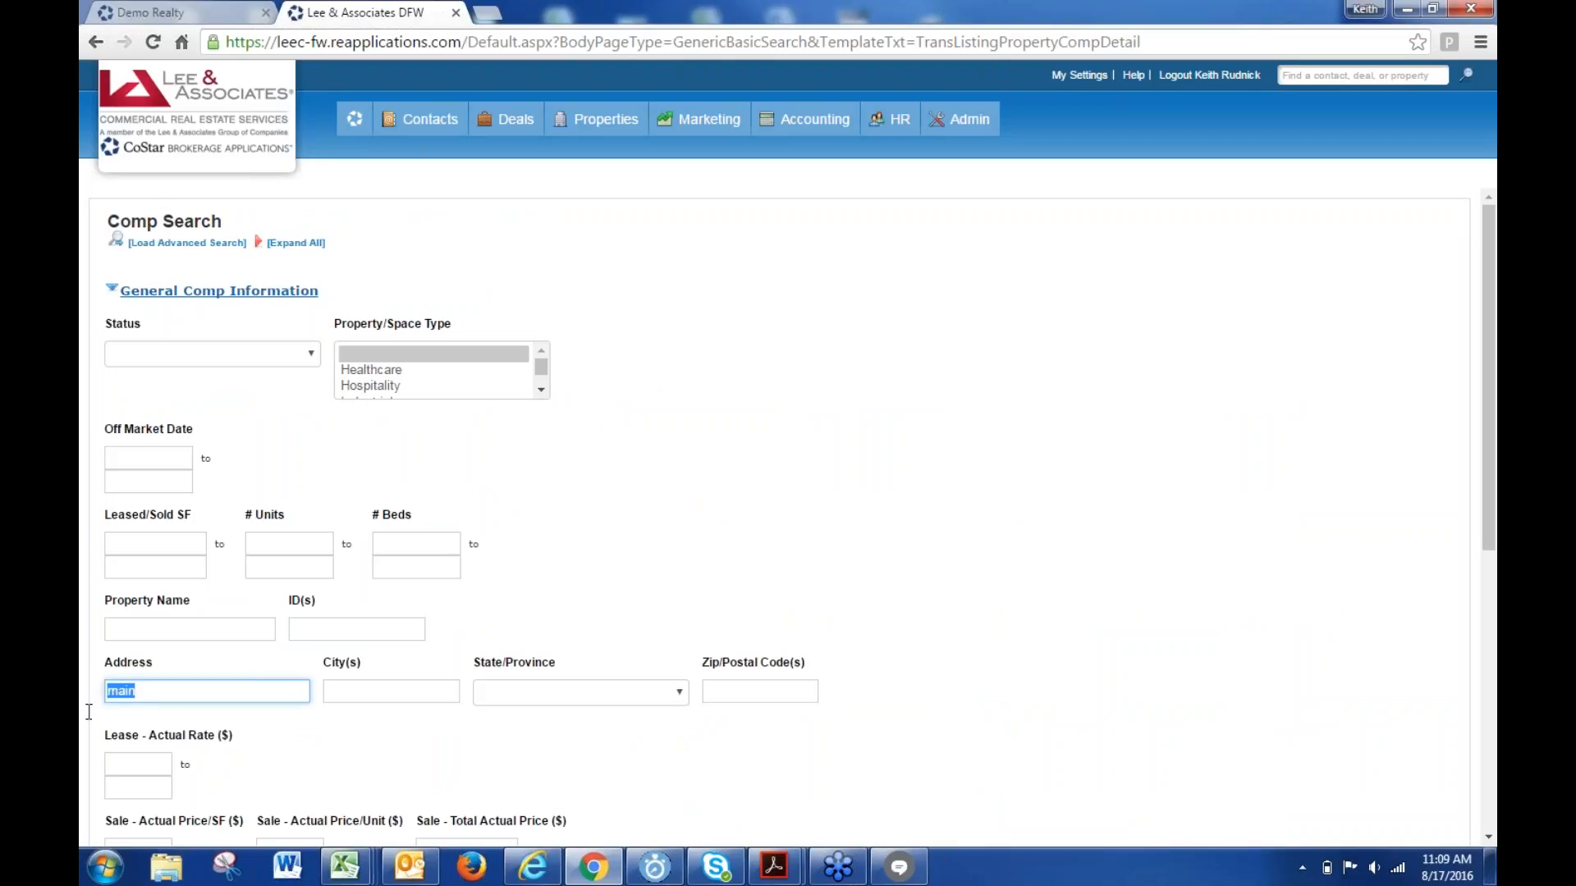
type("1133")
key("Return")
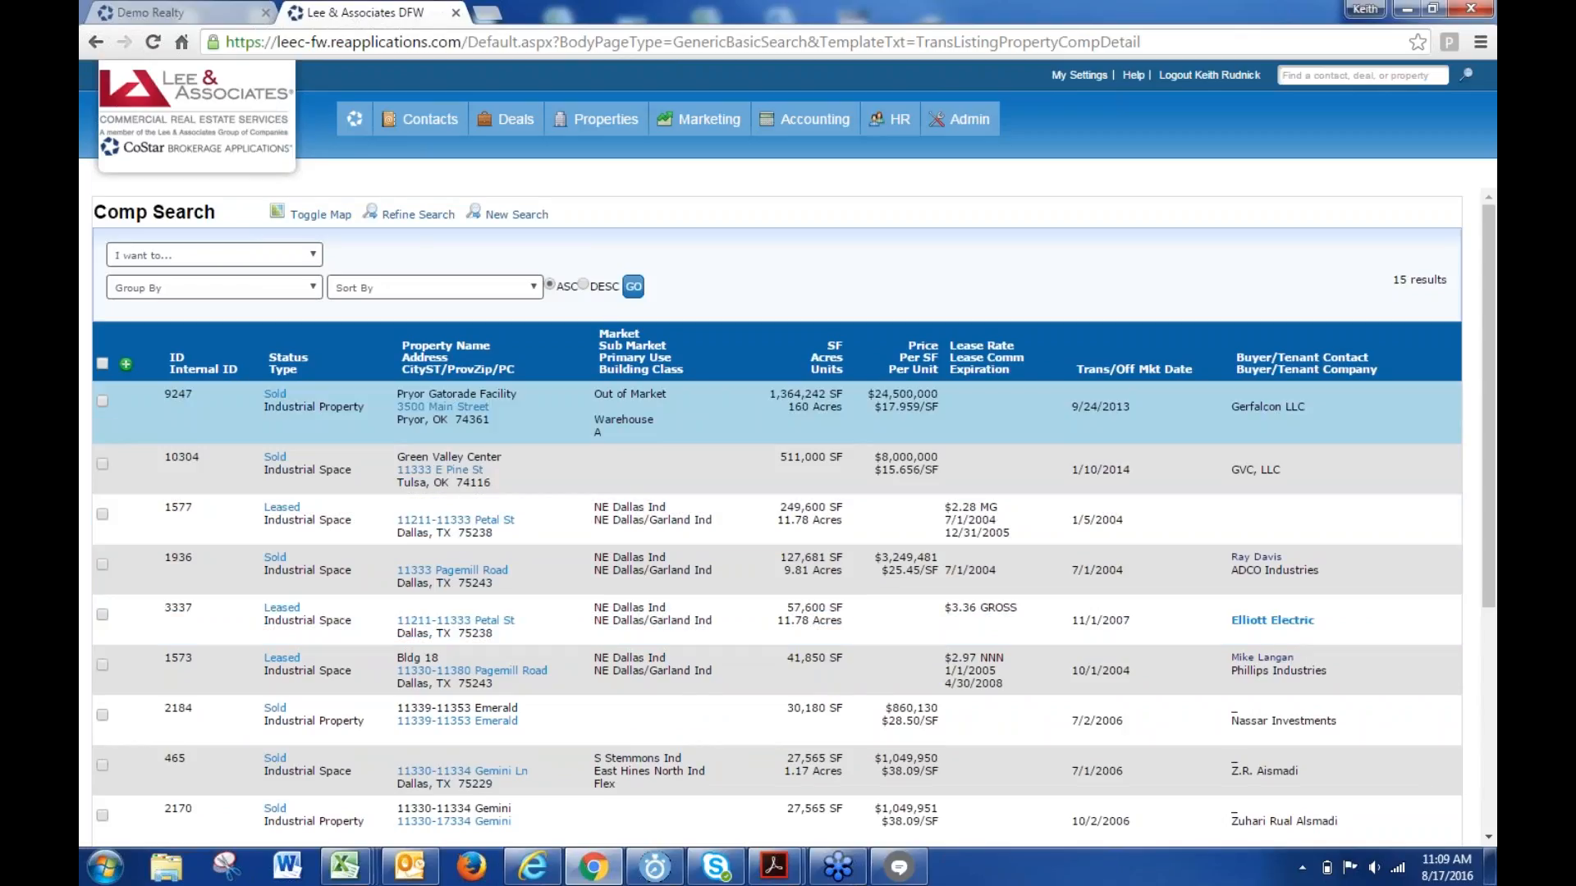
- Select comps 9247, 10304 and 1577 and choose to append another search
left_click(103, 402)
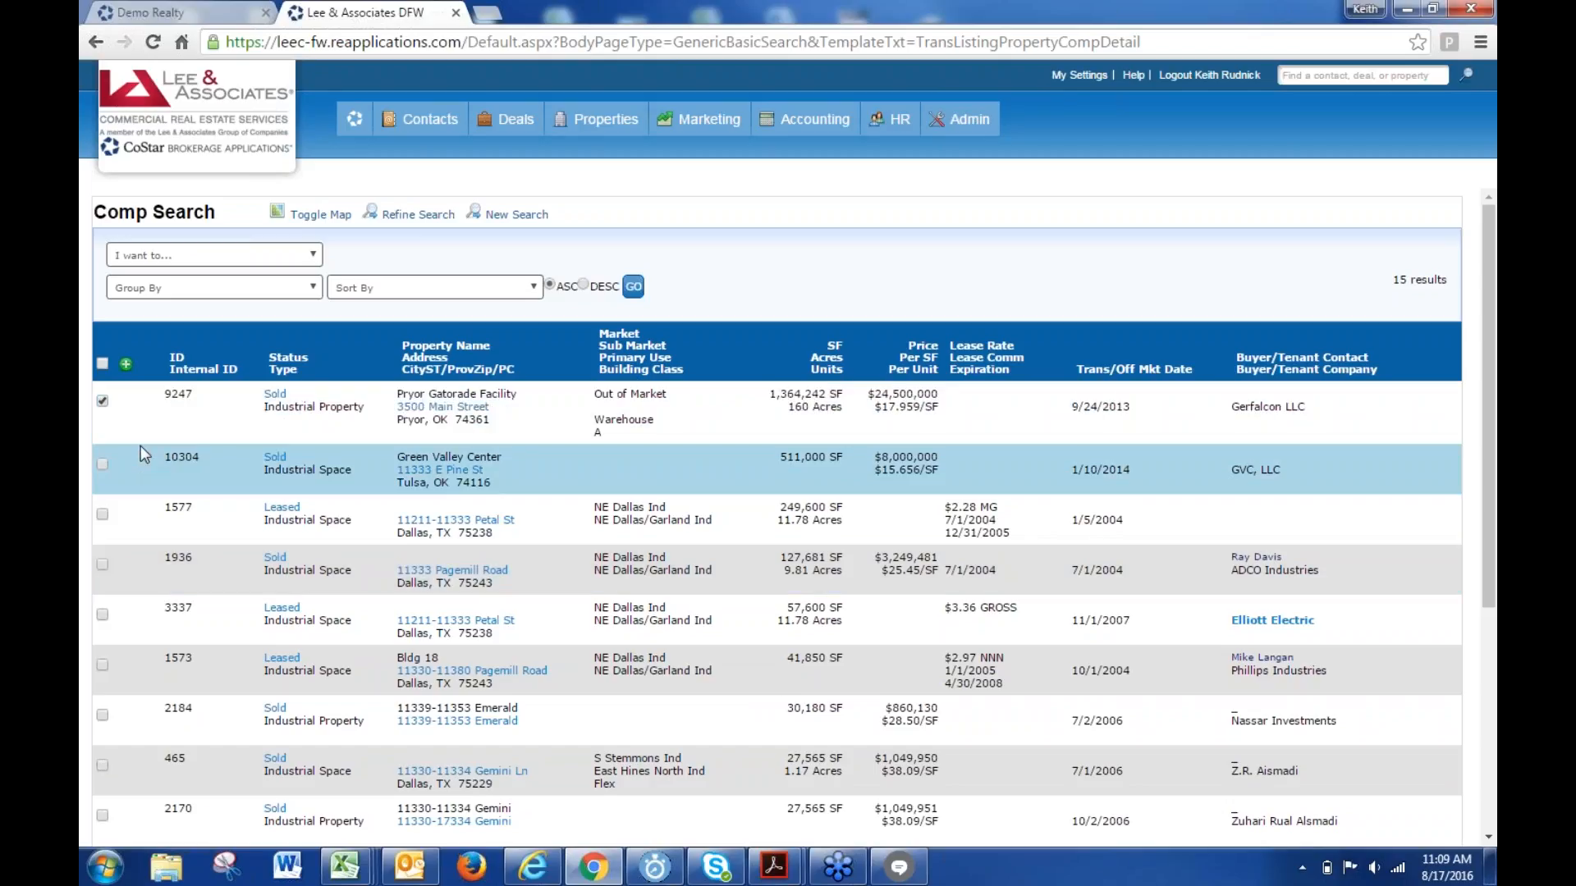
left_click(102, 464)
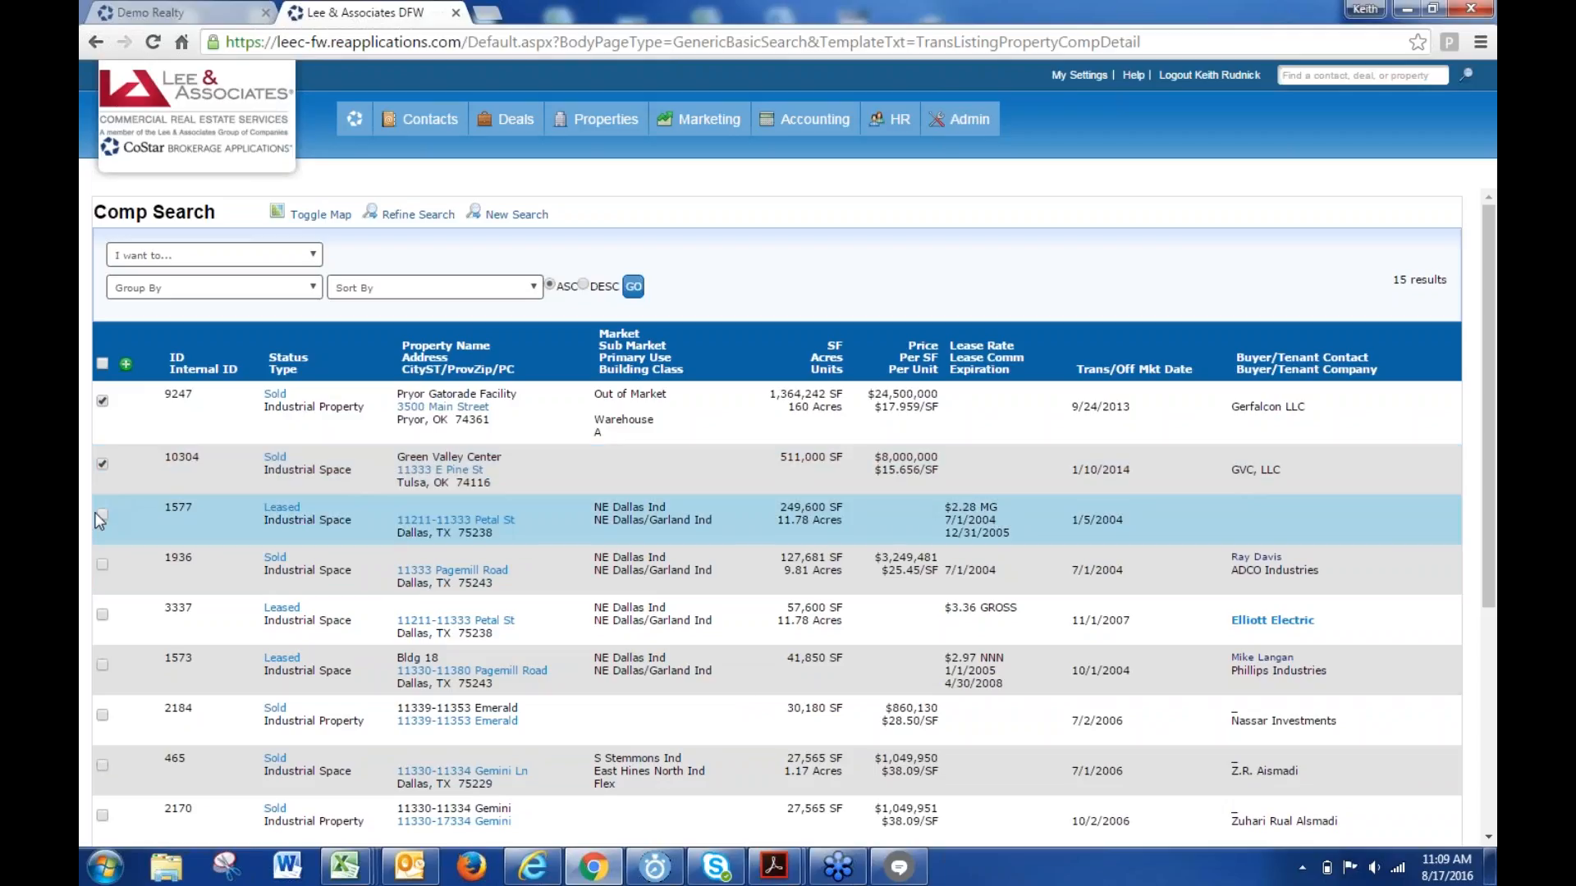
left_click(103, 515)
left_click(197, 259)
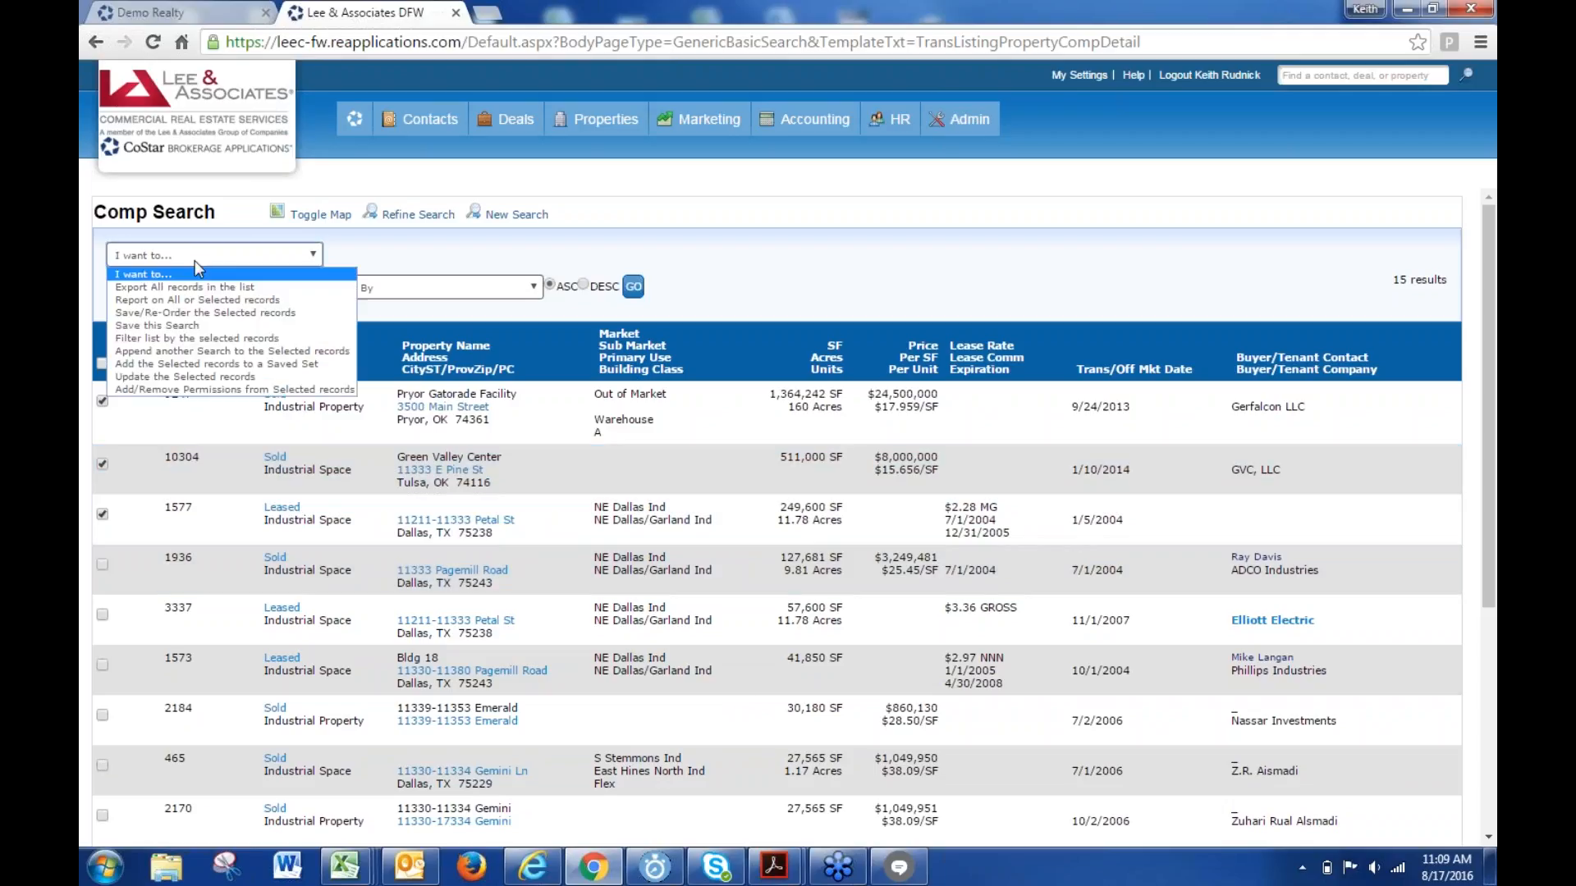
left_click(192, 350)
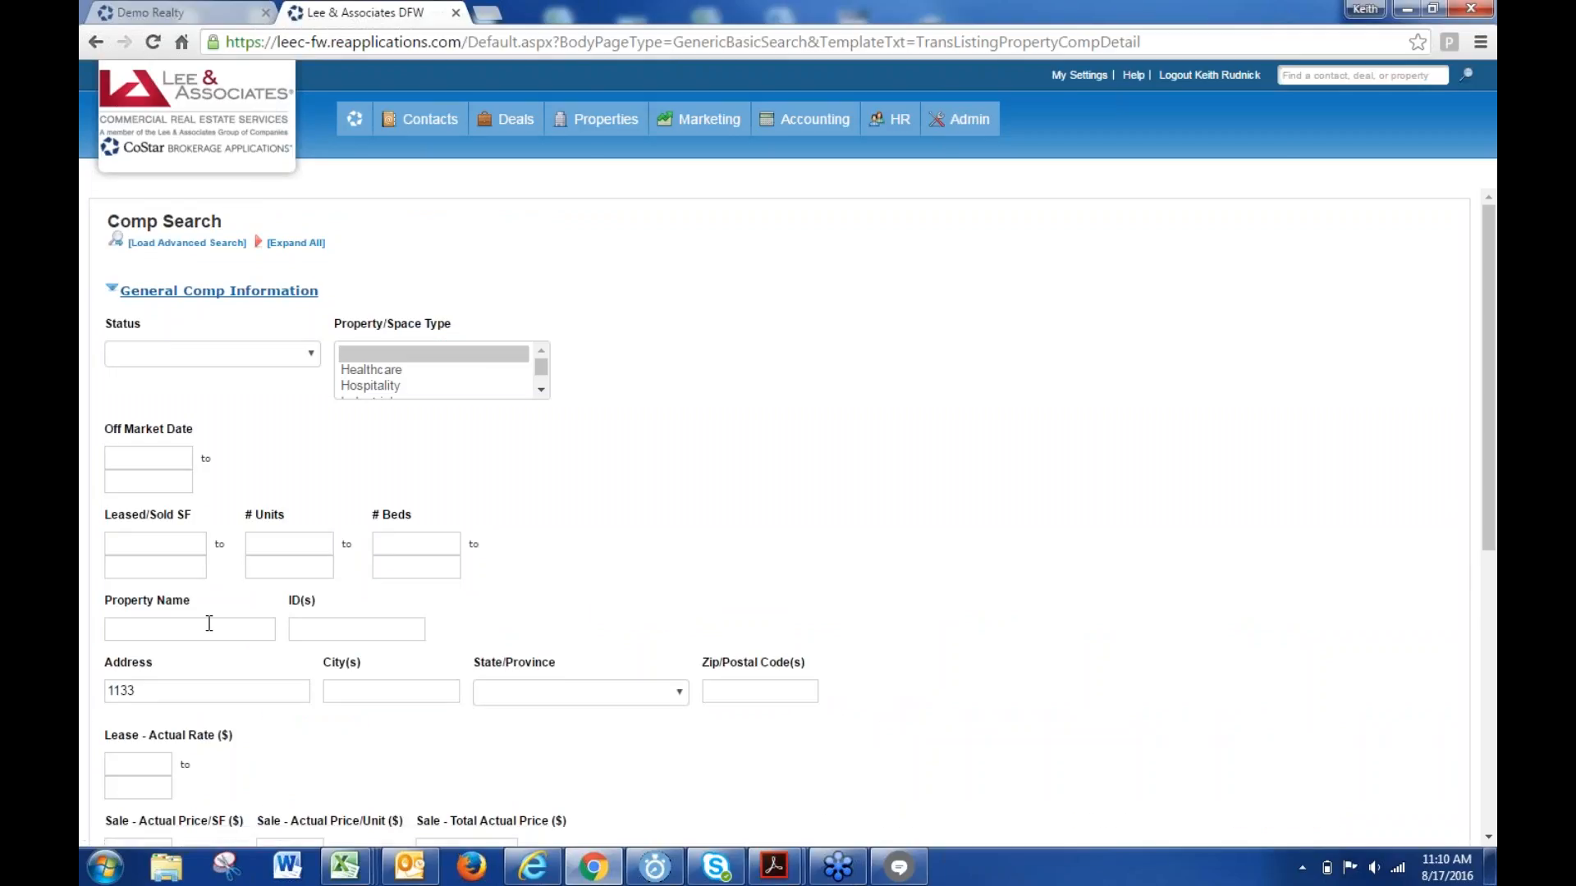
- Append a search for address 'broadway' with leased/sold SF from 10000 to 12000
left_click_drag(193, 689, 93, 692)
type("broadway")
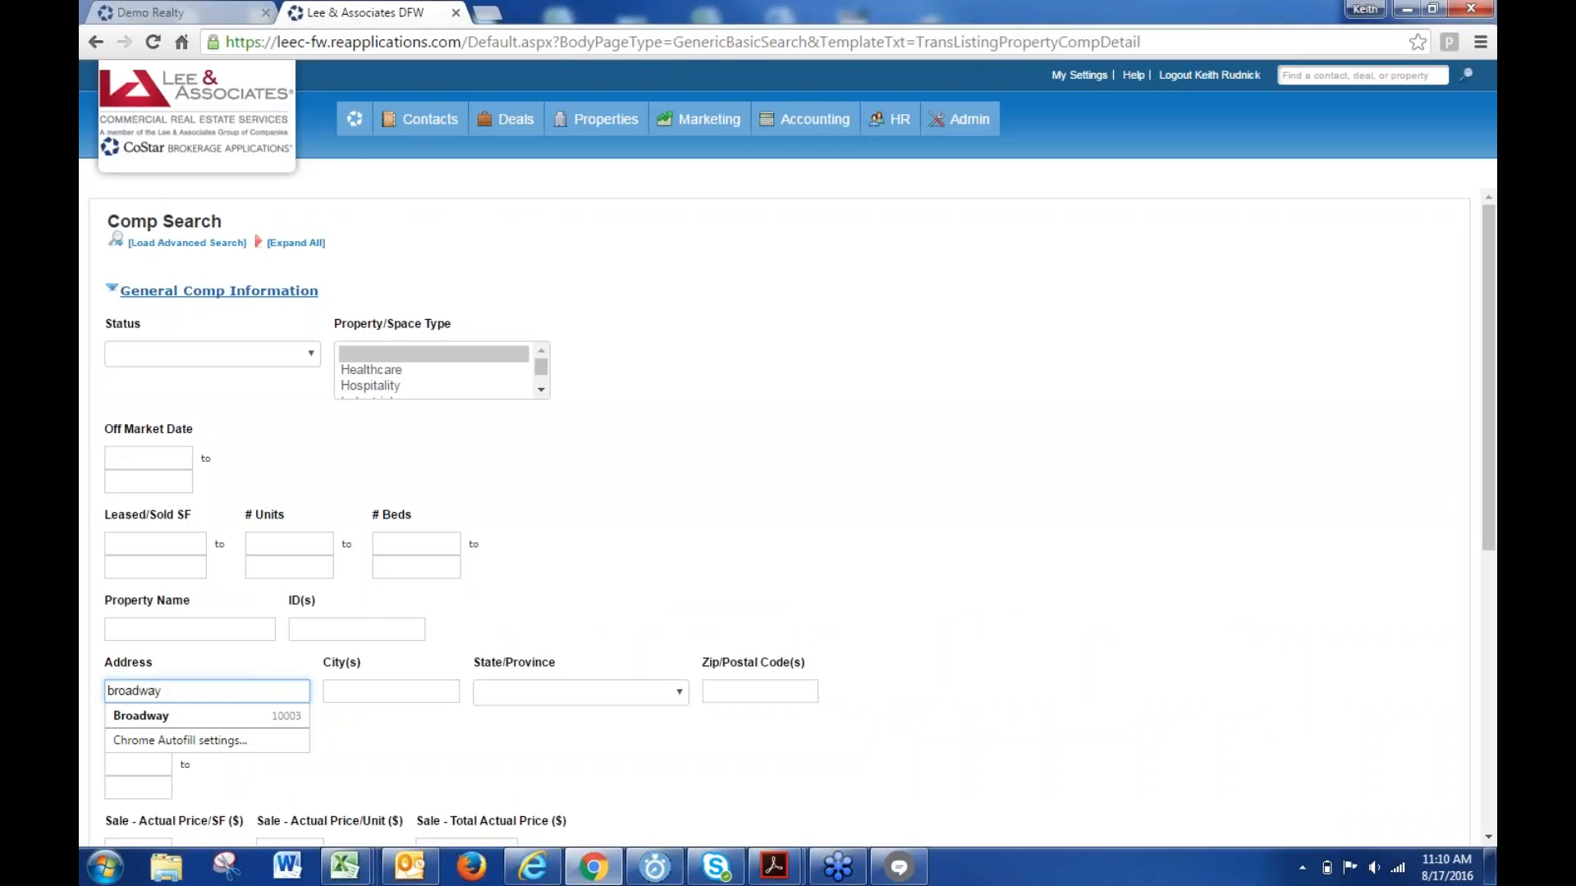
left_click(153, 545)
type("1")
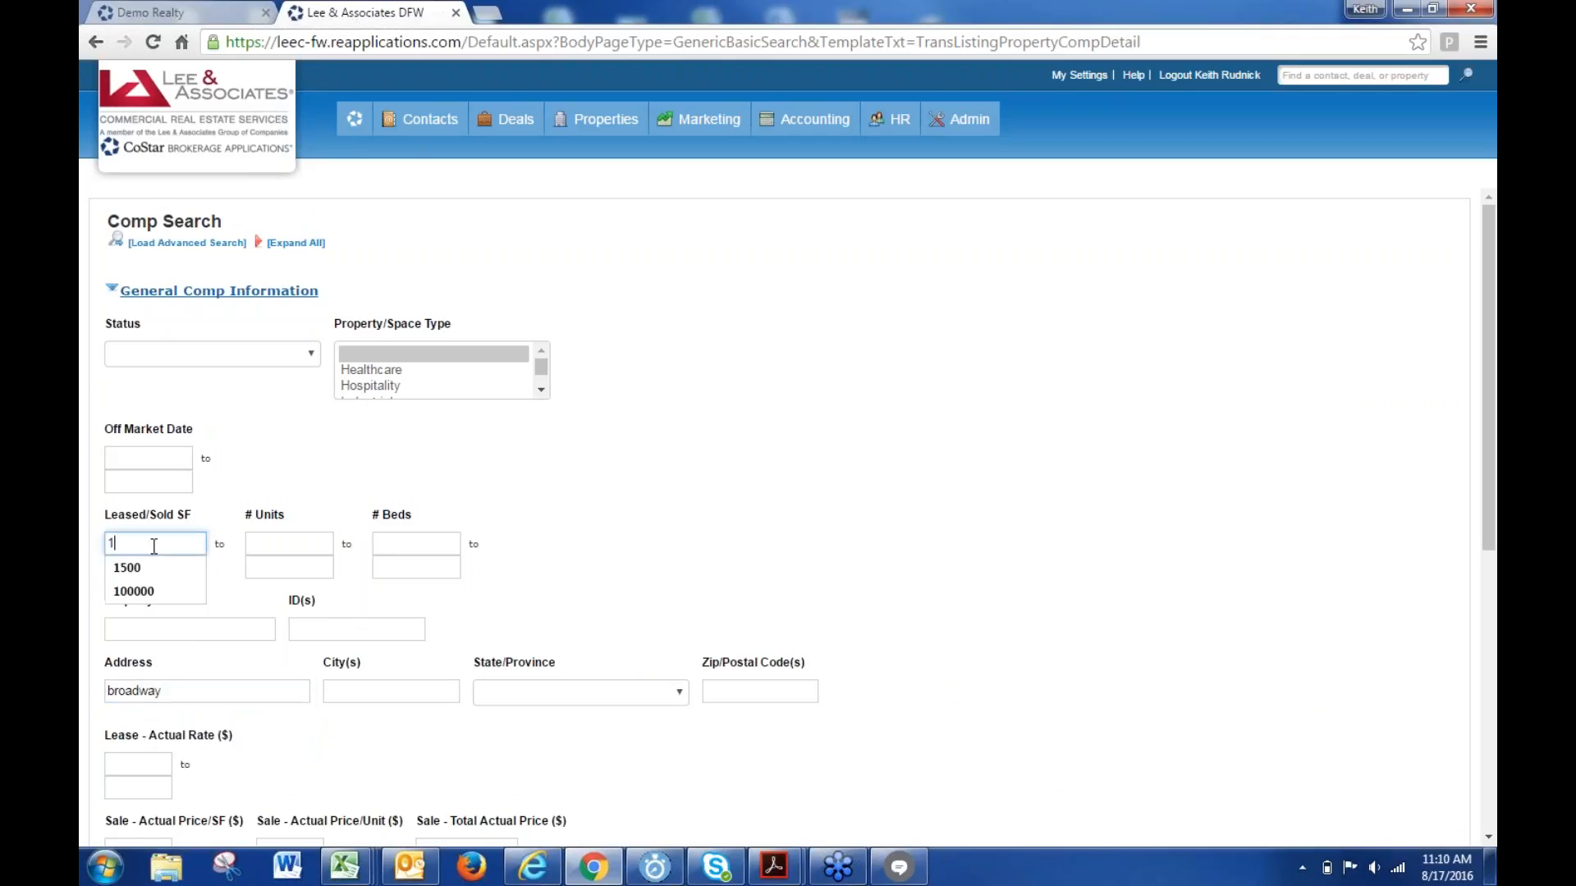
type("0000")
key("Tab")
type("12")
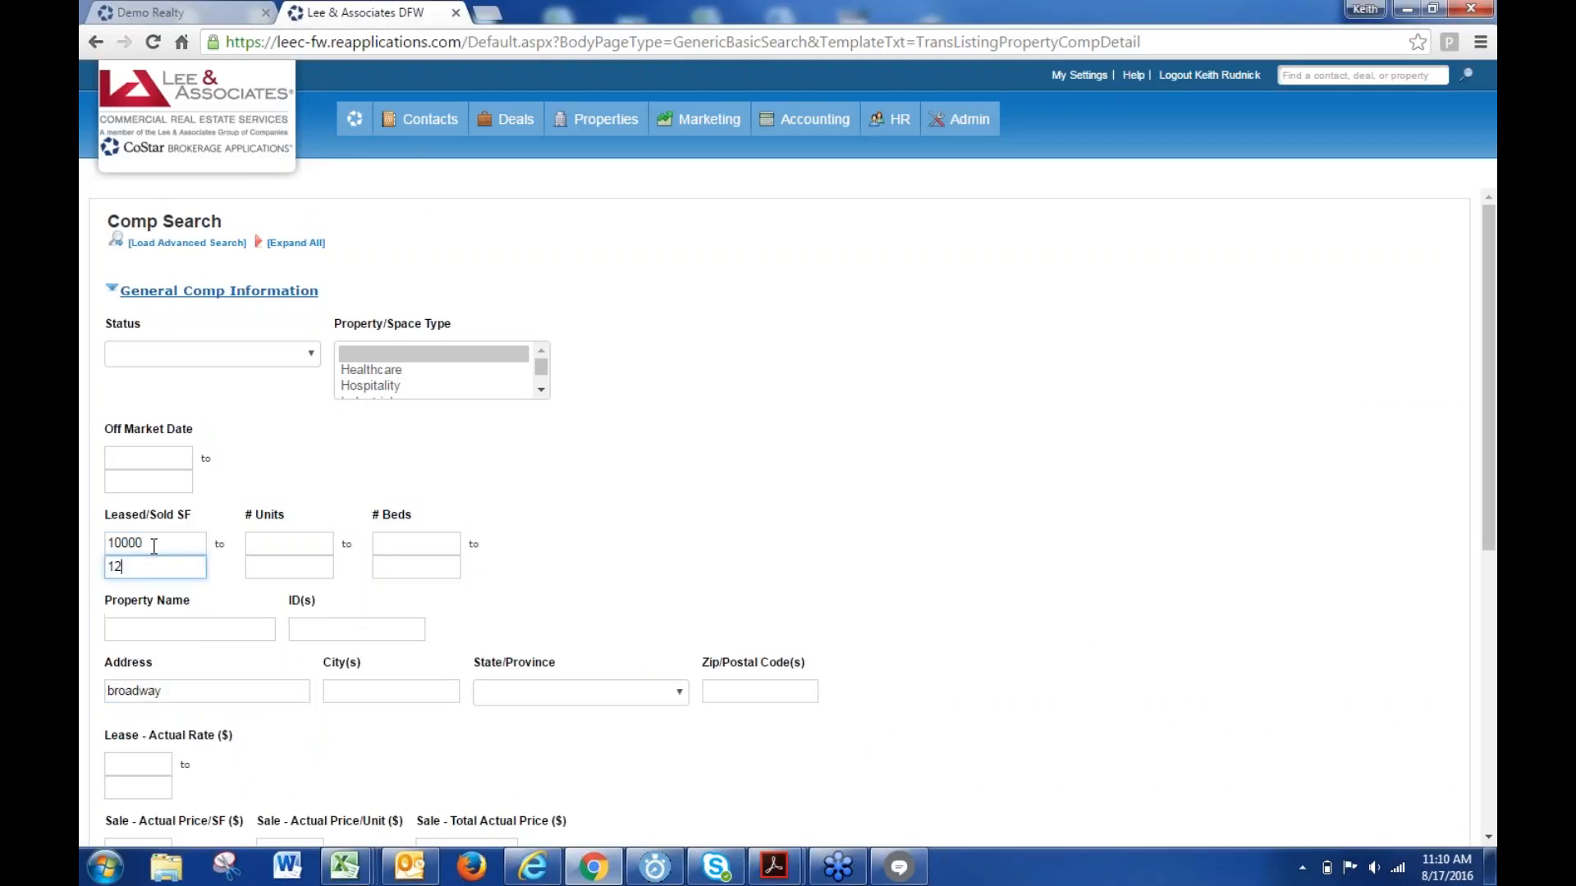
type("000")
key("Return")
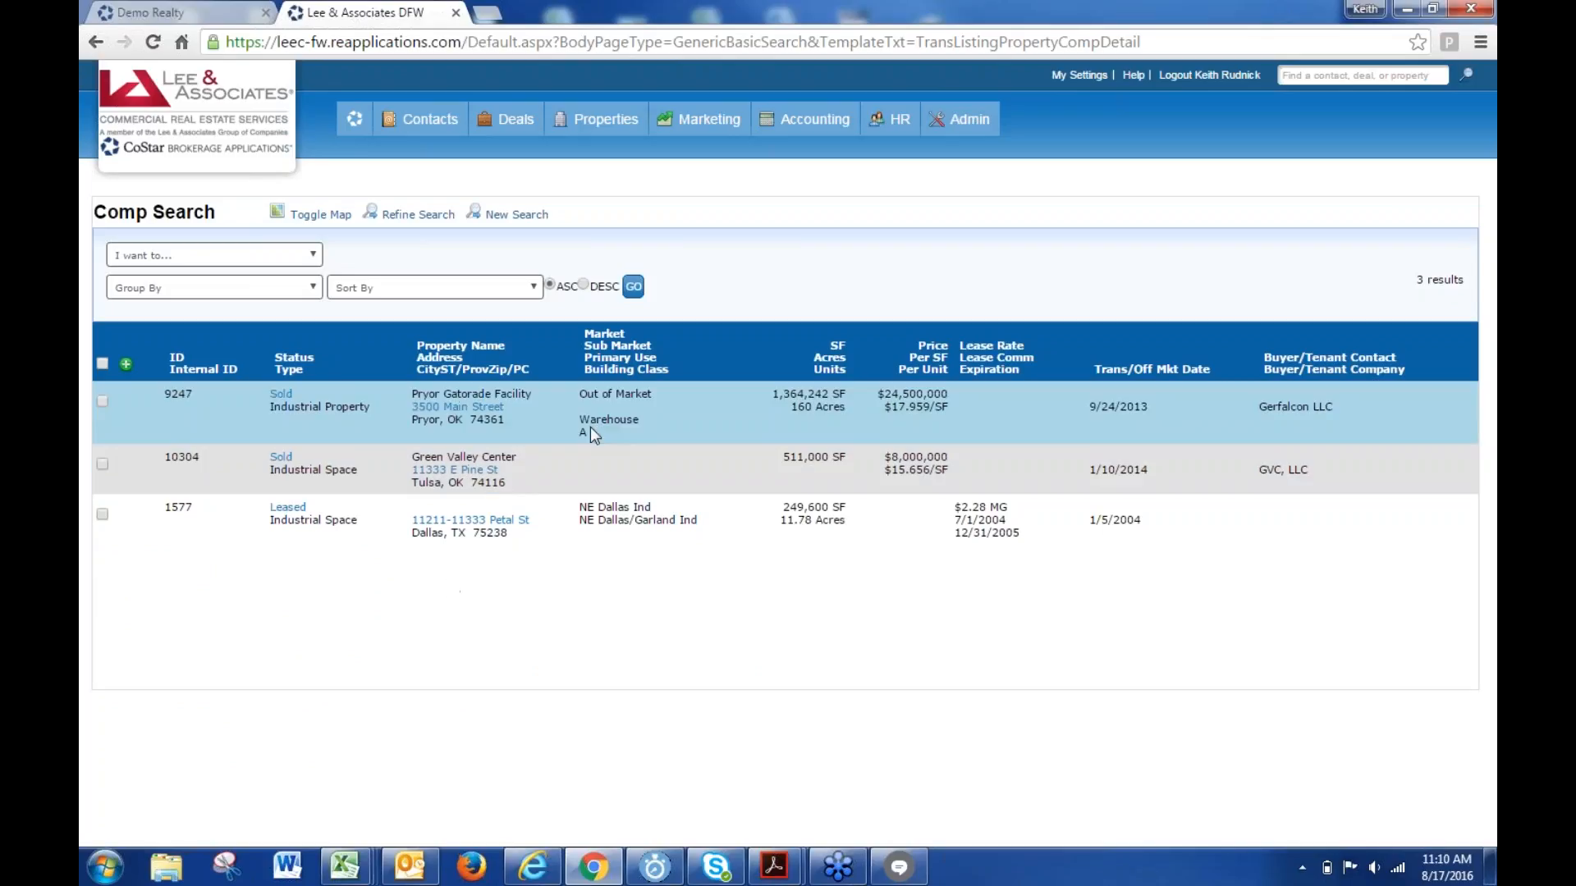
left_click(202, 257)
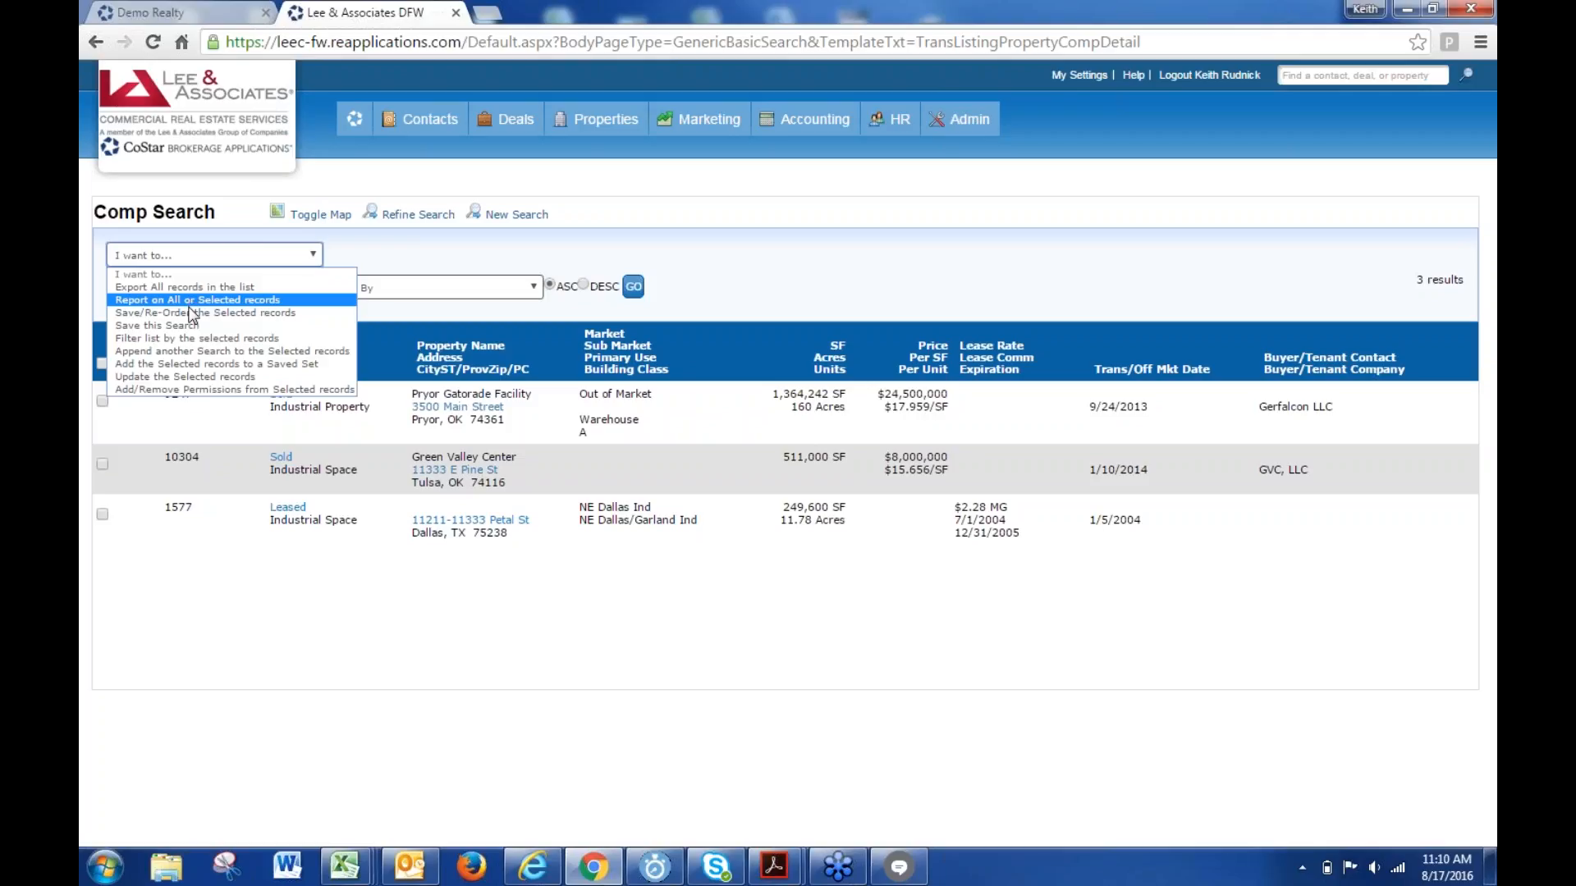
left_click(224, 750)
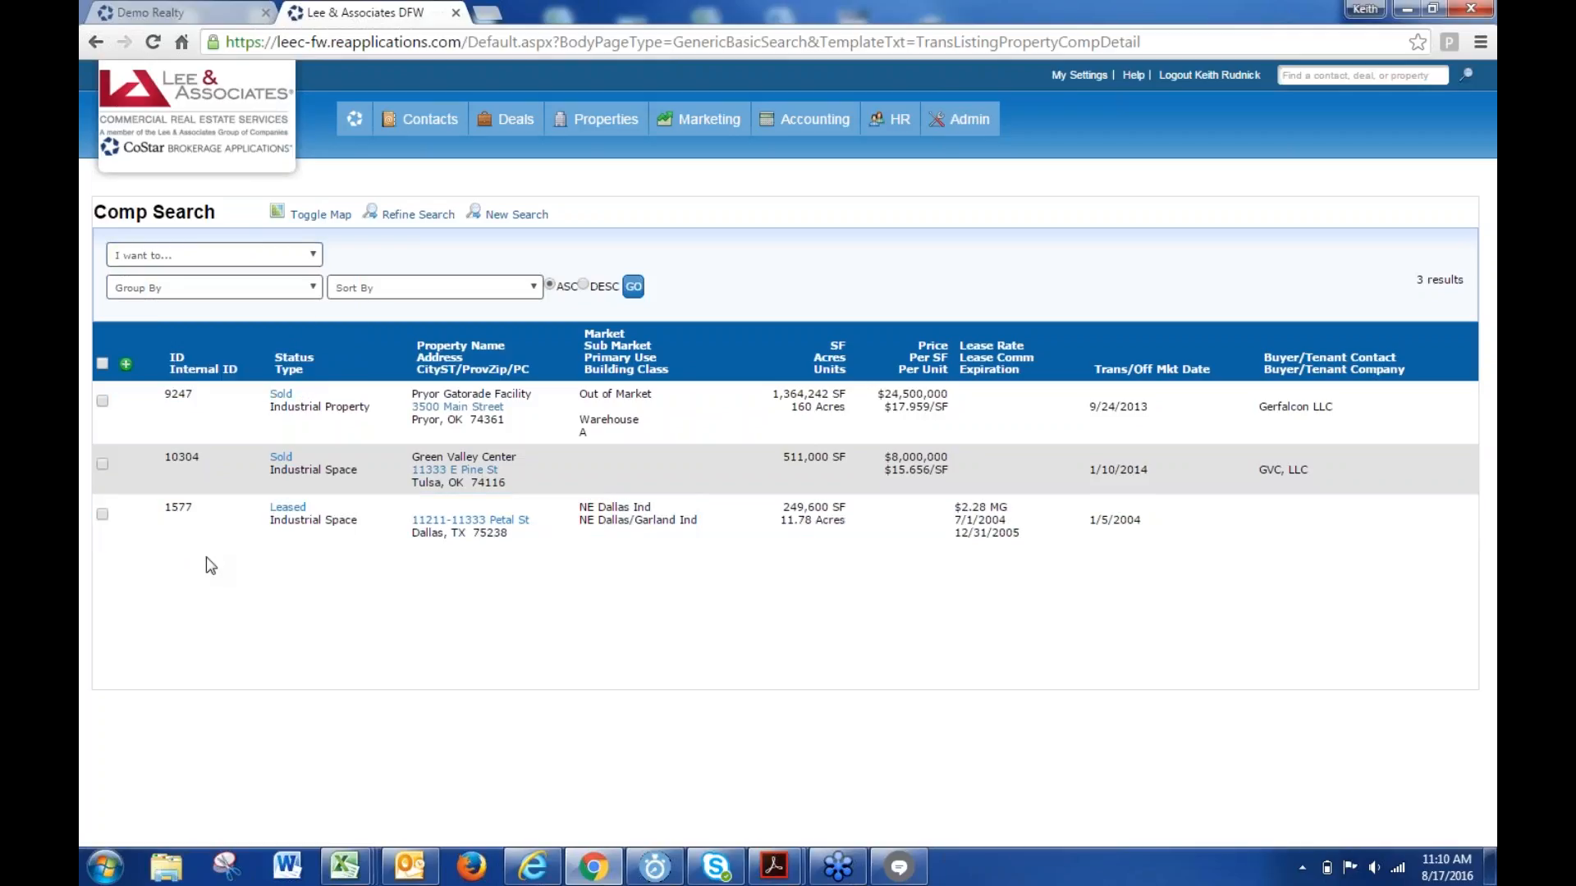
left_click(409, 288)
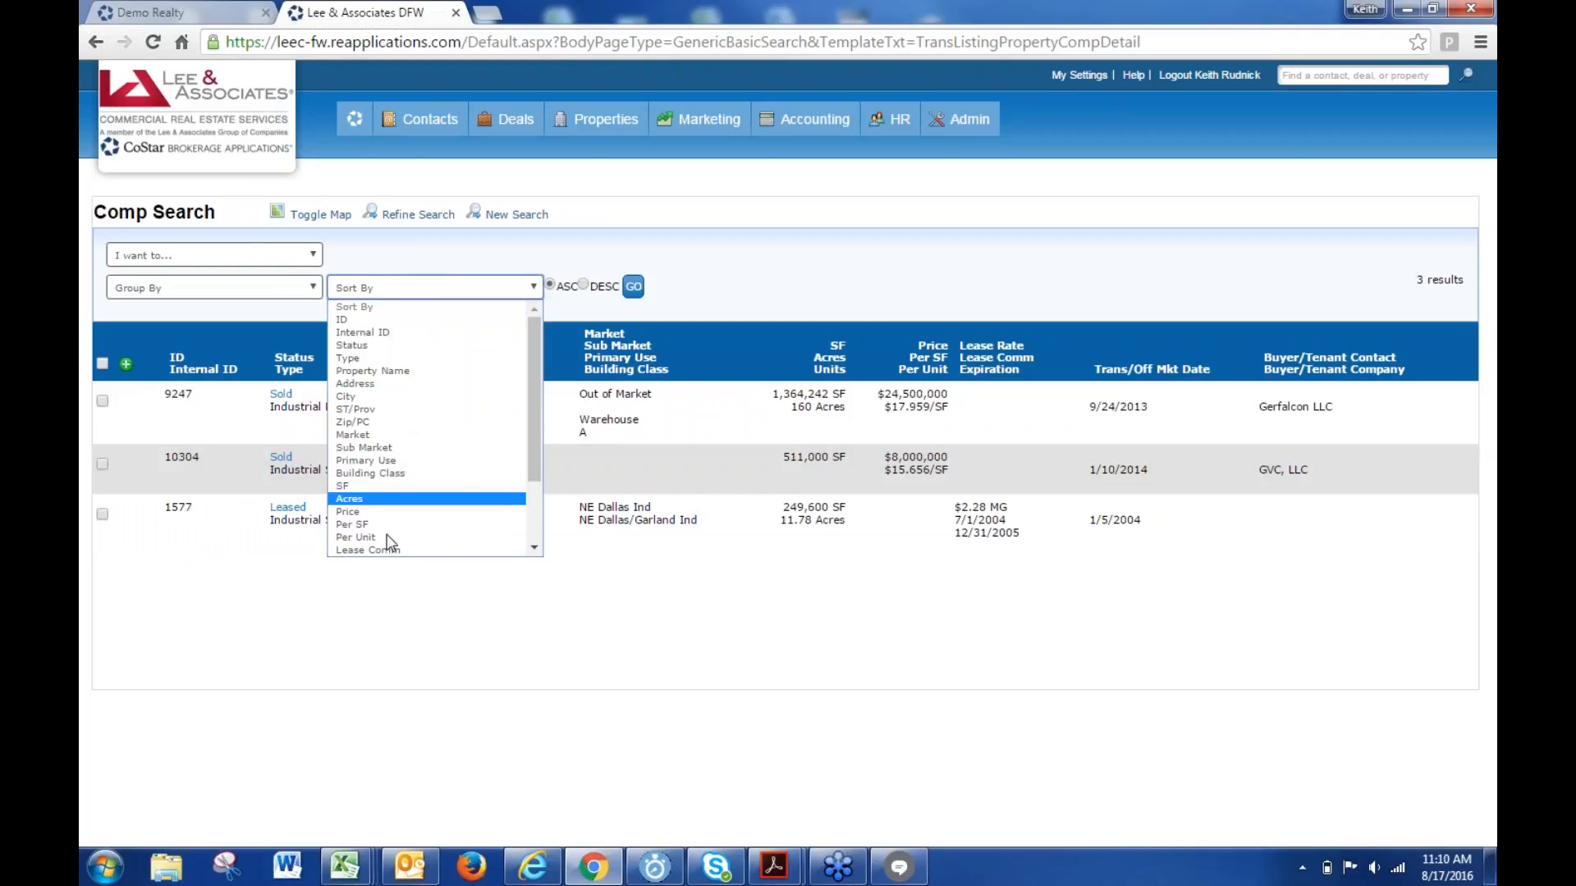
scroll(398, 519, "down", 2)
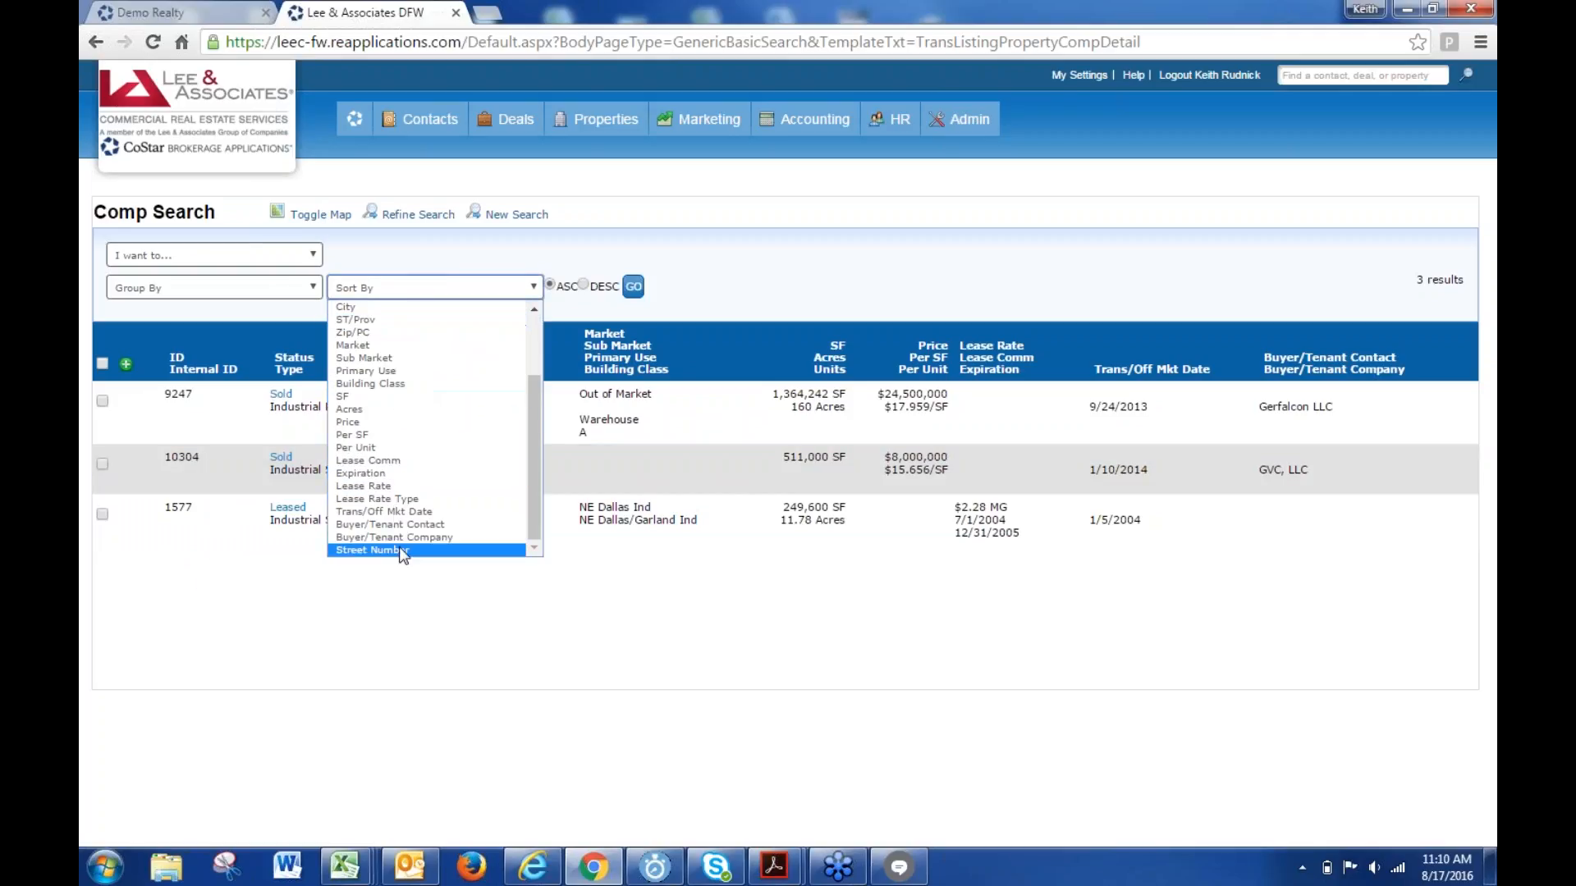
scroll(401, 542, "up", 2)
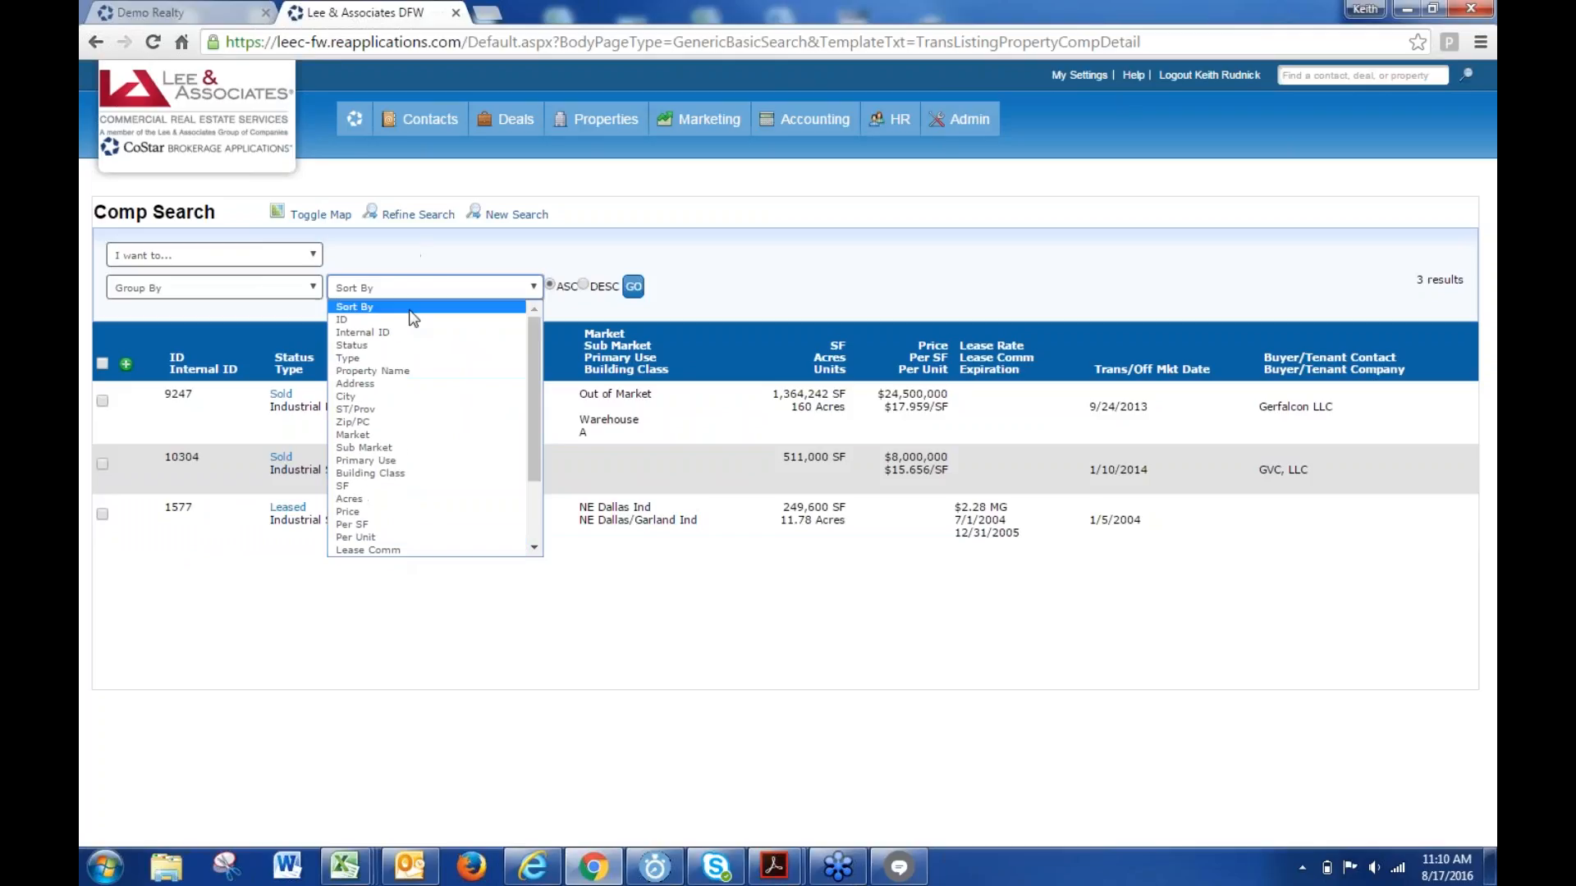
left_click(396, 486)
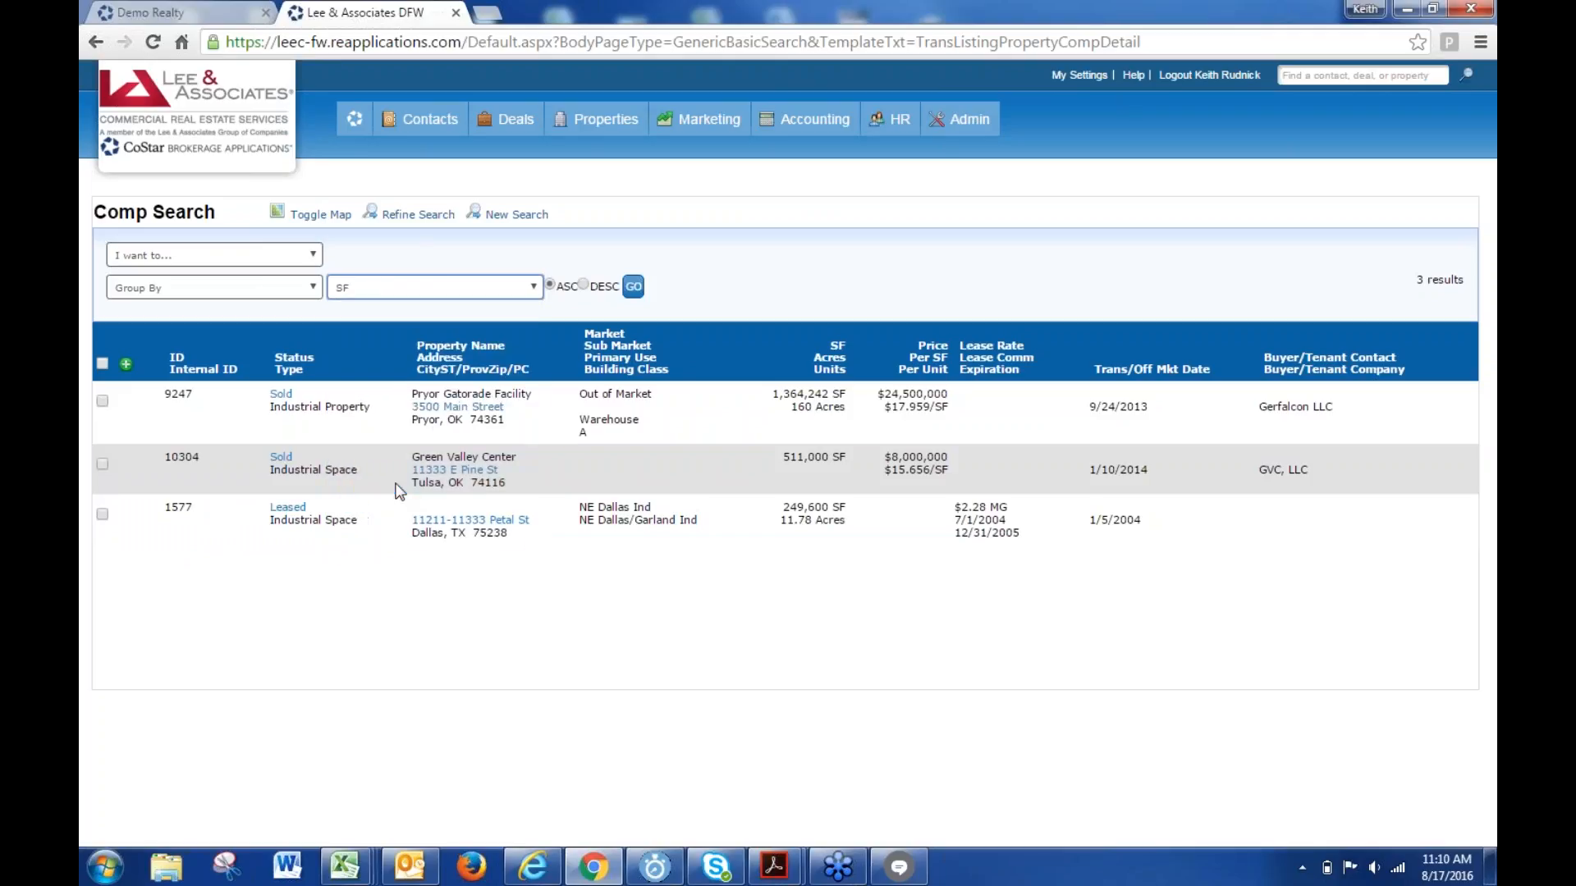
left_click(583, 284)
left_click(633, 285)
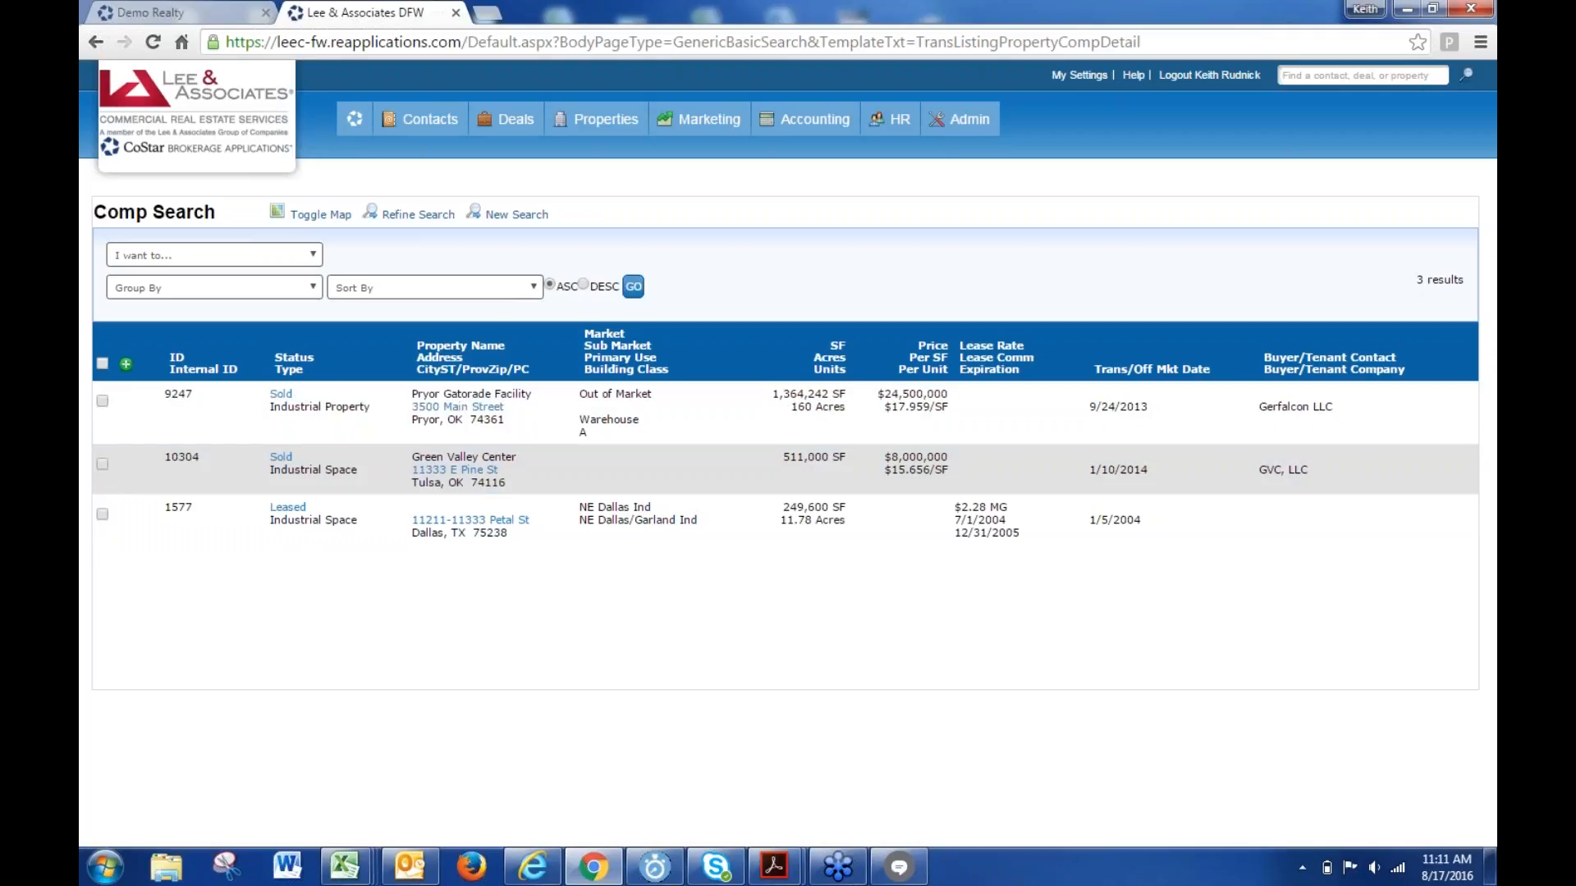
- Open the three comps in Save and Re-order and drag Pryor Gatorade Facility higher
left_click(102, 363)
left_click(192, 256)
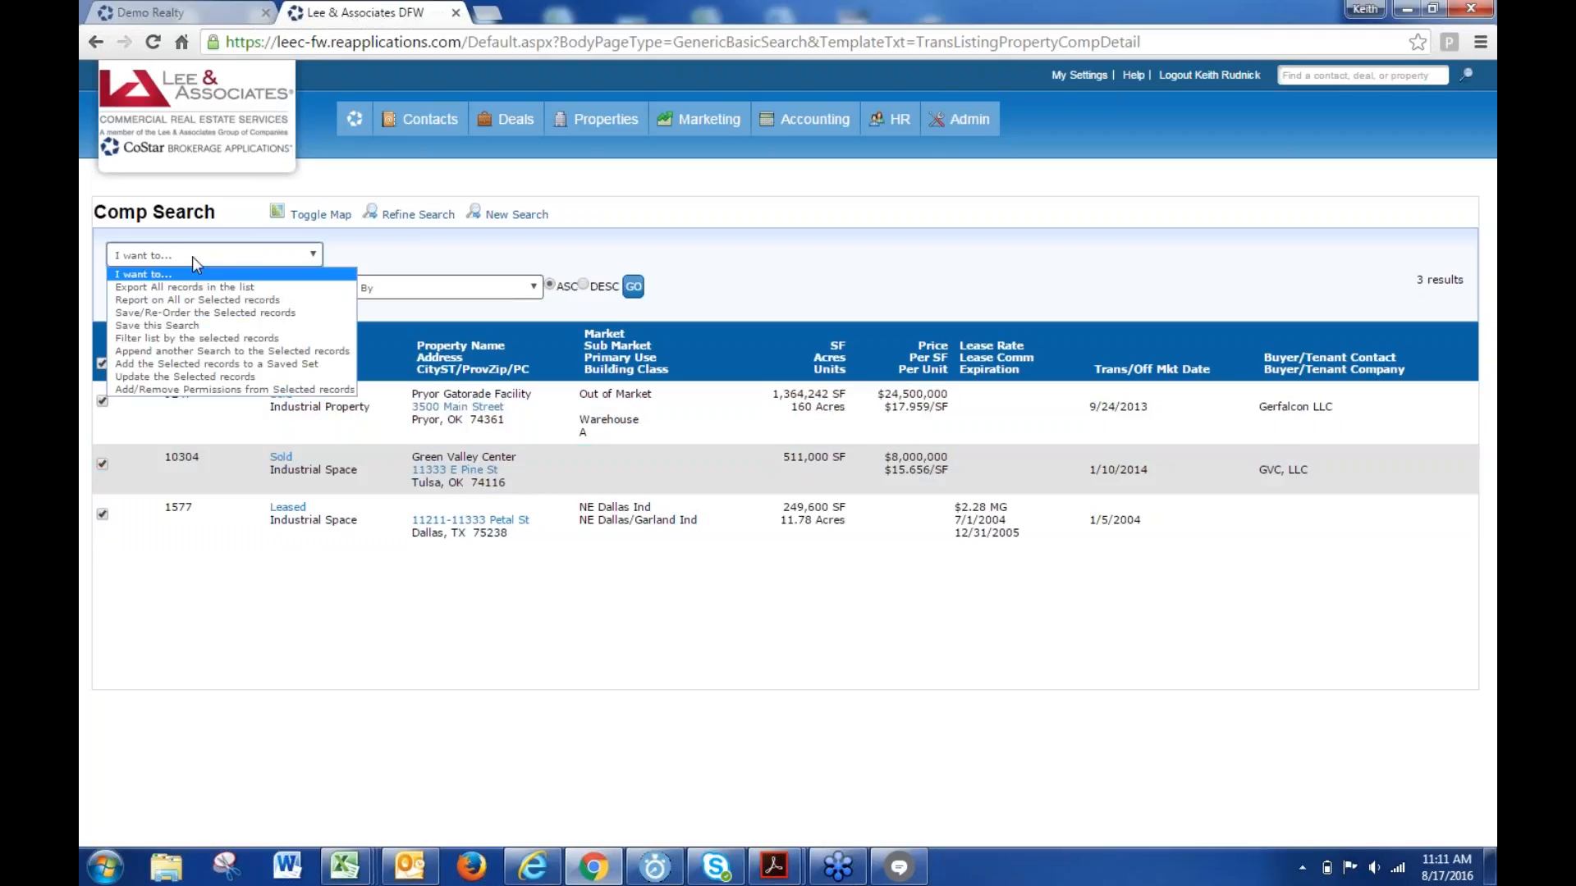
left_click(199, 313)
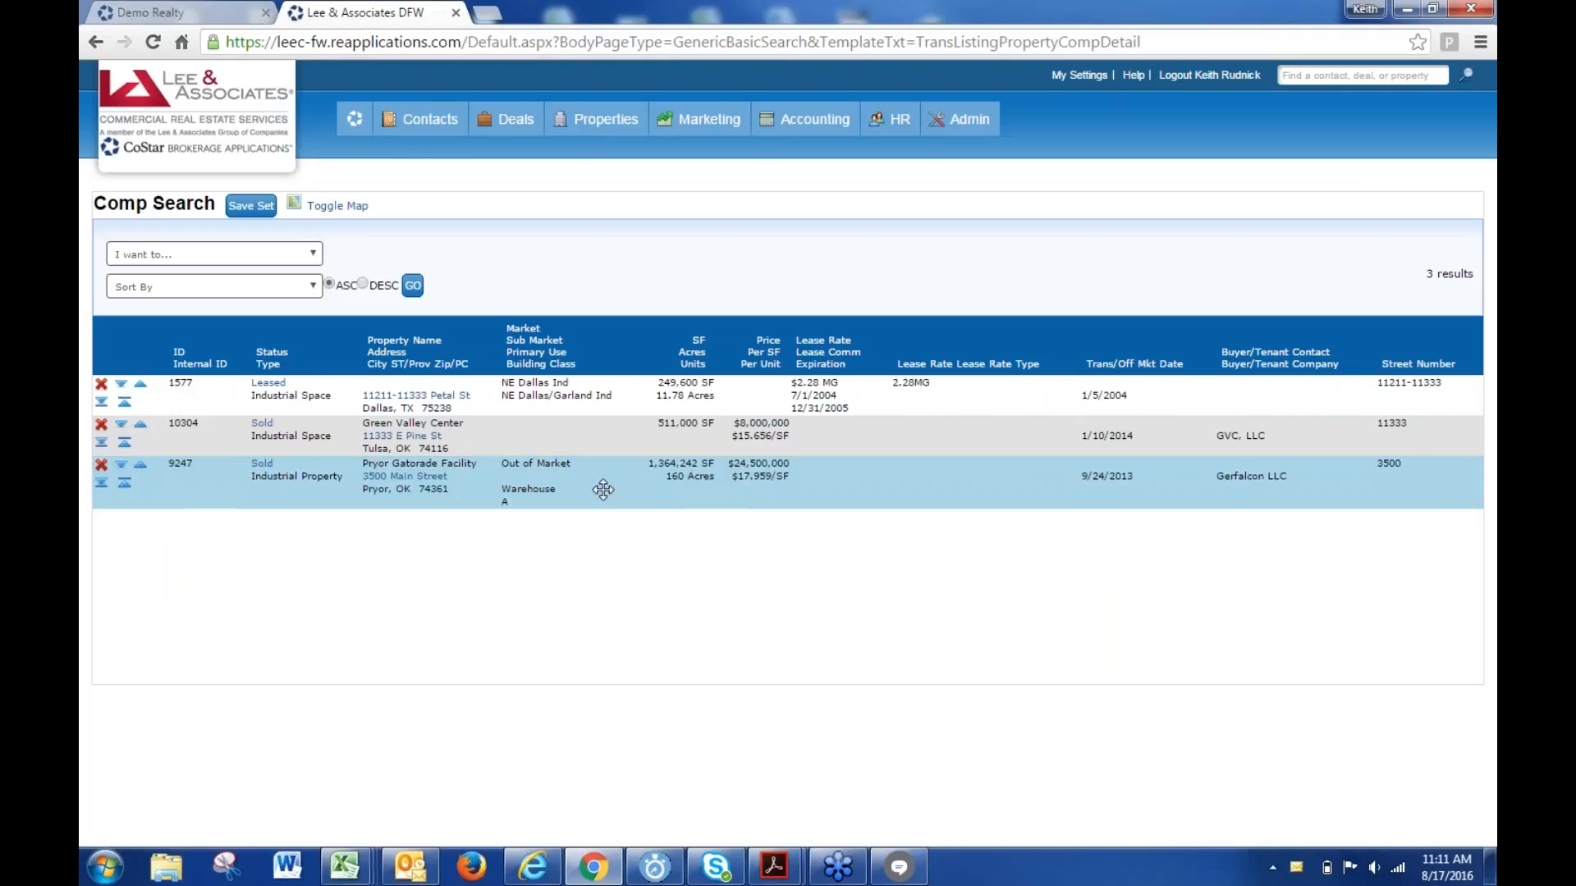
left_click_drag(603, 489, 598, 394)
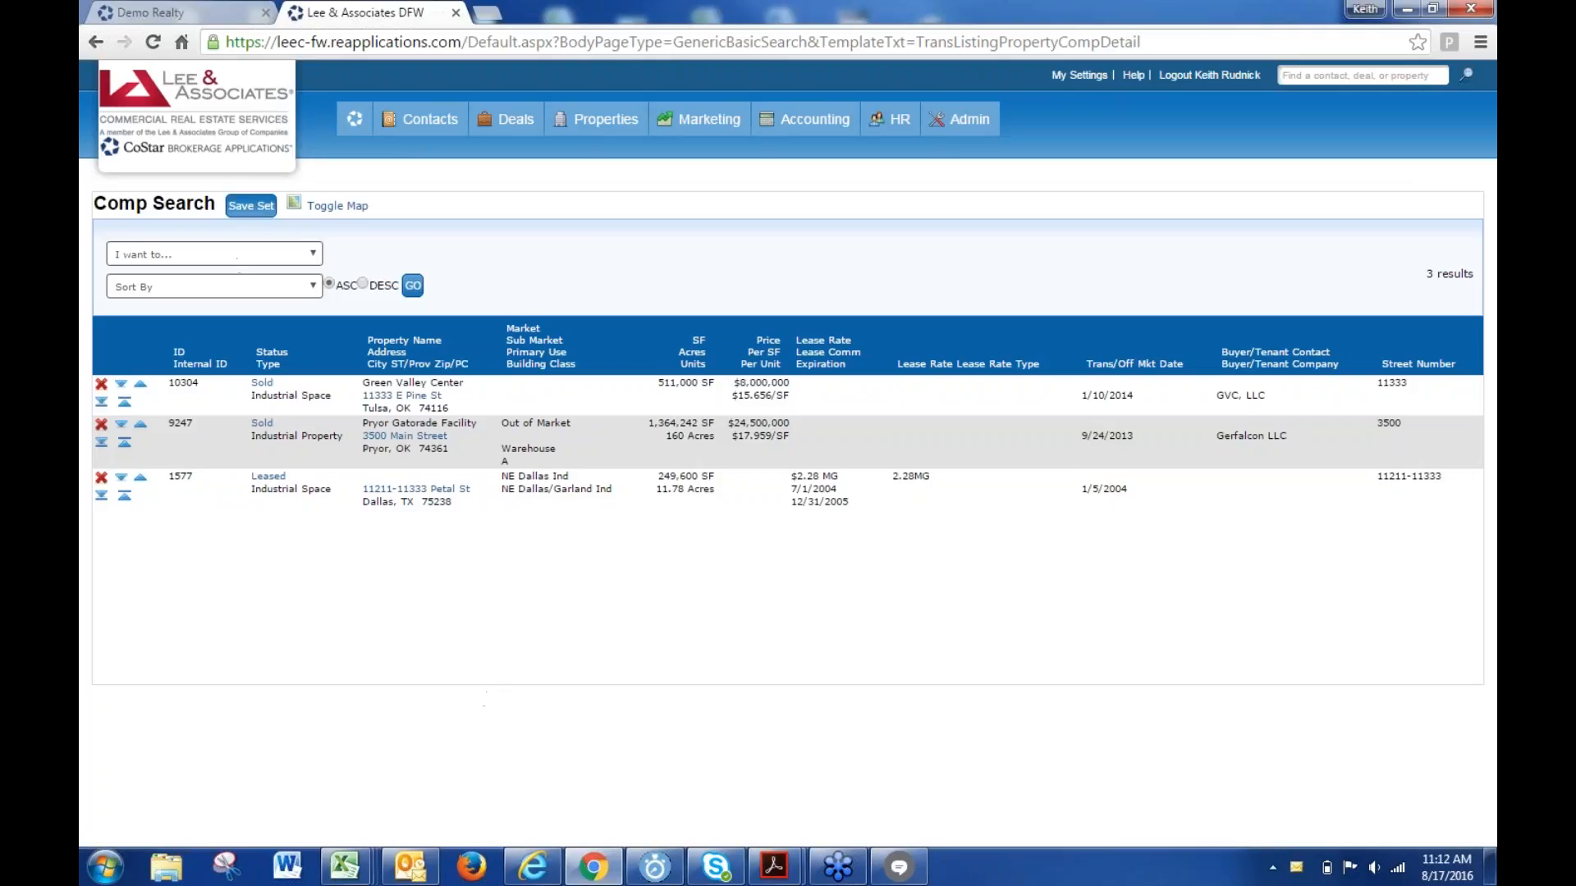
- Save the three reordered comps as a set named 'Office Comps'
left_click(245, 210)
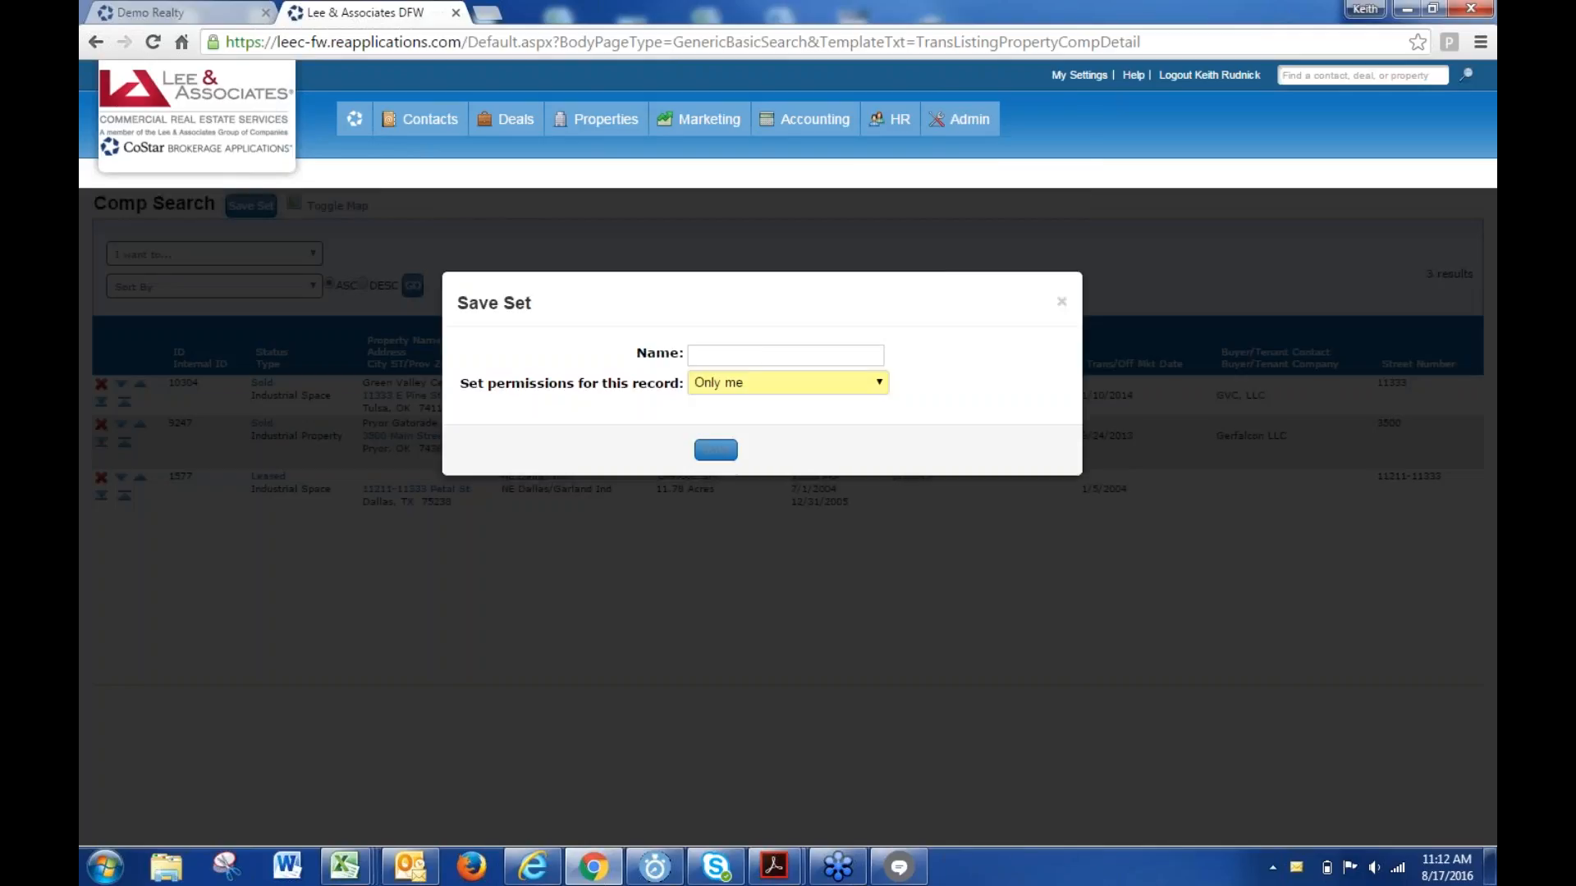
left_click(730, 352)
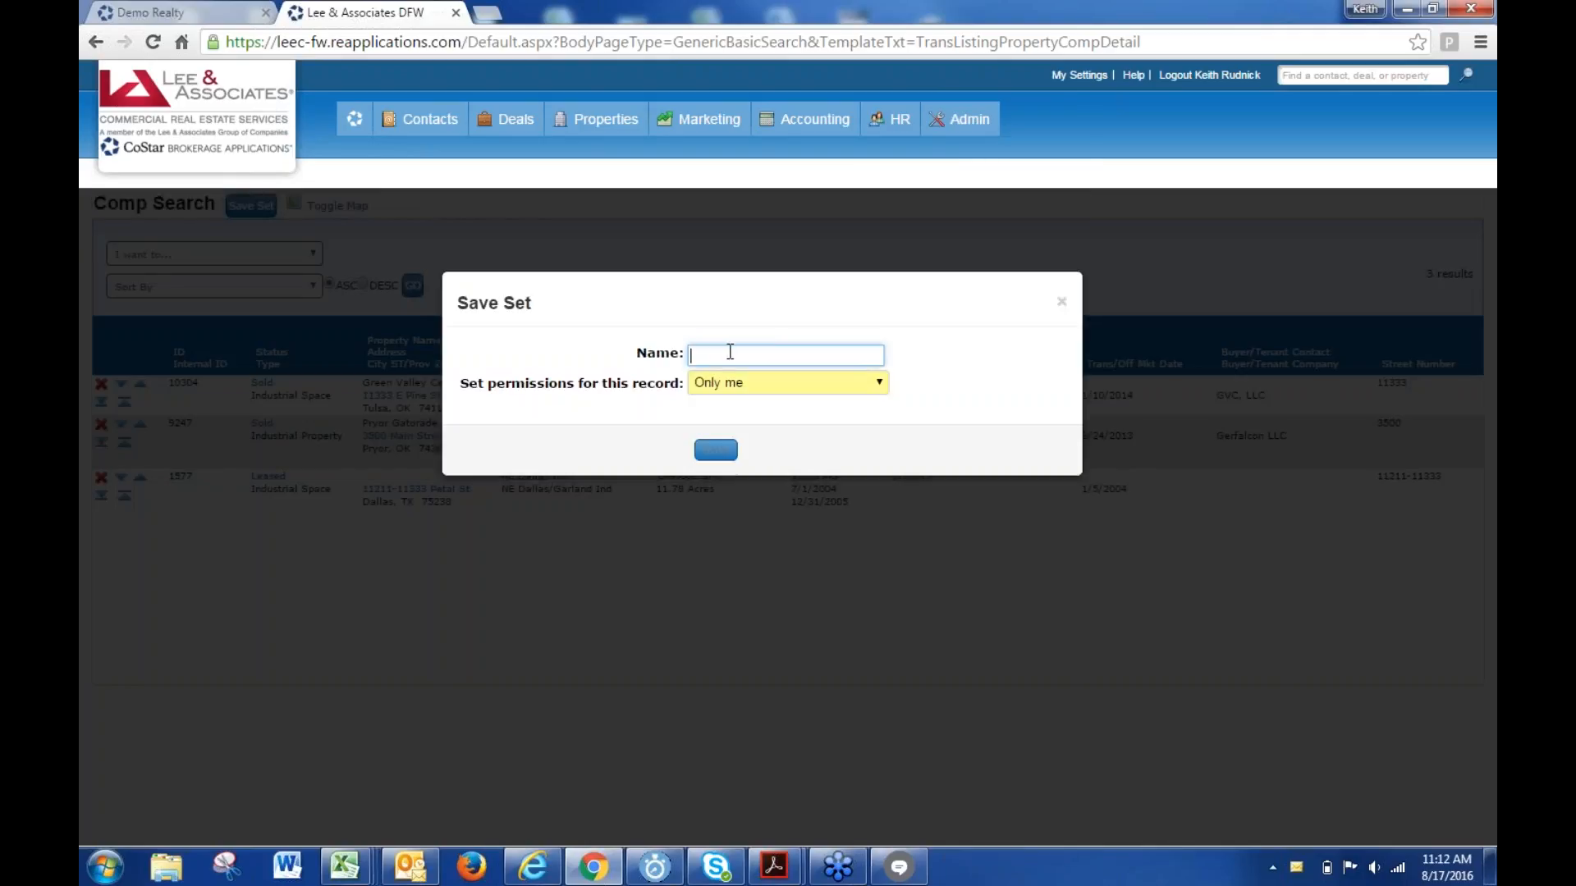
type("Office Comps")
left_click(716, 450)
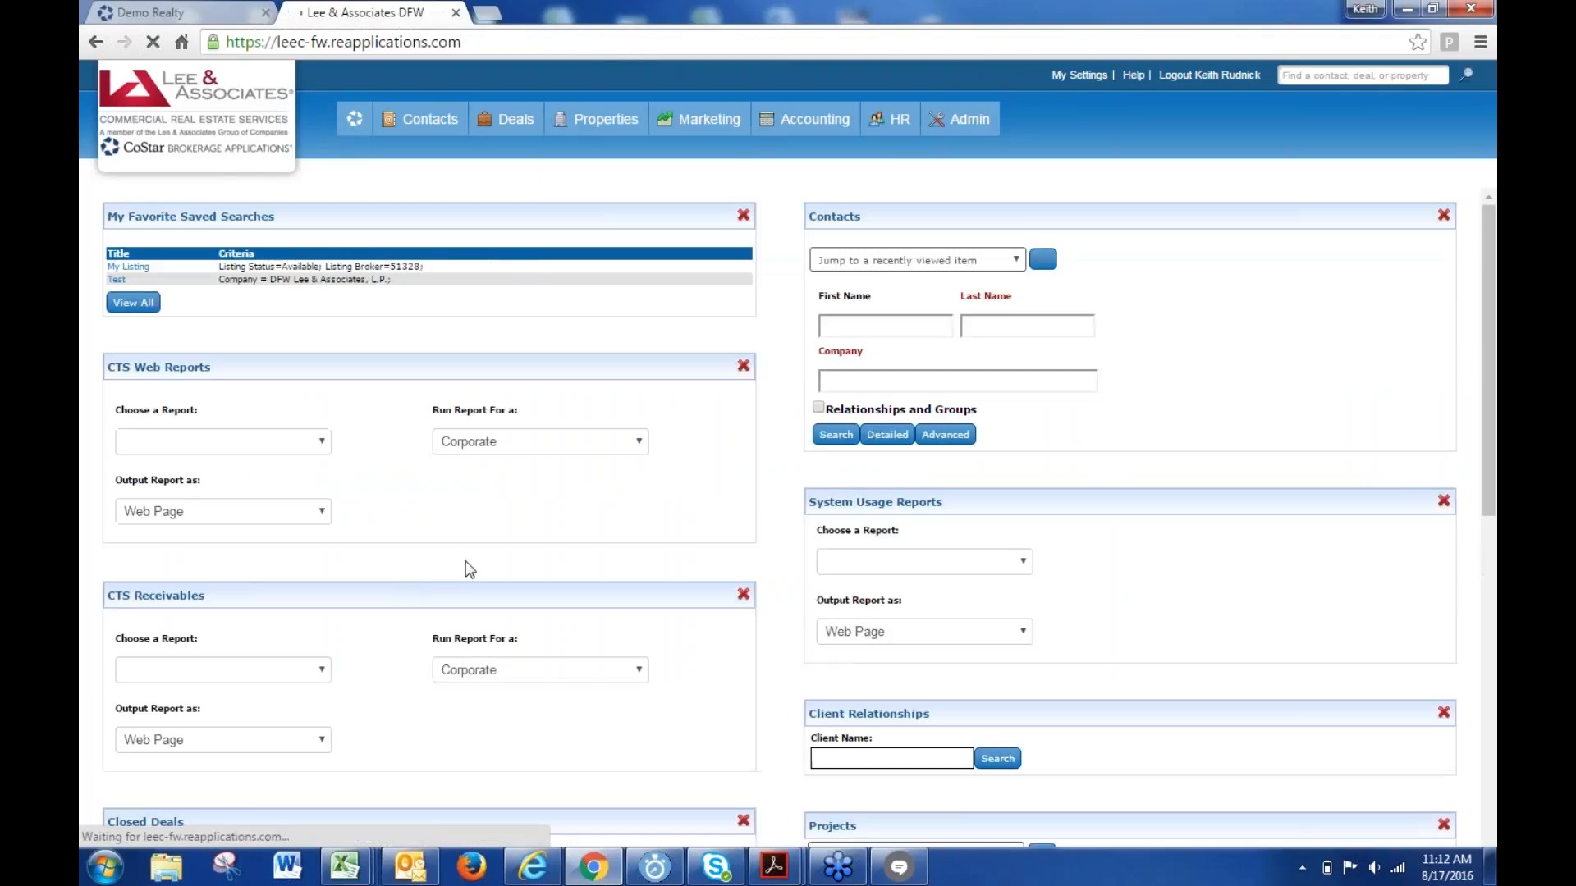
- Scroll to My Favorite Saved Sets on the dashboard and open 'Office Comps'
scroll(495, 521, "down", 6)
scroll(496, 521, "down", 1)
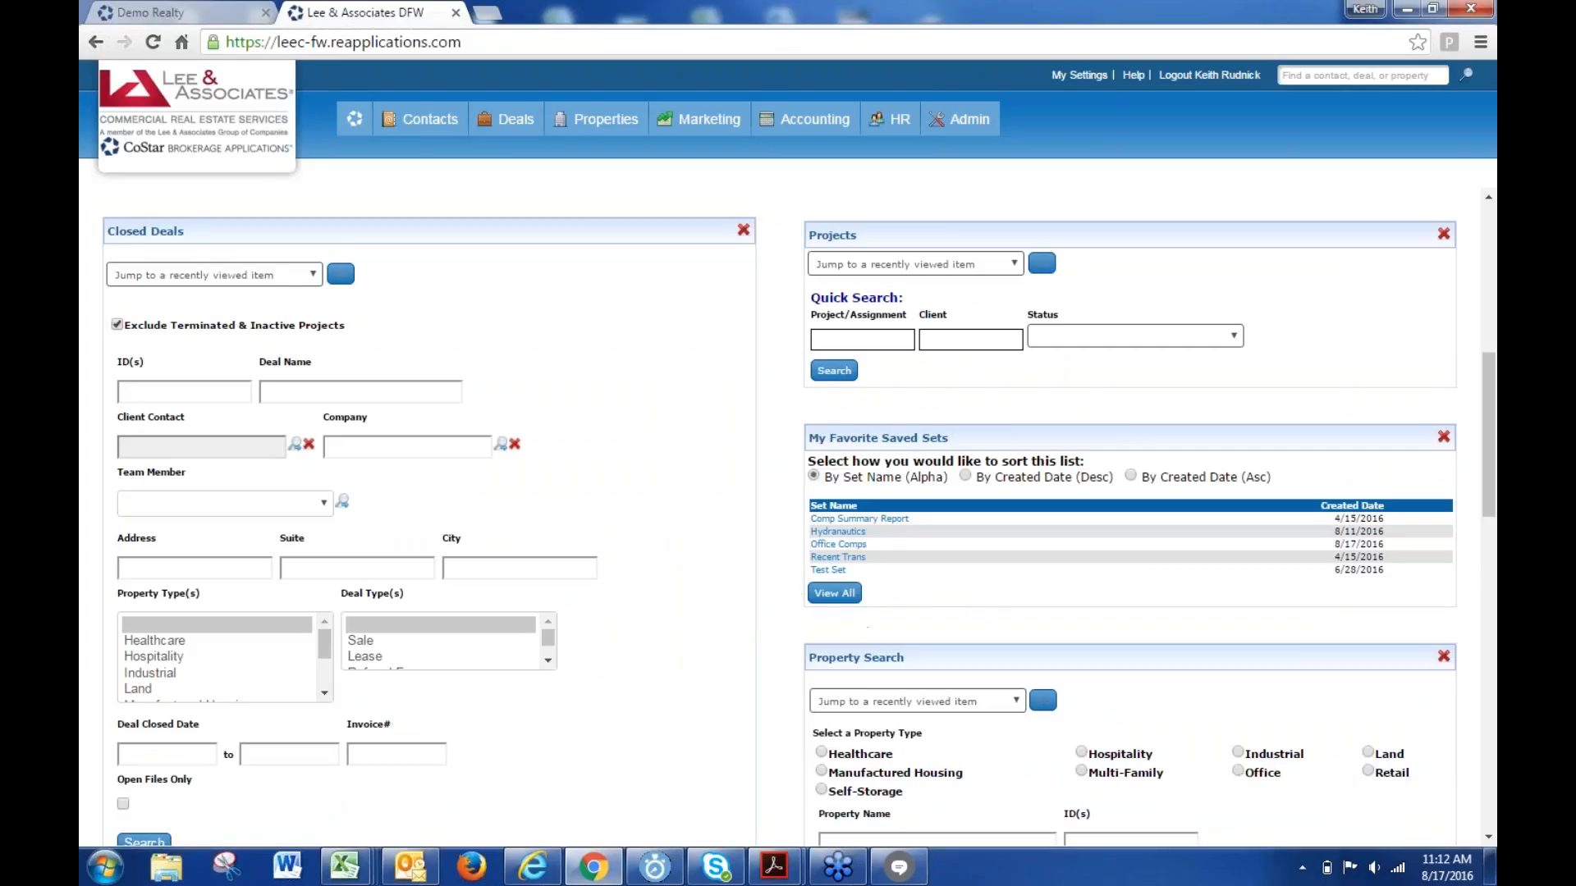
left_click(843, 546)
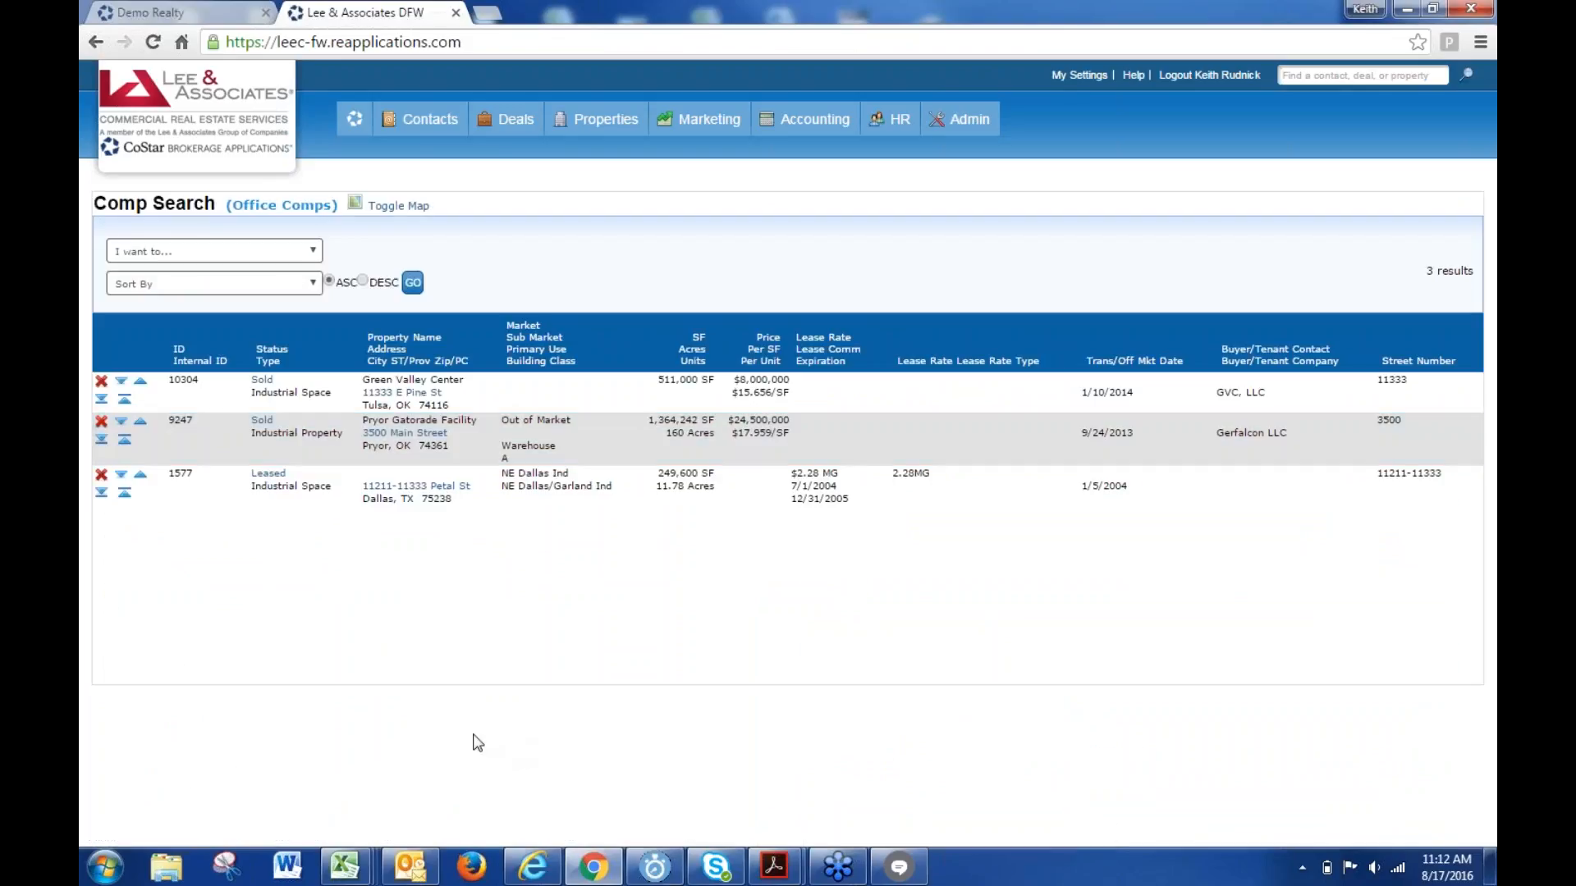
- Run a new comp search with Industrial as the property type
mouse_move(512, 128)
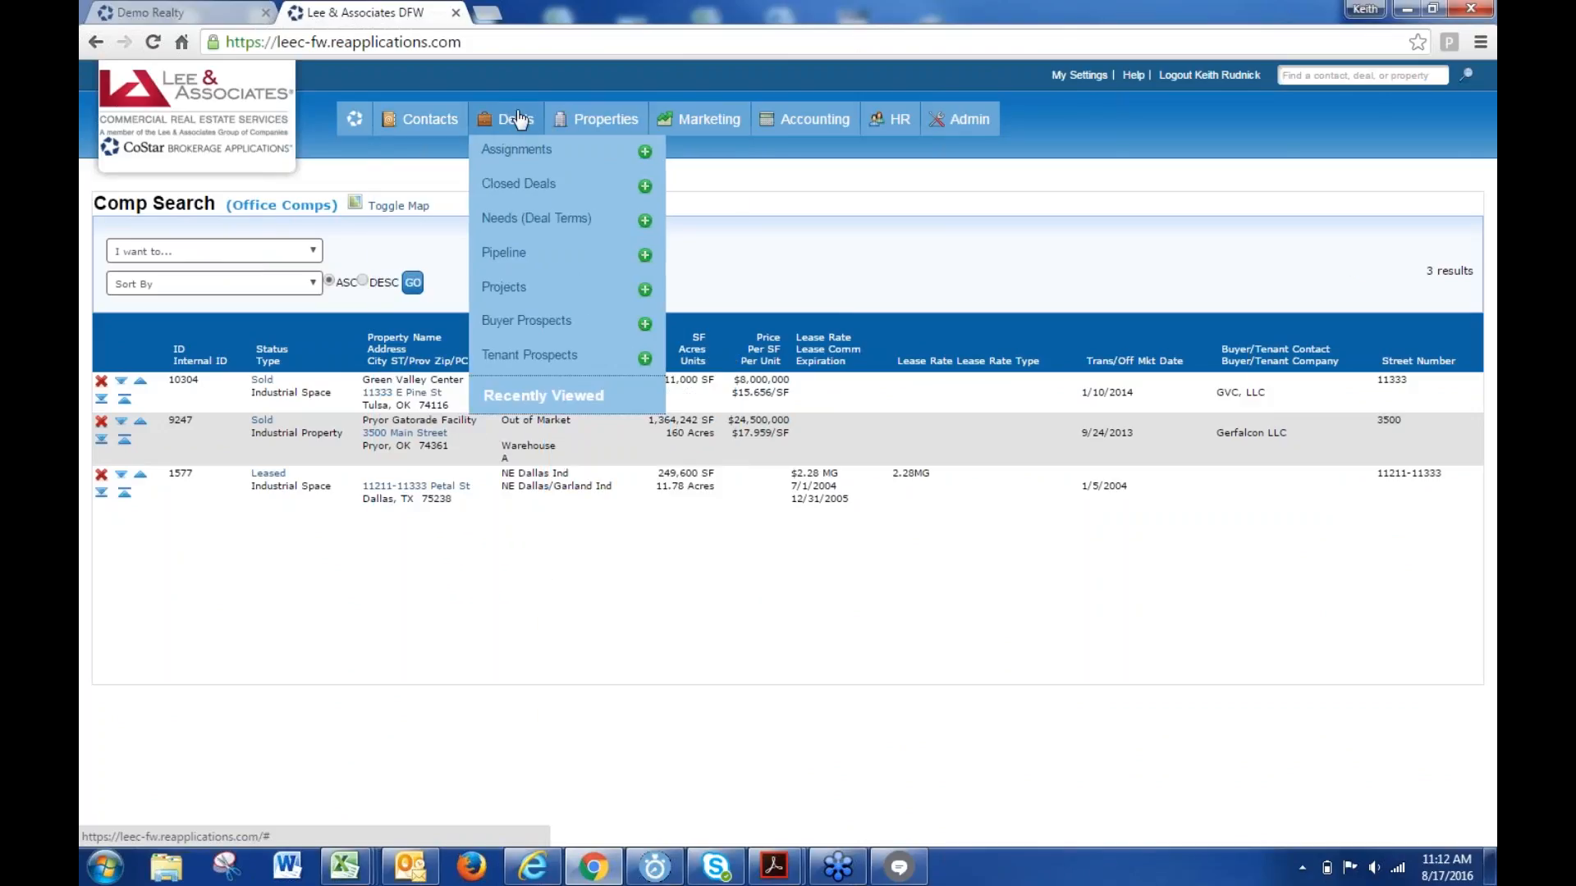
mouse_move(567, 123)
left_click(578, 186)
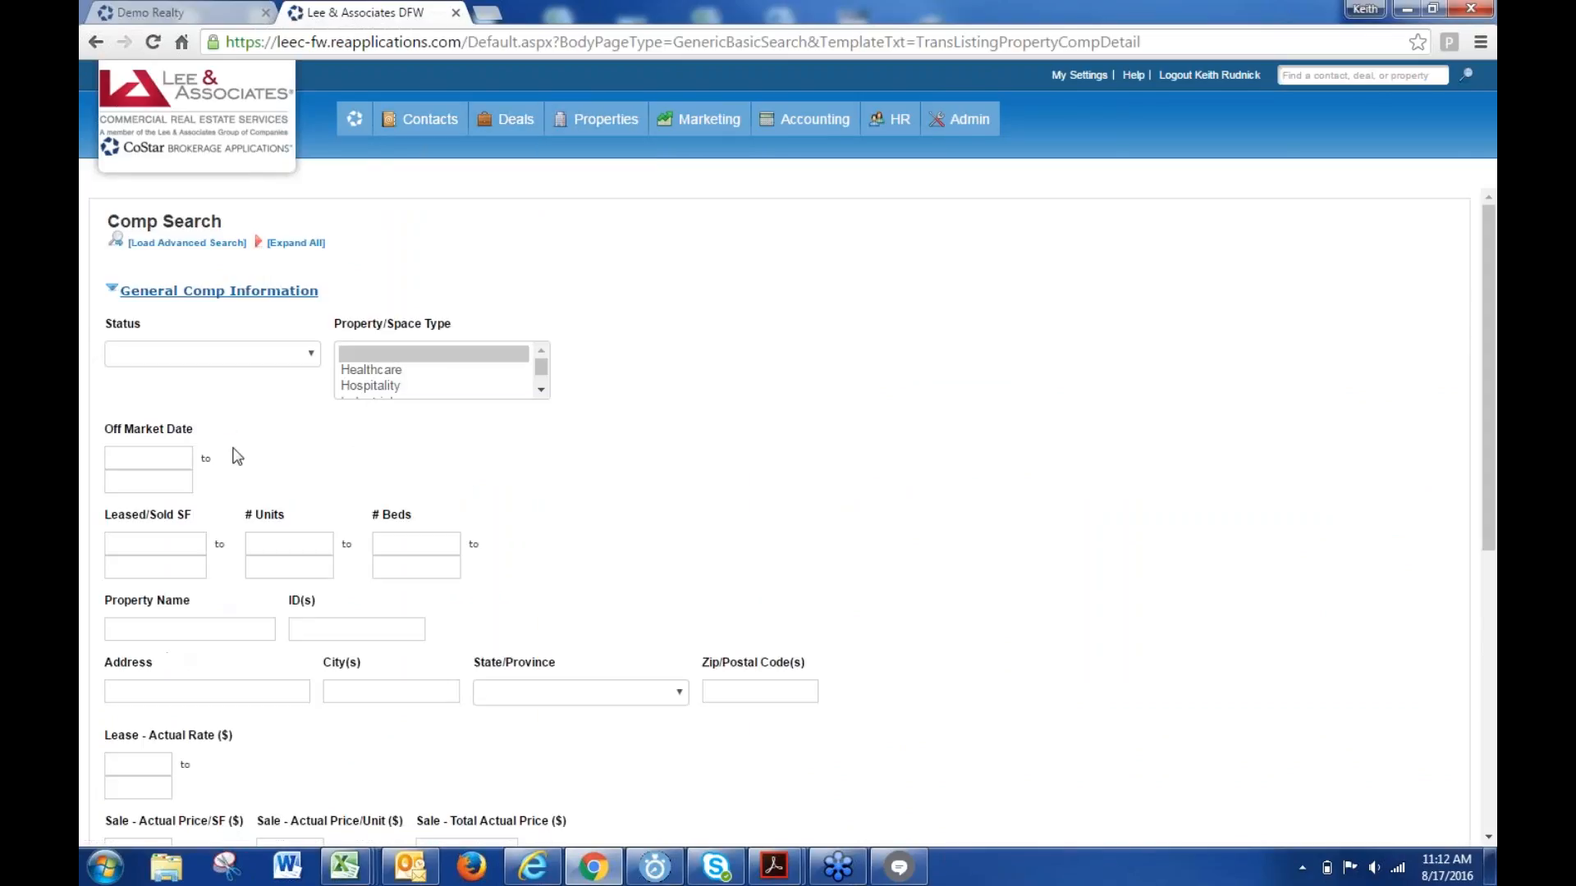
left_click(385, 369)
left_click(379, 398)
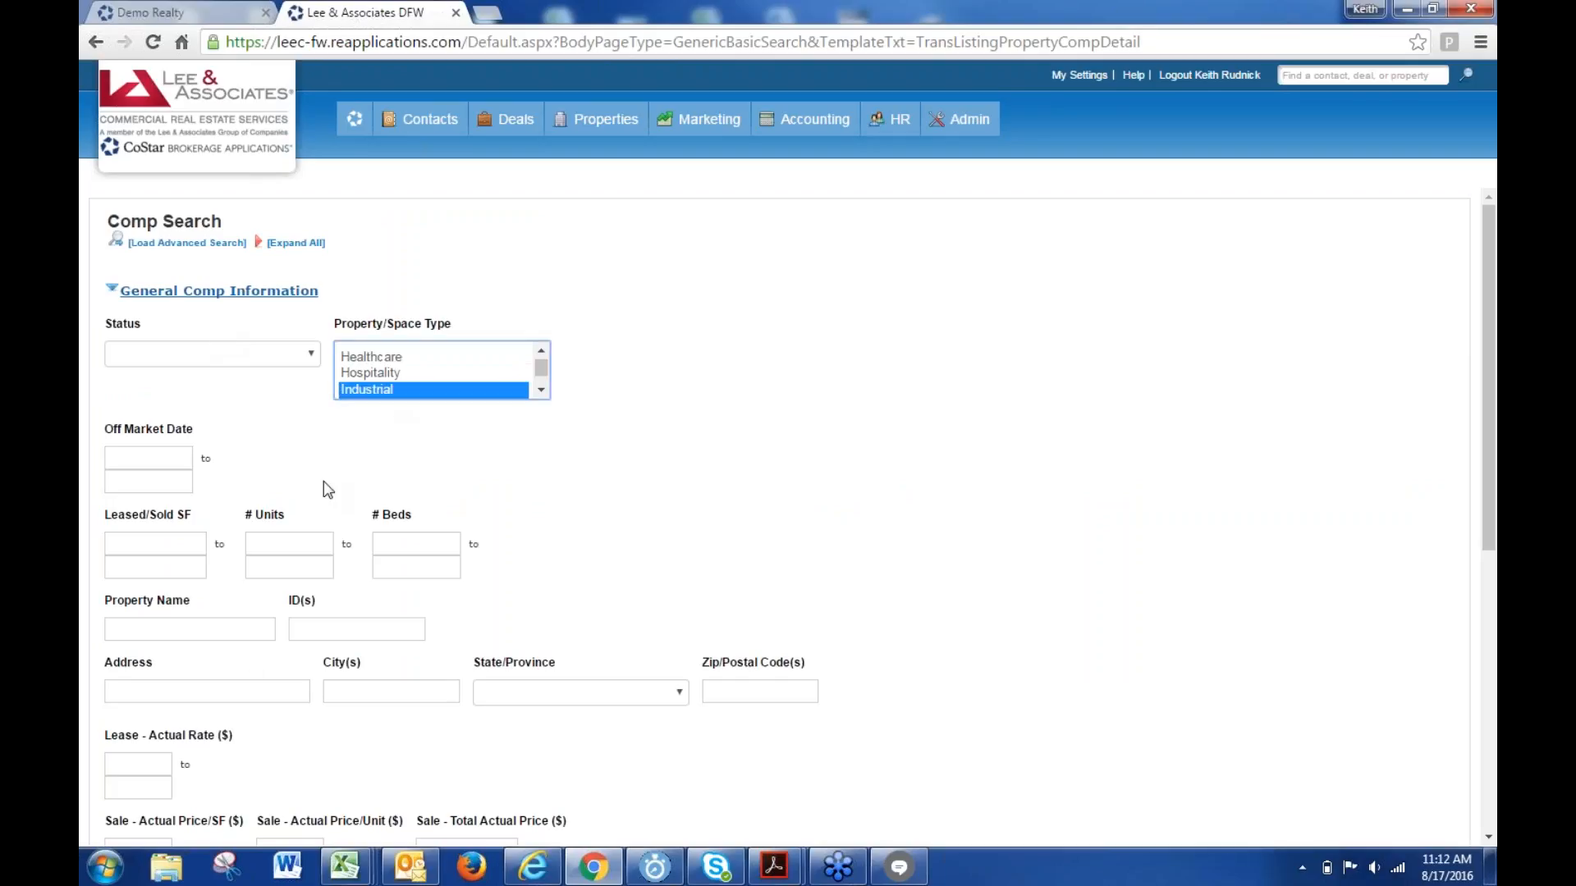
left_click(214, 629)
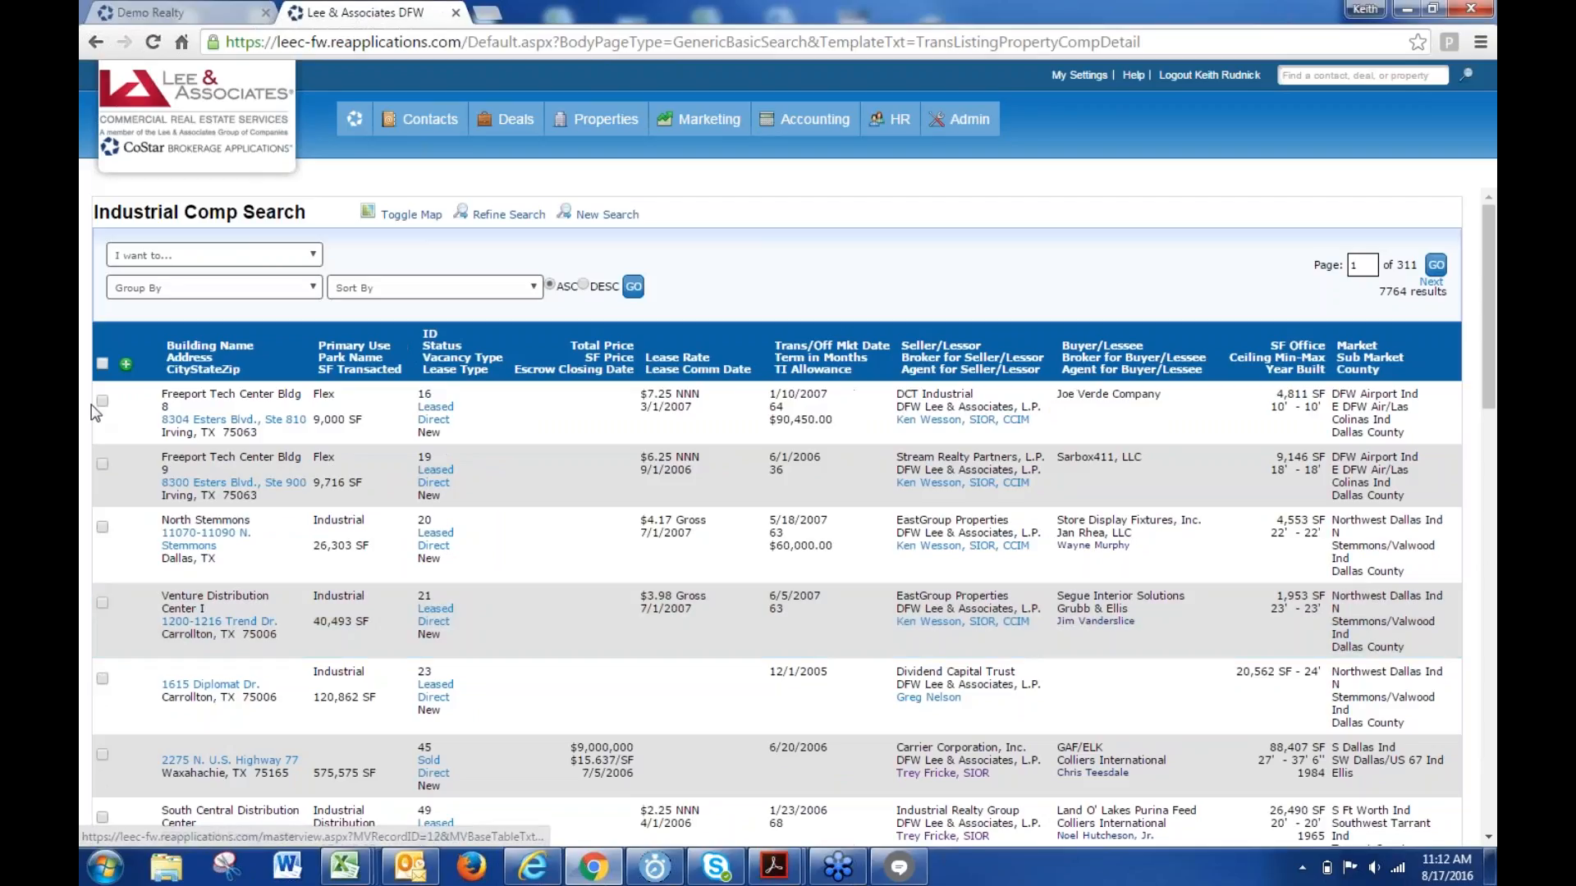
- Tick the Freeport Tech Center Bldg 8 and Bldg 9 comps and add them to a saved set
left_click(100, 402)
left_click(102, 465)
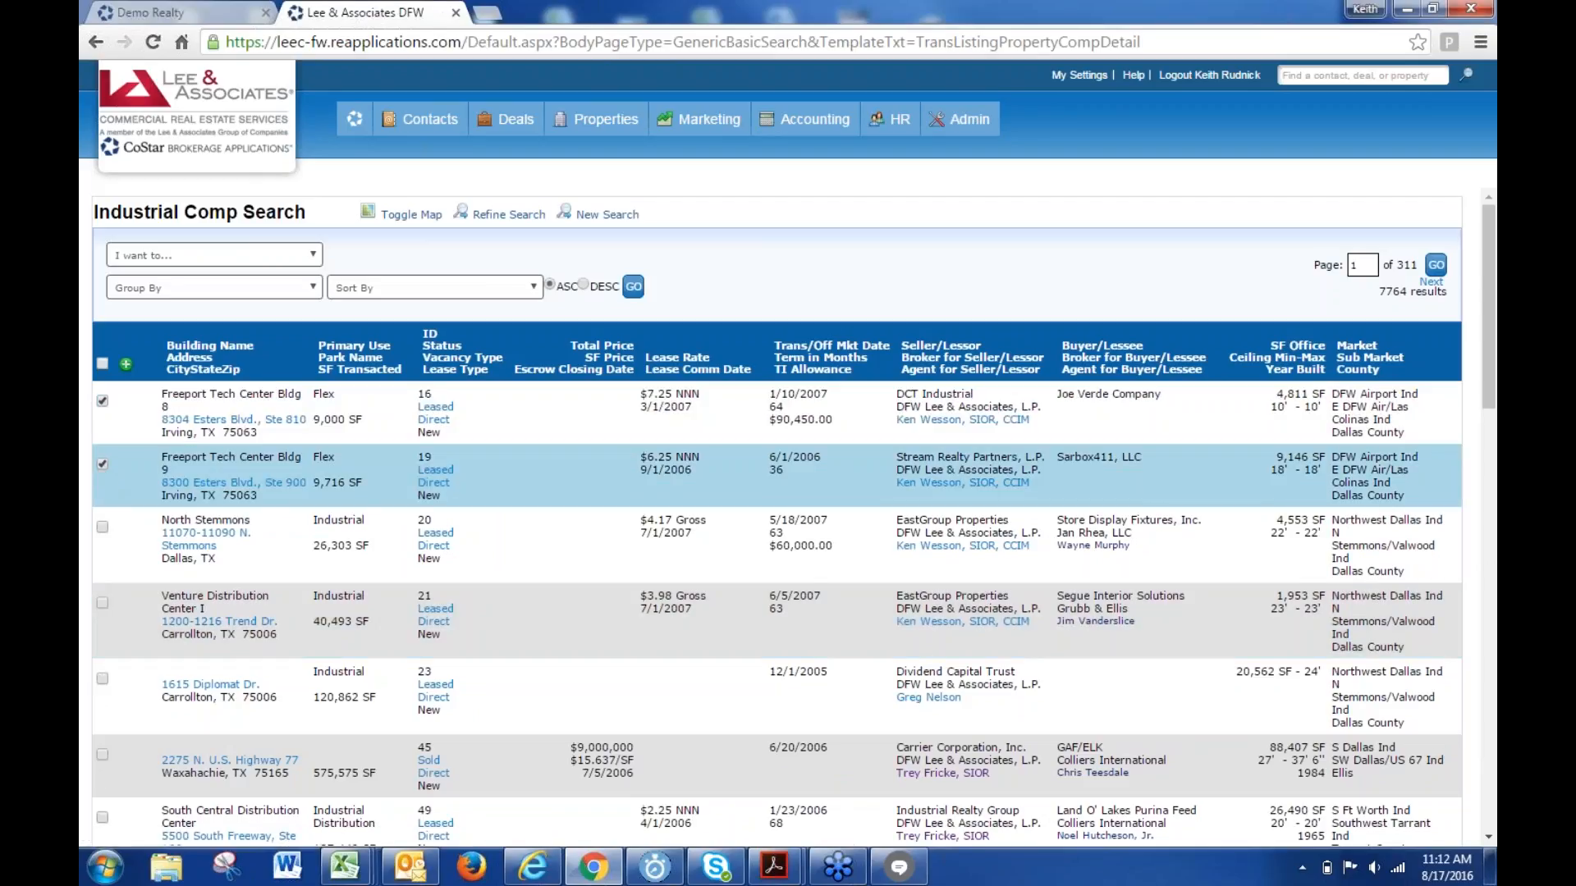
left_click(233, 259)
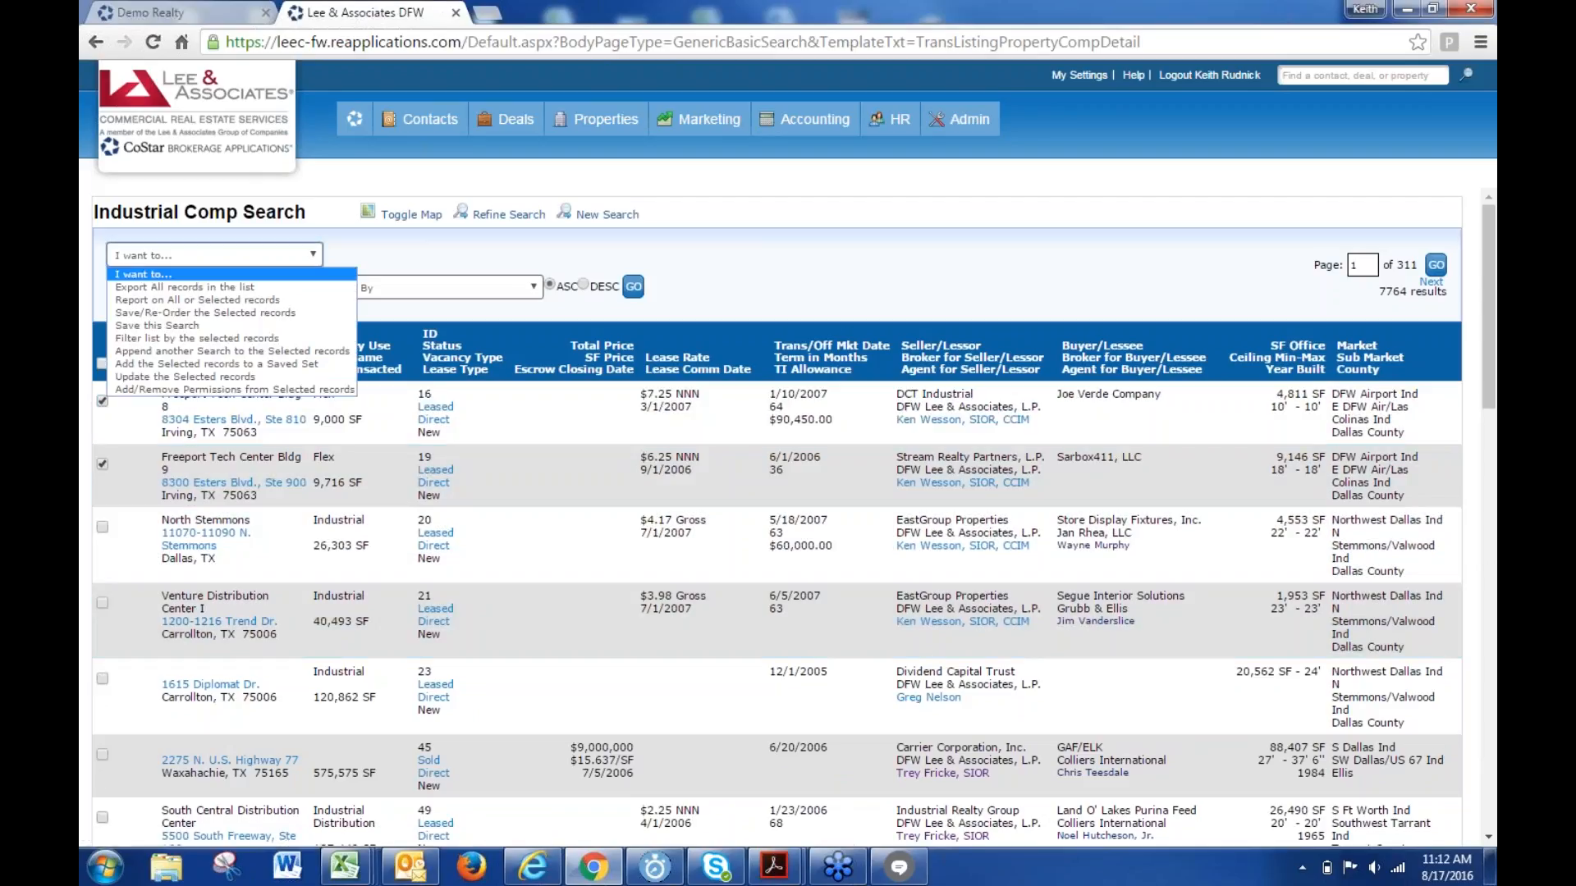
left_click(193, 365)
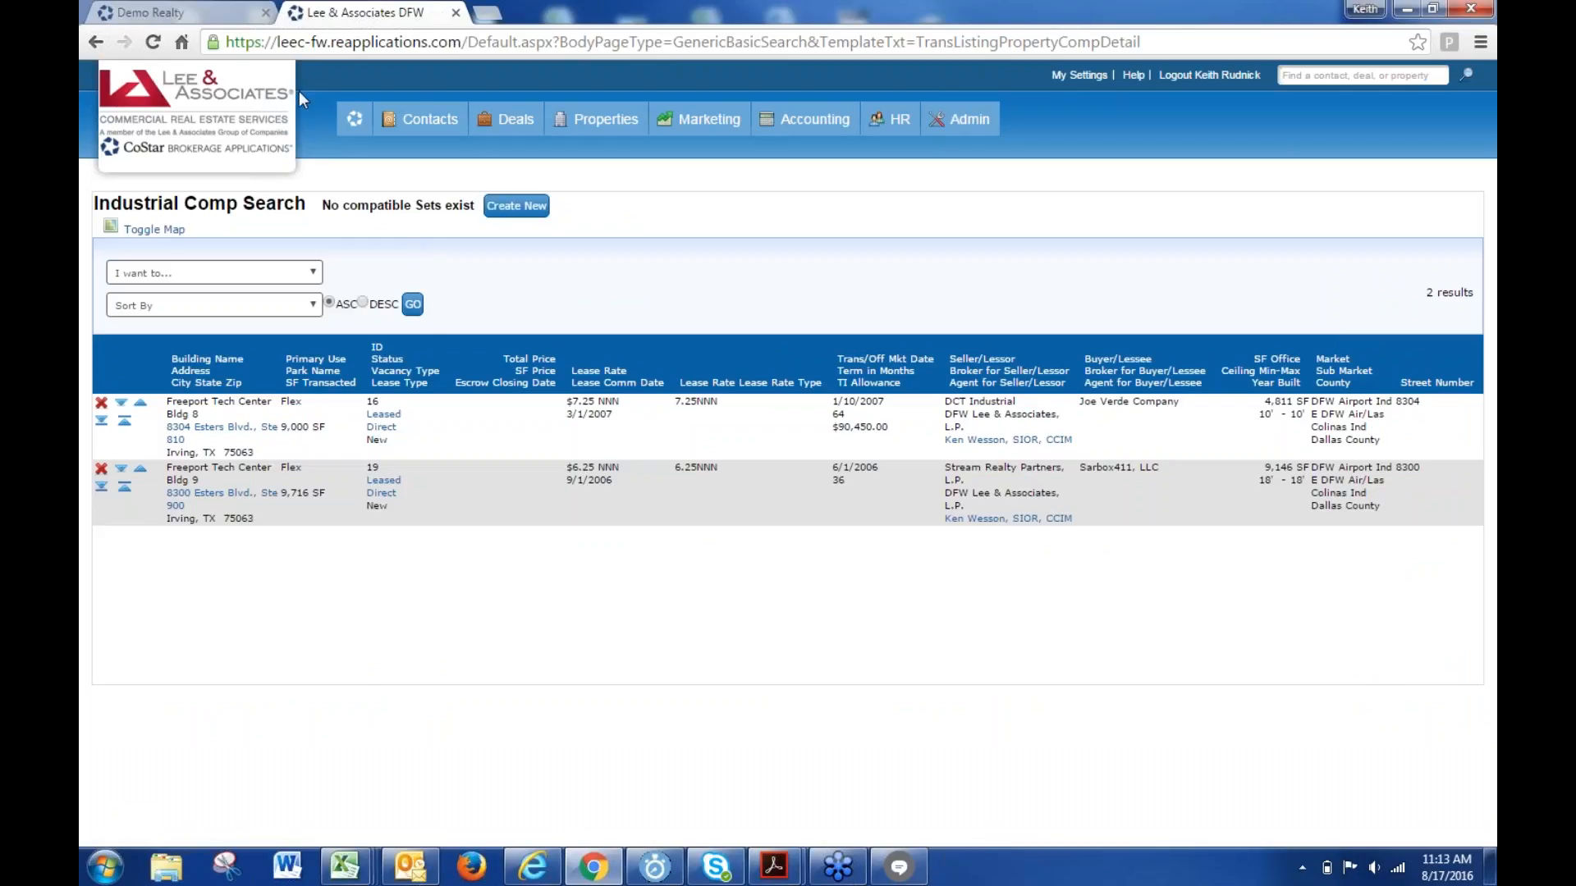
- Use the navigation bar's home icon to get back to the dashboard
mouse_move(356, 120)
left_click(355, 122)
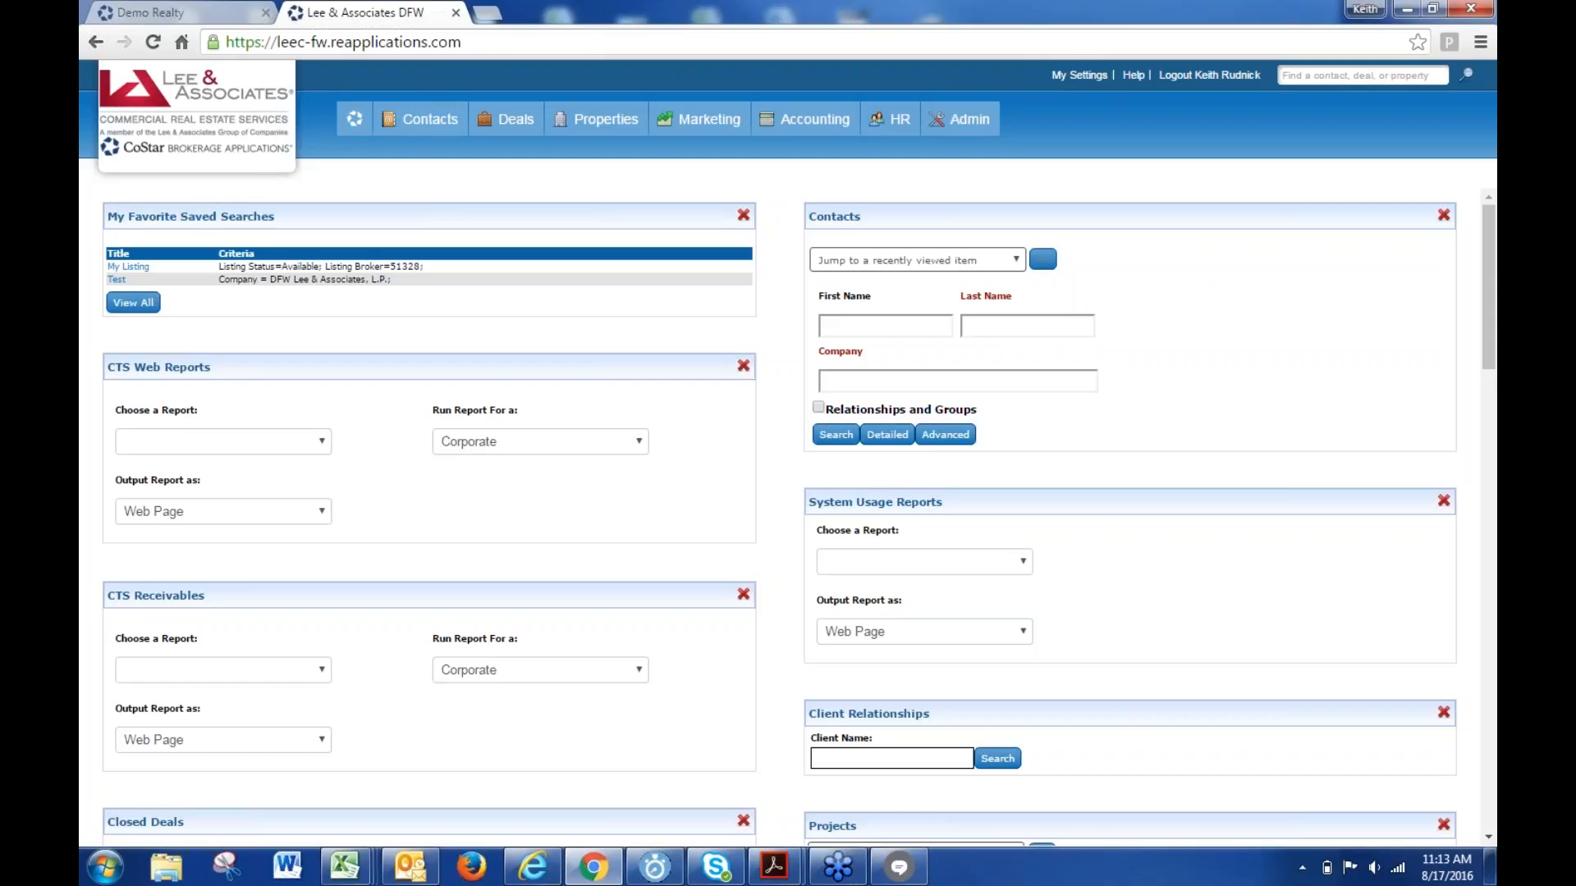
- Start a new Comps search with Industrial property type, listing 7764 results
mouse_move(596, 123)
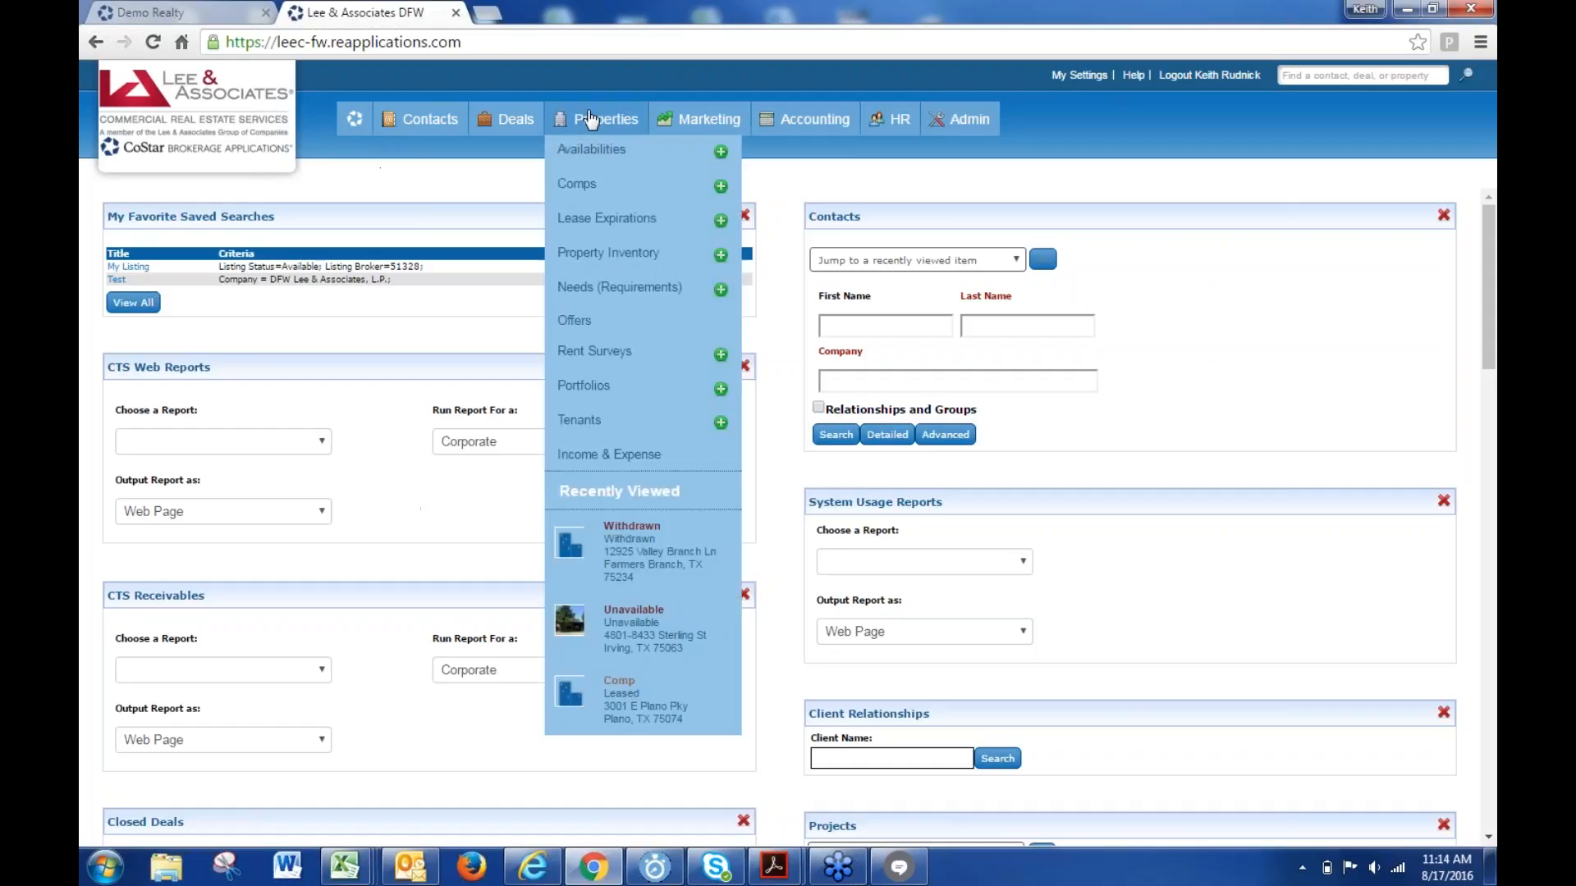
left_click(573, 191)
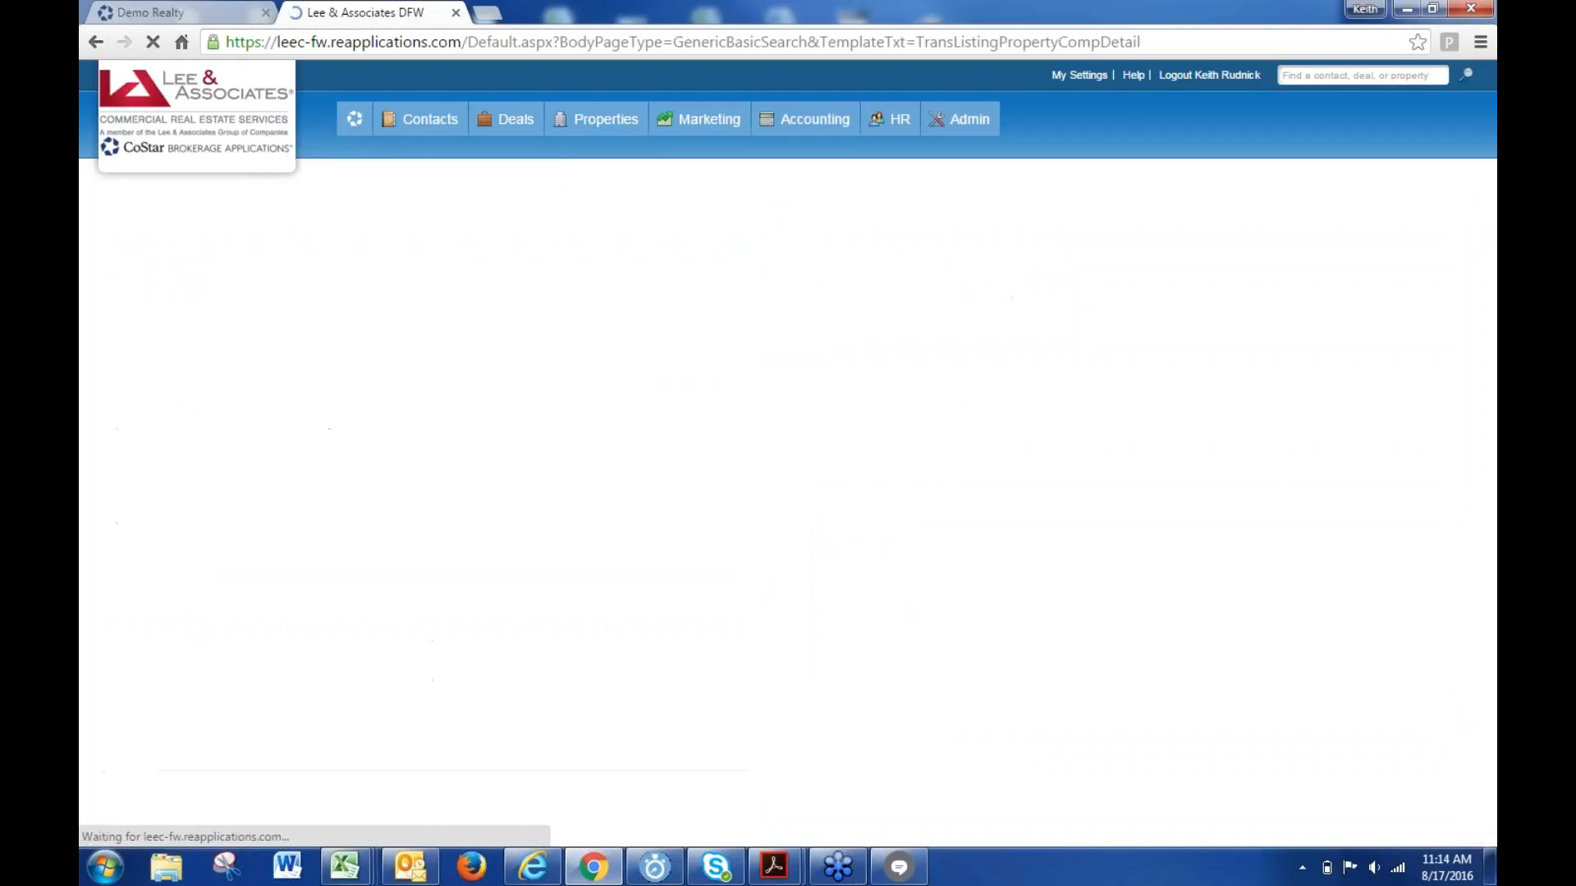
scroll(432, 382, "down", 2)
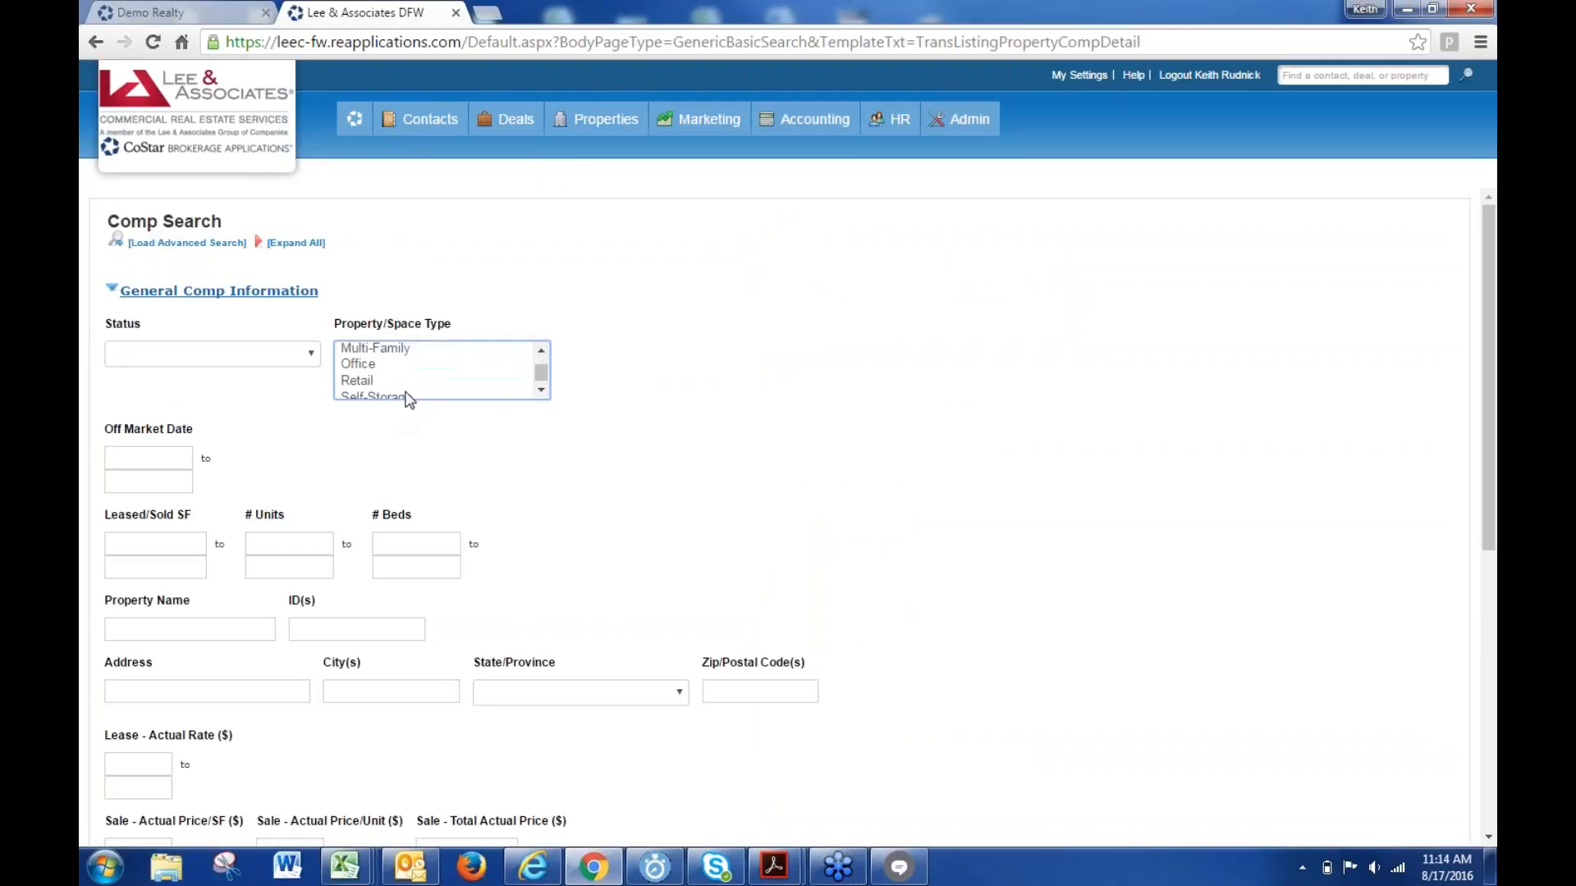
left_click(444, 366)
key("i")
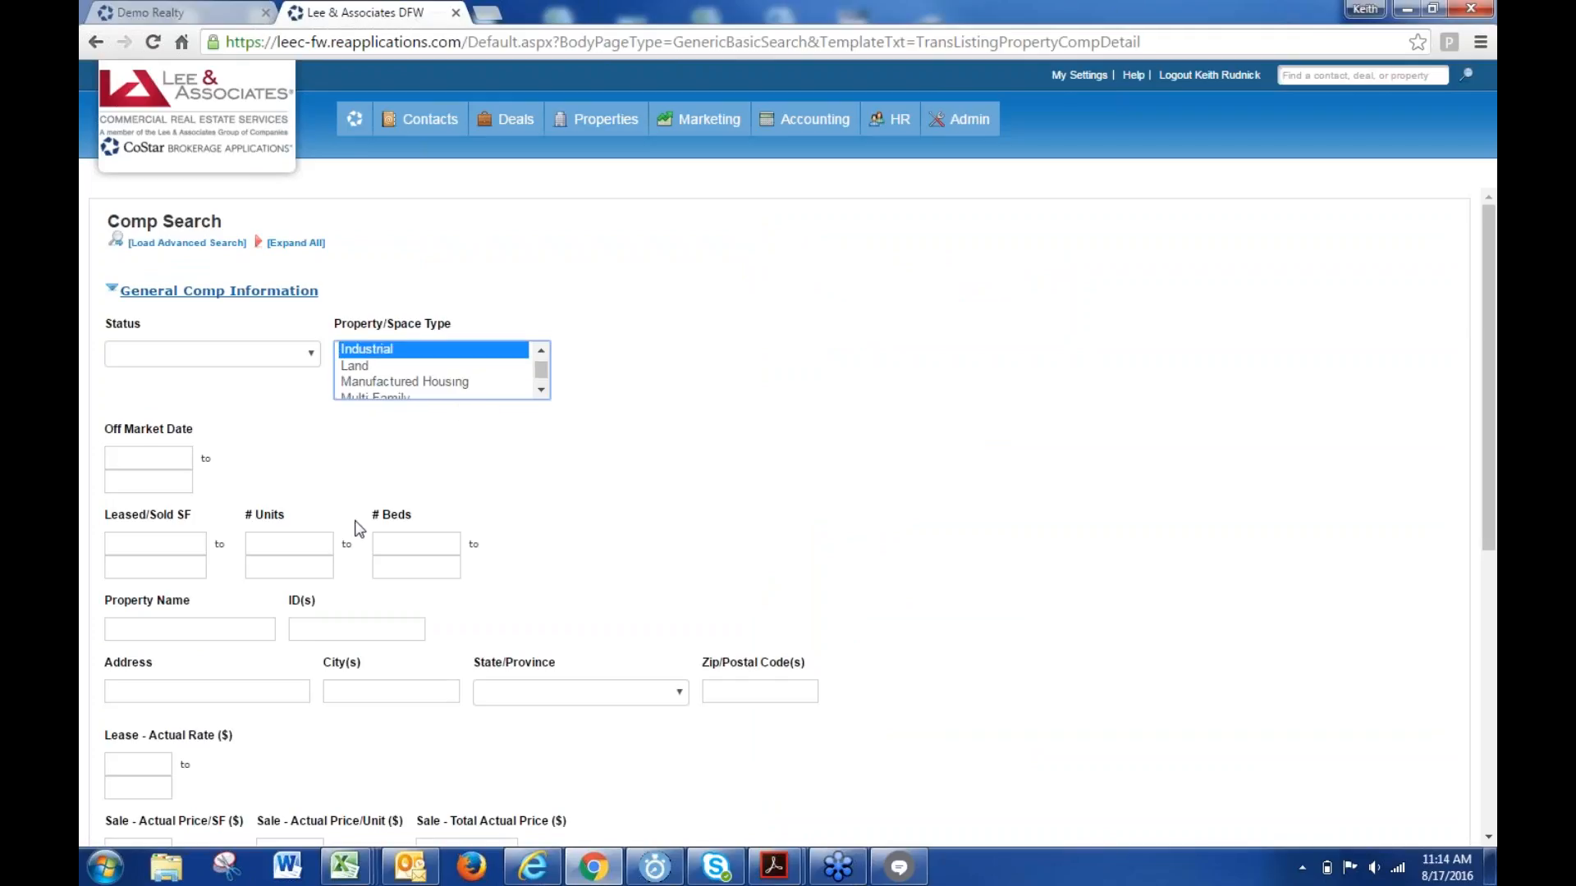
left_click(345, 629)
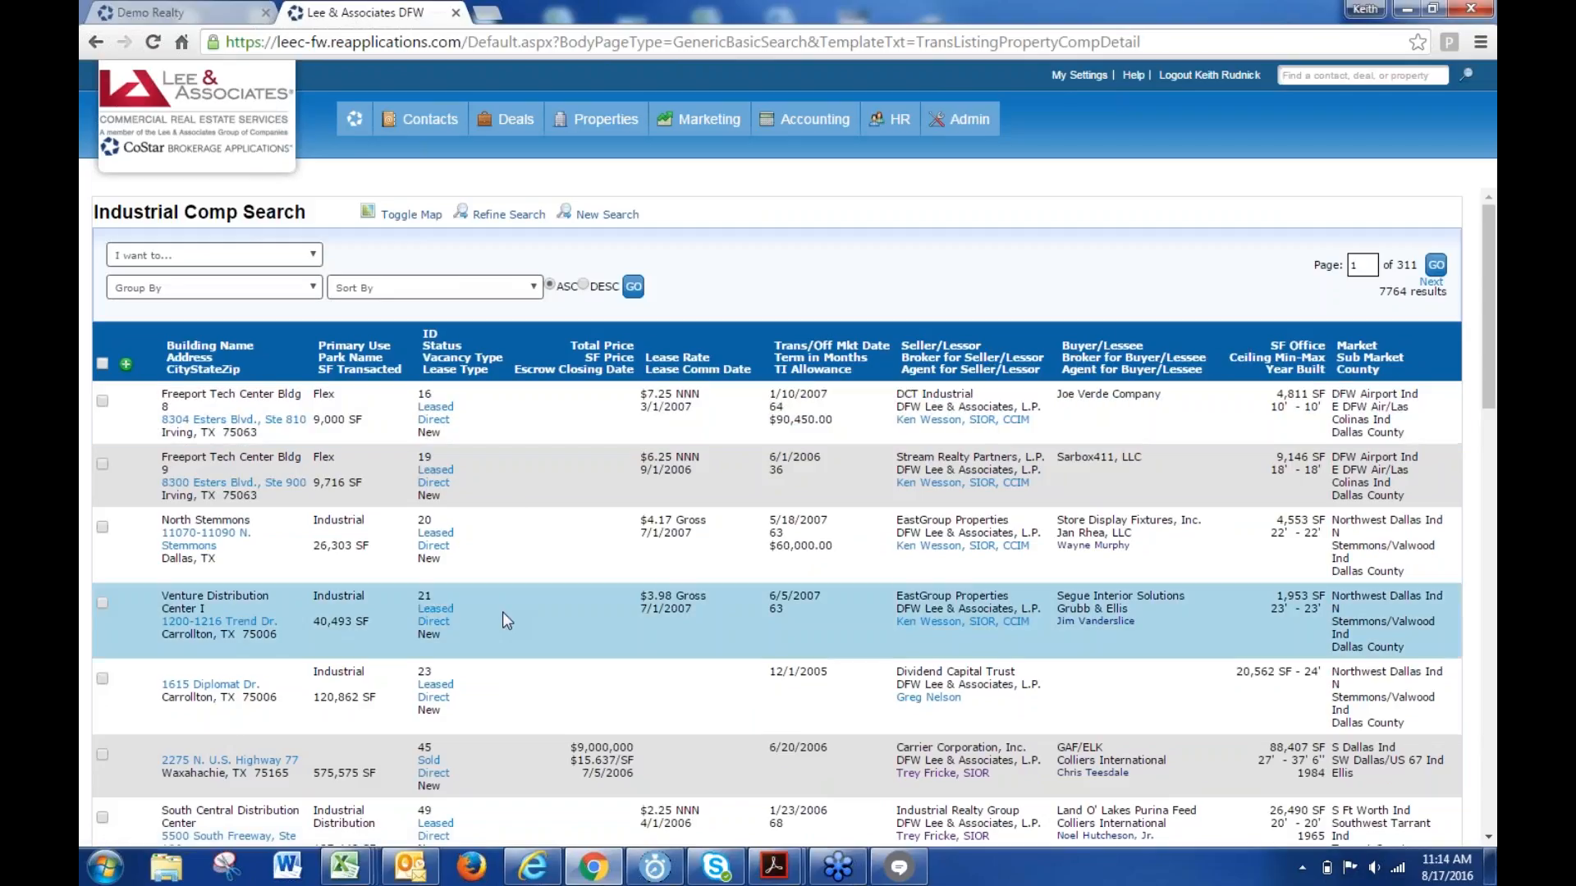
- Start a new comp search with Property/Space Type set to Land, returning 143 results
scroll(503, 612, "down", 10)
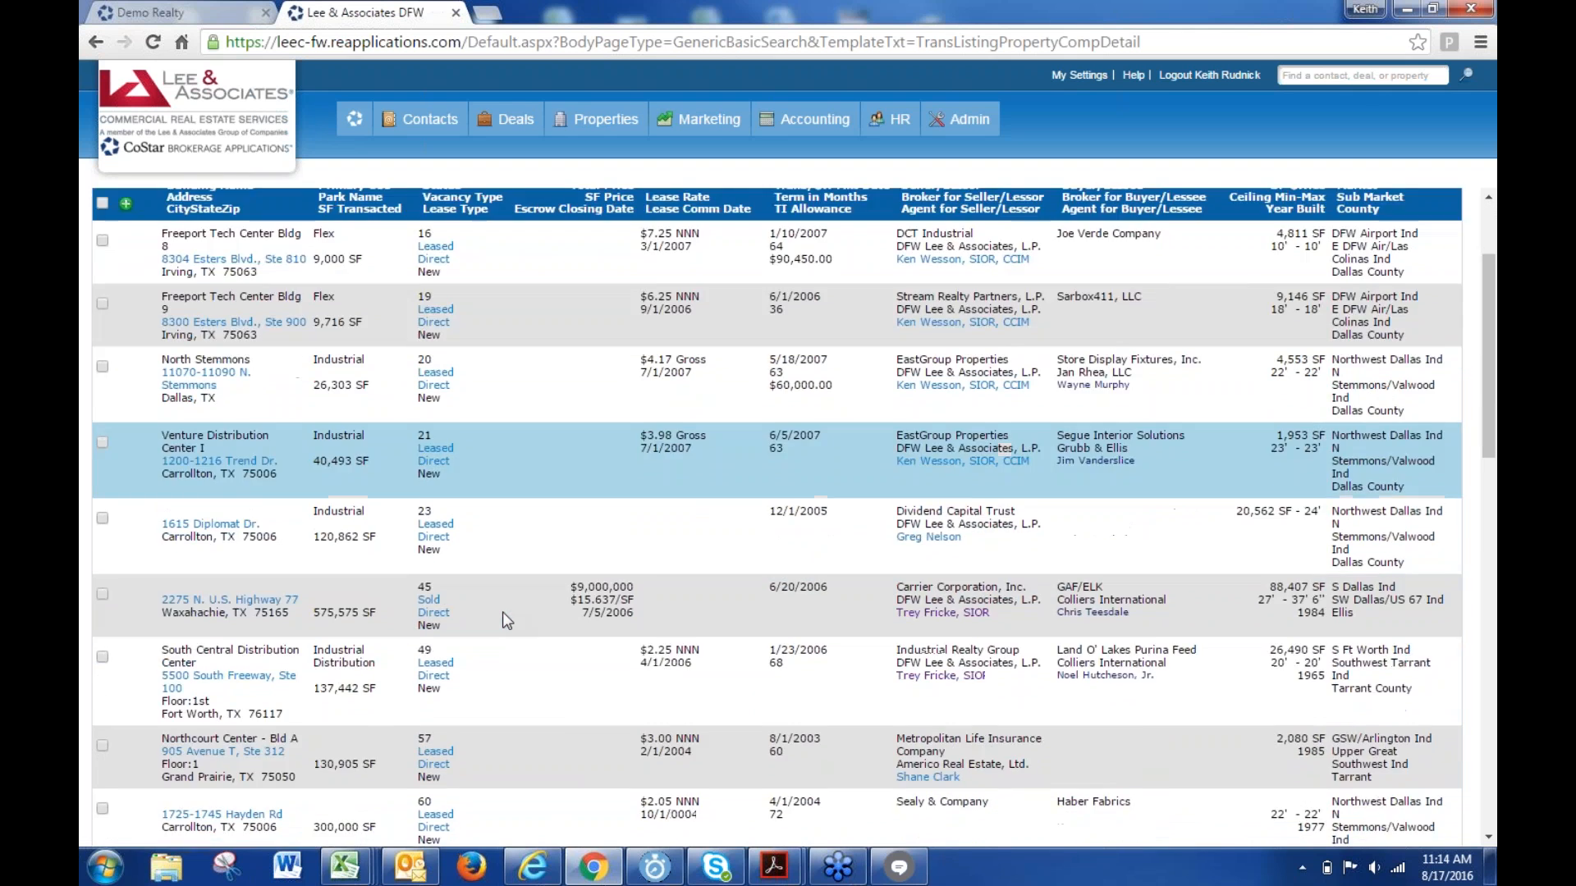
scroll(507, 620, "down", 5)
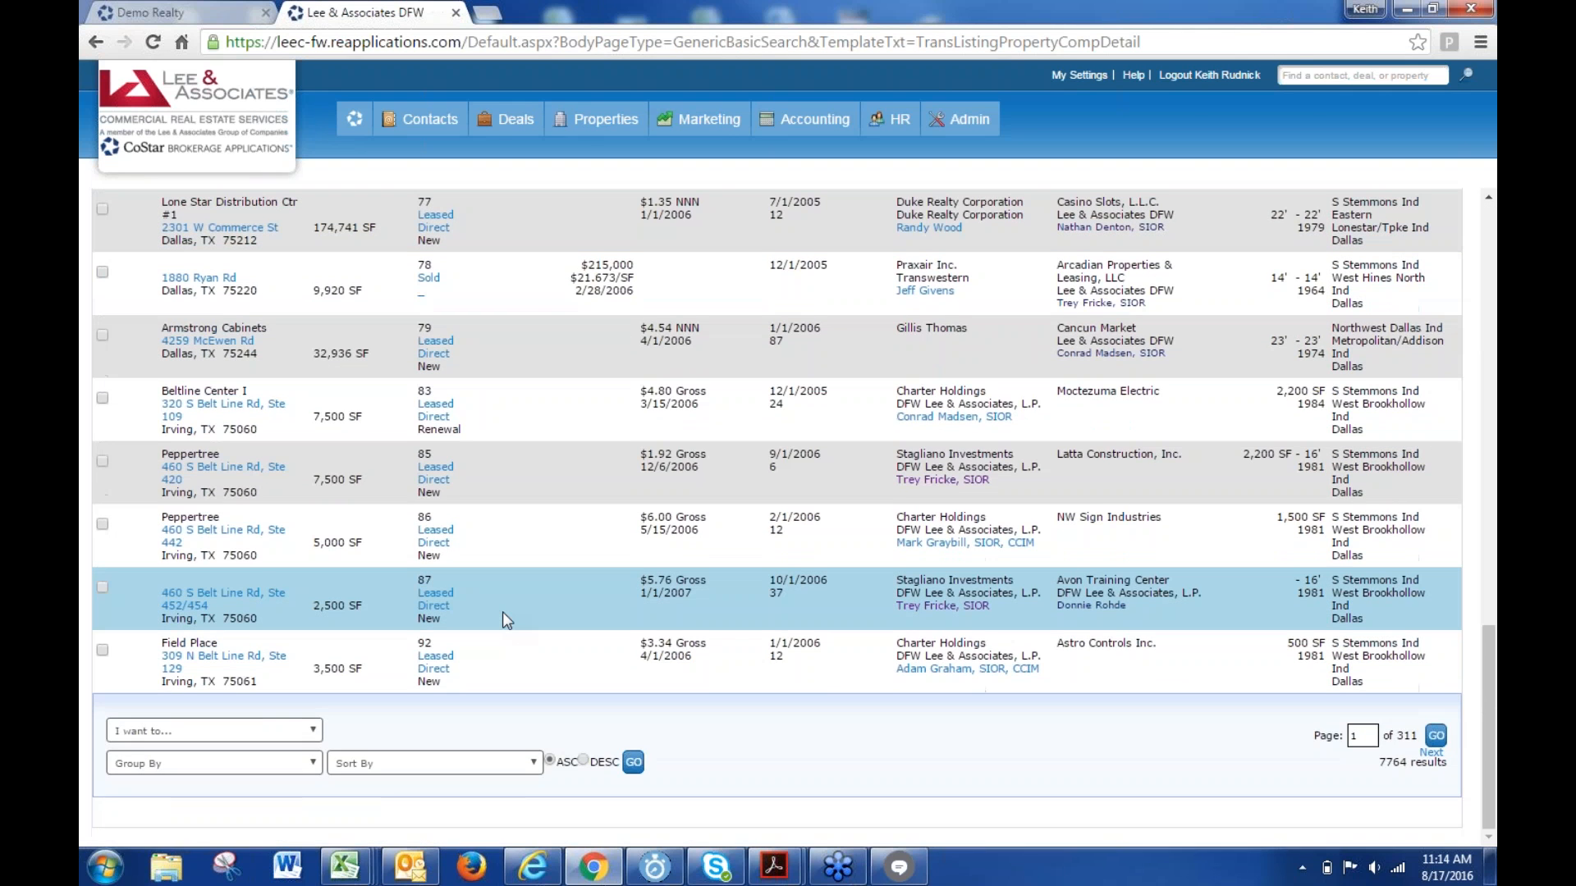
scroll(502, 612, "up", 15)
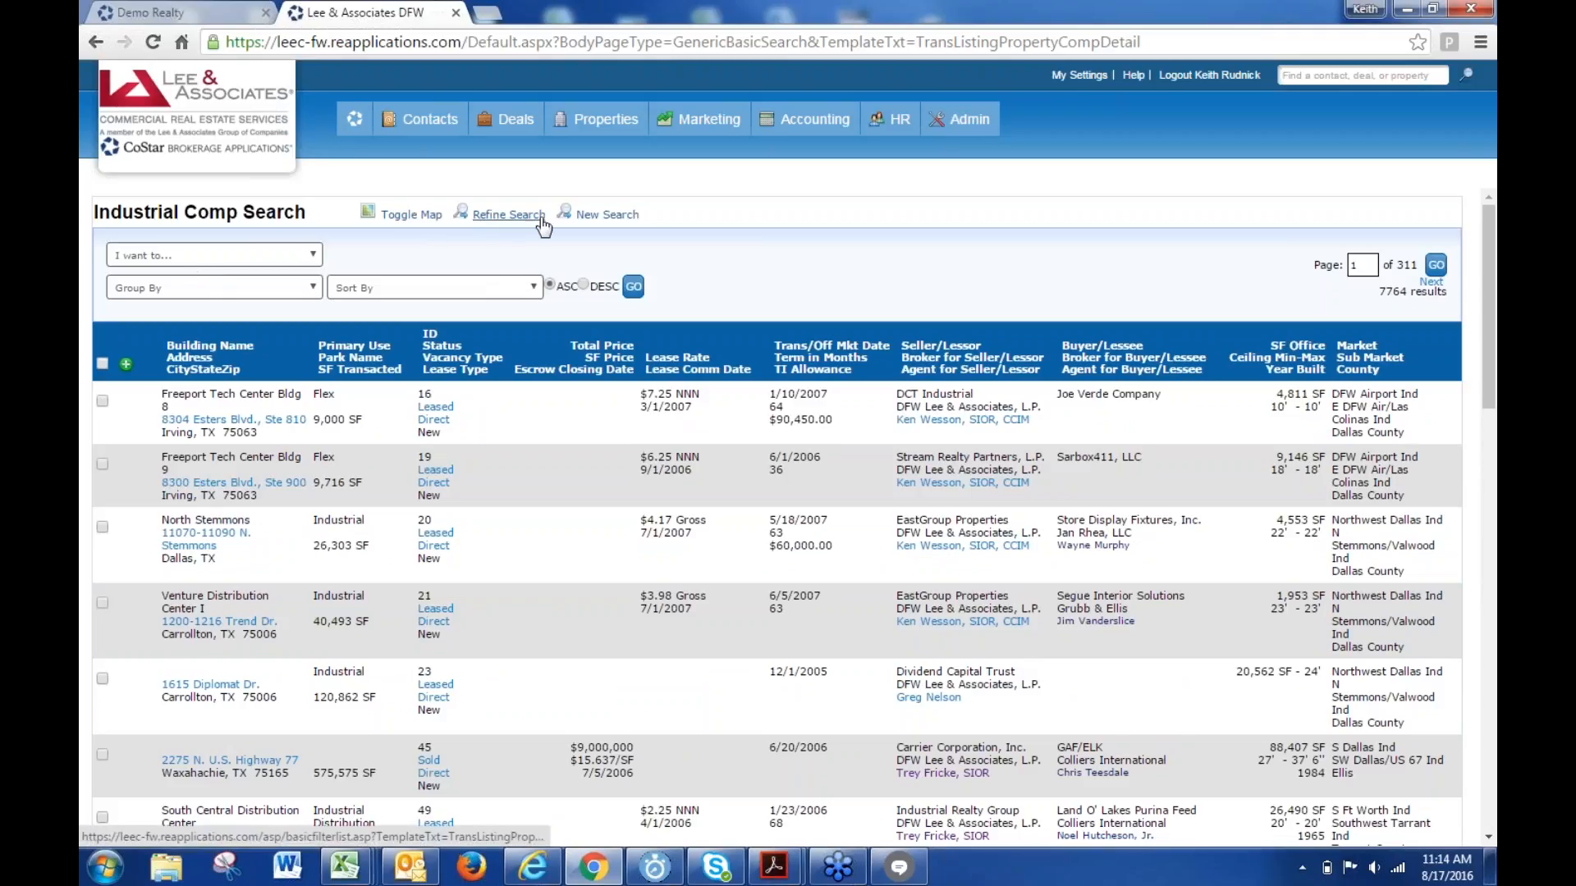
left_click(603, 215)
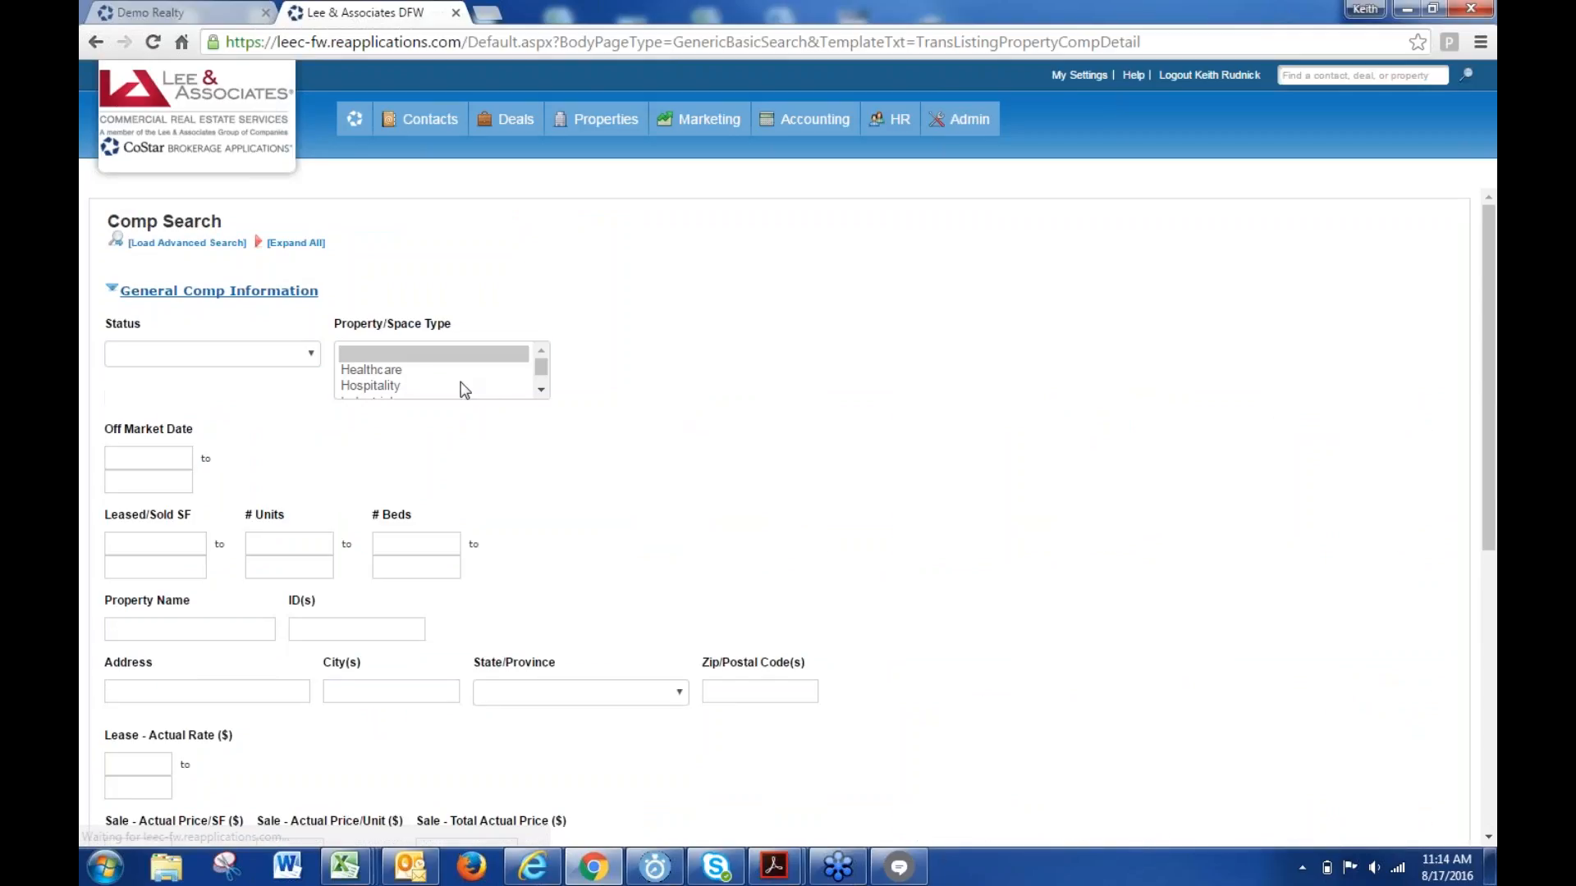
left_click(461, 386)
left_click_drag(474, 410, 473, 411)
left_click(419, 545)
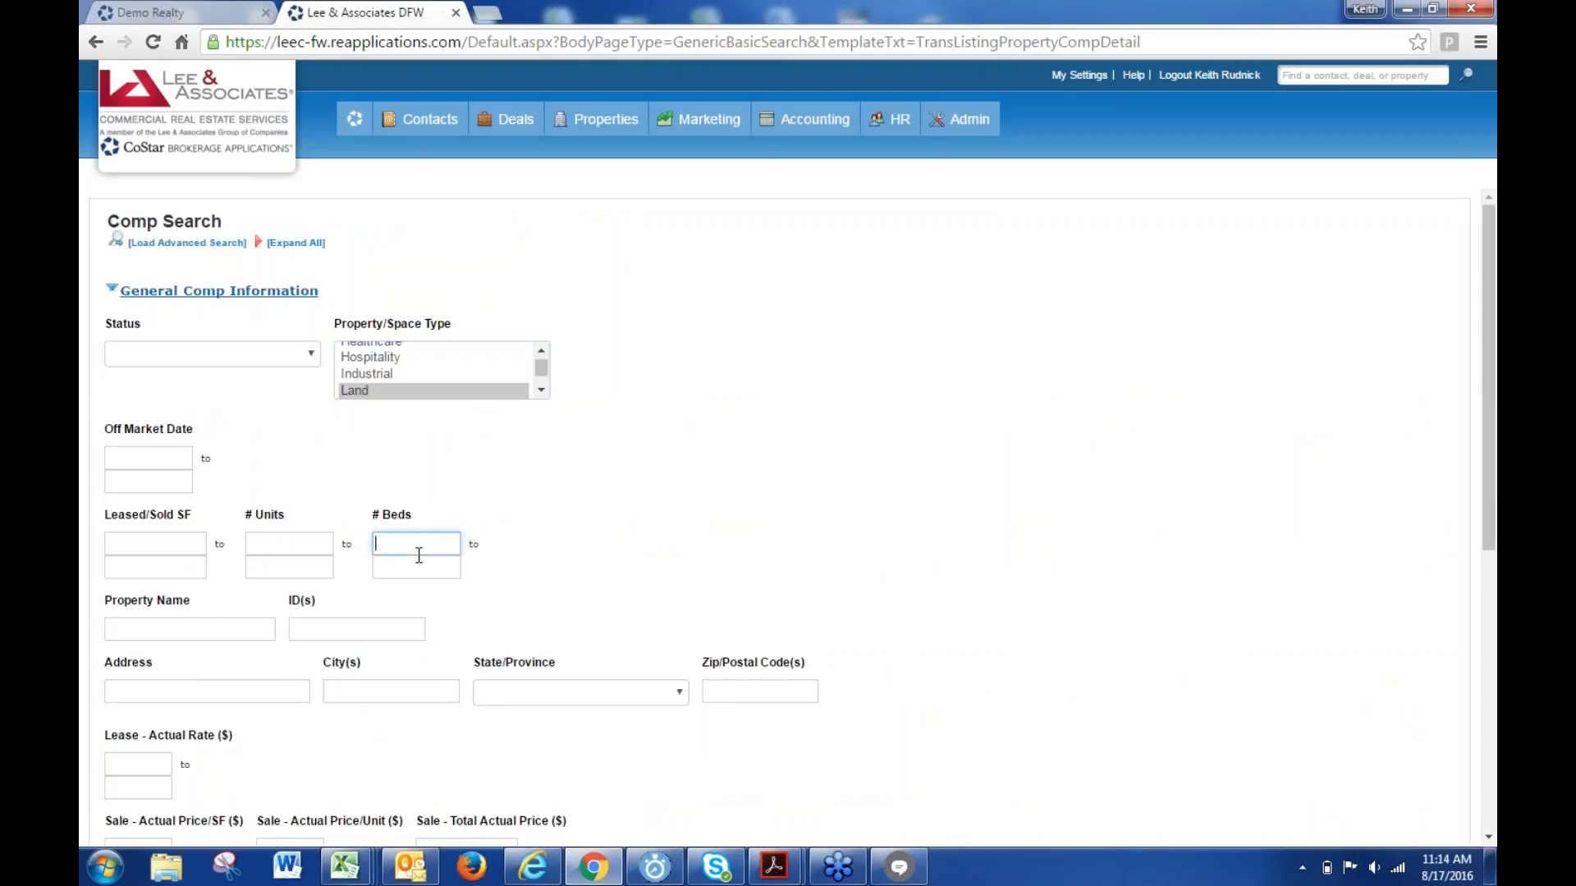